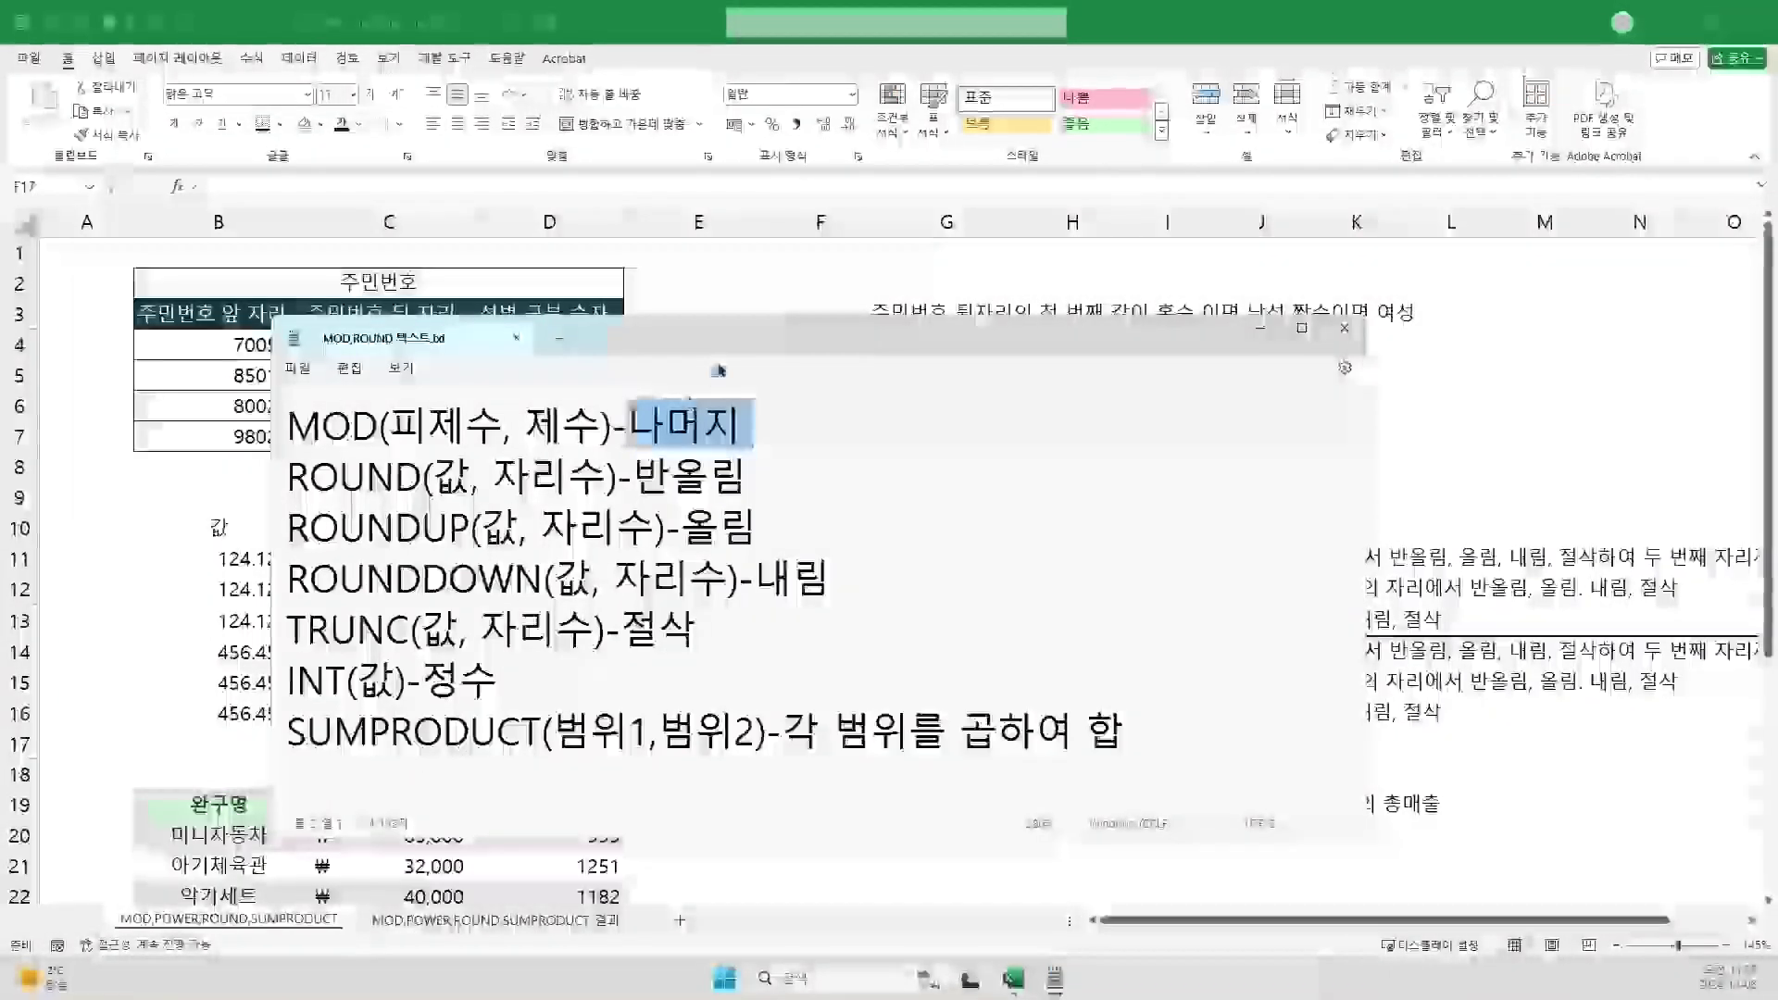
Step: Leave the function notes and look over the resident-number table's back-part values in column C
key("Down")
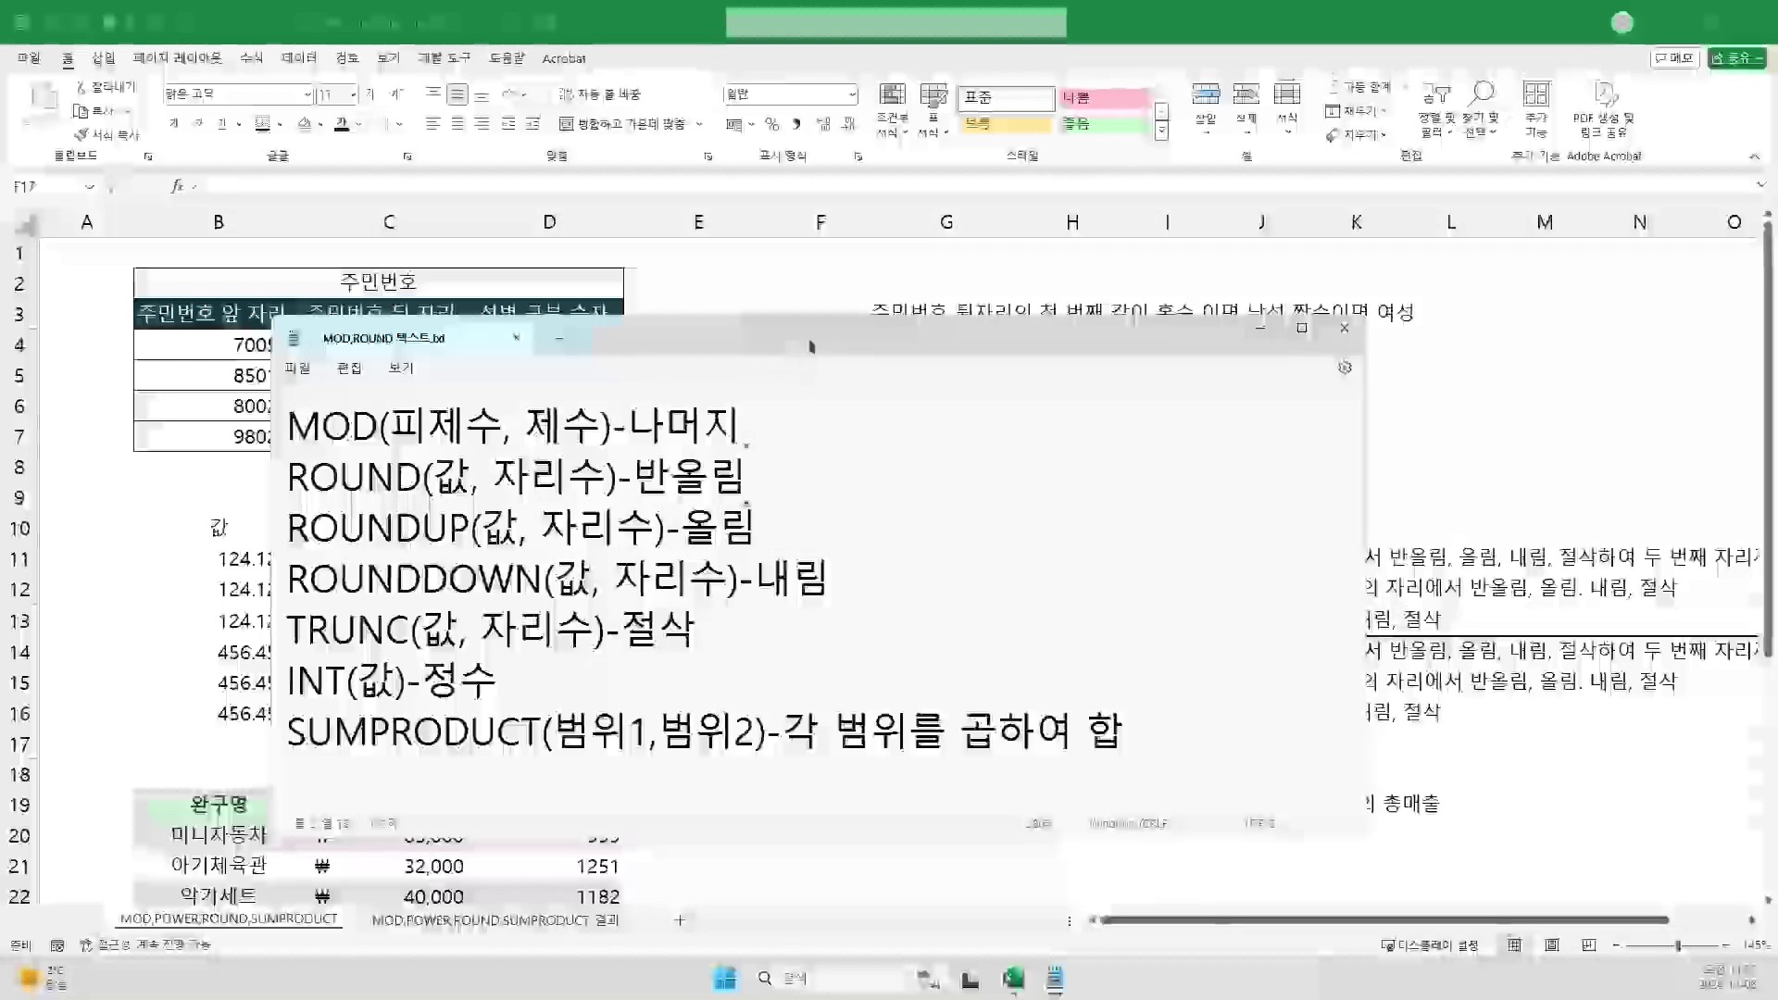
left_click_drag(800, 371, 775, 383)
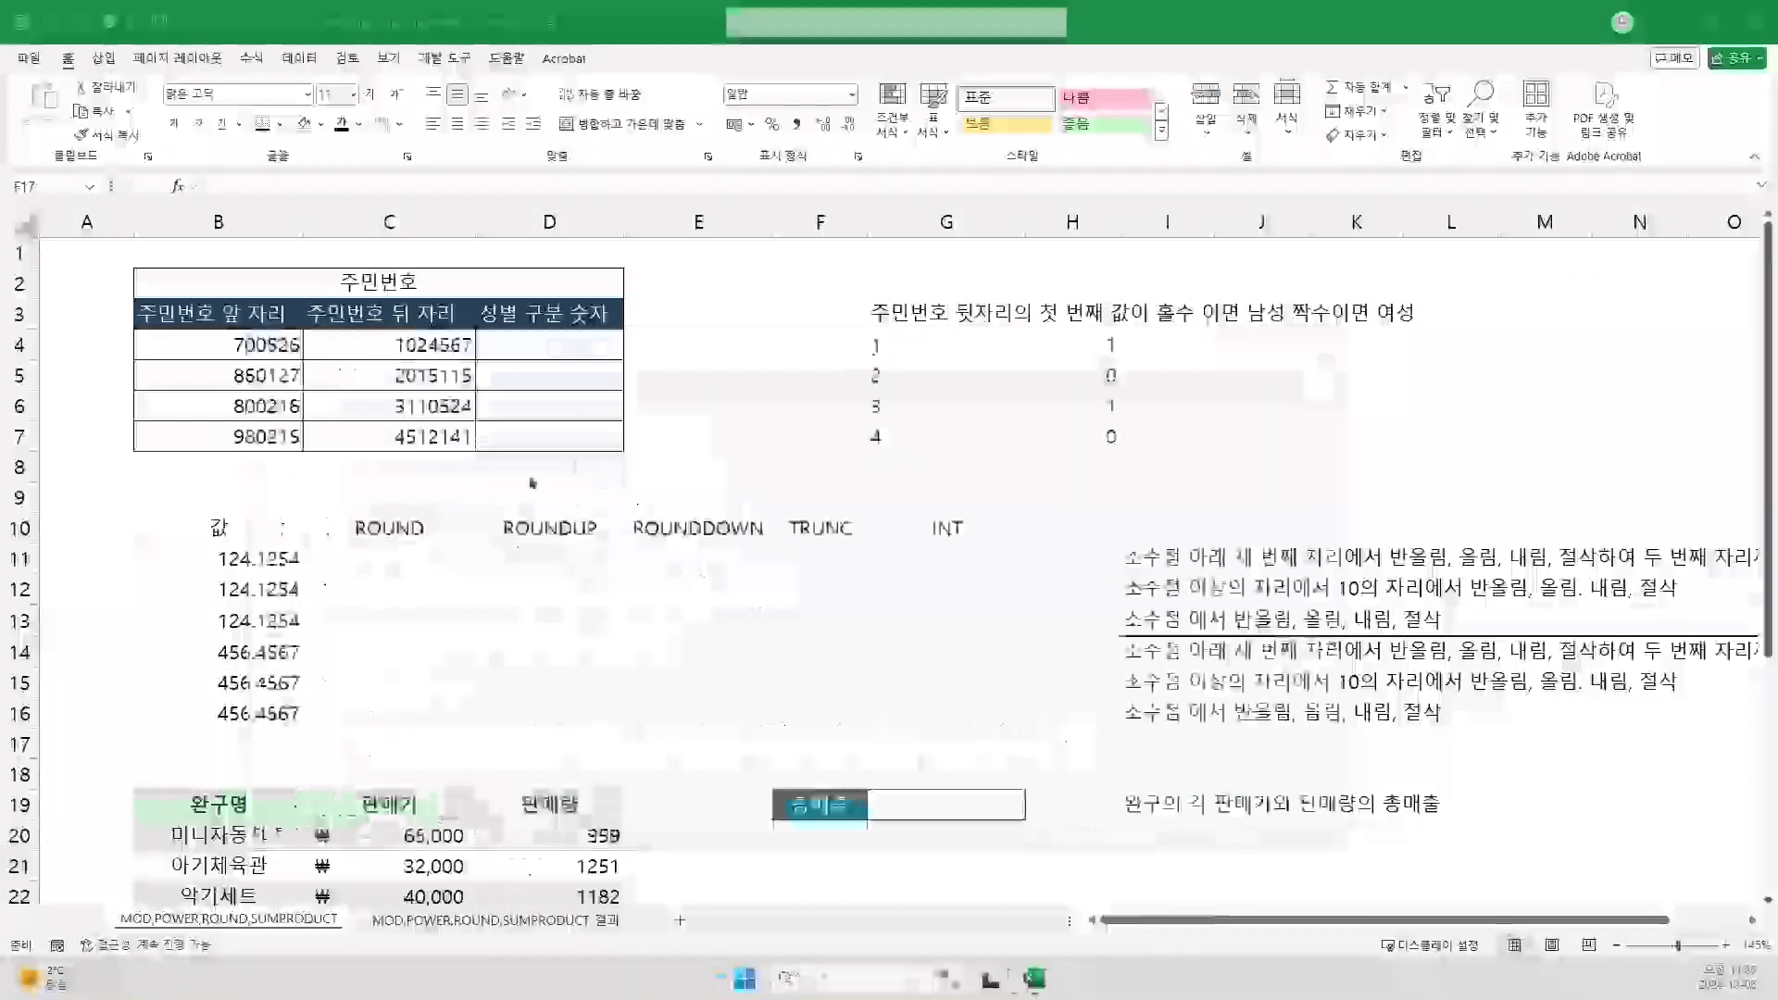
left_click(366, 283)
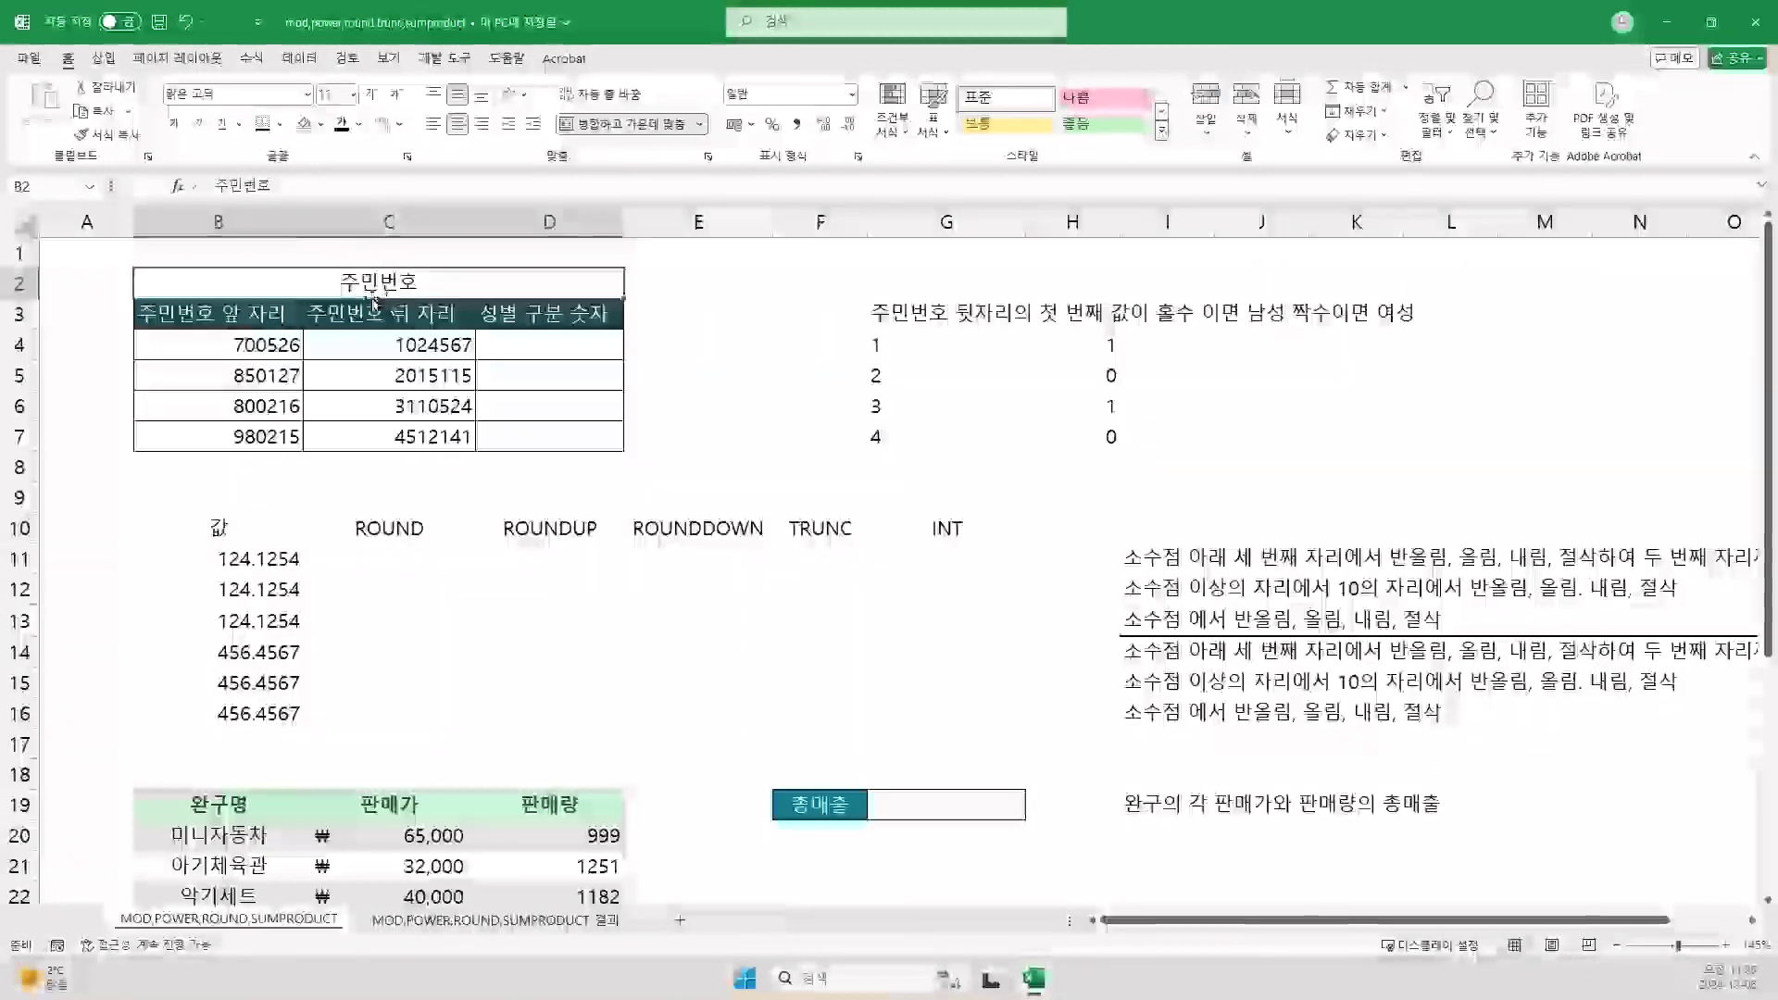
left_click(396, 348)
left_click(396, 406)
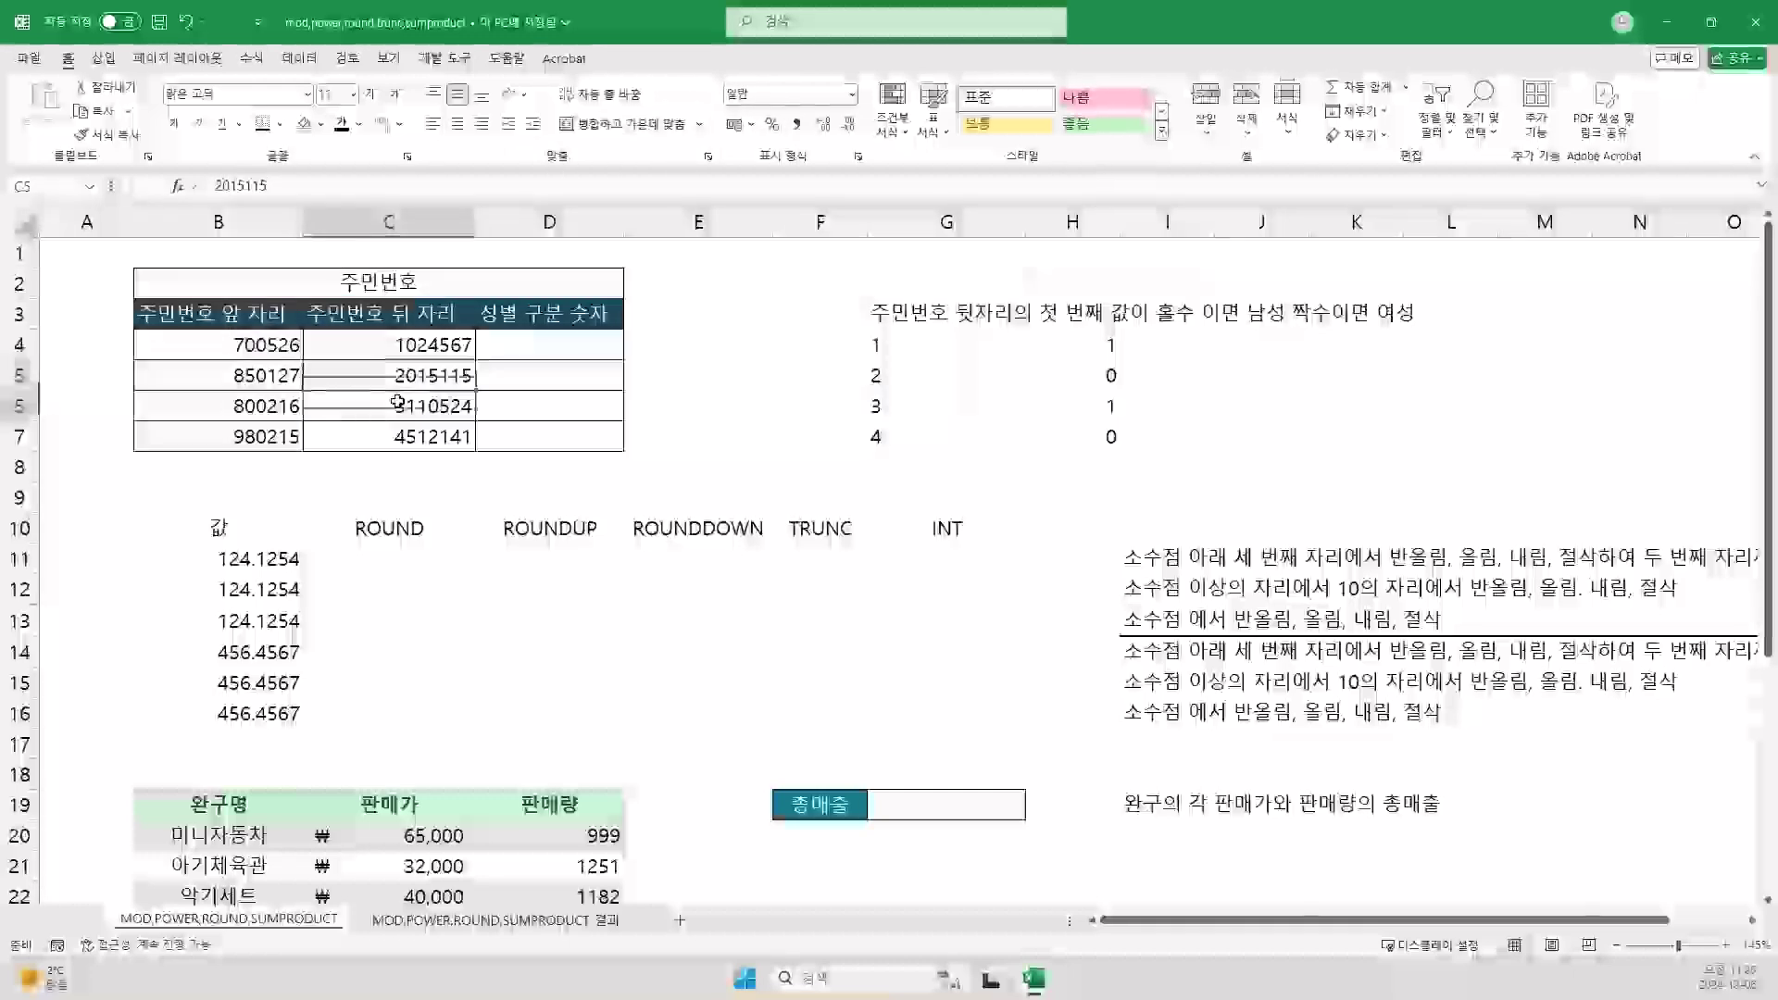
left_click(397, 436)
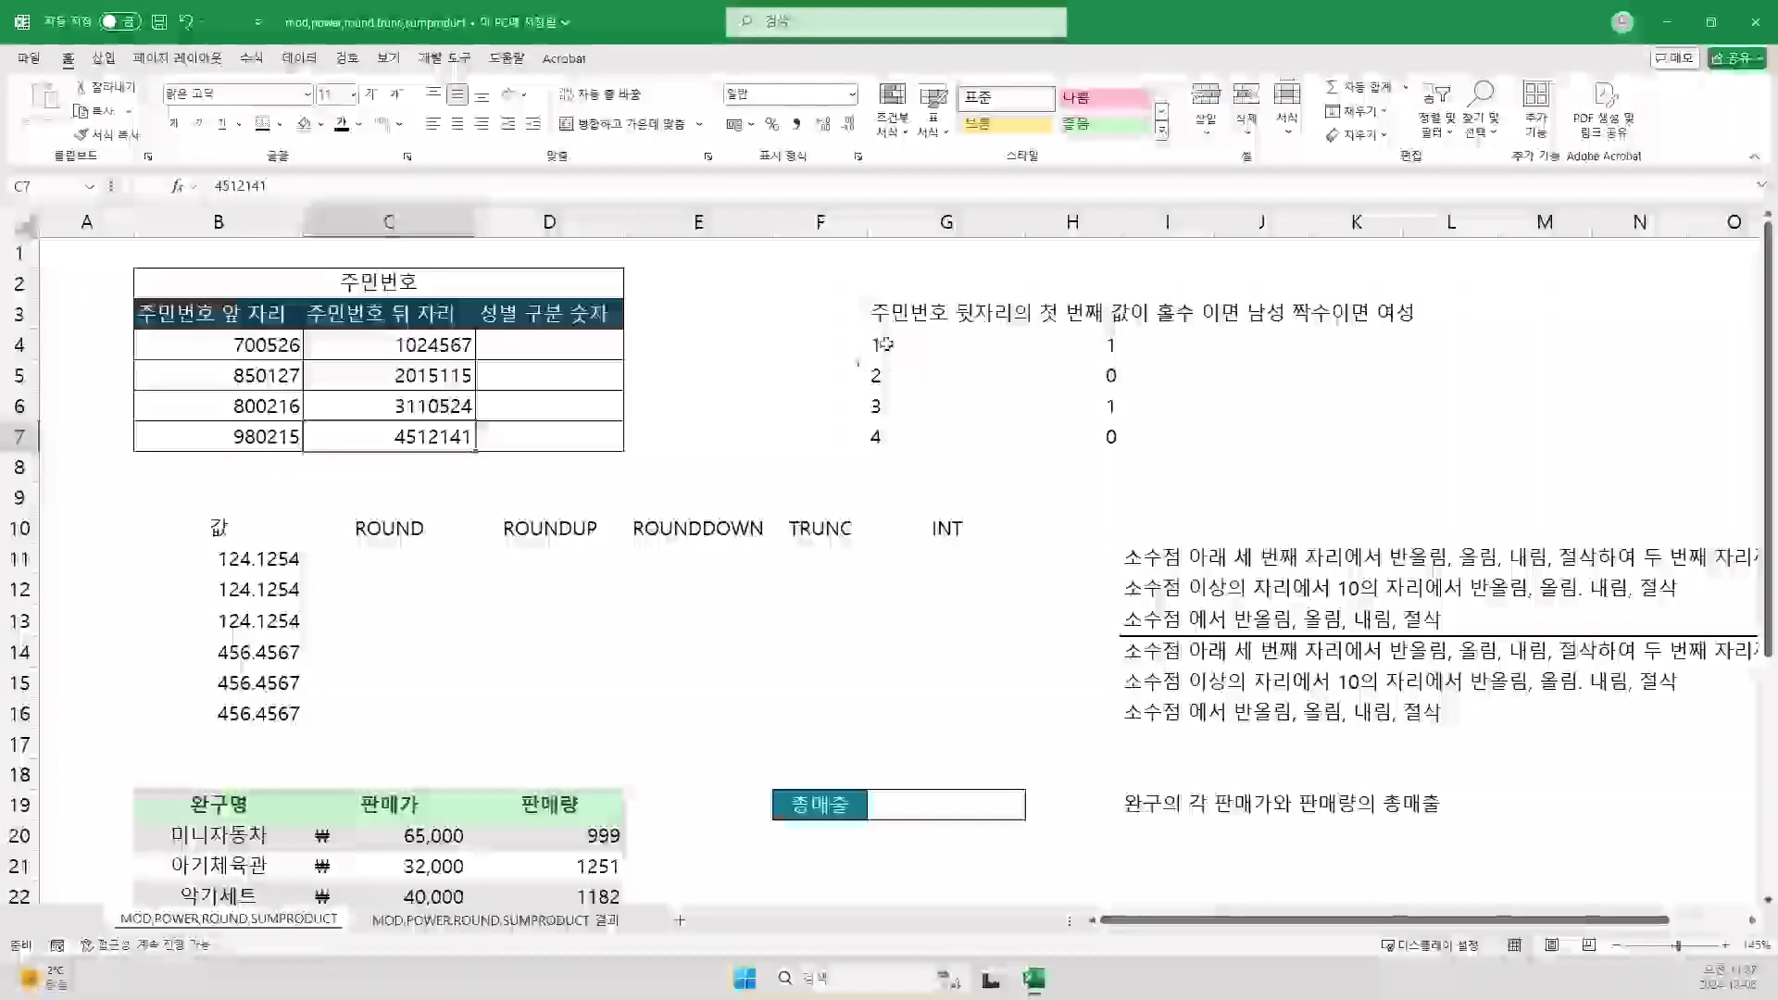
Step: Review the arguments of the LEFT formula in G4, accept them, and fill the formula down through G7
left_click(920, 349)
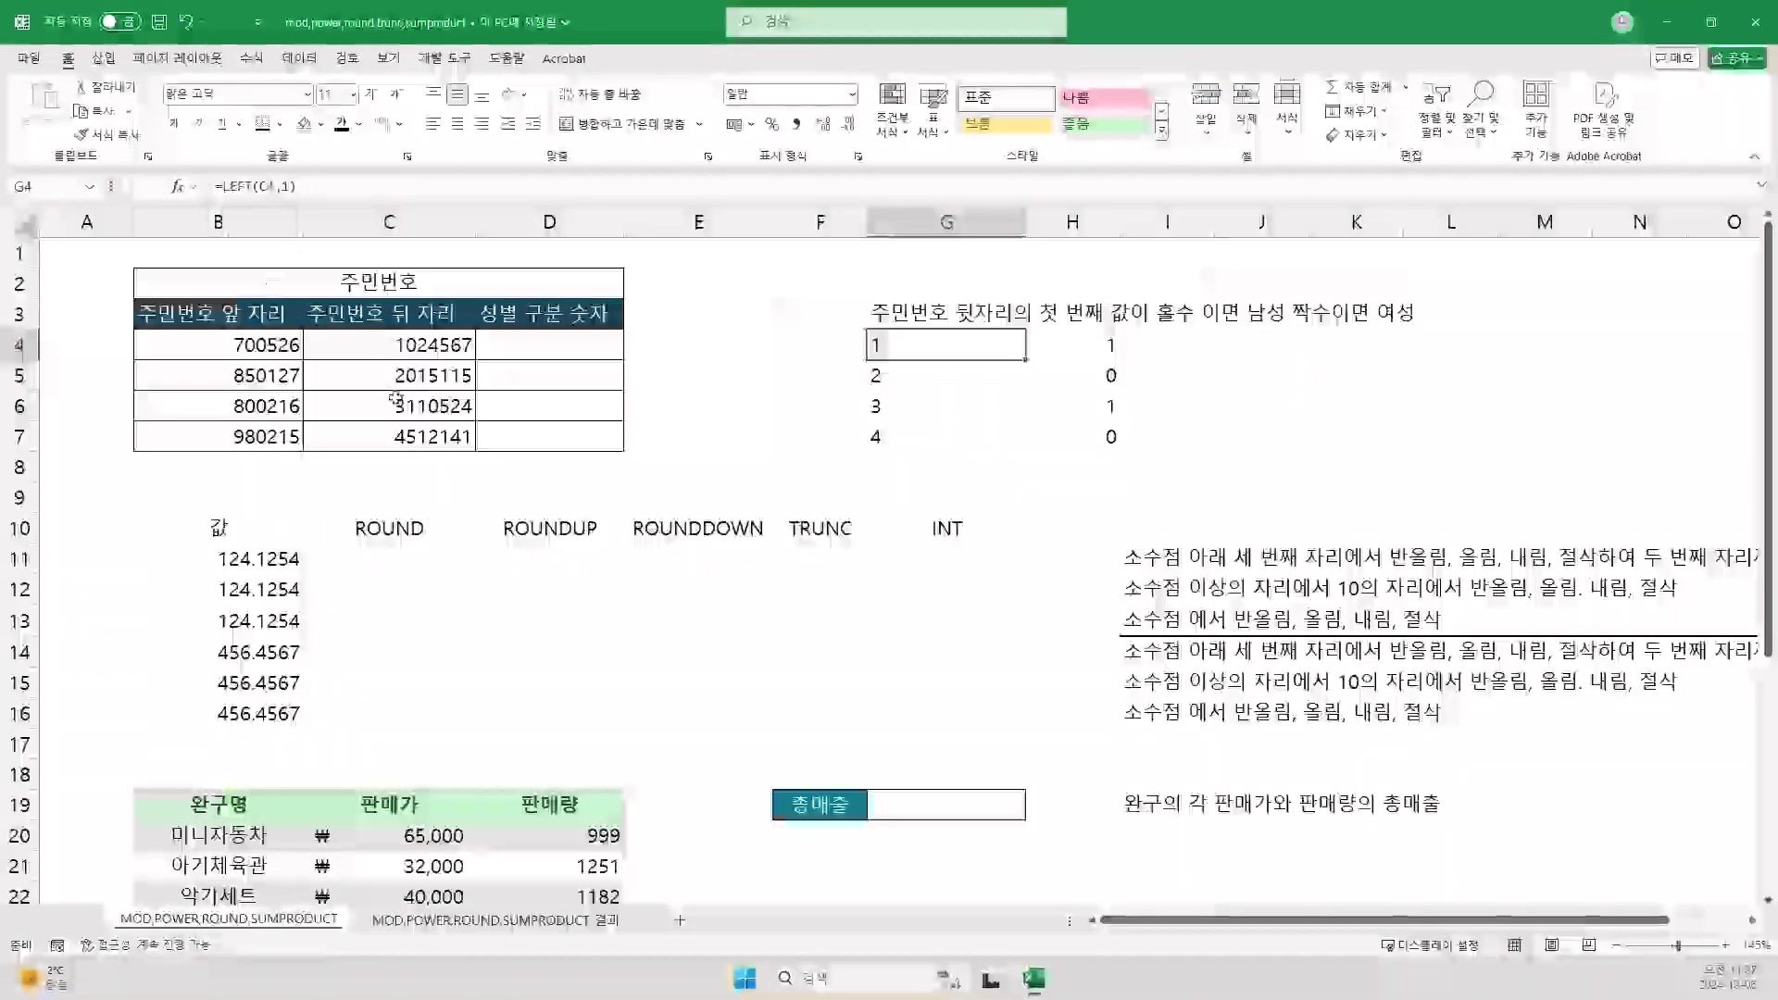
double_click(891, 348)
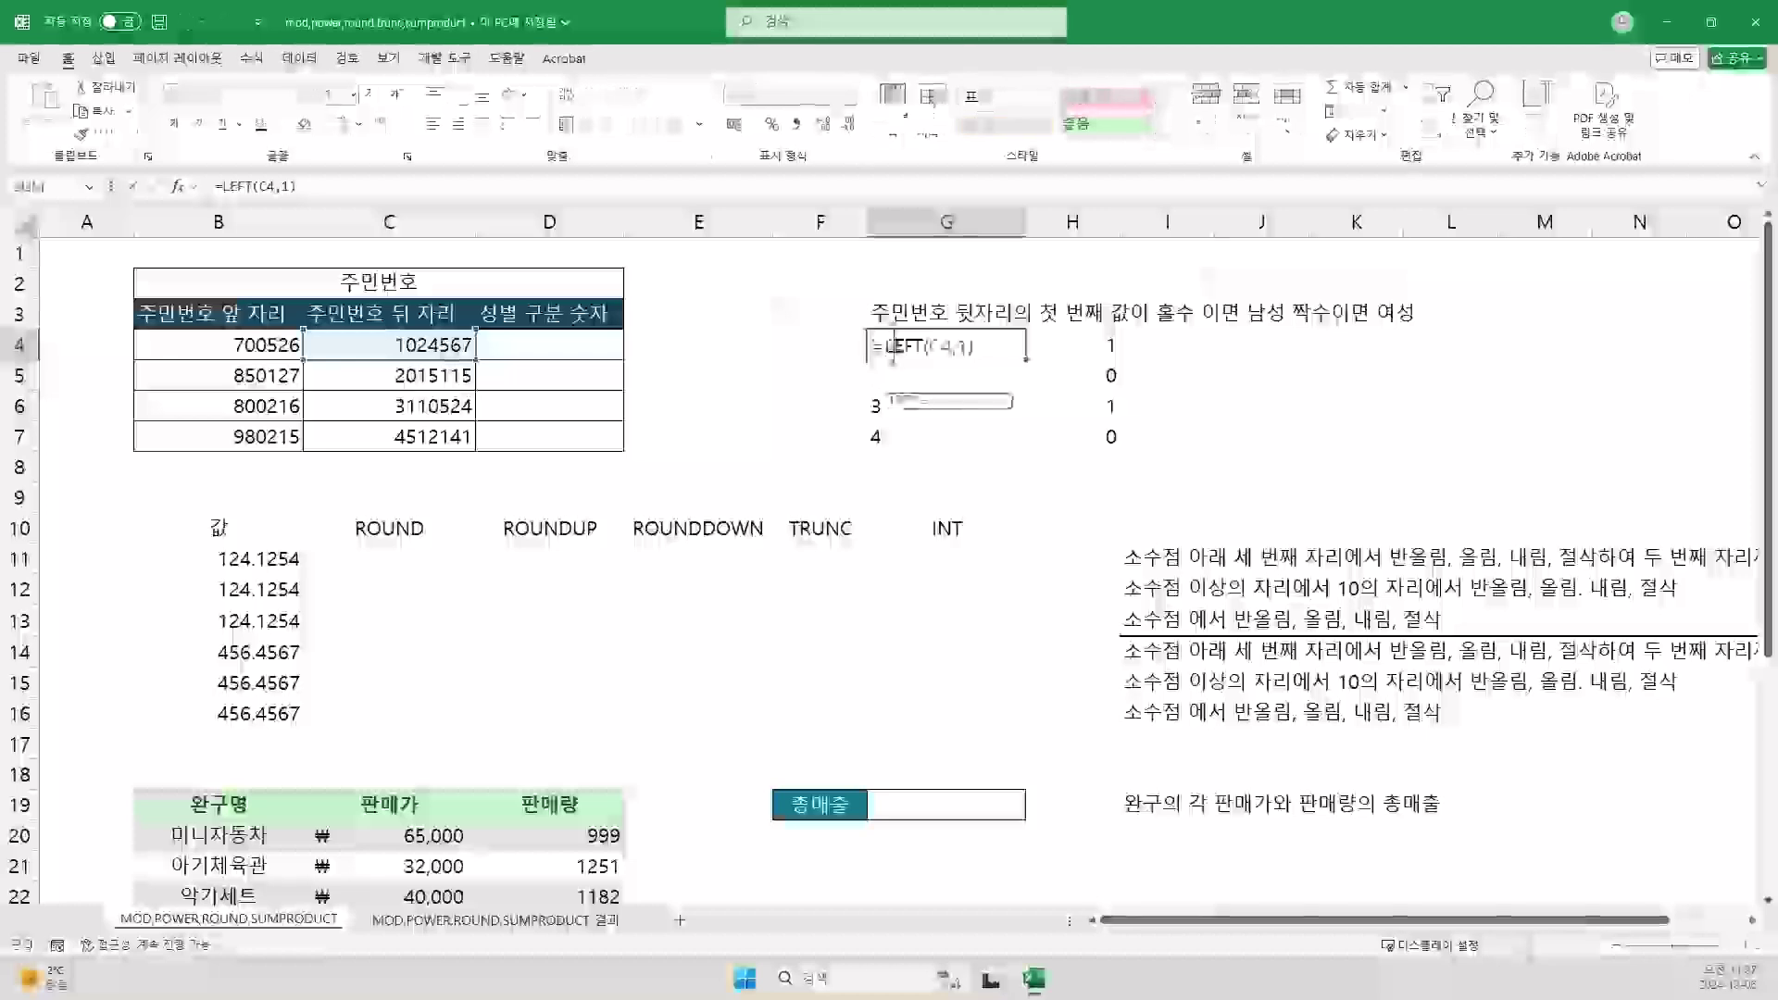
left_click_drag(892, 344, 923, 347)
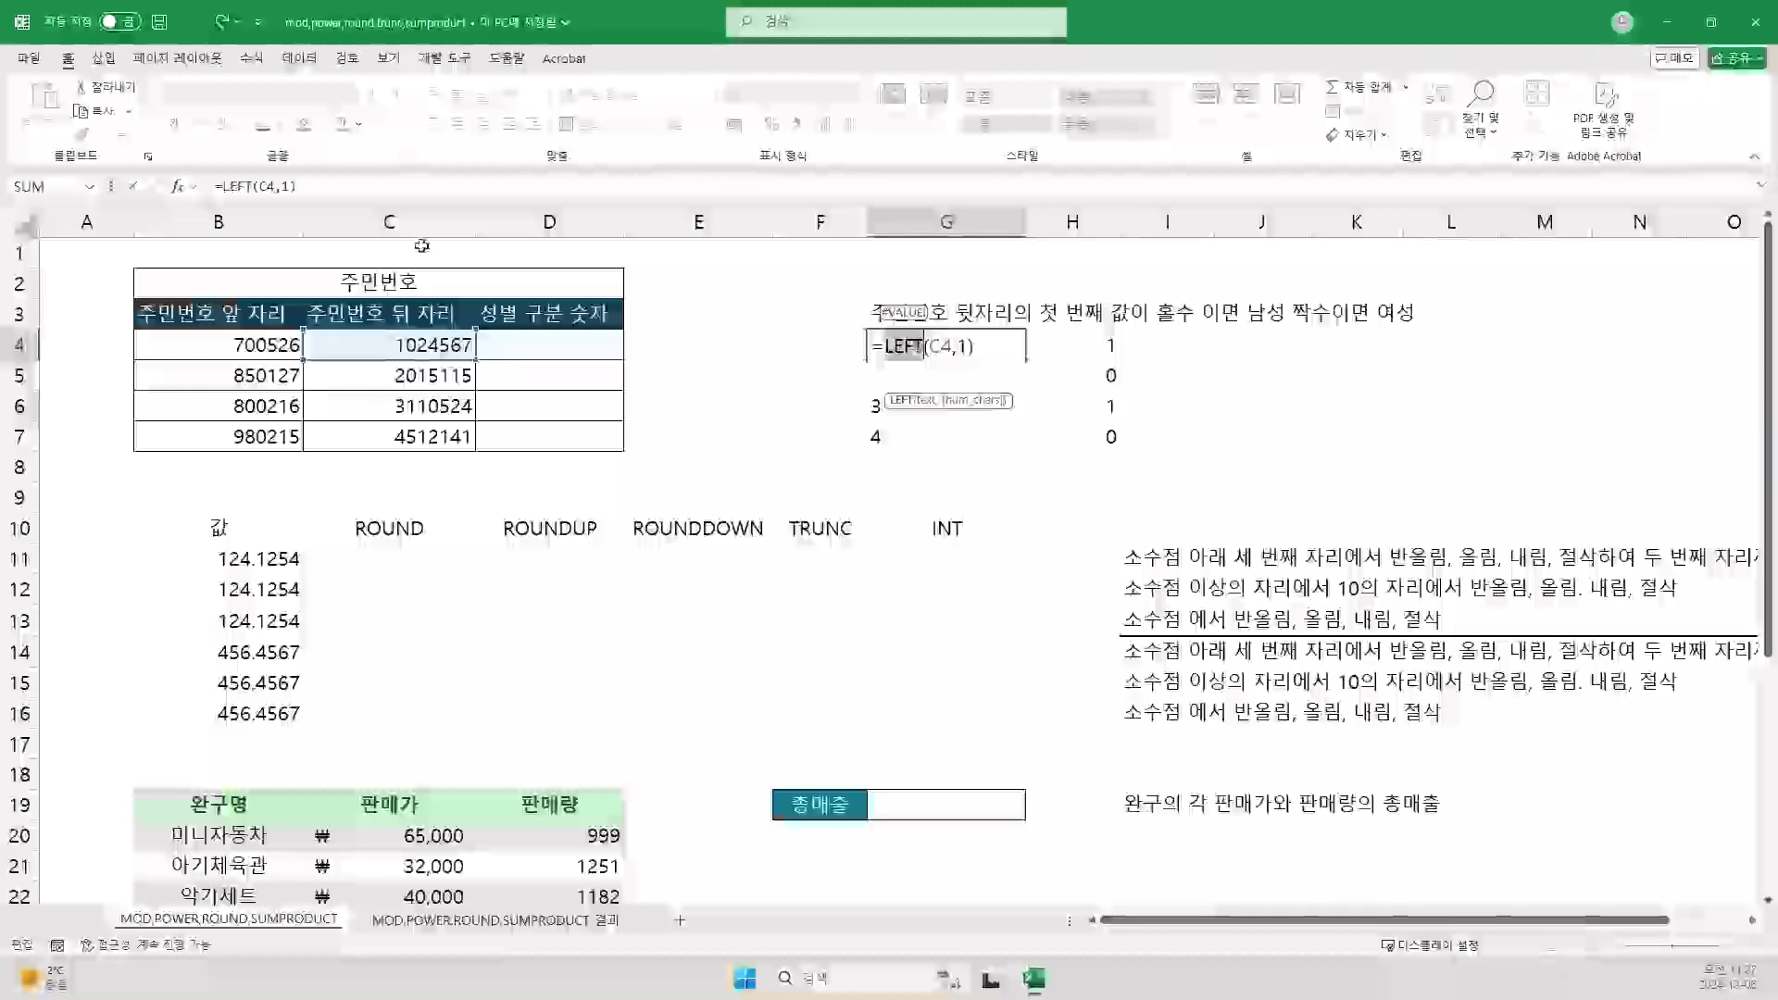
left_click(181, 187)
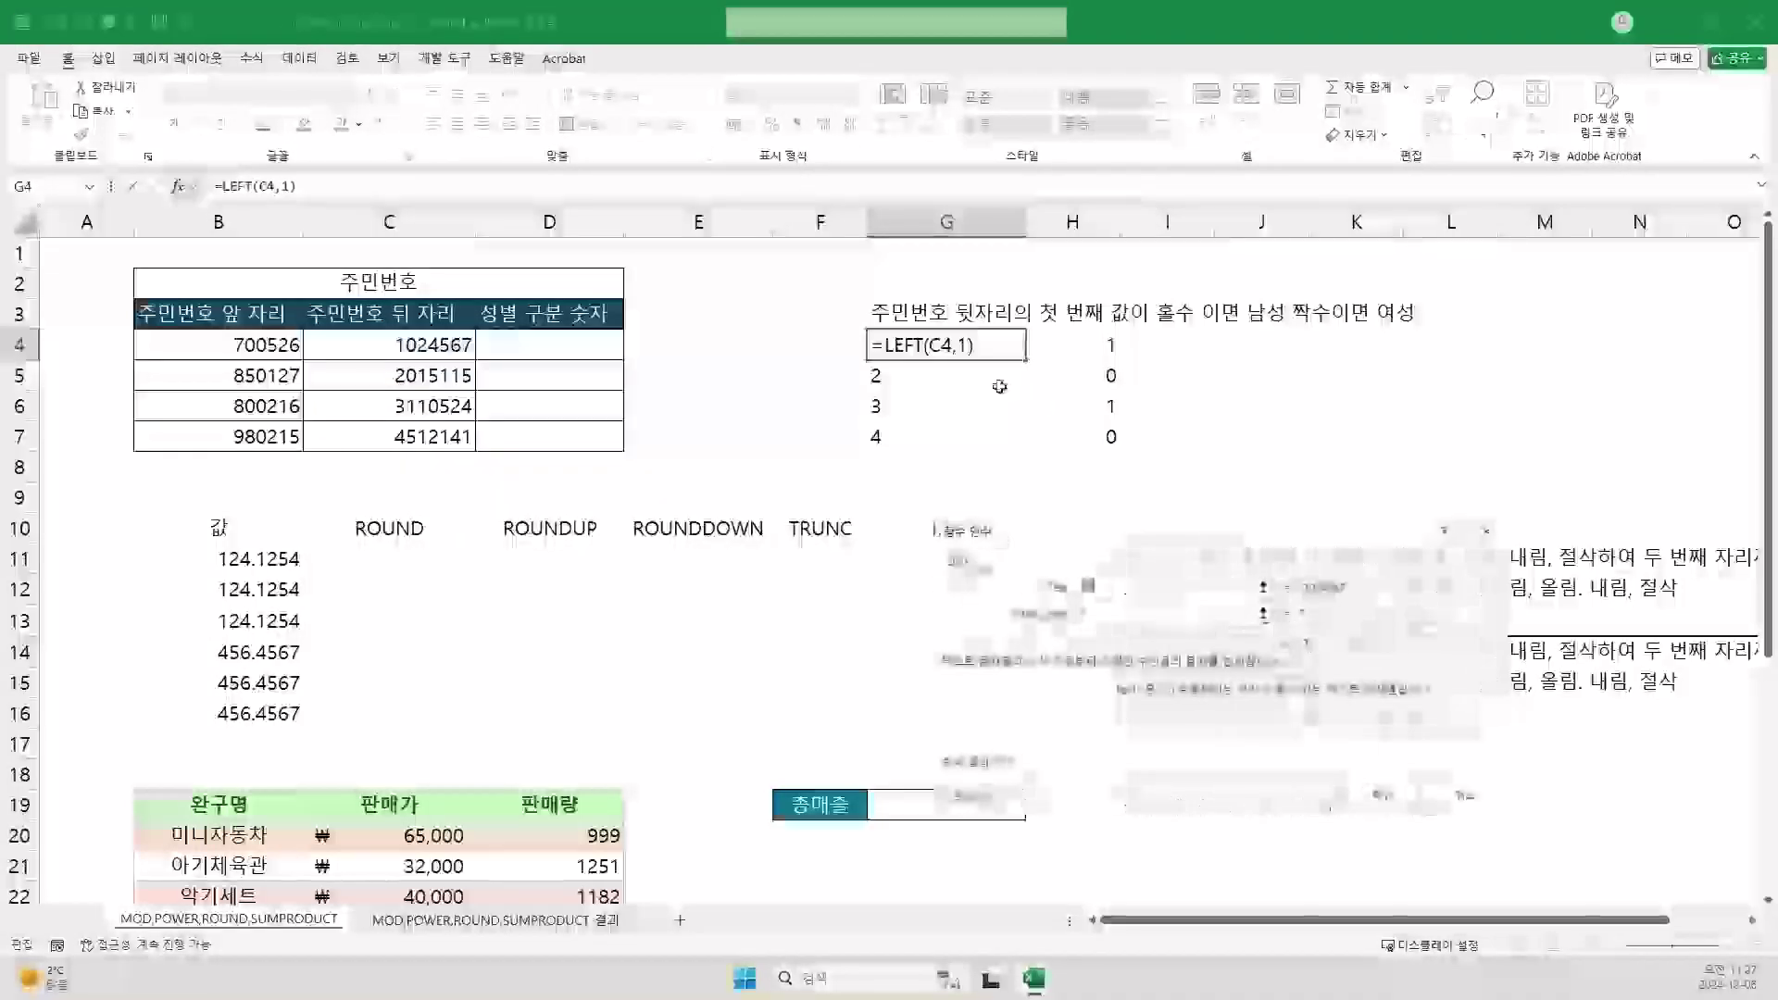
left_click_drag(1016, 560, 804, 410)
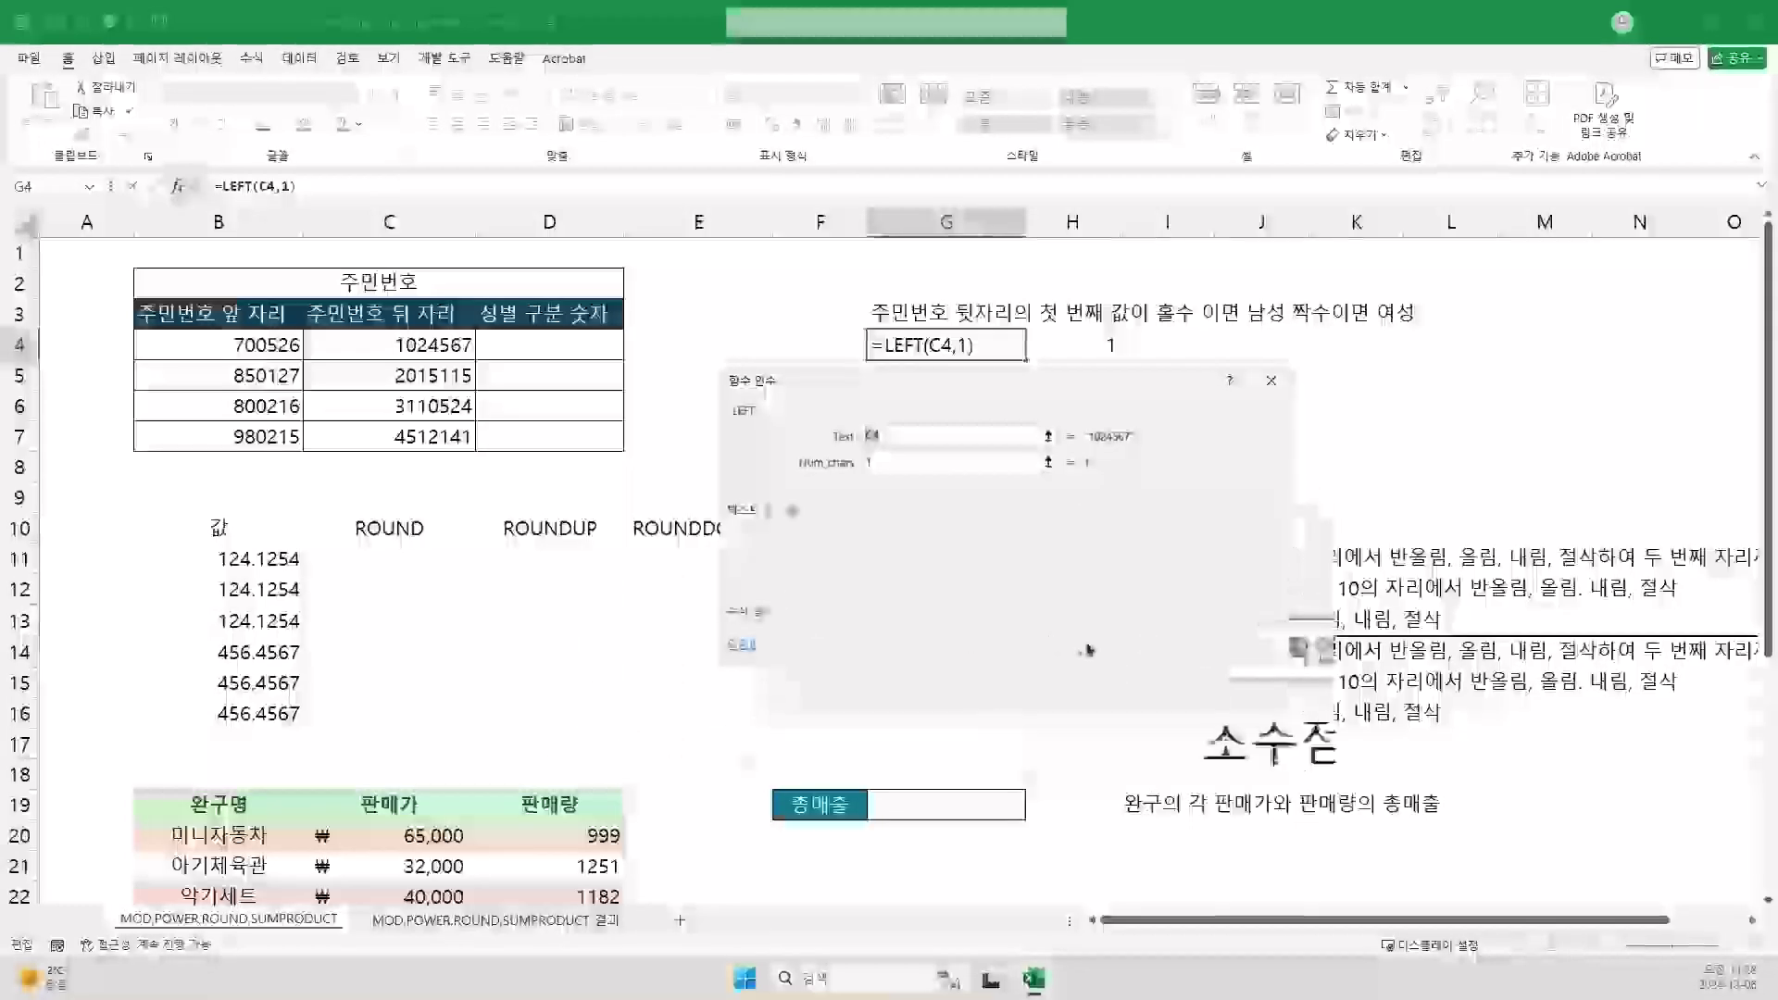
left_click(1138, 639)
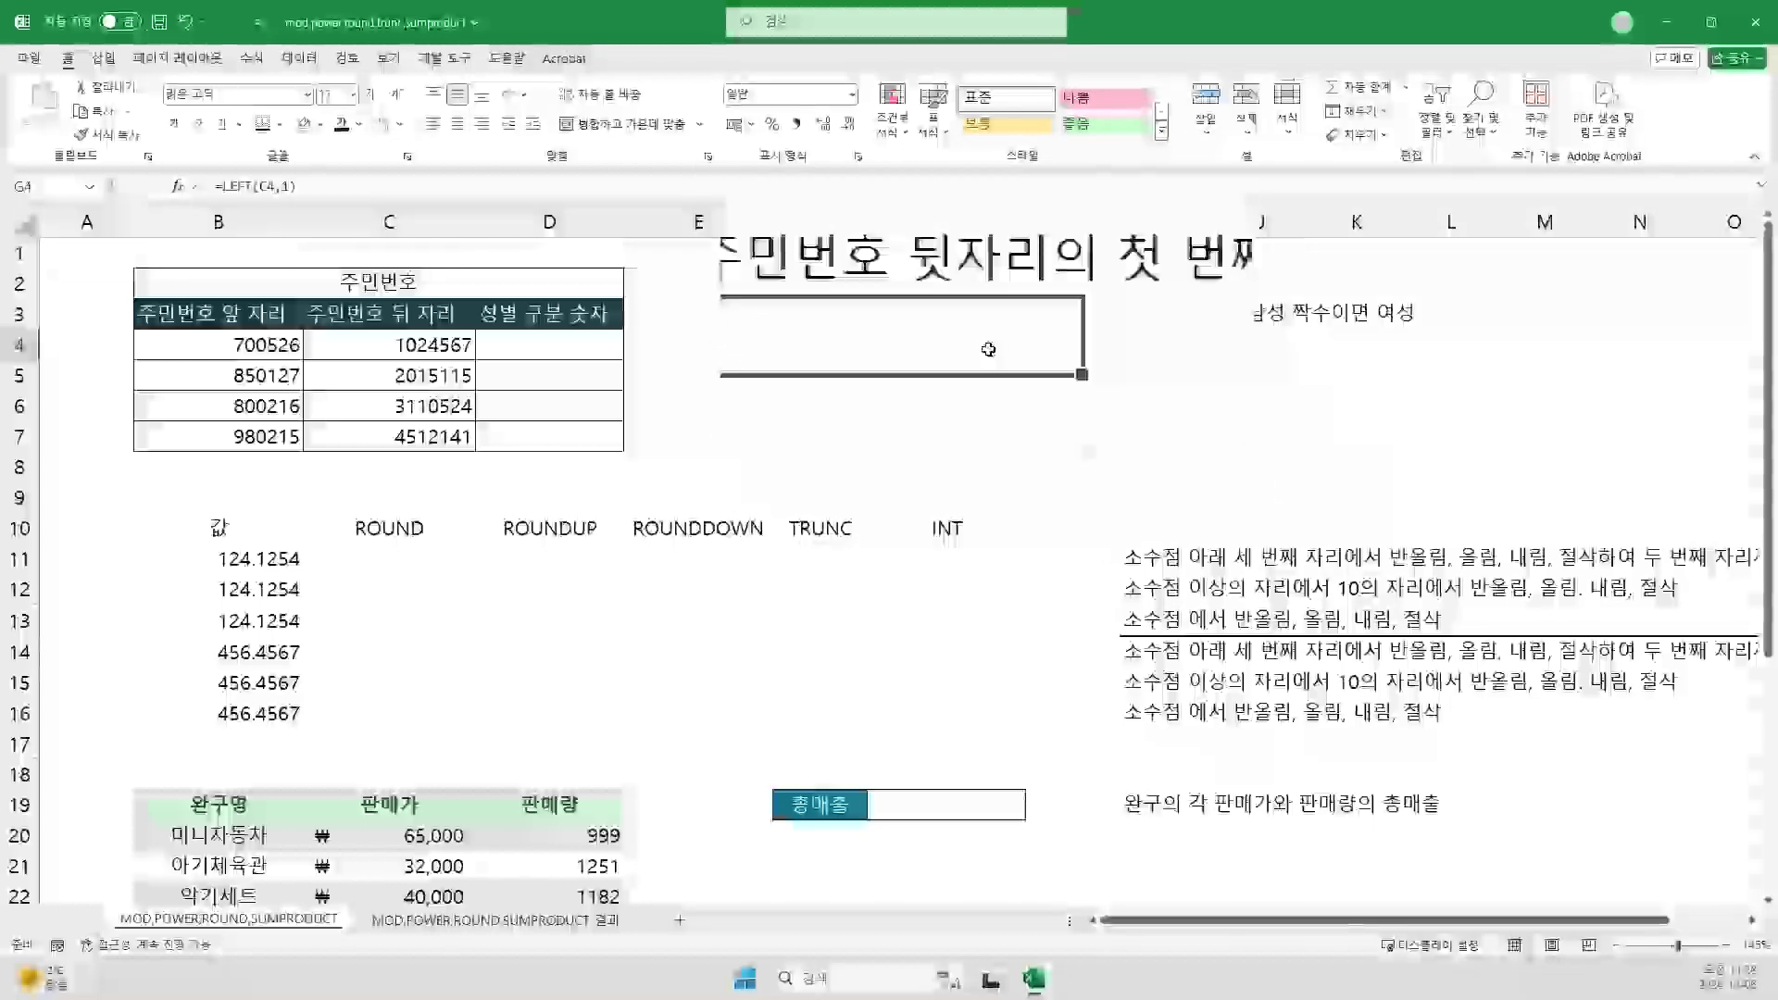
left_click_drag(1030, 359, 1028, 443)
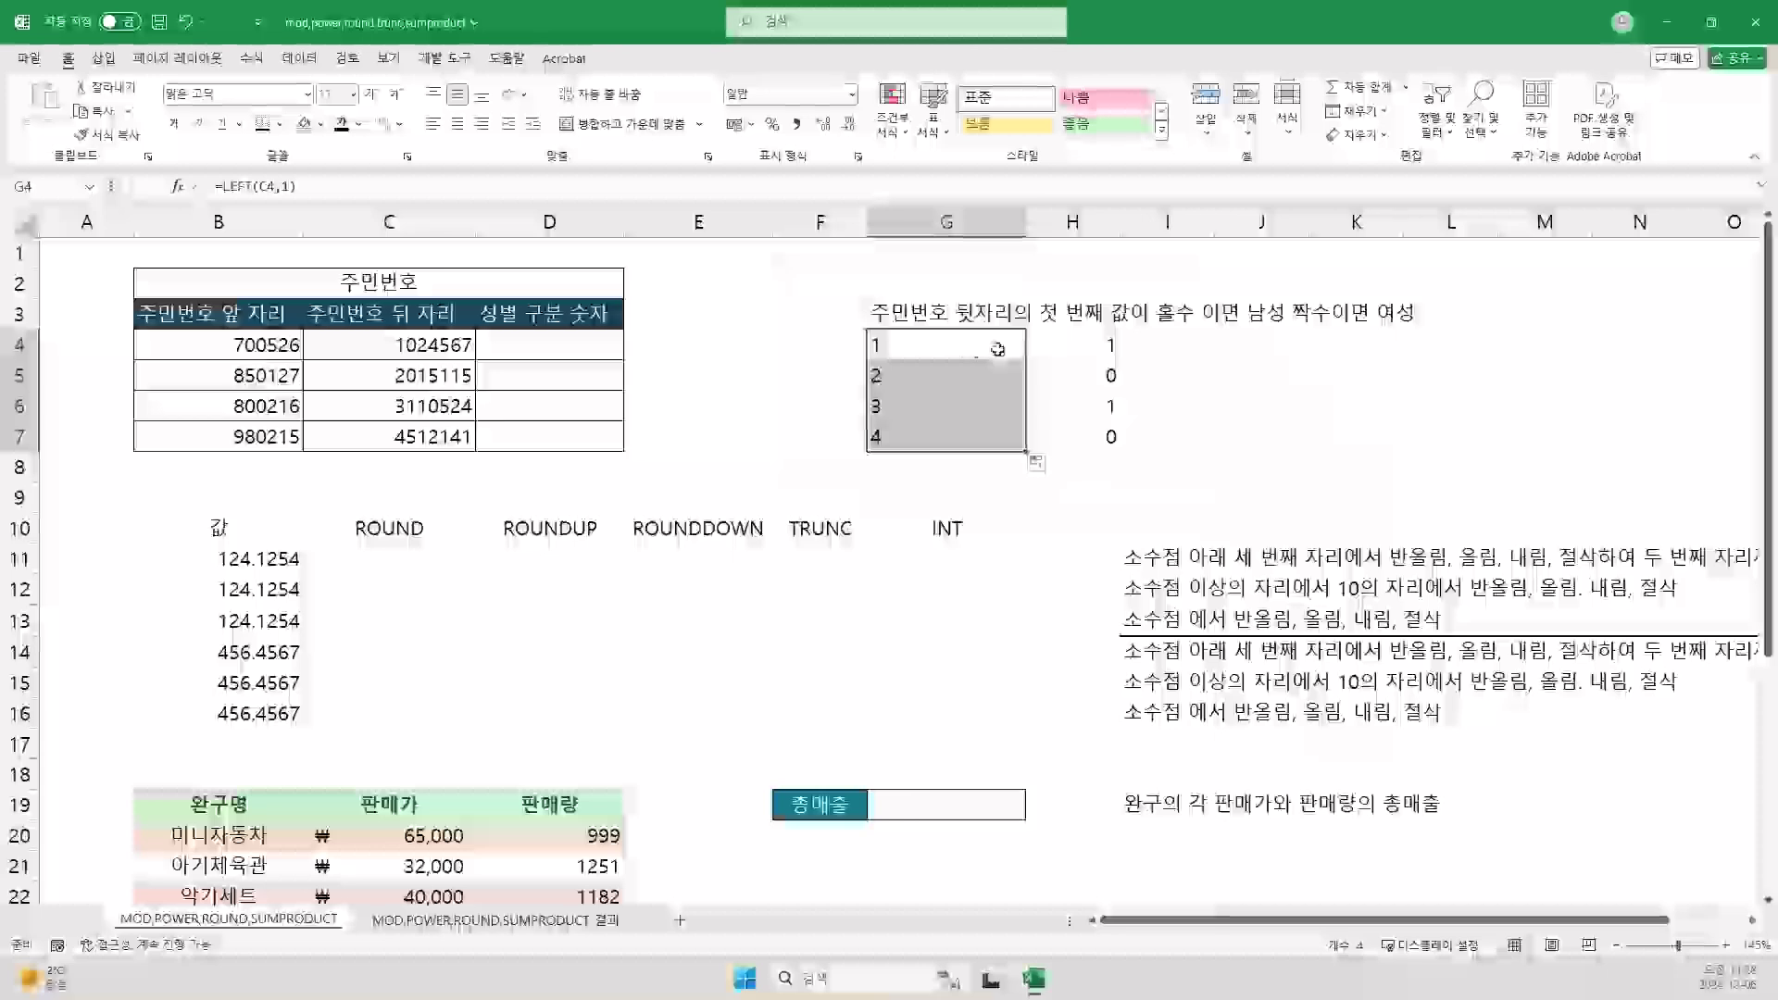
left_click(456, 350)
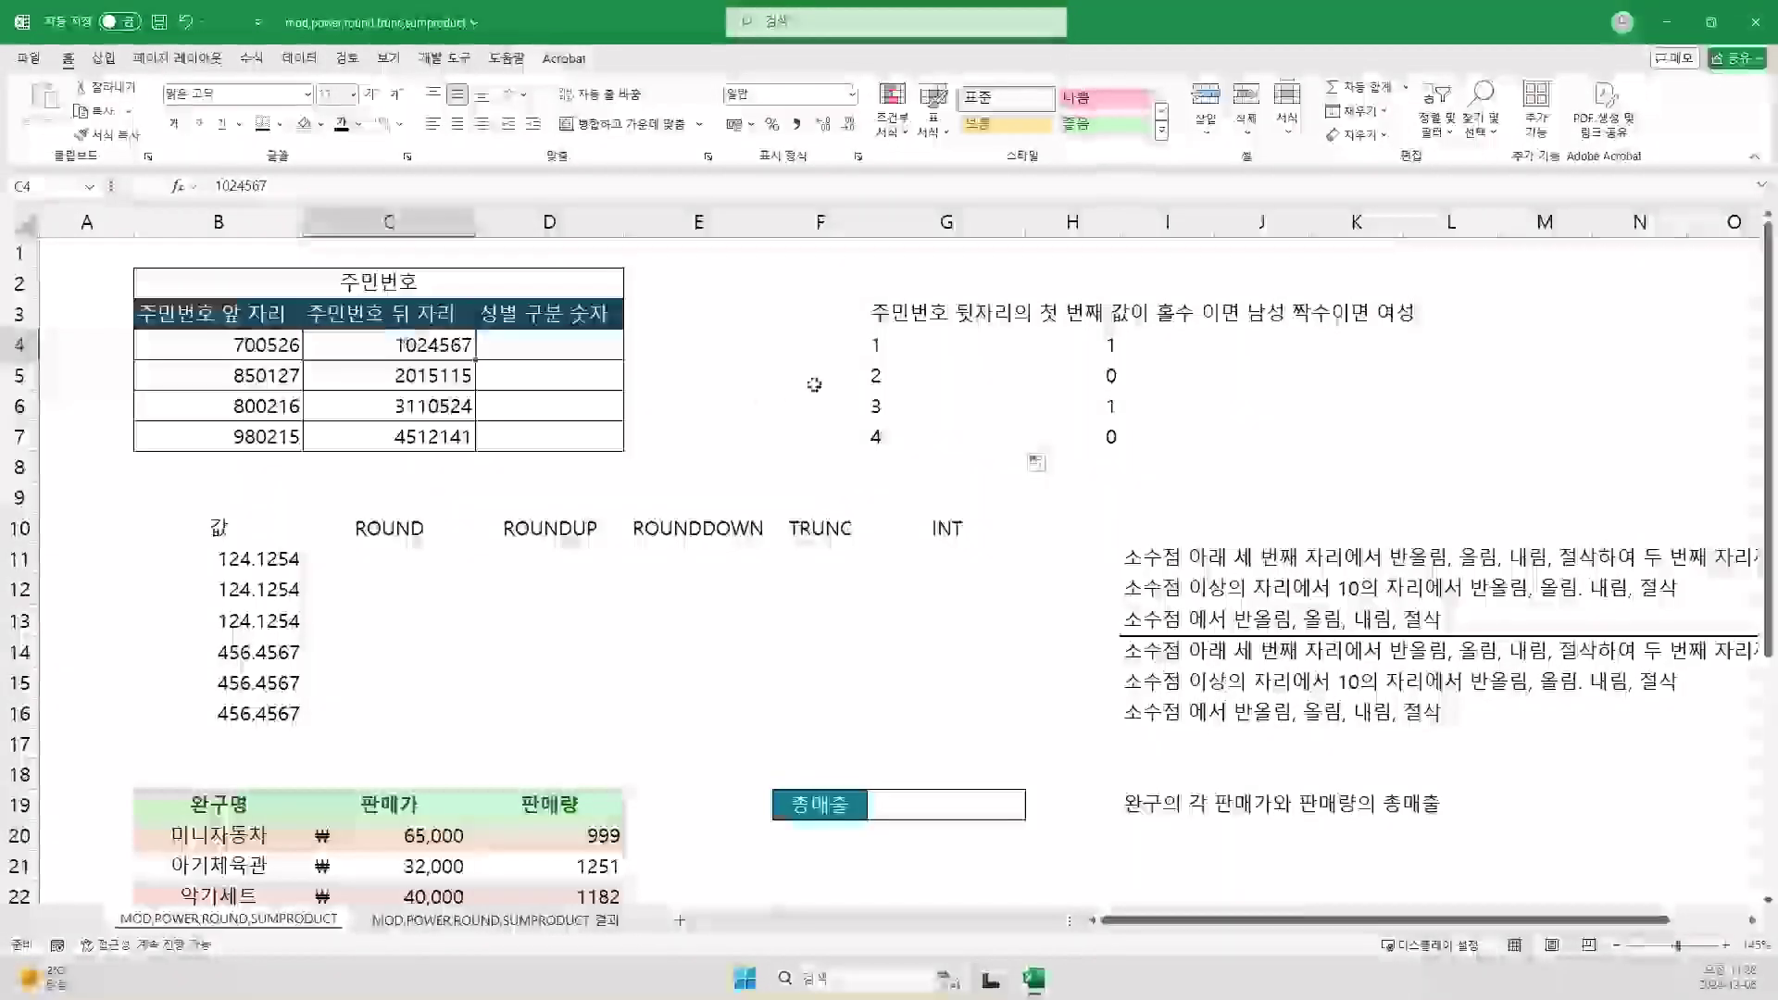
Step: Examine the Number and Divisor arguments of the MOD formula in H4 and accept them as they are
left_click(1092, 345)
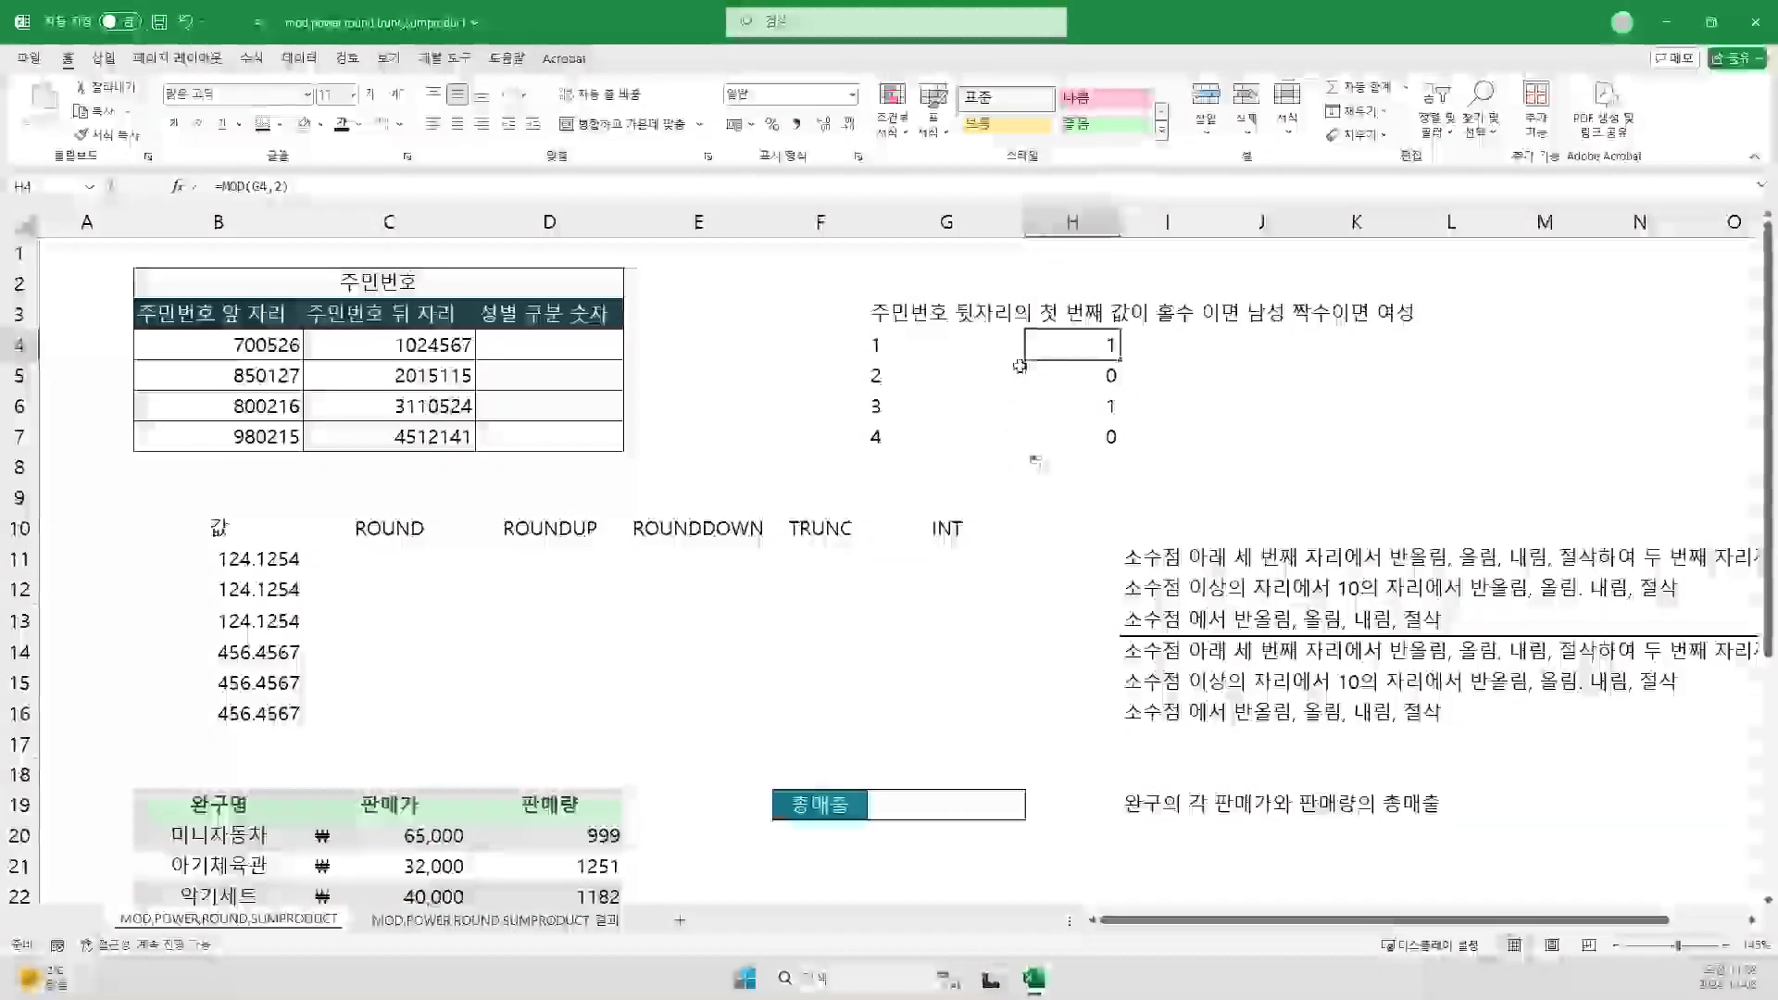
double_click(1047, 339)
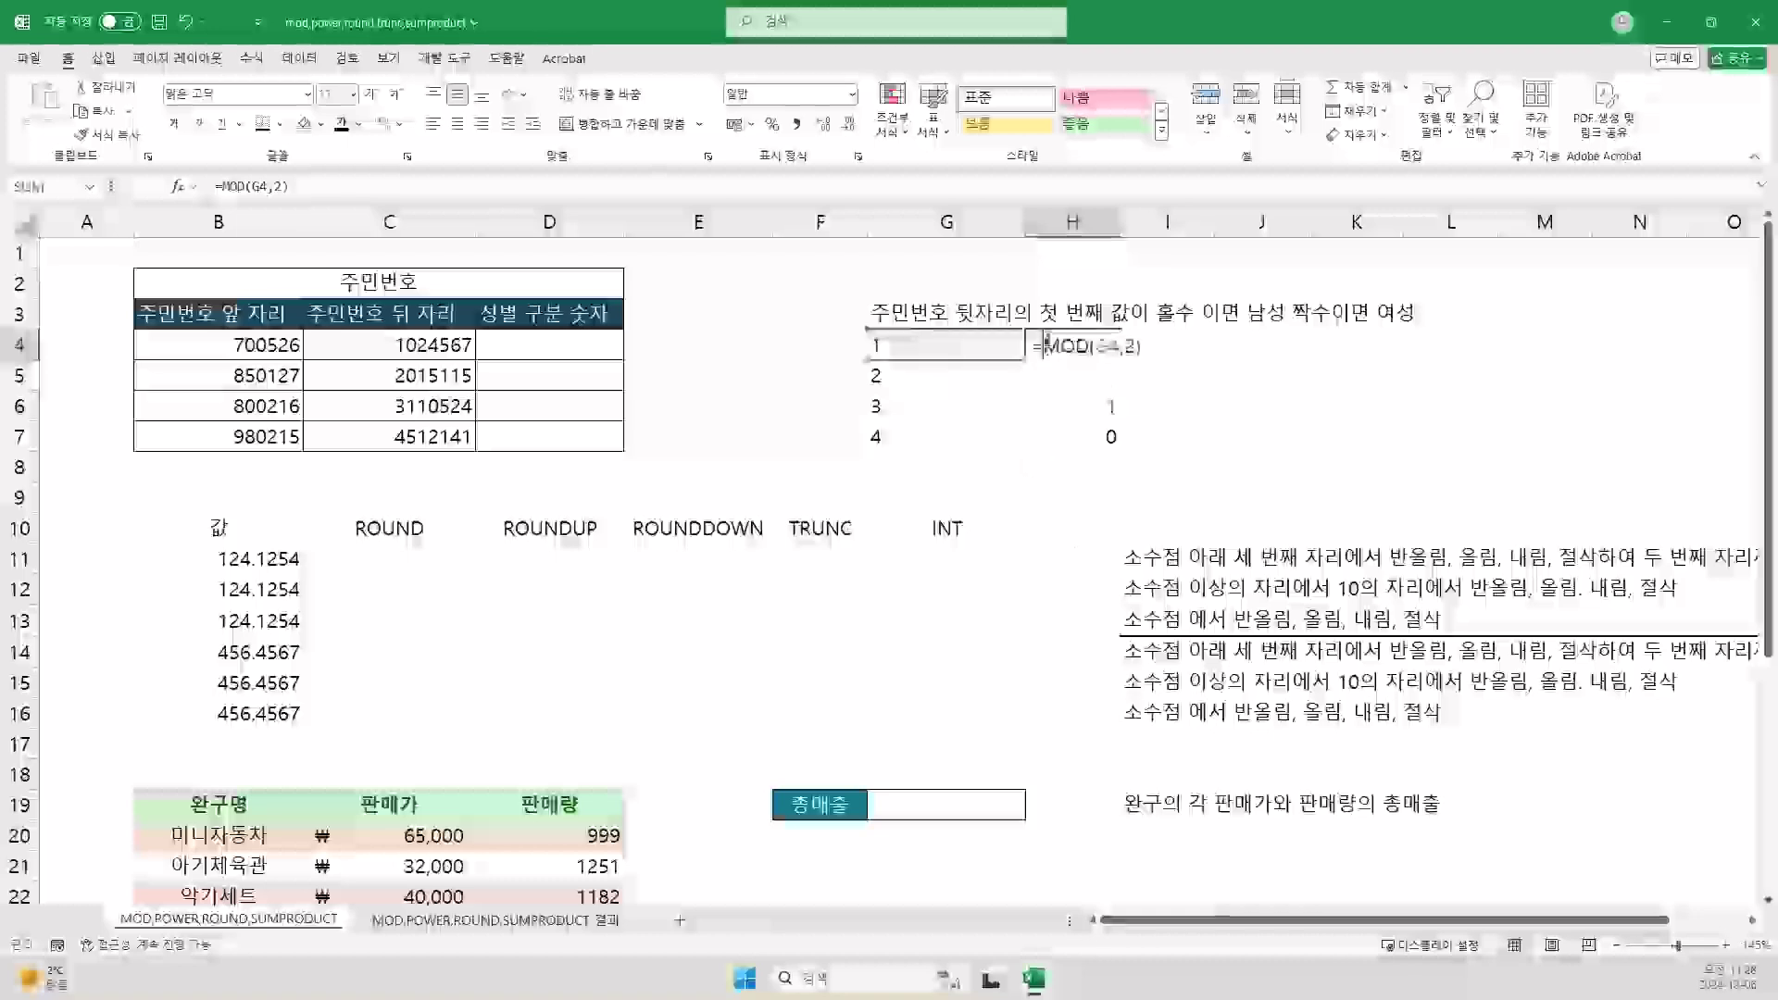
left_click(175, 186)
left_click_drag(877, 387, 862, 466)
left_click(878, 460)
left_click(880, 487)
left_click(911, 459)
left_click(898, 483)
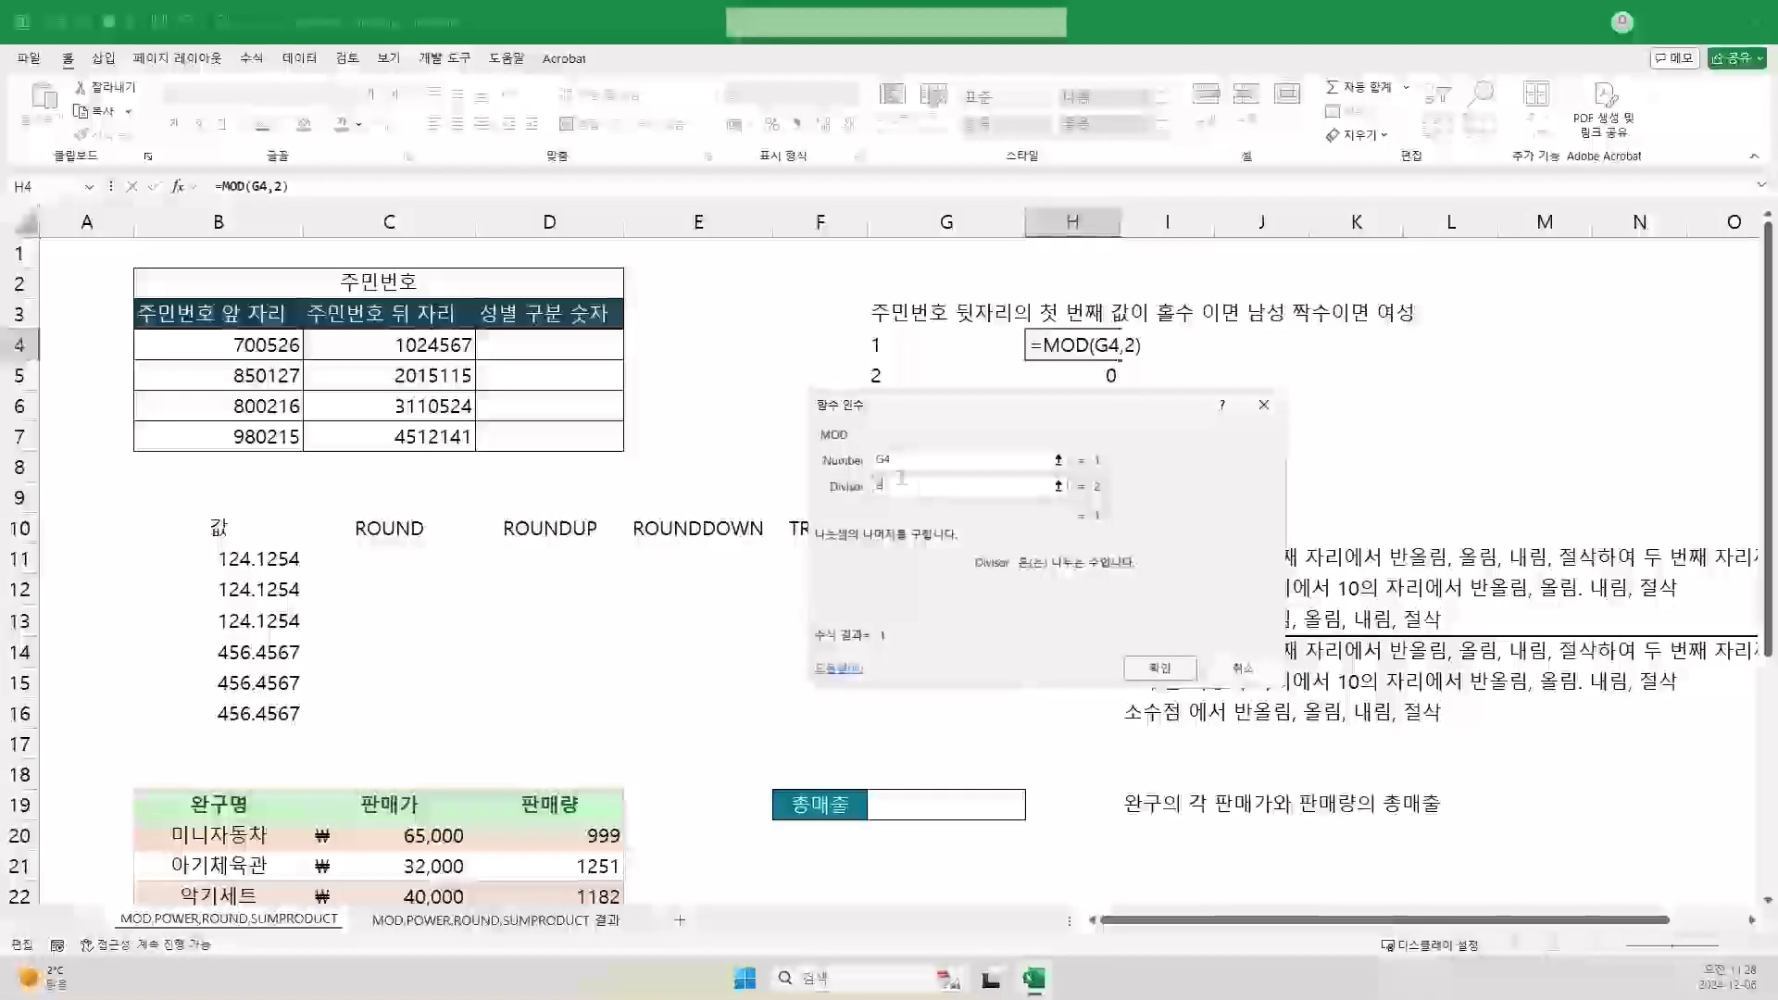
left_click(899, 463)
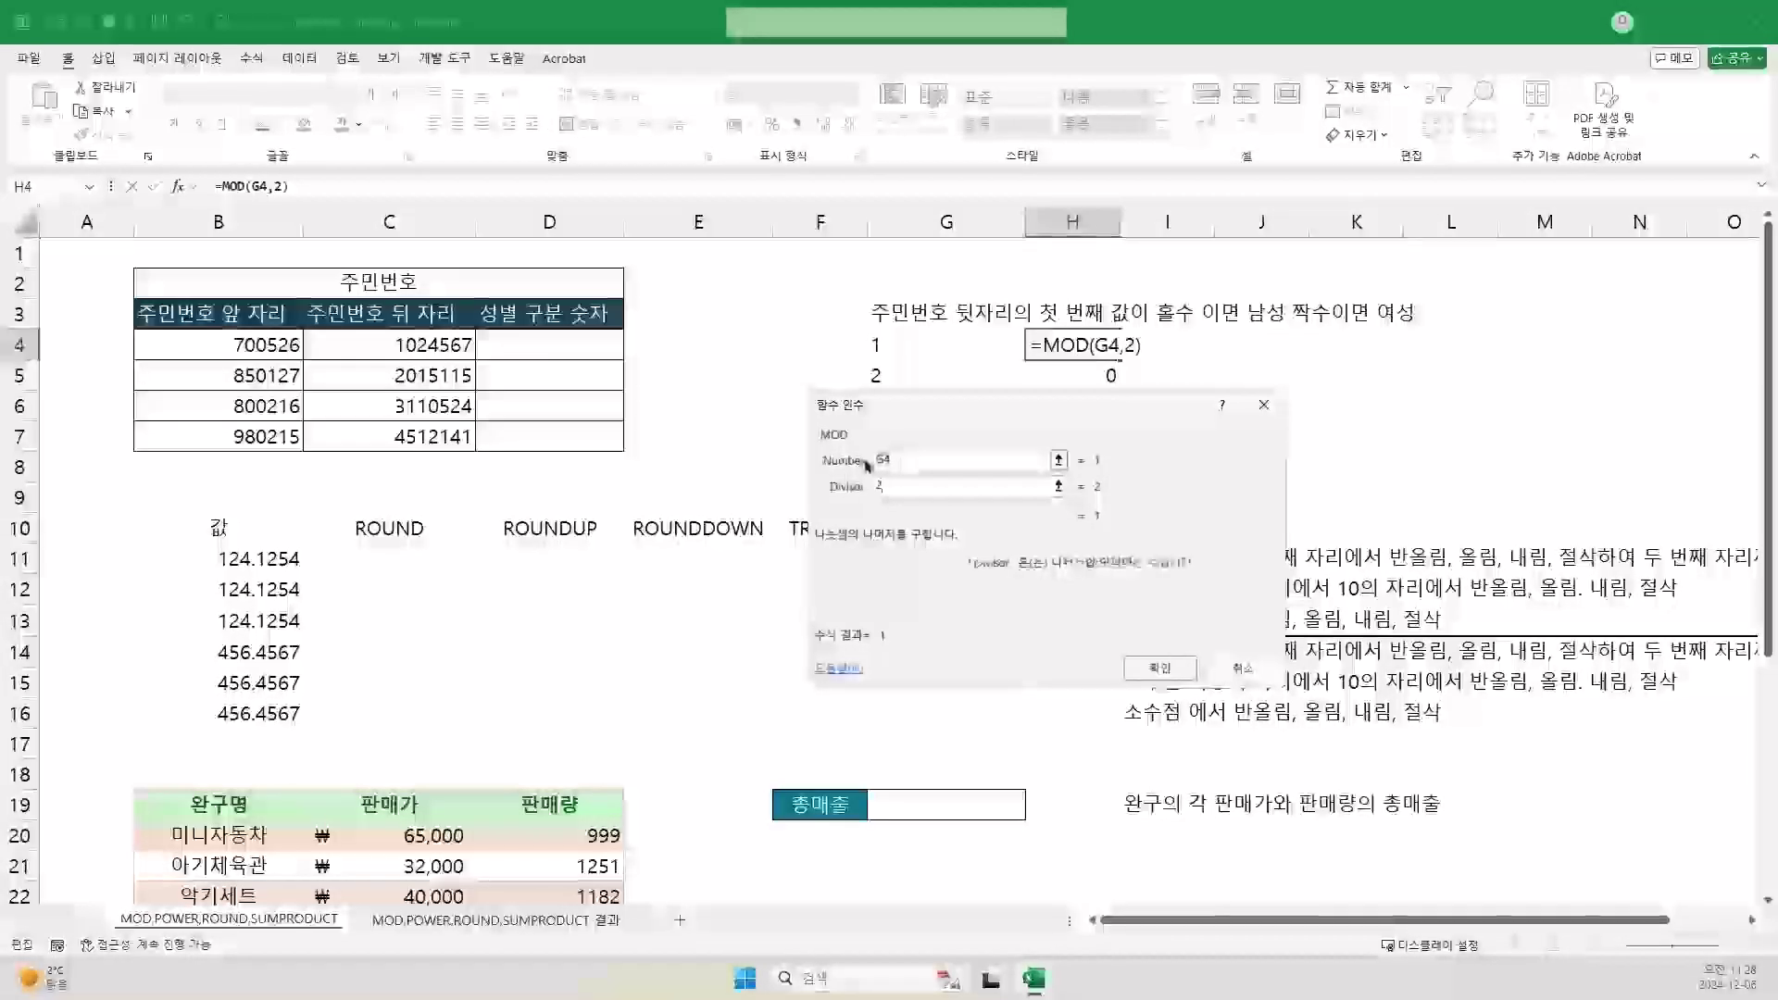
key("Tab")
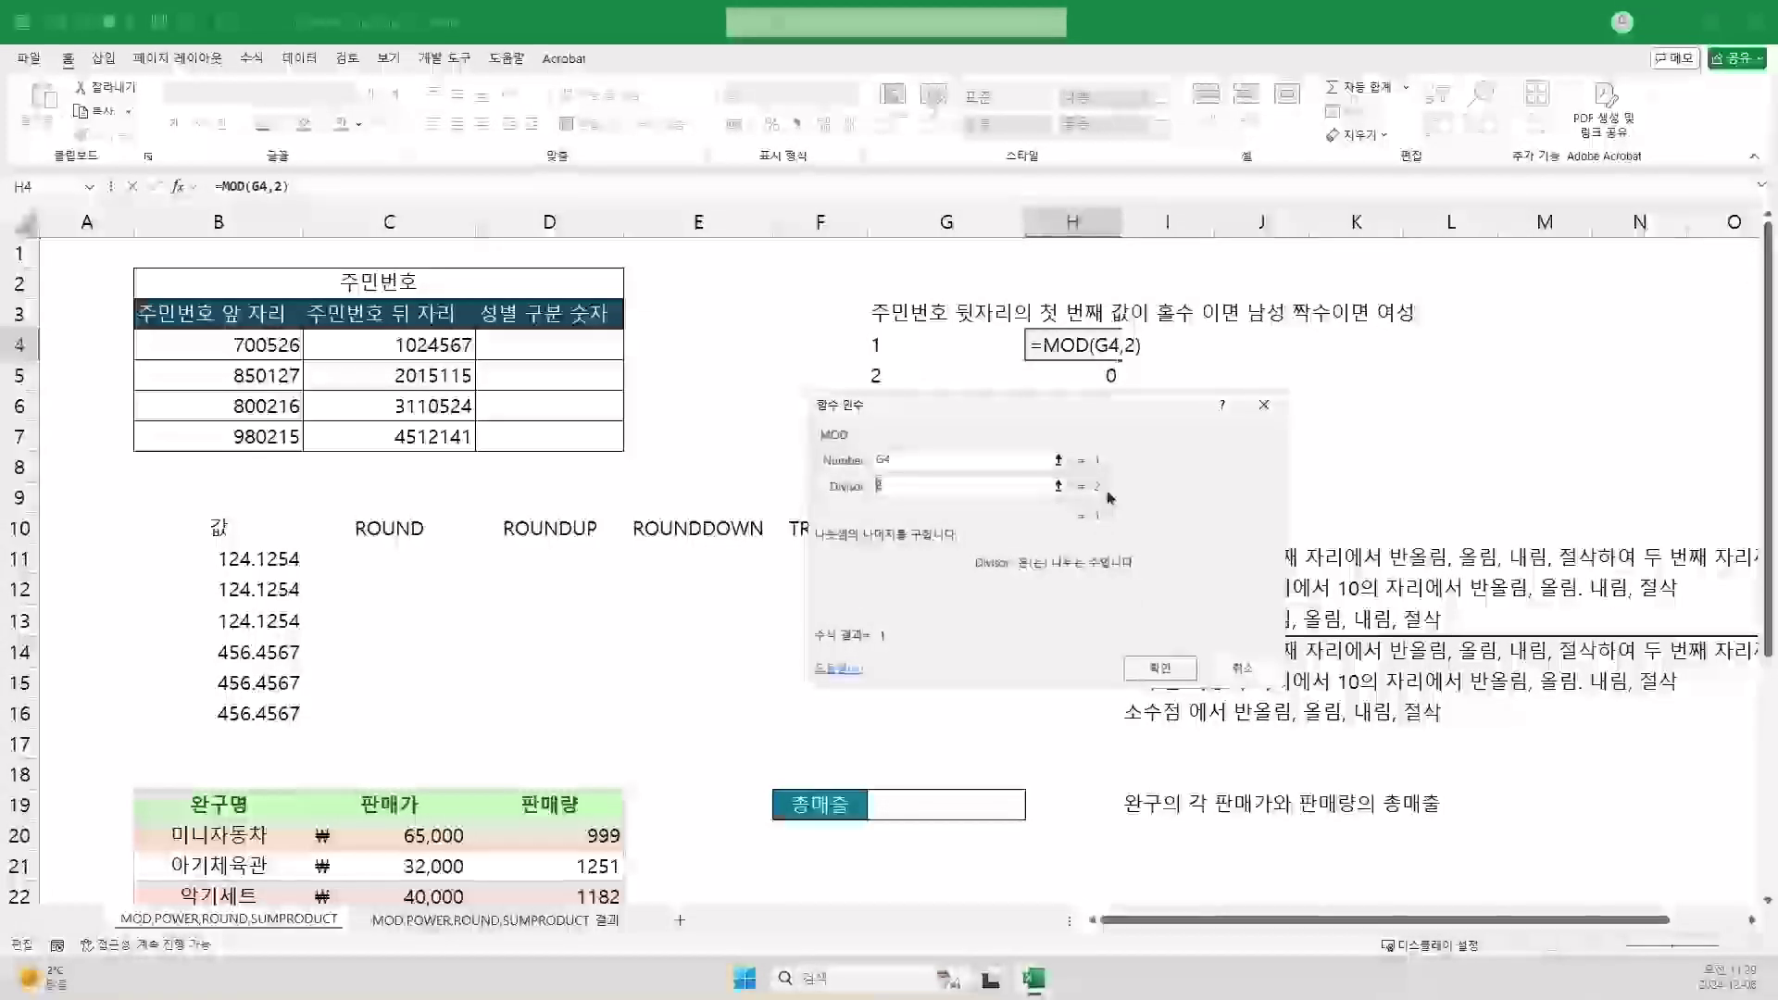
left_click(1159, 667)
Step: Inspect the MOD formula in H5 and leave it as it is
left_click(1066, 380)
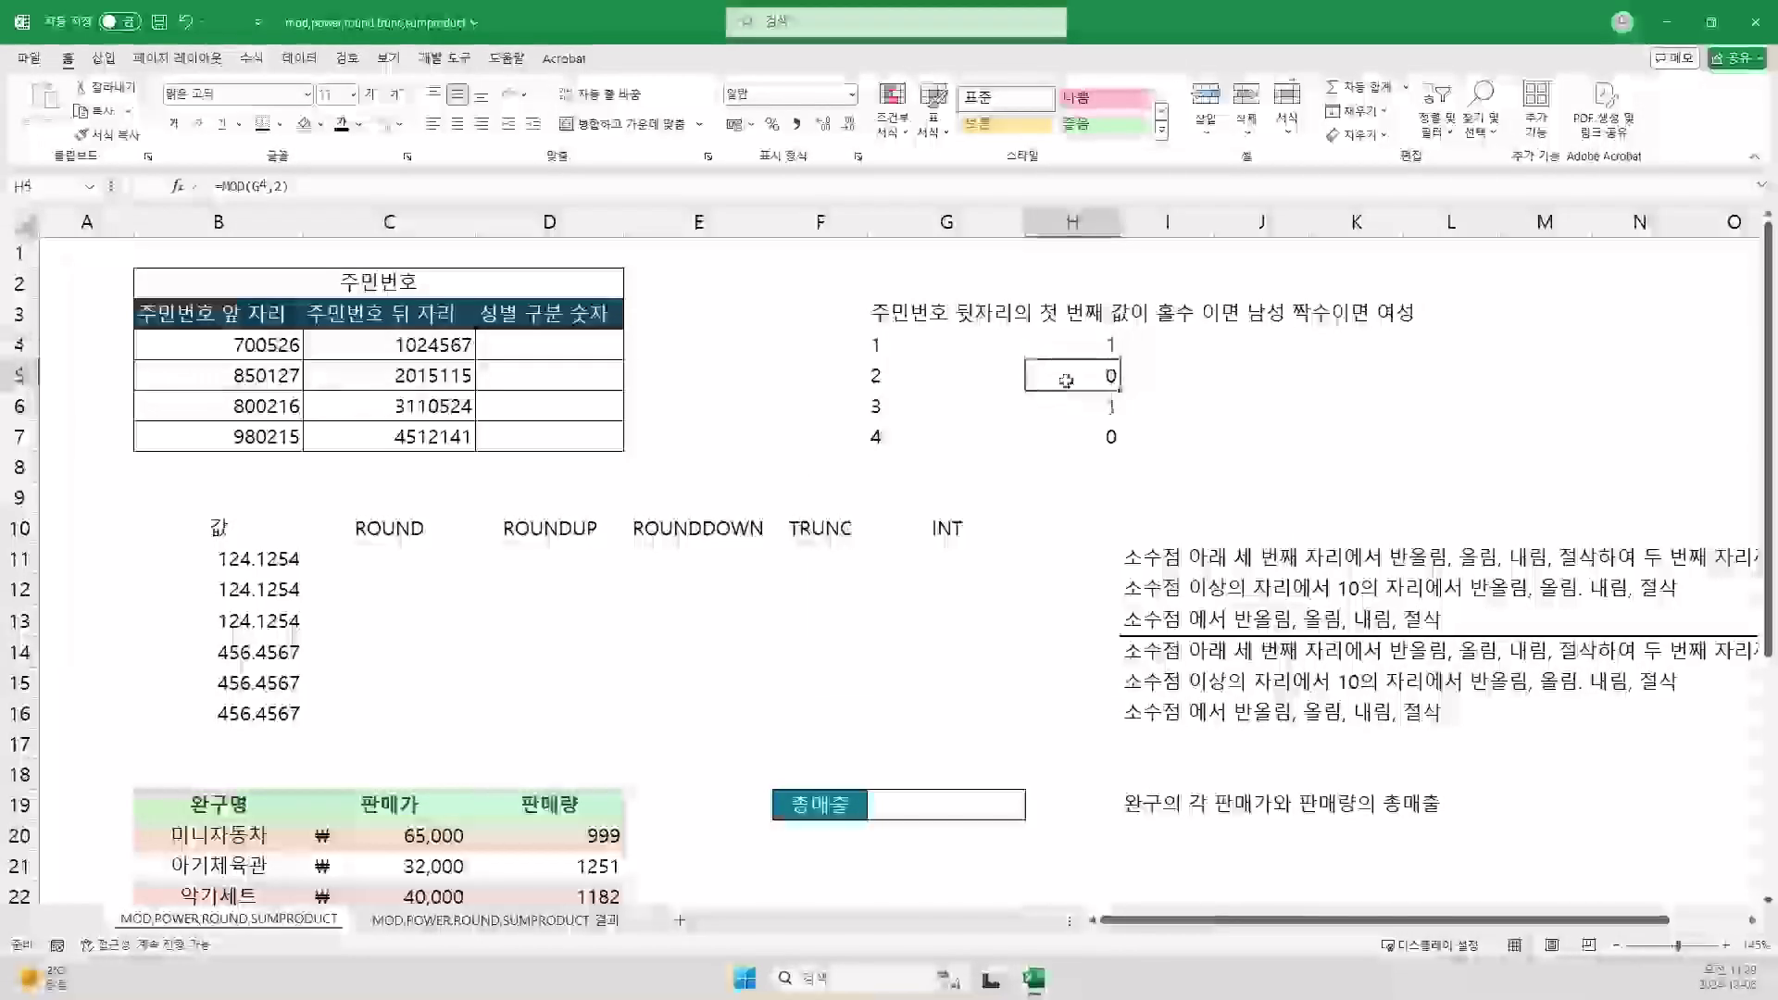
double_click(1066, 380)
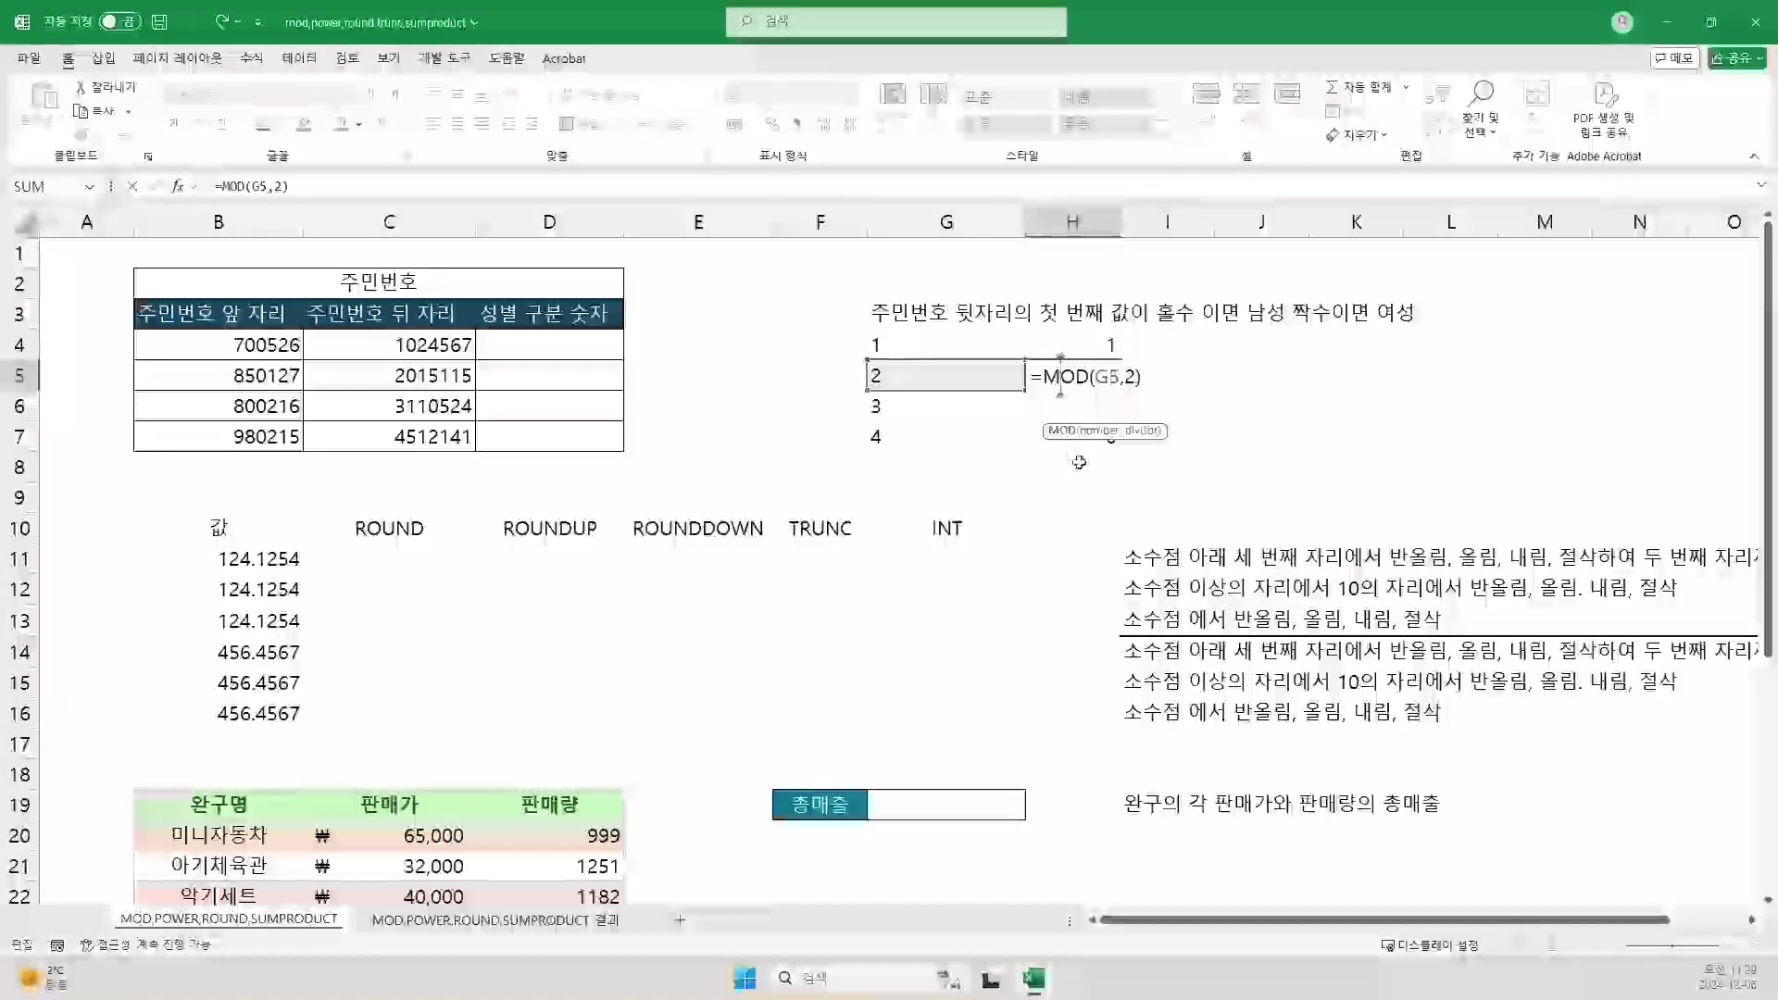
key("ctrl+Return")
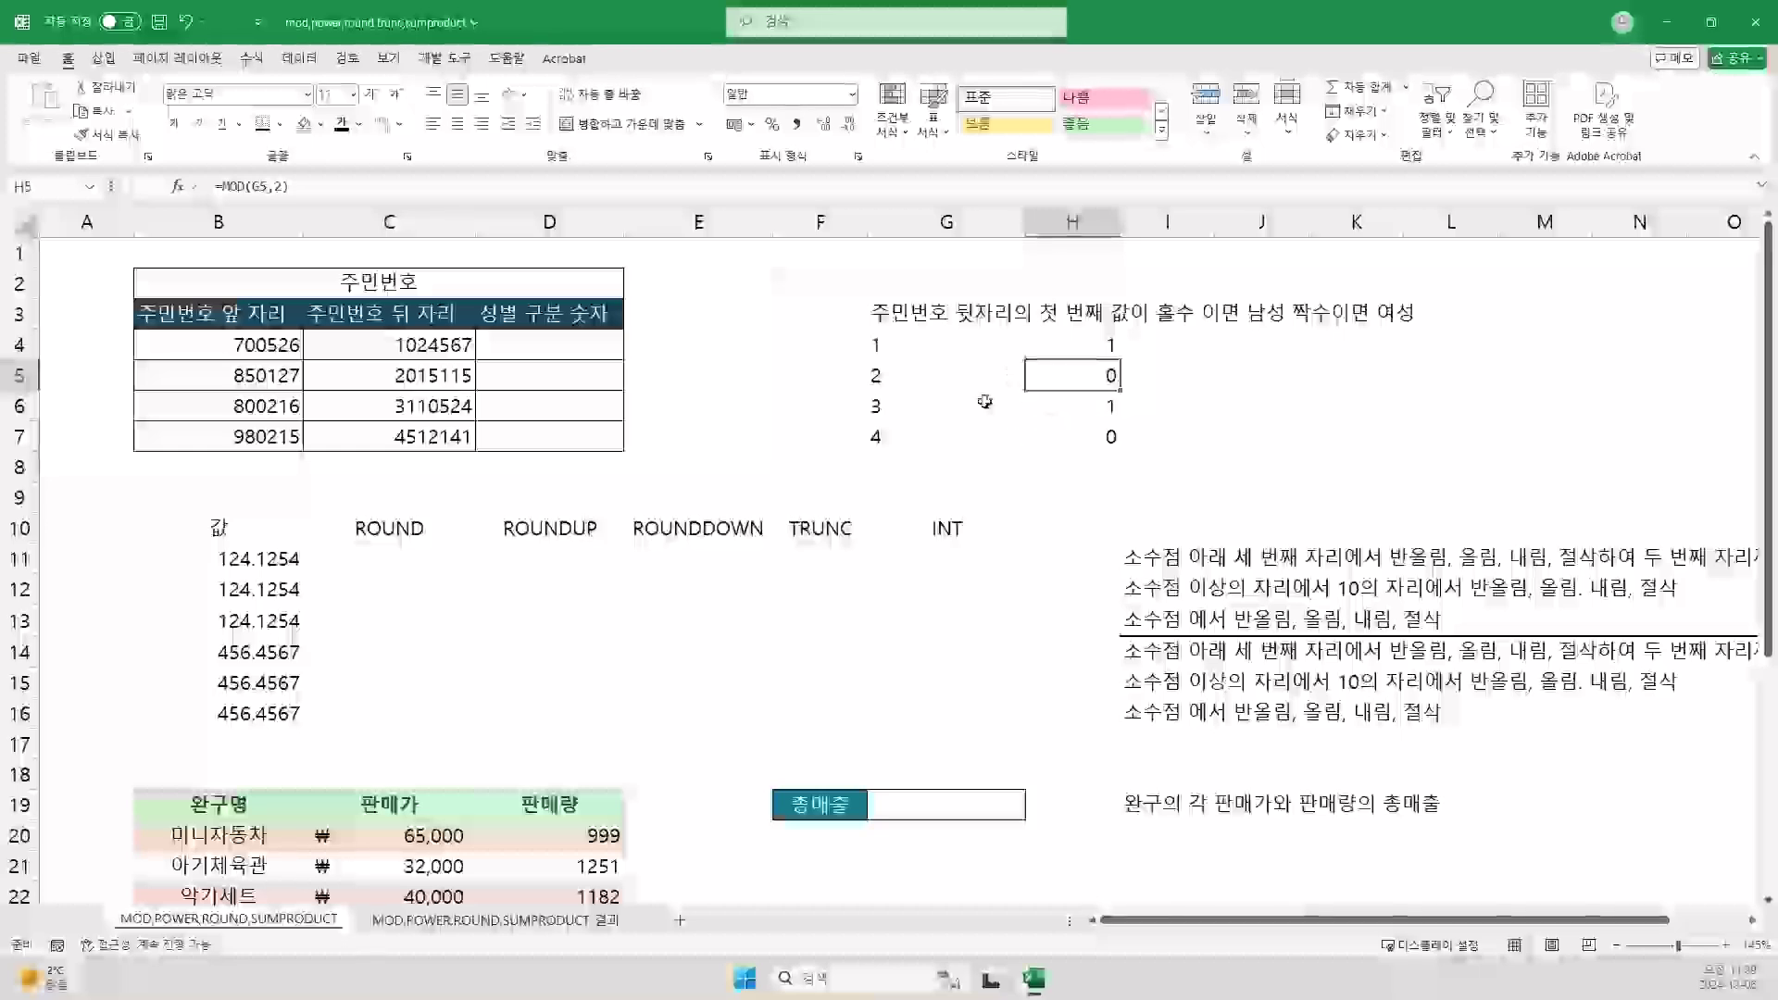
left_click(583, 345)
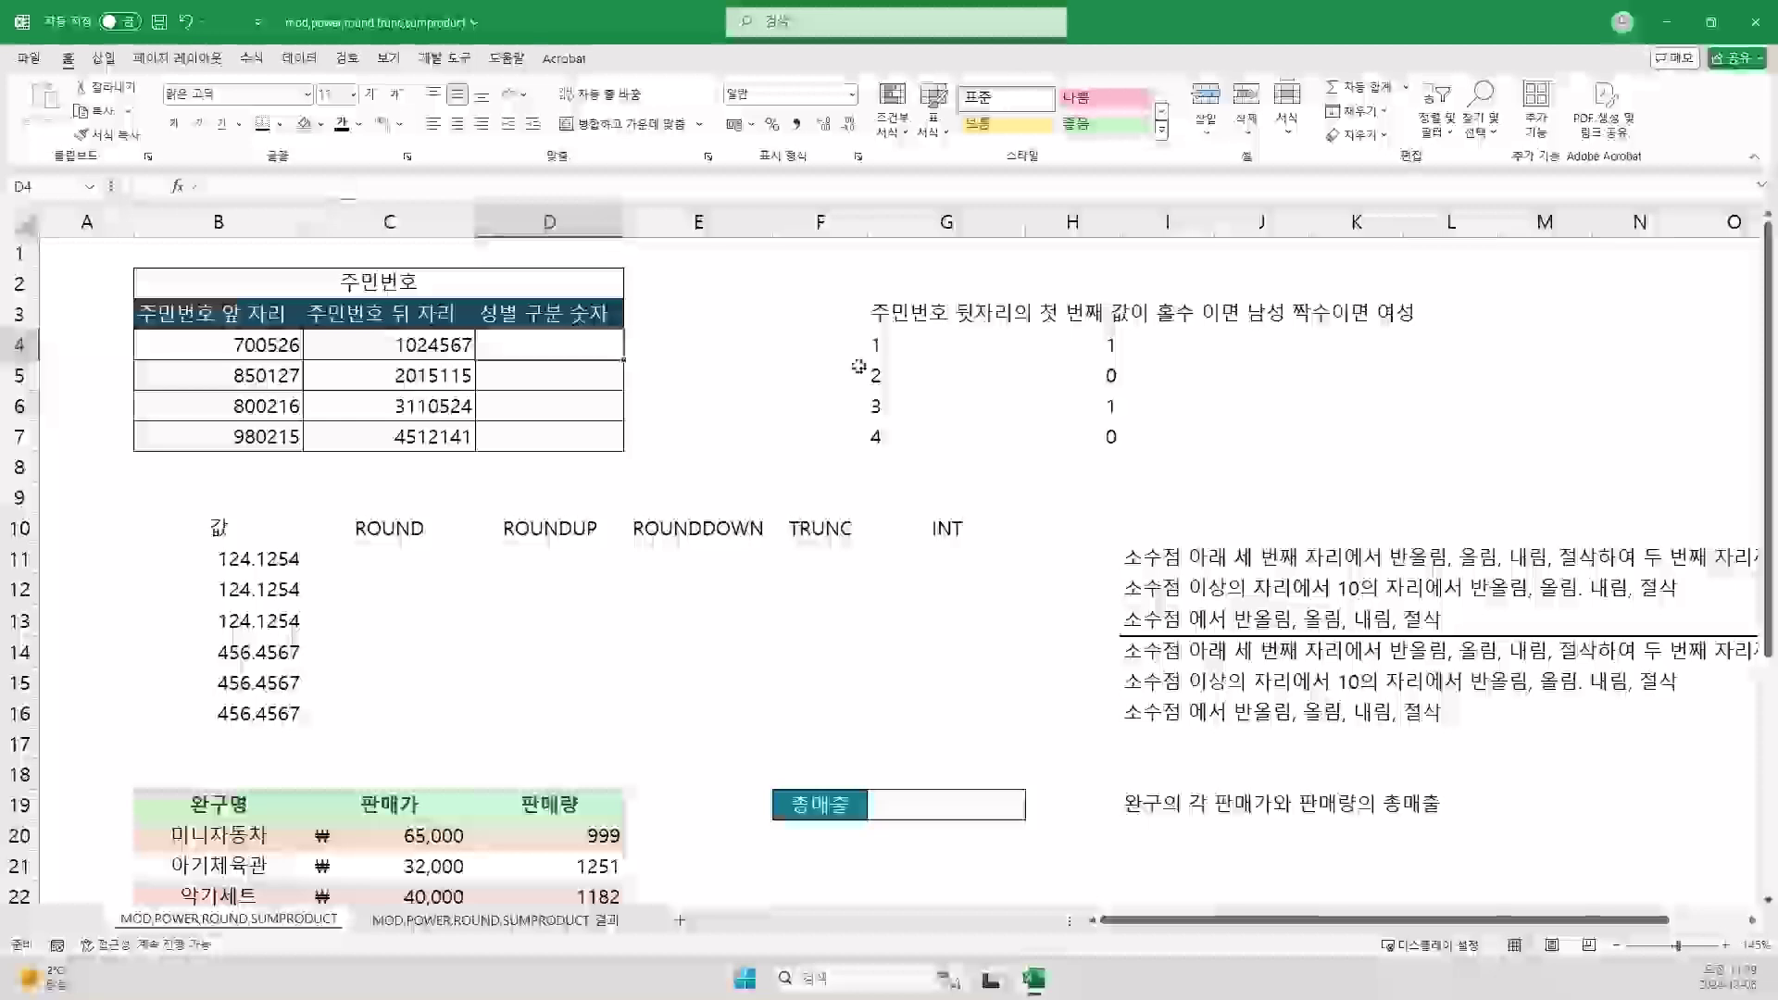
Step: Enter the syntax note "MOD(피제수,제수)" in G2, above the odd/even explanation
left_click(920, 280)
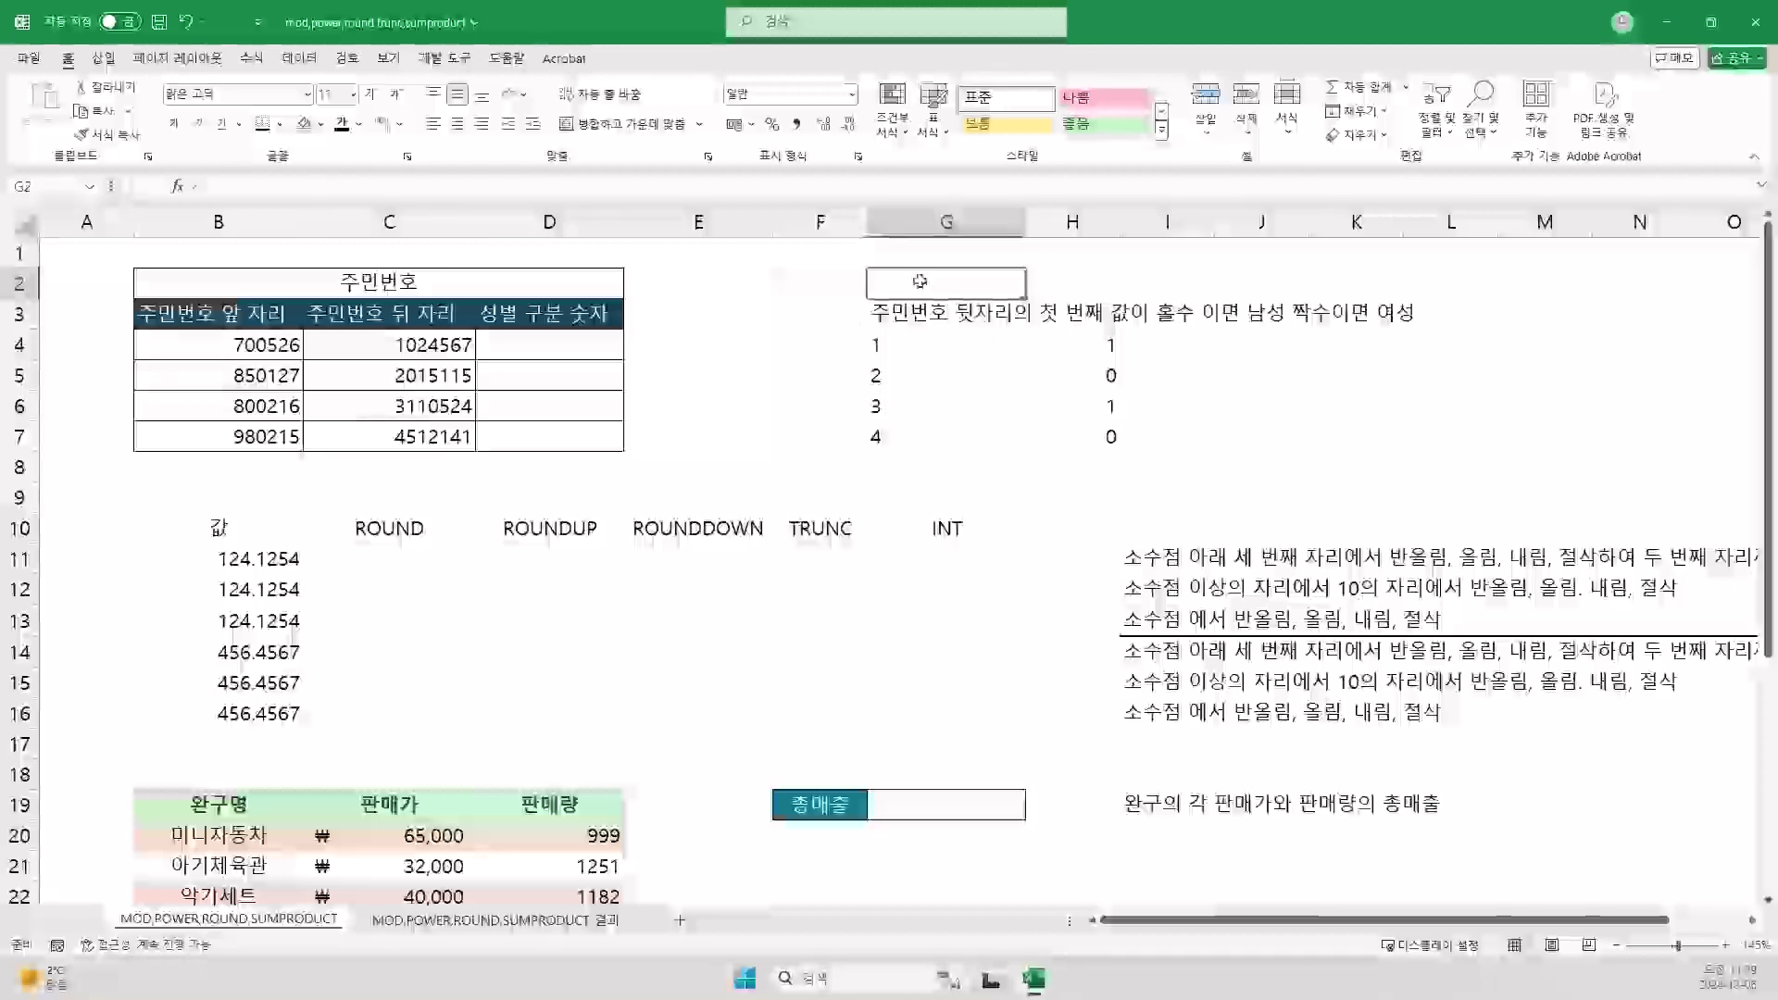
type("ml")
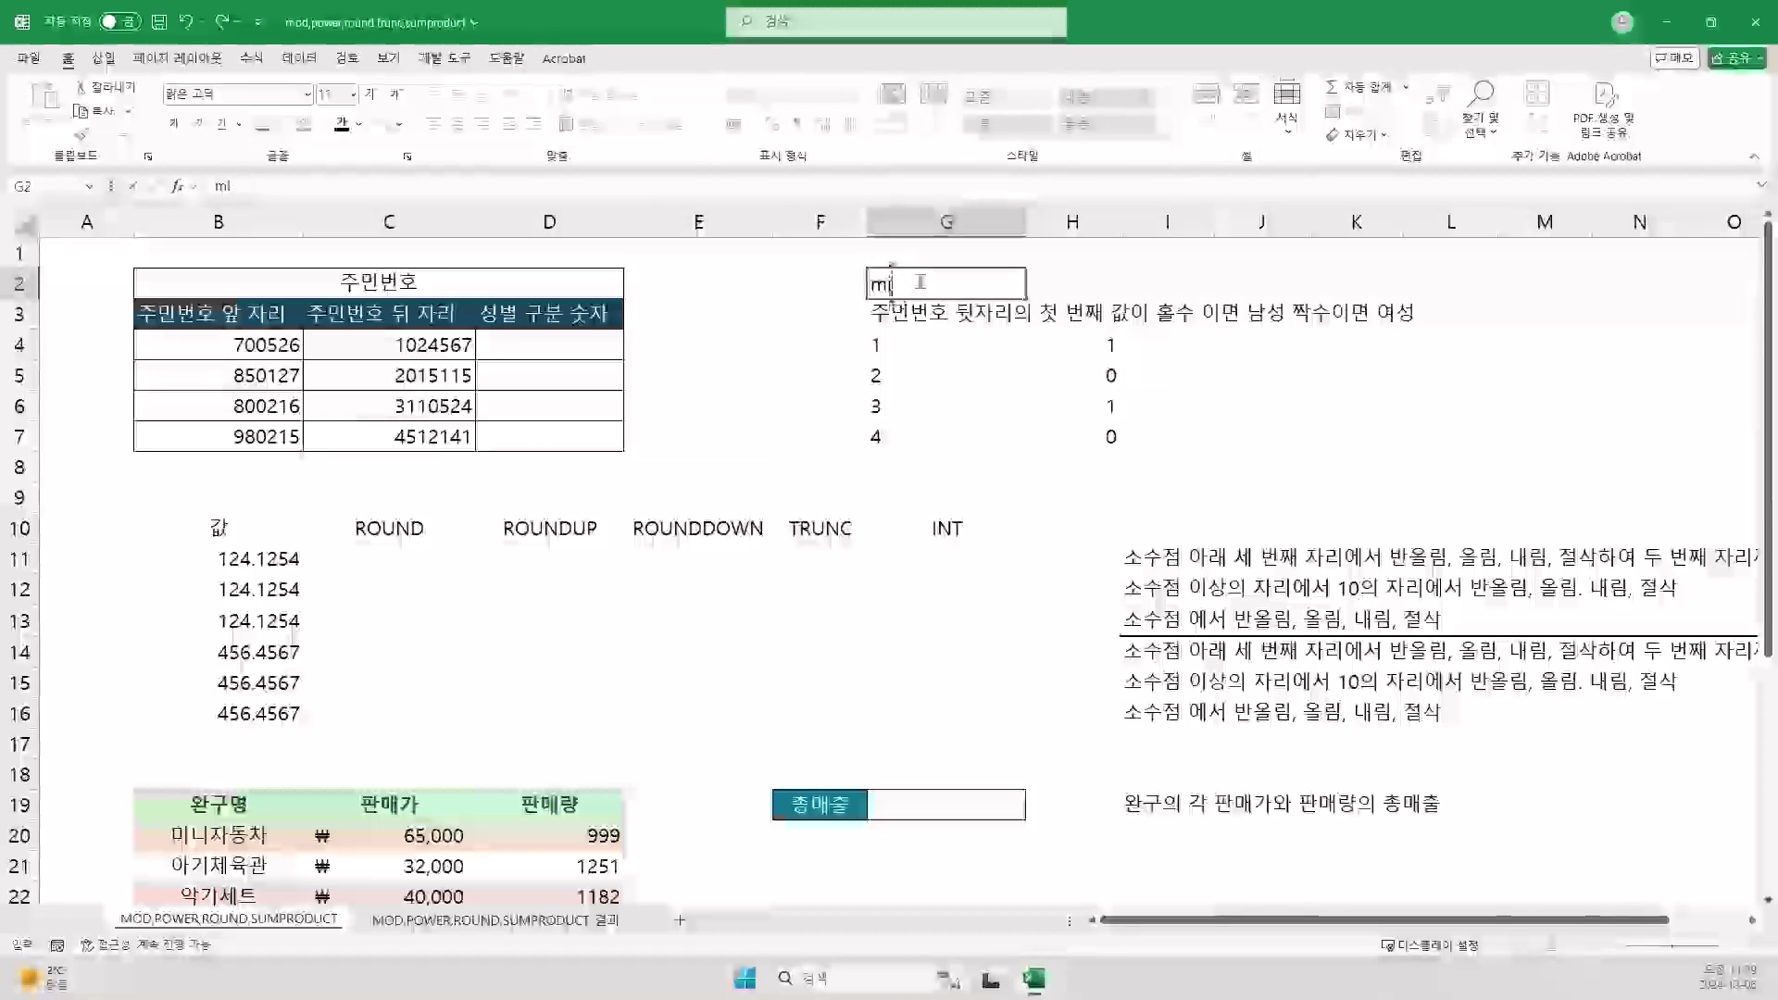
key("BackSpace")
key("BackSpace")
type("MOD")
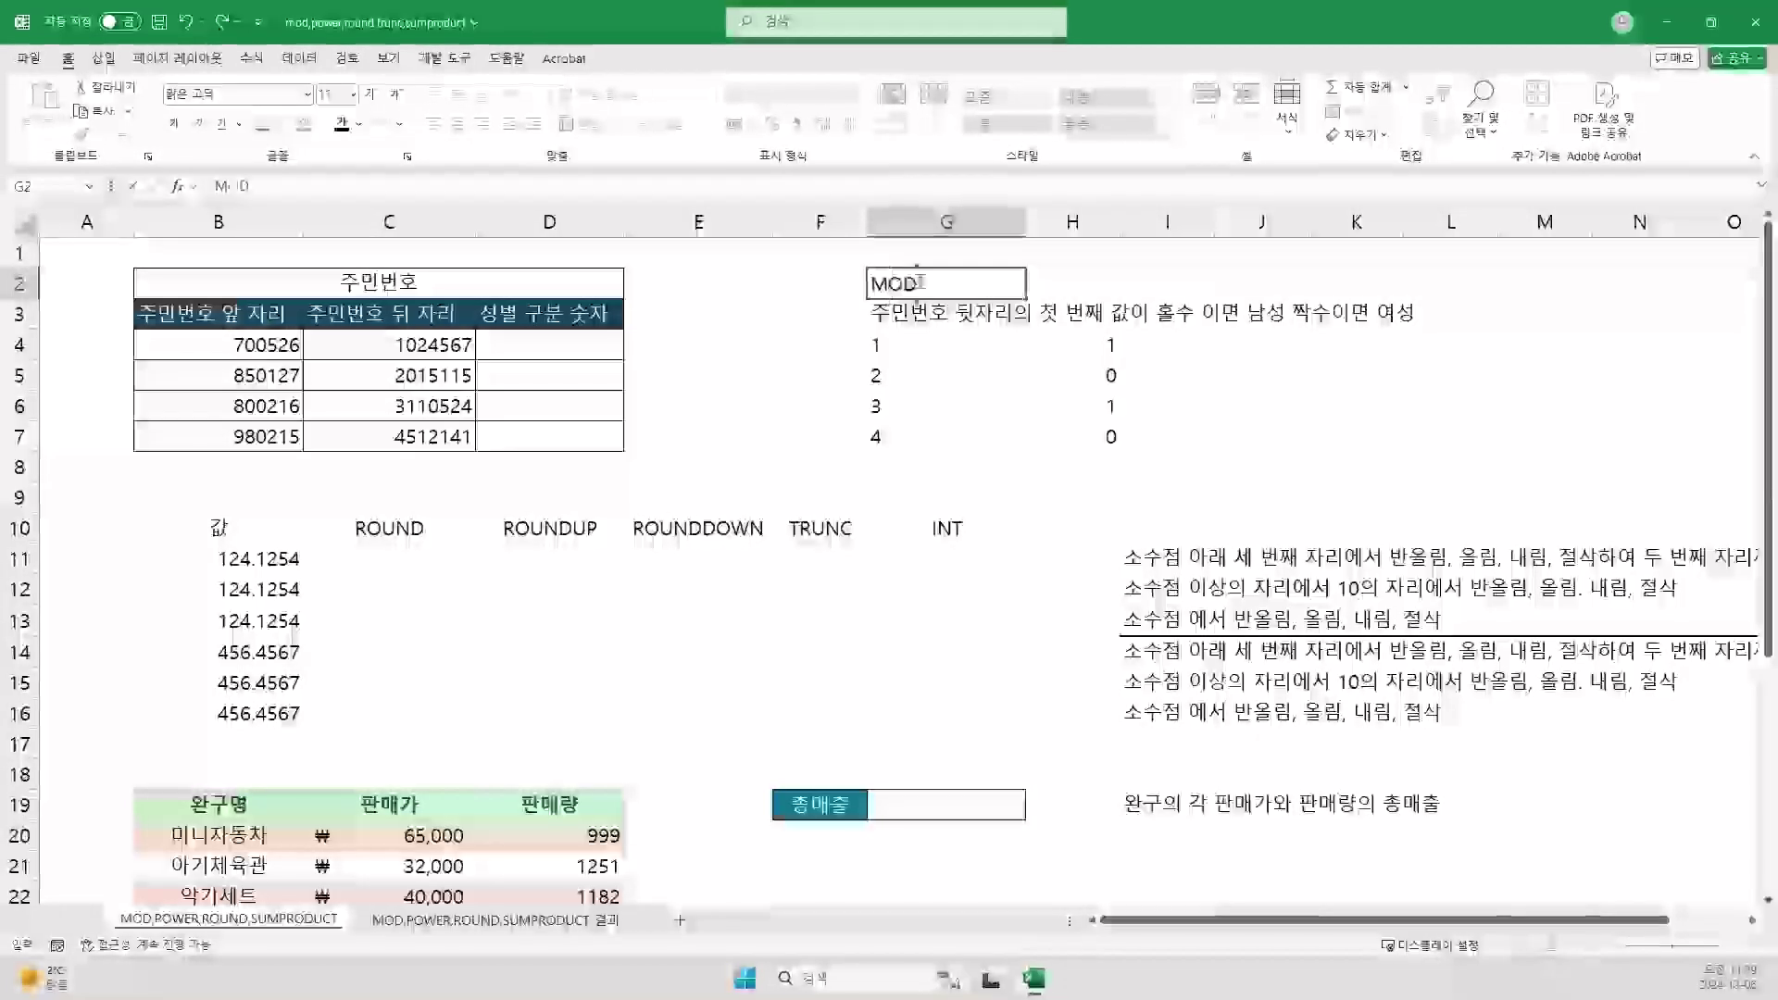
type("피")
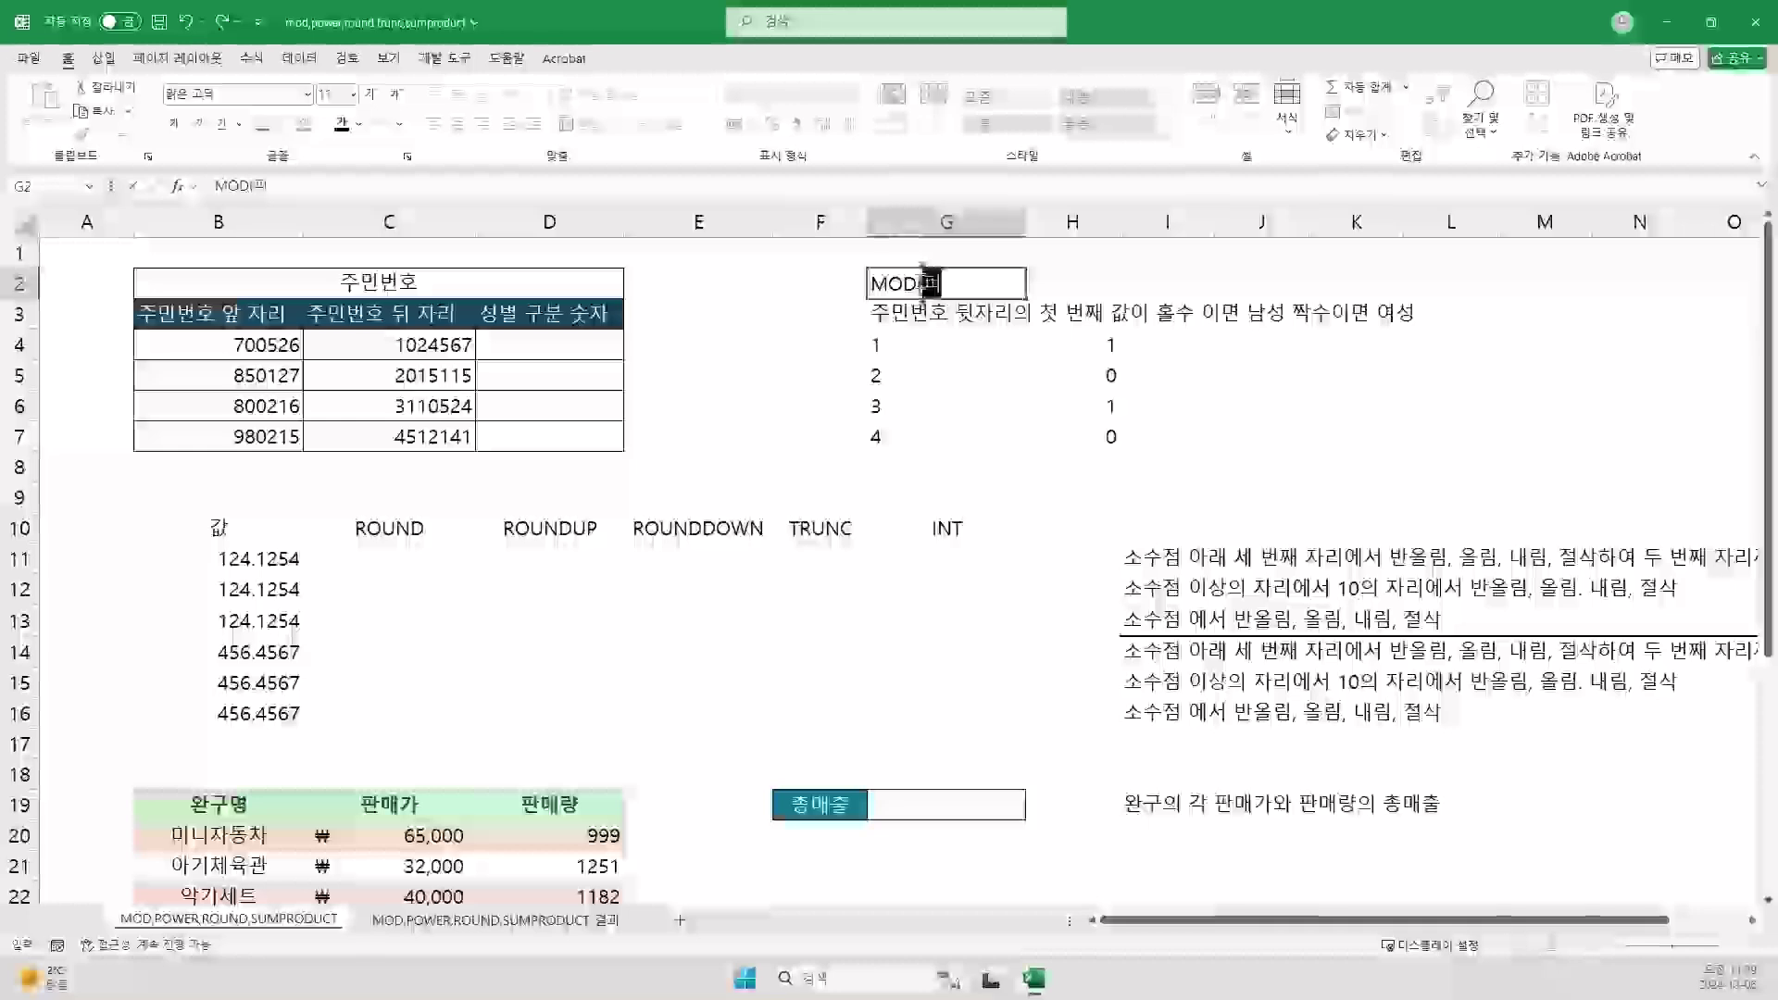
type("(제수,조")
type("제수)")
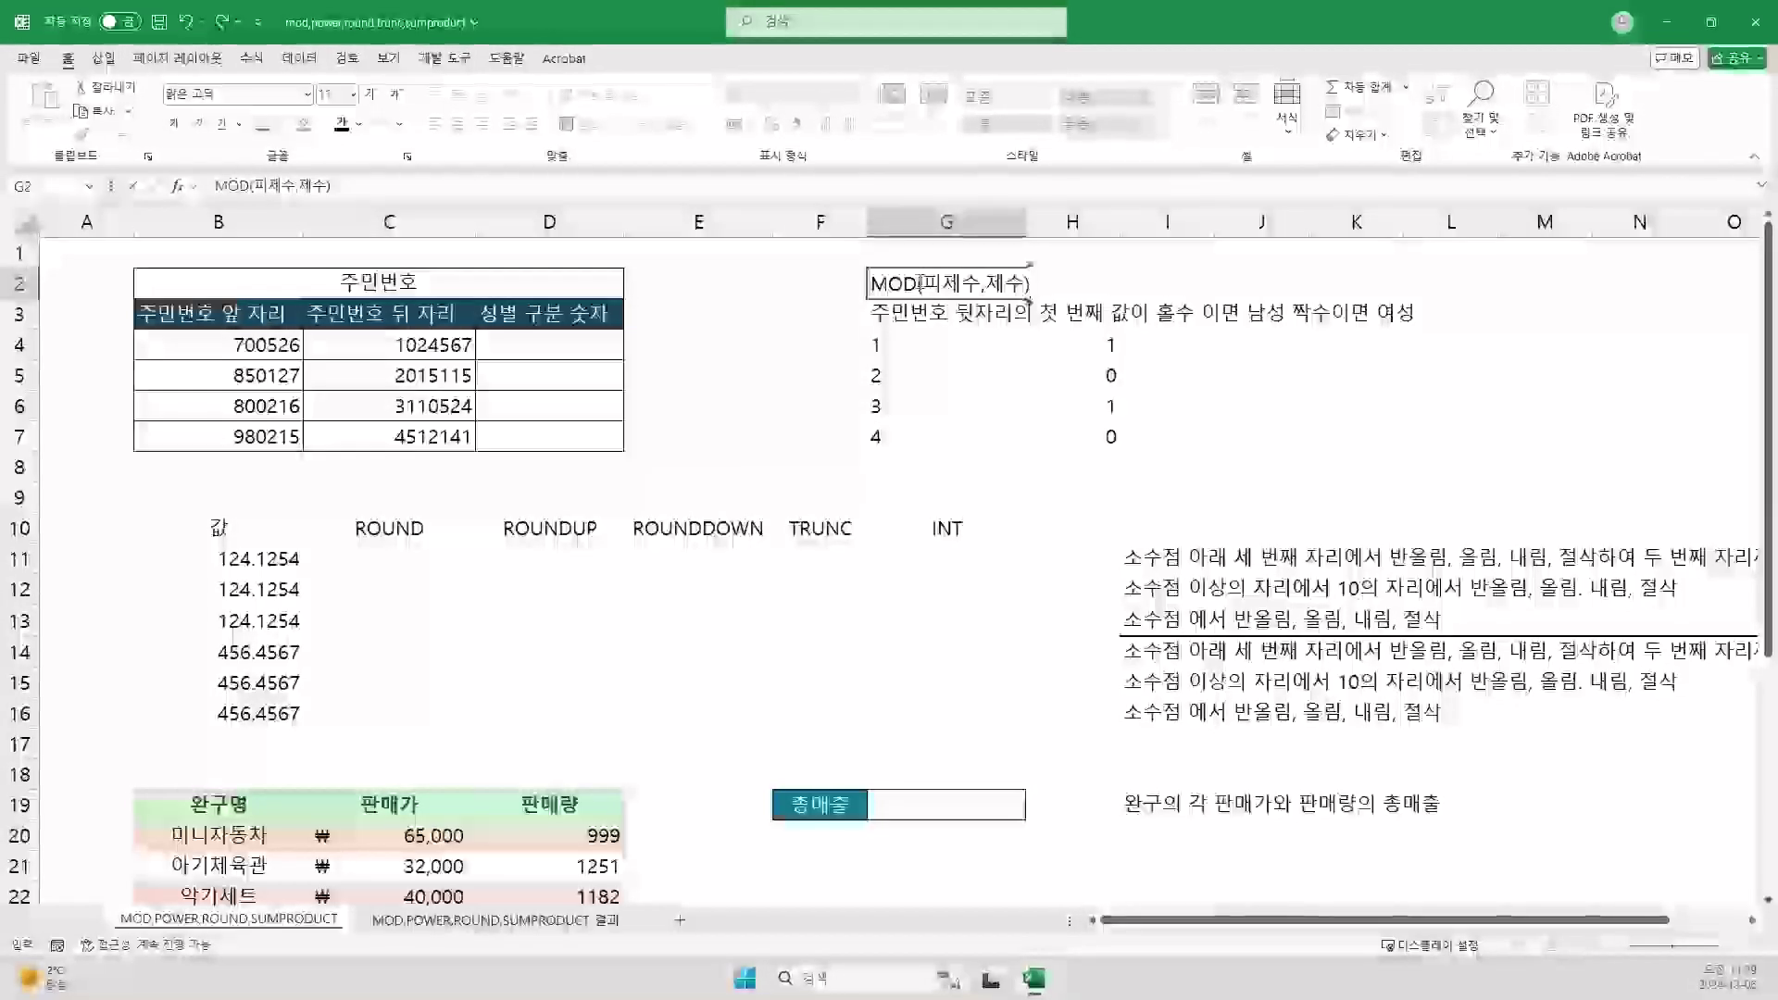
left_click(1209, 287)
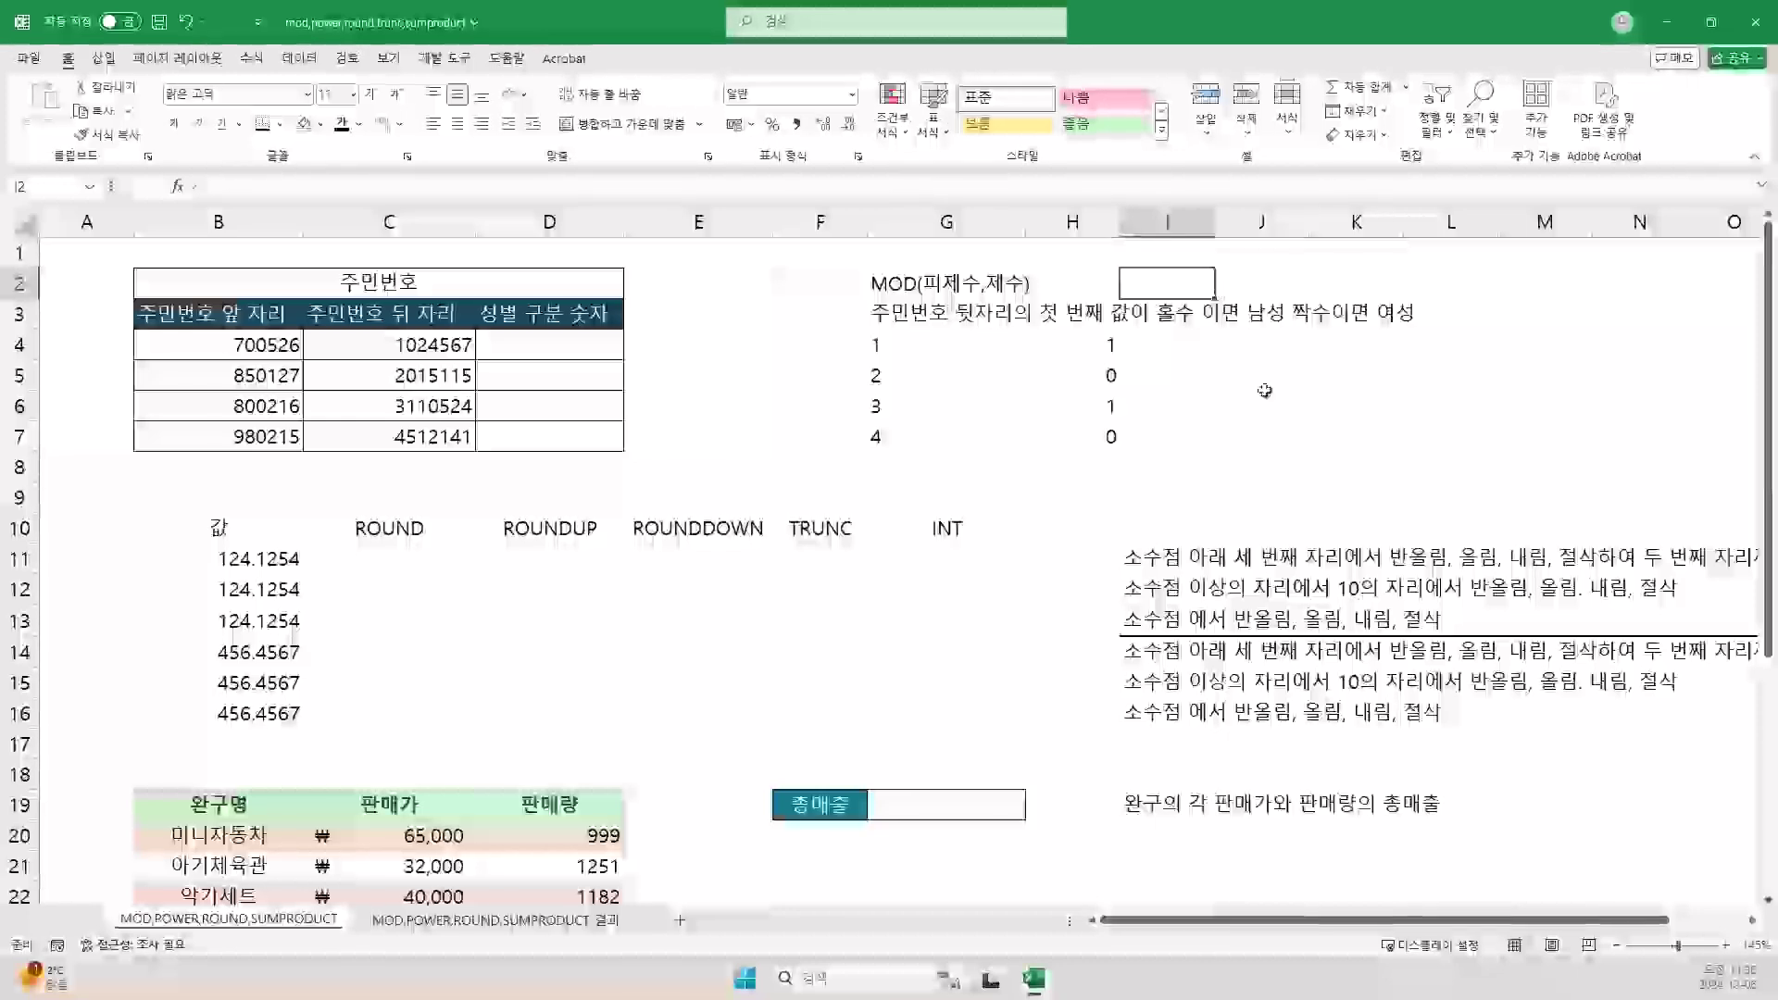
Step: Start a LEFT function formula in D4, the first cell of the 성별 구분 숫자 column
left_click(583, 354)
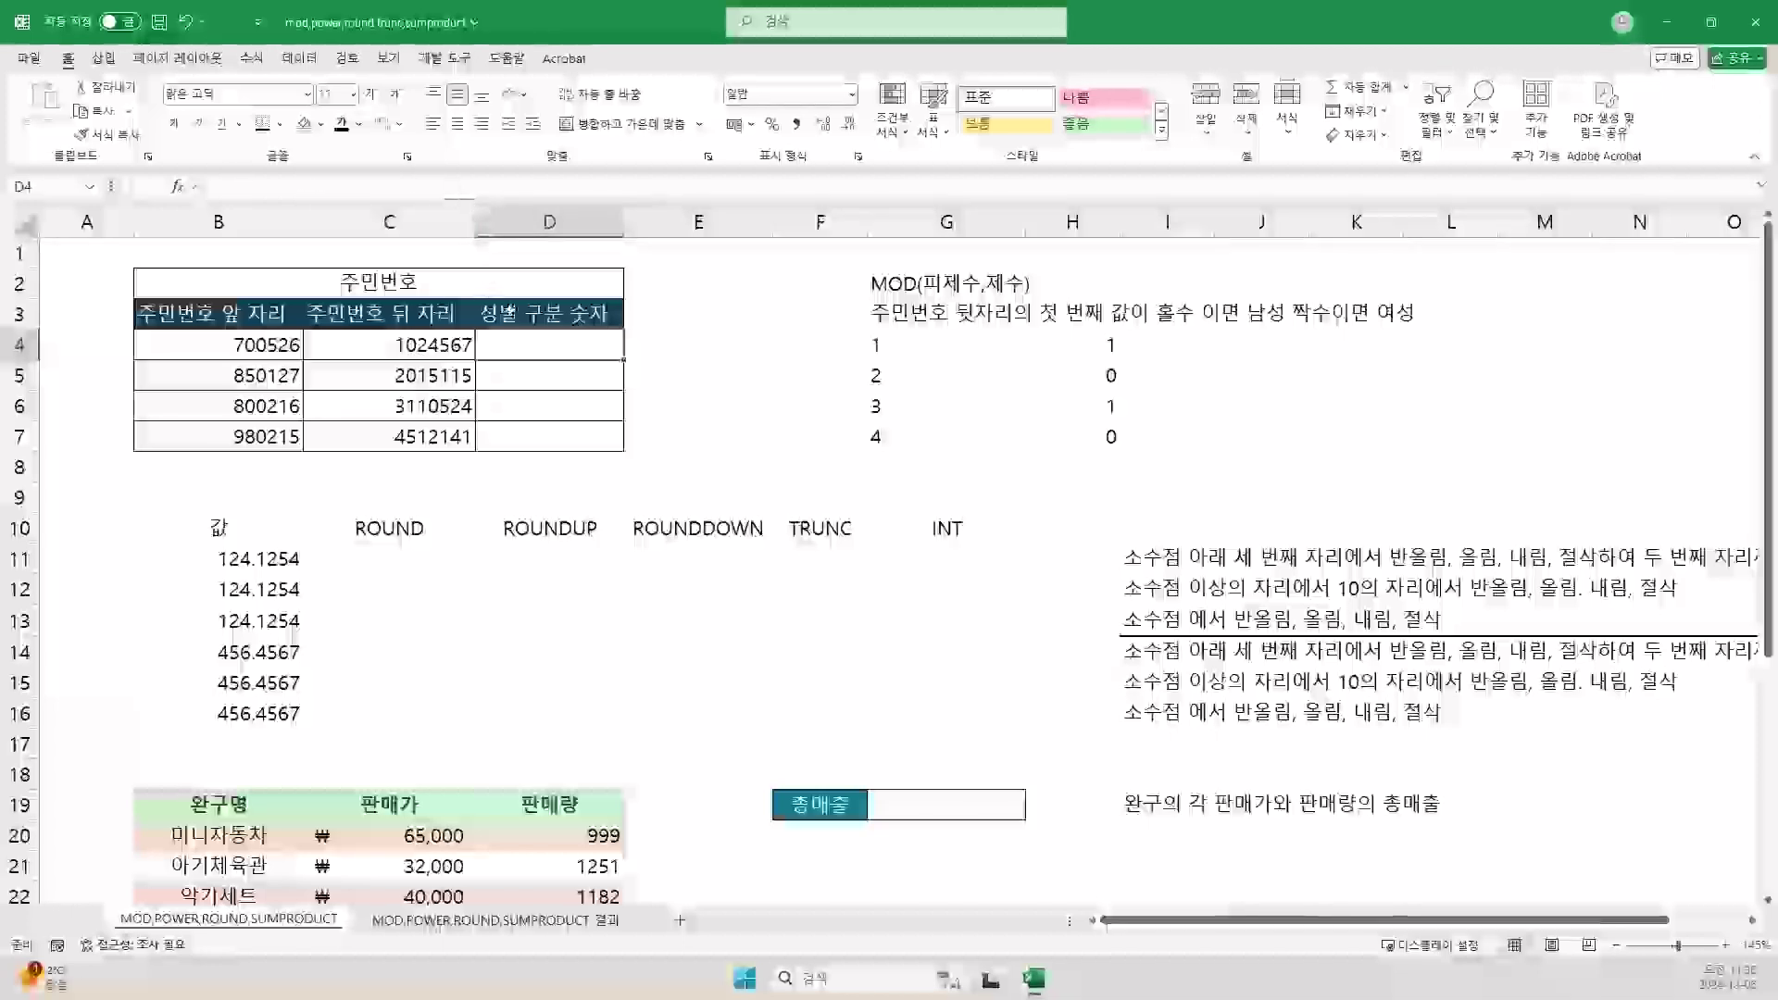
type("=")
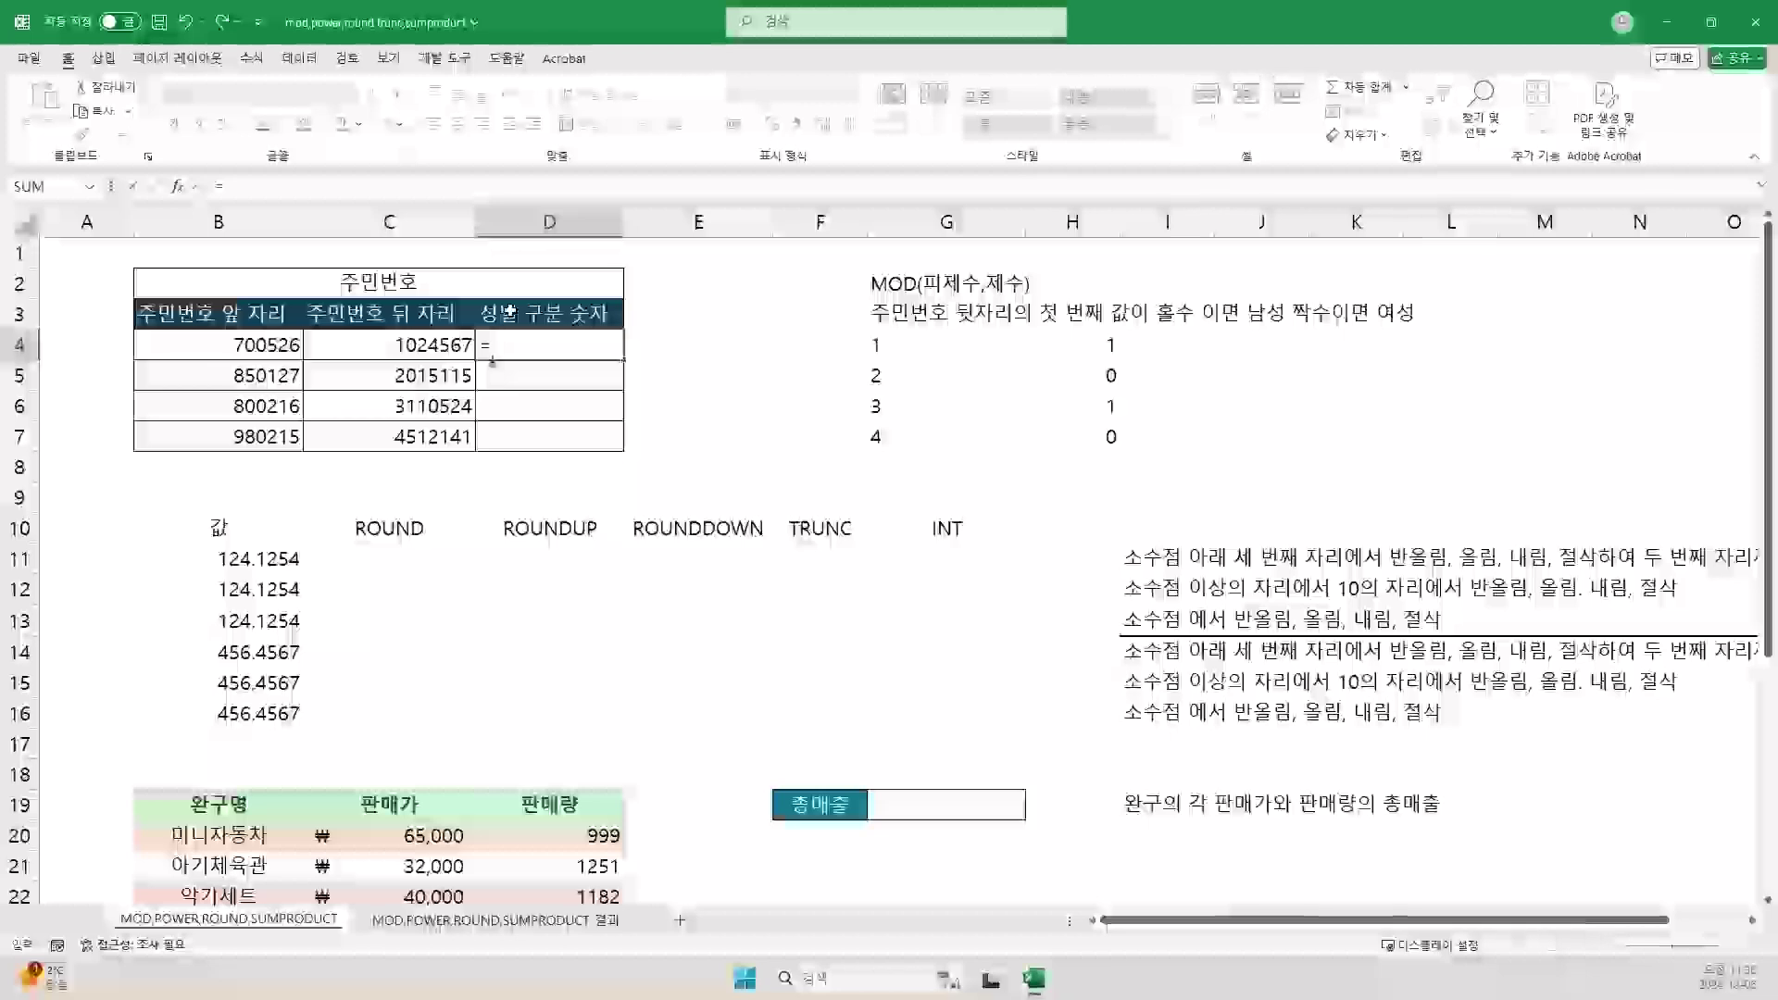
type("ㅣ")
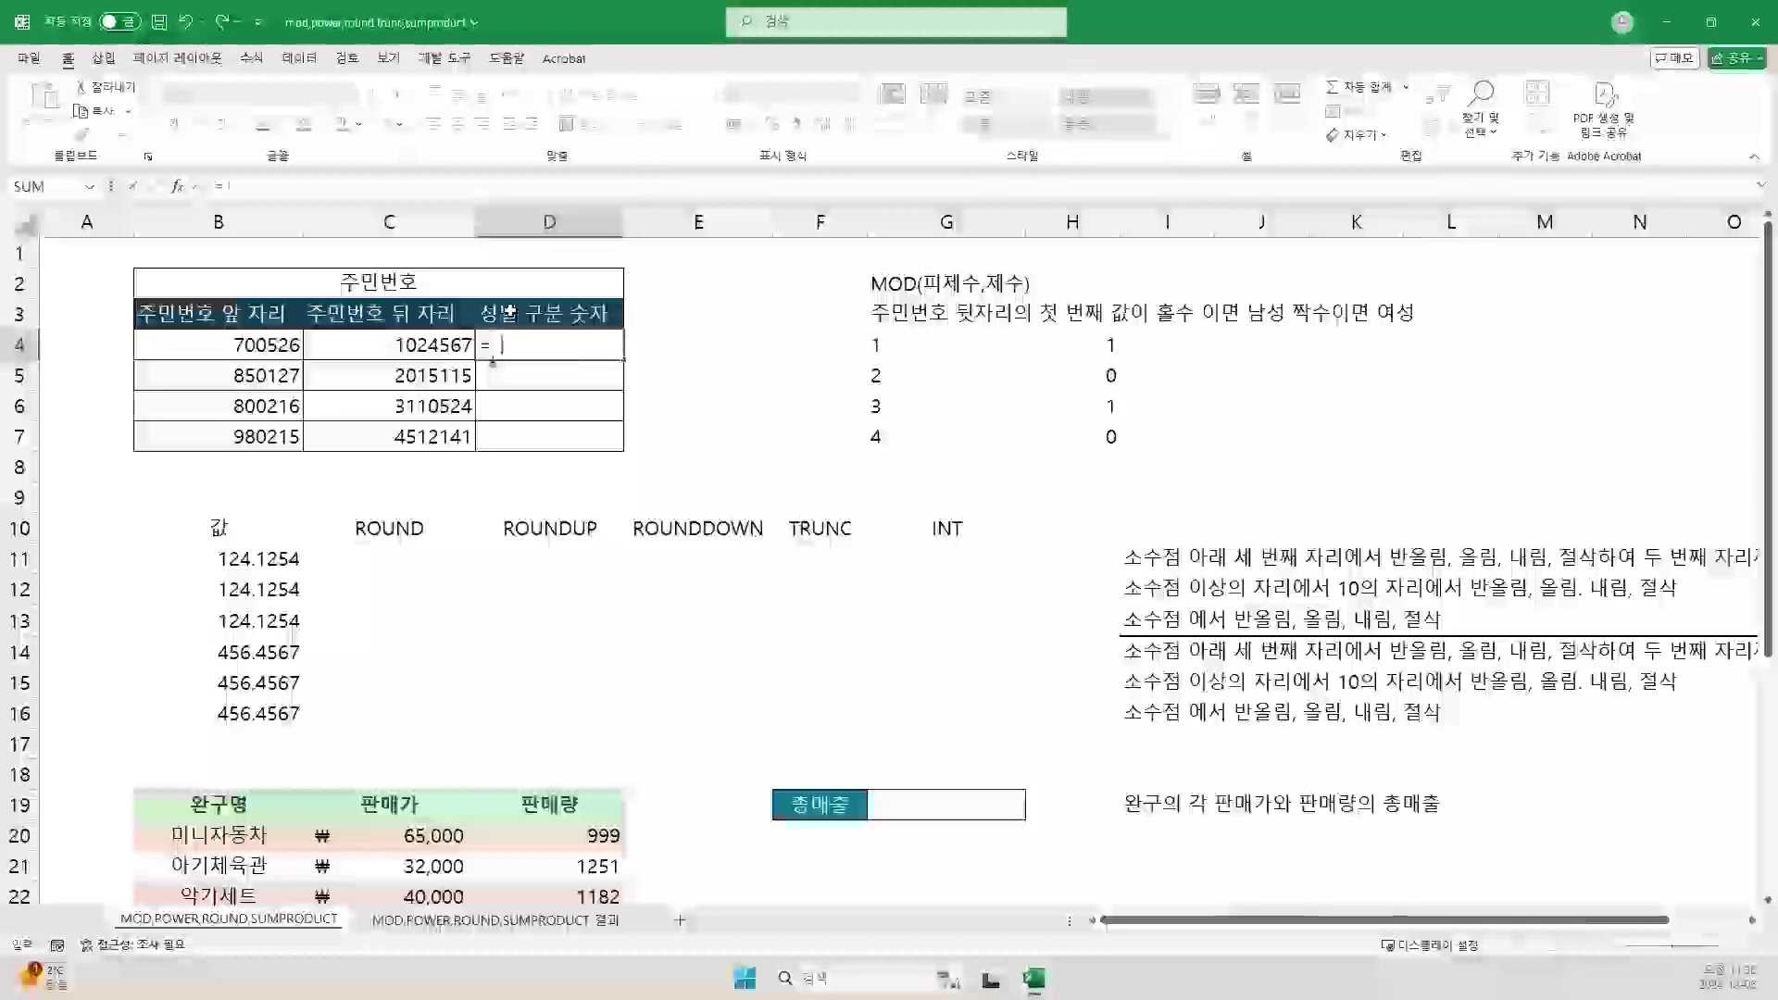
key("BackSpace")
type("Lㄷ")
key("BackSpace")
type("EFT(")
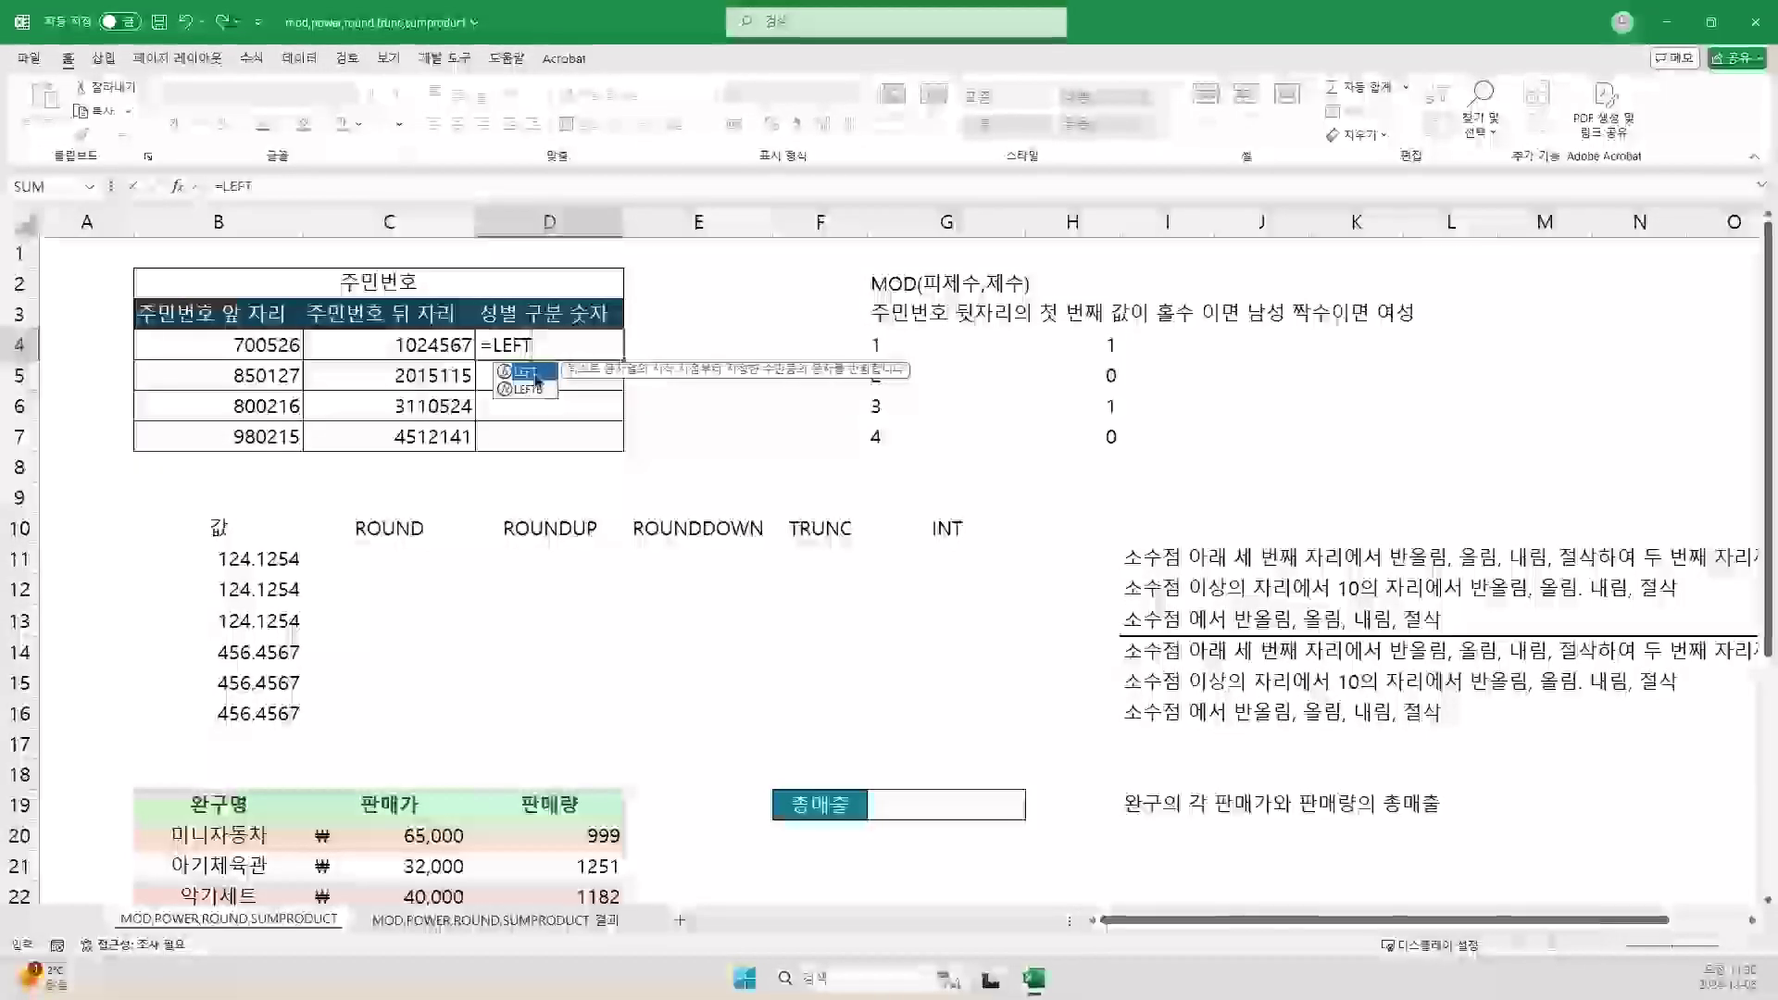
double_click(537, 376)
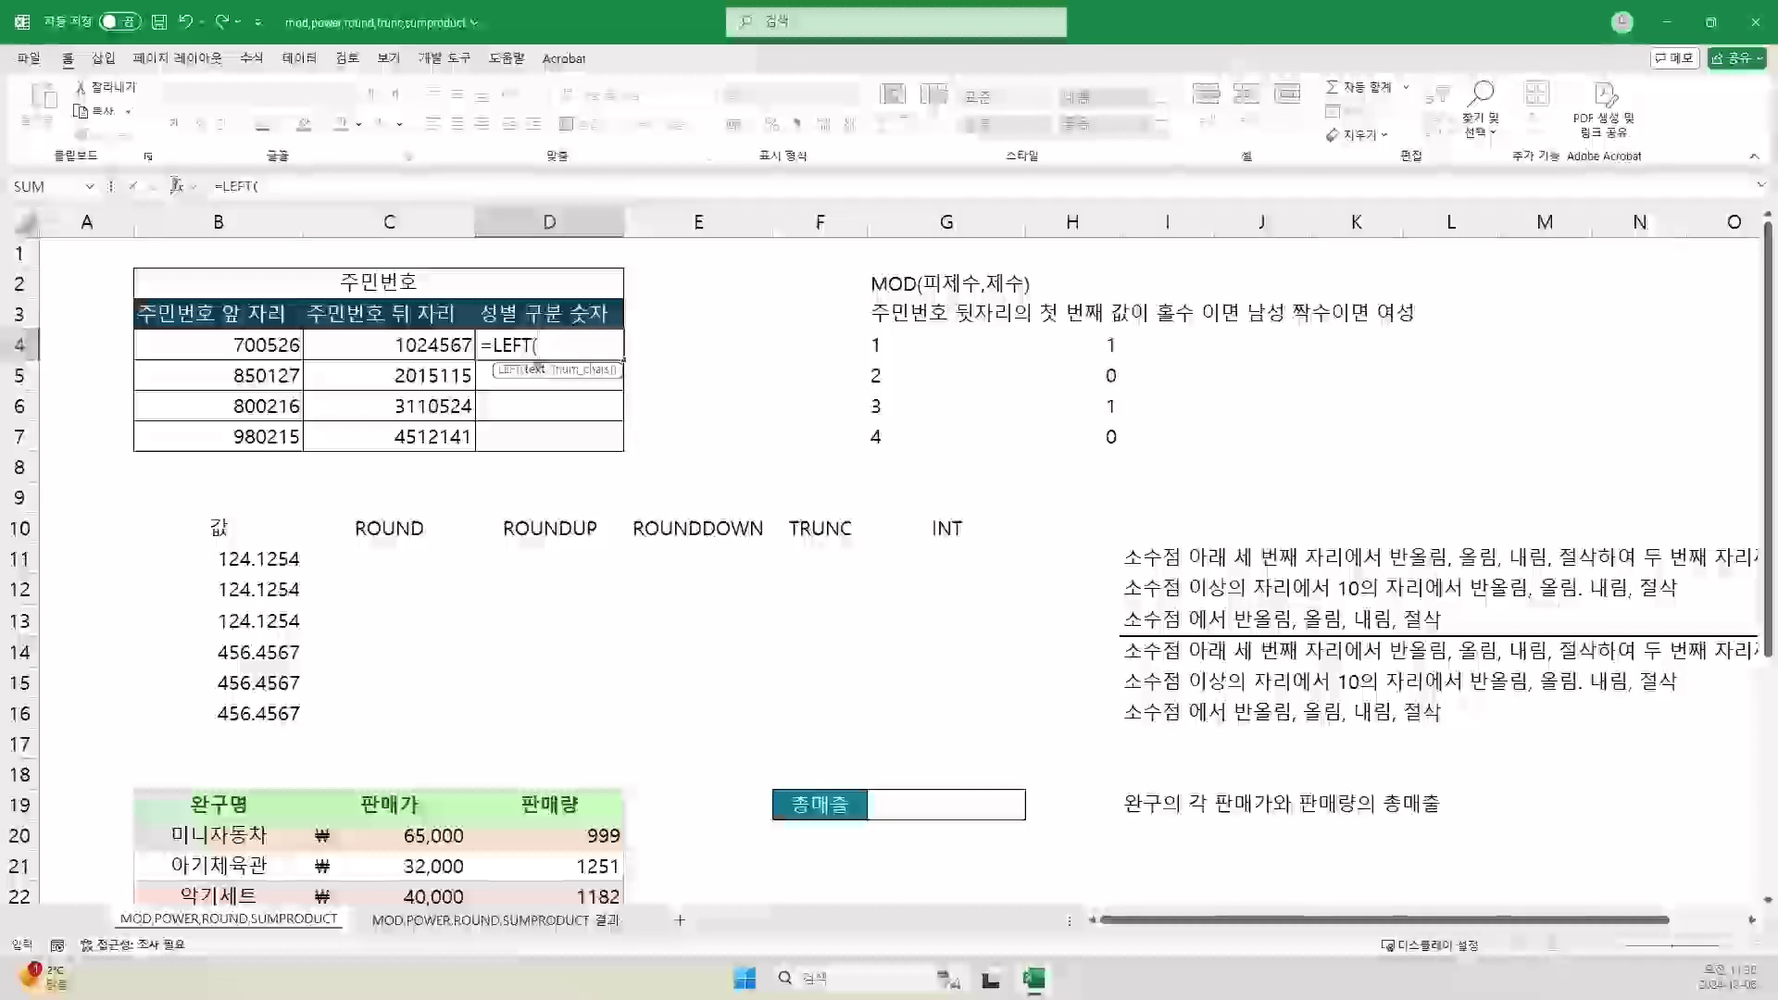
Step: Complete the LEFT formula in D4 with C4 as the text and 1 as the number of characters
left_click(175, 186)
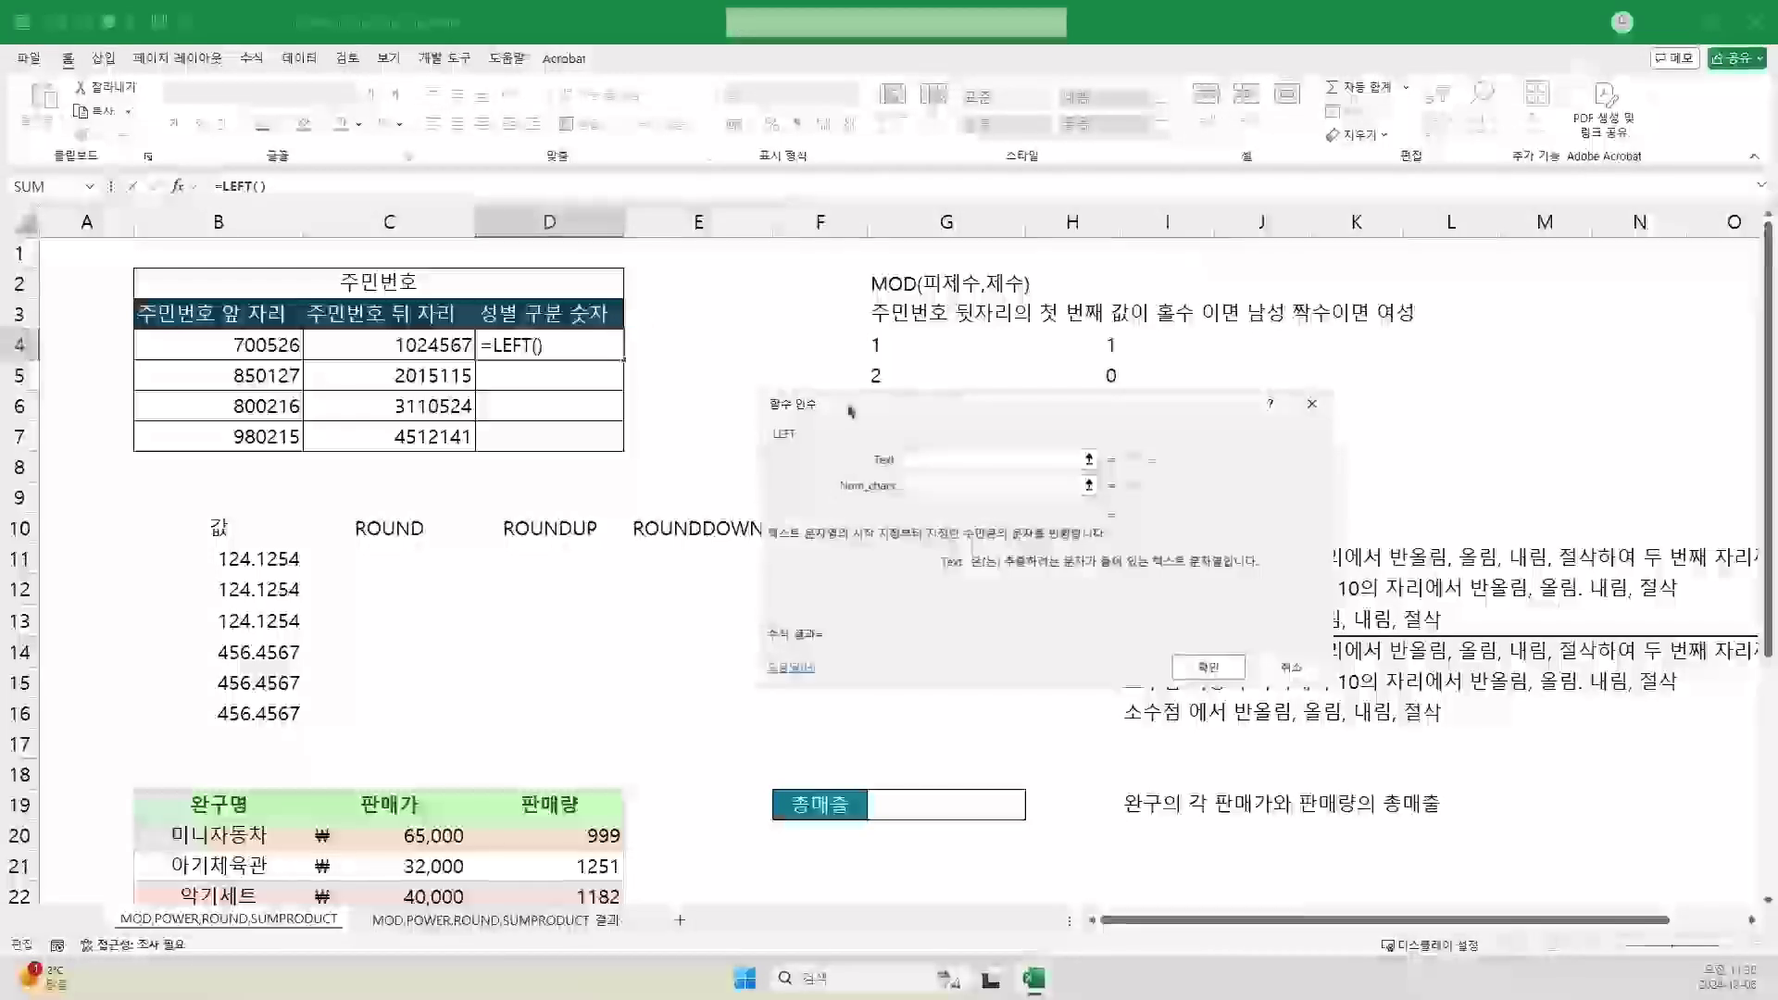
left_click_drag(850, 412, 753, 311)
left_click(429, 348)
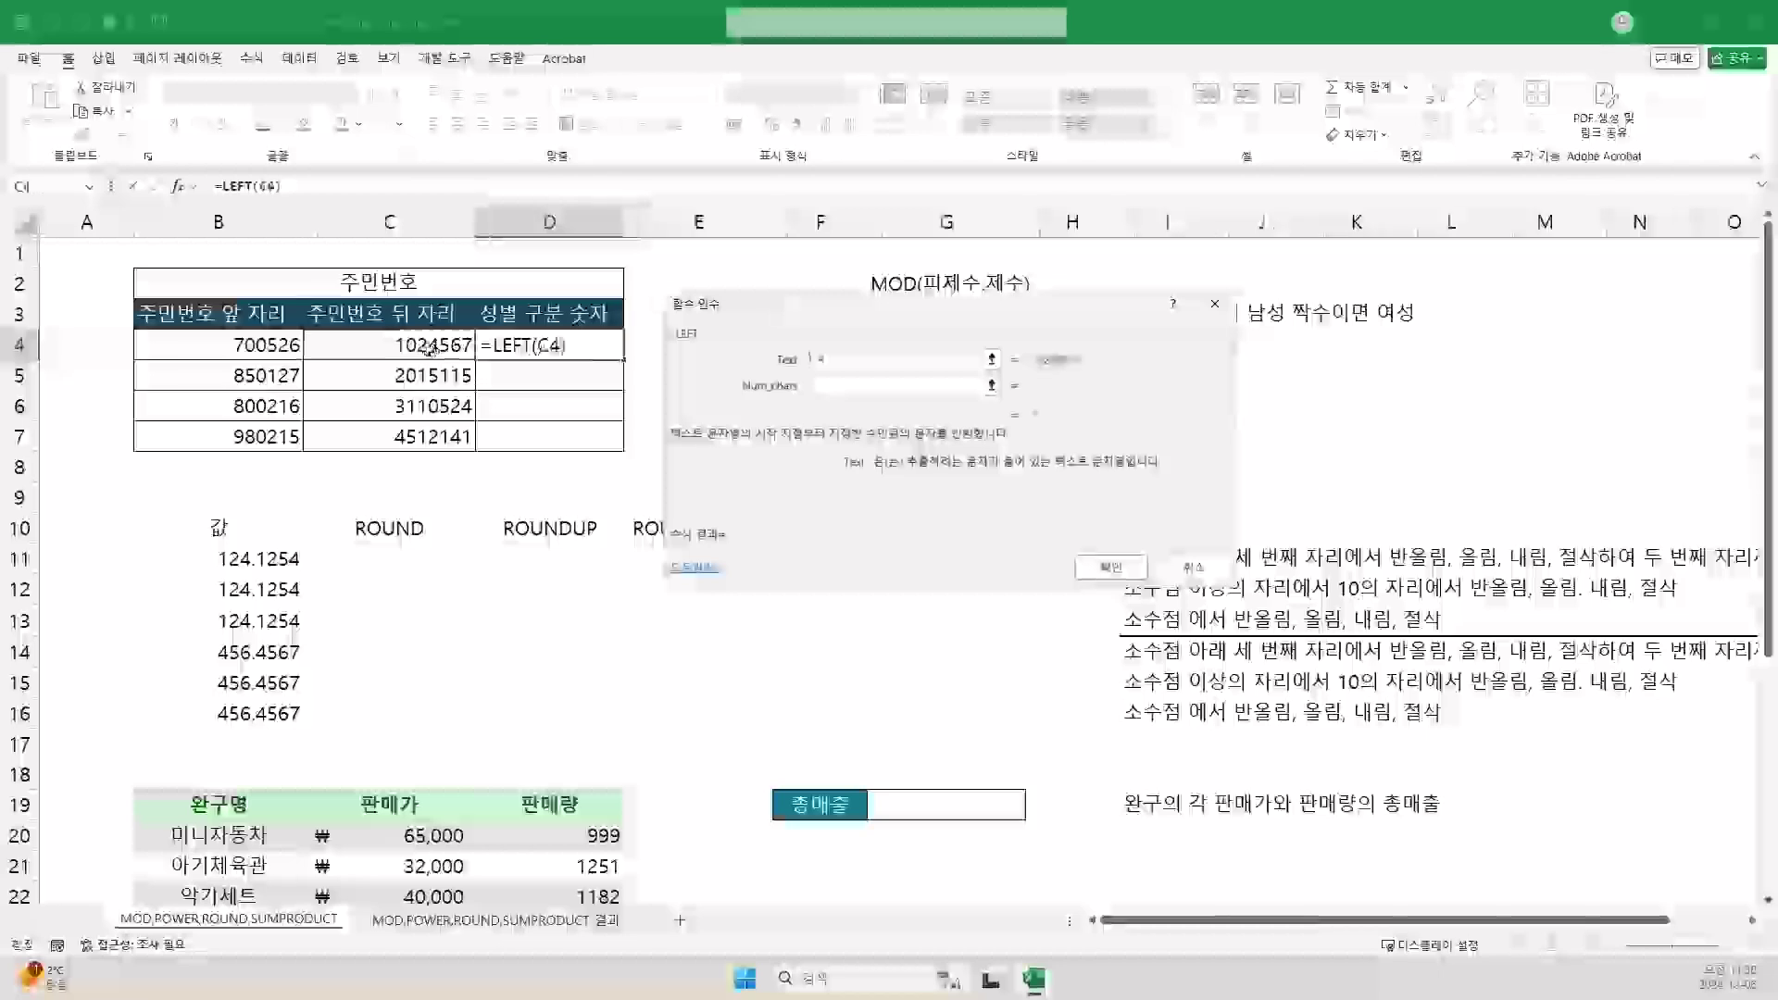
left_click(819, 385)
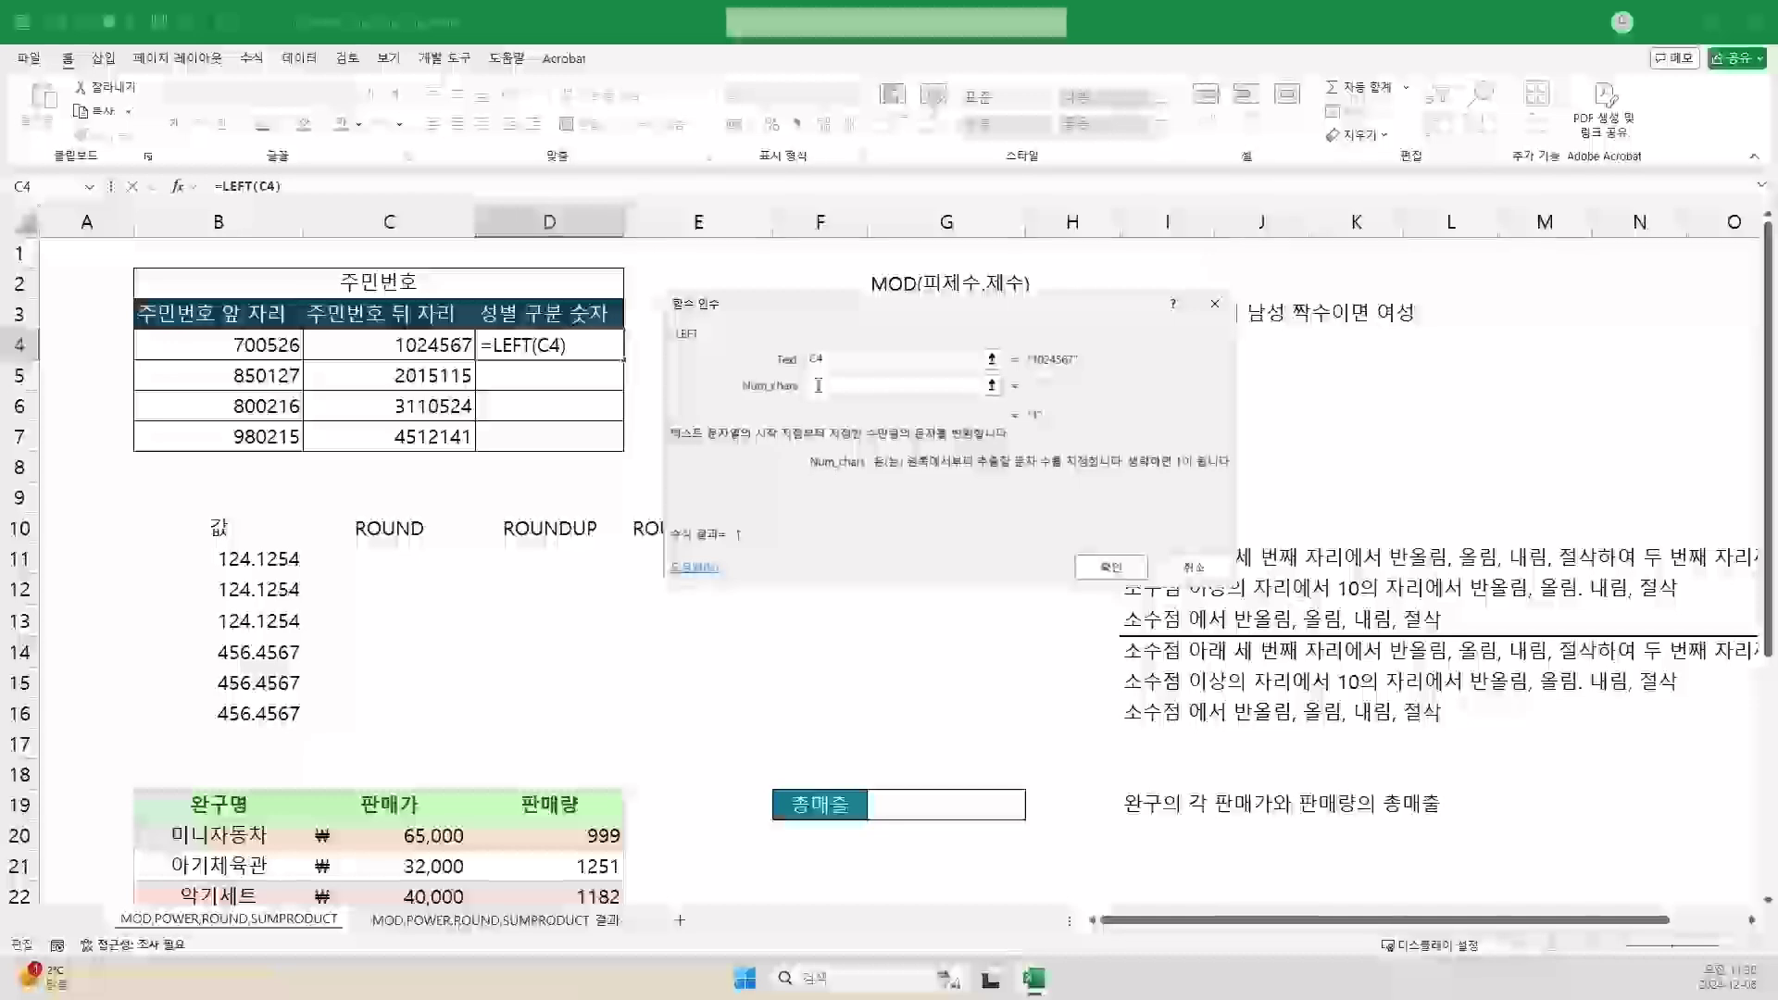
type("1")
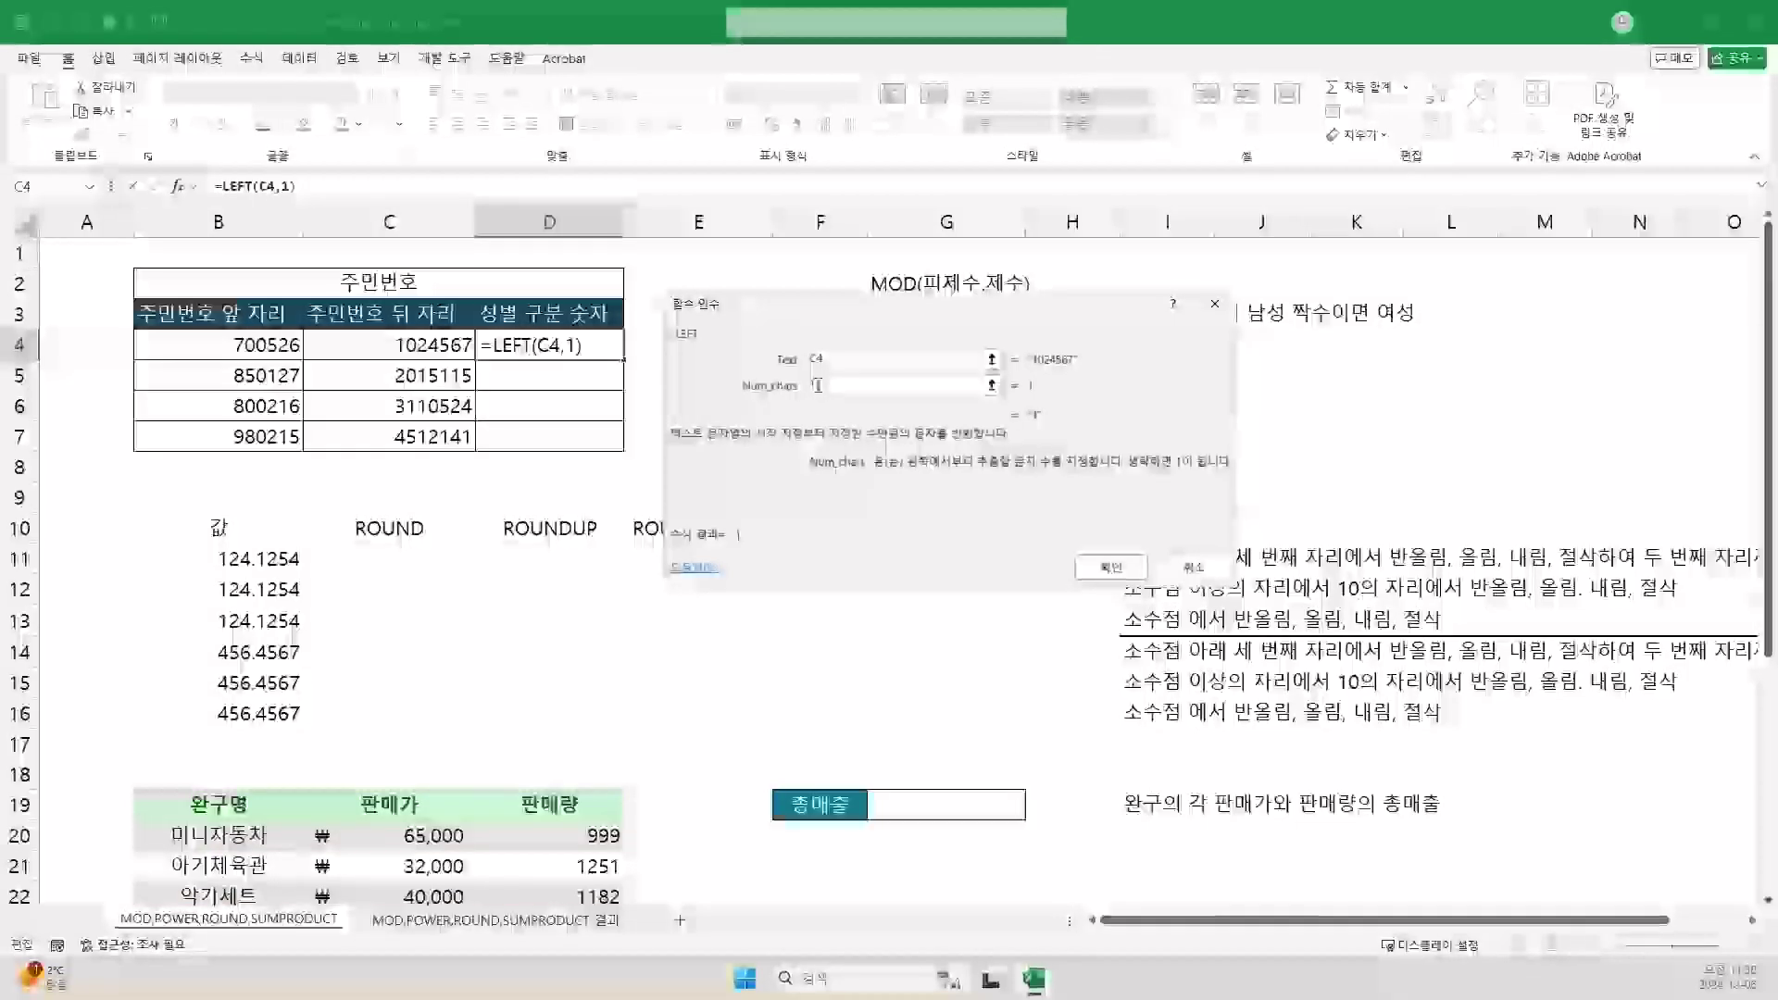
left_click(1119, 567)
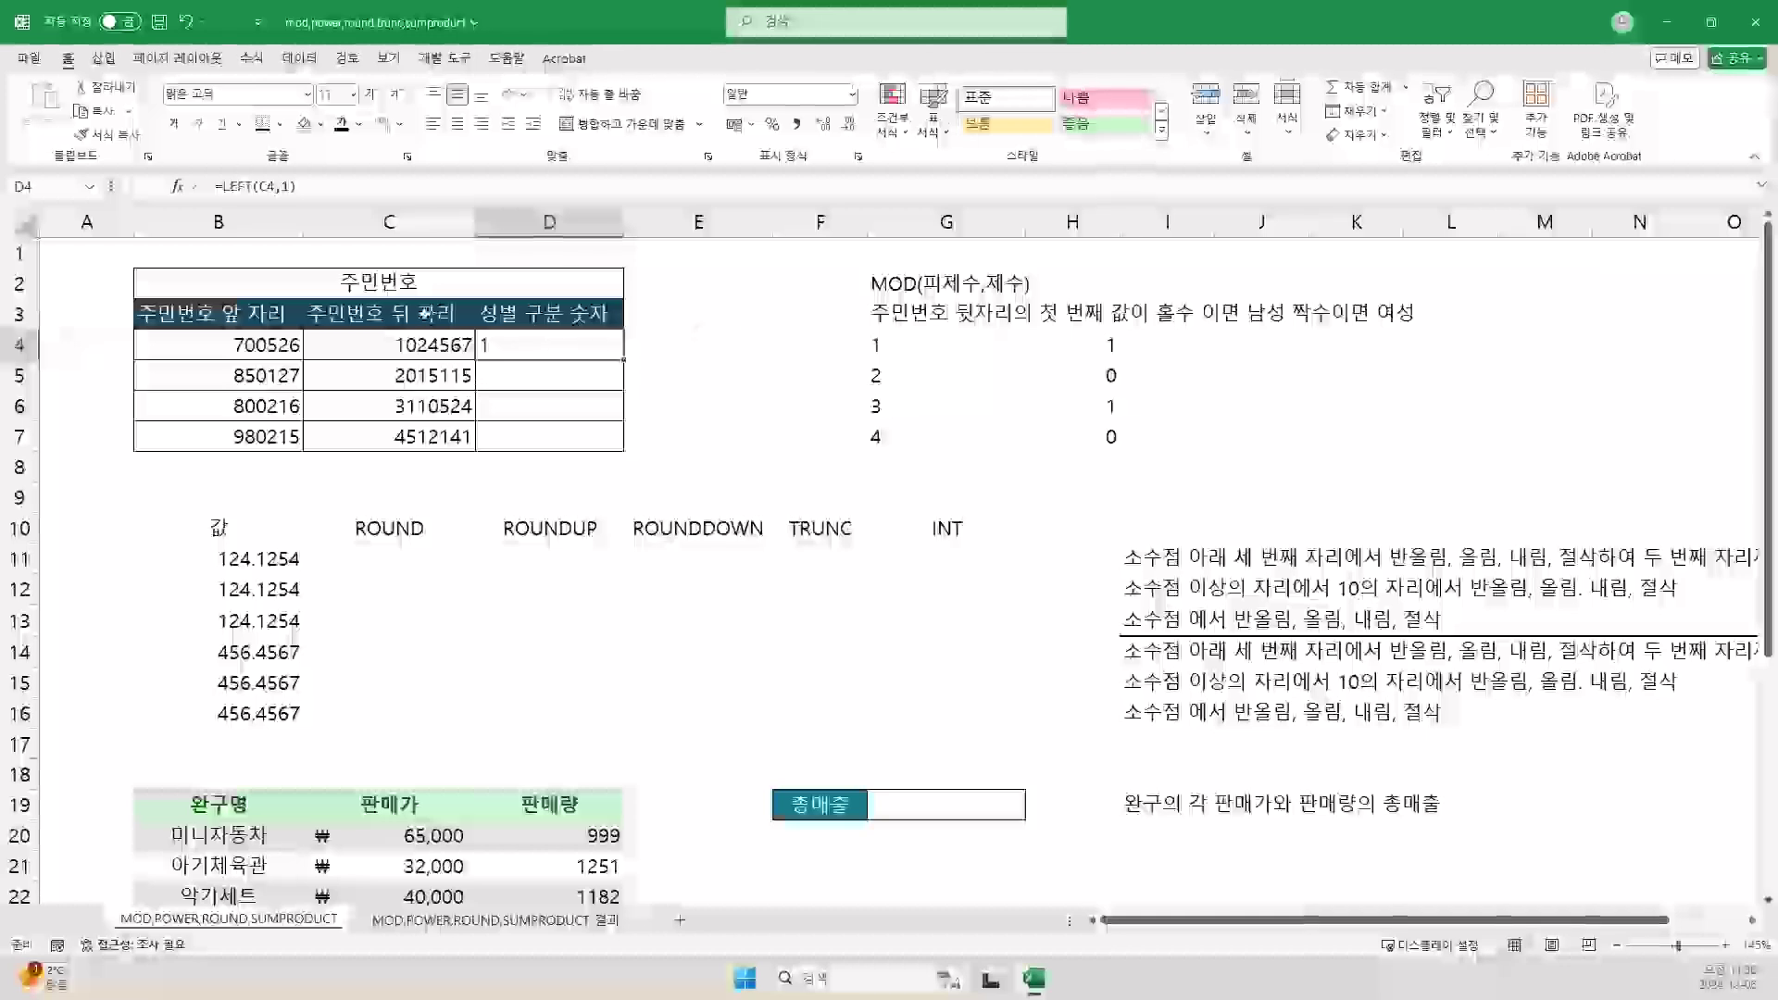
Step: Wrap the LEFT formula in D4 in a MOD function with divisor 2 and fill it down to D7
left_click(219, 190)
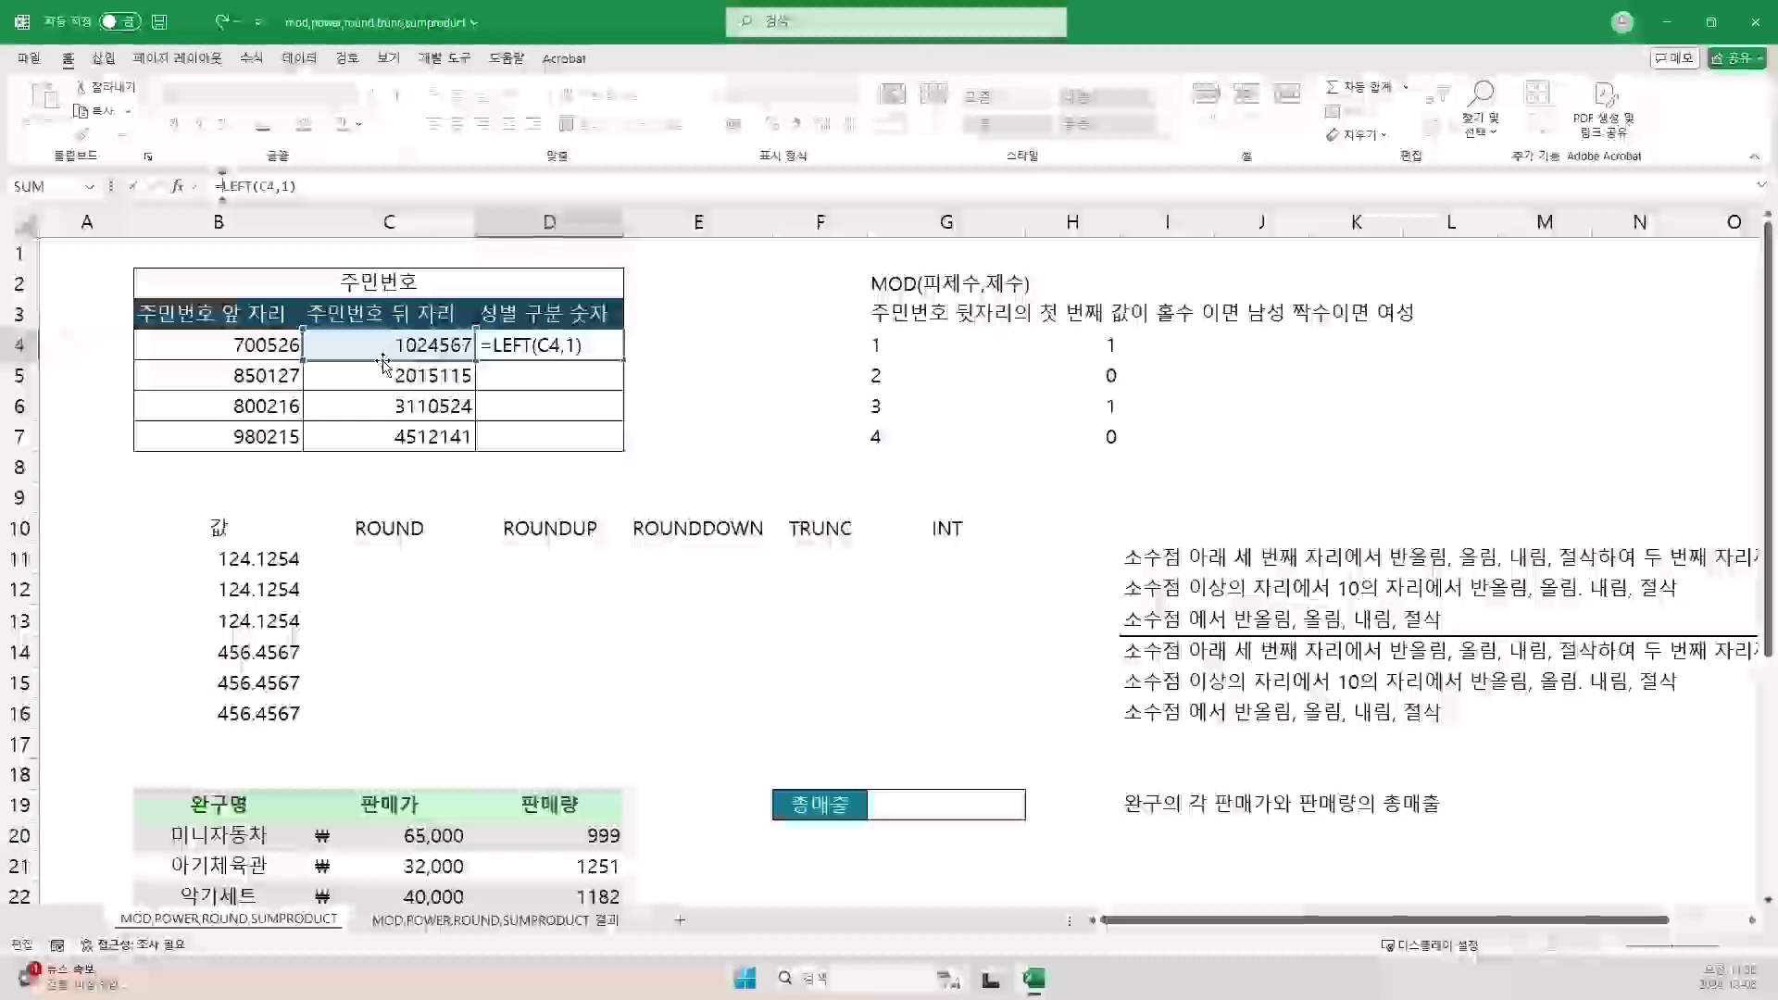
type("MOD")
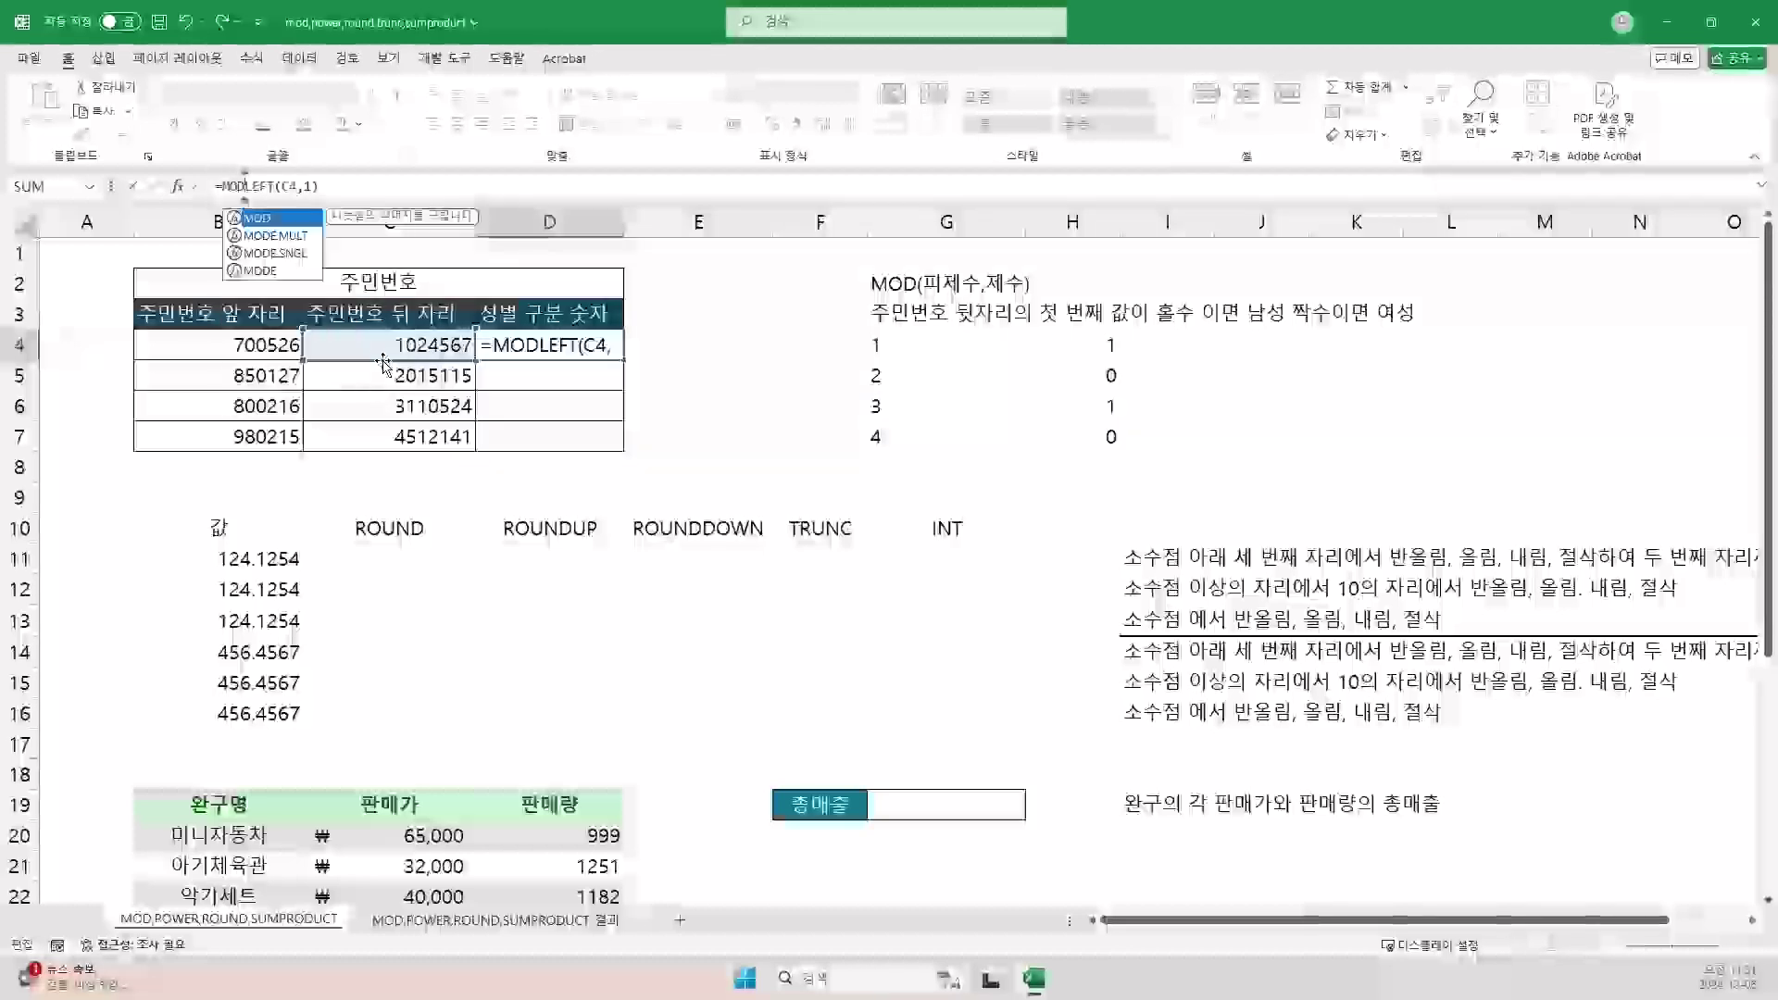
type("(")
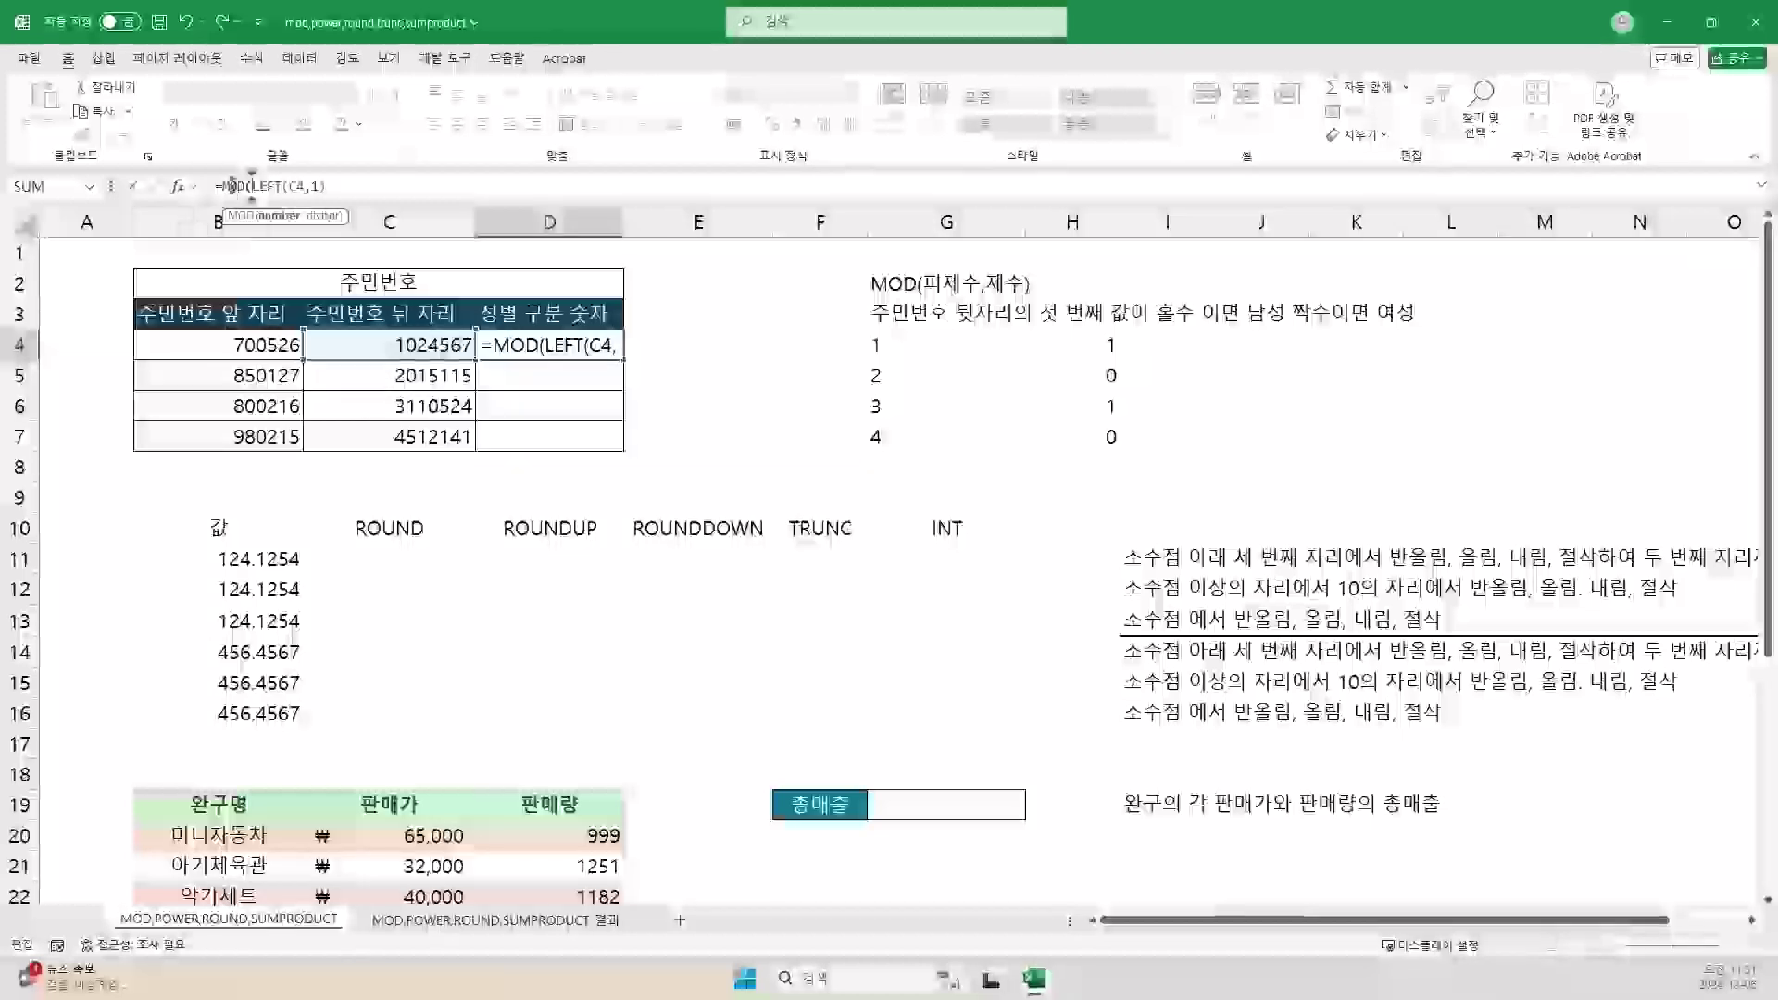
left_click(178, 188)
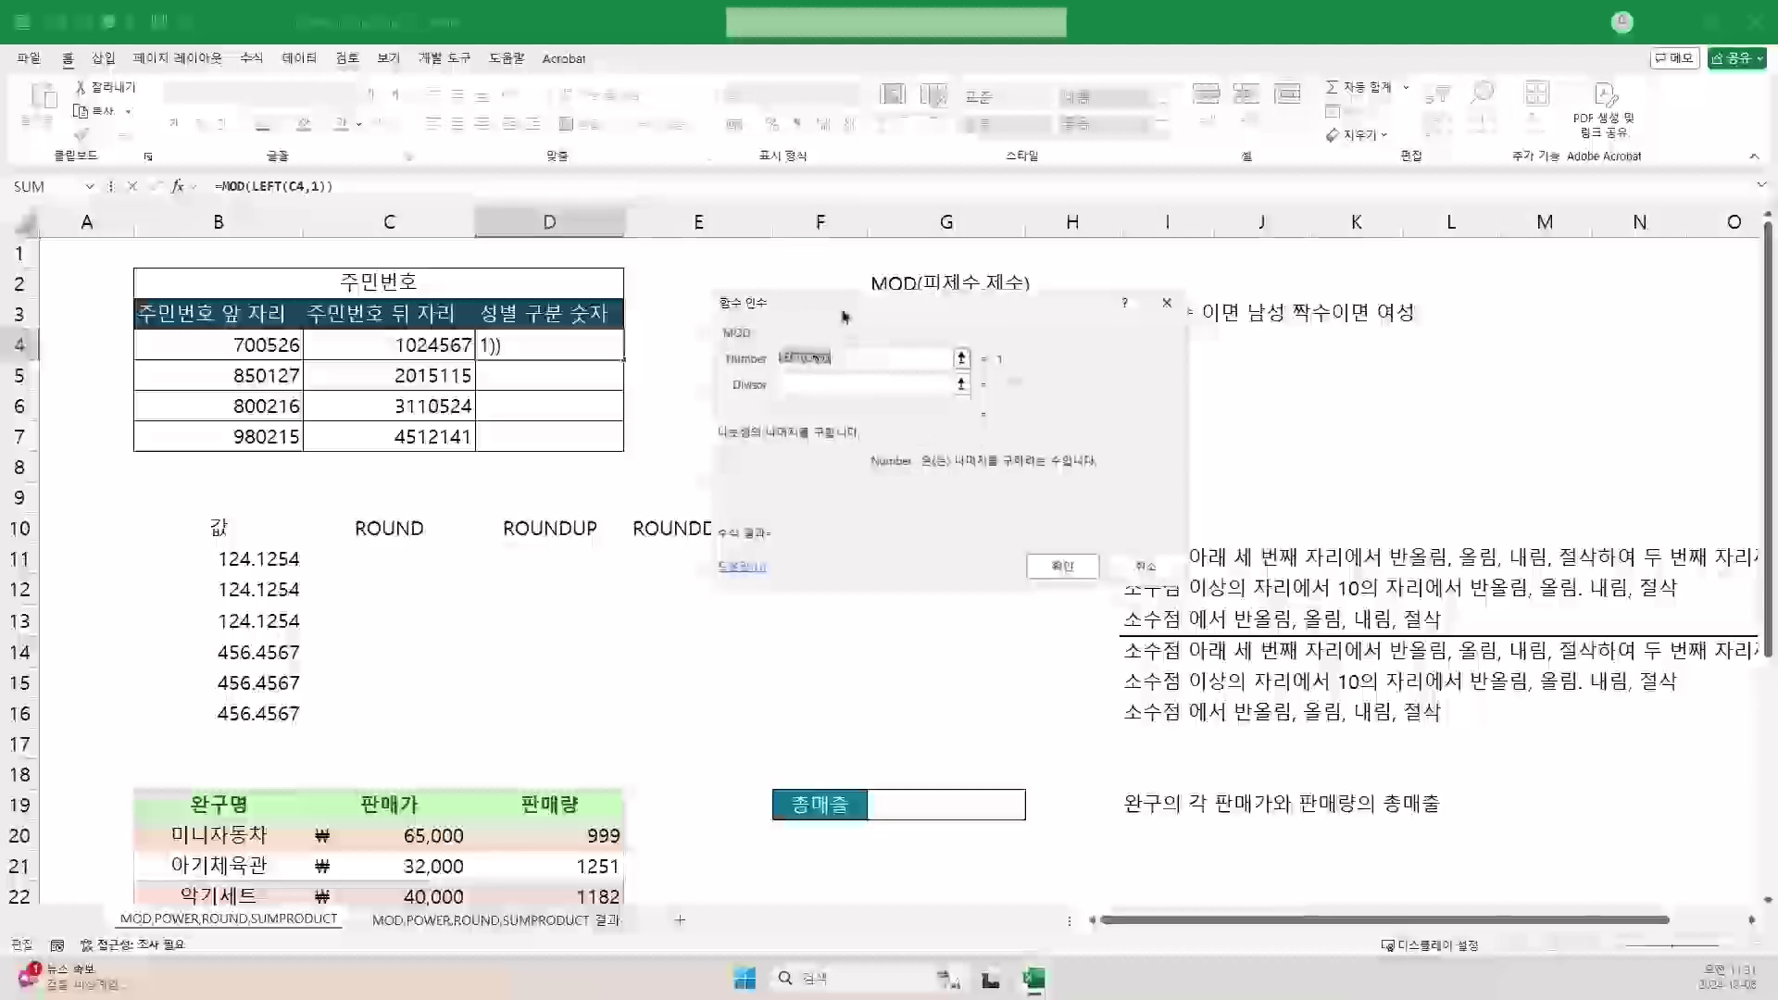
left_click_drag(843, 317, 801, 313)
left_click(755, 383)
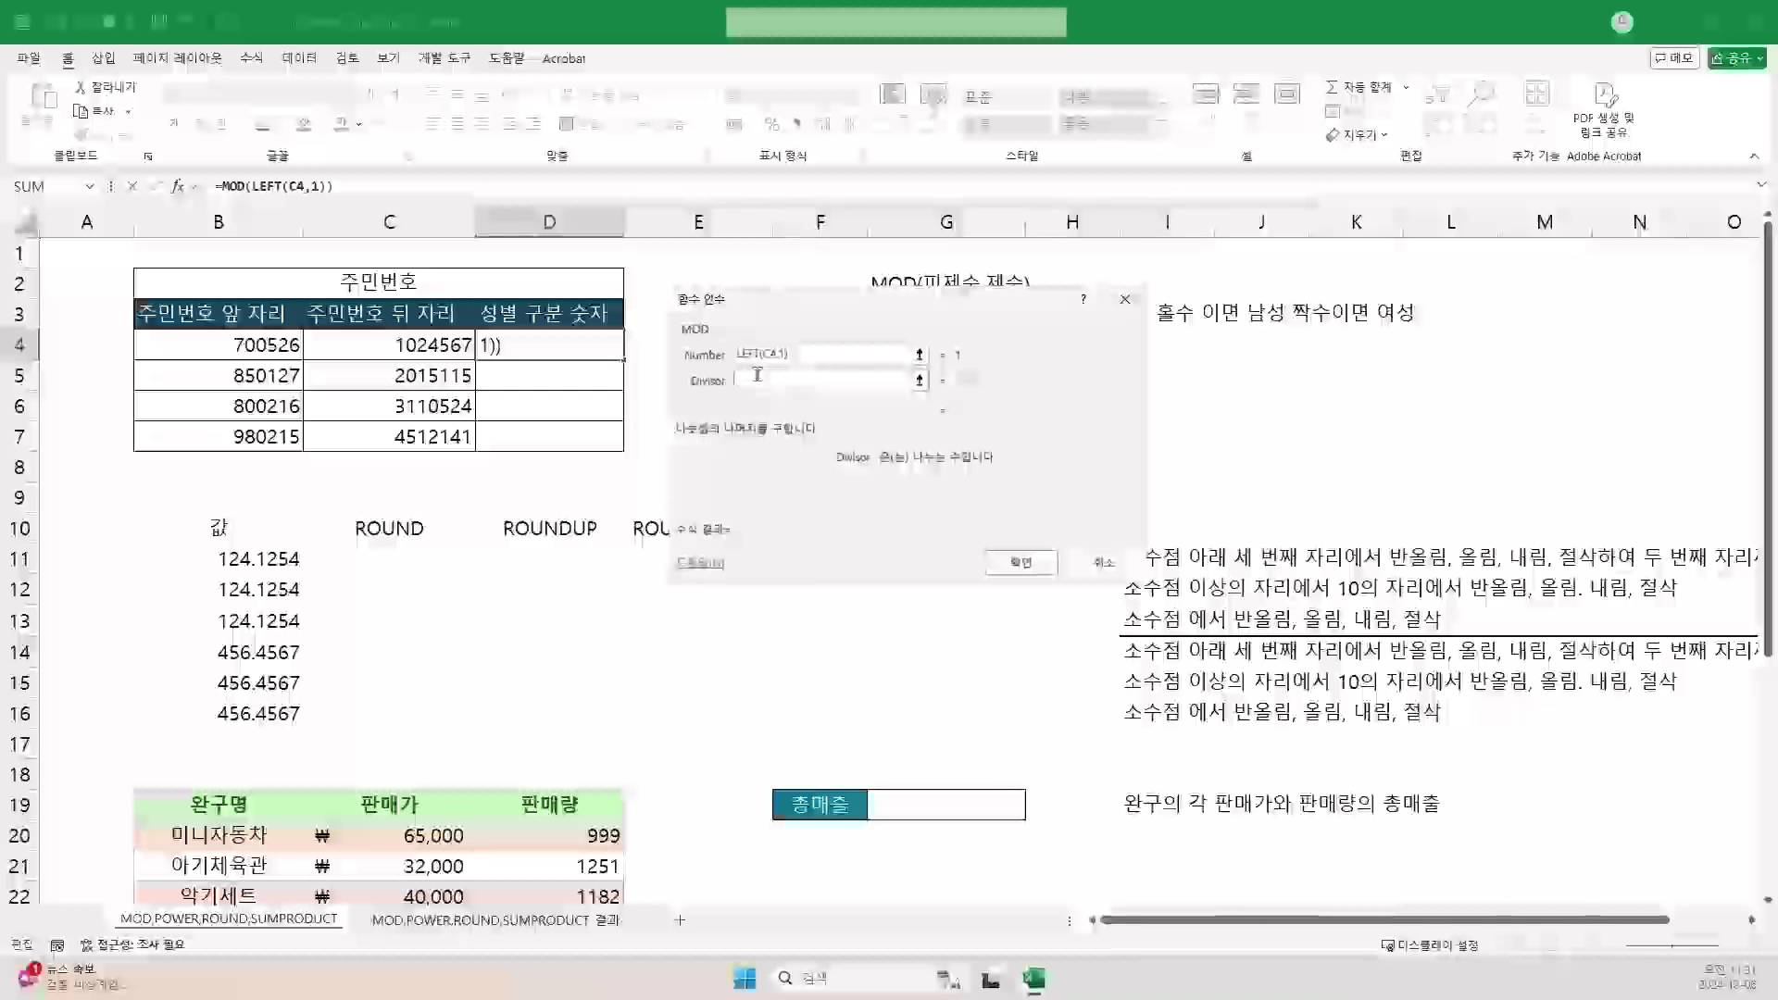
type("2")
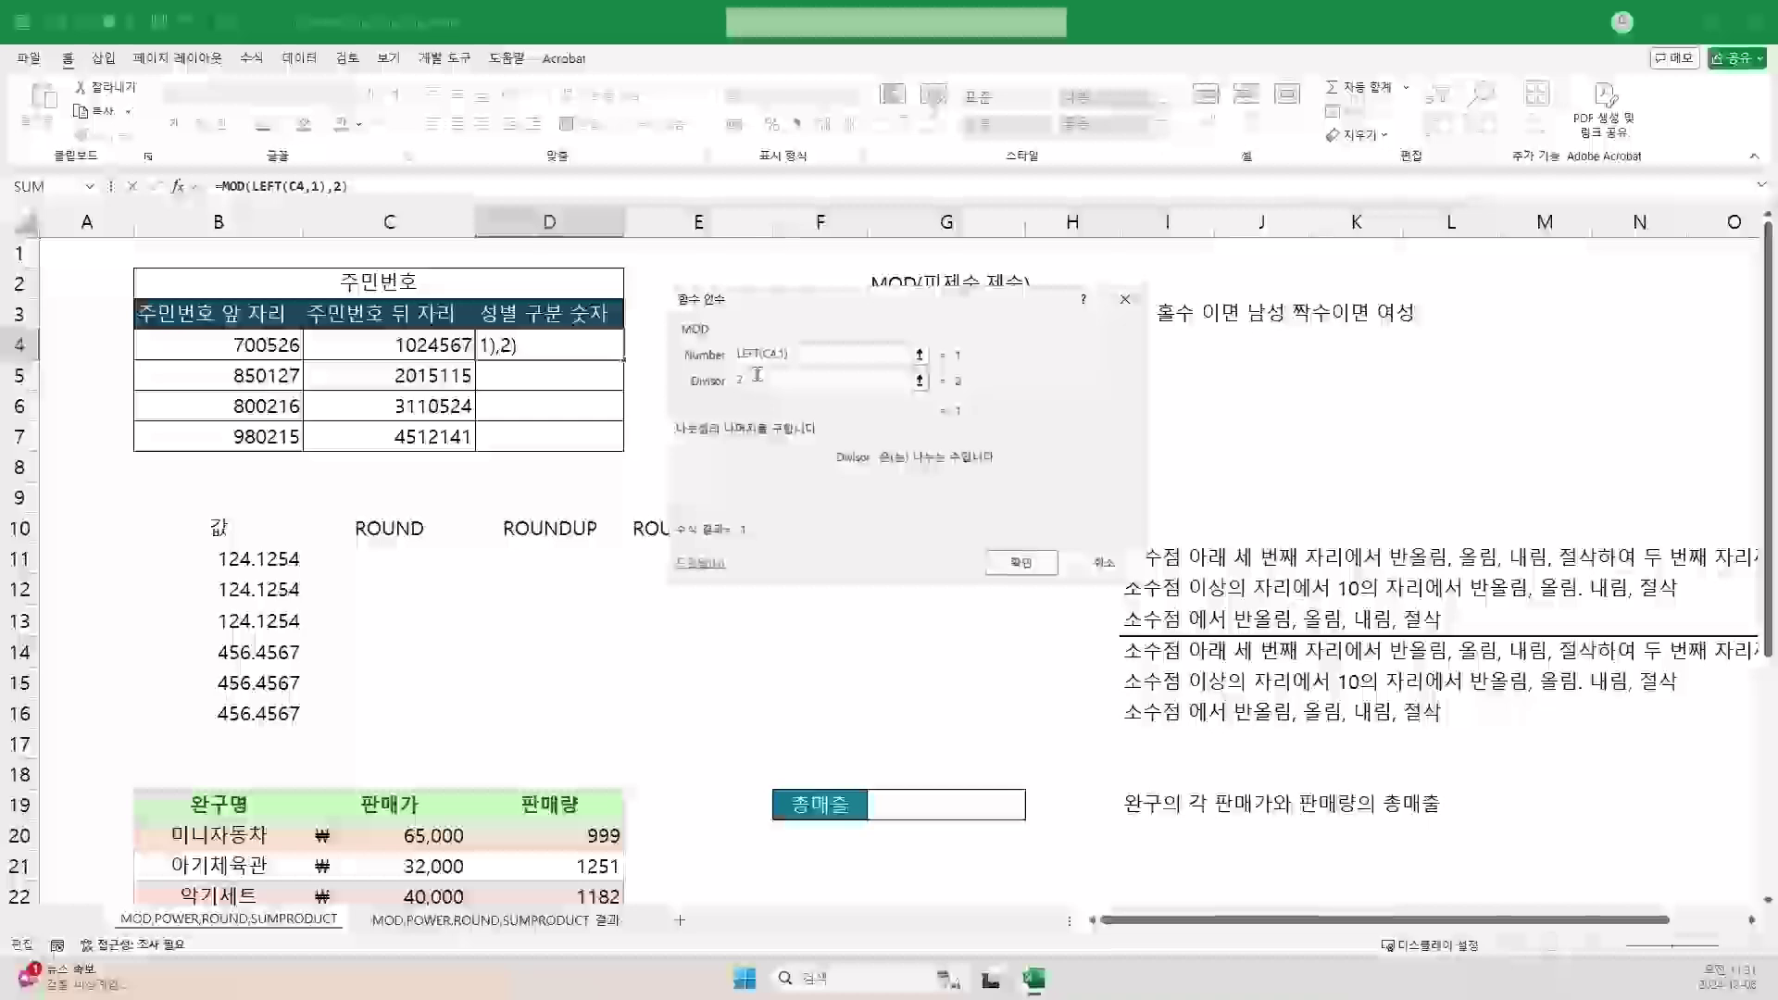
left_click(1009, 560)
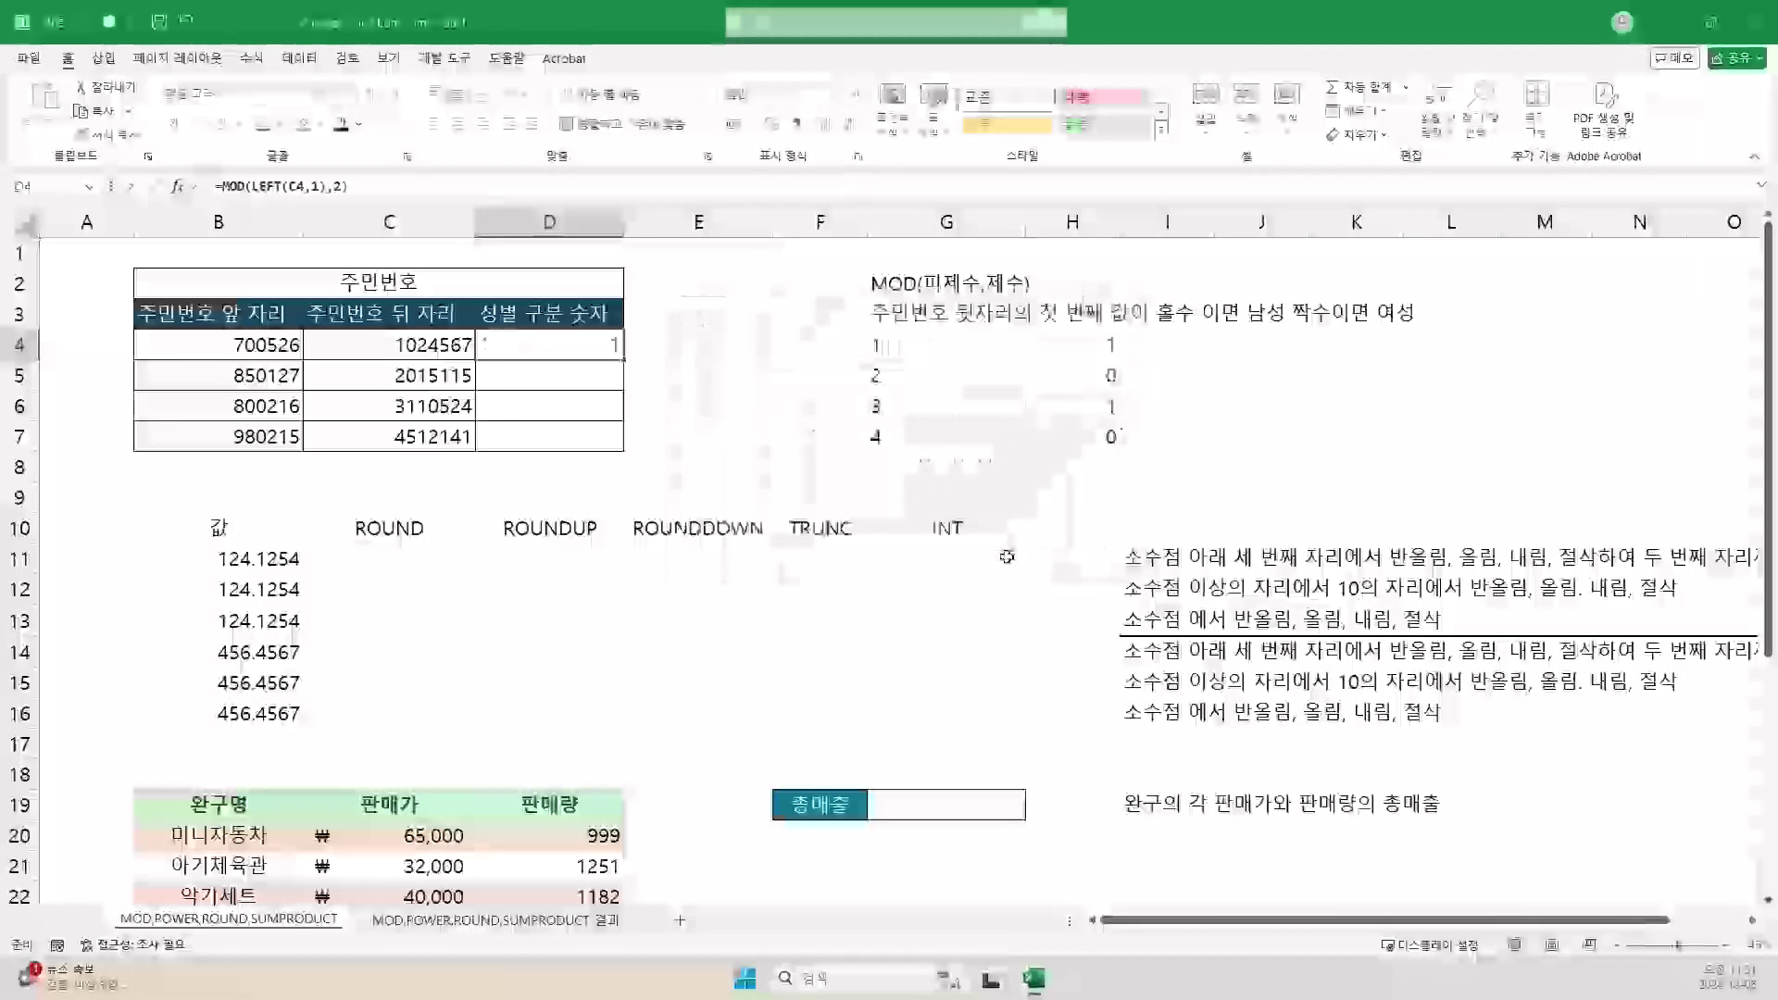
left_click_drag(622, 361, 623, 435)
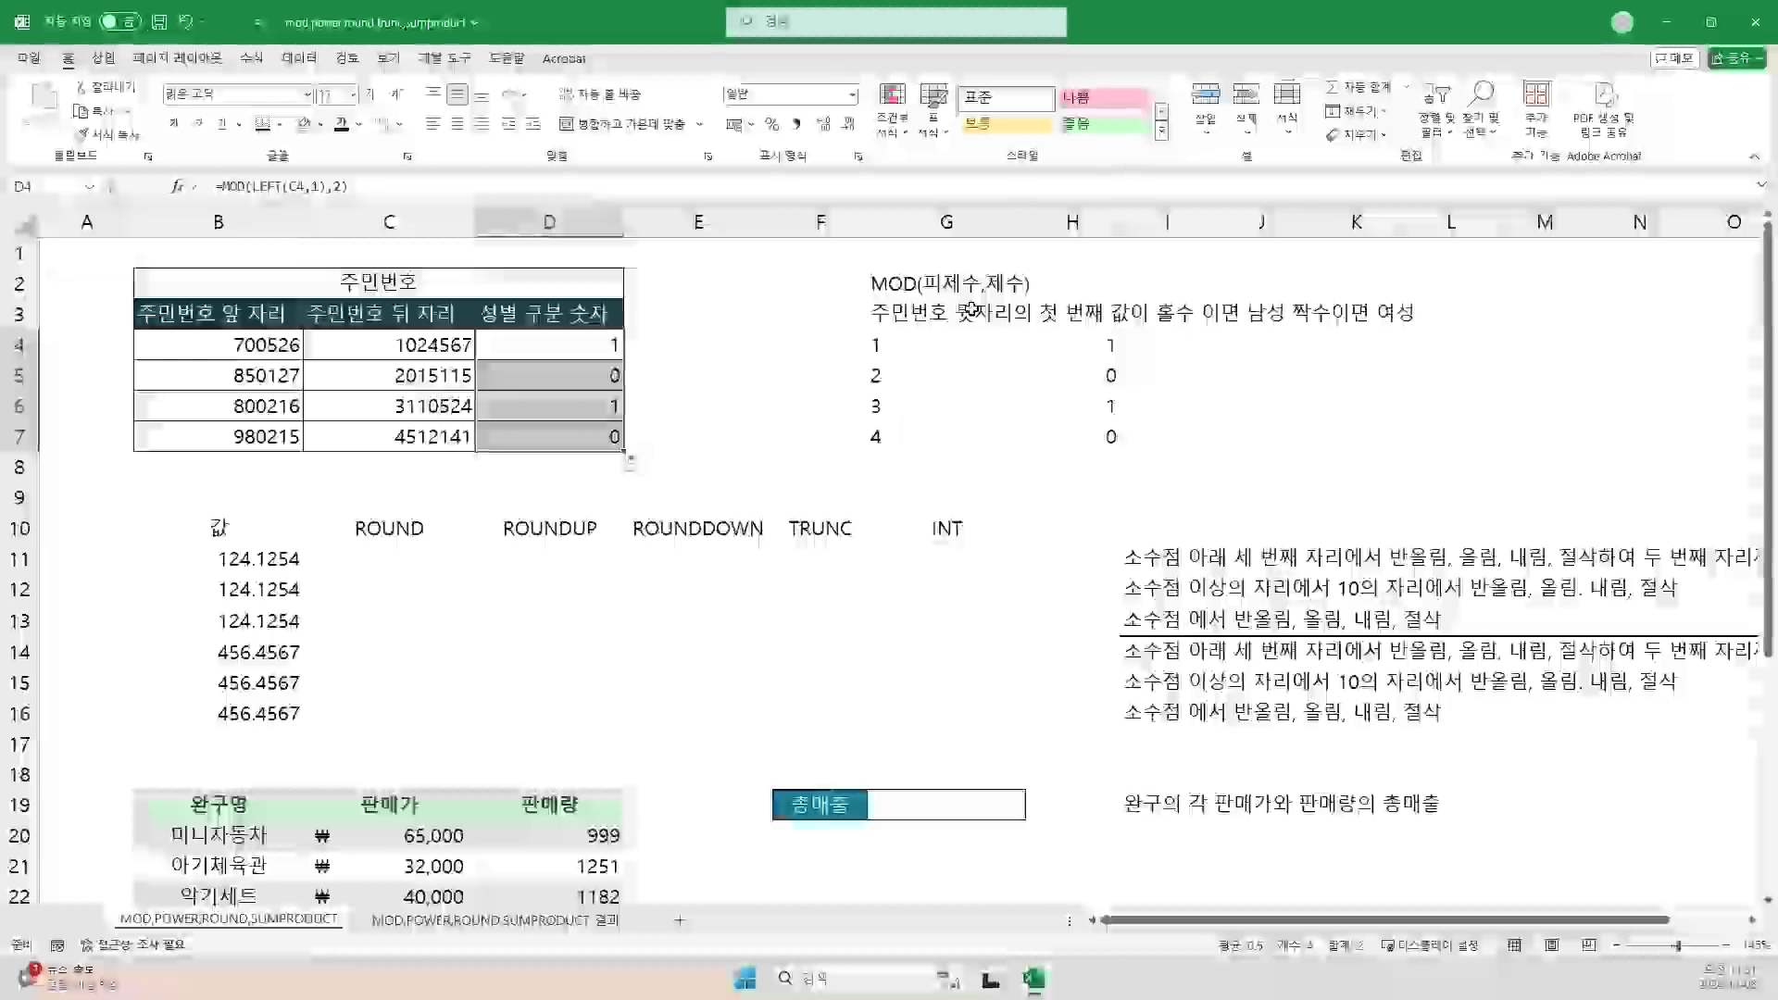
left_click(588, 343)
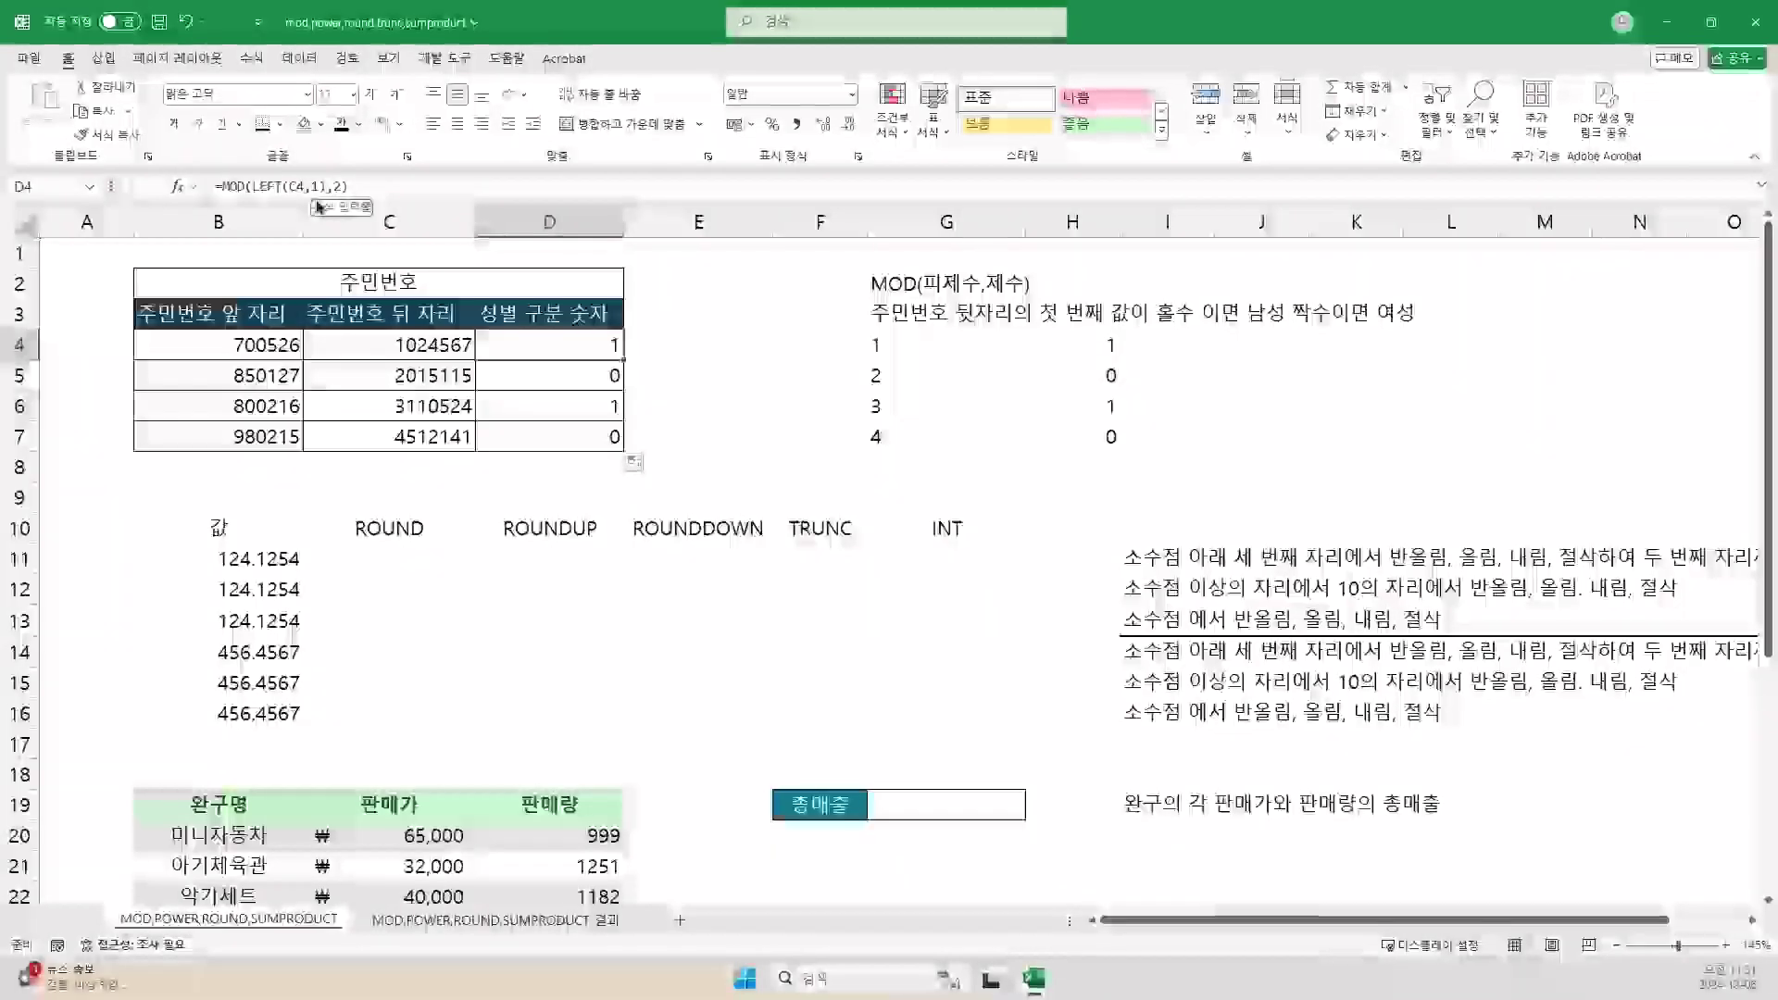
left_click(551, 583)
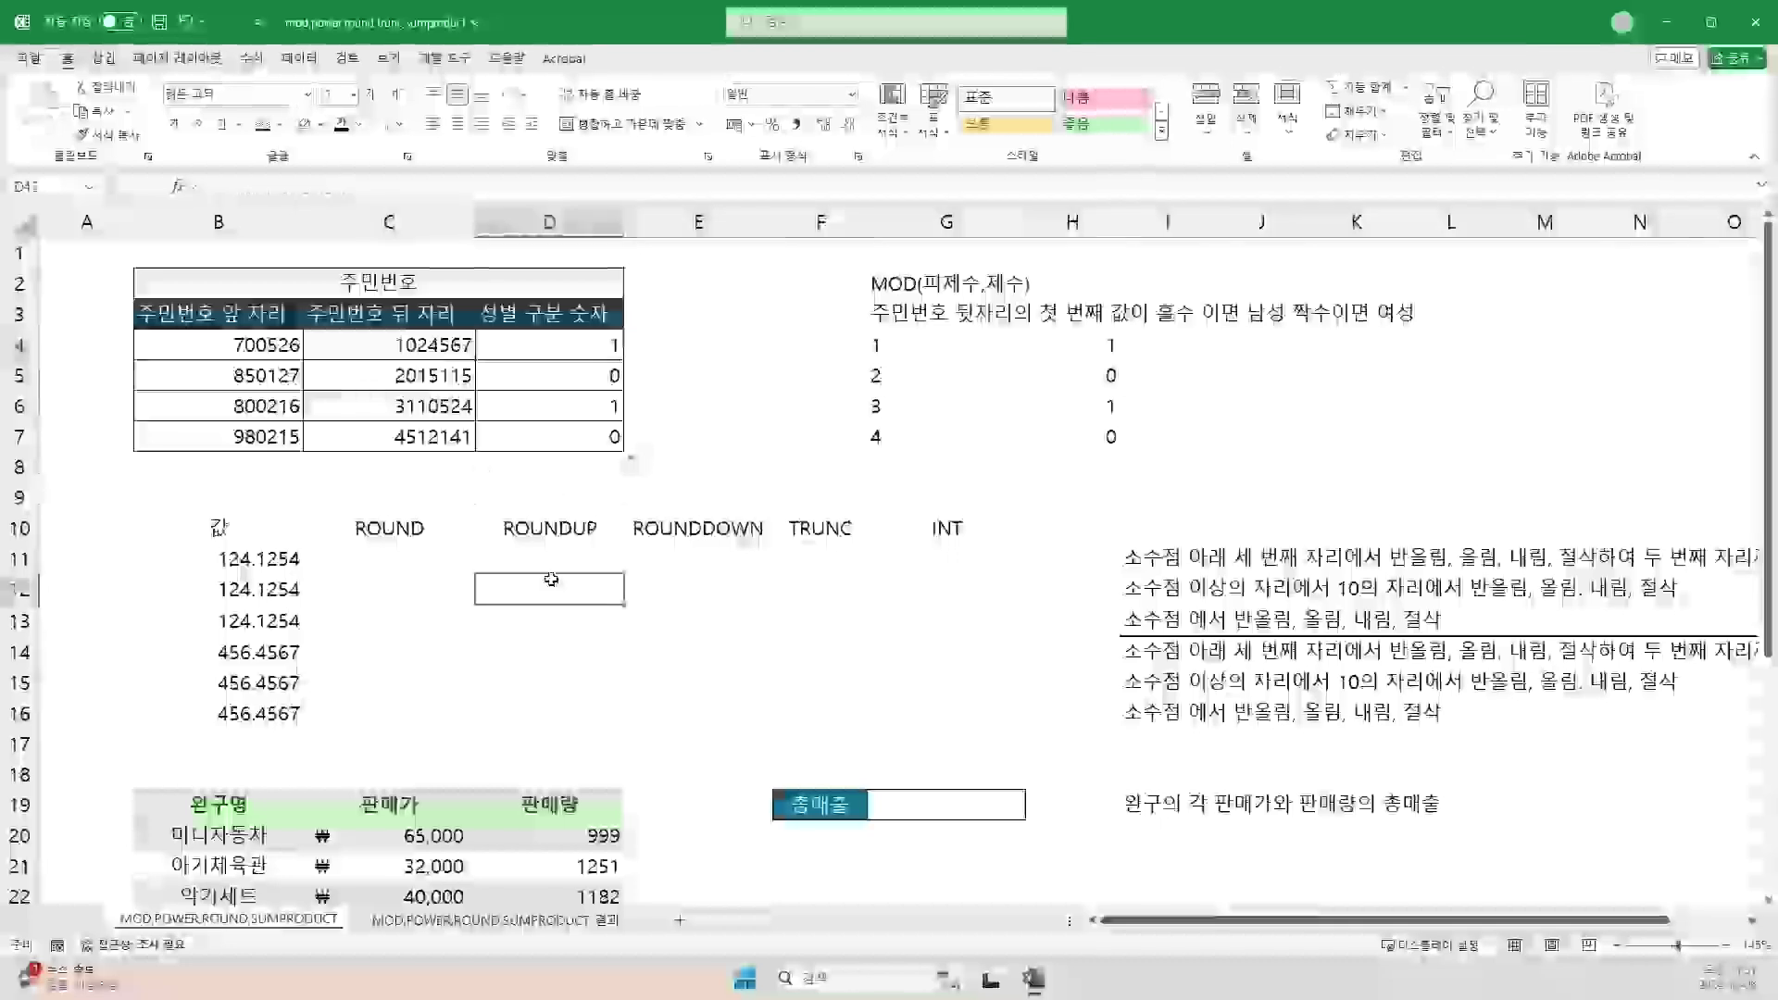
scroll(551, 579, "down", 1)
scroll(551, 578, "up", 1)
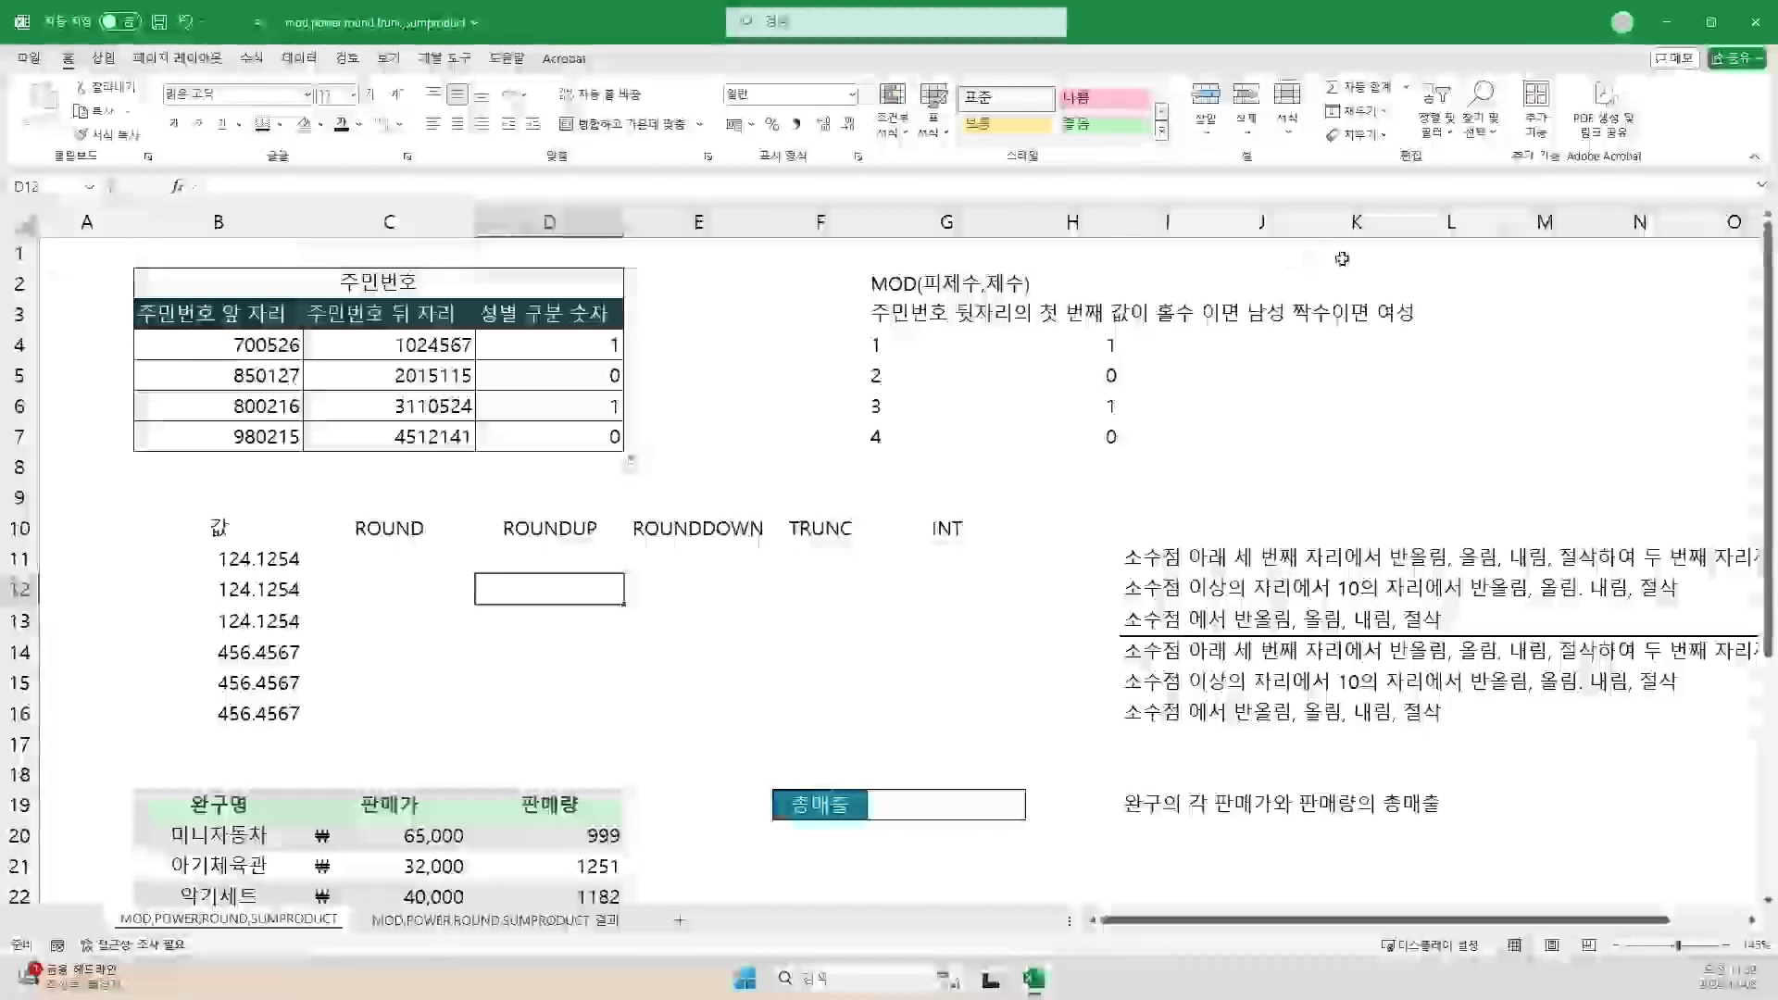
Step: Enter the heading "POWER" in K1
left_click(1380, 264)
type("PWER")
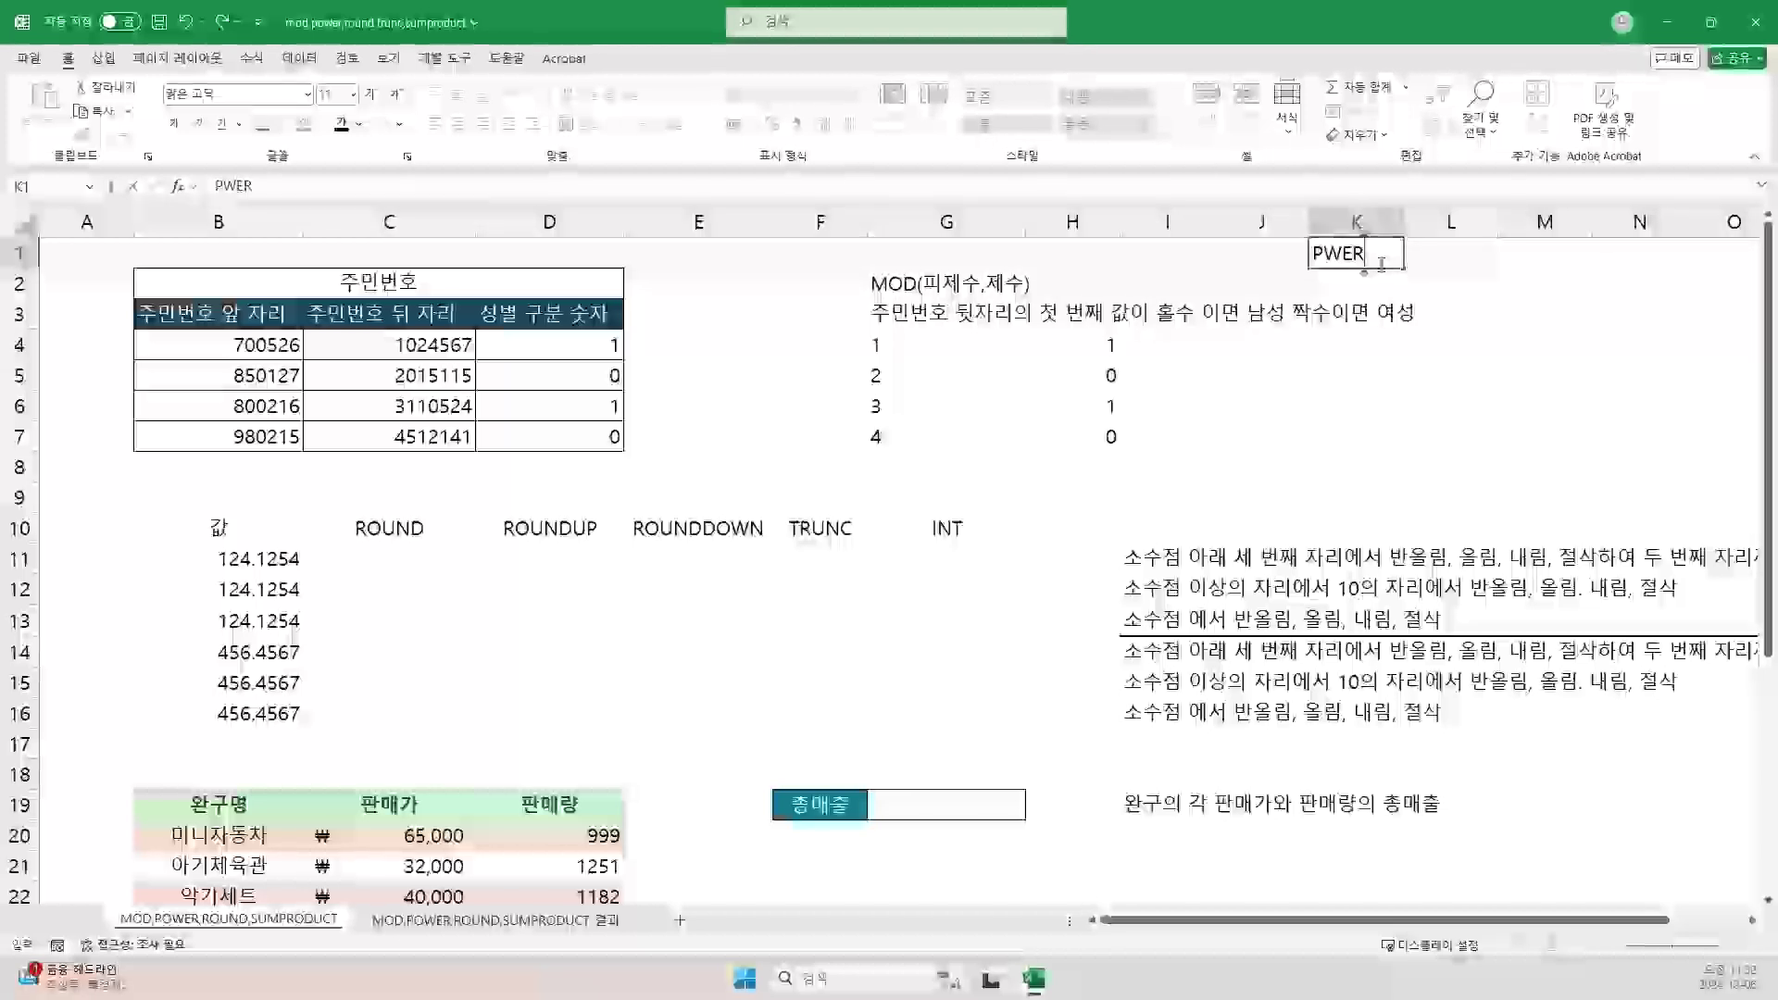
key("BackSpace")
key("BackSpace")
key("BackSpace")
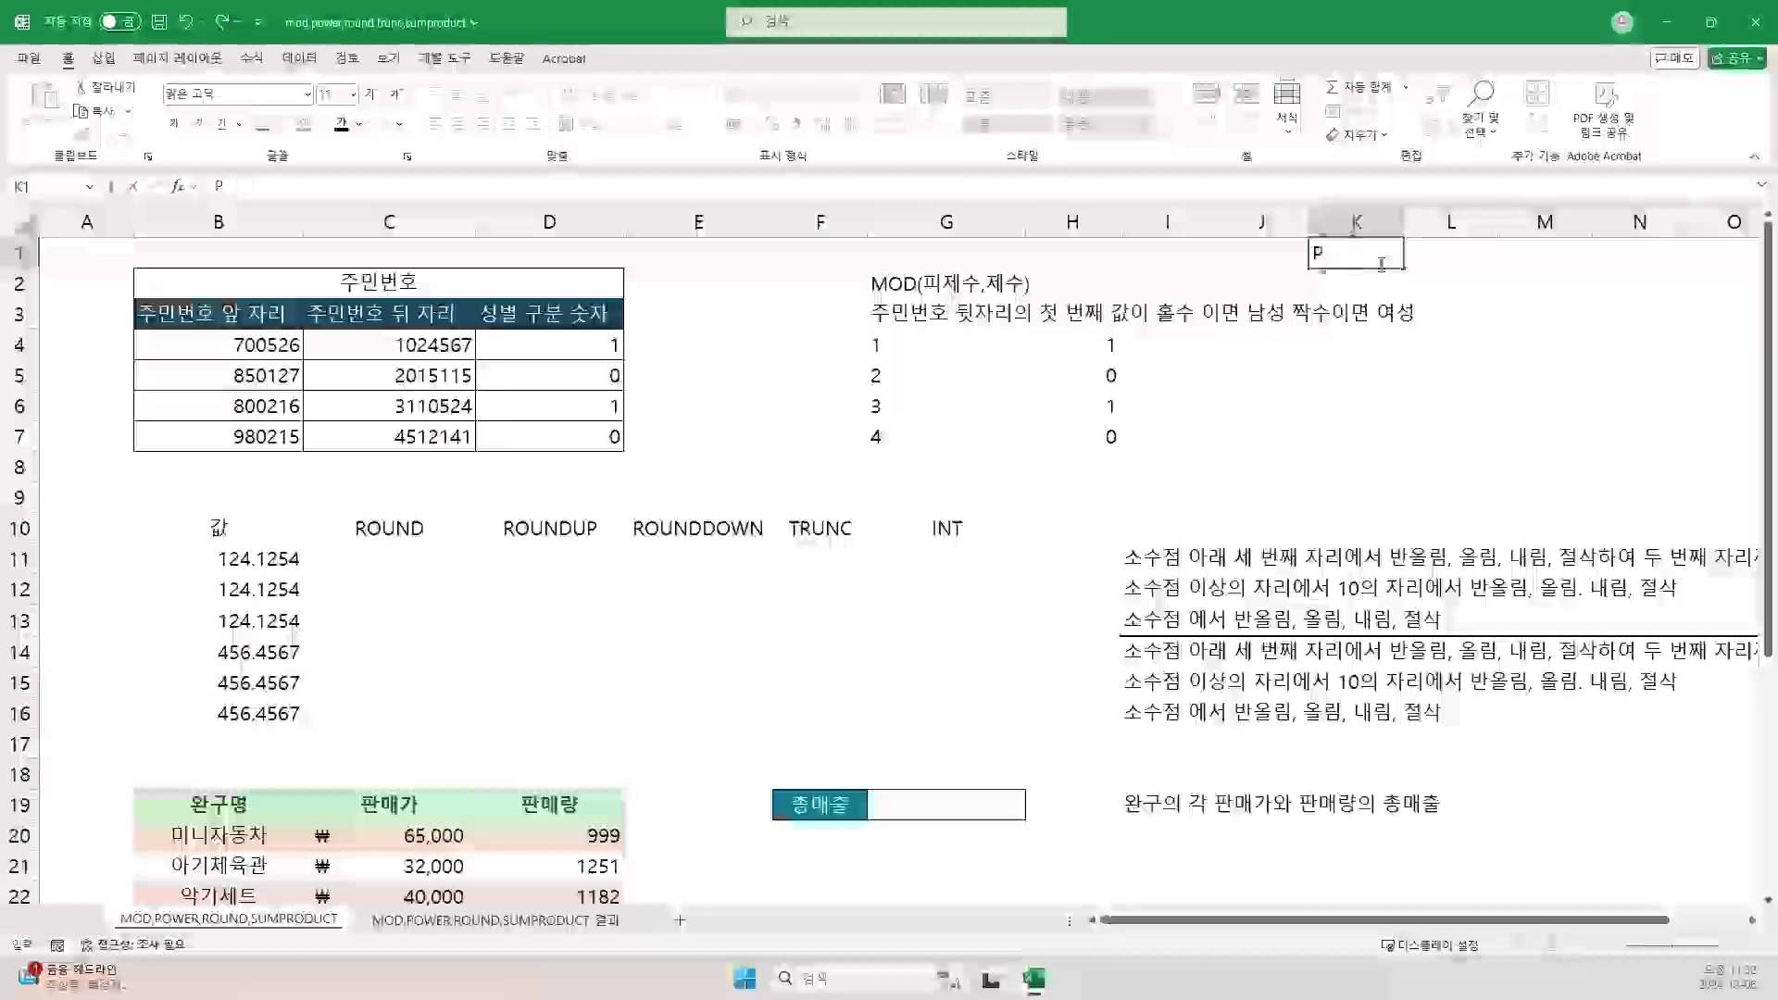
type("OWER")
key("Return")
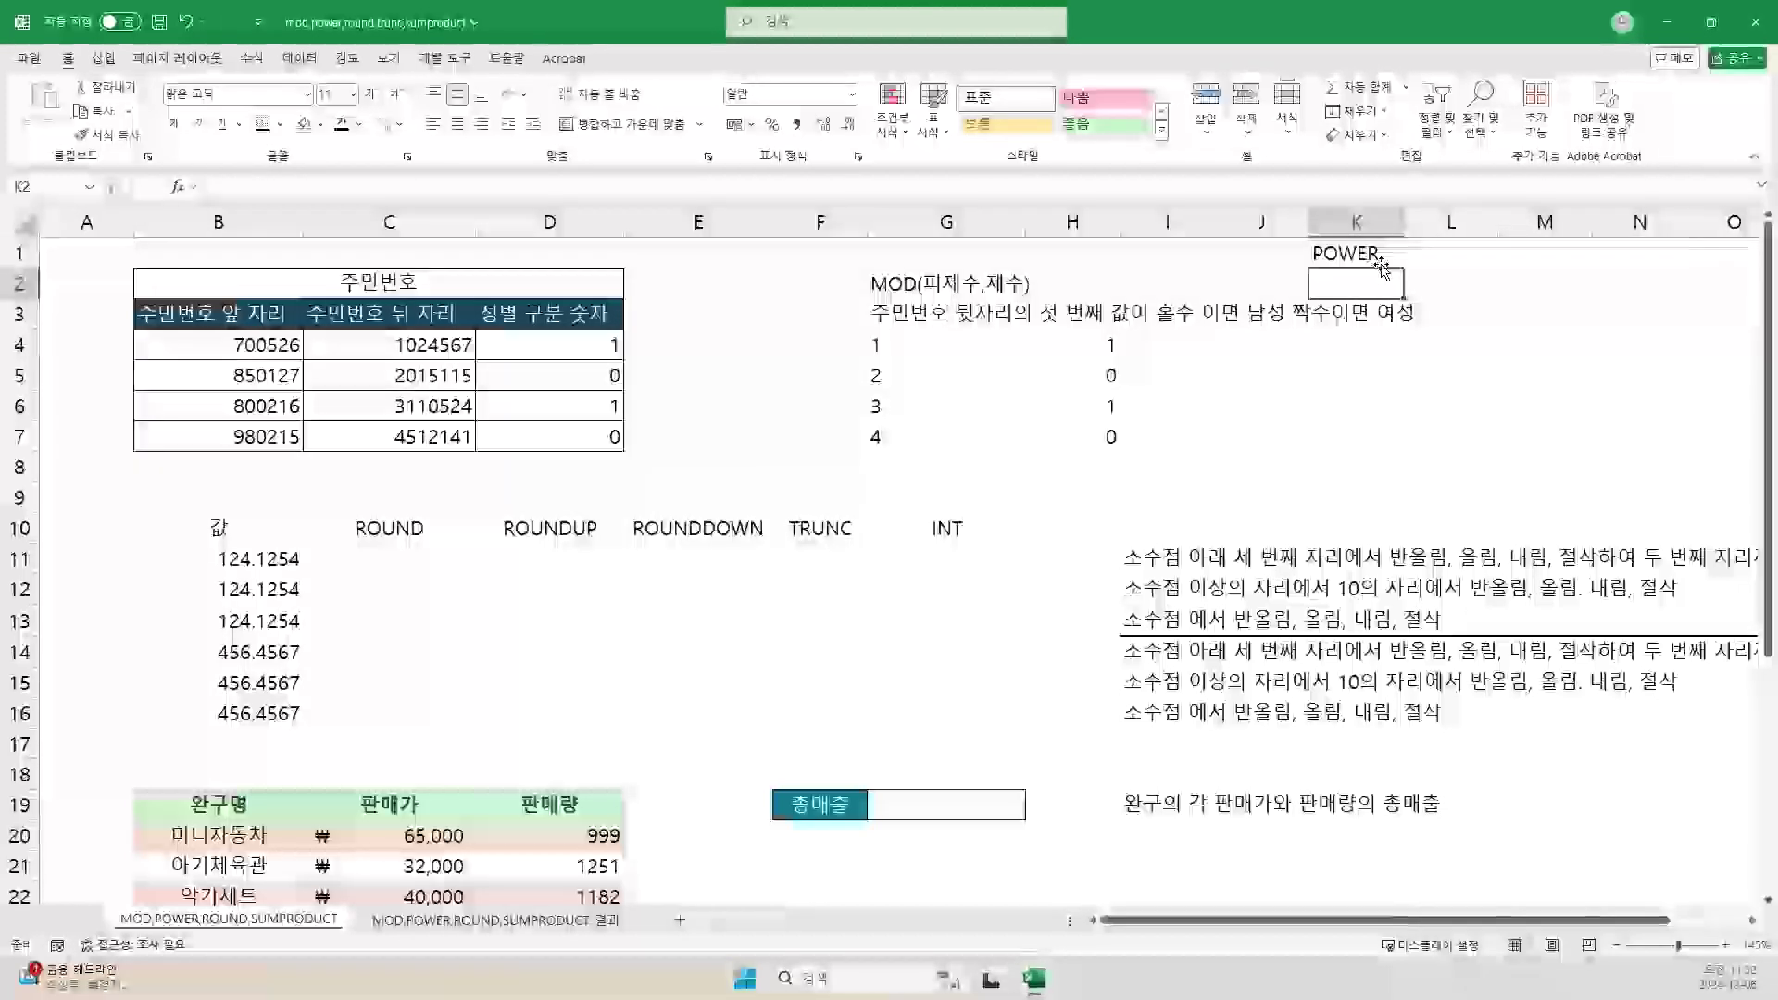
left_click(1168, 468)
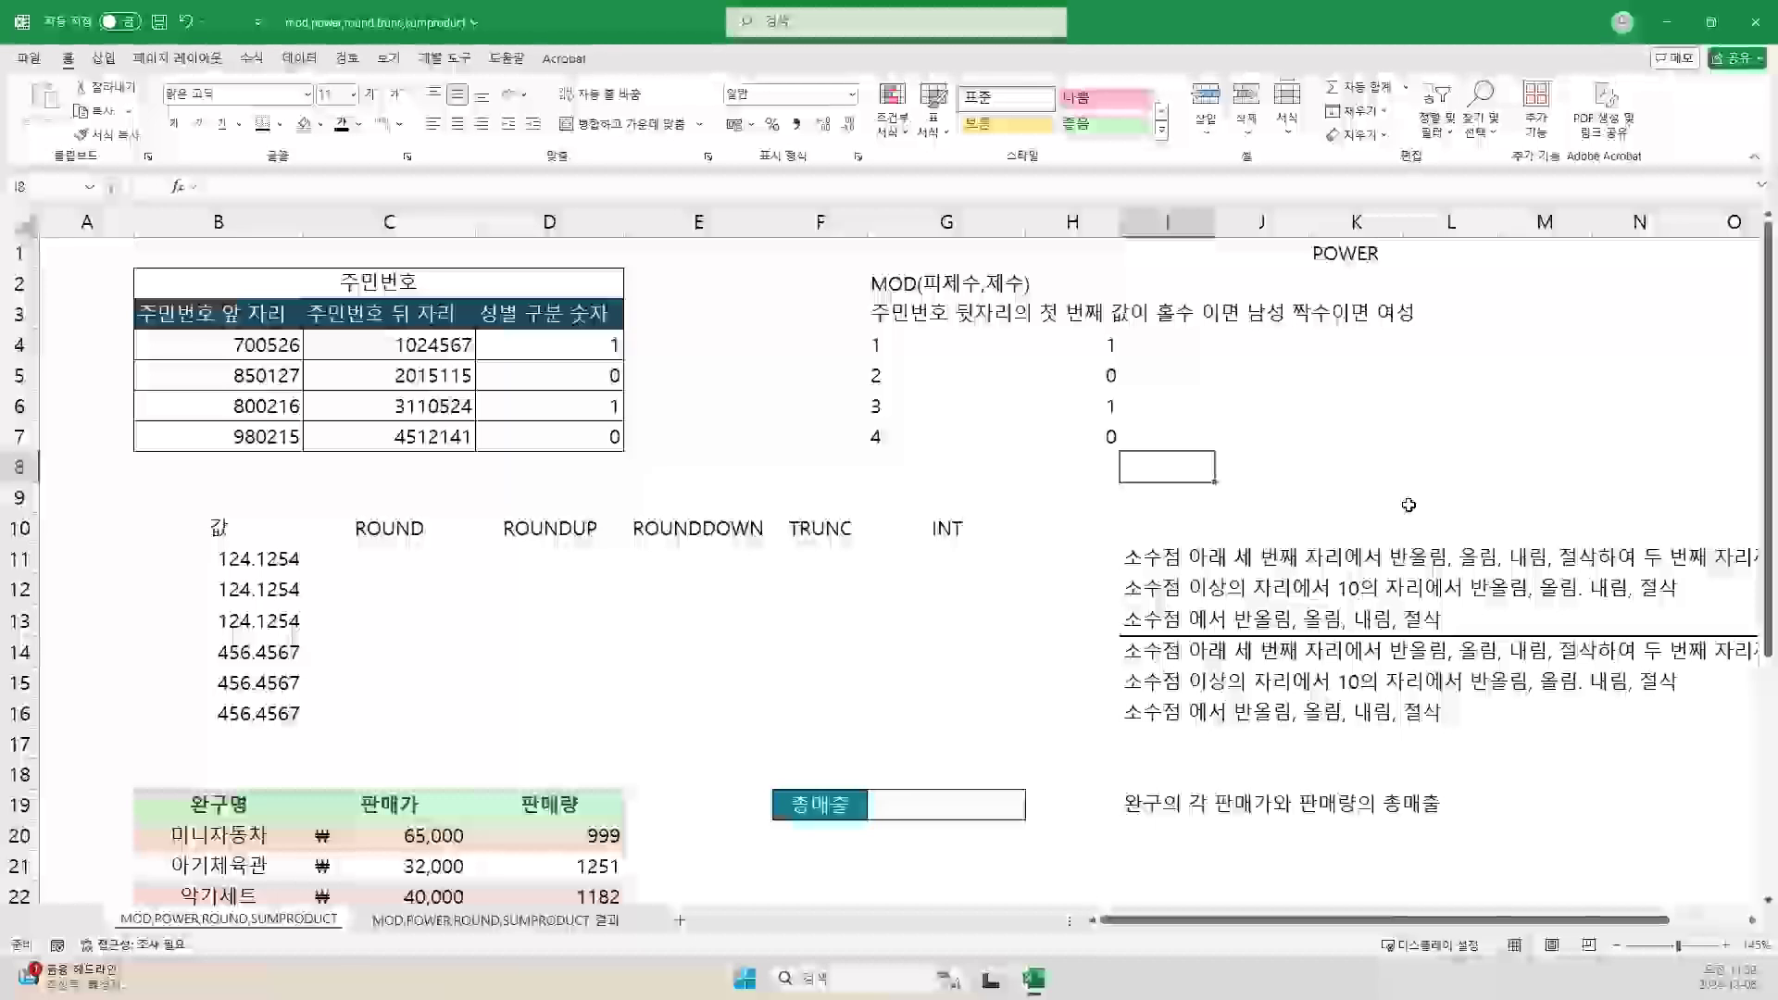
type("10000000000000000")
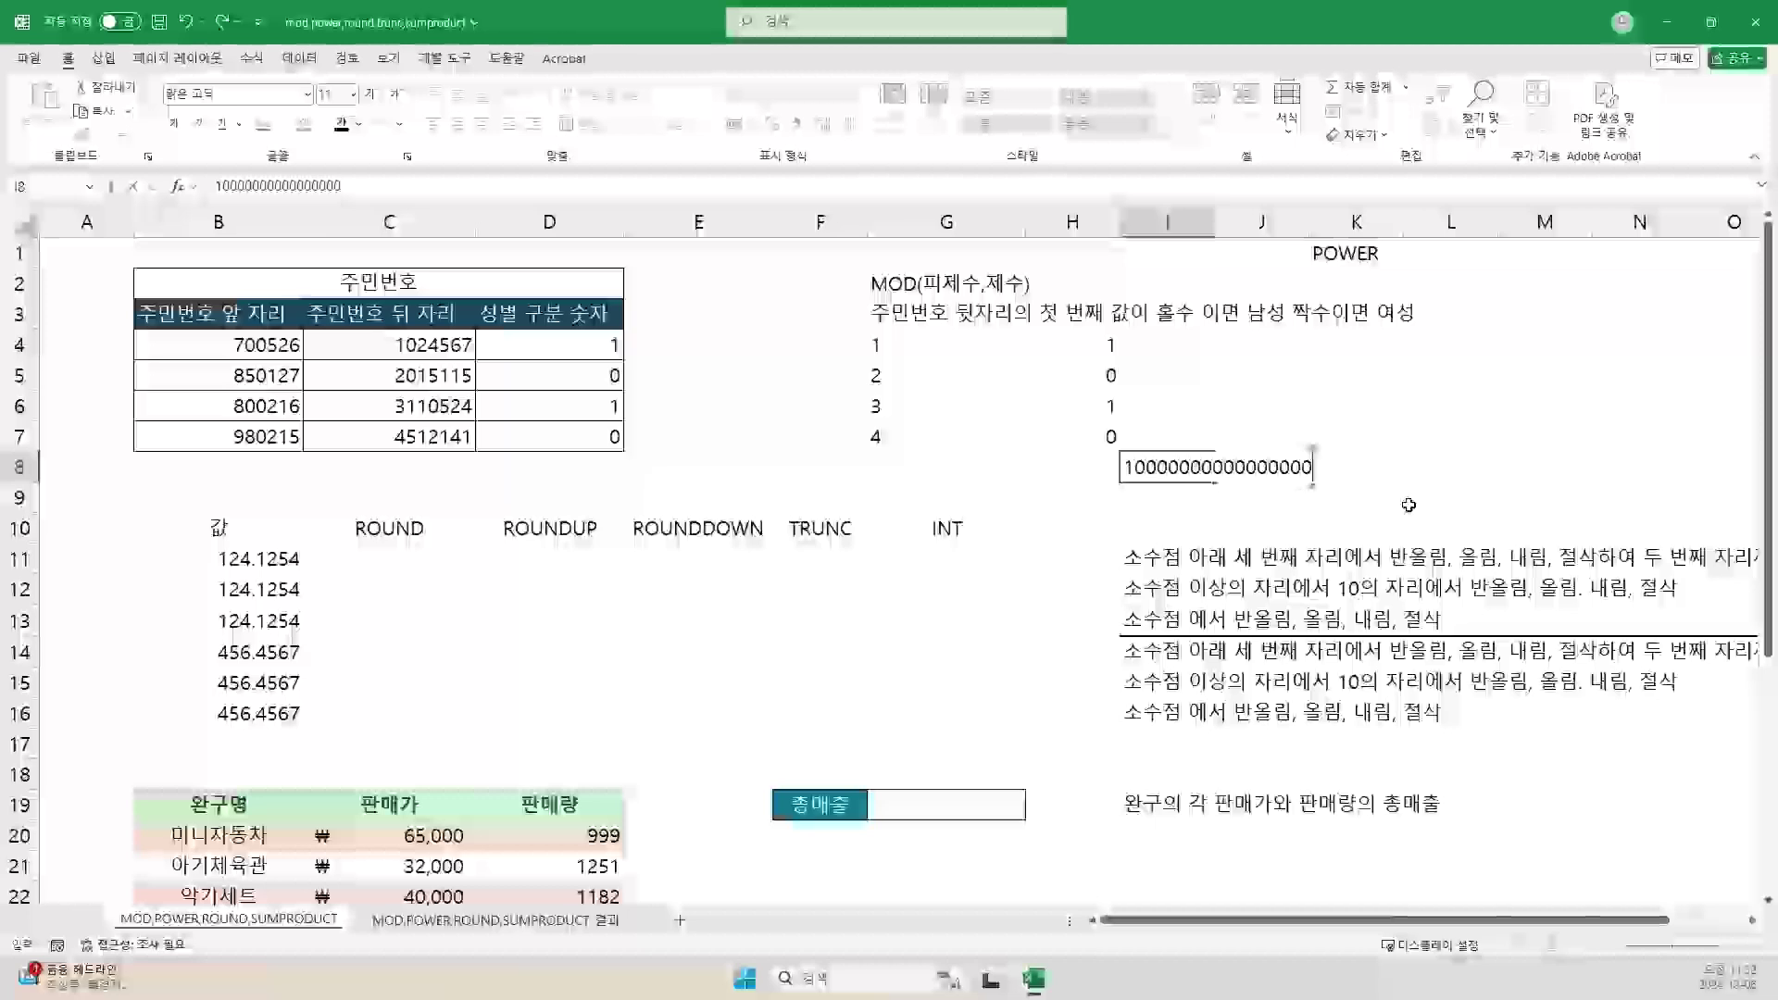
key("Return")
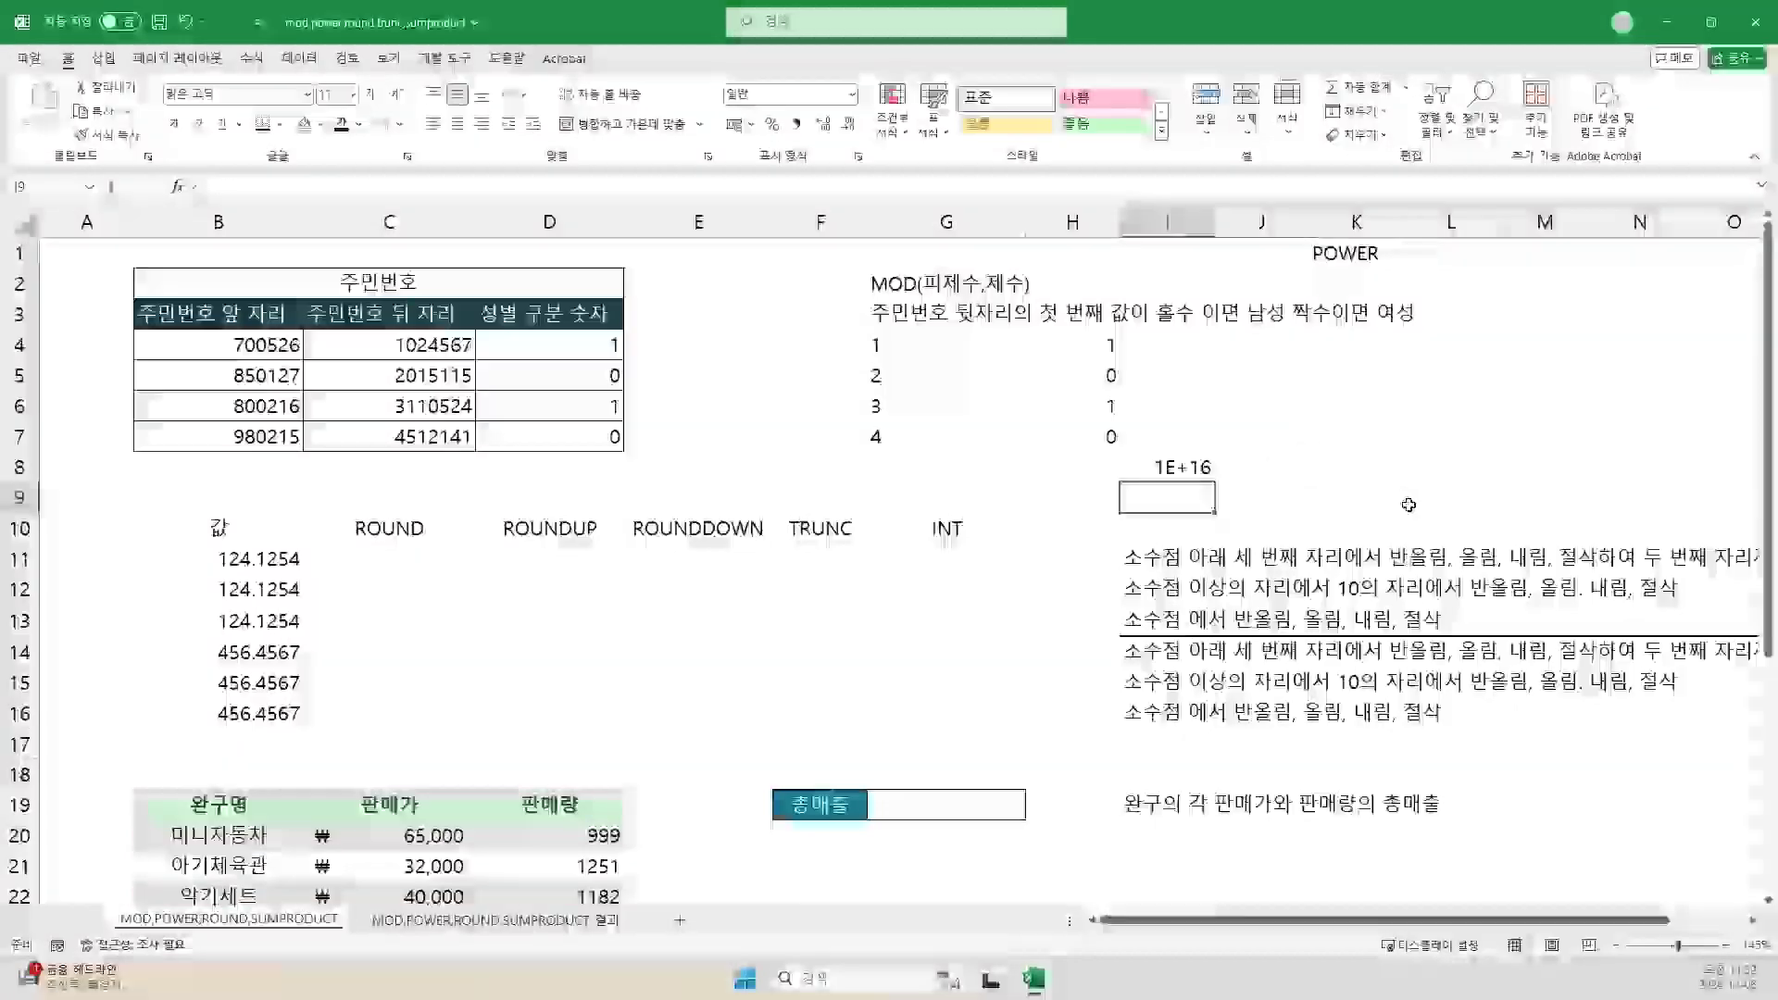
left_click(1182, 473)
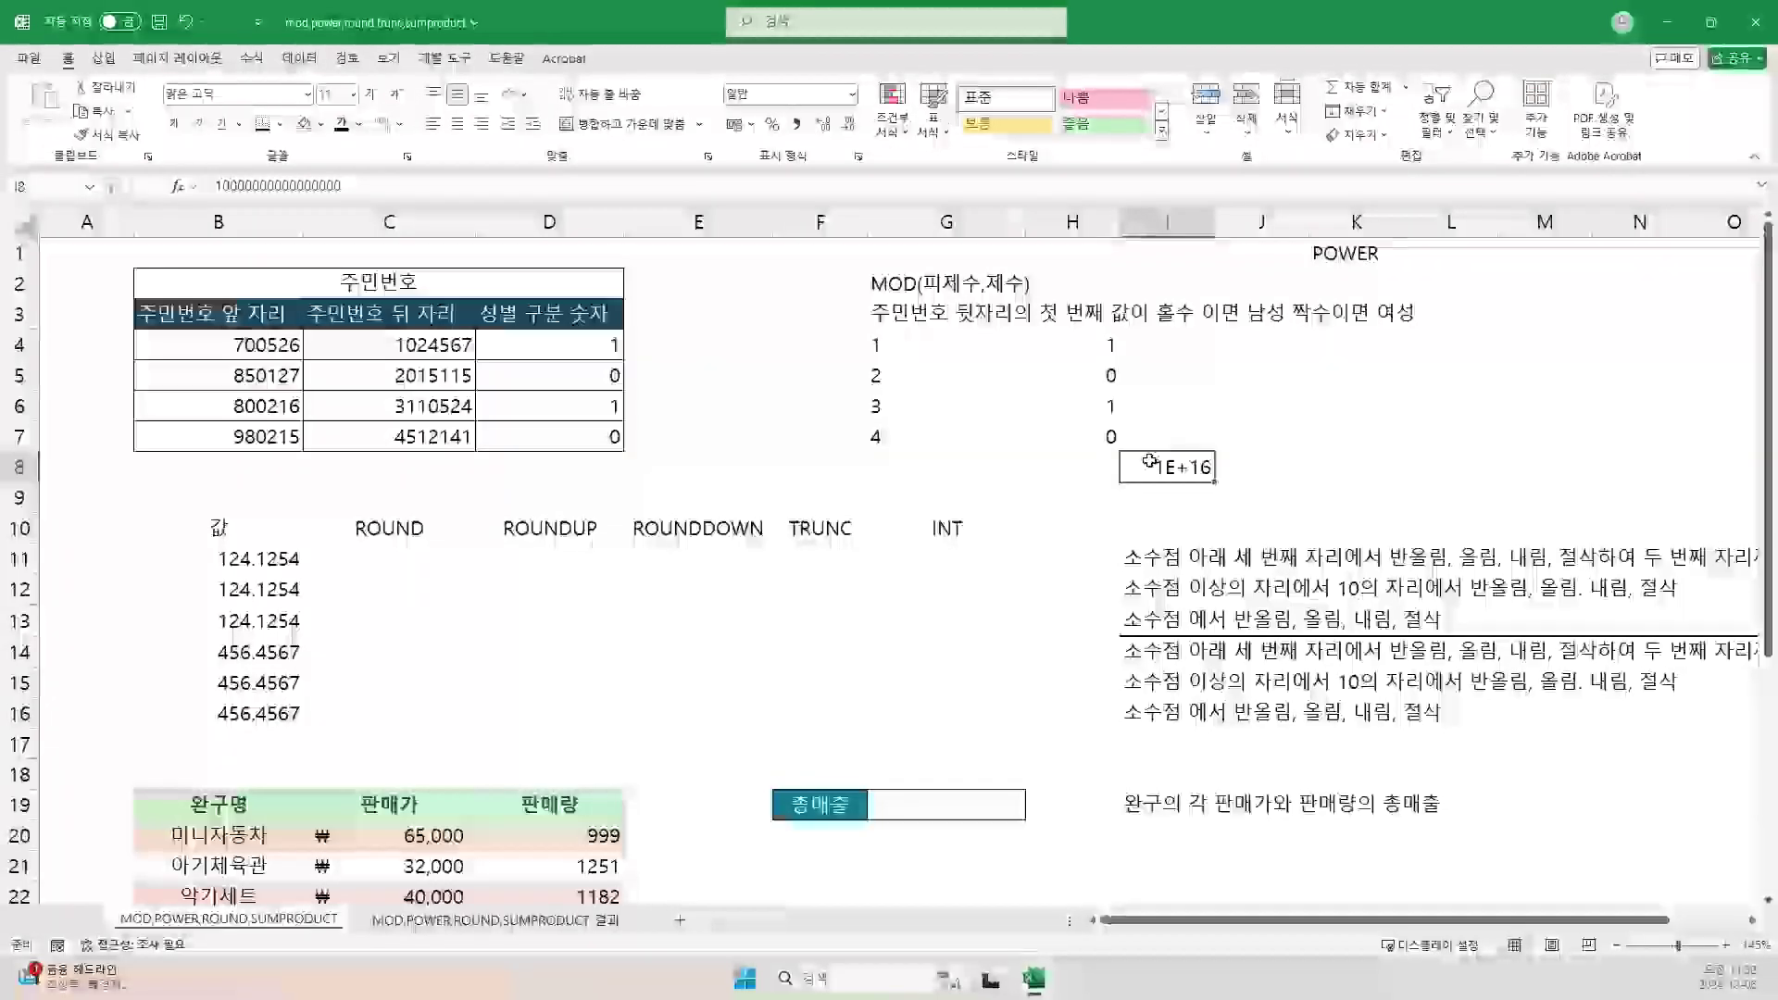
key("Delete")
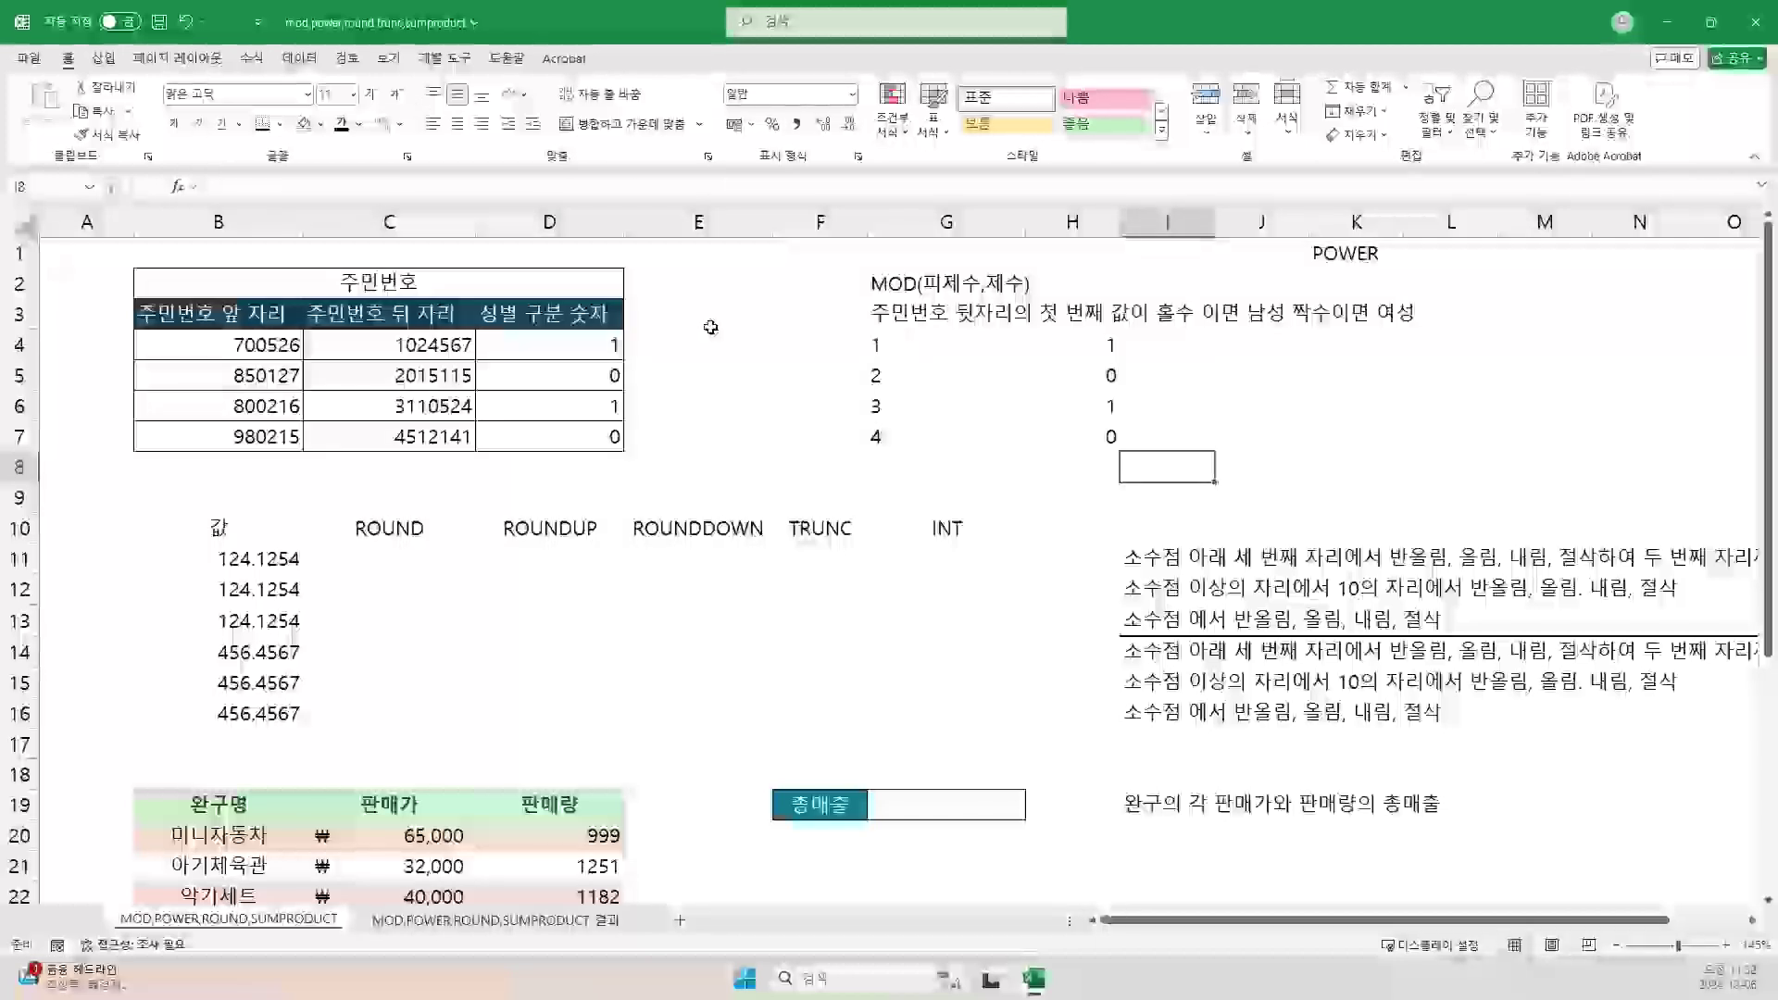
Step: Enter a POWER formula in I8 with 10 as the number and 10 as the power
type("=P")
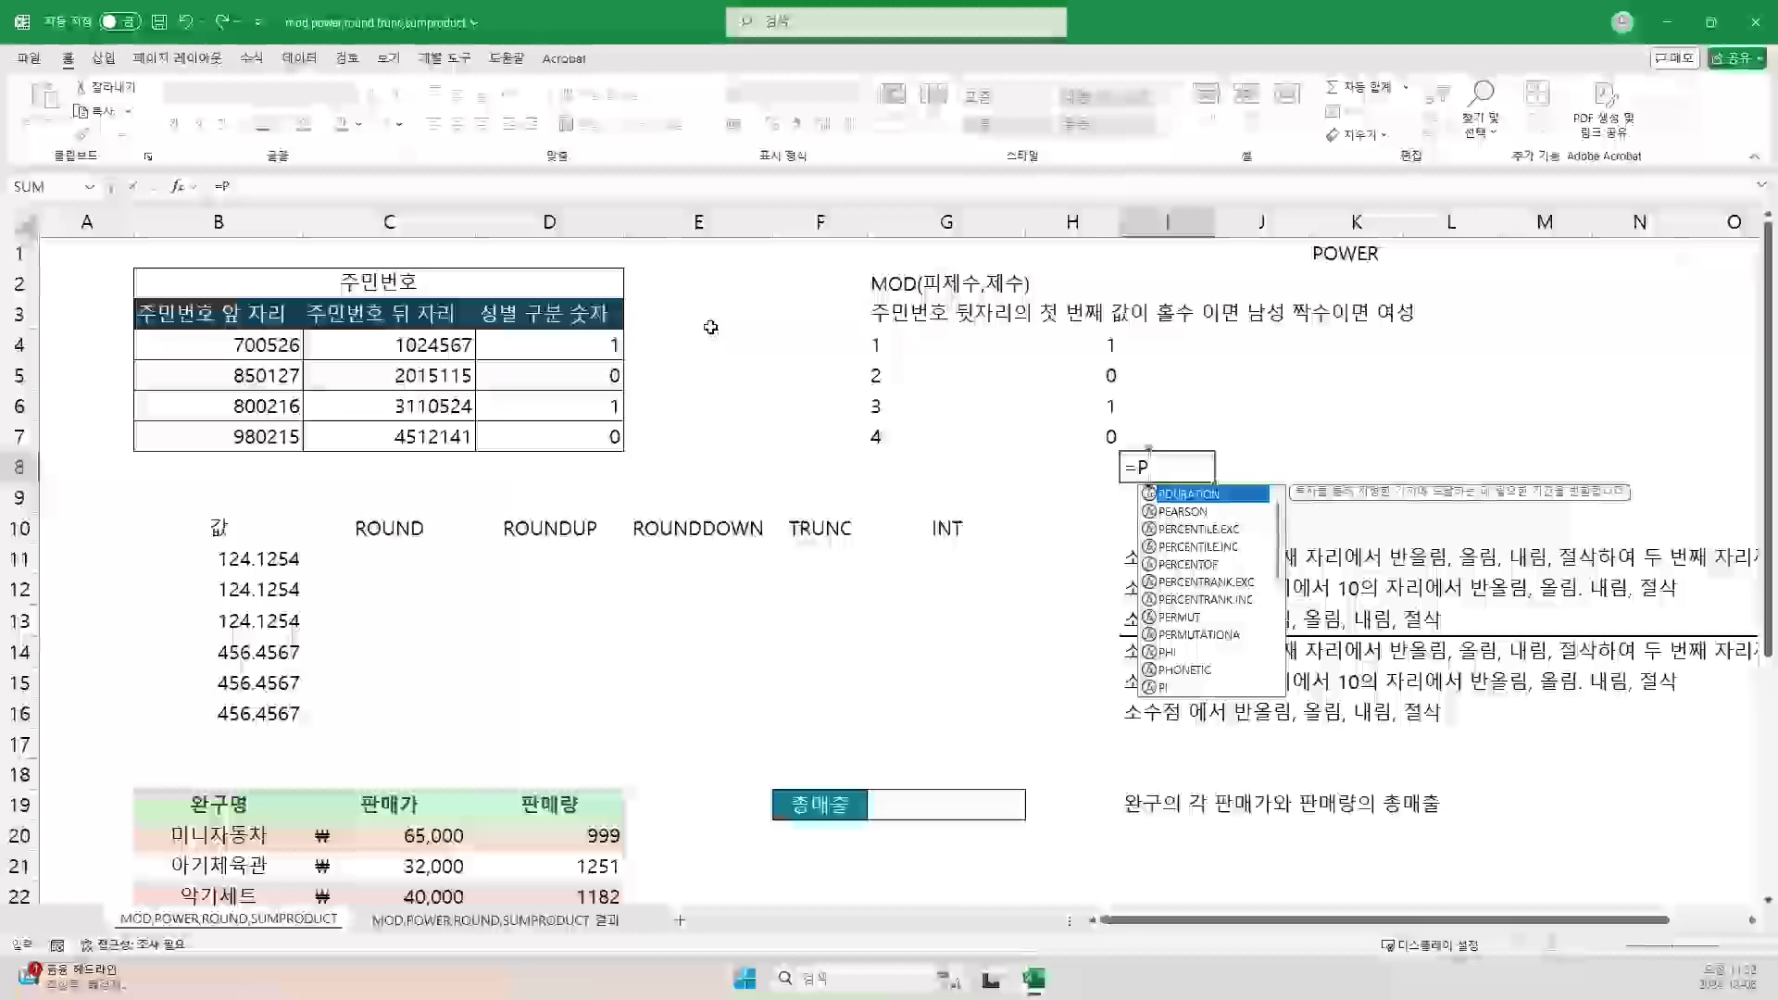
type("OWER")
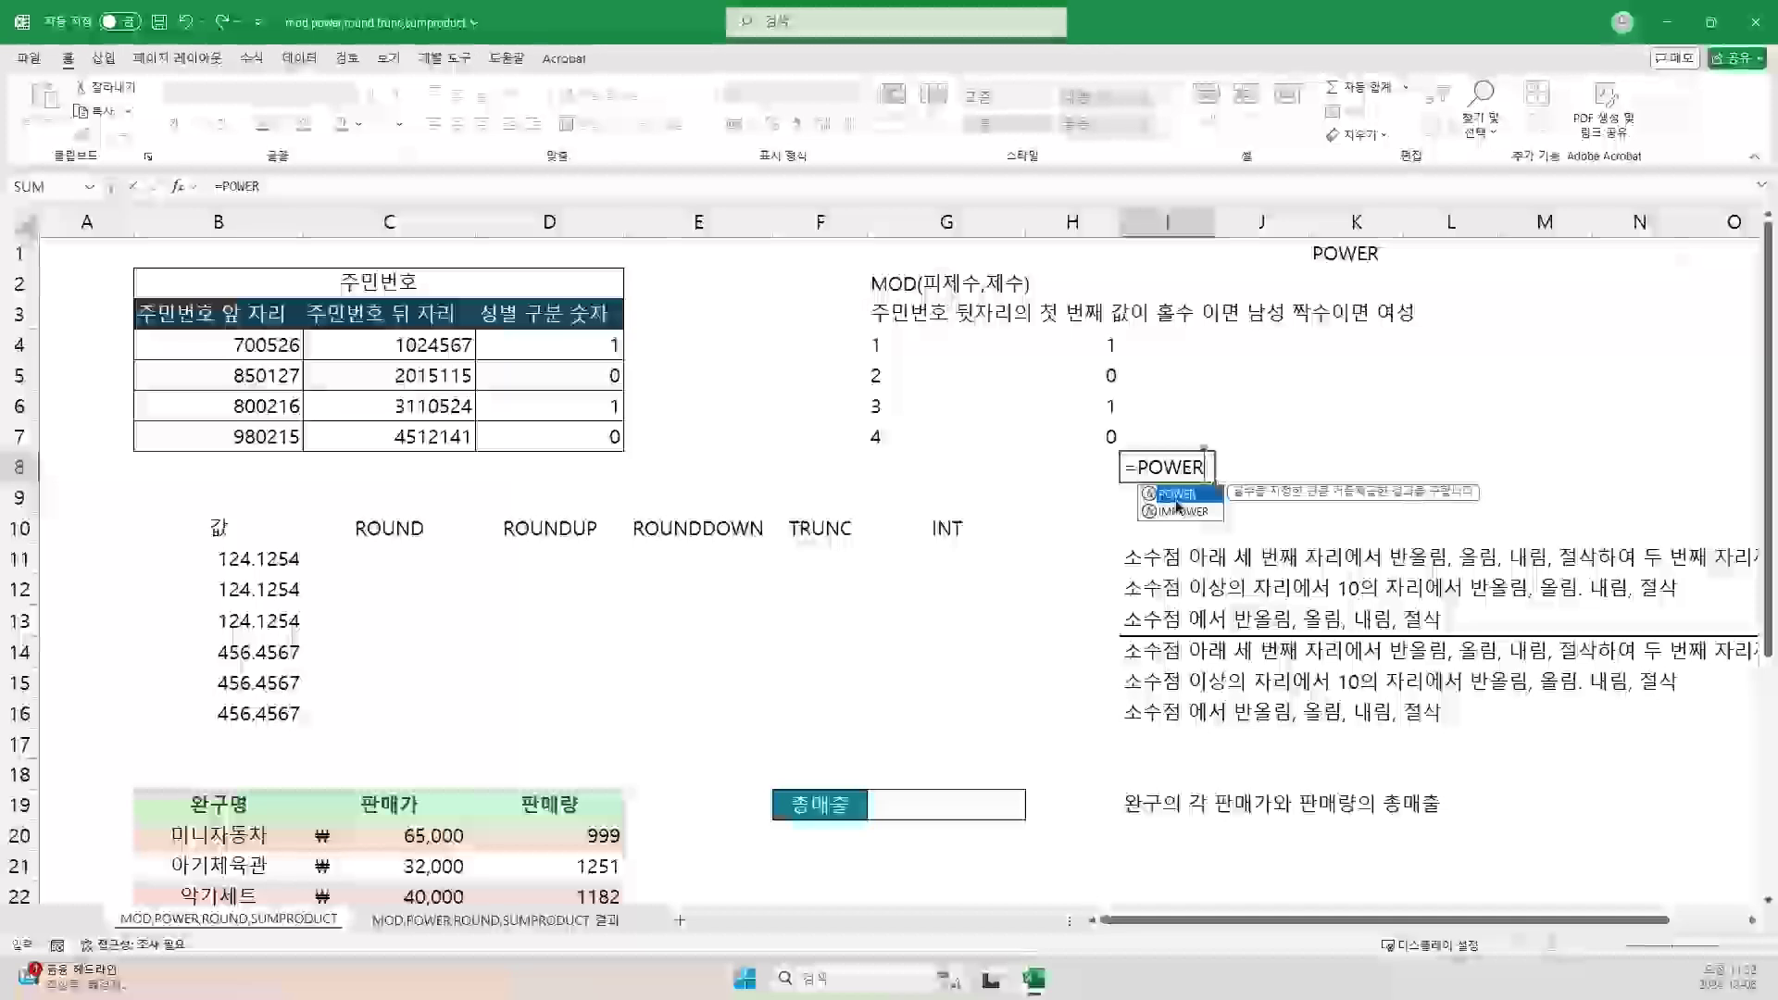
type("(")
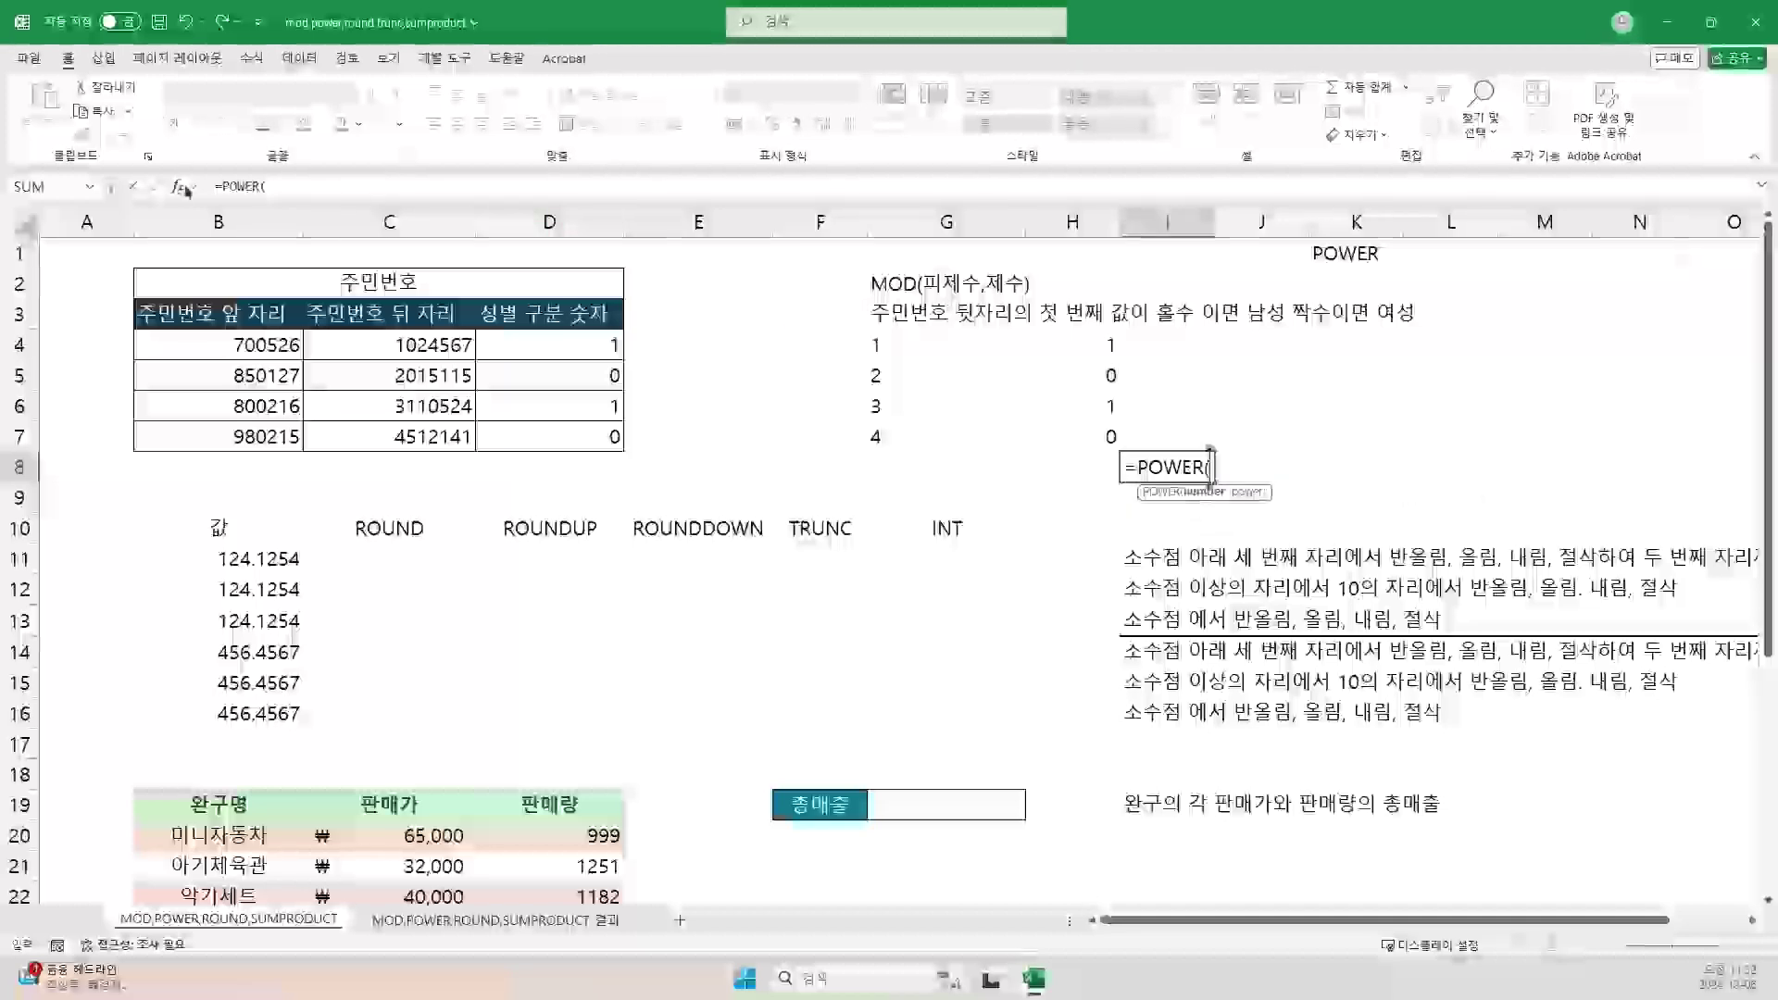
key("ctrl+a")
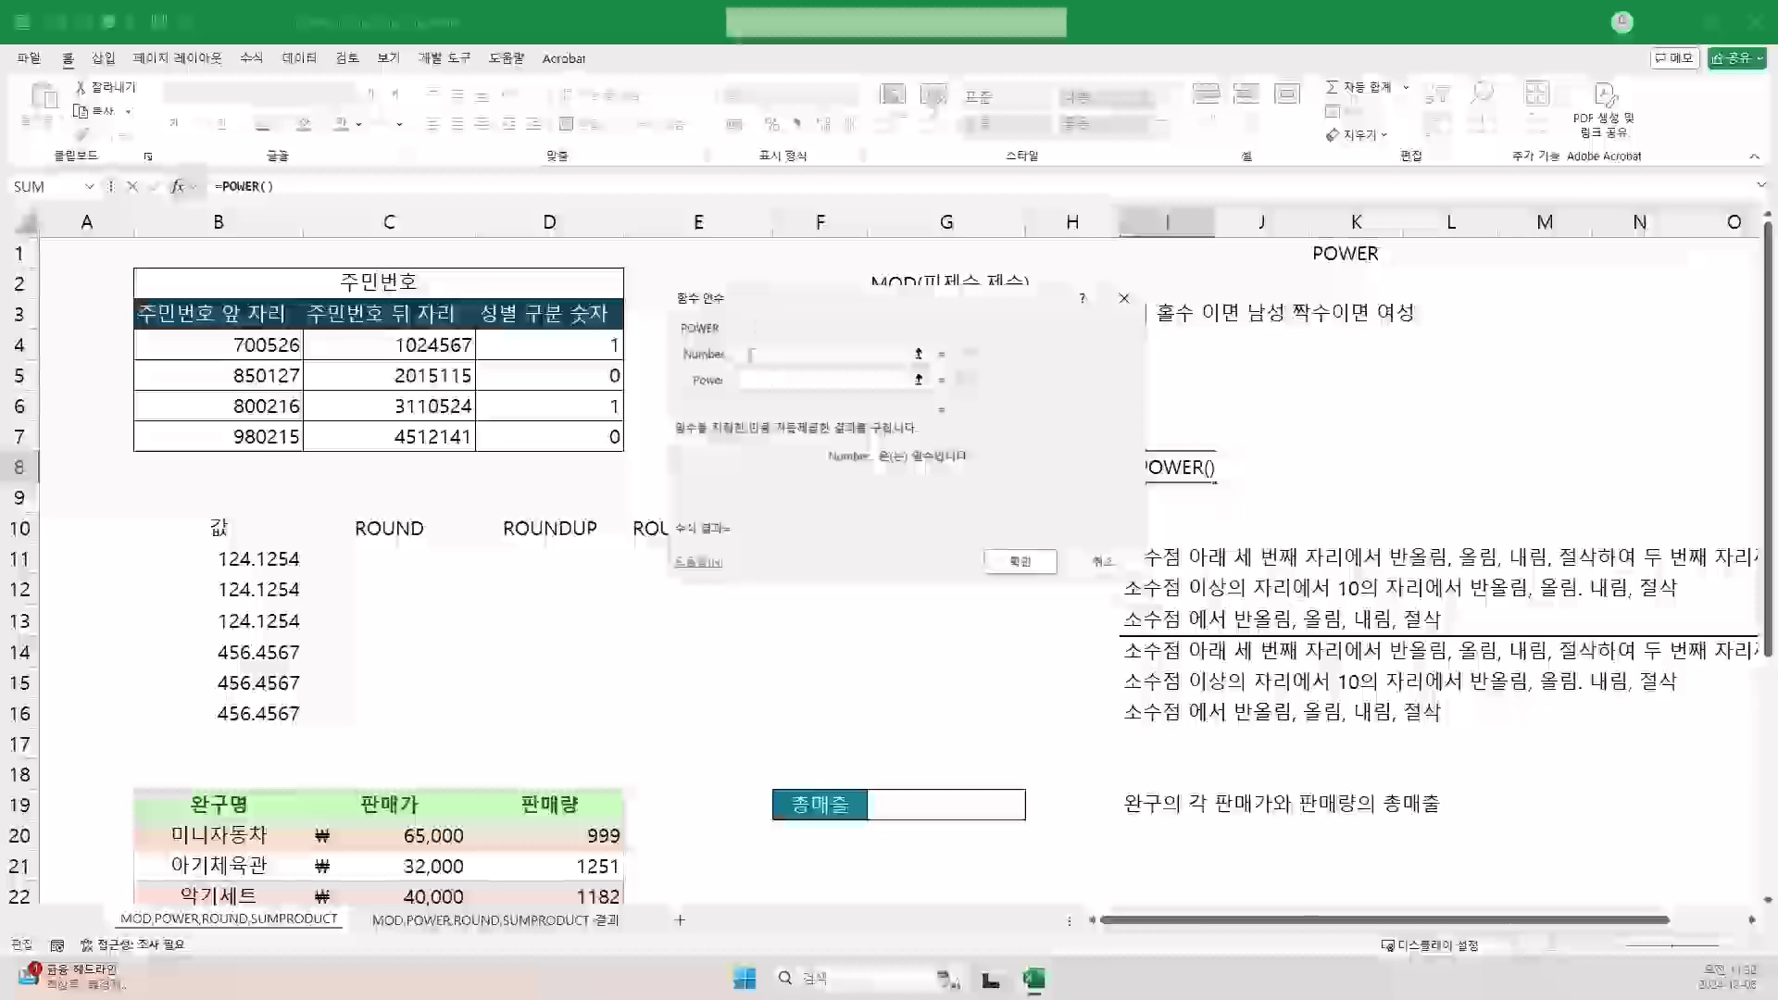
key("Tab")
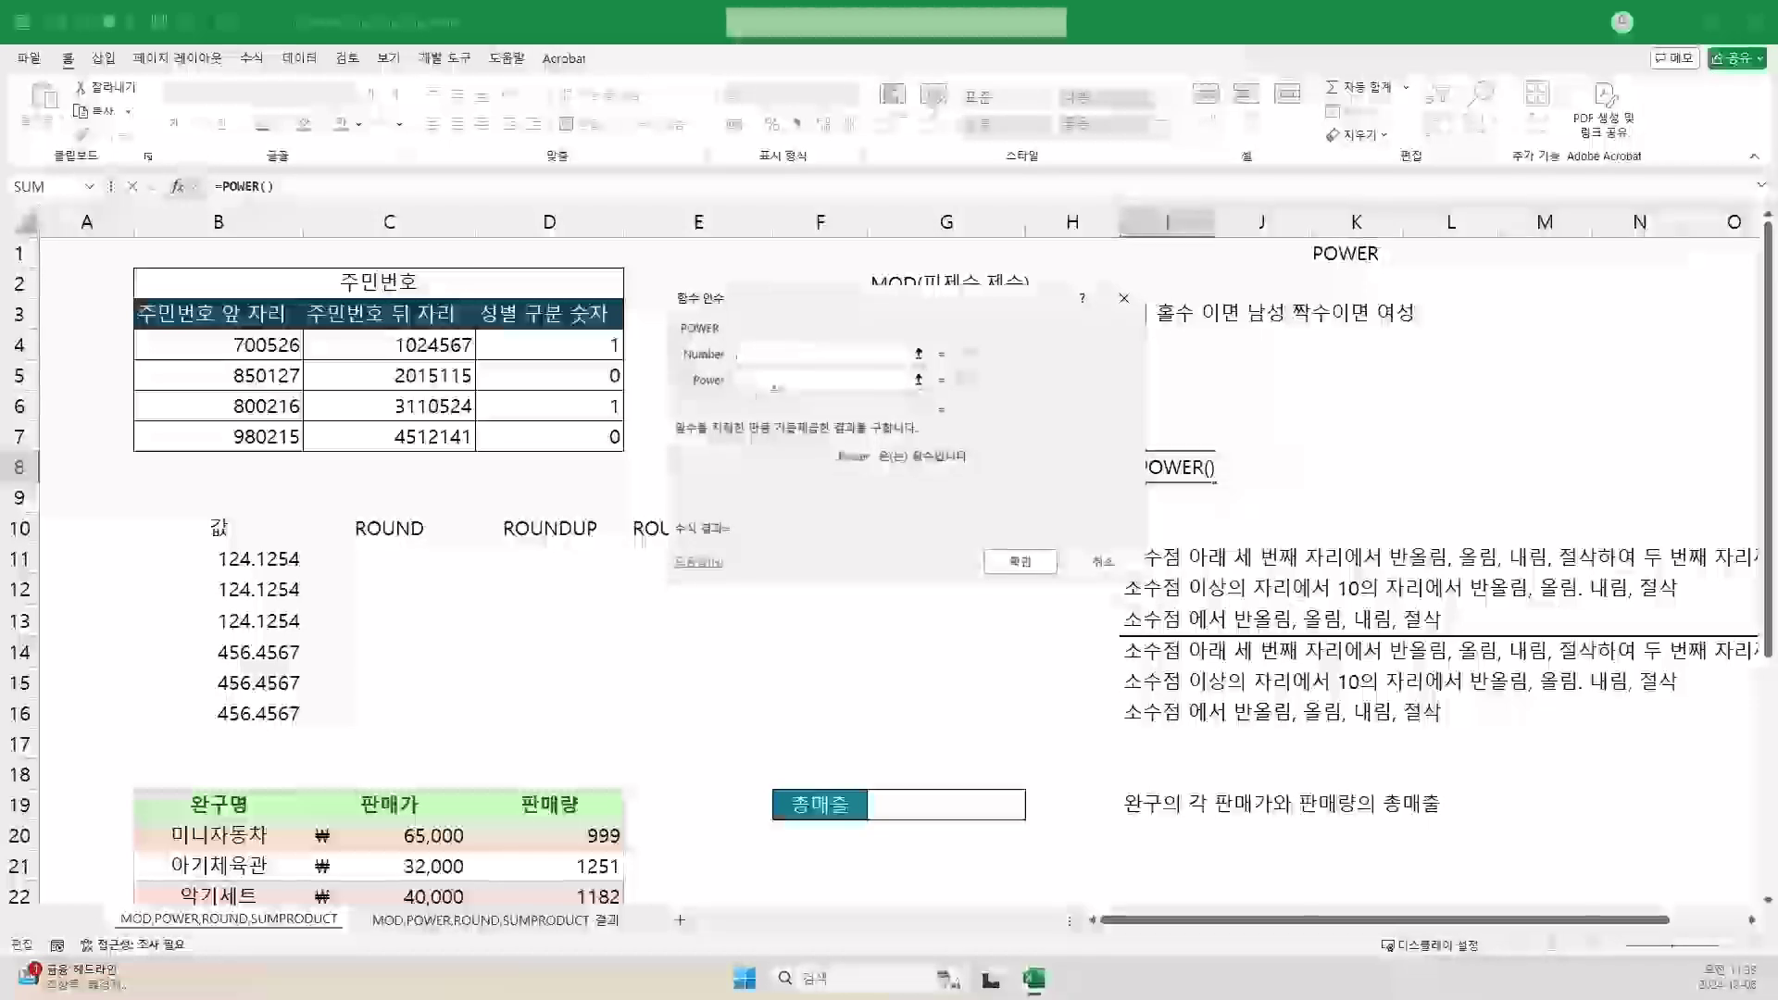
type("10")
left_click(769, 379)
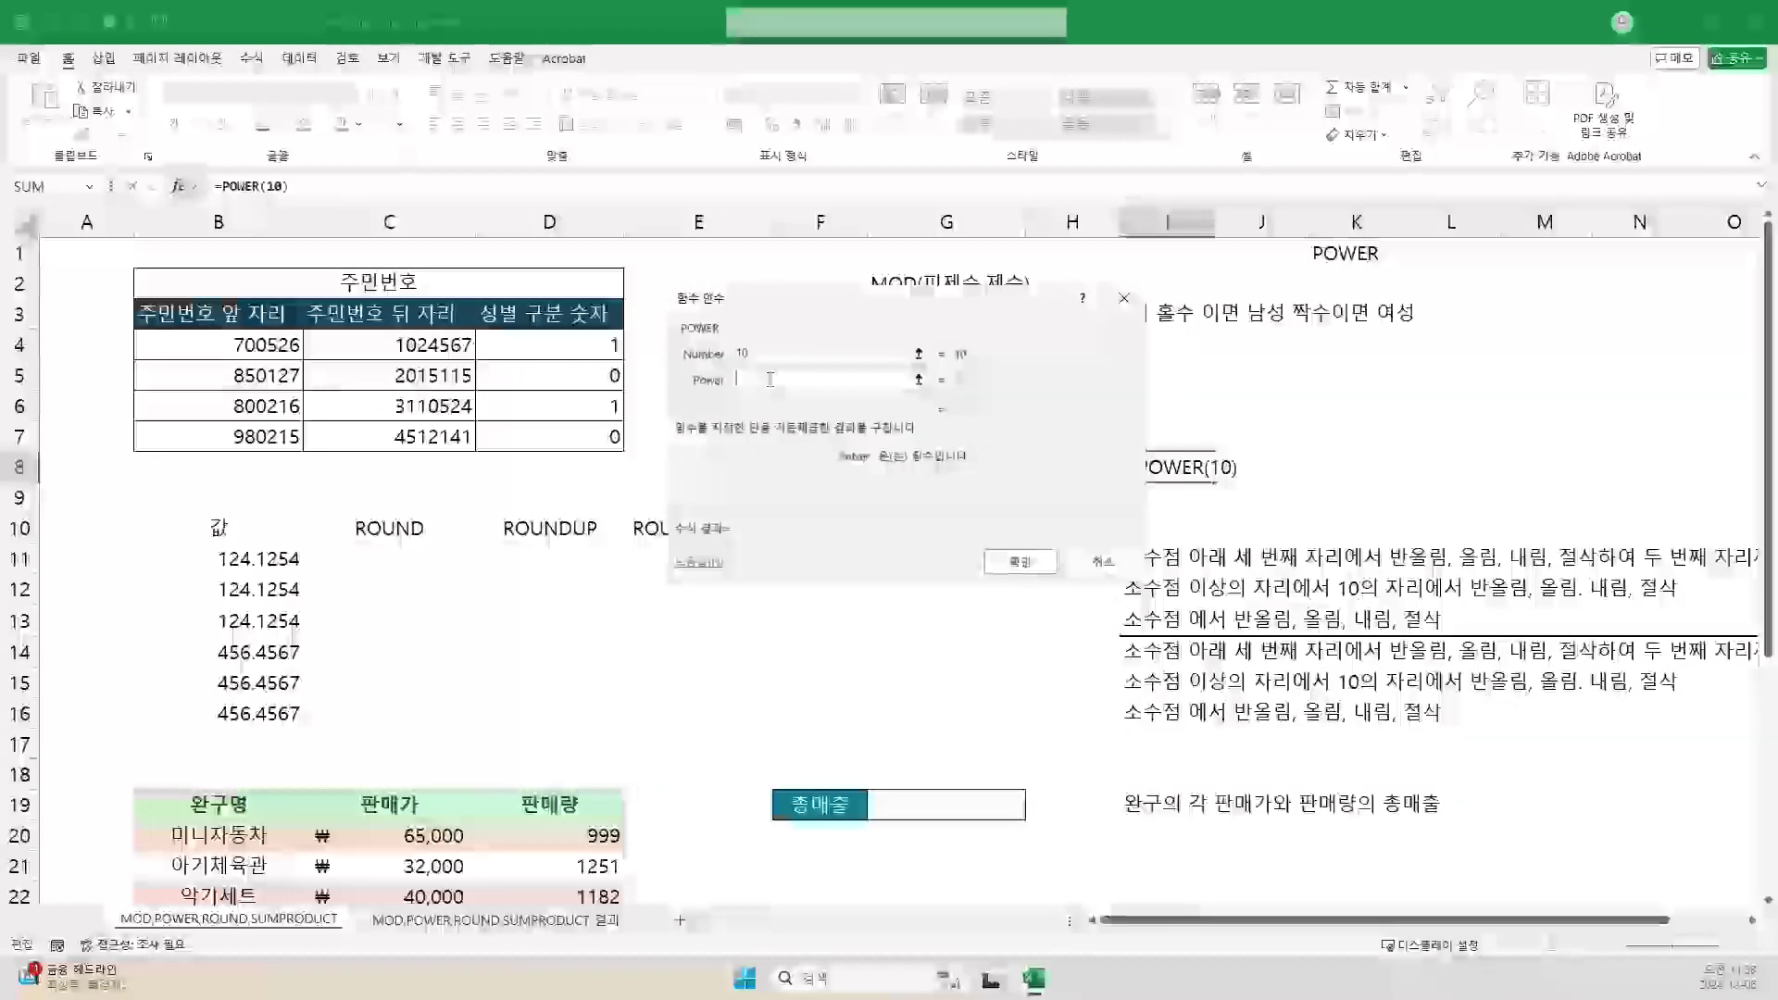
type("10")
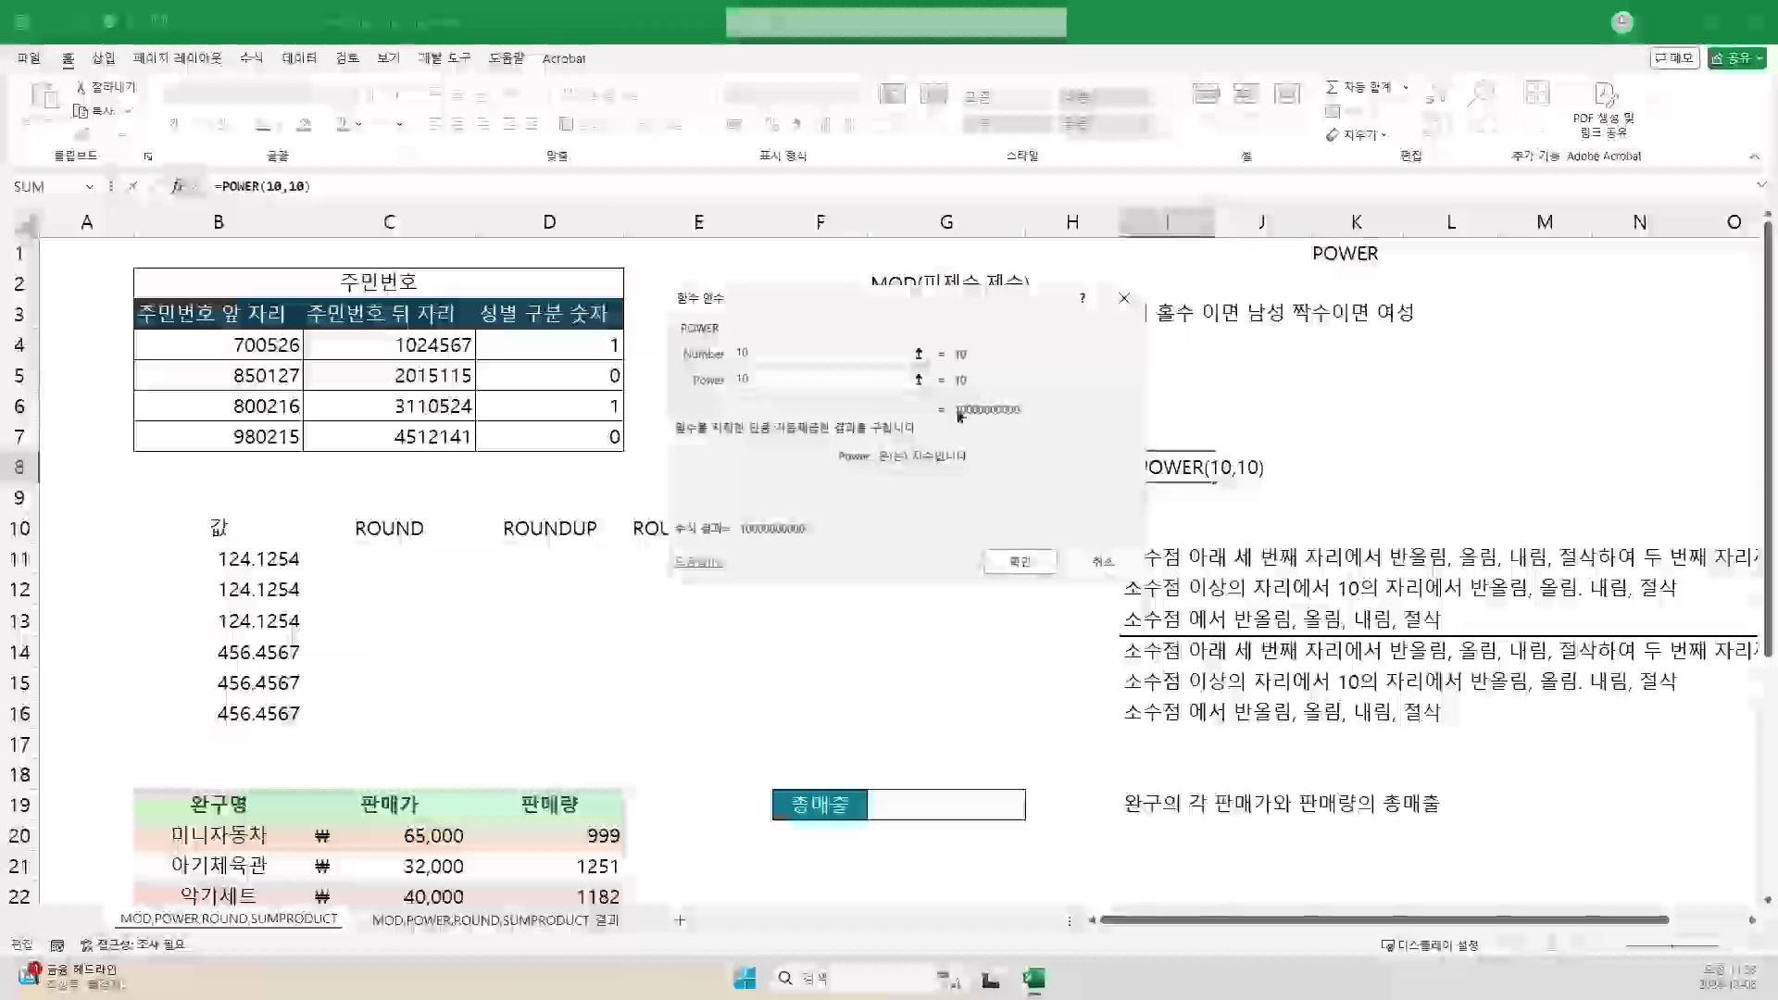
left_click(1018, 561)
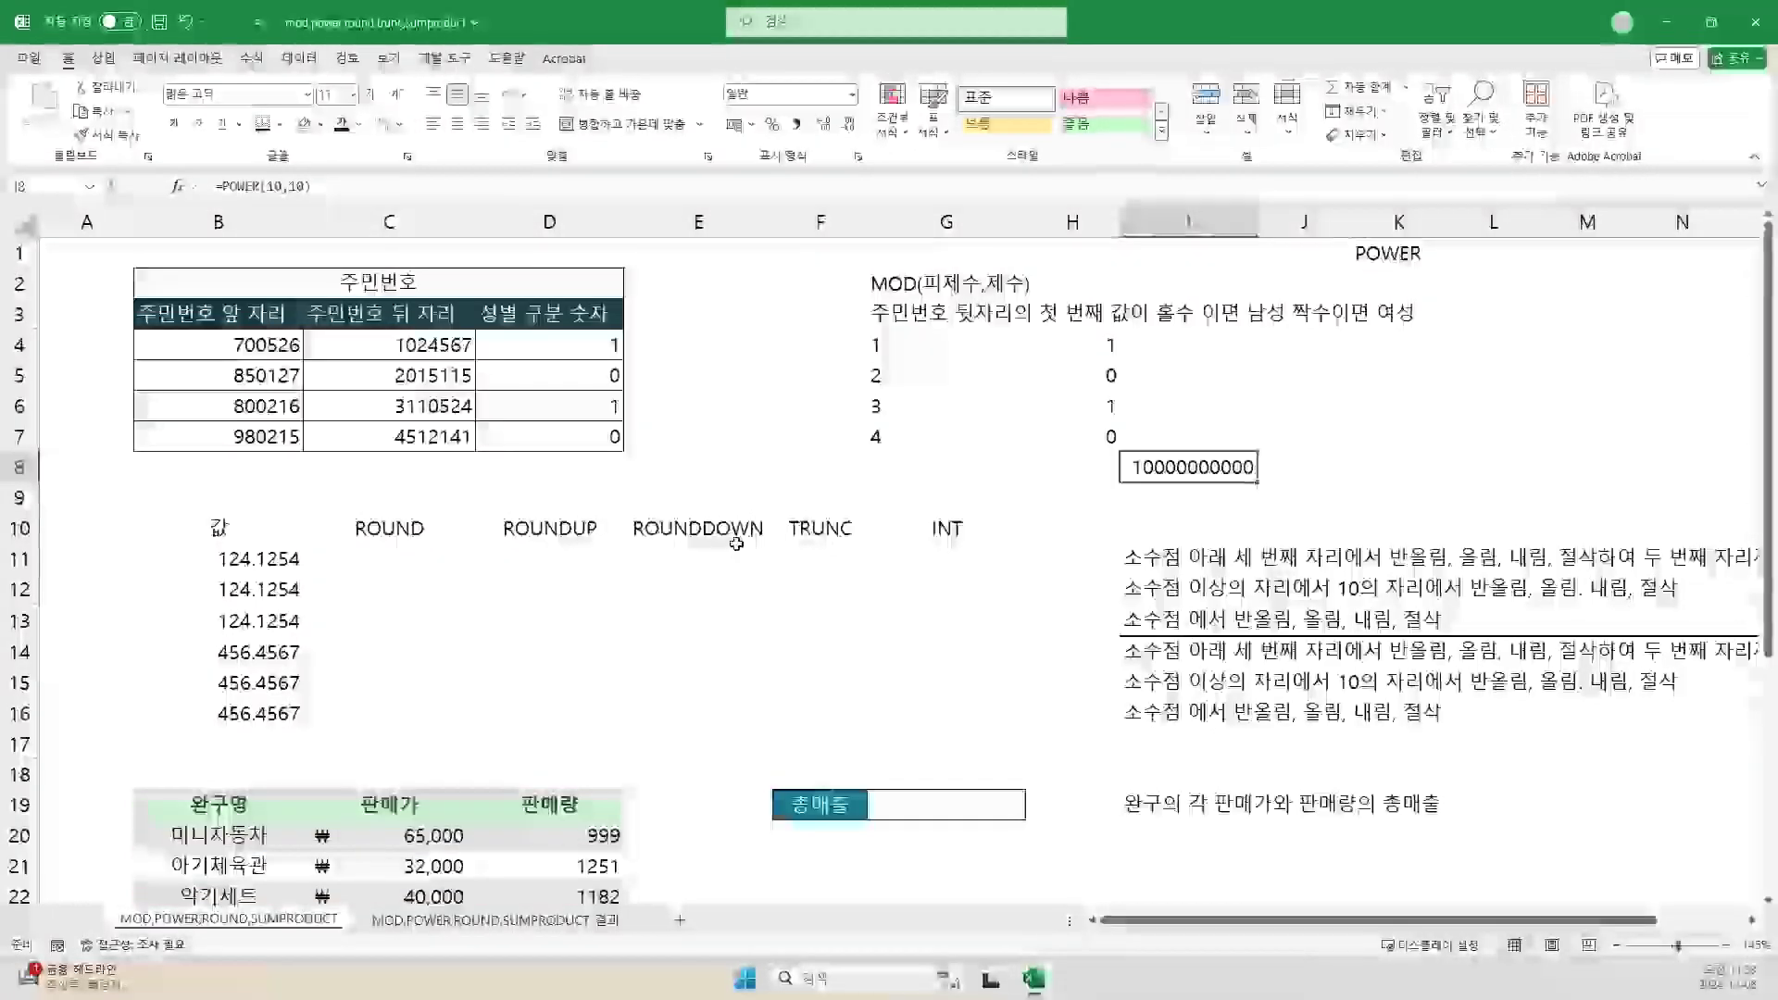
Step: Review the ROUND, ROUNDUP, ROUNDDOWN, TRUNC and INT headings in row 10 of the rounding table
left_click(380, 532)
left_click(550, 530)
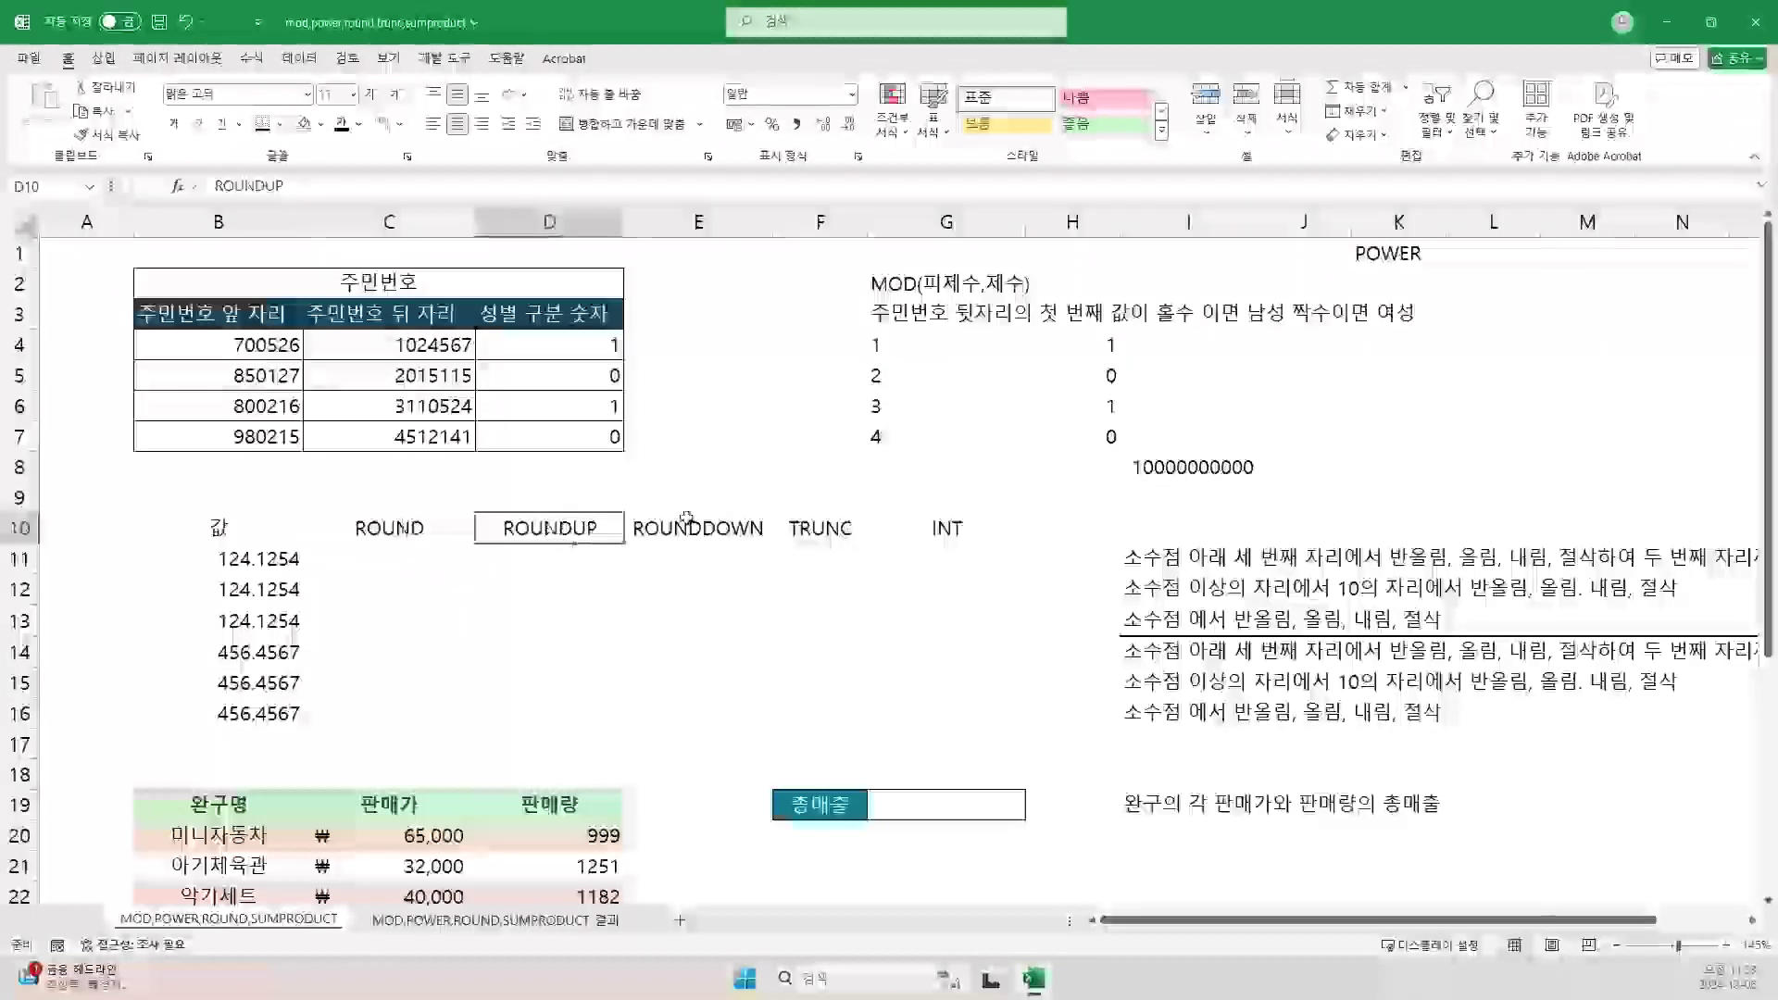
left_click(686, 523)
left_click(820, 528)
left_click(917, 527)
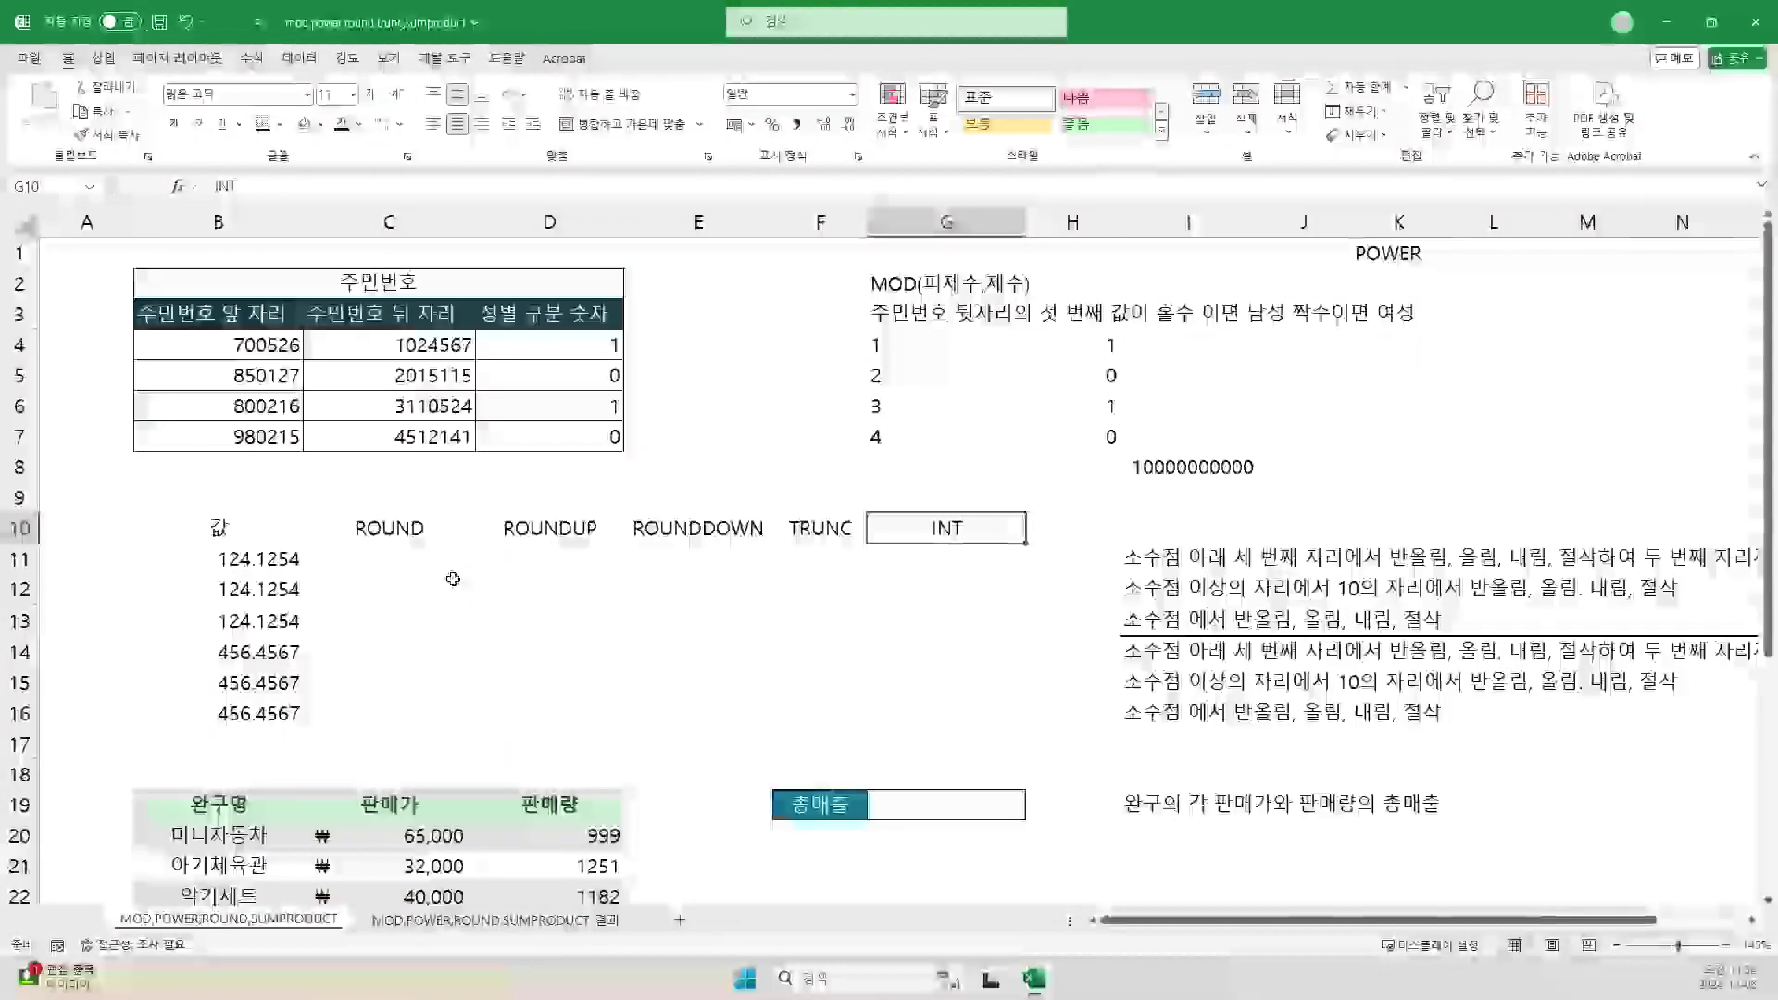
left_click(414, 527)
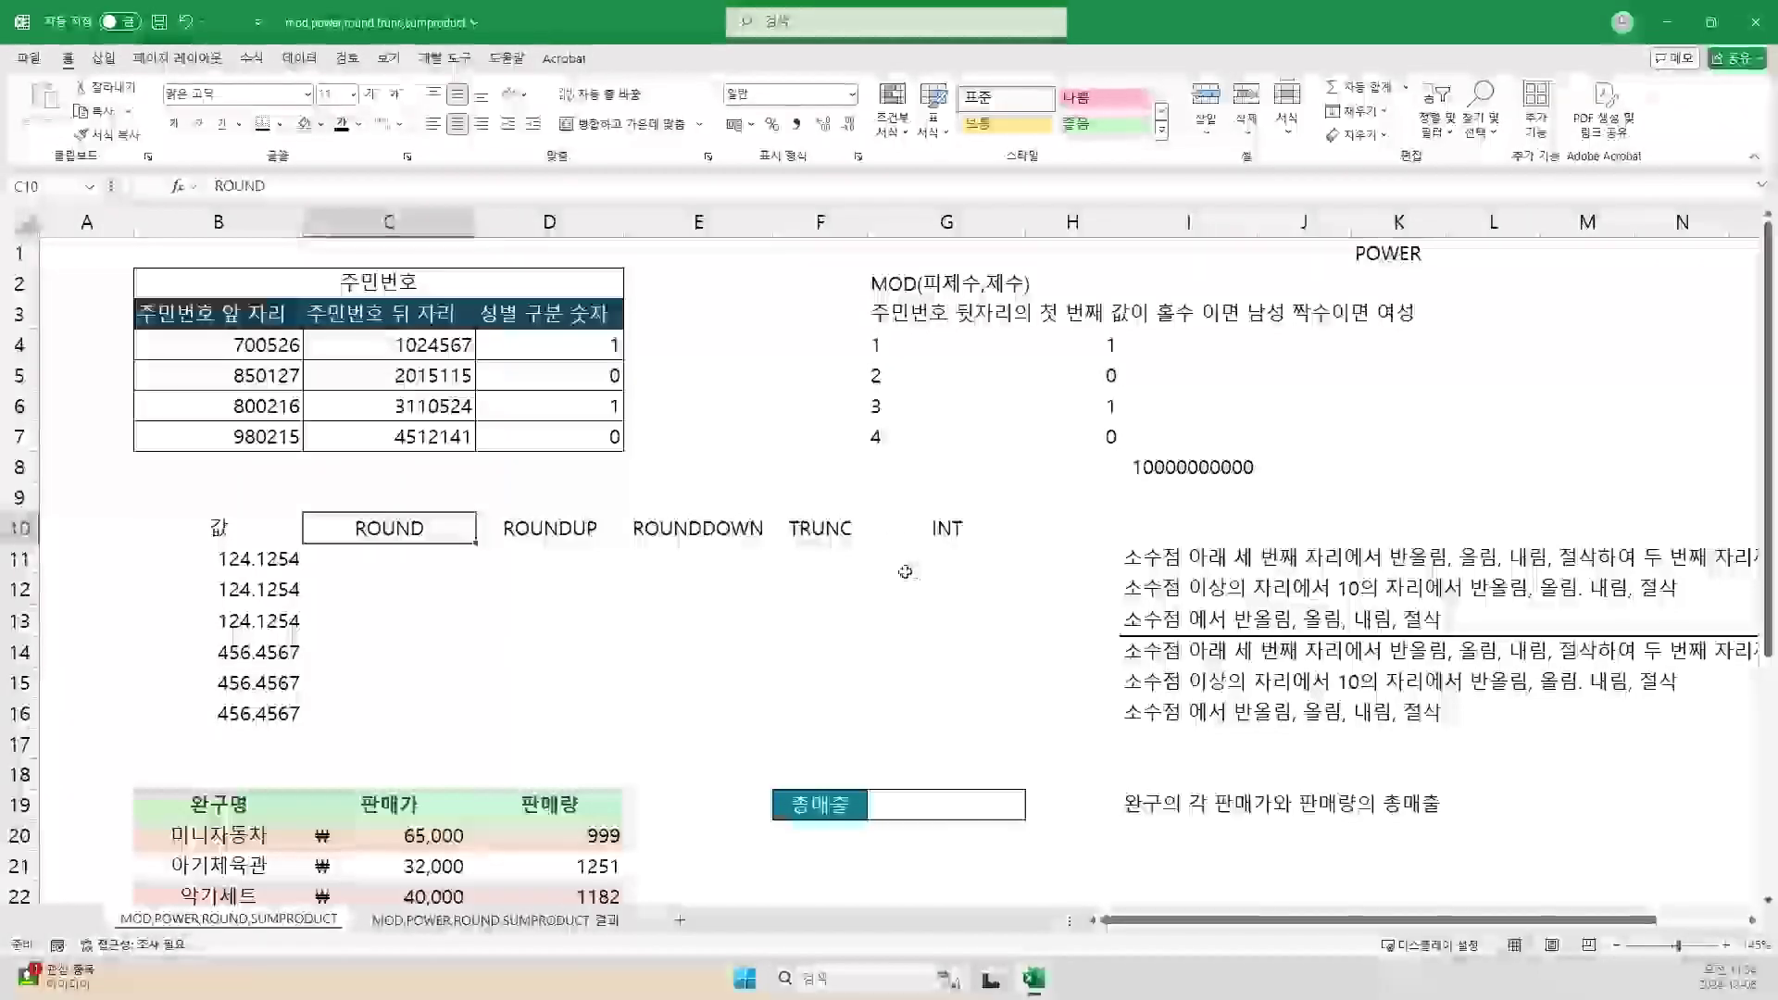
Step: Enter a ROUND formula in C11 that rounds B11 to 2 decimal digits
left_click(364, 562)
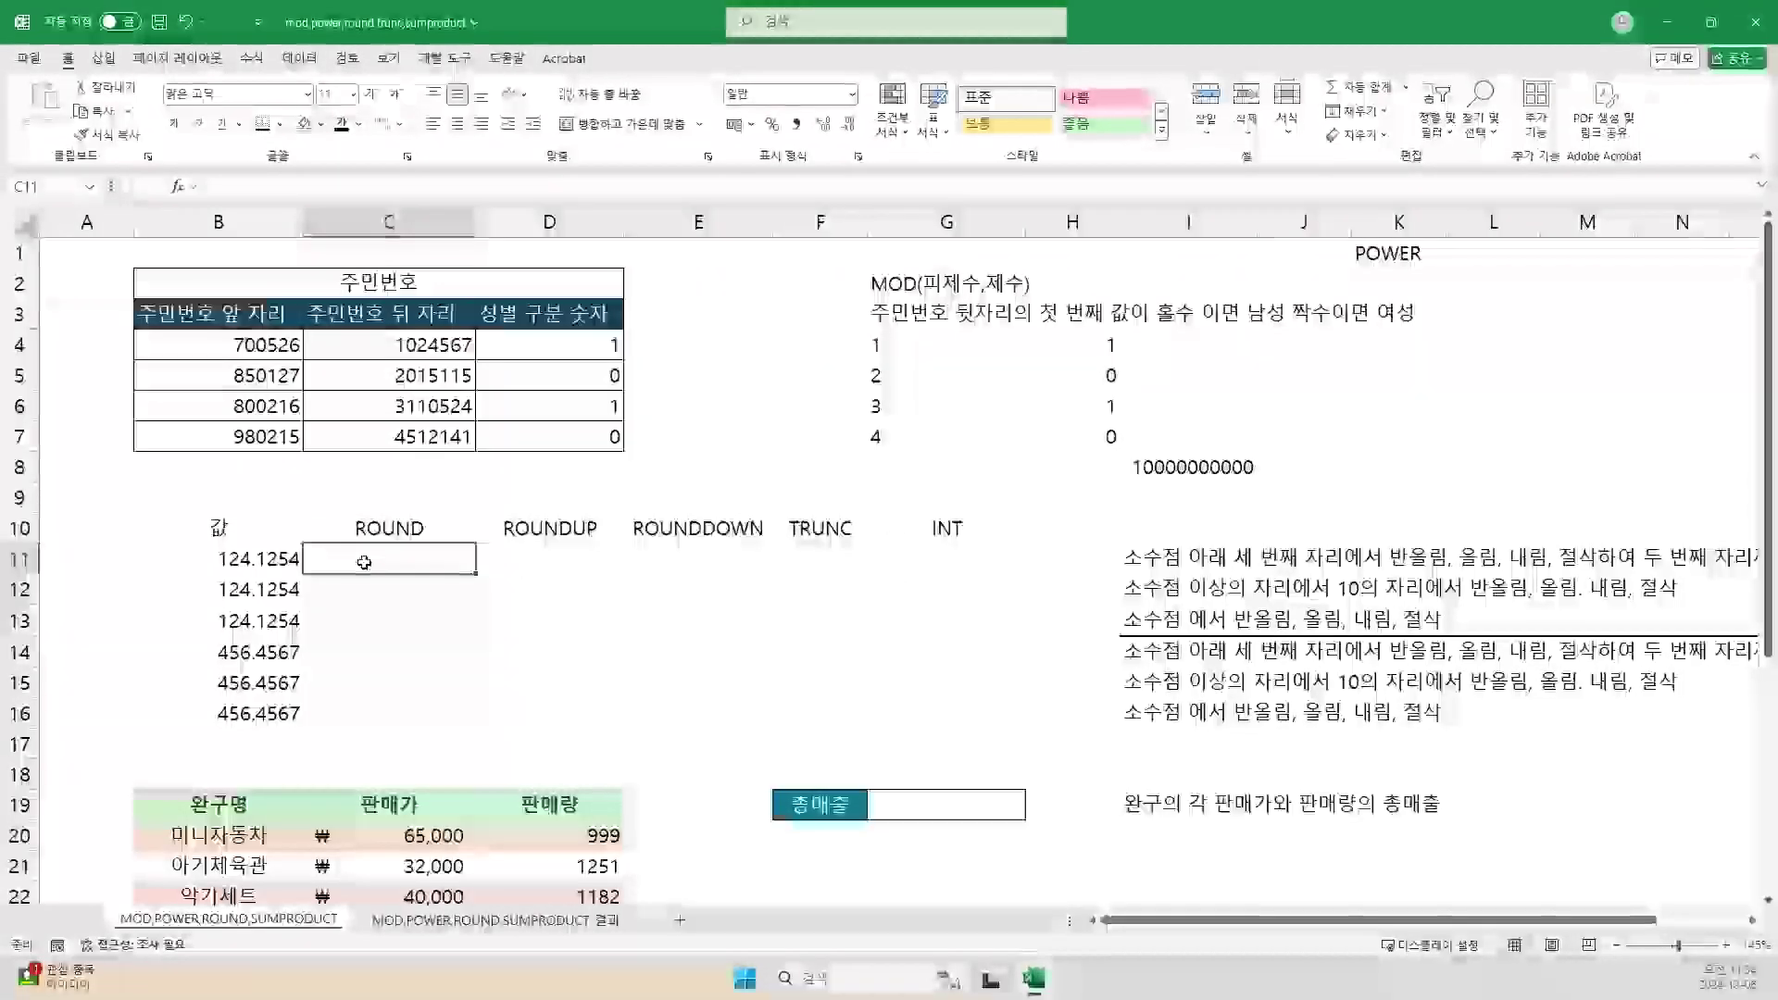
type("=ROUND(")
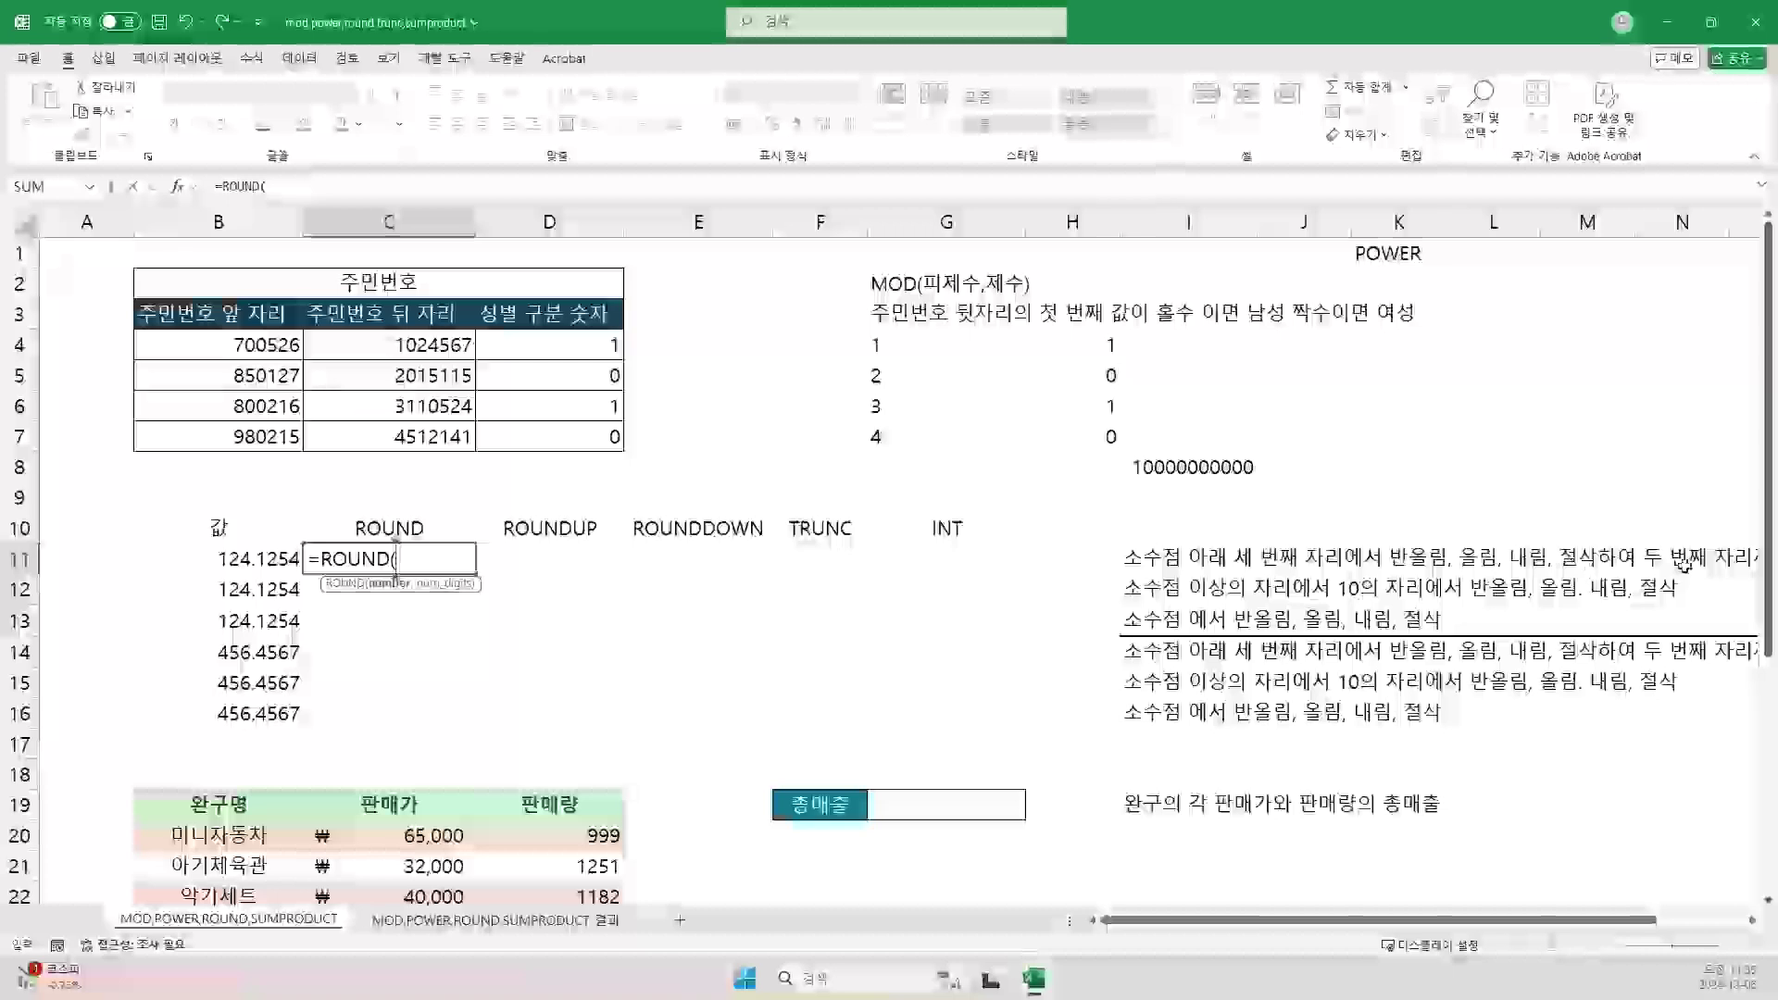
left_click(267, 568)
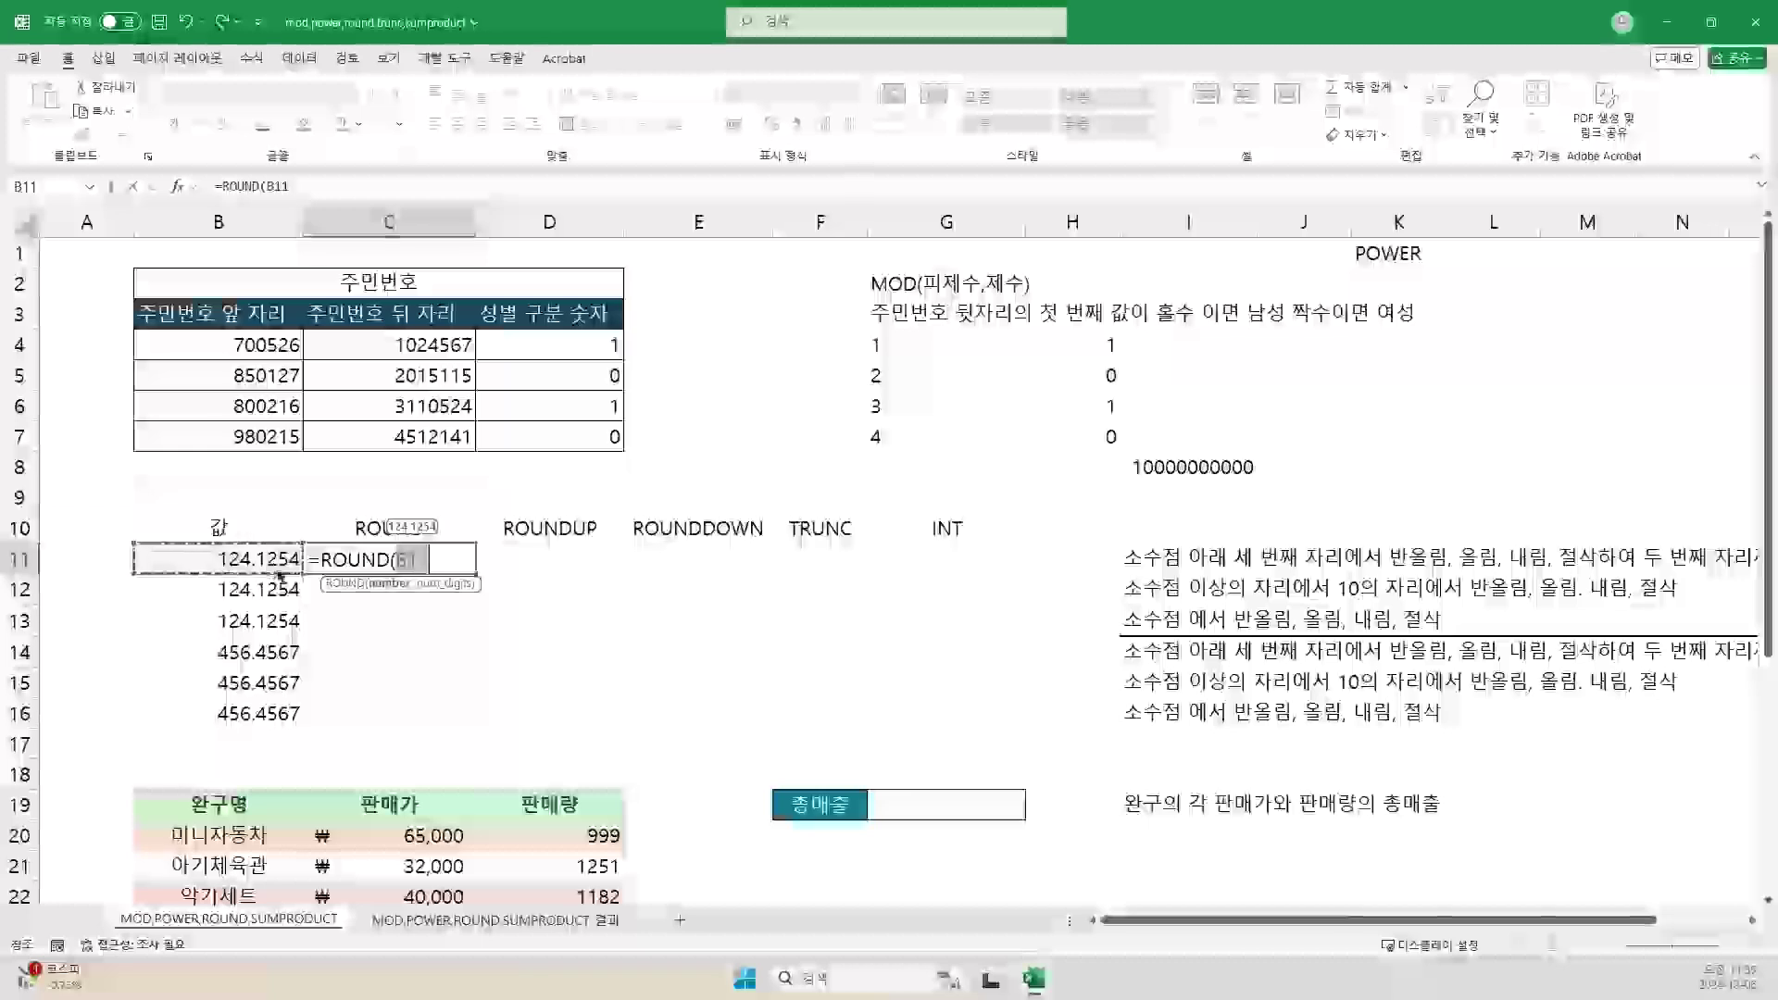
type(",")
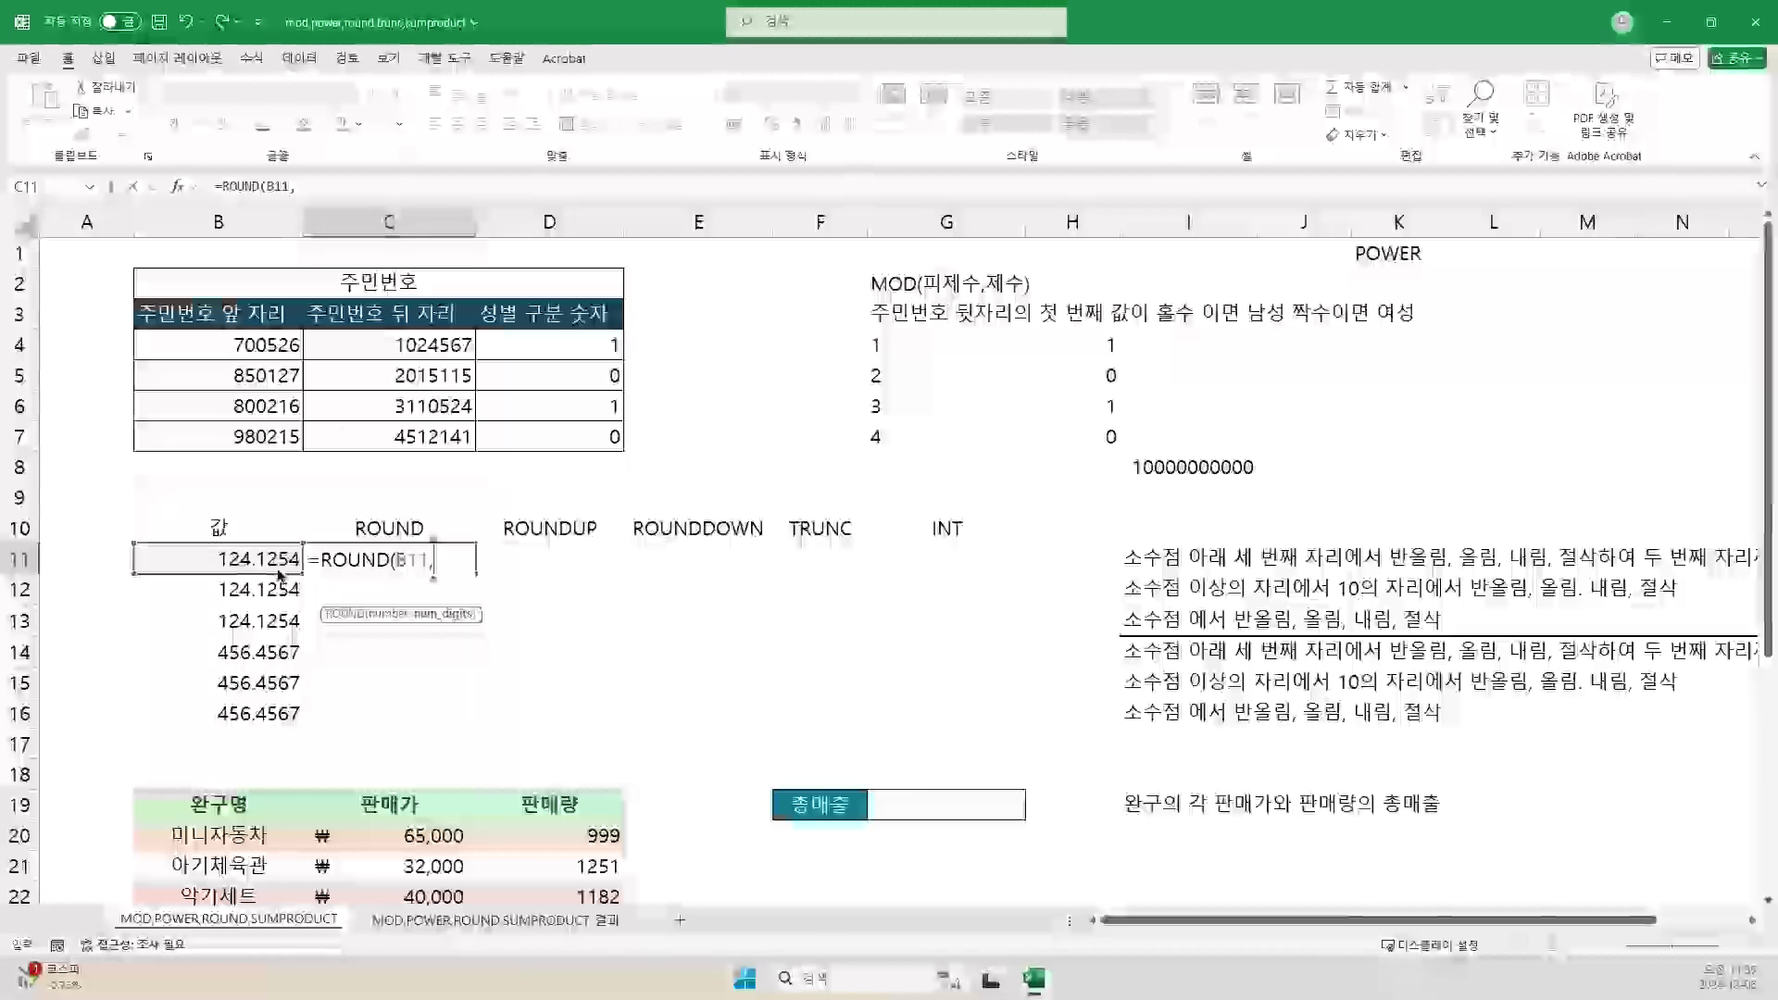
left_click(179, 187)
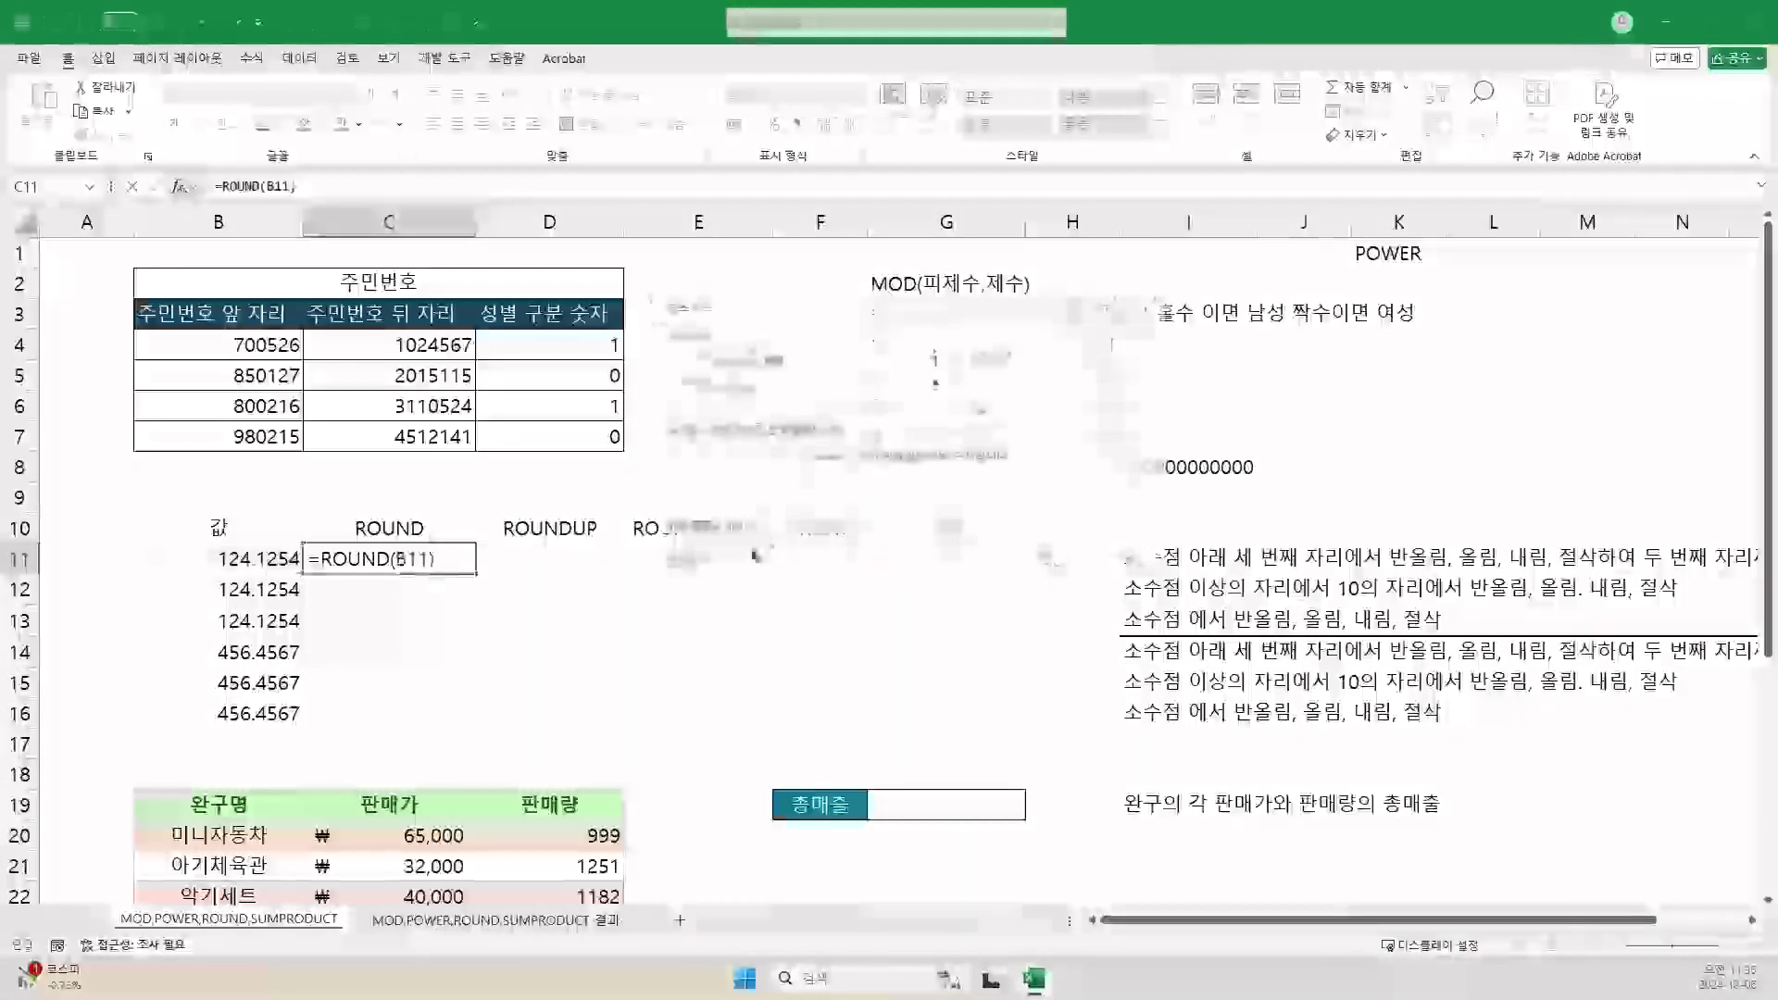
left_click(752, 380)
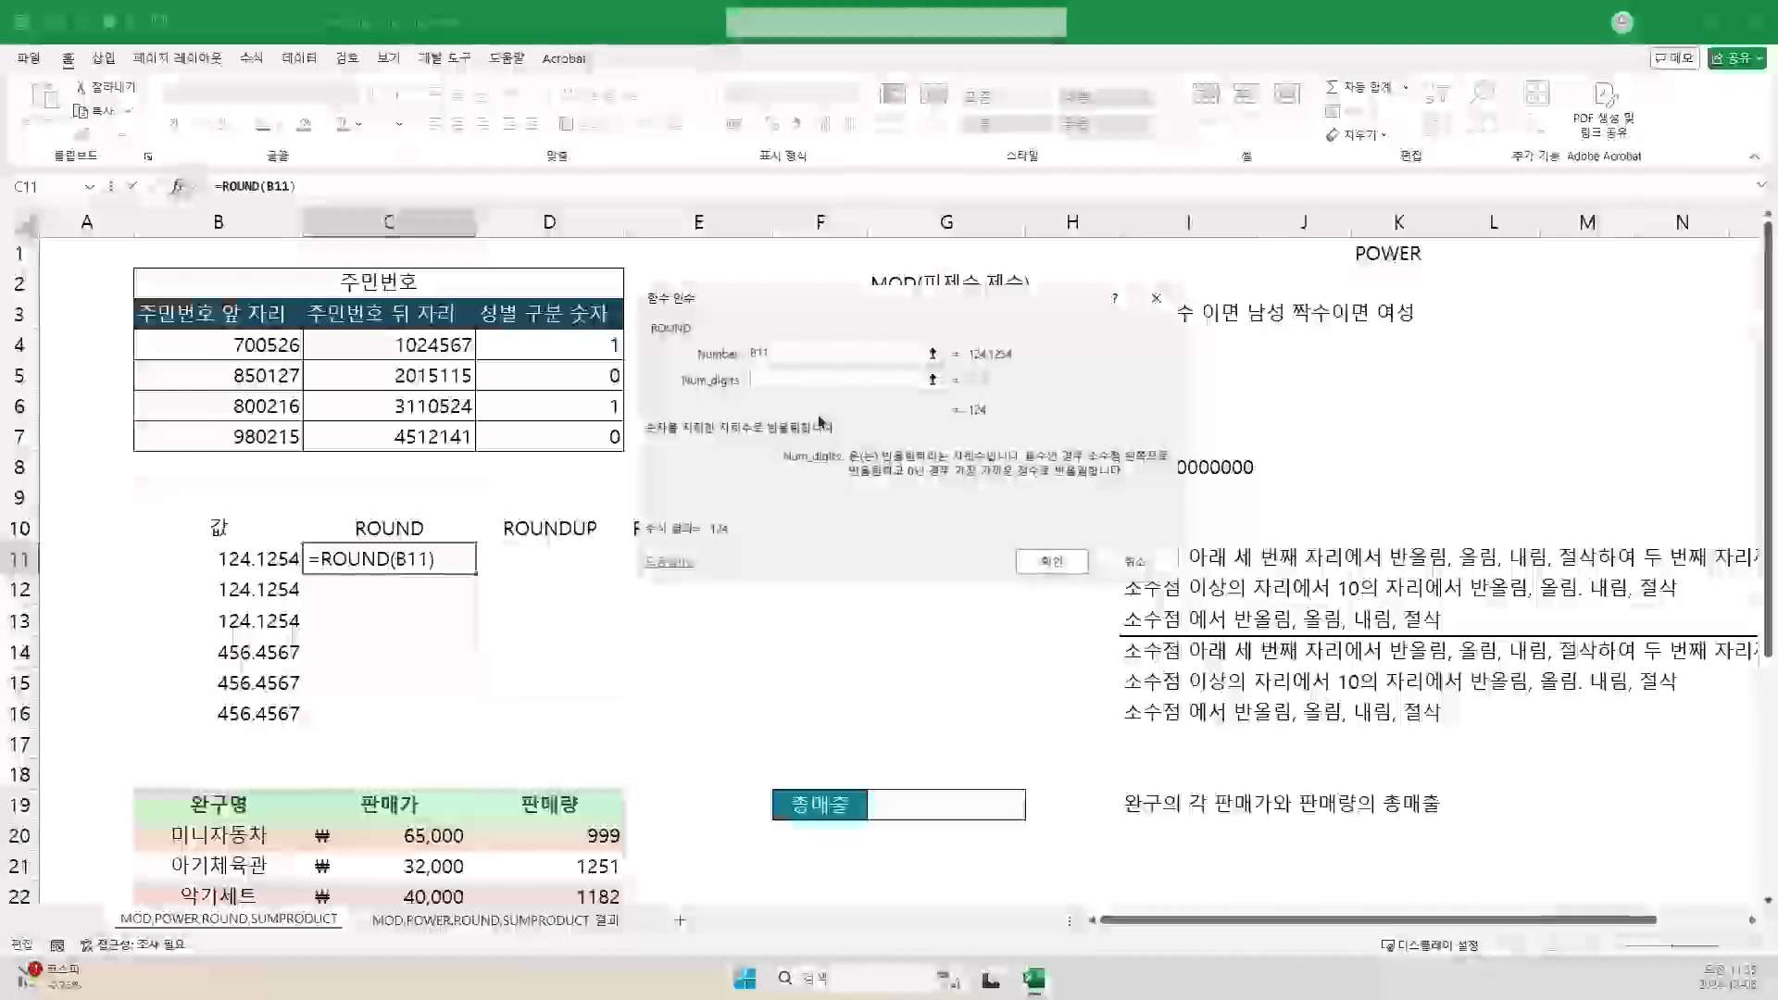
type("2")
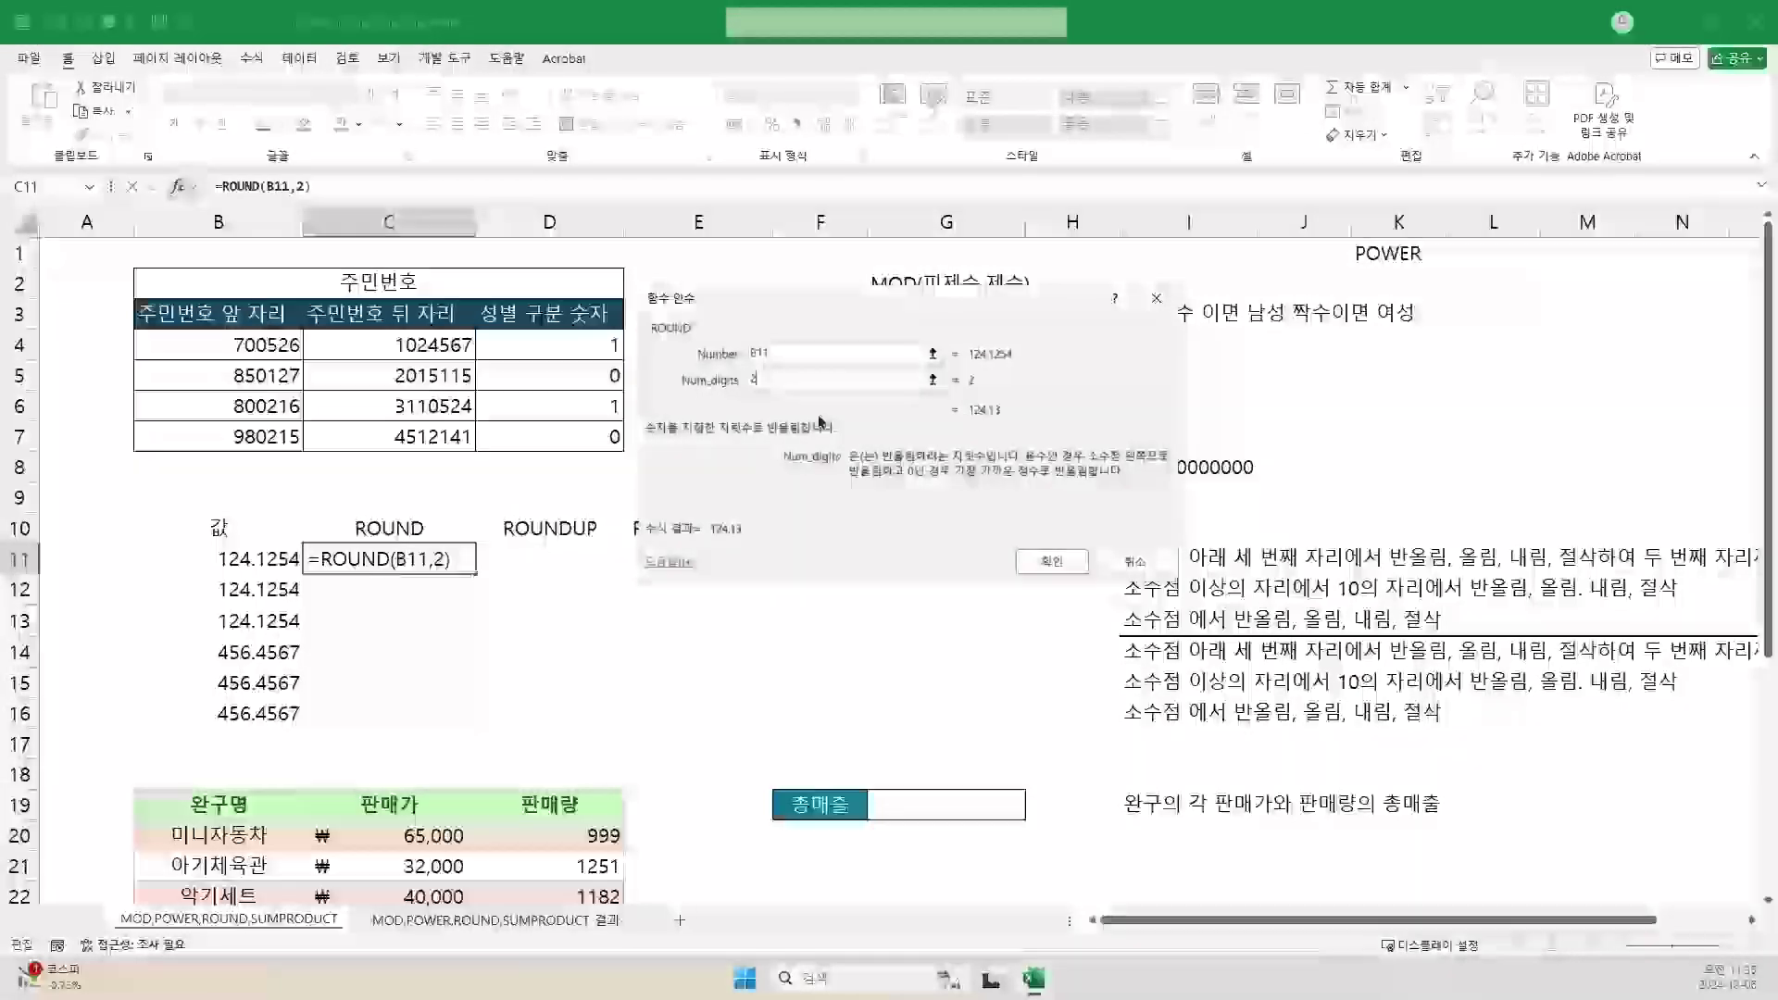
left_click(1046, 562)
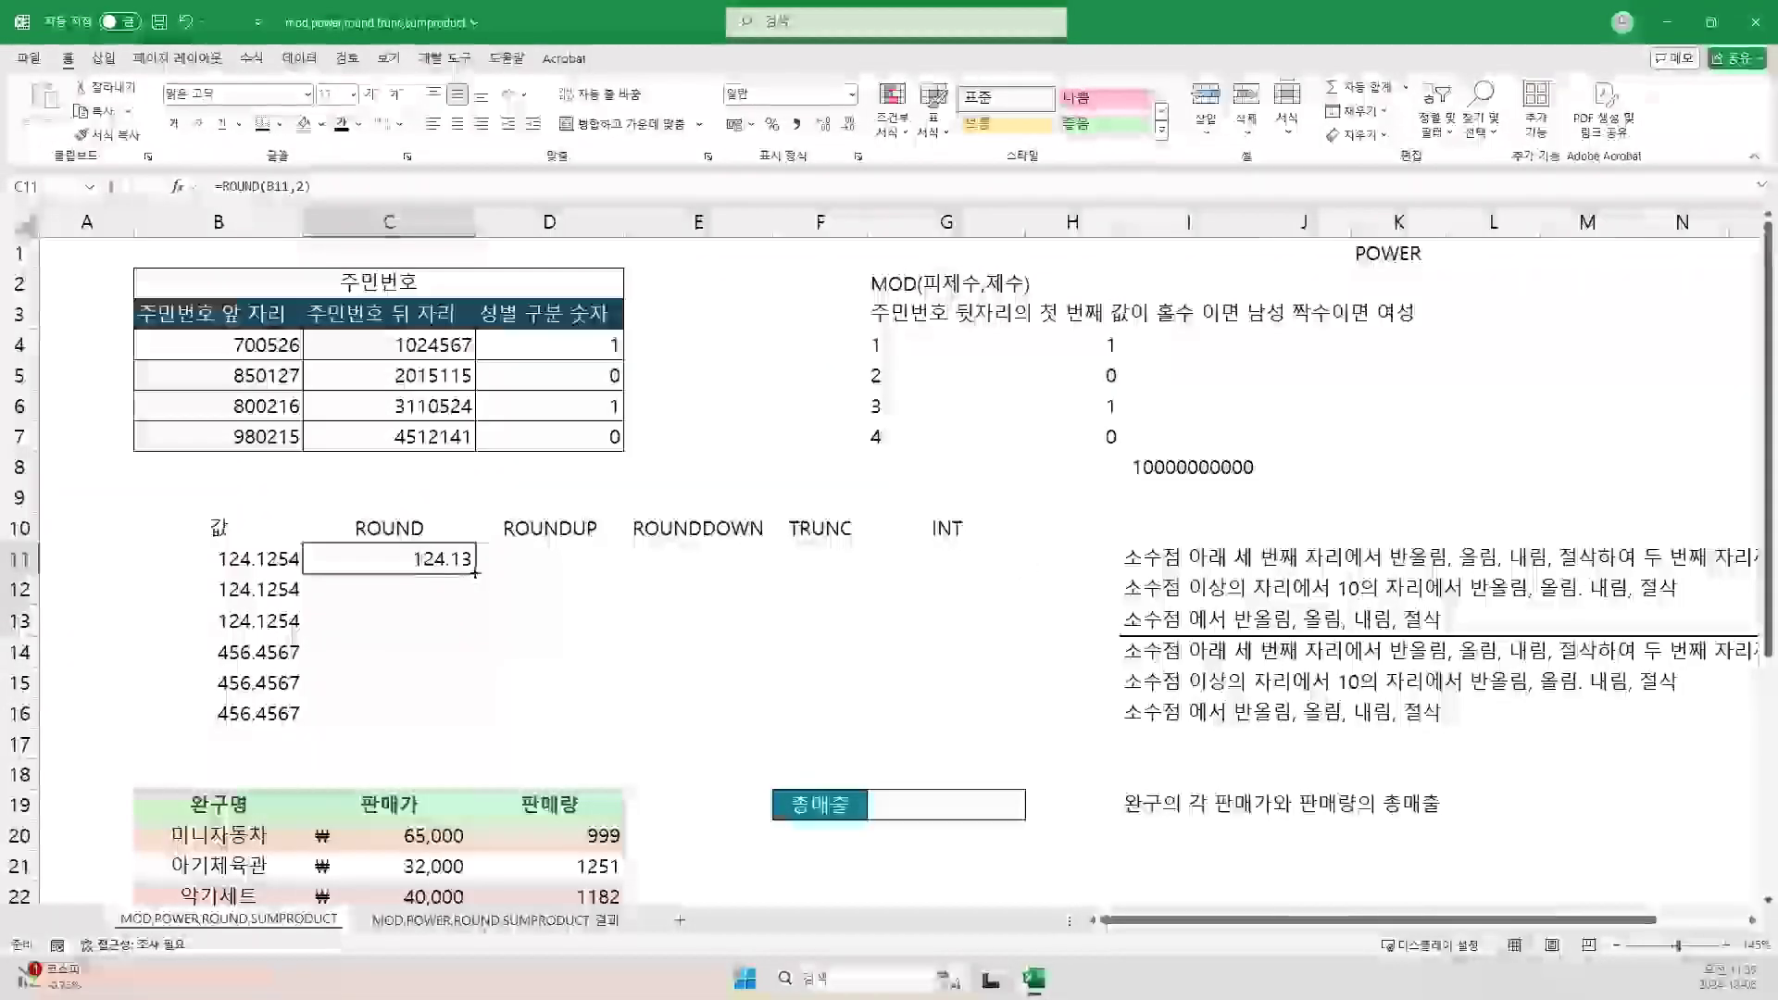
Step: Change the source value in B11 of the rounding table to 124.1234
left_click(523, 558)
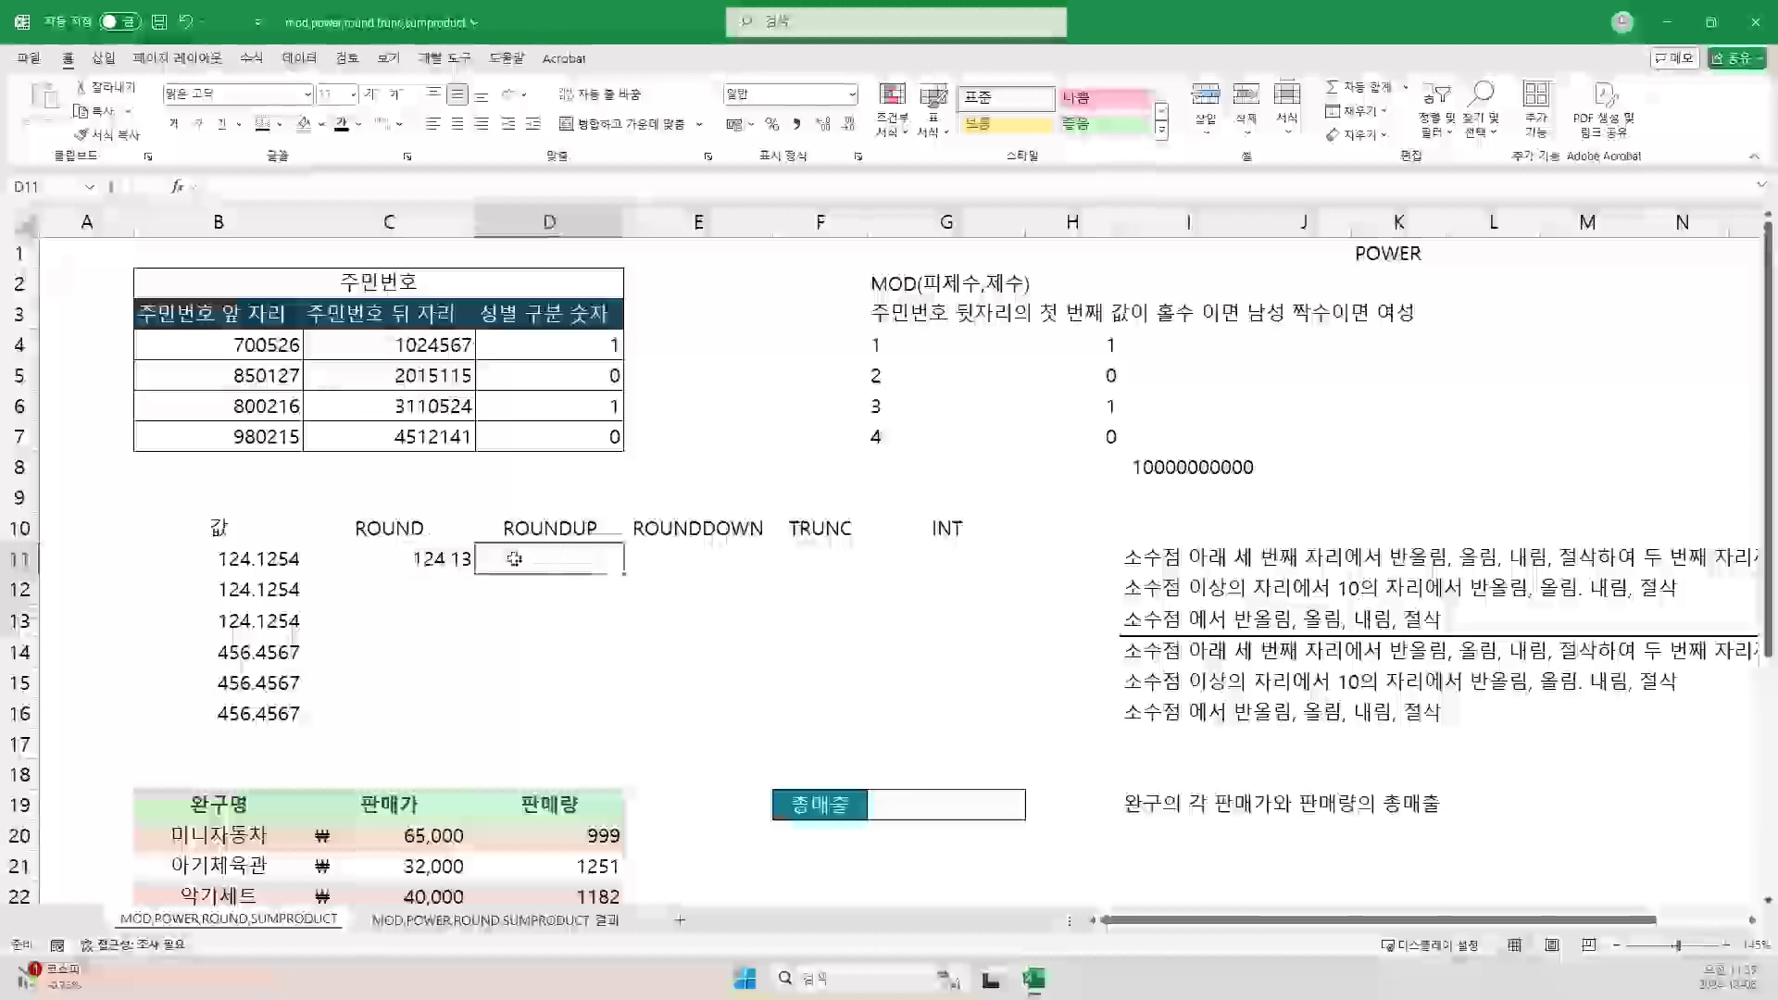
left_click(435, 560)
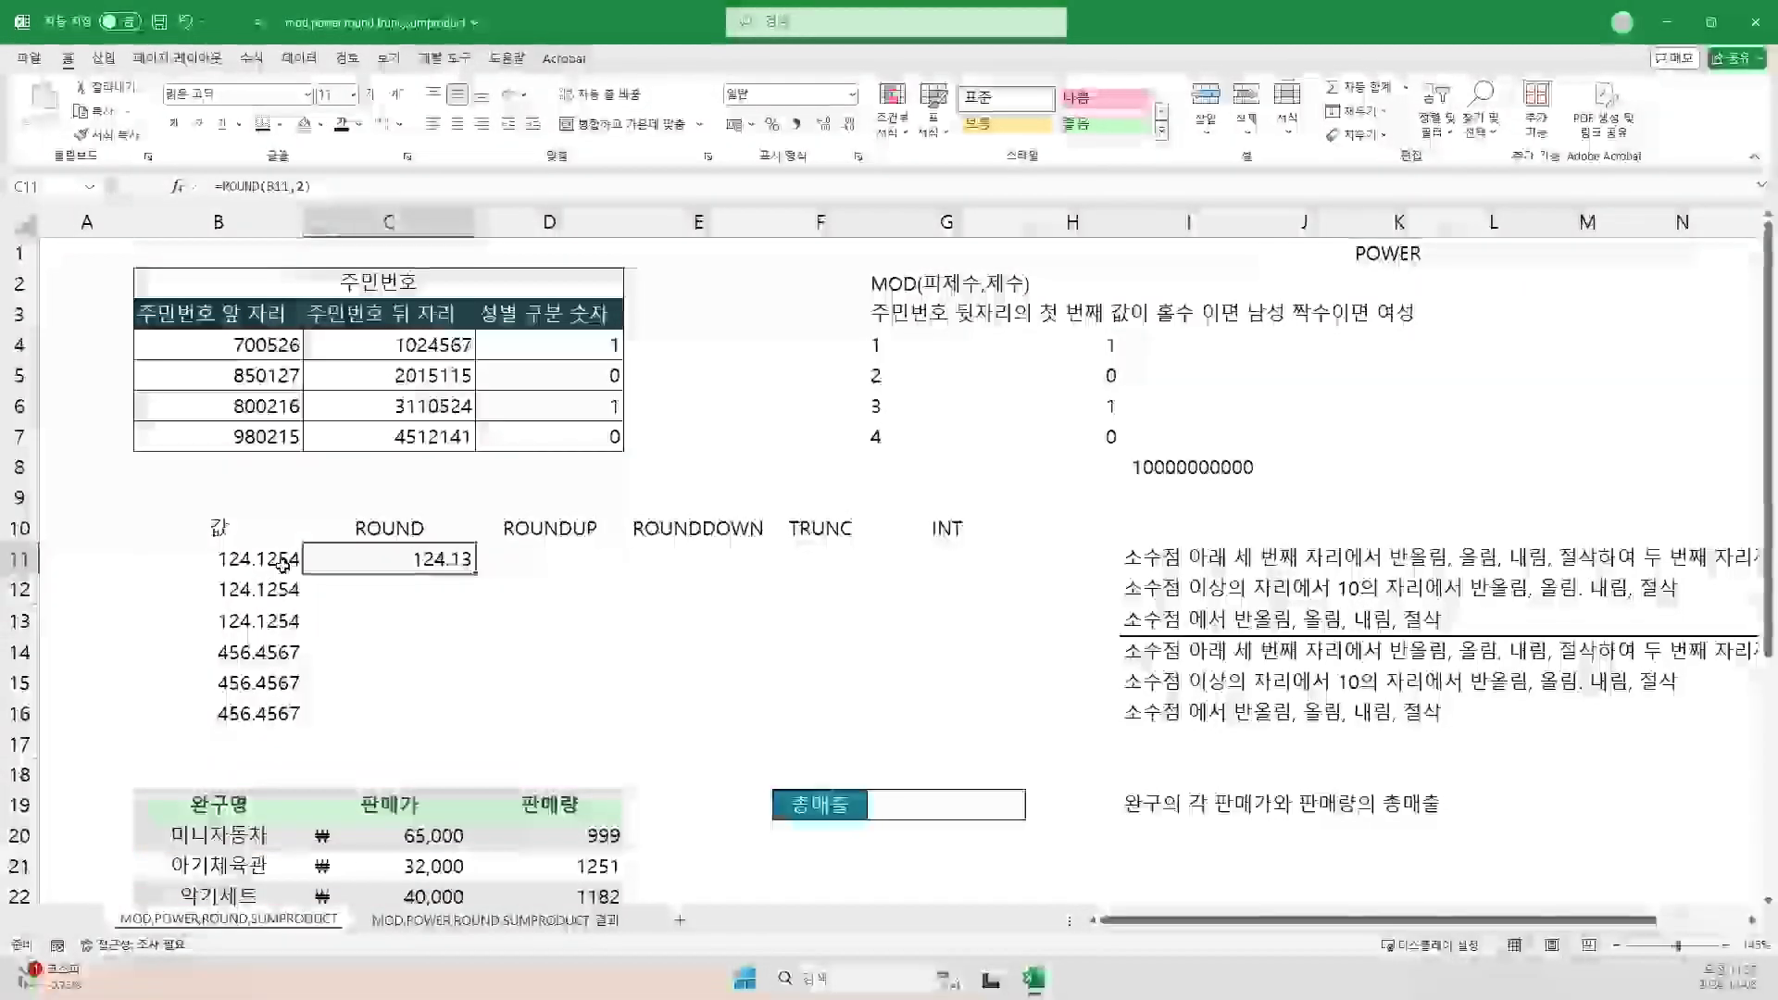
left_click(282, 563)
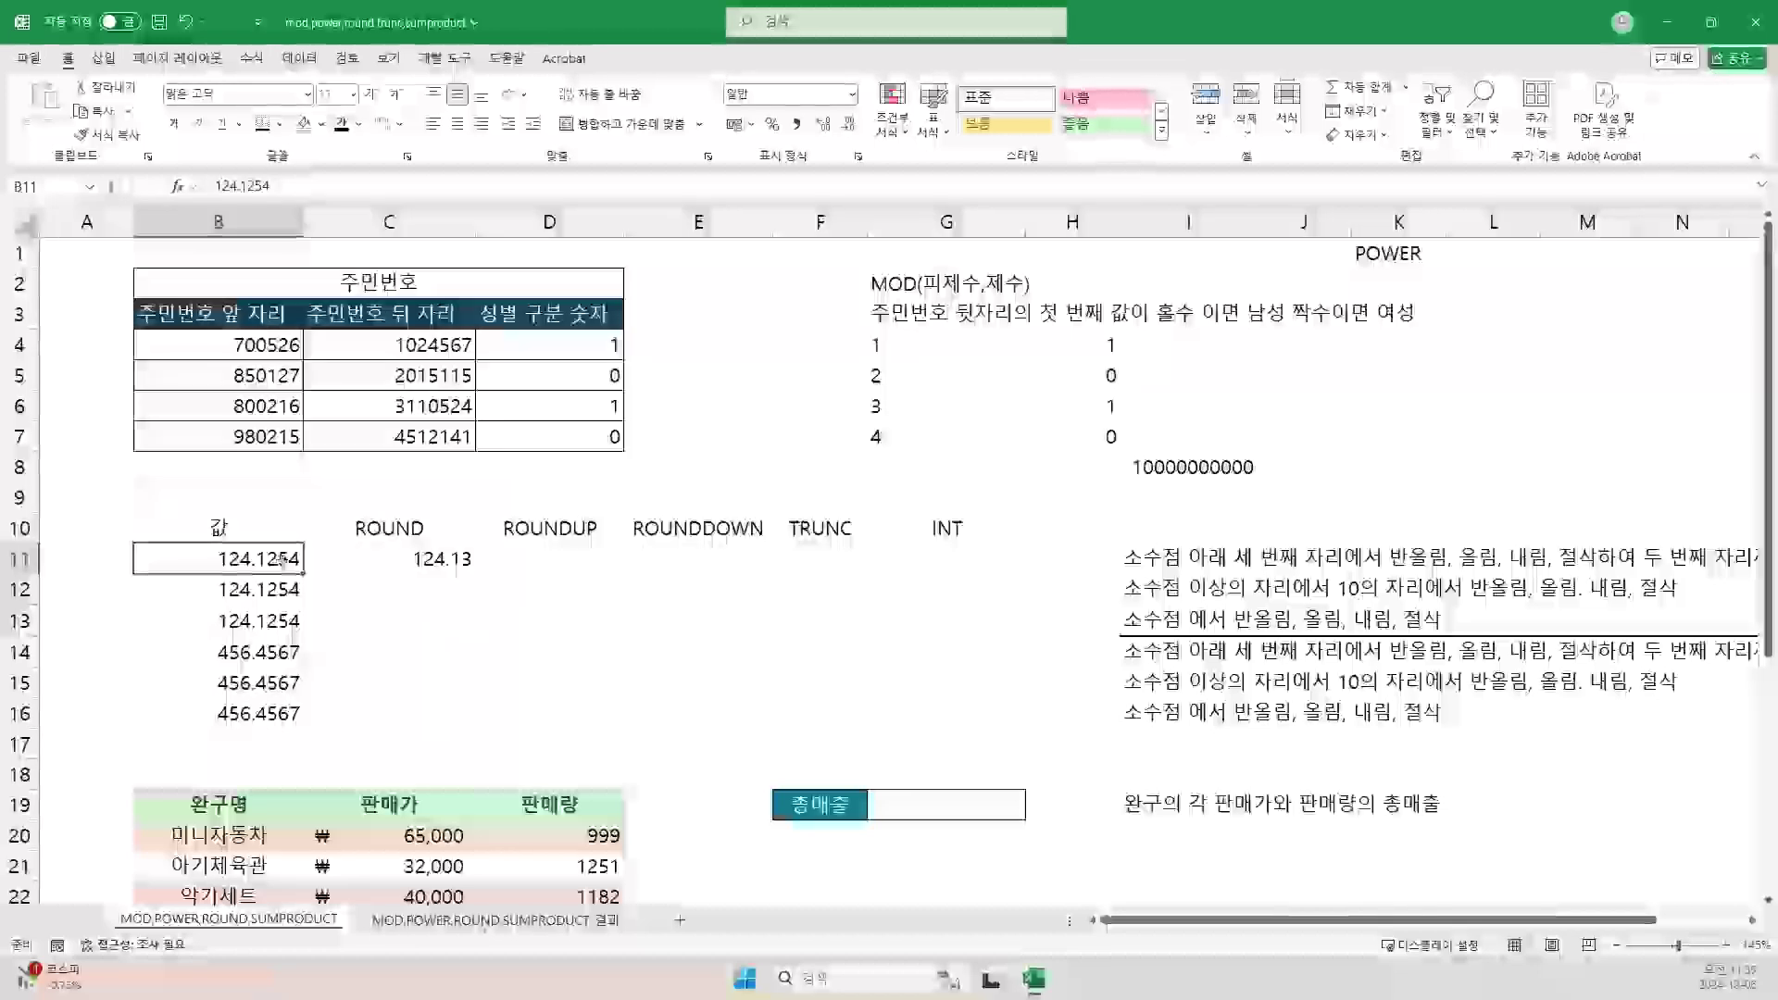
double_click(282, 561)
key("BackSpace")
type("3")
key("Return")
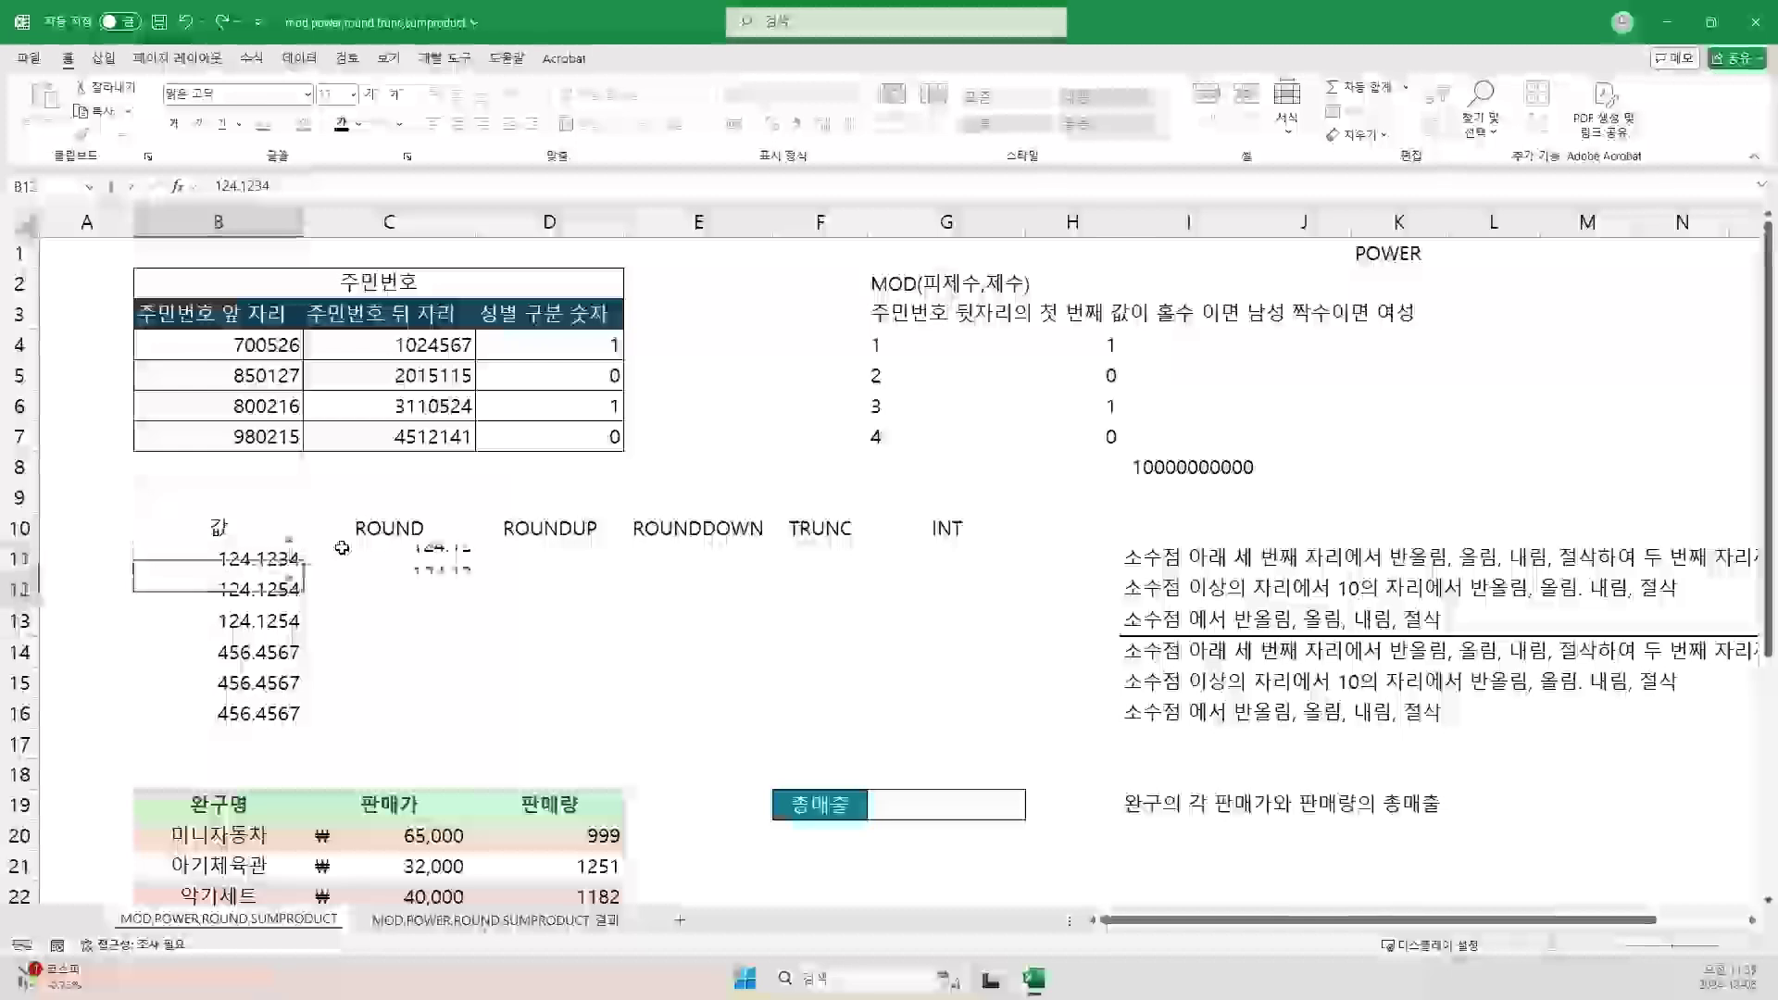
Step: Change the values in B12 and B13 to 124.1234 as well
double_click(280, 589)
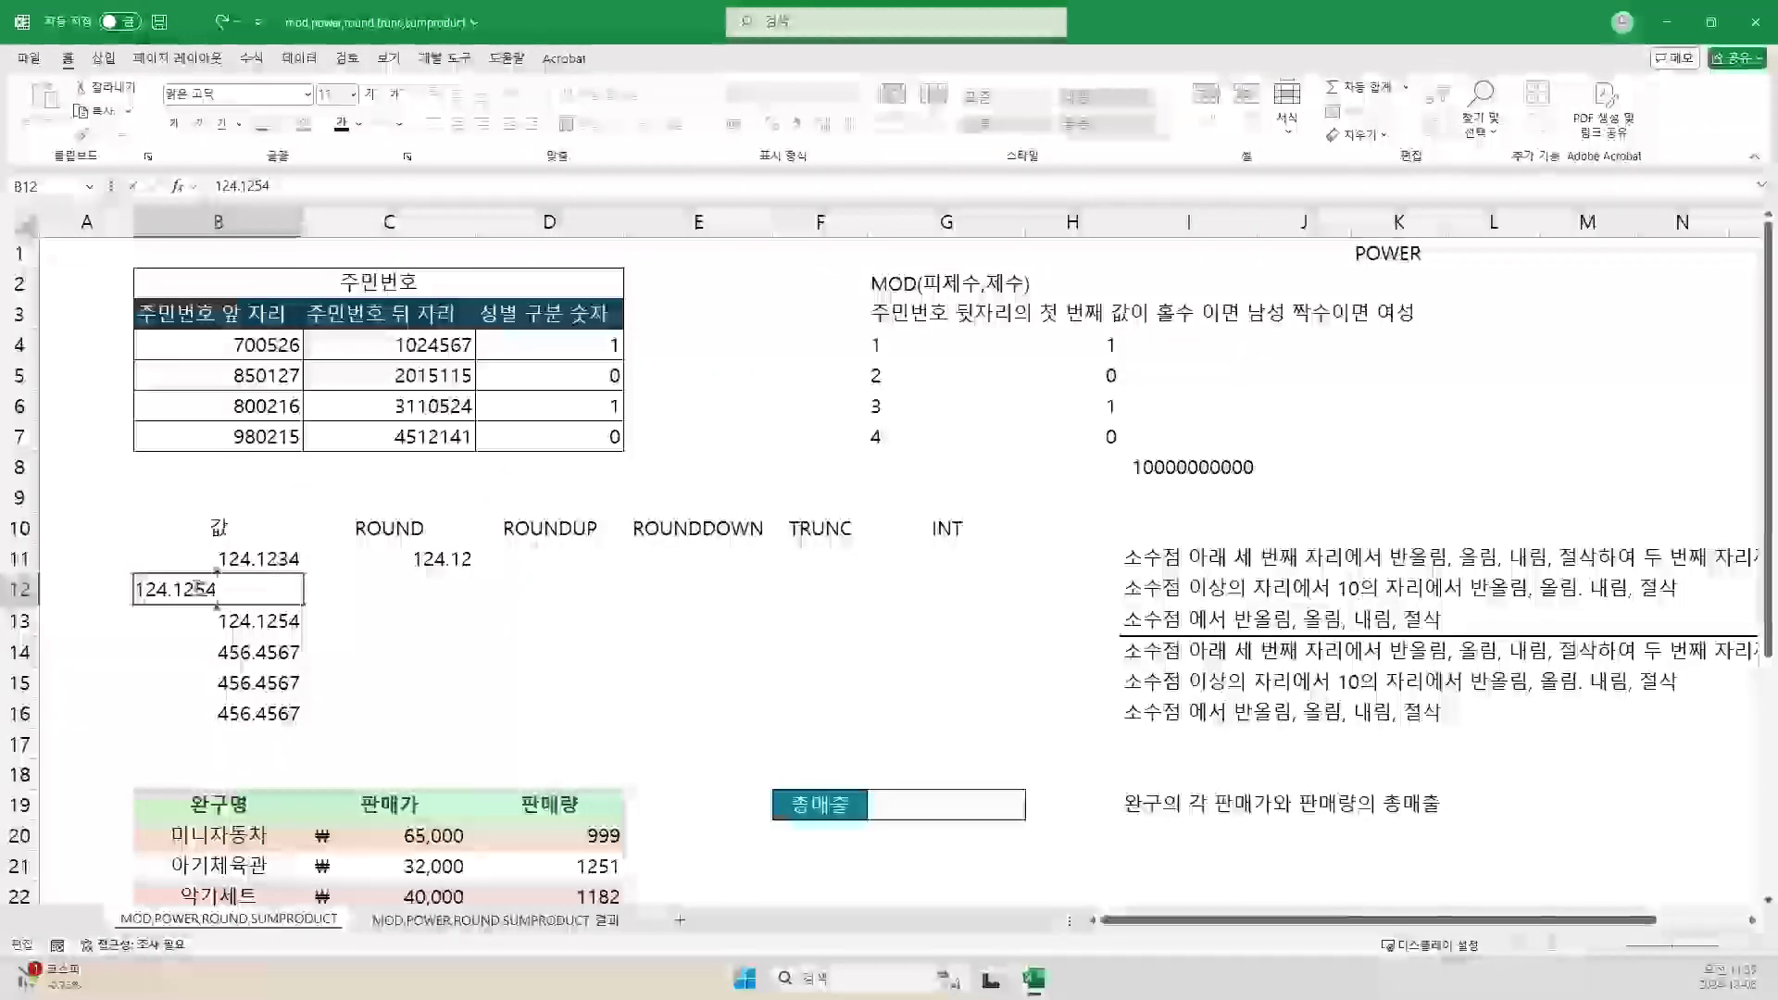
key("BackSpace")
type("3")
key("Return")
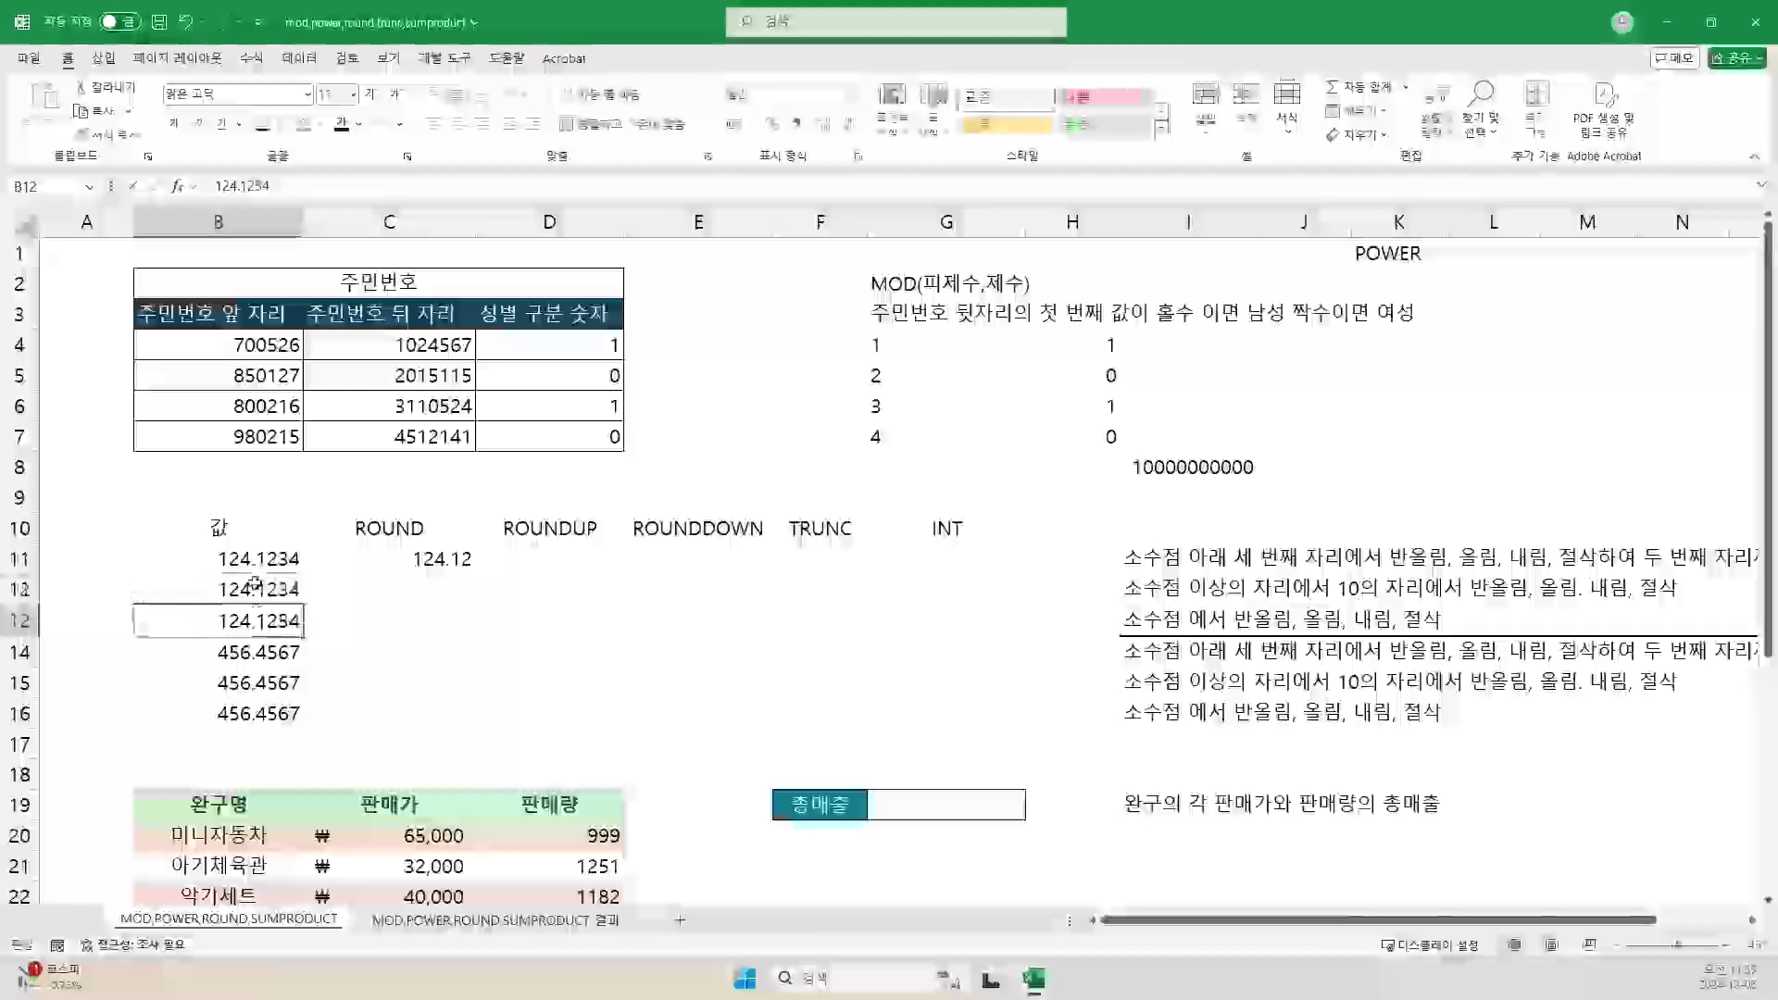
double_click(257, 628)
left_click(207, 620)
key("BackSpace")
type("3")
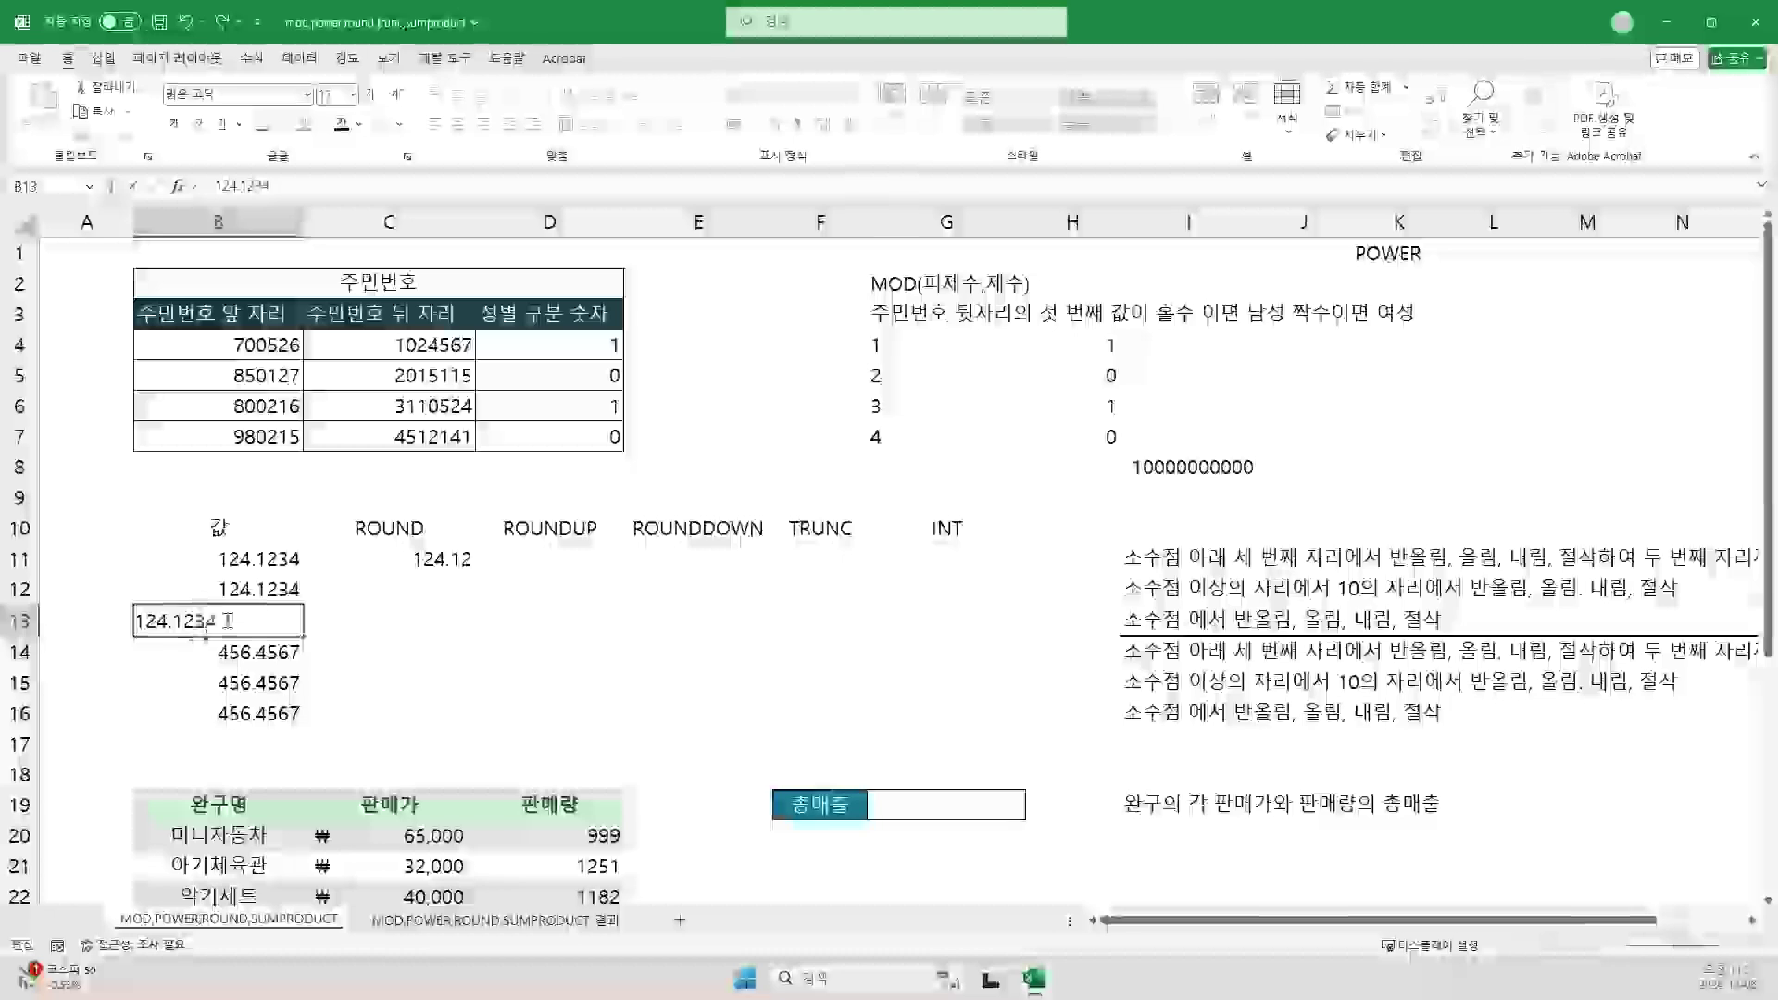
key("Return")
Step: Check the rounding table on the result sheet, return to the practice sheet and inspect the ROUND formula in C11
left_click(454, 920)
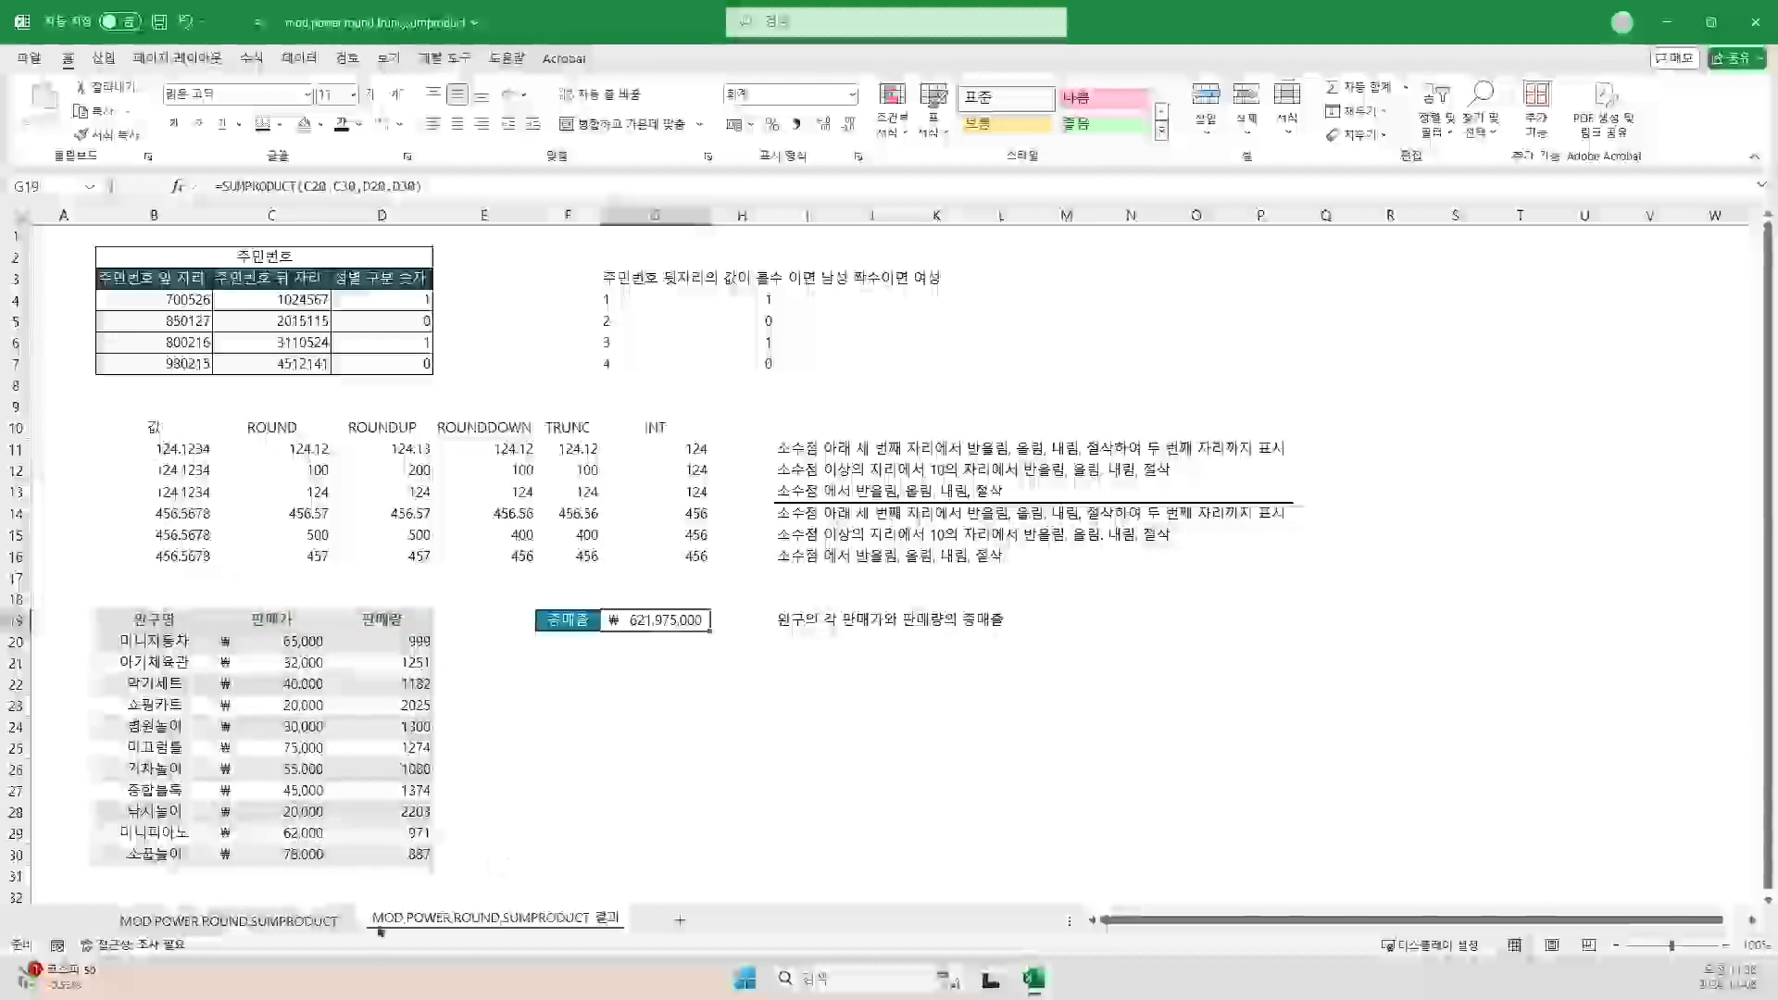
left_click(273, 921)
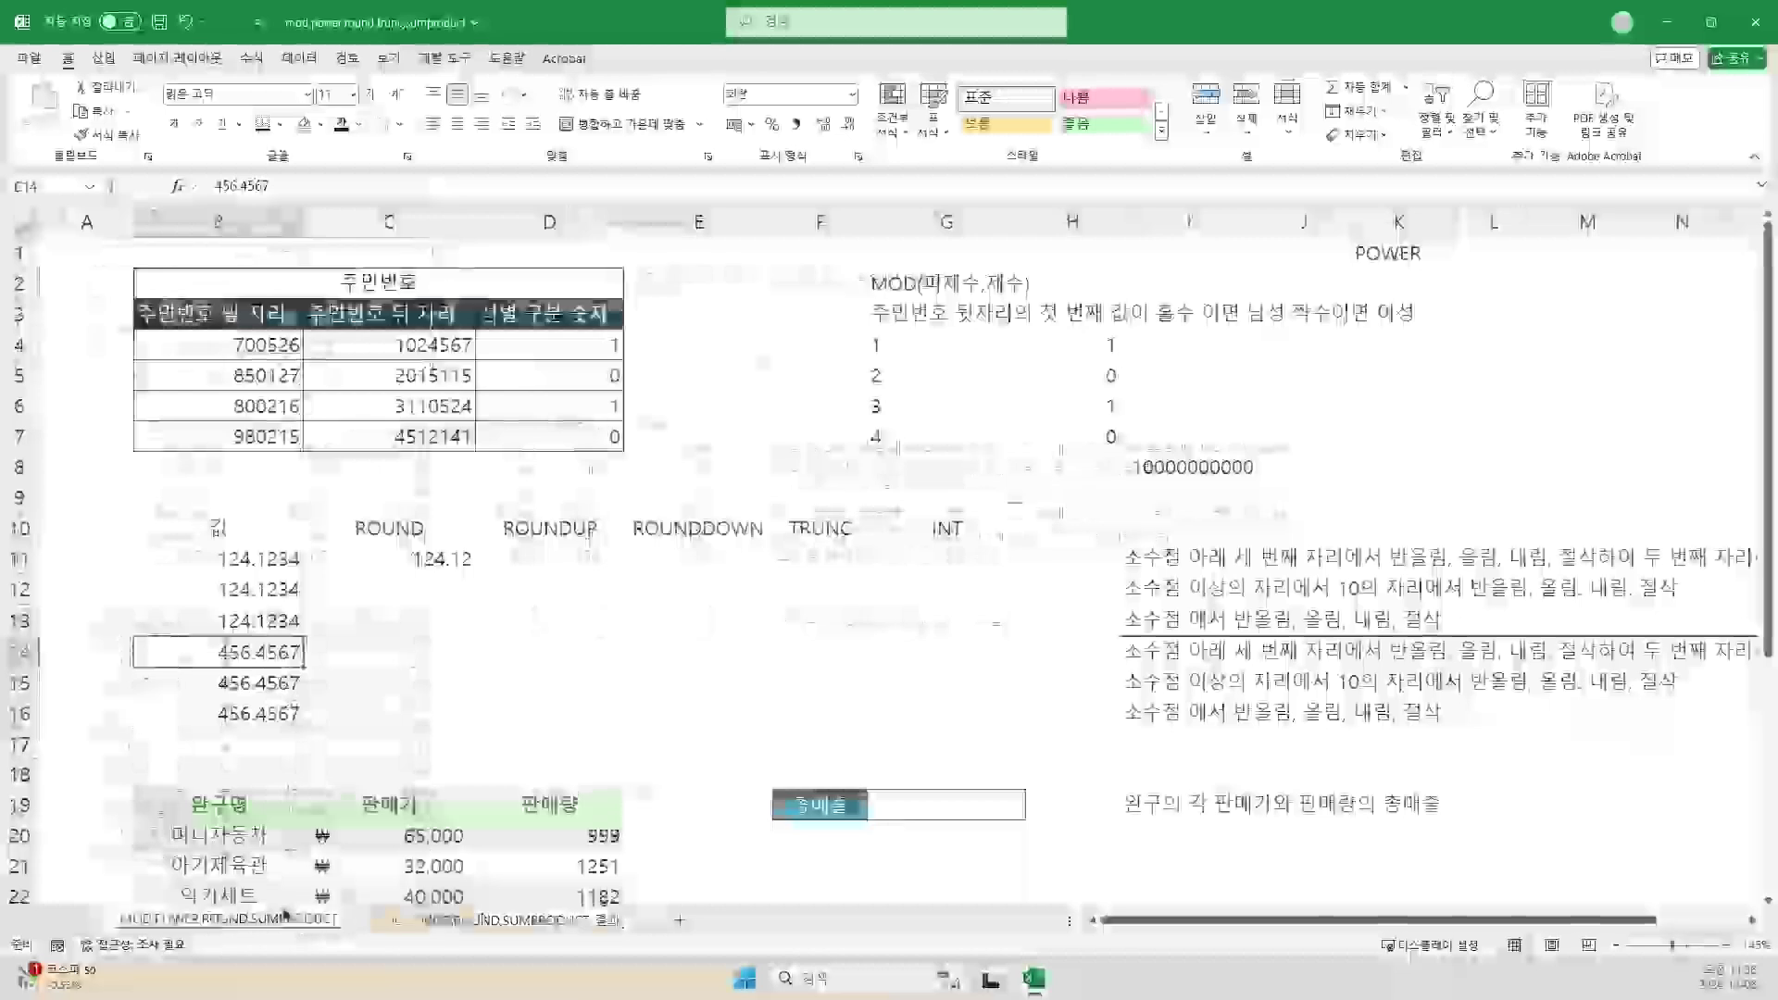
left_click(423, 559)
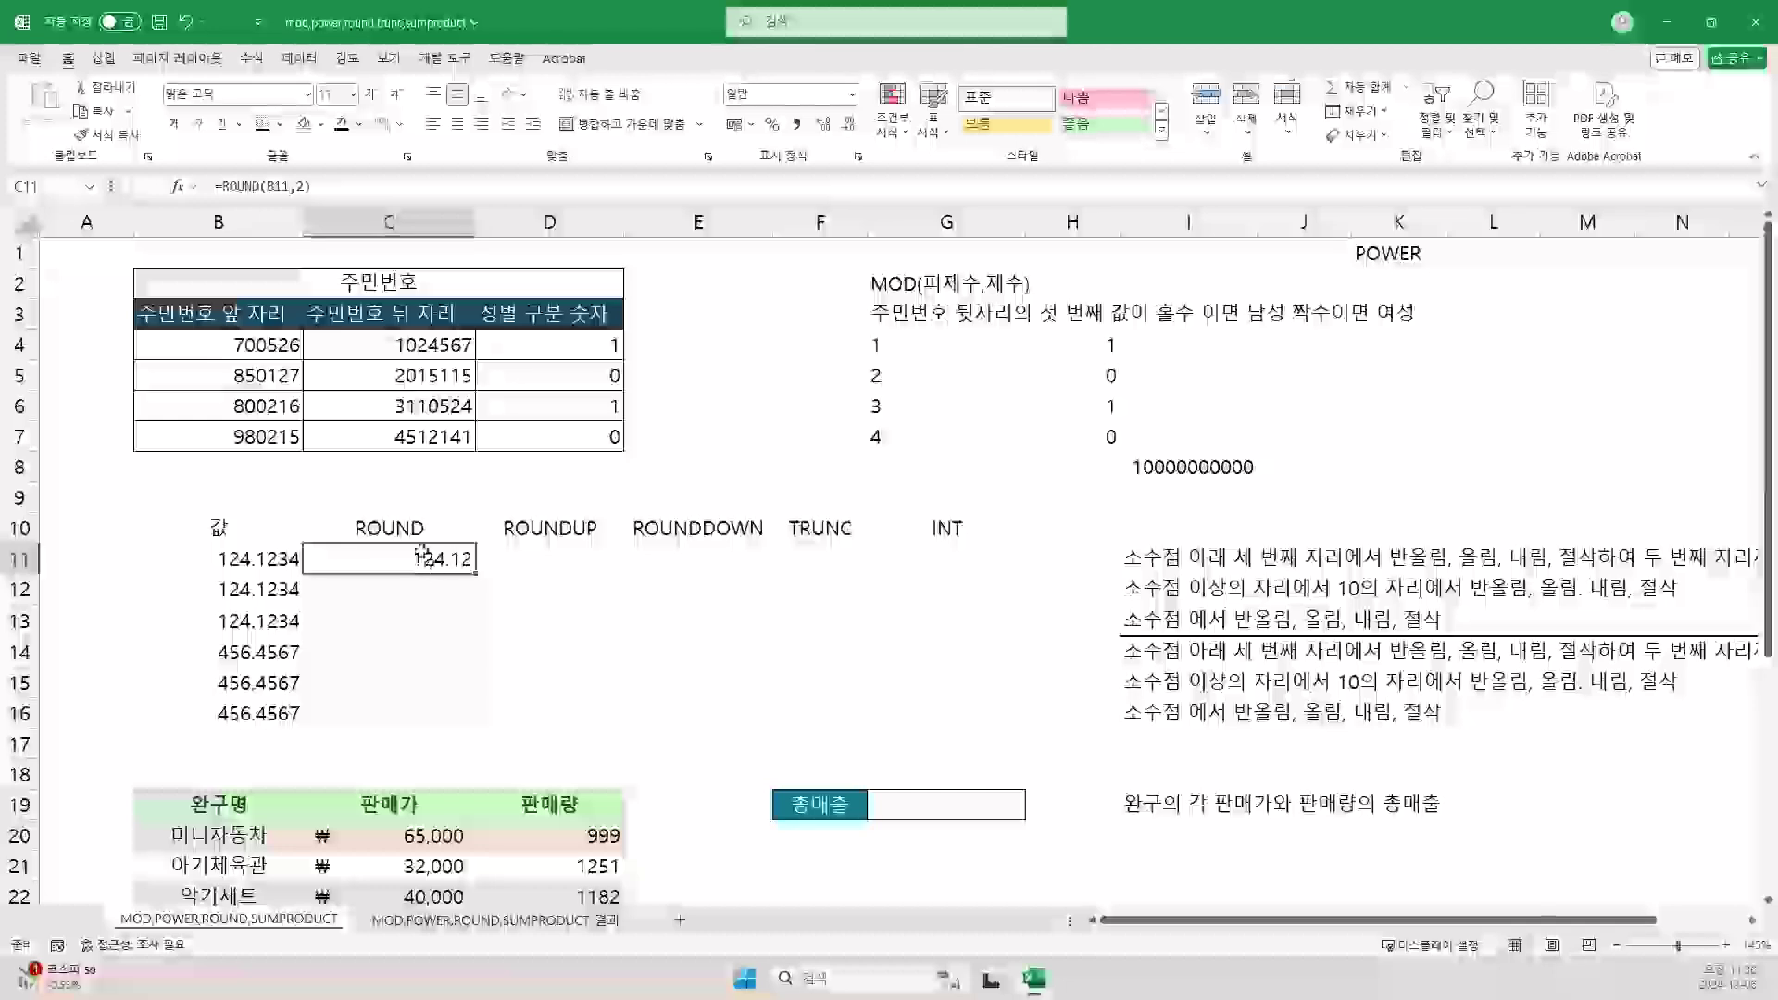
Step: Enter a ROUNDUP formula in D11 that rounds B11 up to 2 decimal digits
left_click(560, 558)
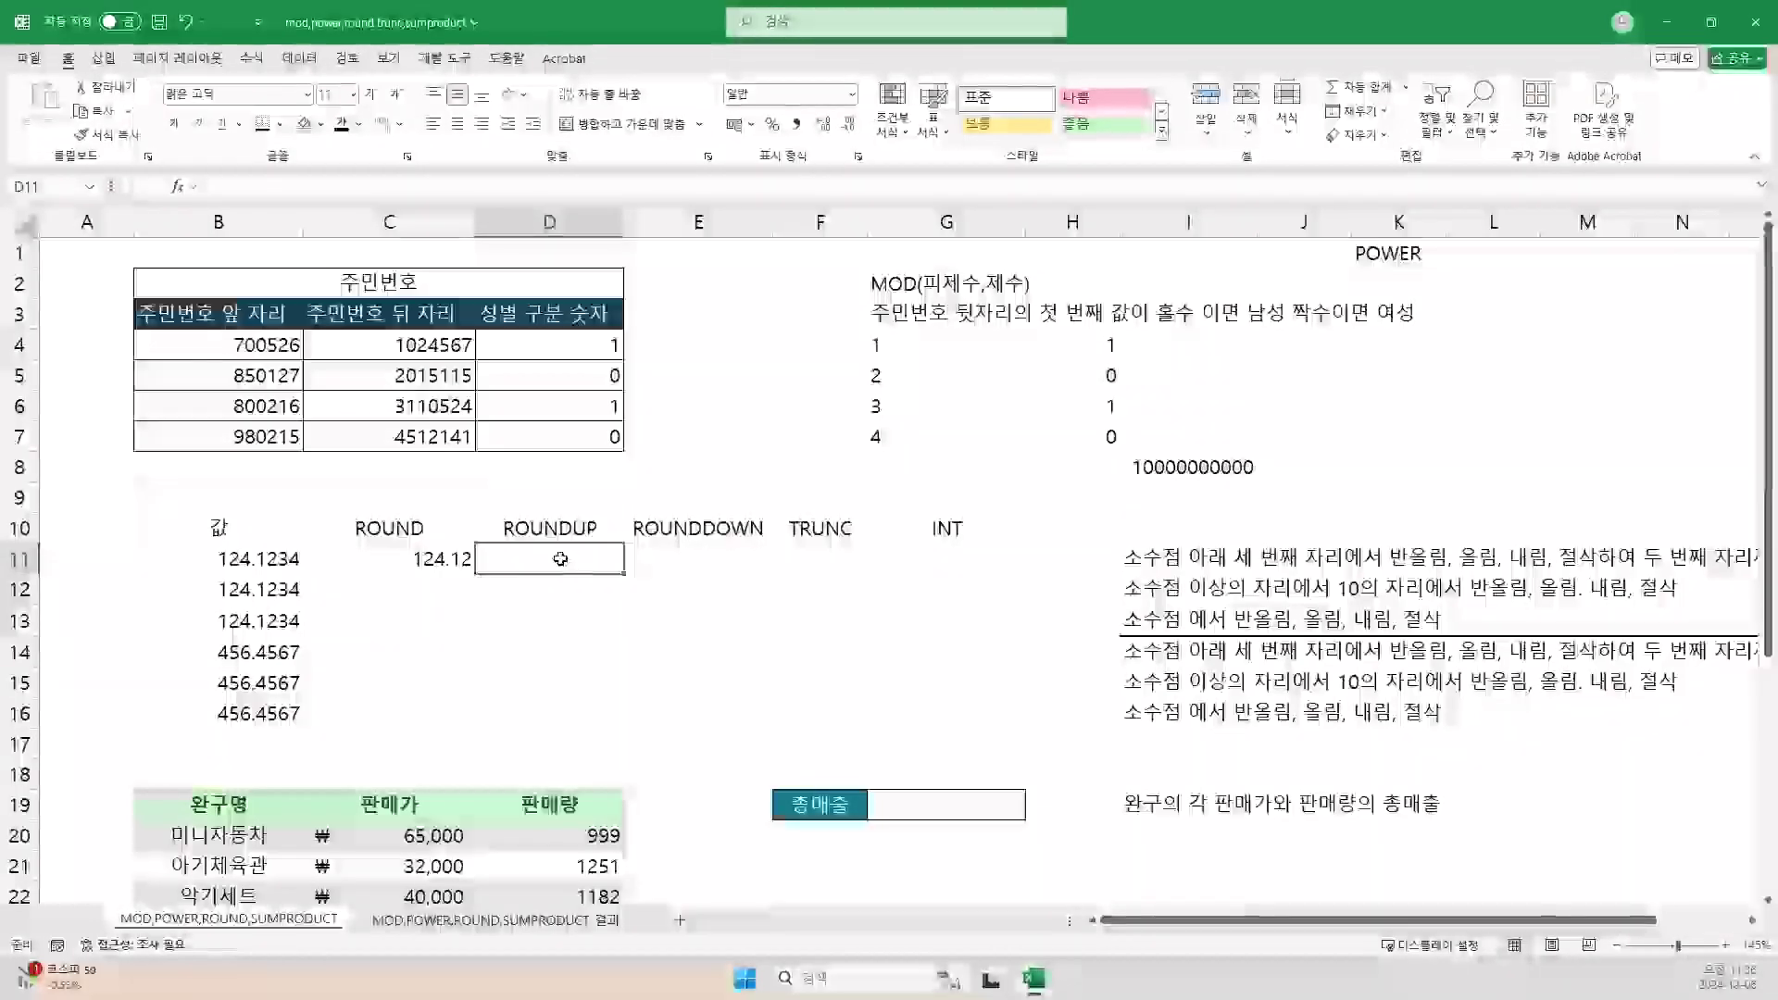
type("=ROUND")
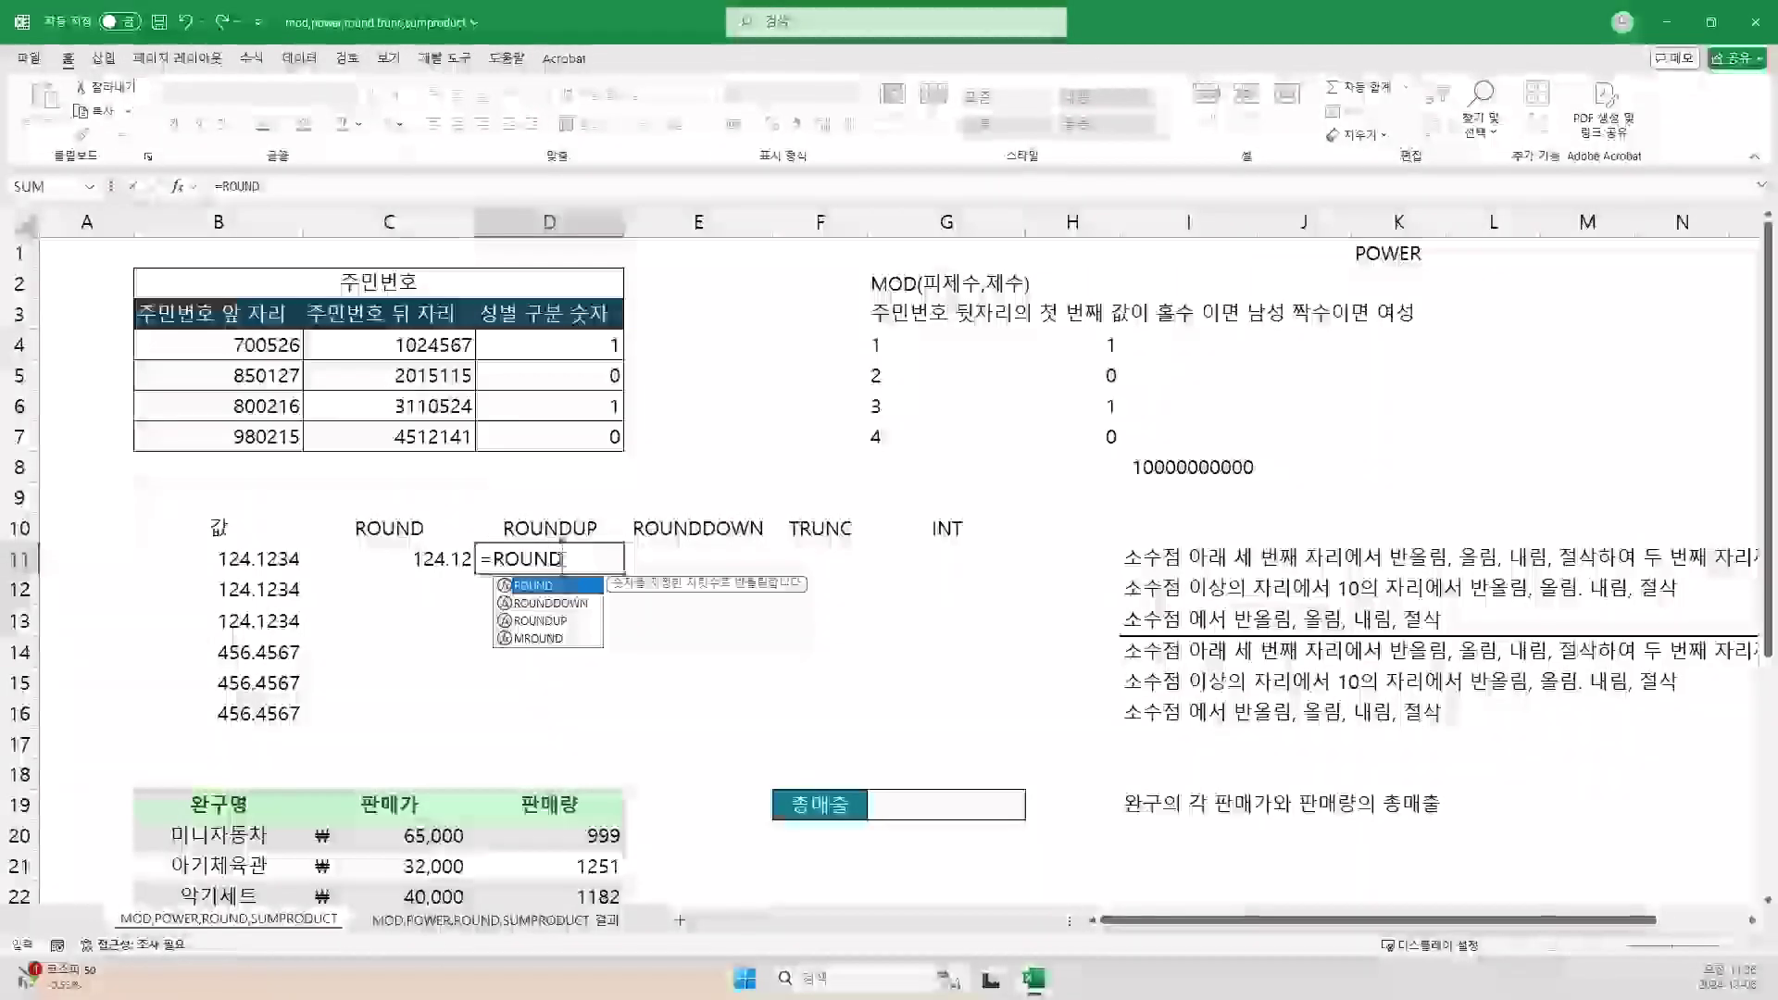
type("UP(")
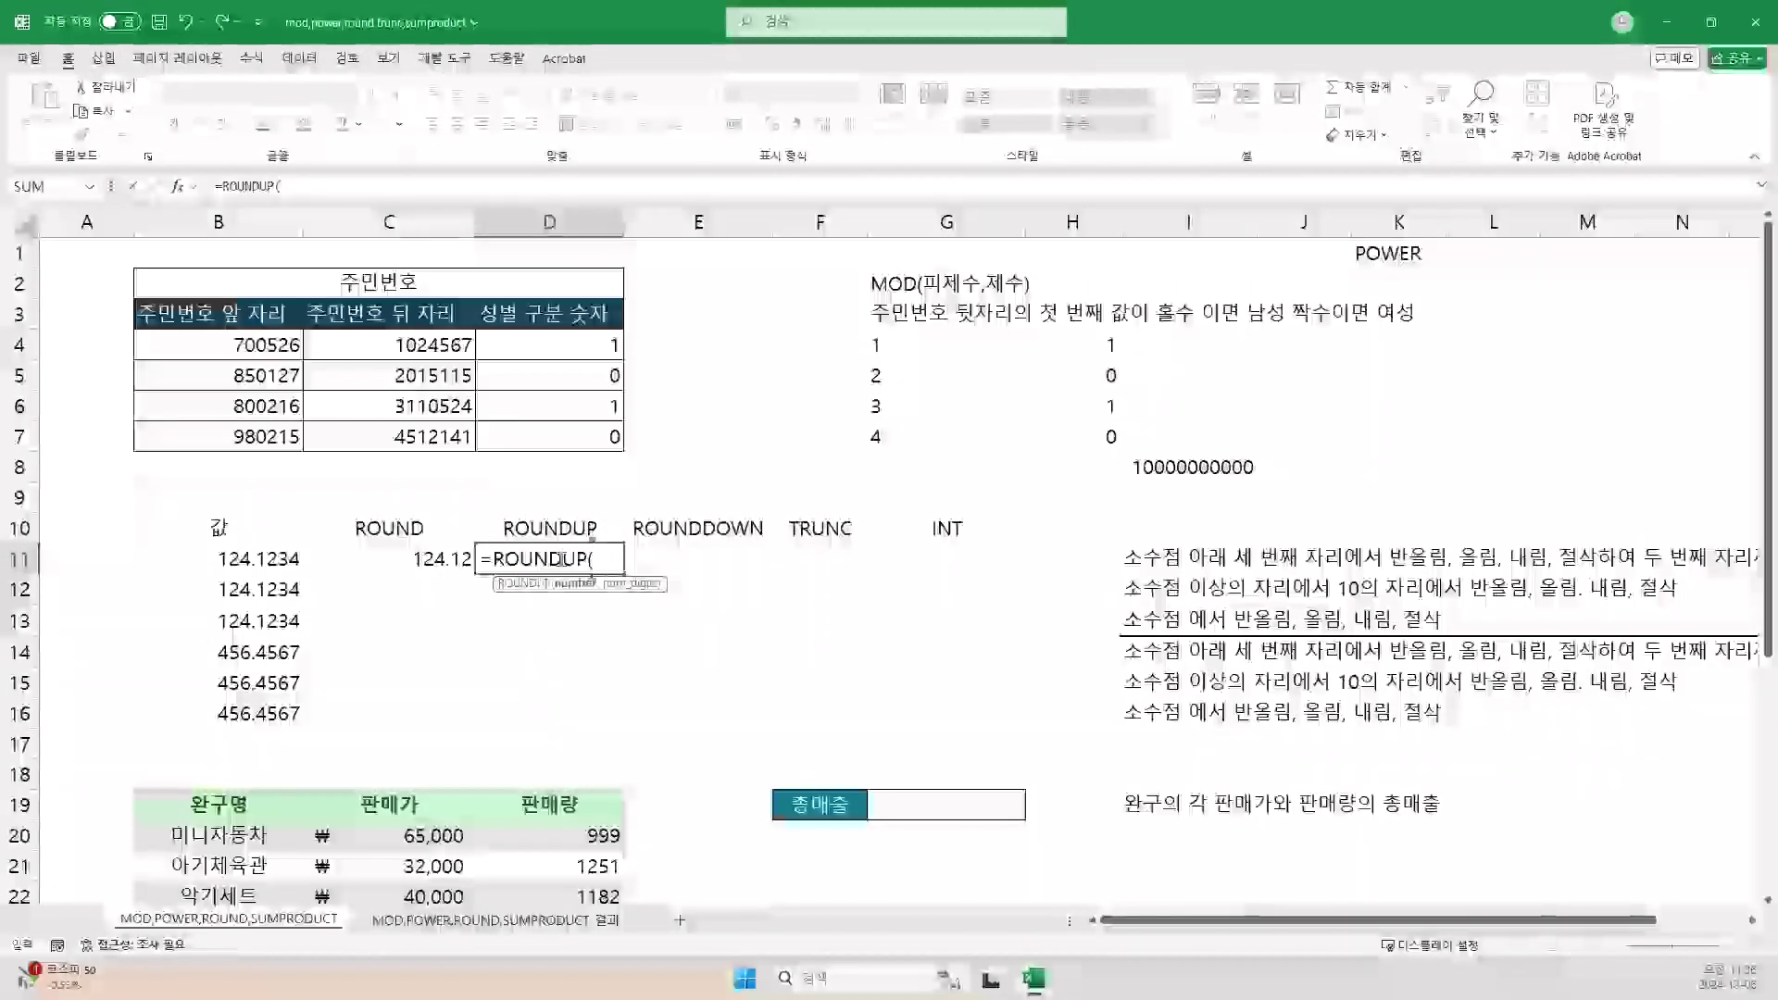
left_click(266, 557)
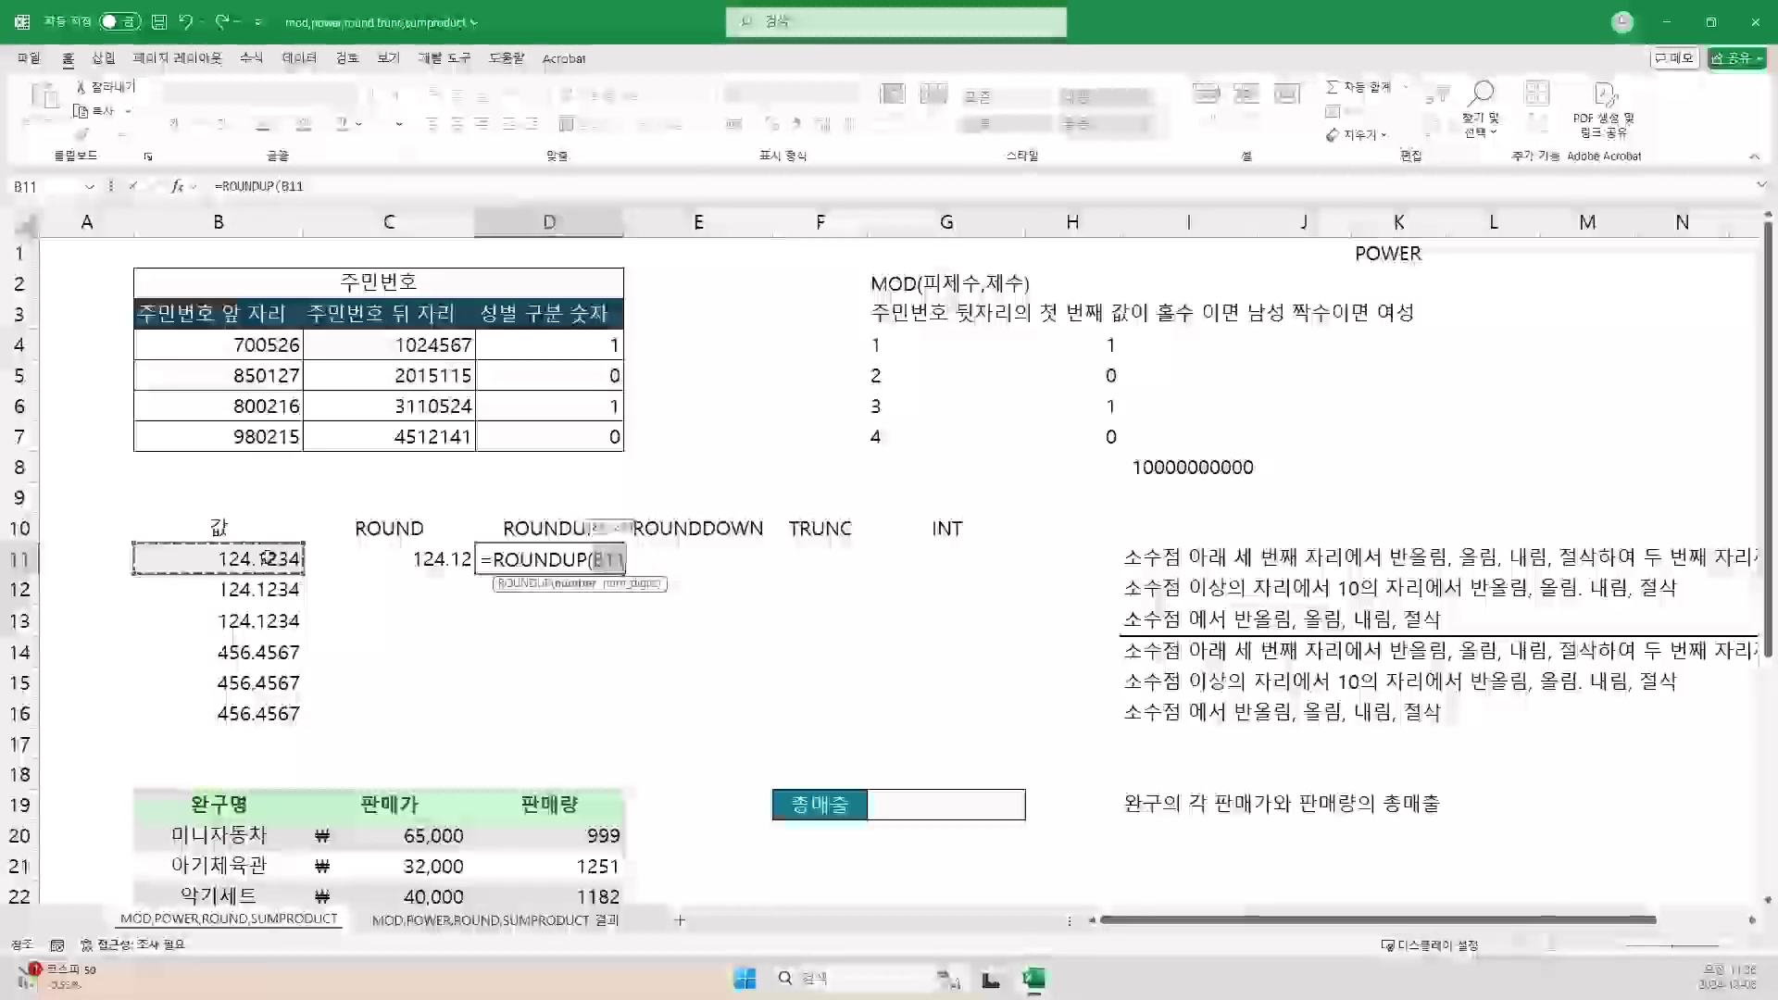
type(",2")
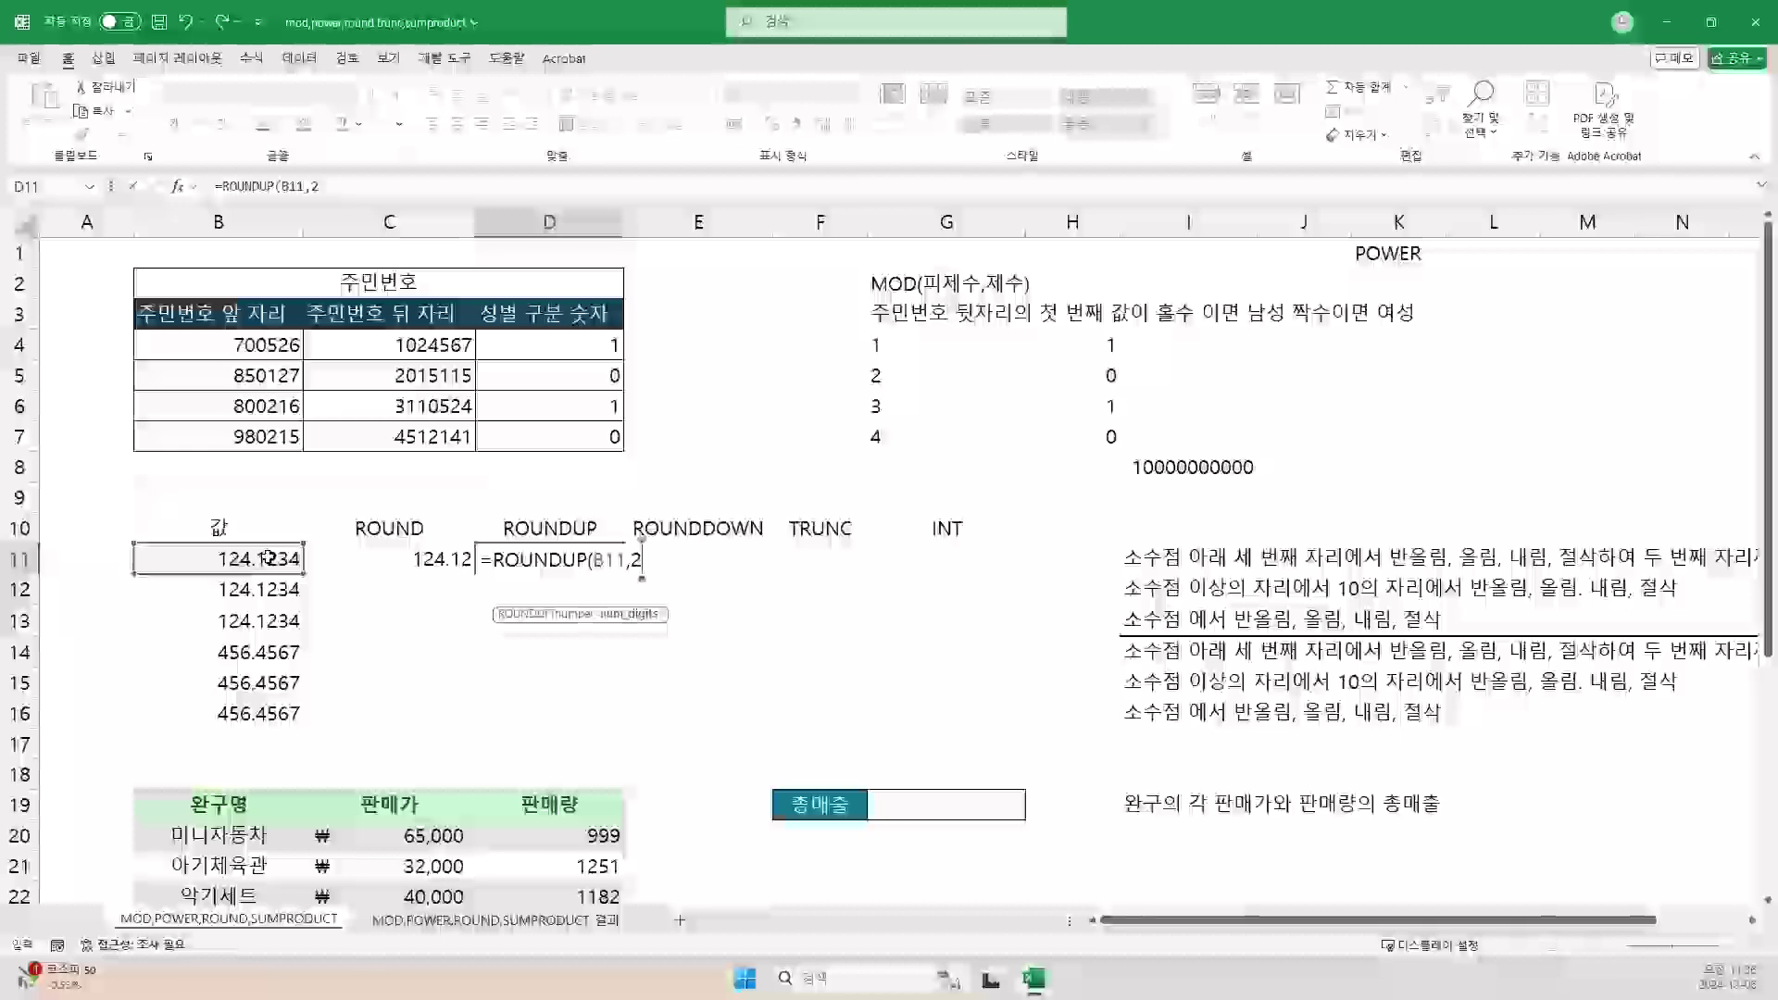
key("Return")
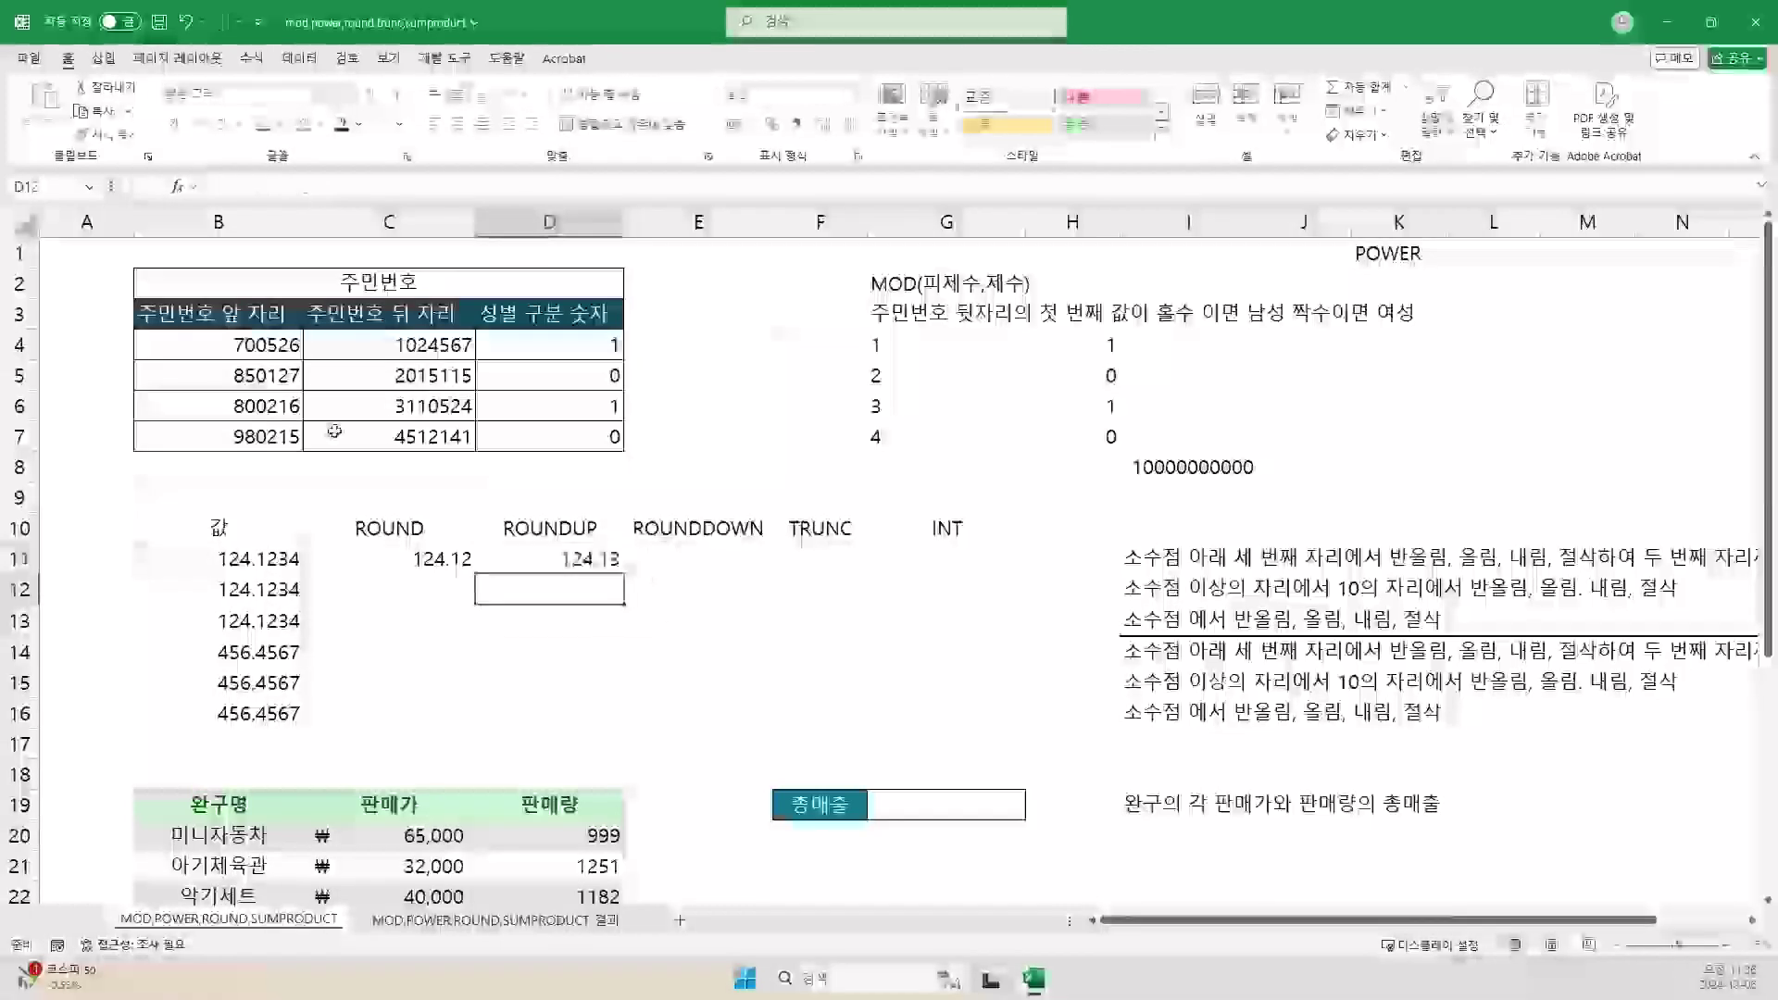
Step: Enter a ROUNDDOWN formula in E11 that rounds B11 down to 2 decimal digits
left_click(678, 553)
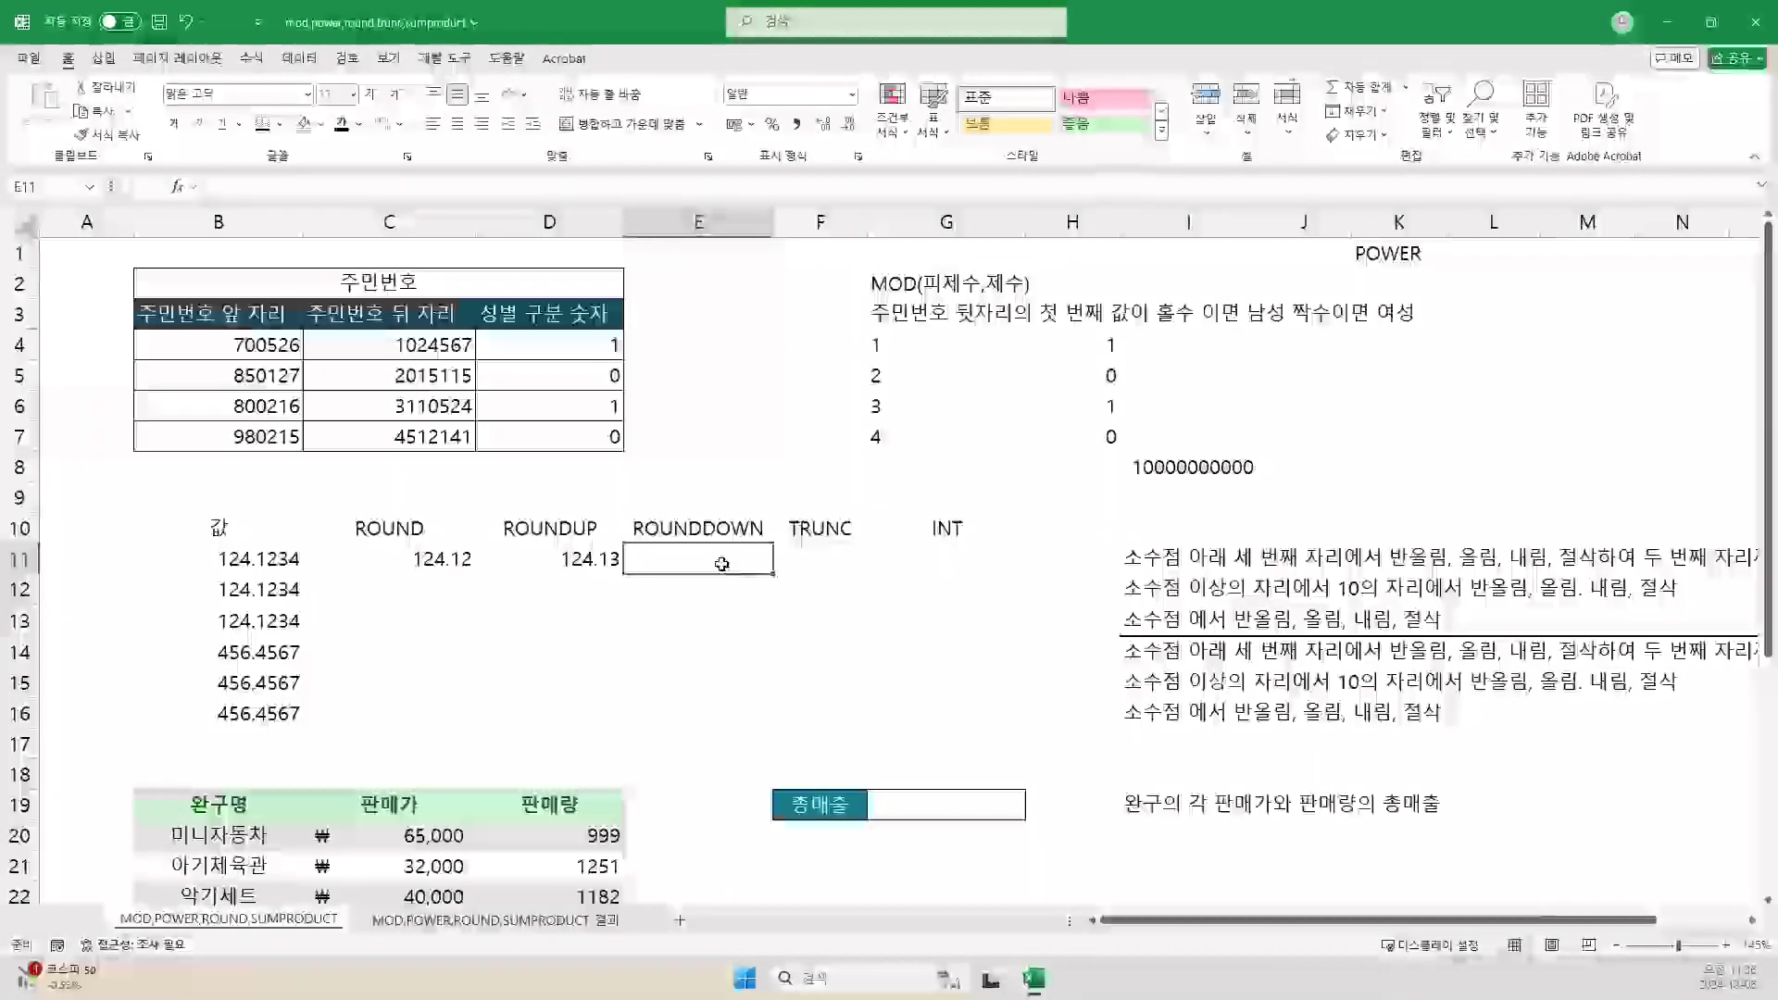
type("=ROUNDDOWN(")
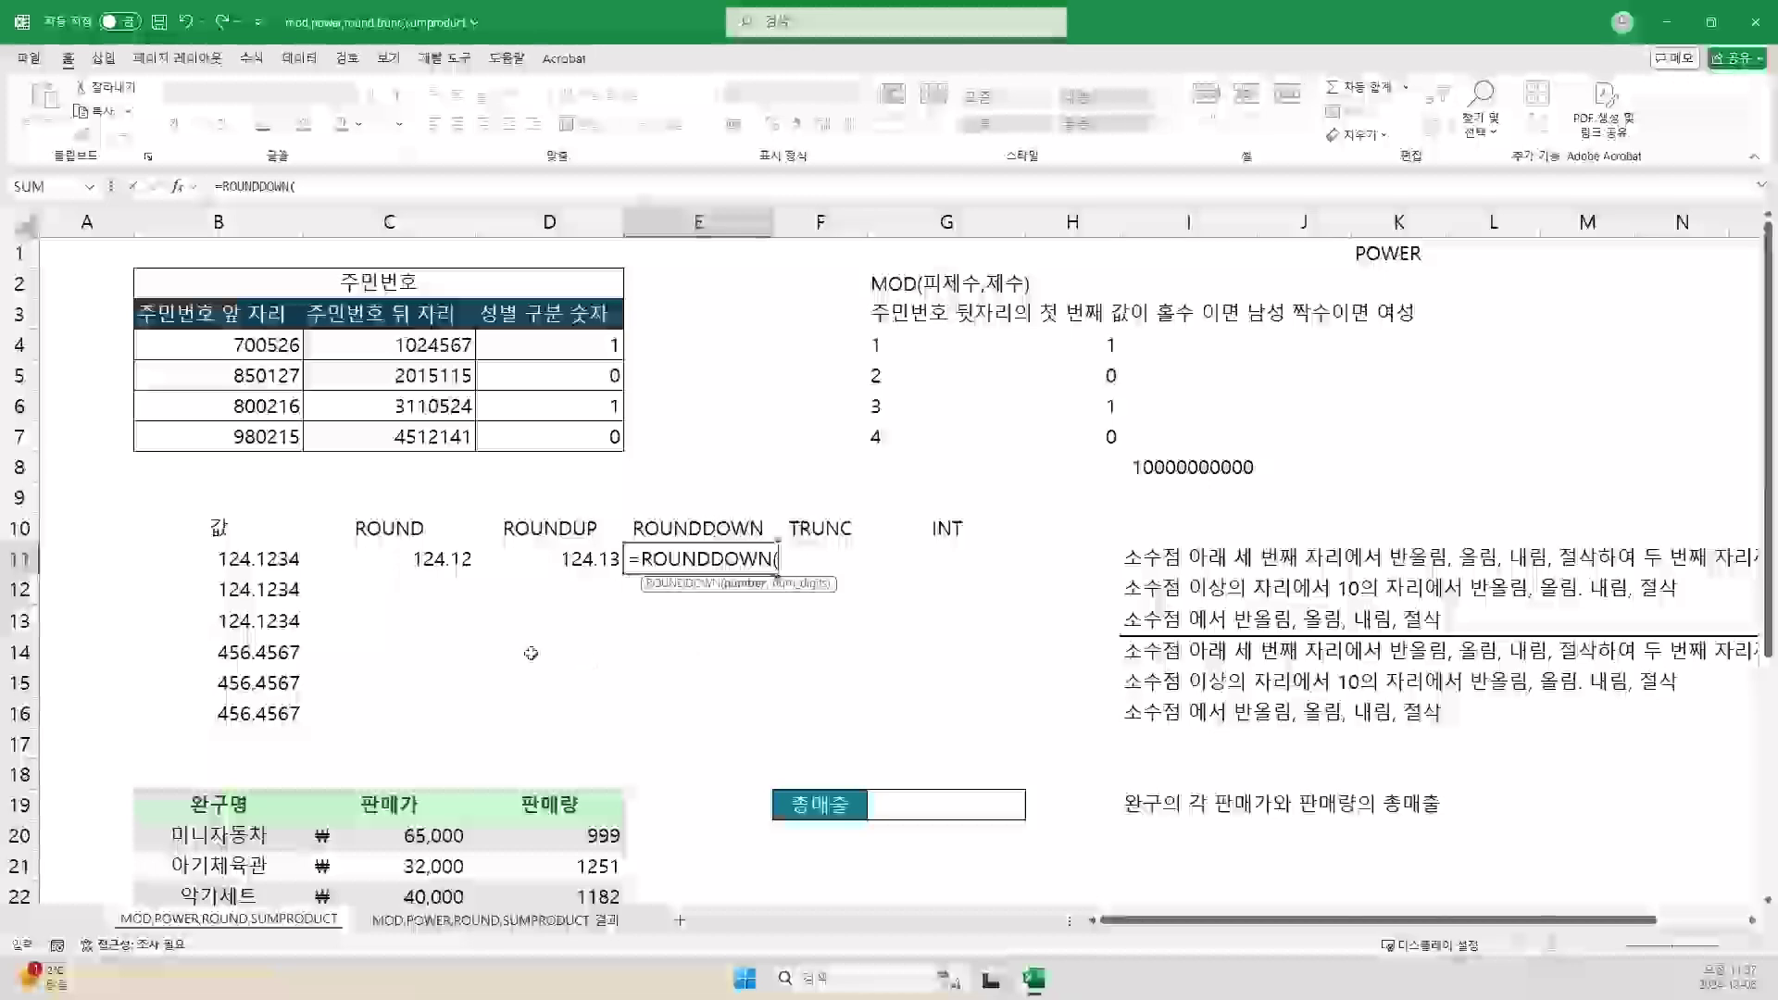
left_click(260, 558)
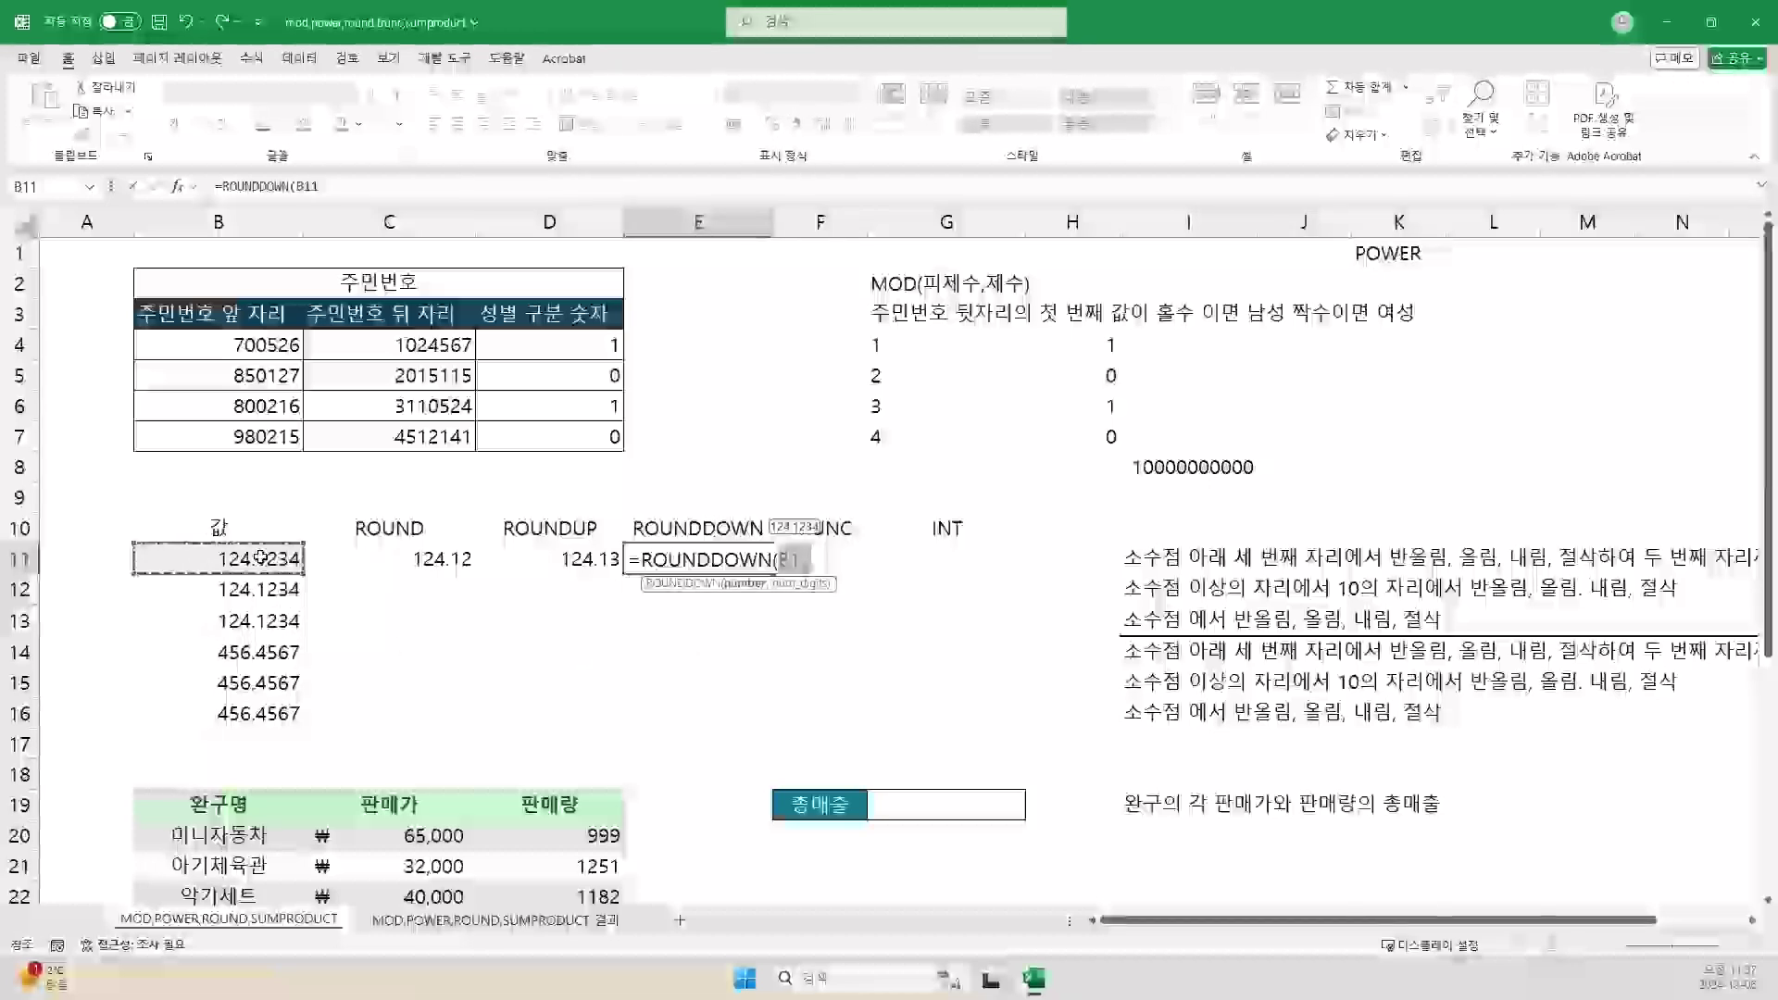
type(",2")
key("Return")
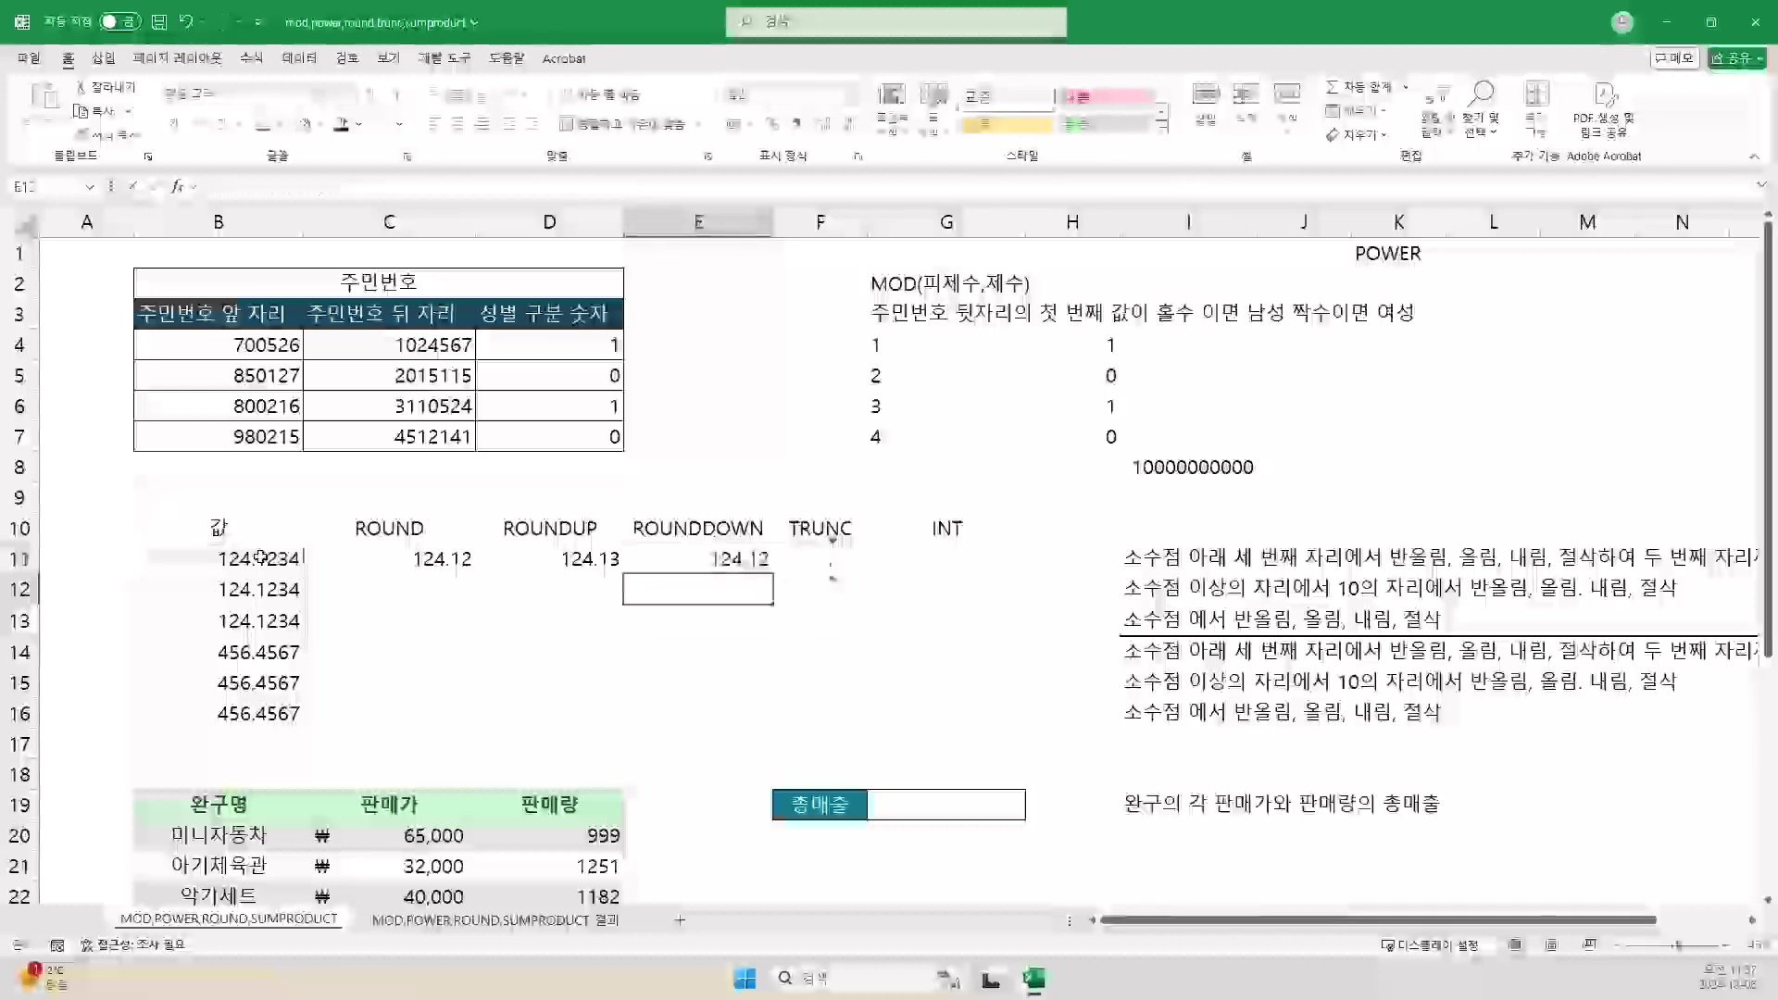
Step: Enter a TRUNC formula in F11 that truncates B11 to 2 decimal digits
left_click(811, 565)
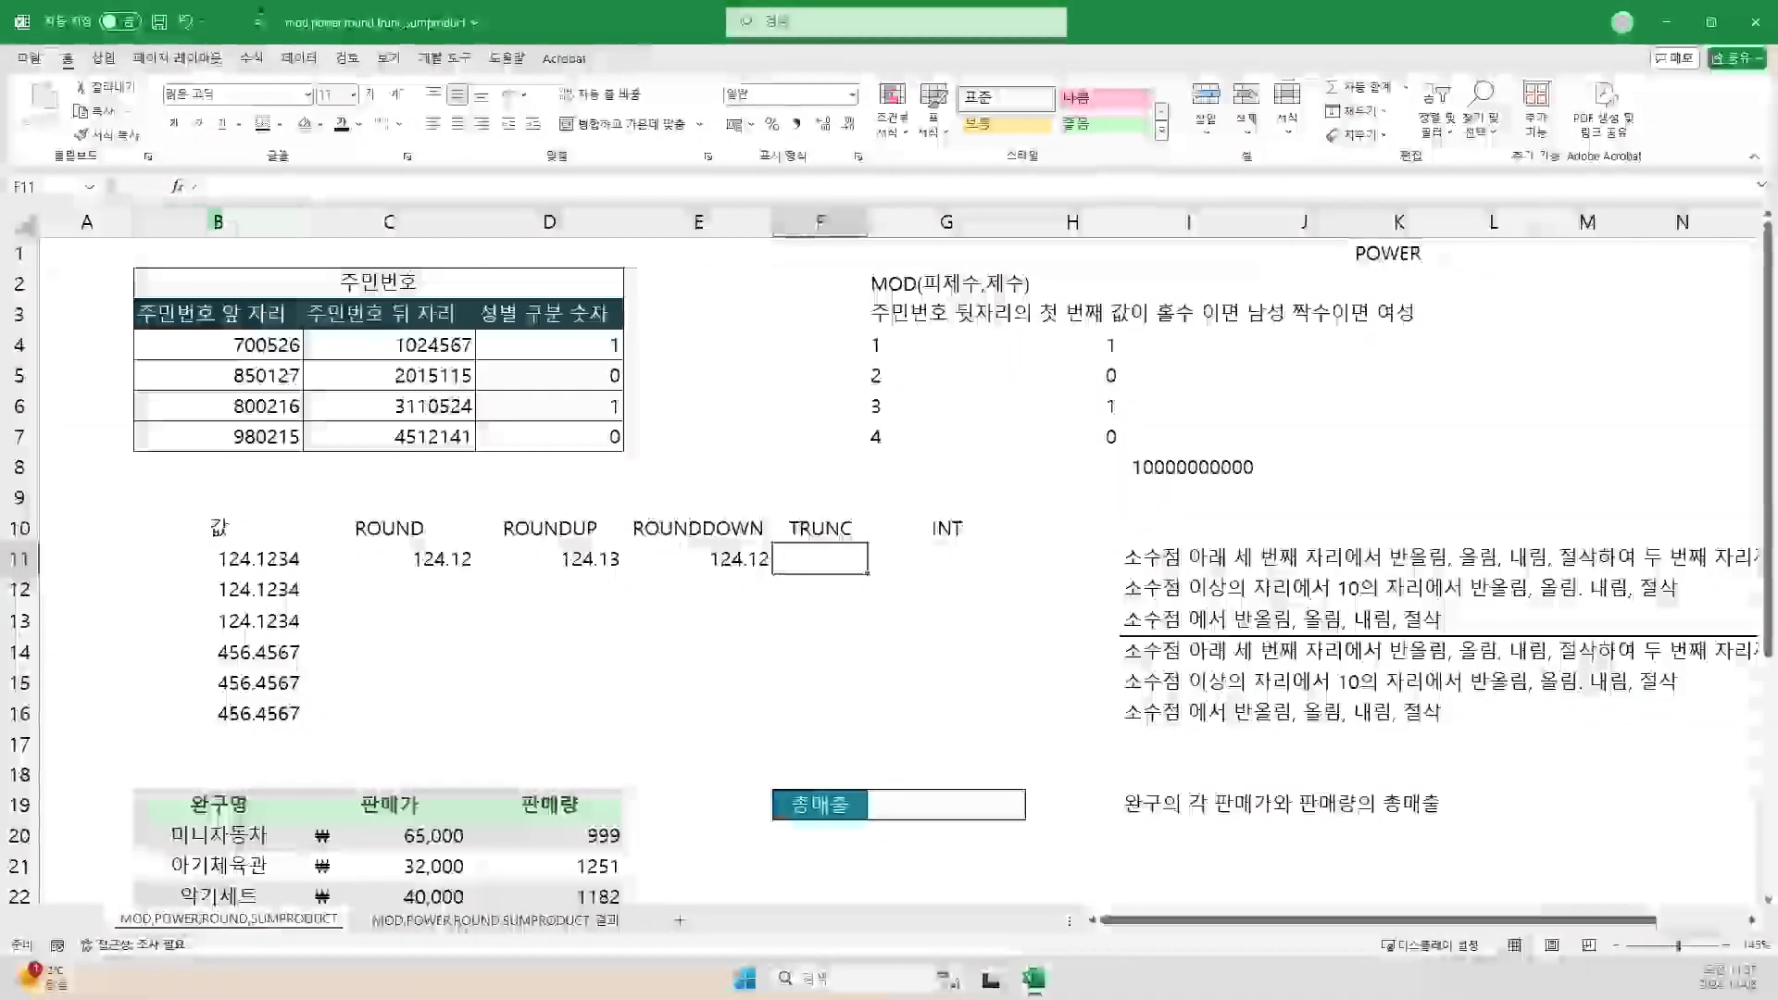
type("=")
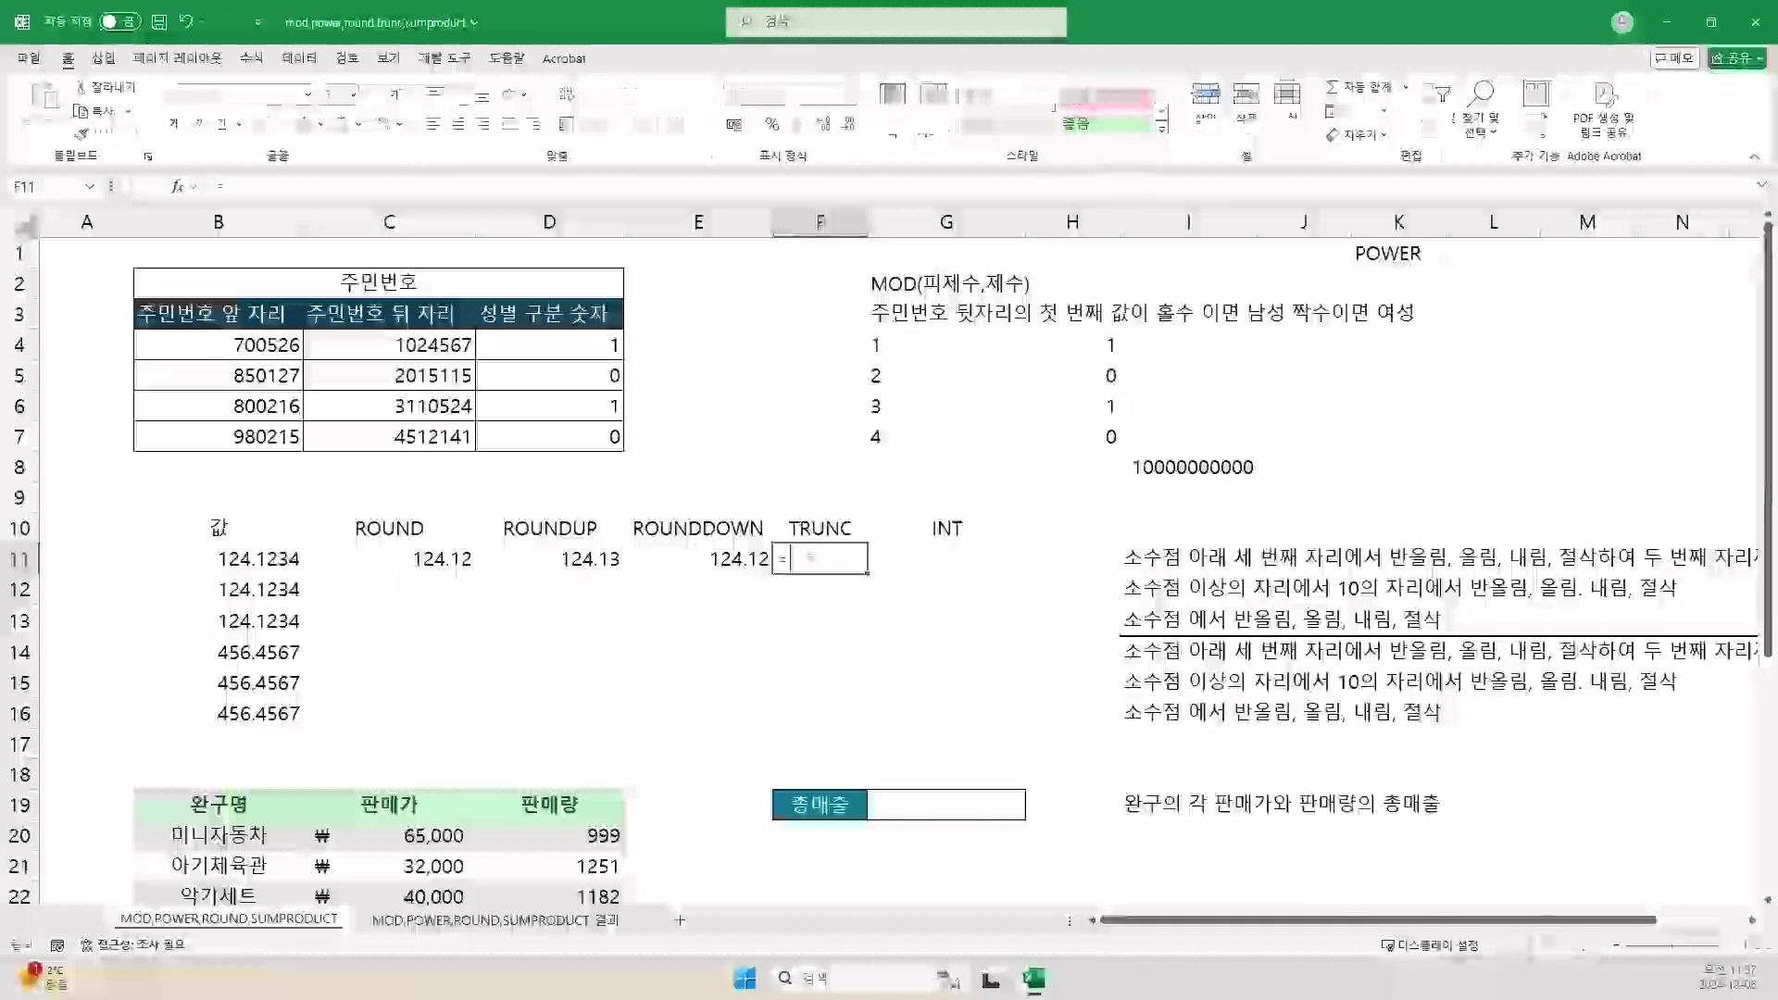
type("TRUN")
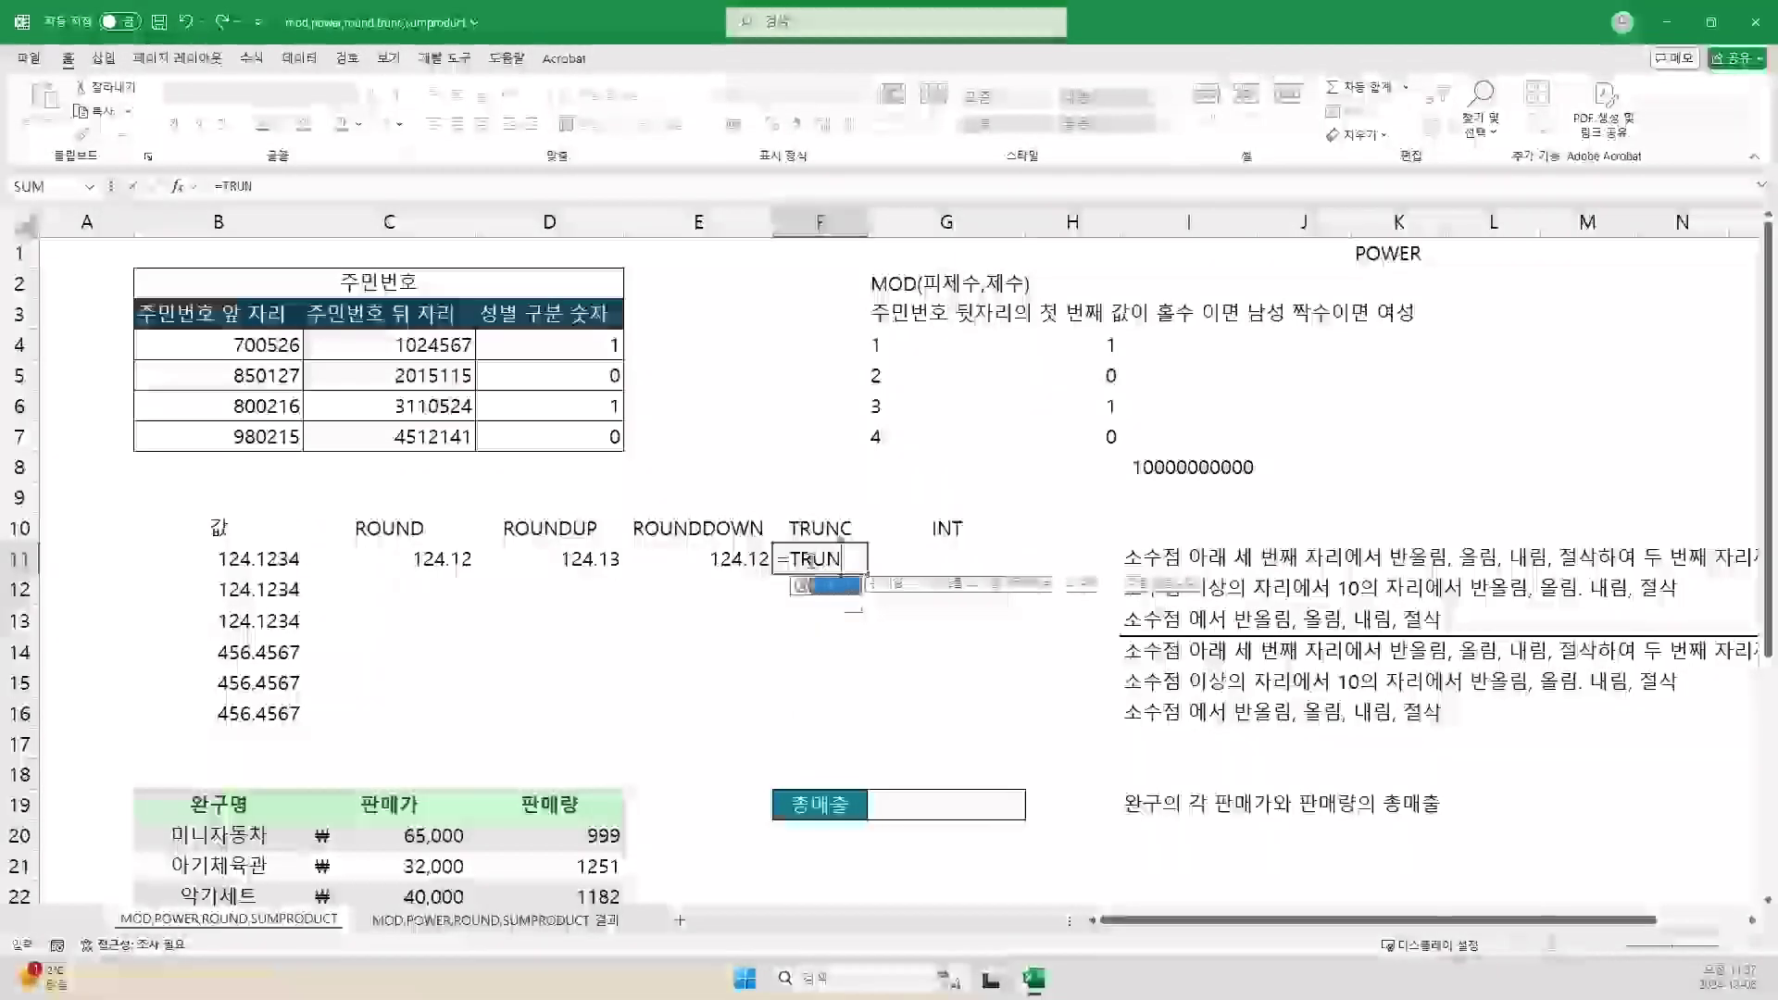
type("C(")
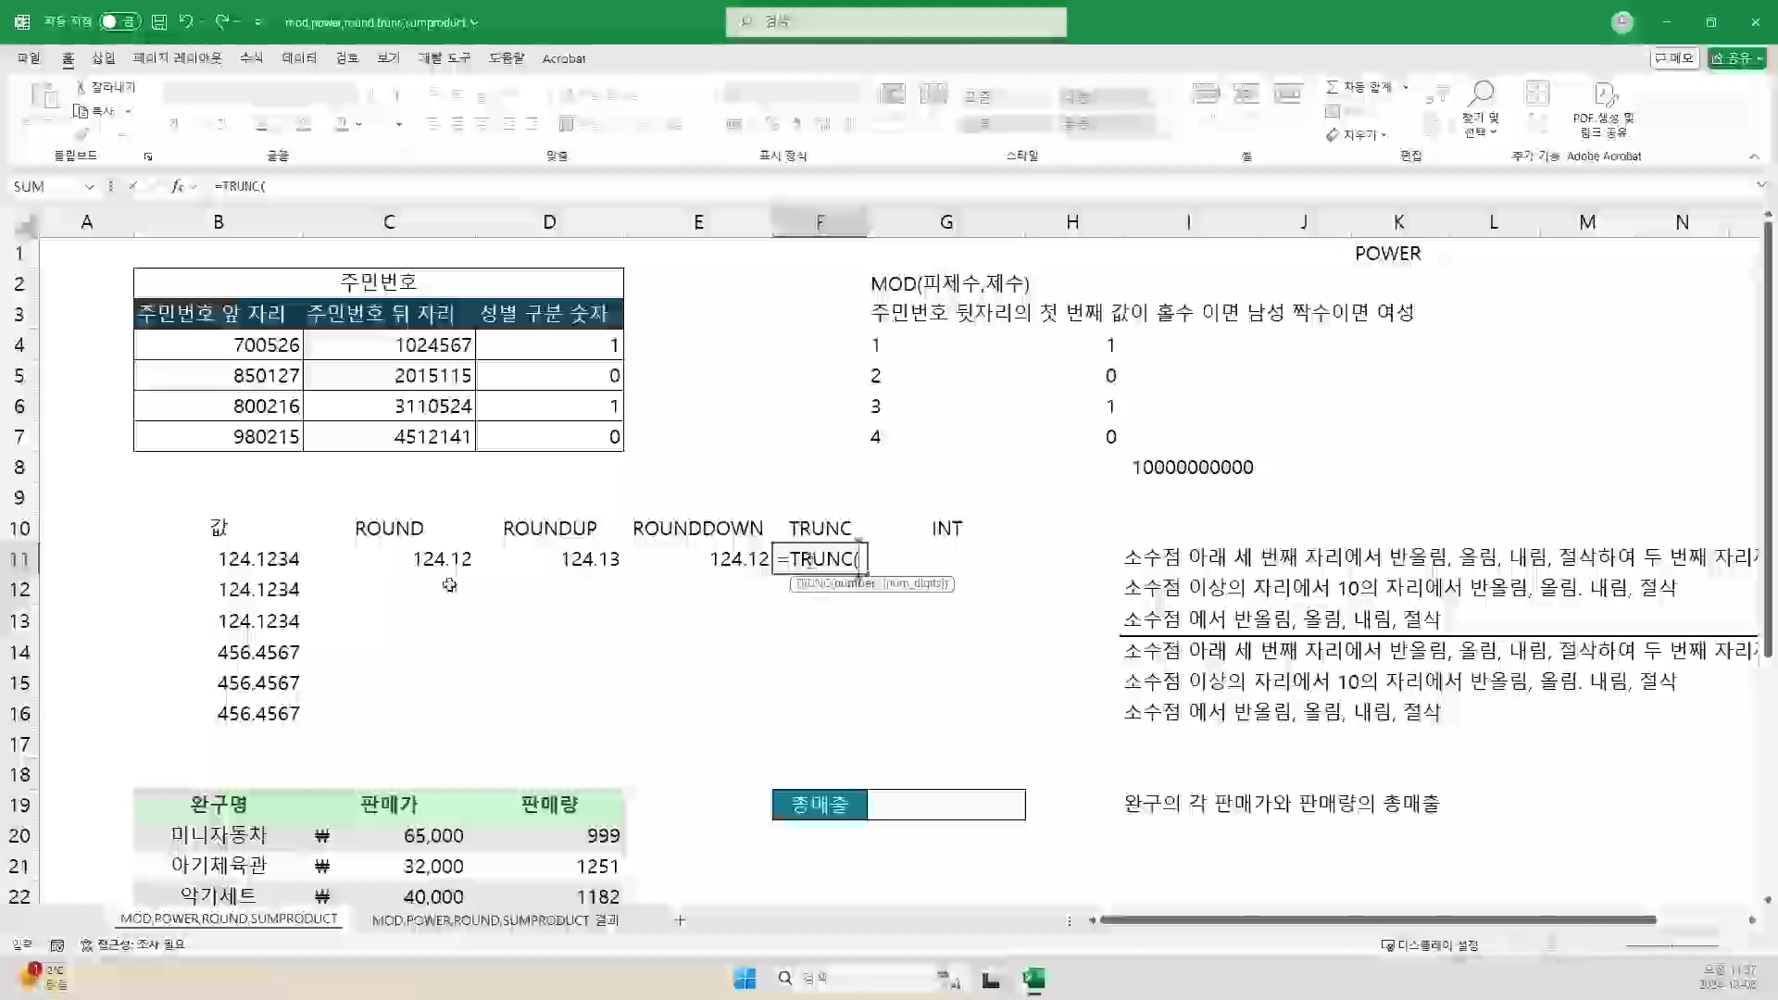
left_click(232, 559)
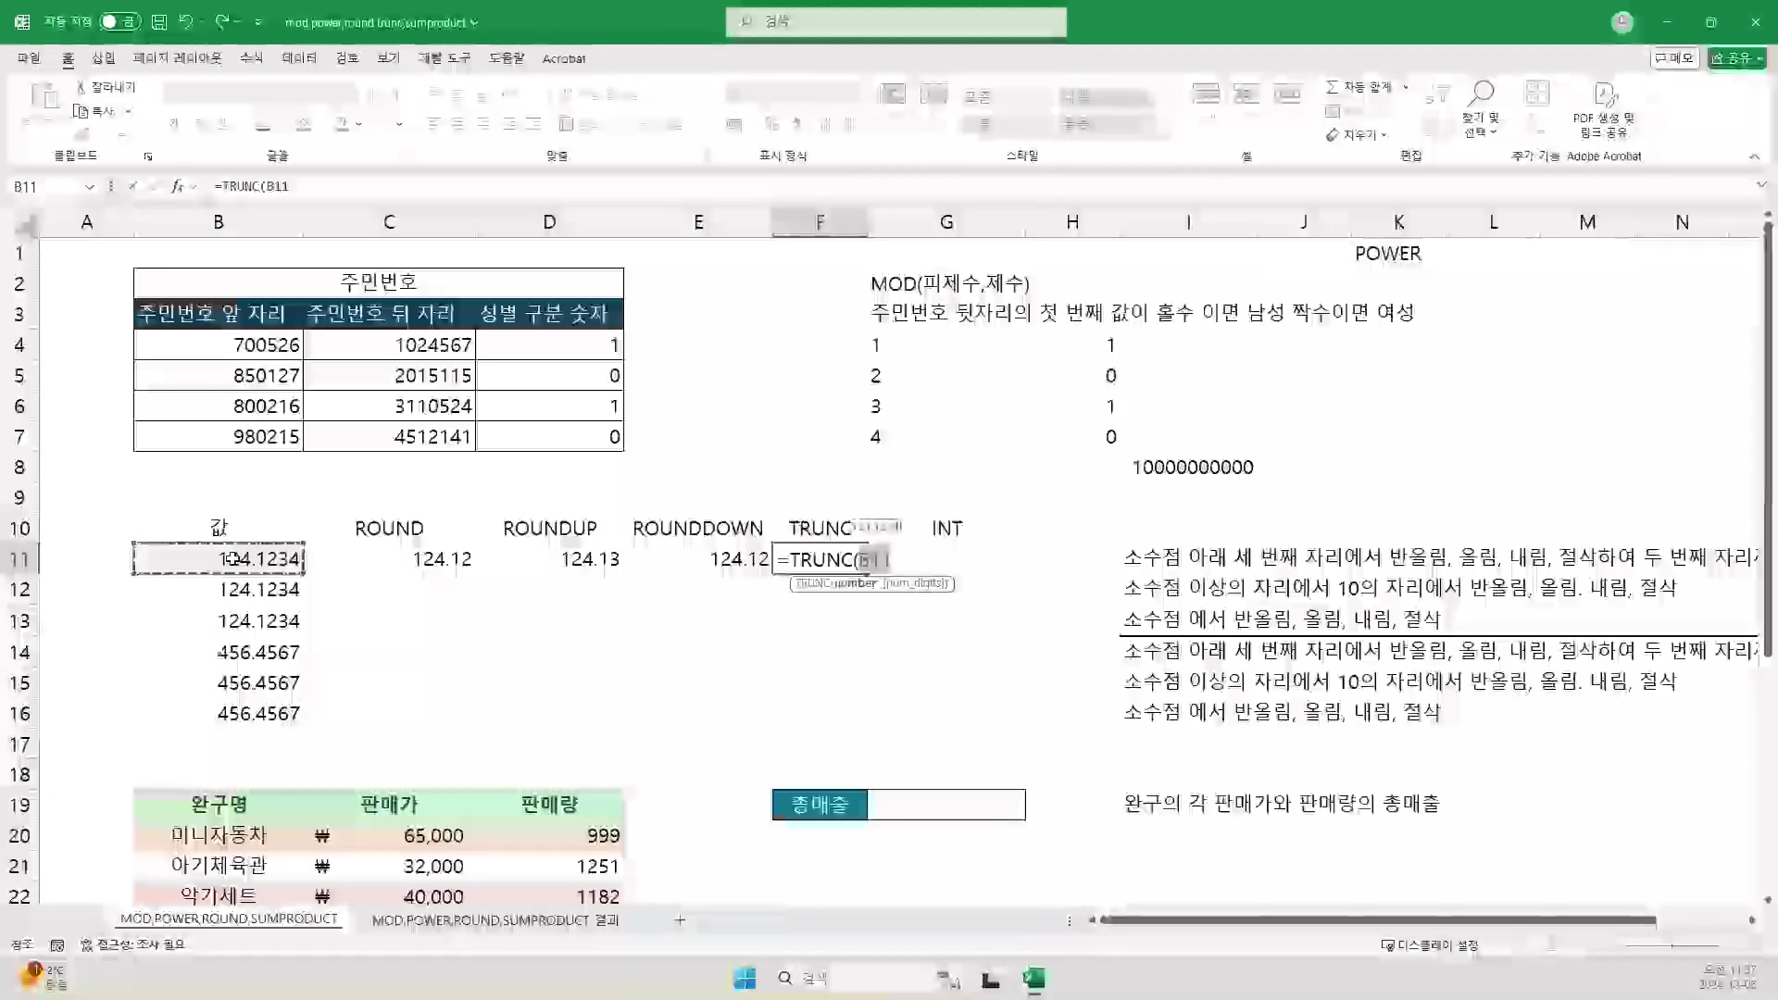
type(",2")
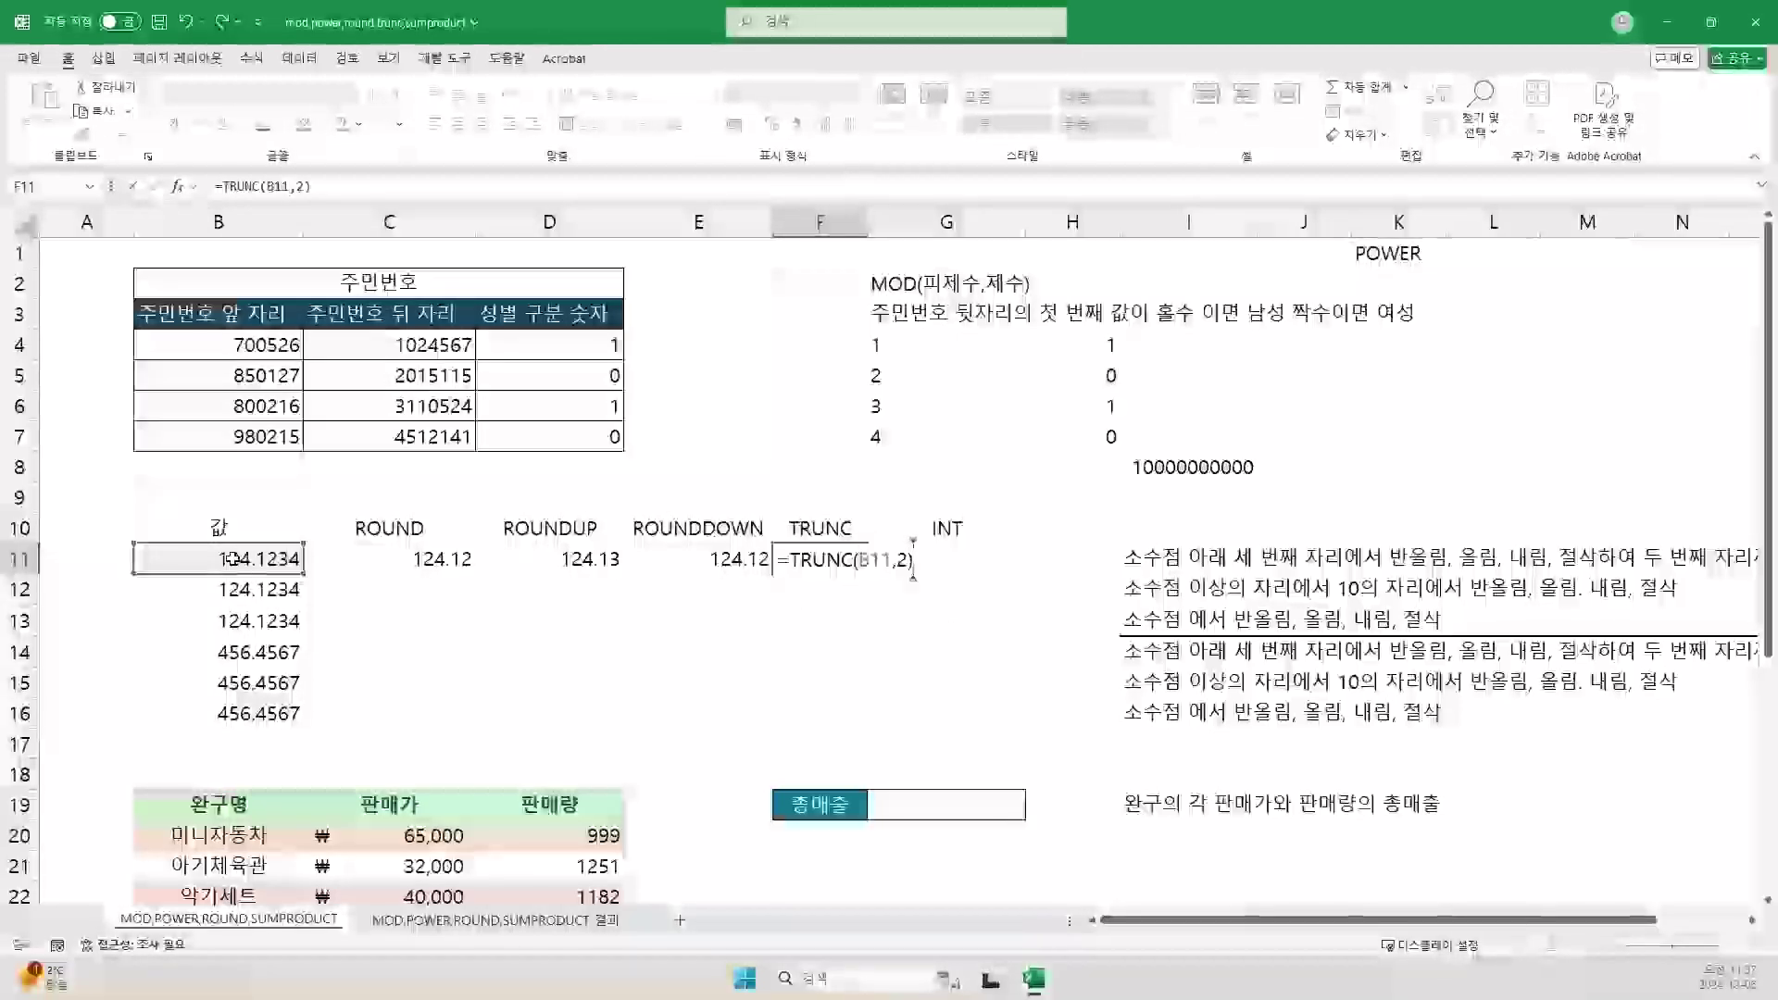
key("Return")
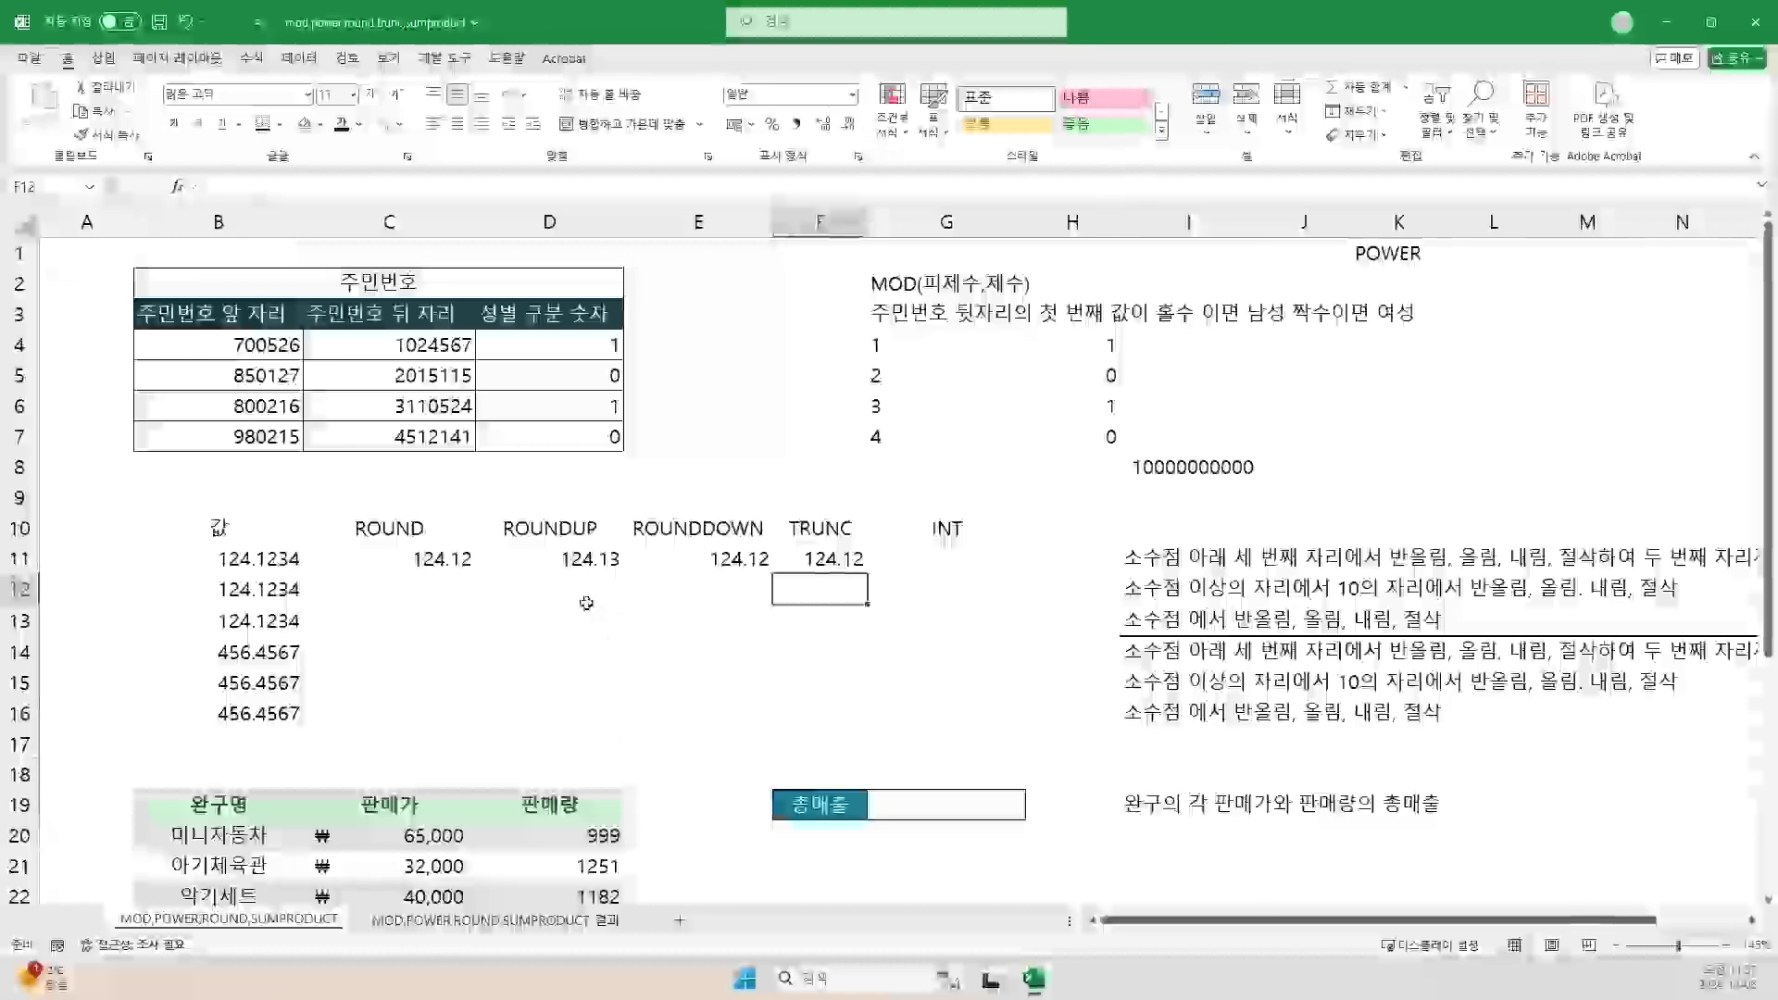
Step: Enter an INT formula in G11 that reduces the value in B11 to an integer
left_click(583, 528)
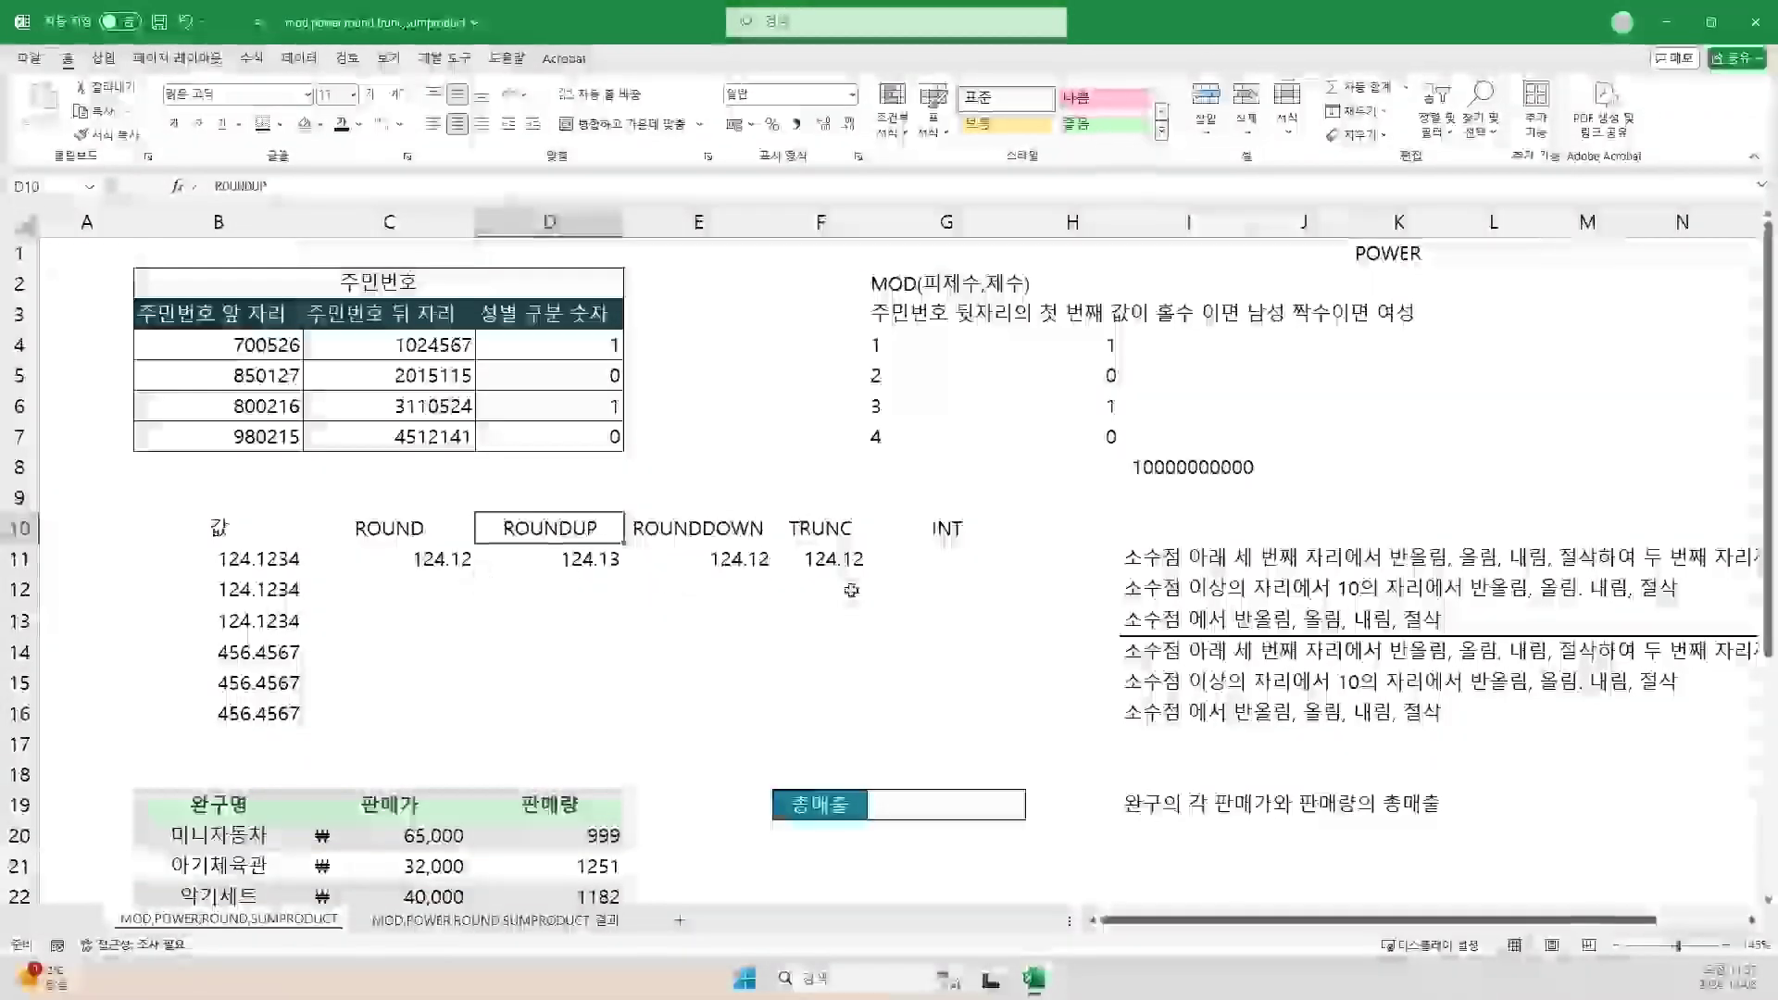
left_click(943, 558)
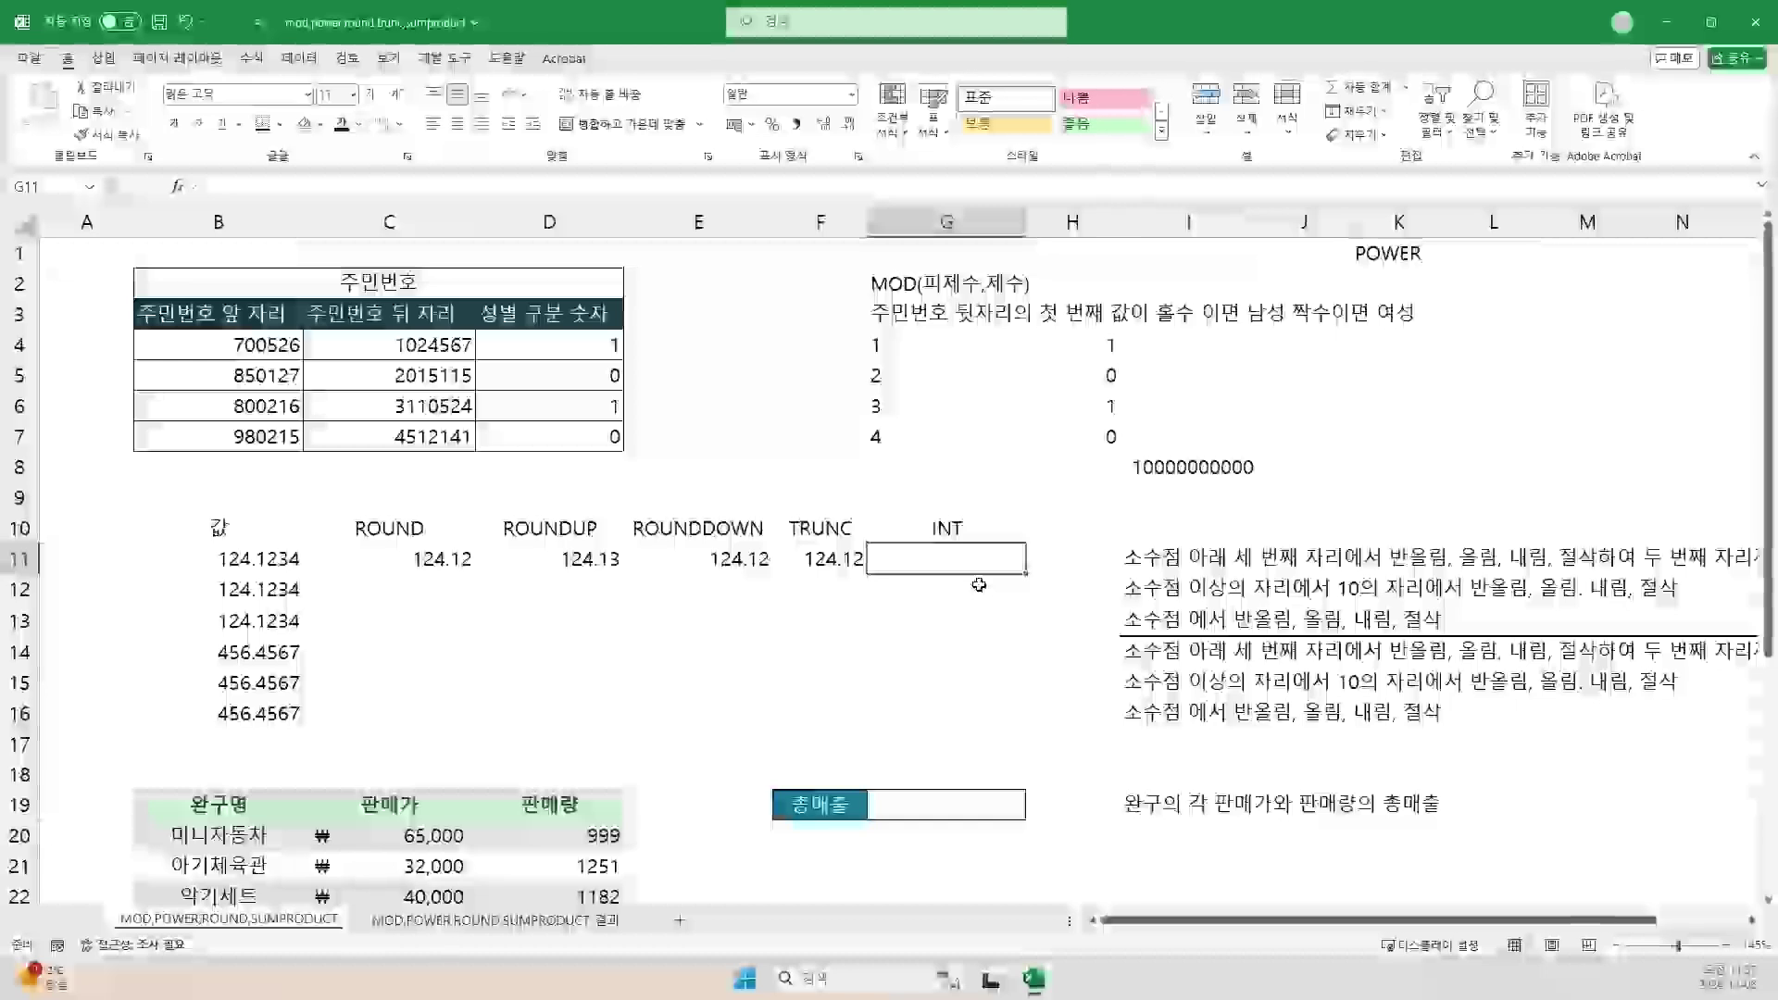
type("=INT(")
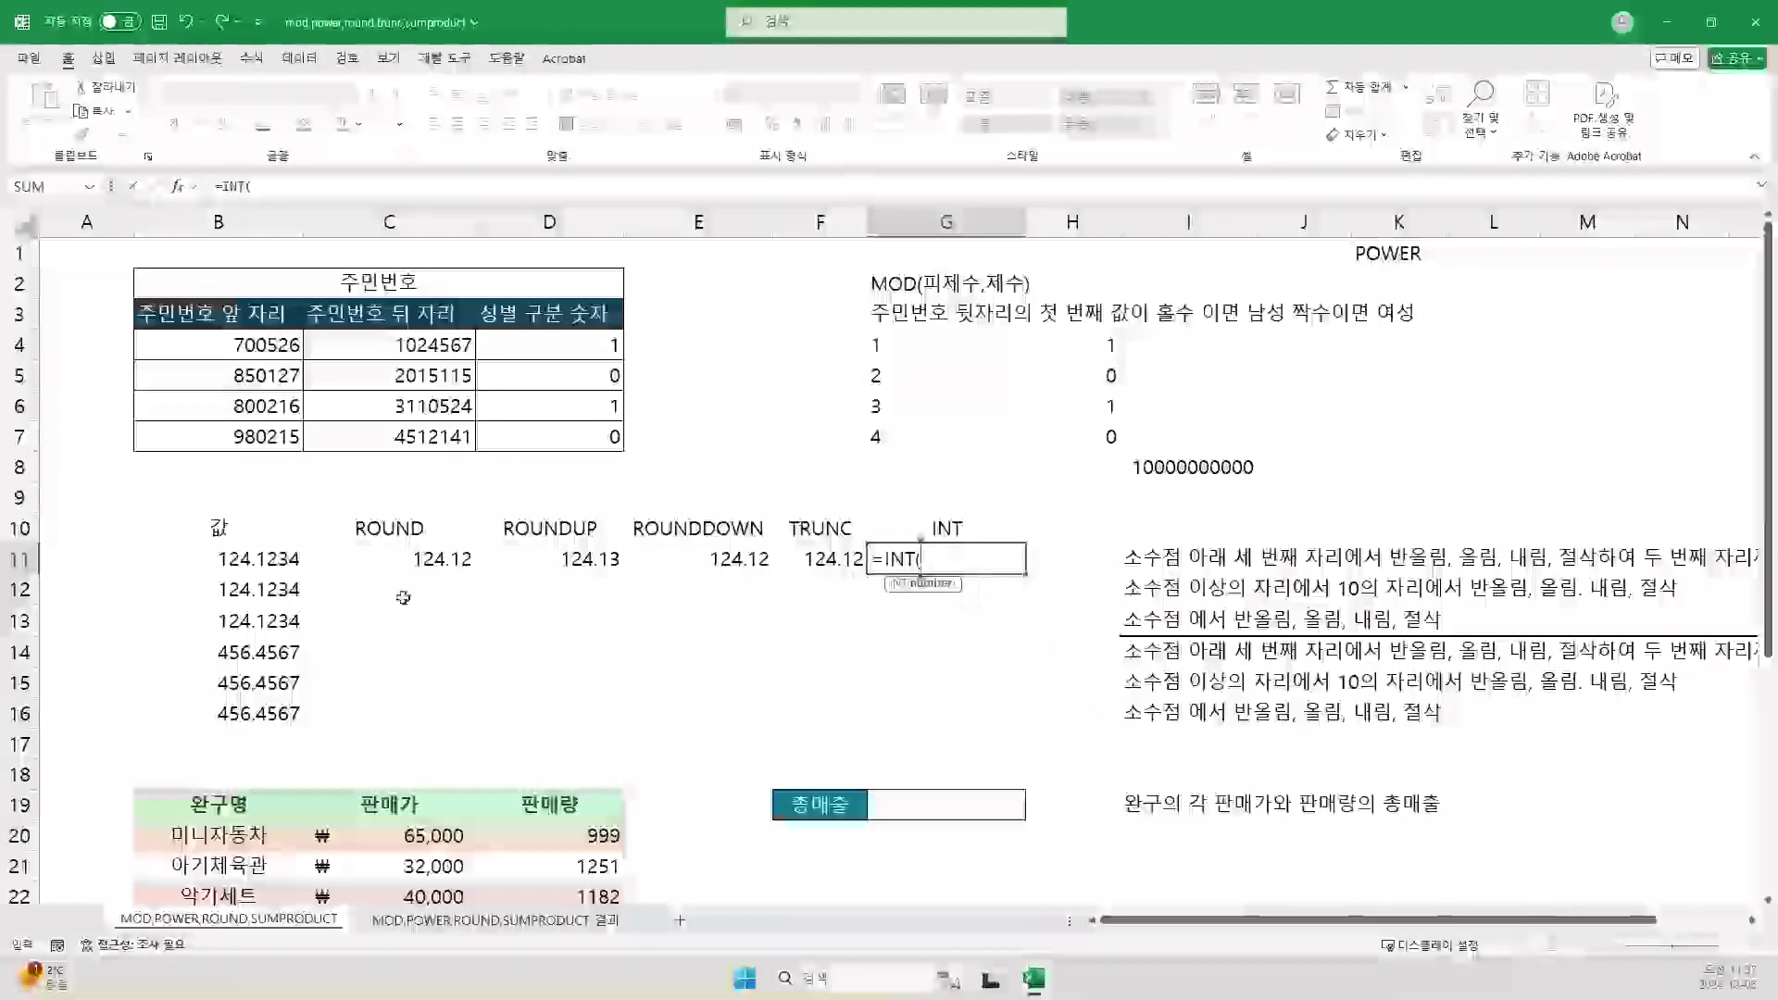
left_click(268, 565)
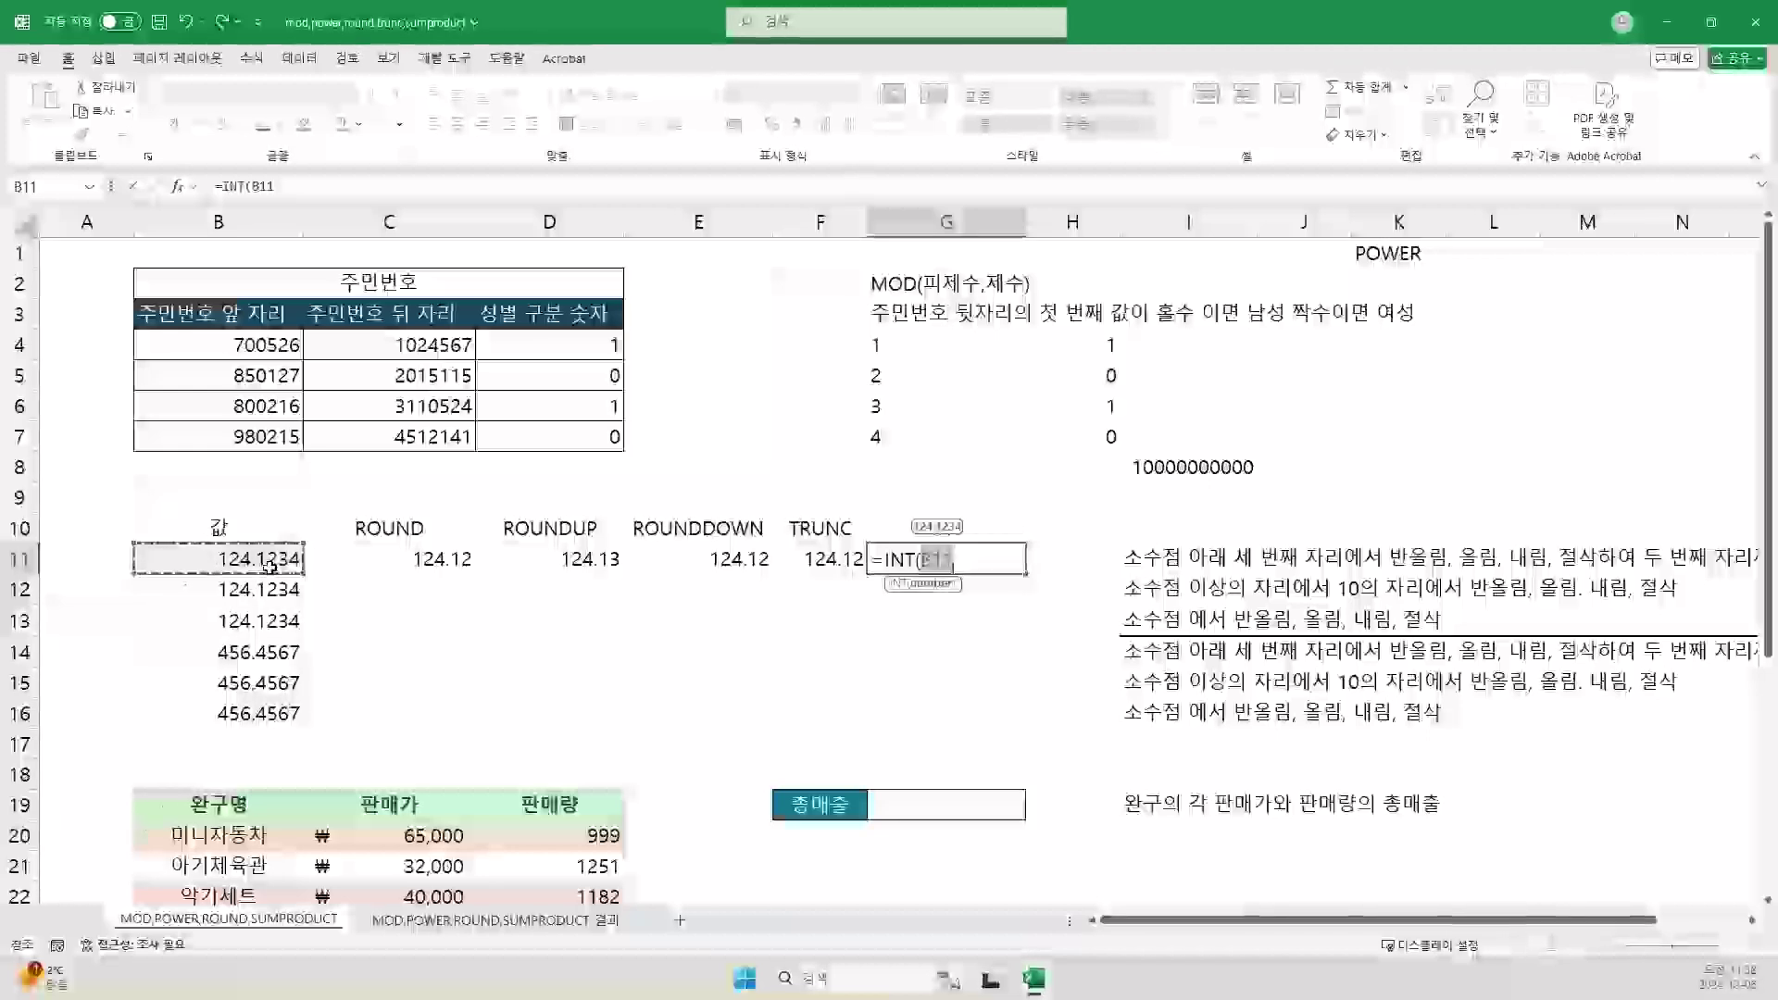
type(")")
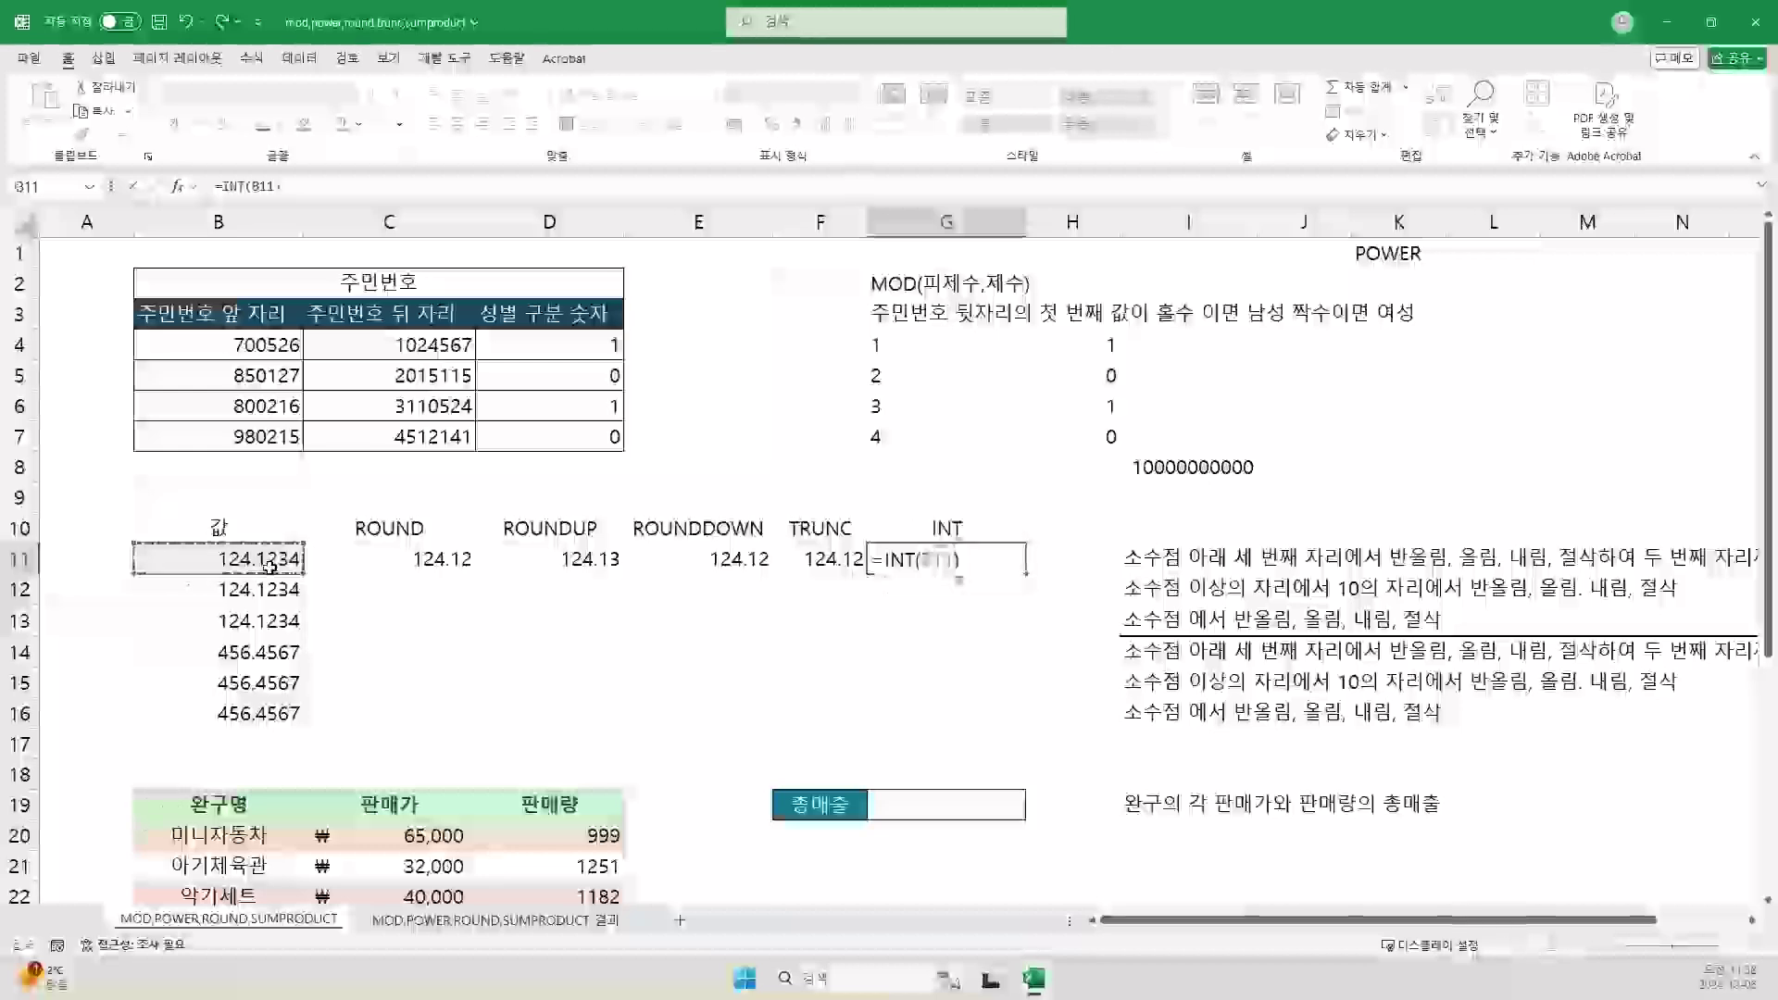
key("Return")
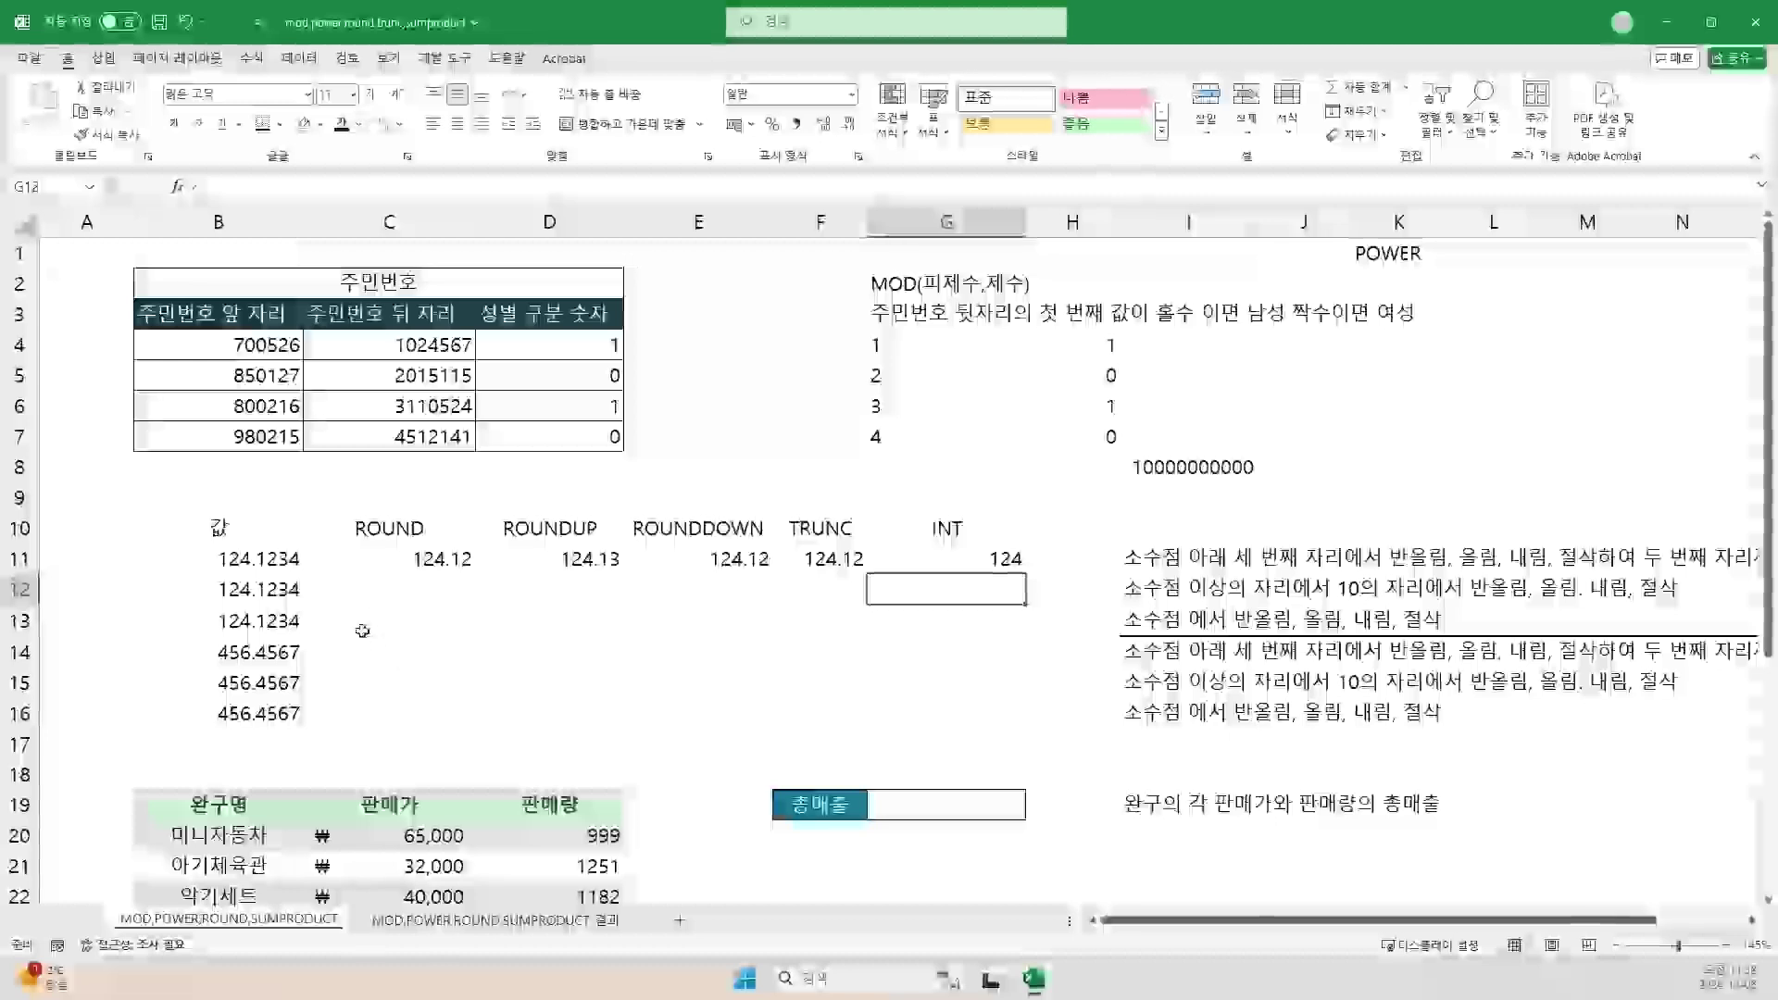
Step: Check the row 12 rounding instruction, then enter a ROUND formula in C12 that rounds B12 to -2 digits
left_click(409, 558)
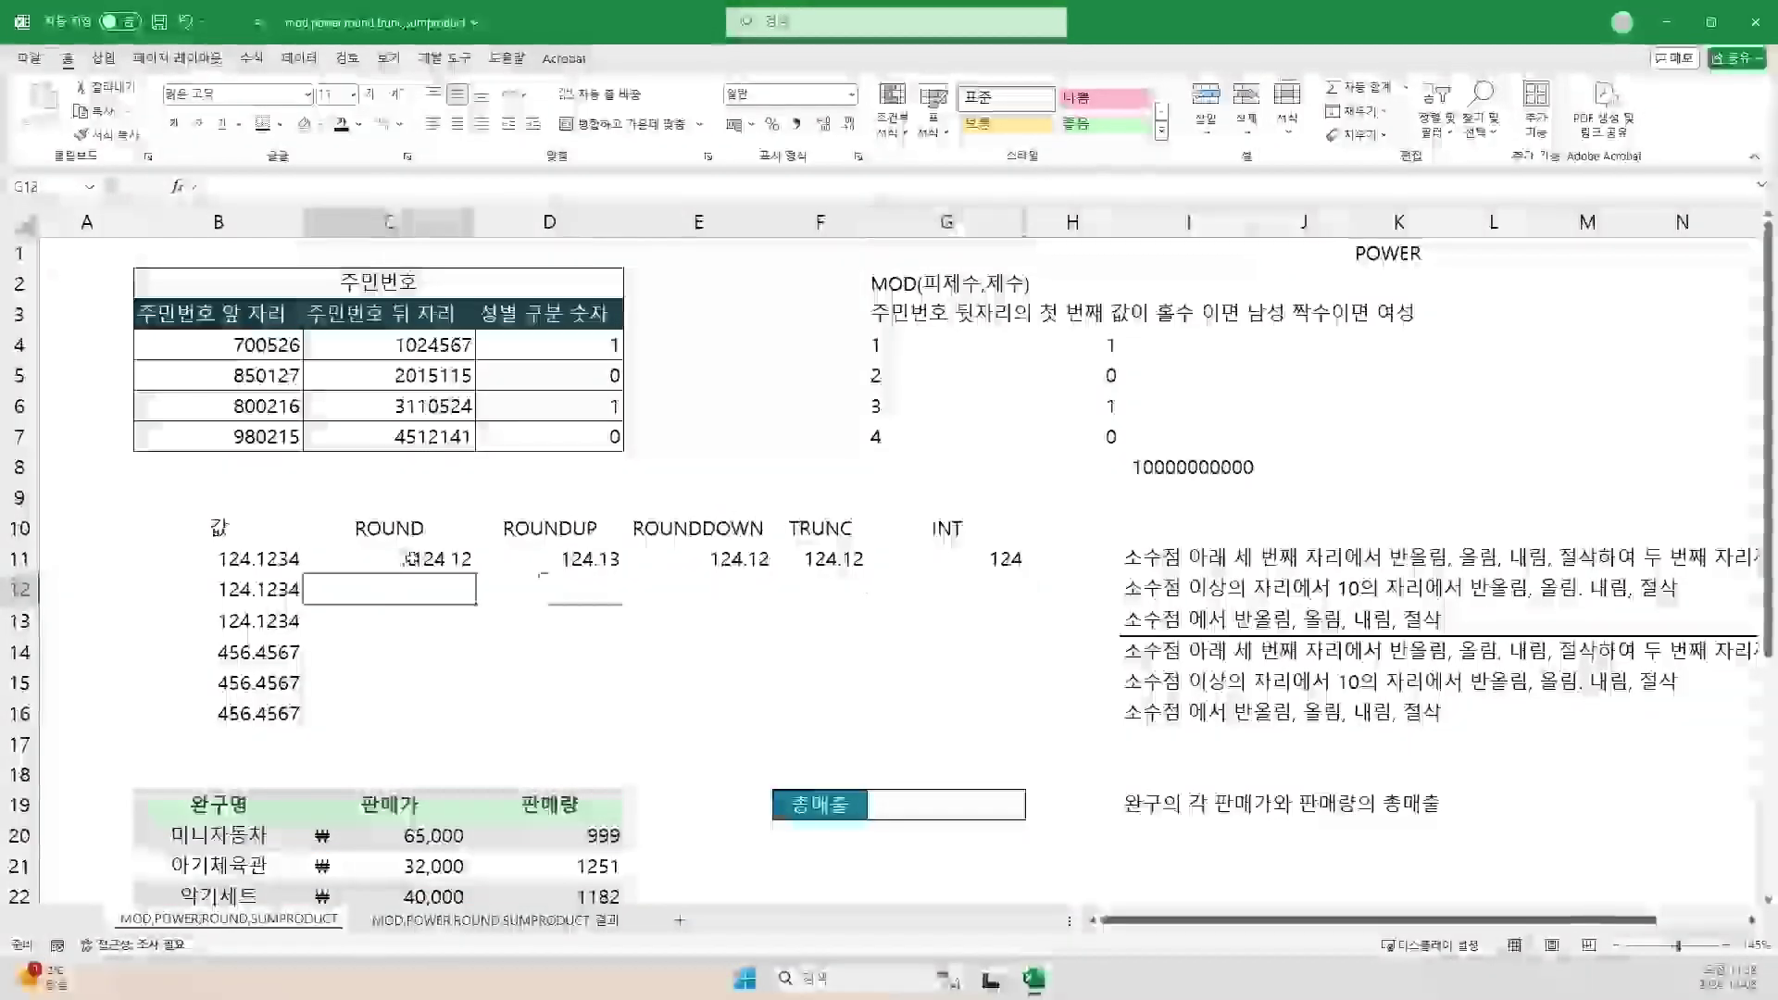
left_click(1174, 592)
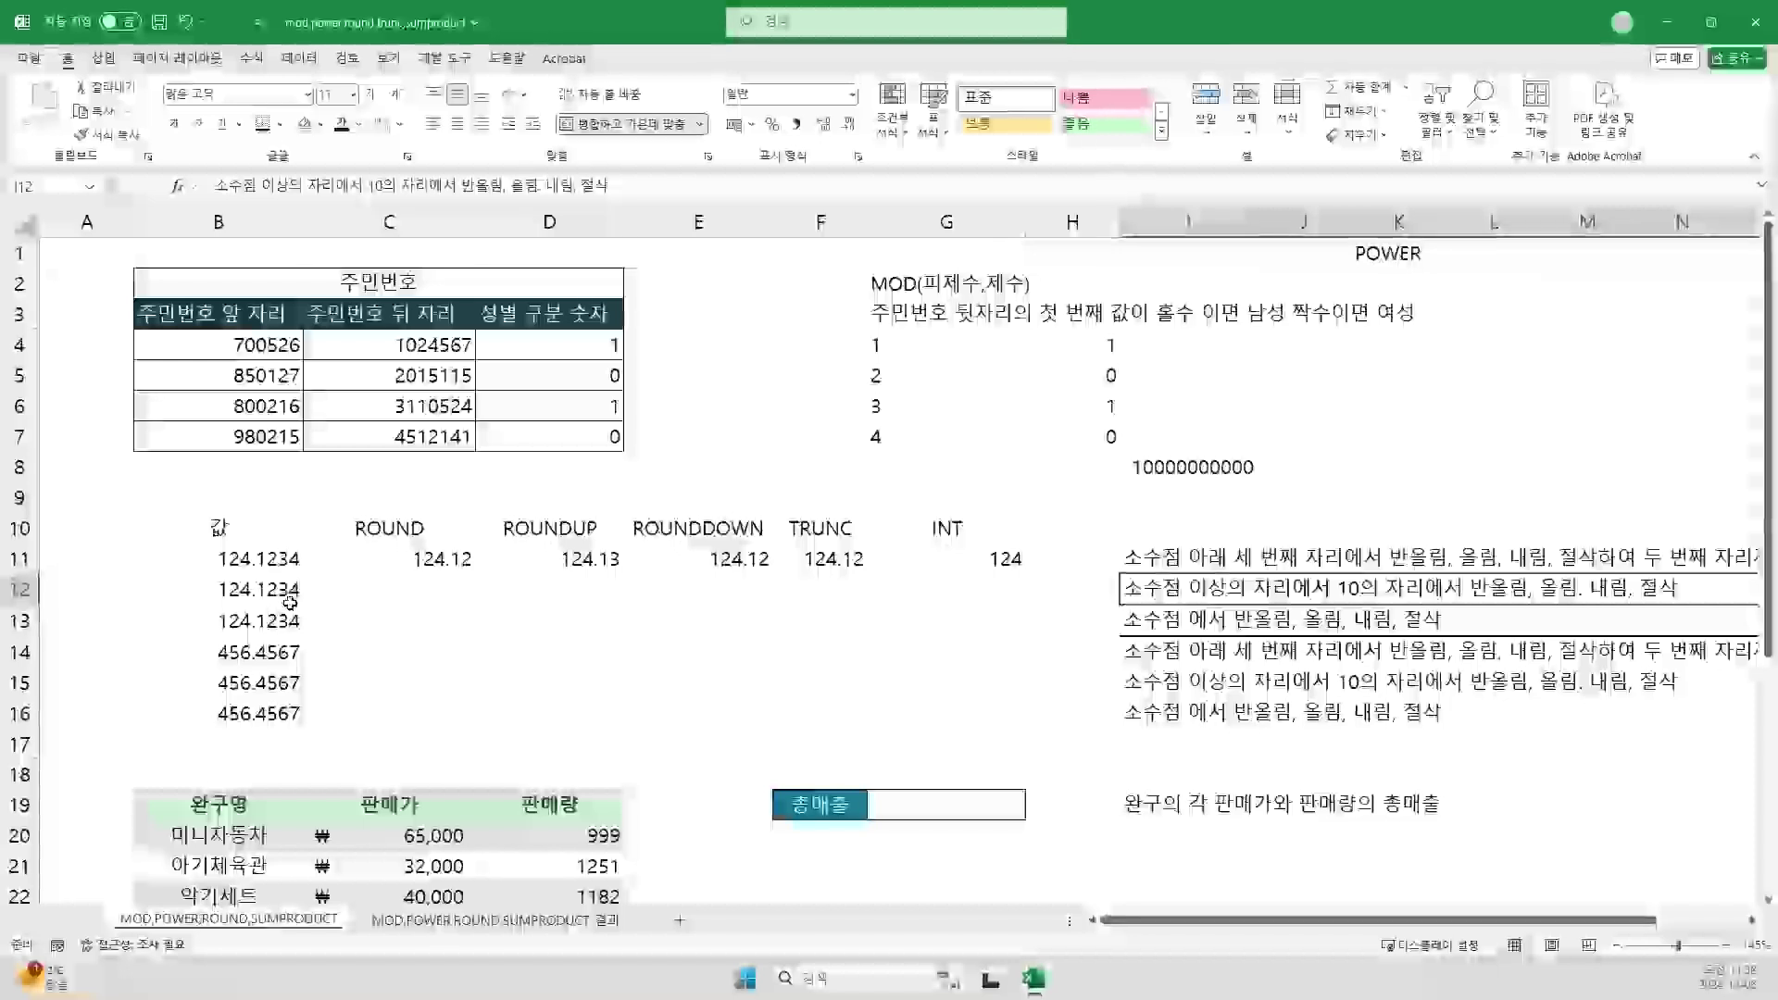
left_click(395, 595)
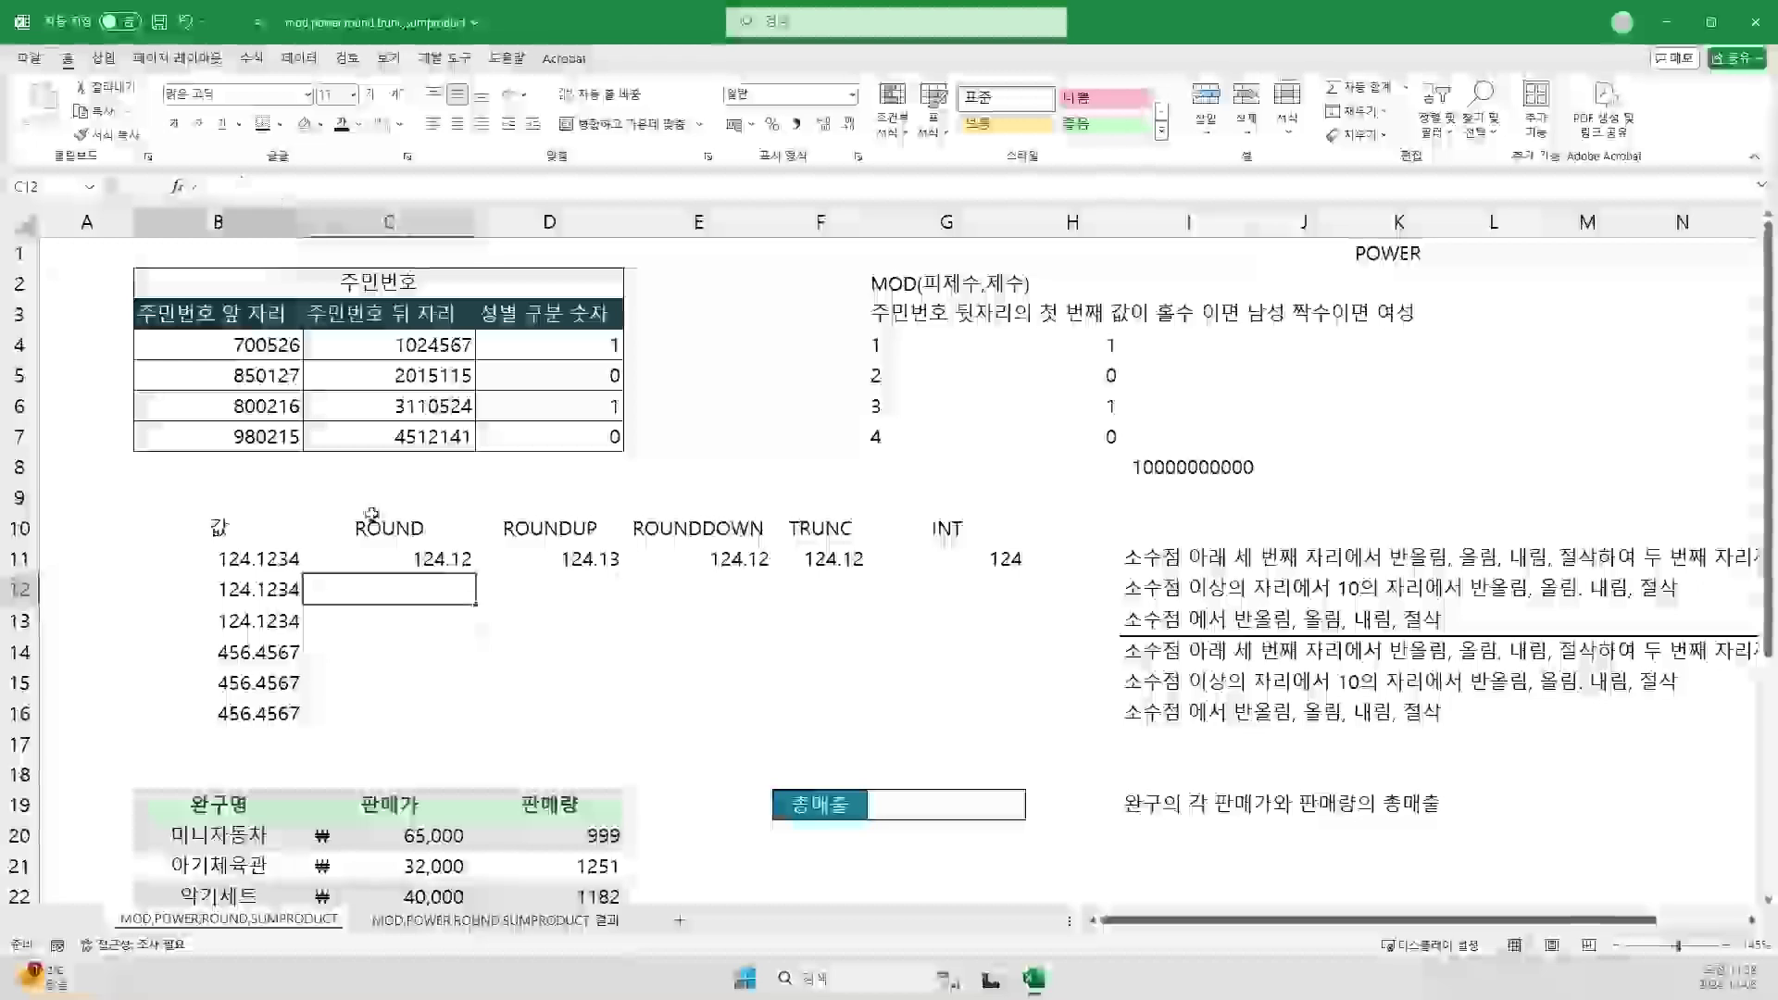
type("=ROUND(")
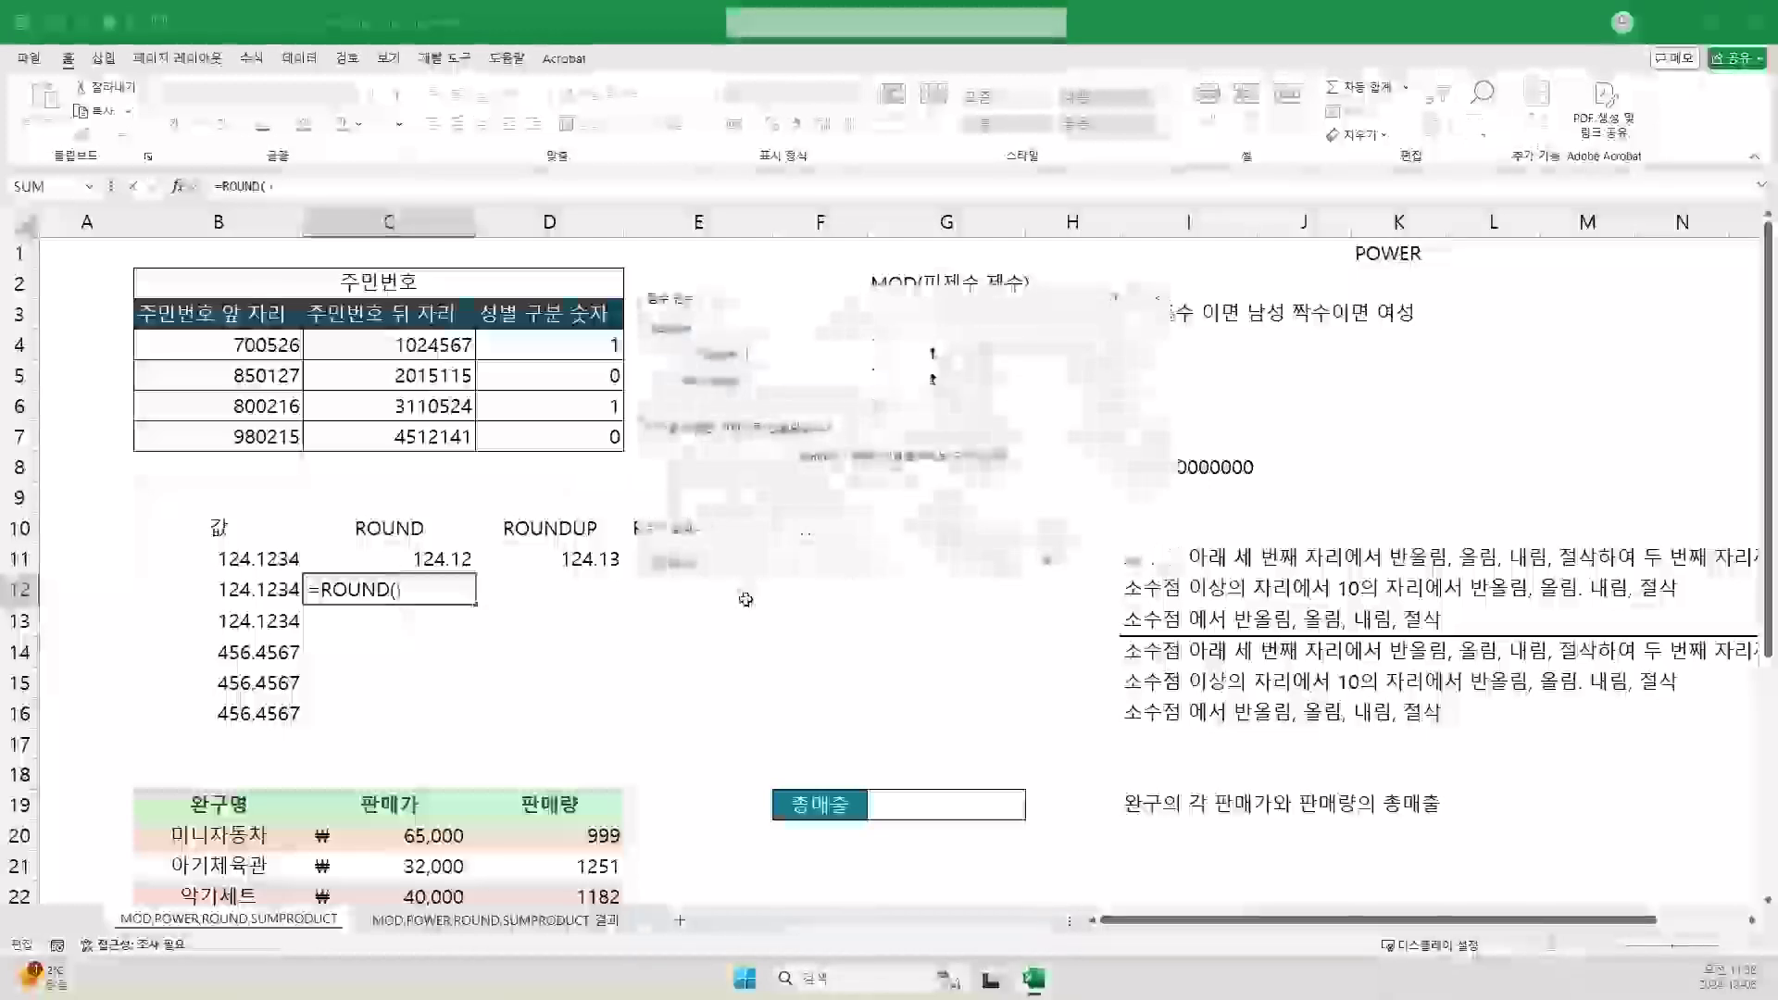
left_click(218, 589)
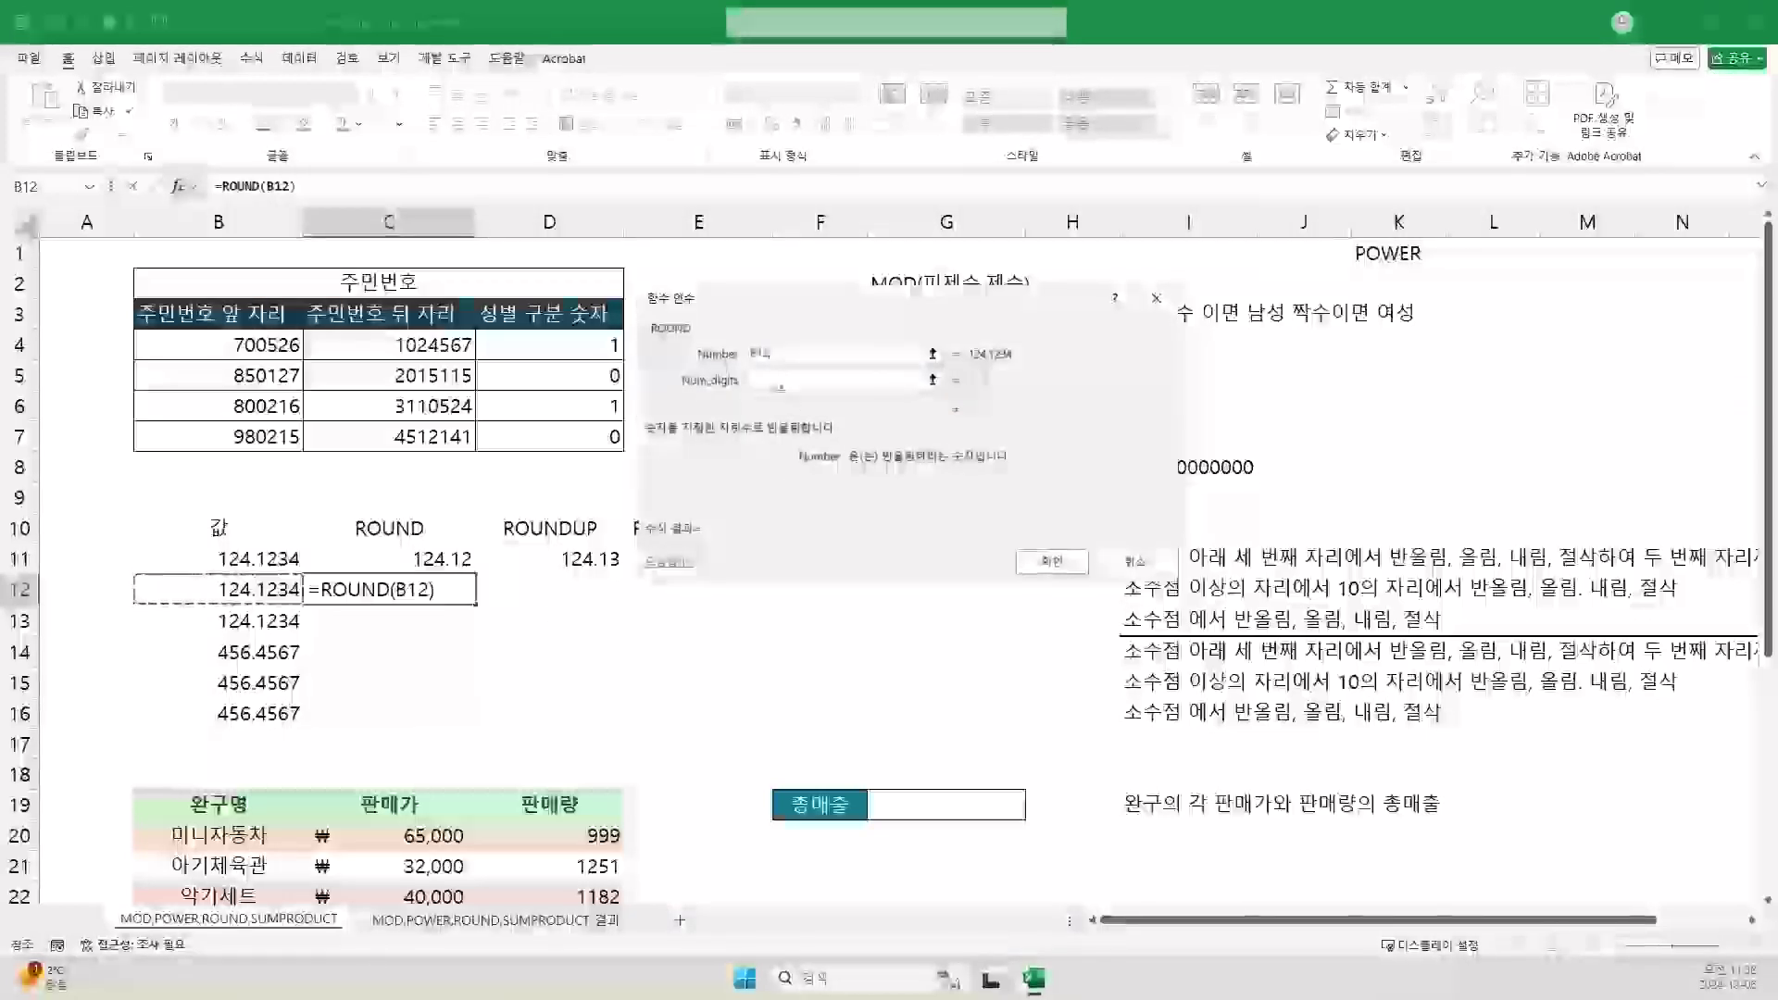
left_click(774, 381)
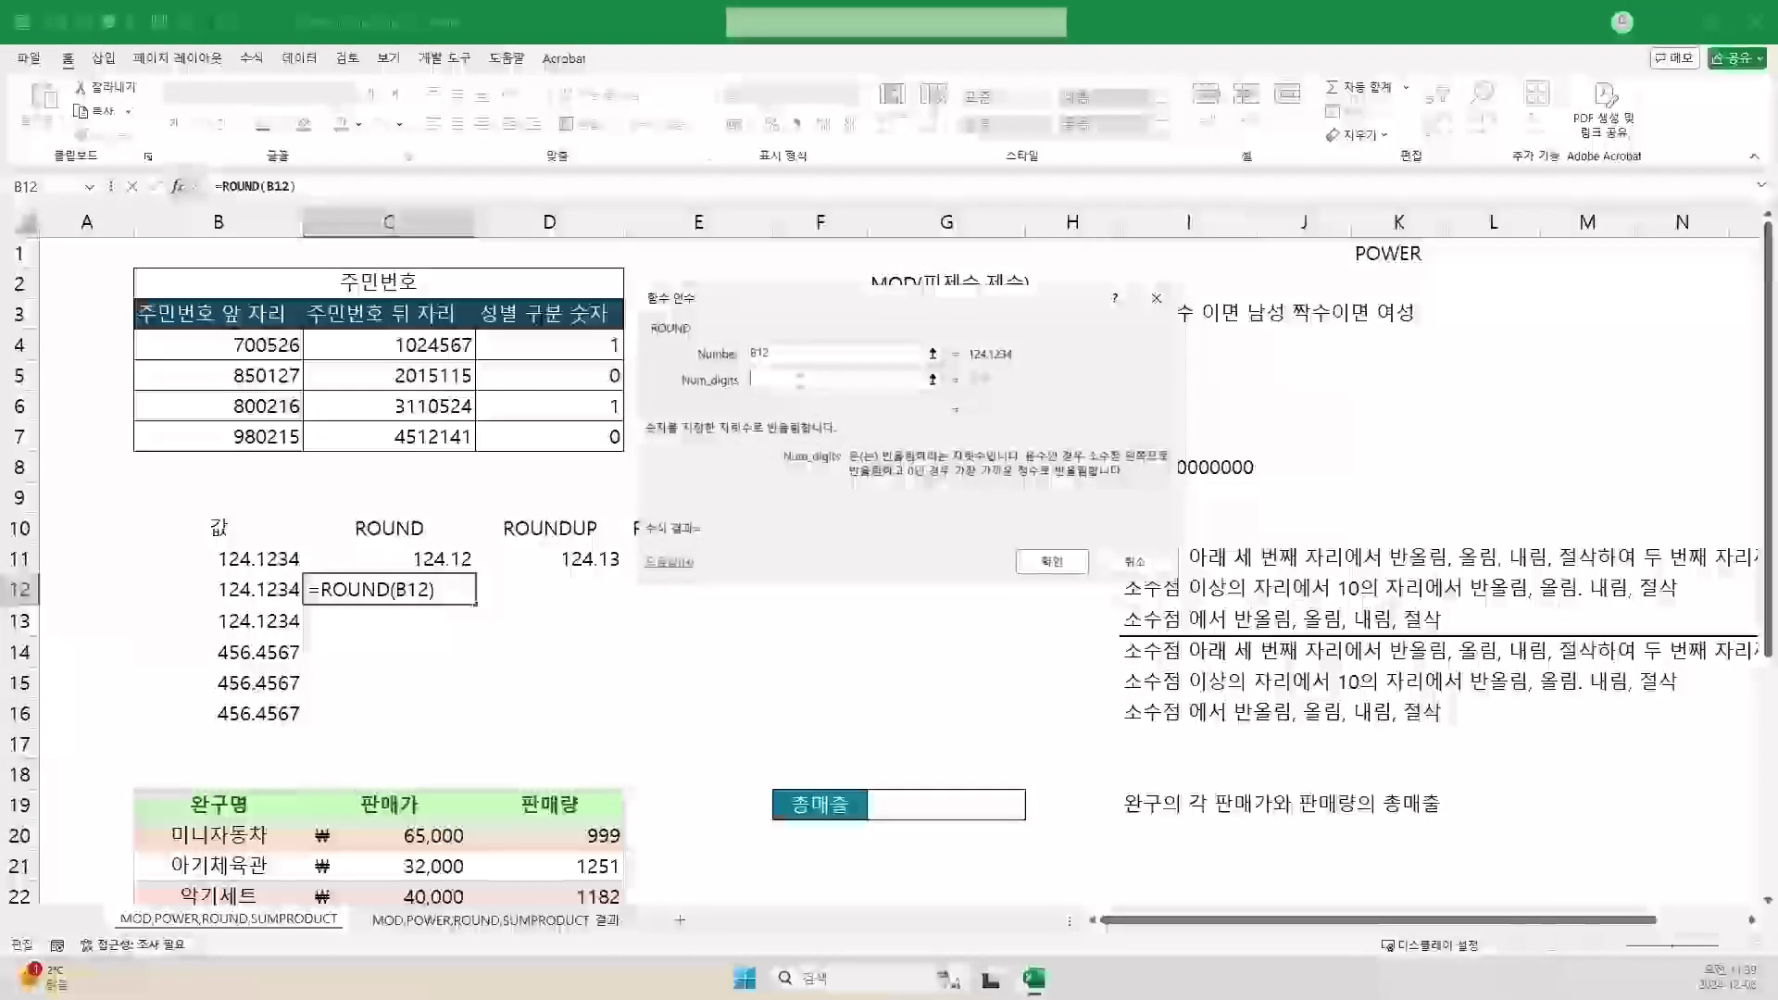
left_click(800, 381)
type("-")
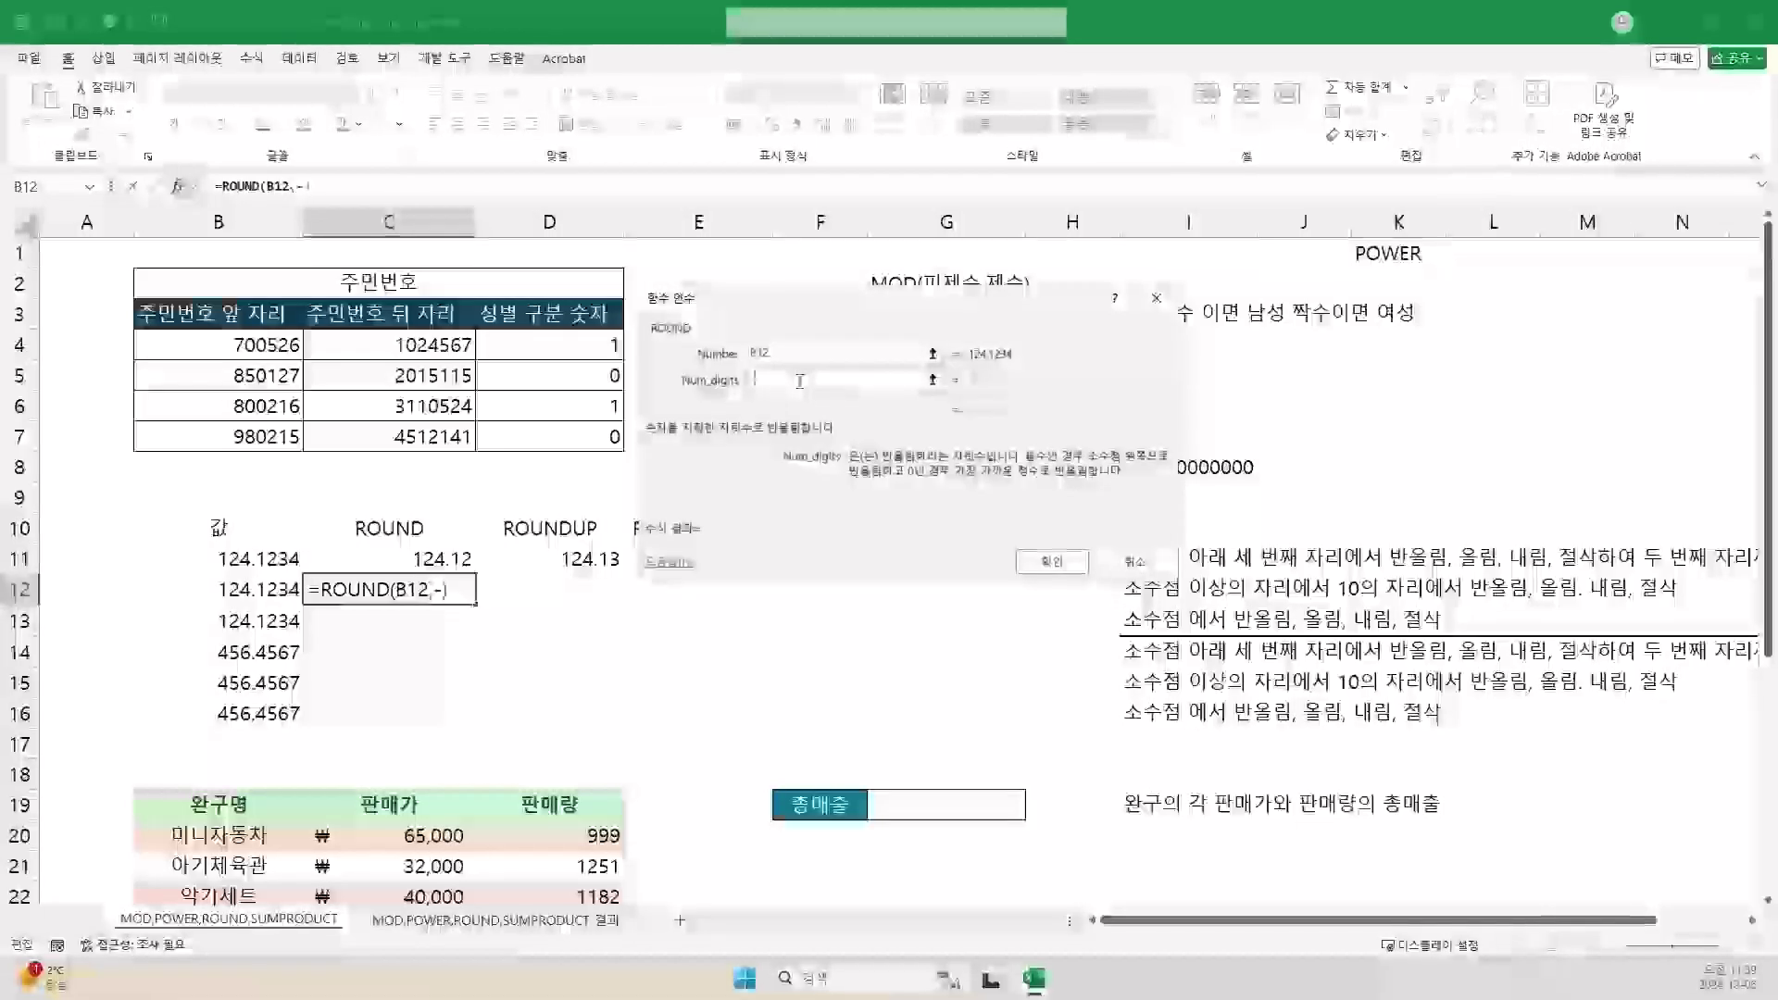
type("2")
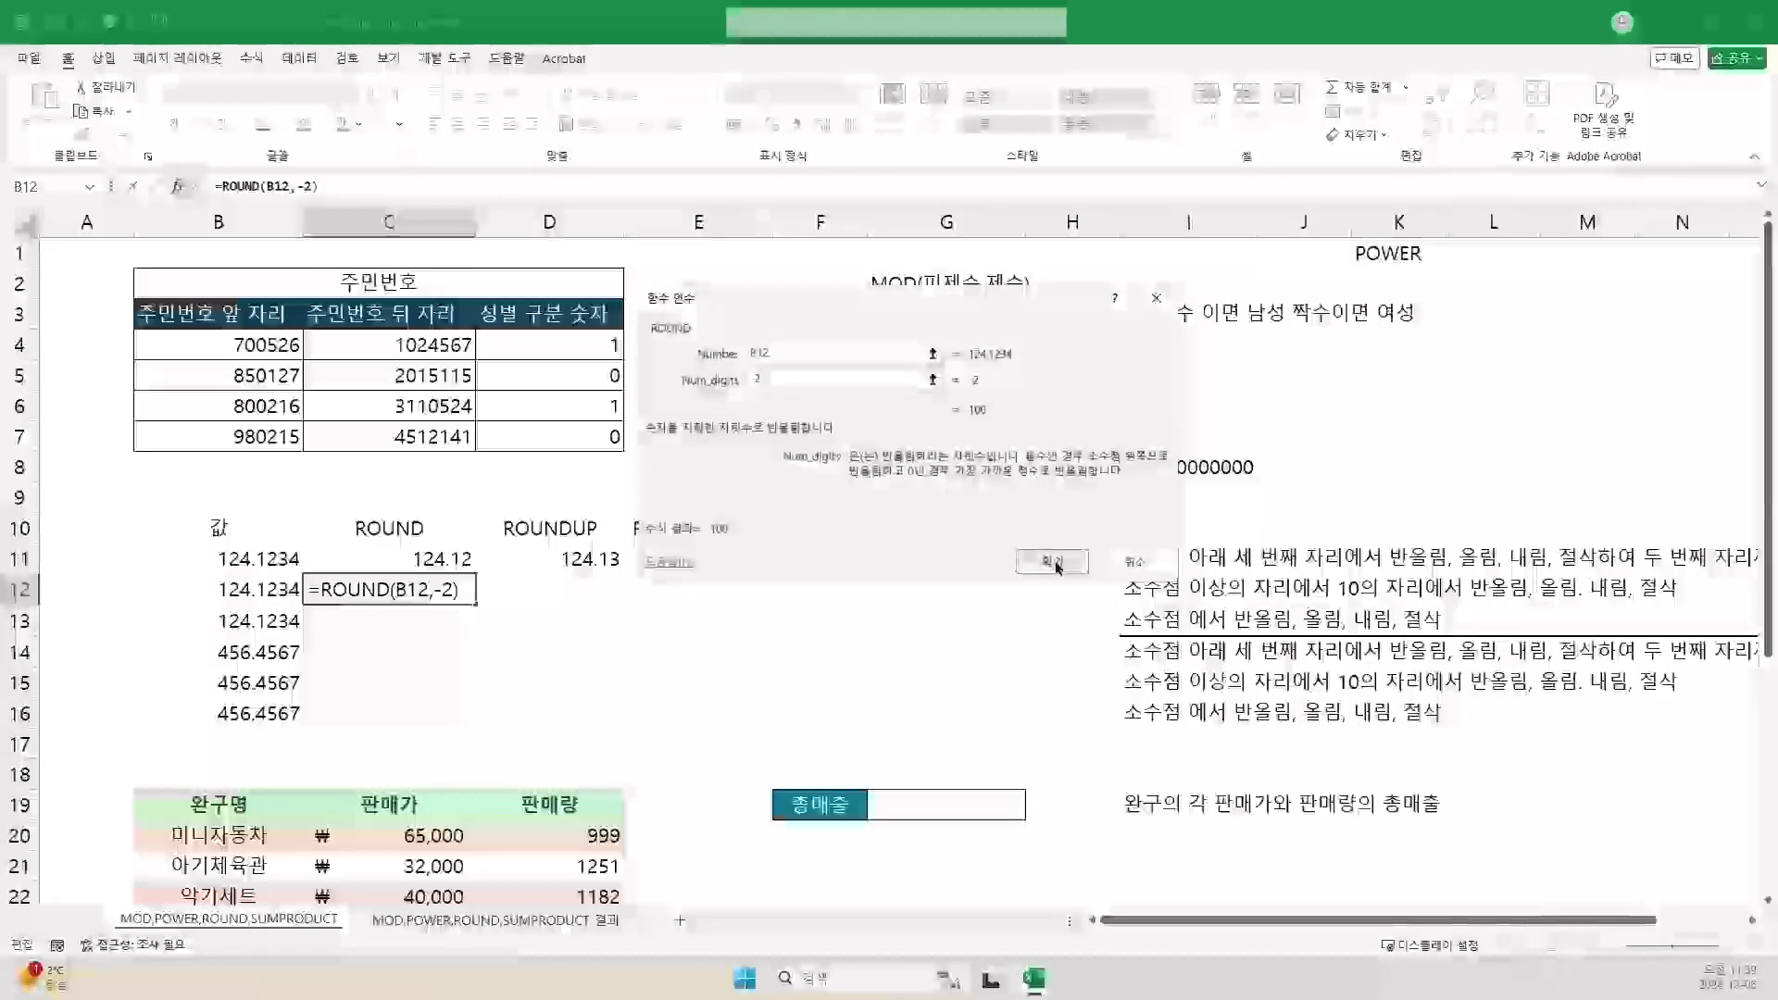
left_click(1054, 562)
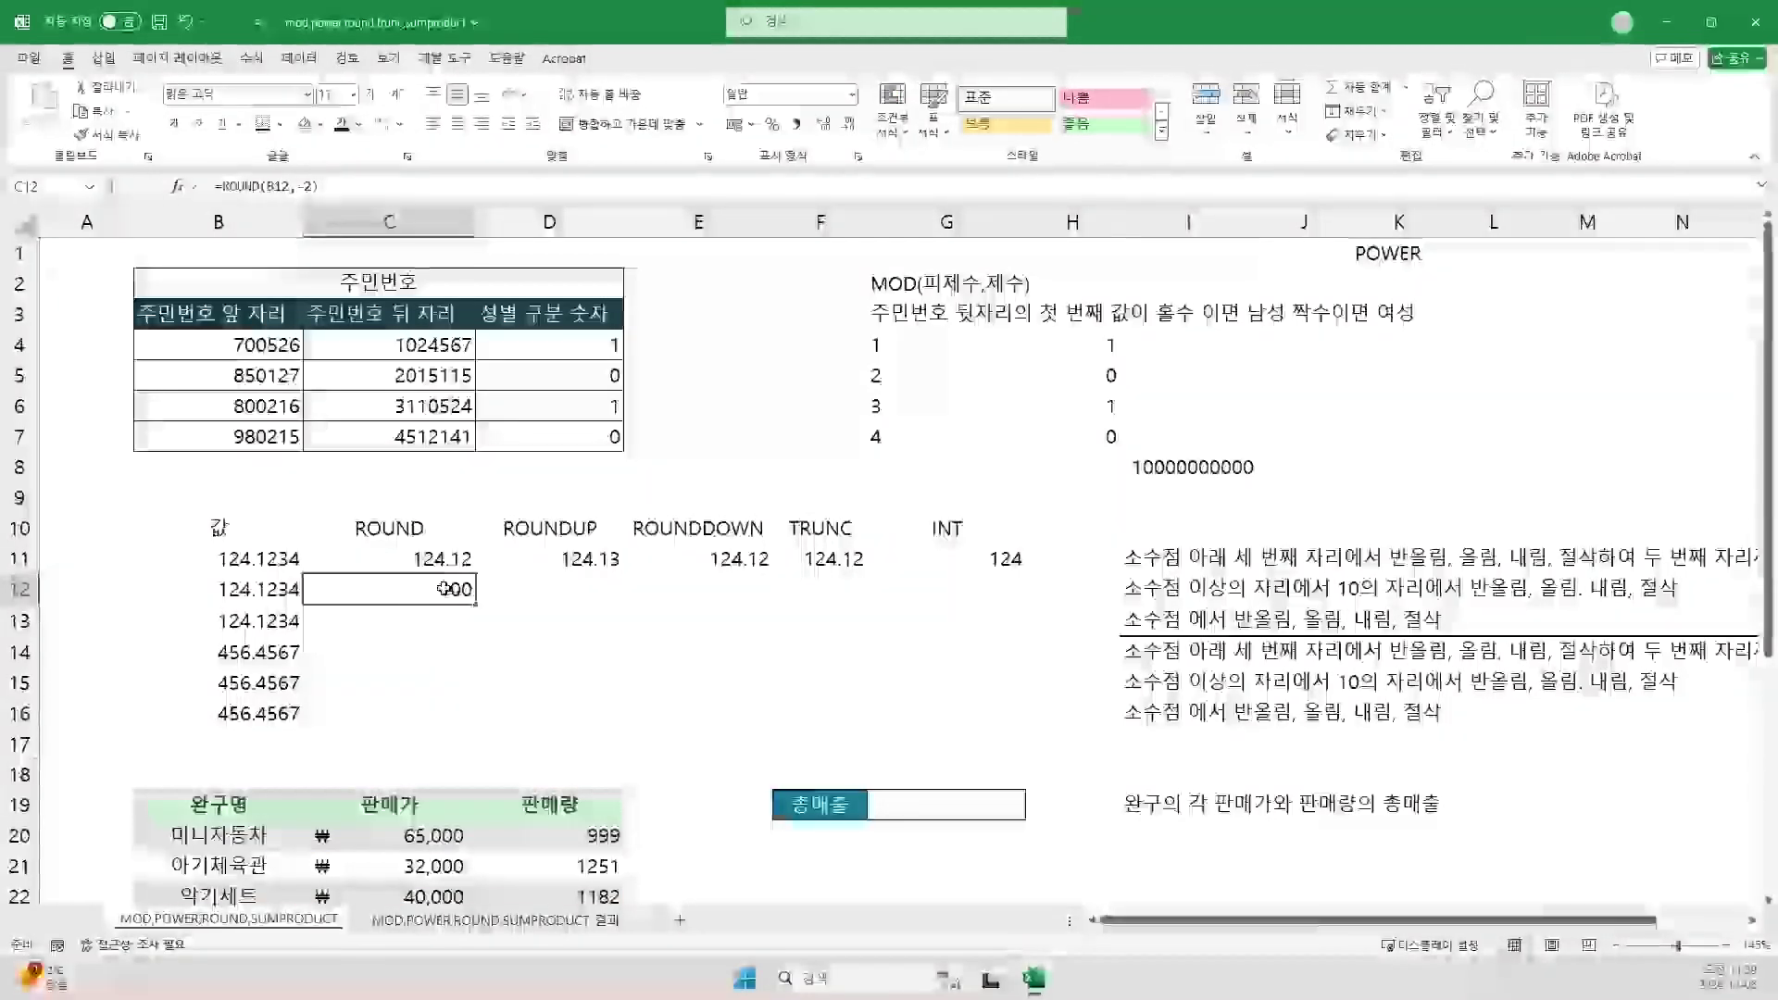
Step: Try -1 as the number of digits in the ROUND formula in C12
left_click(176, 188)
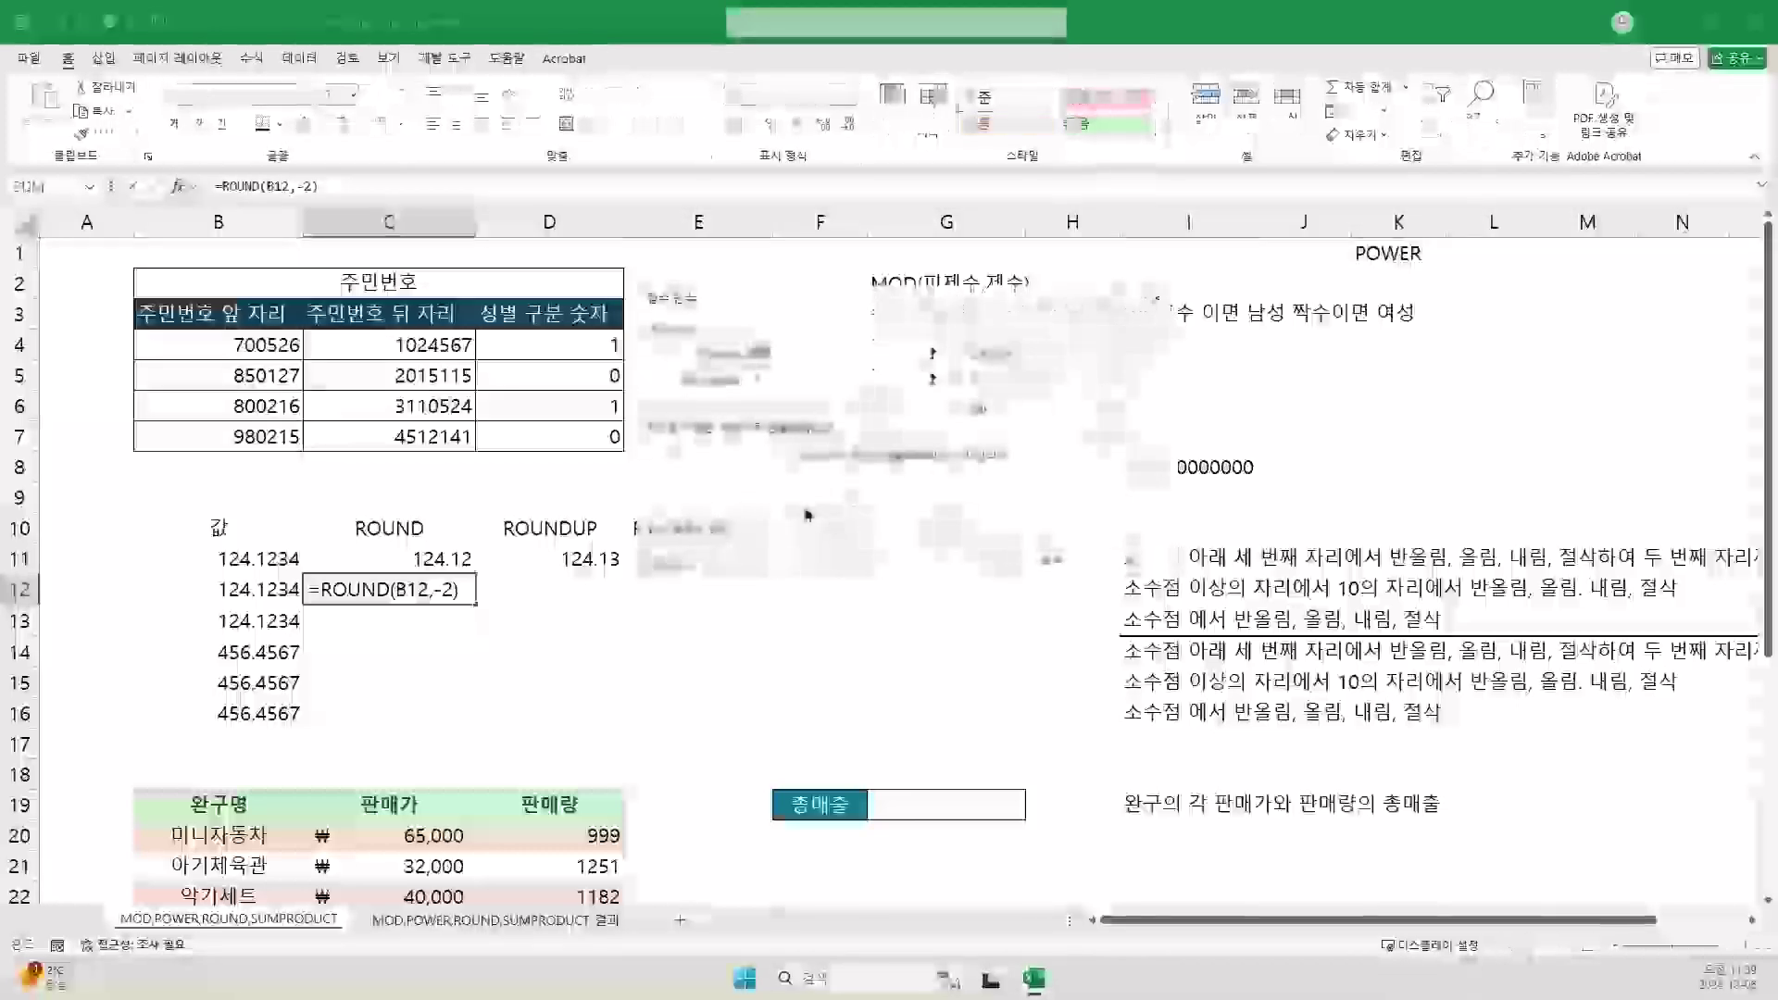
left_click(783, 383)
key("BackSpace")
type("1")
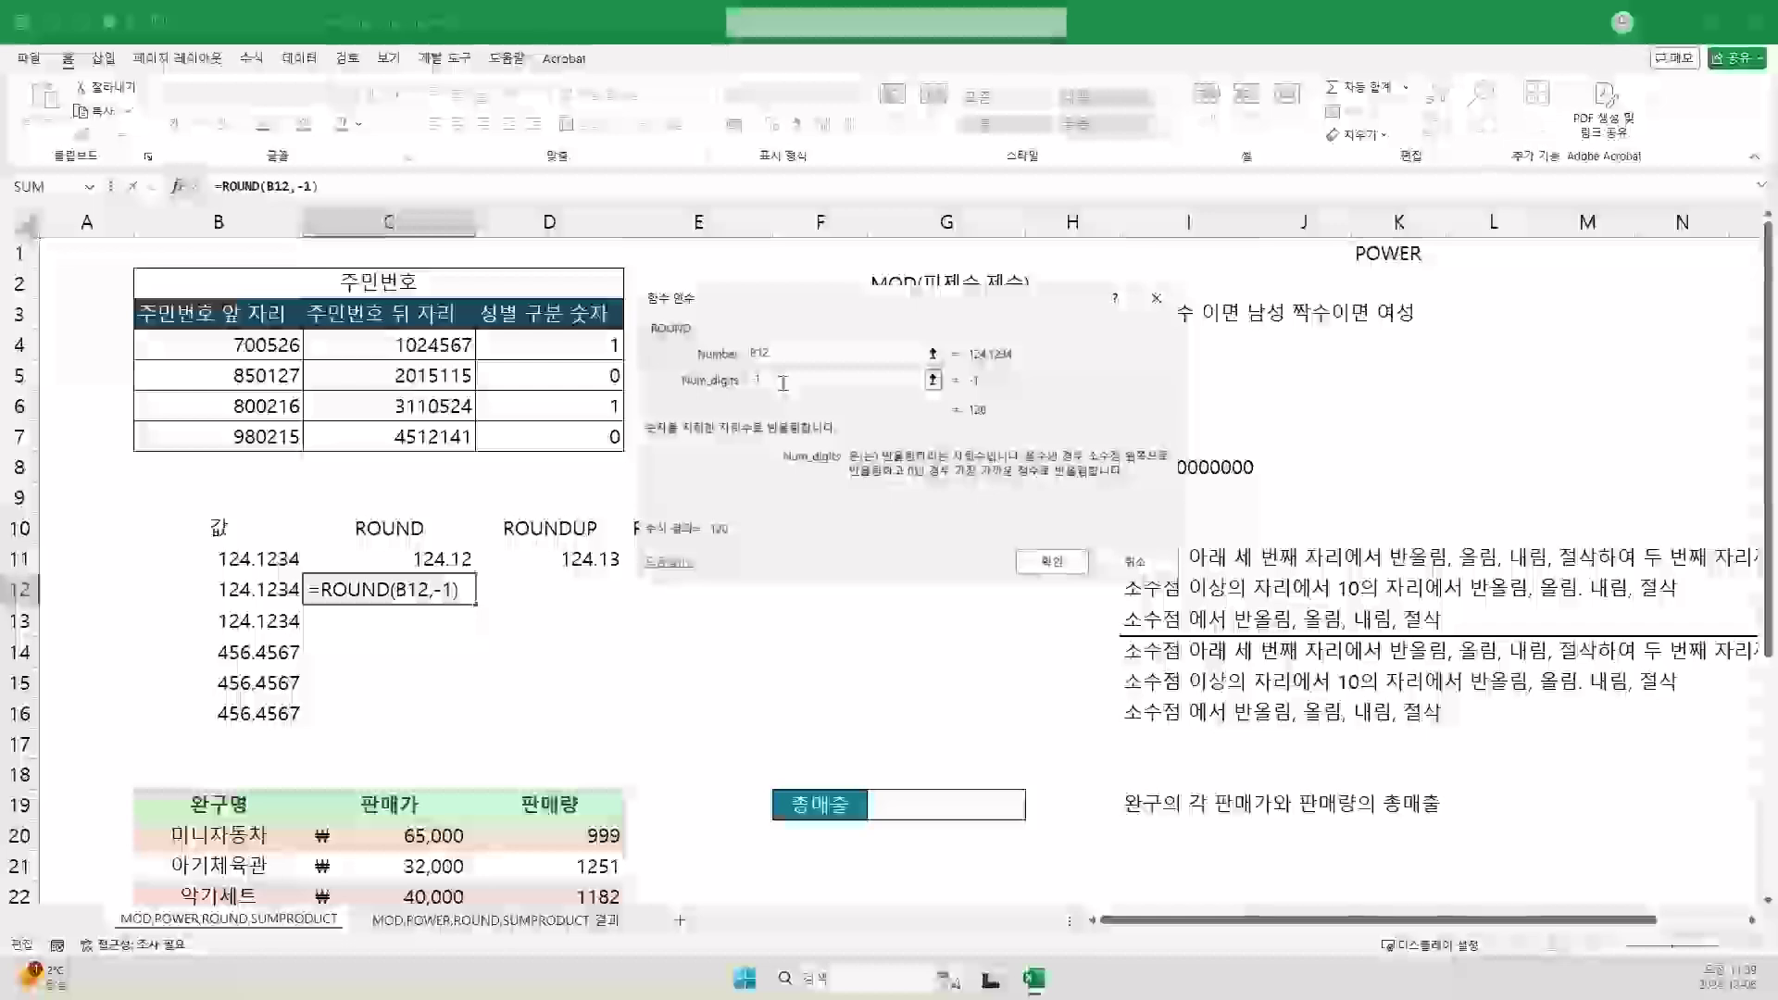
key("Return")
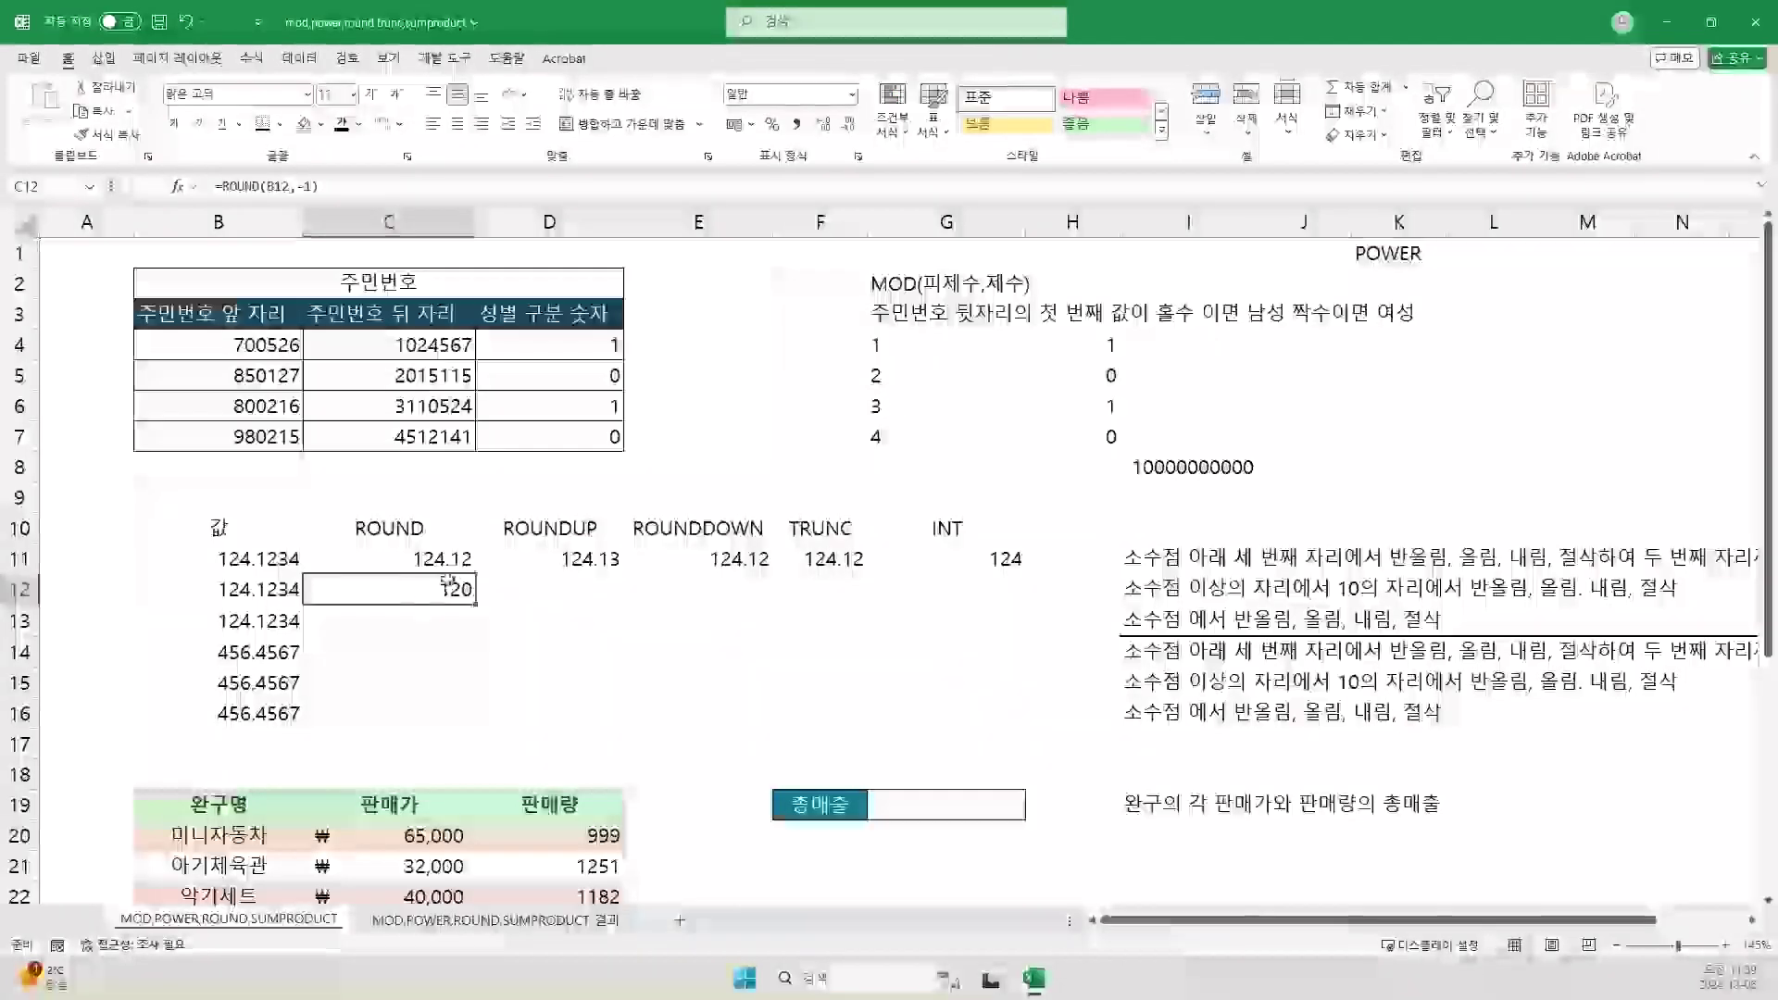
Step: Set the number of digits in C12's ROUND formula back to -2
left_click(310, 186)
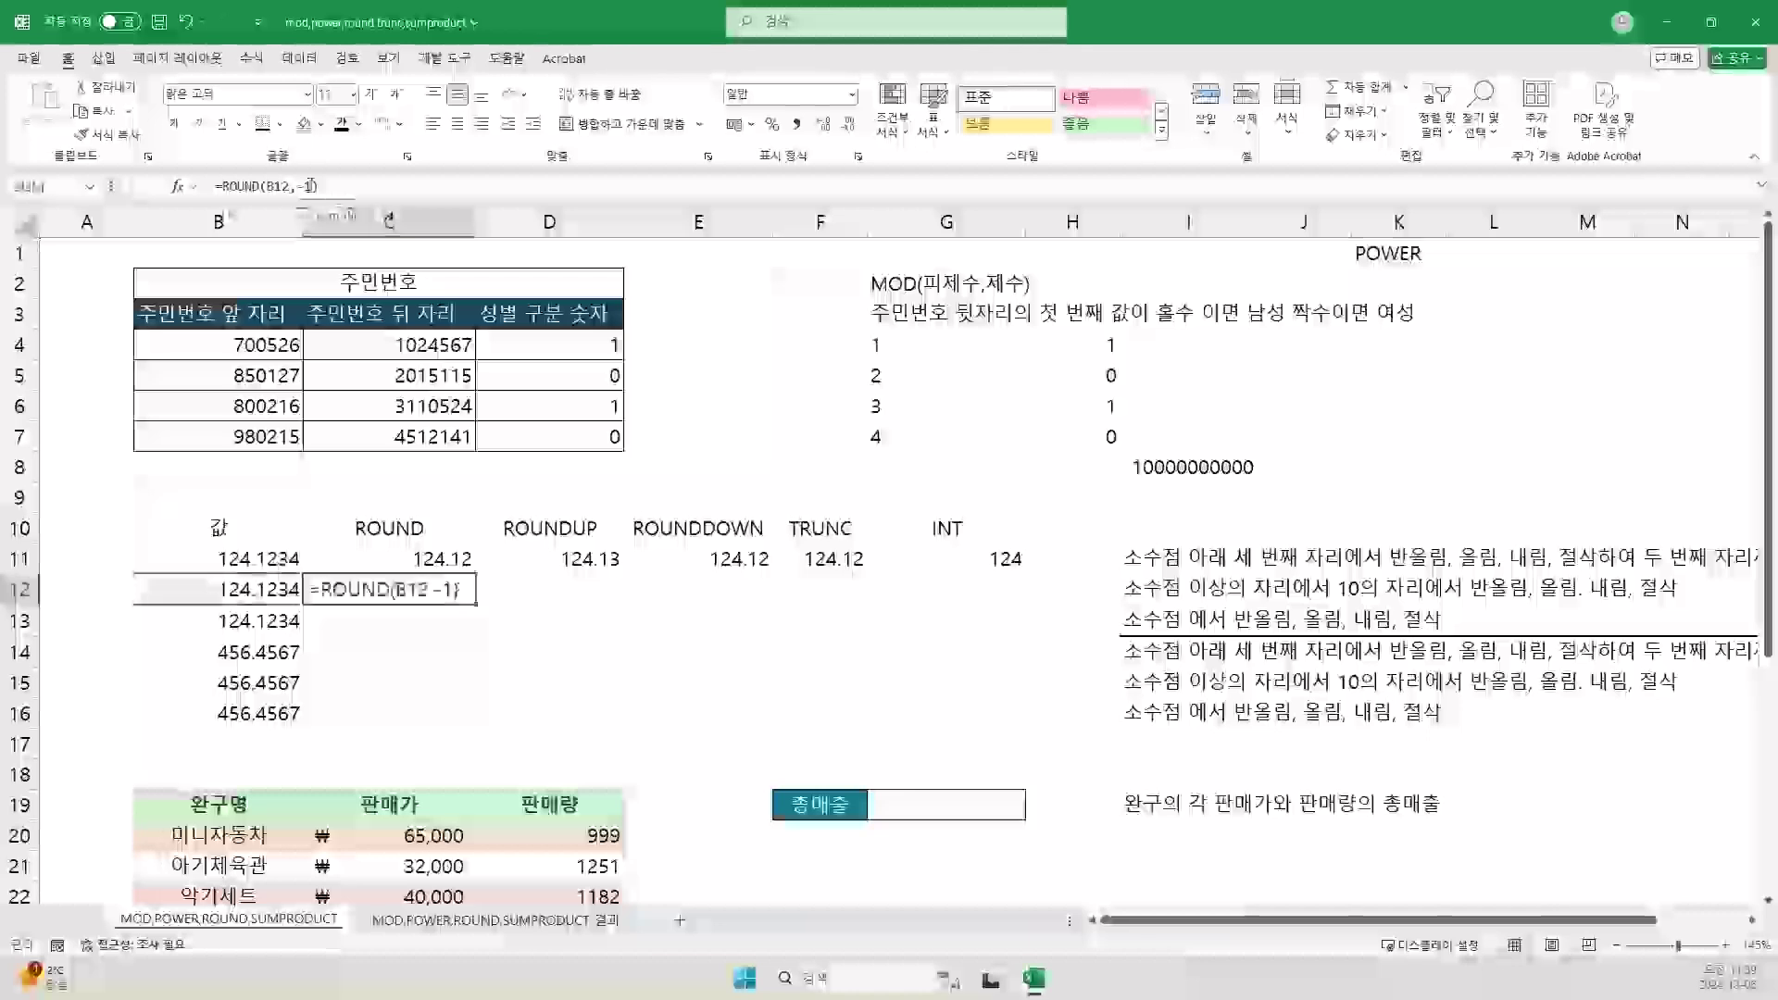
key("BackSpace")
type("2")
key("Return")
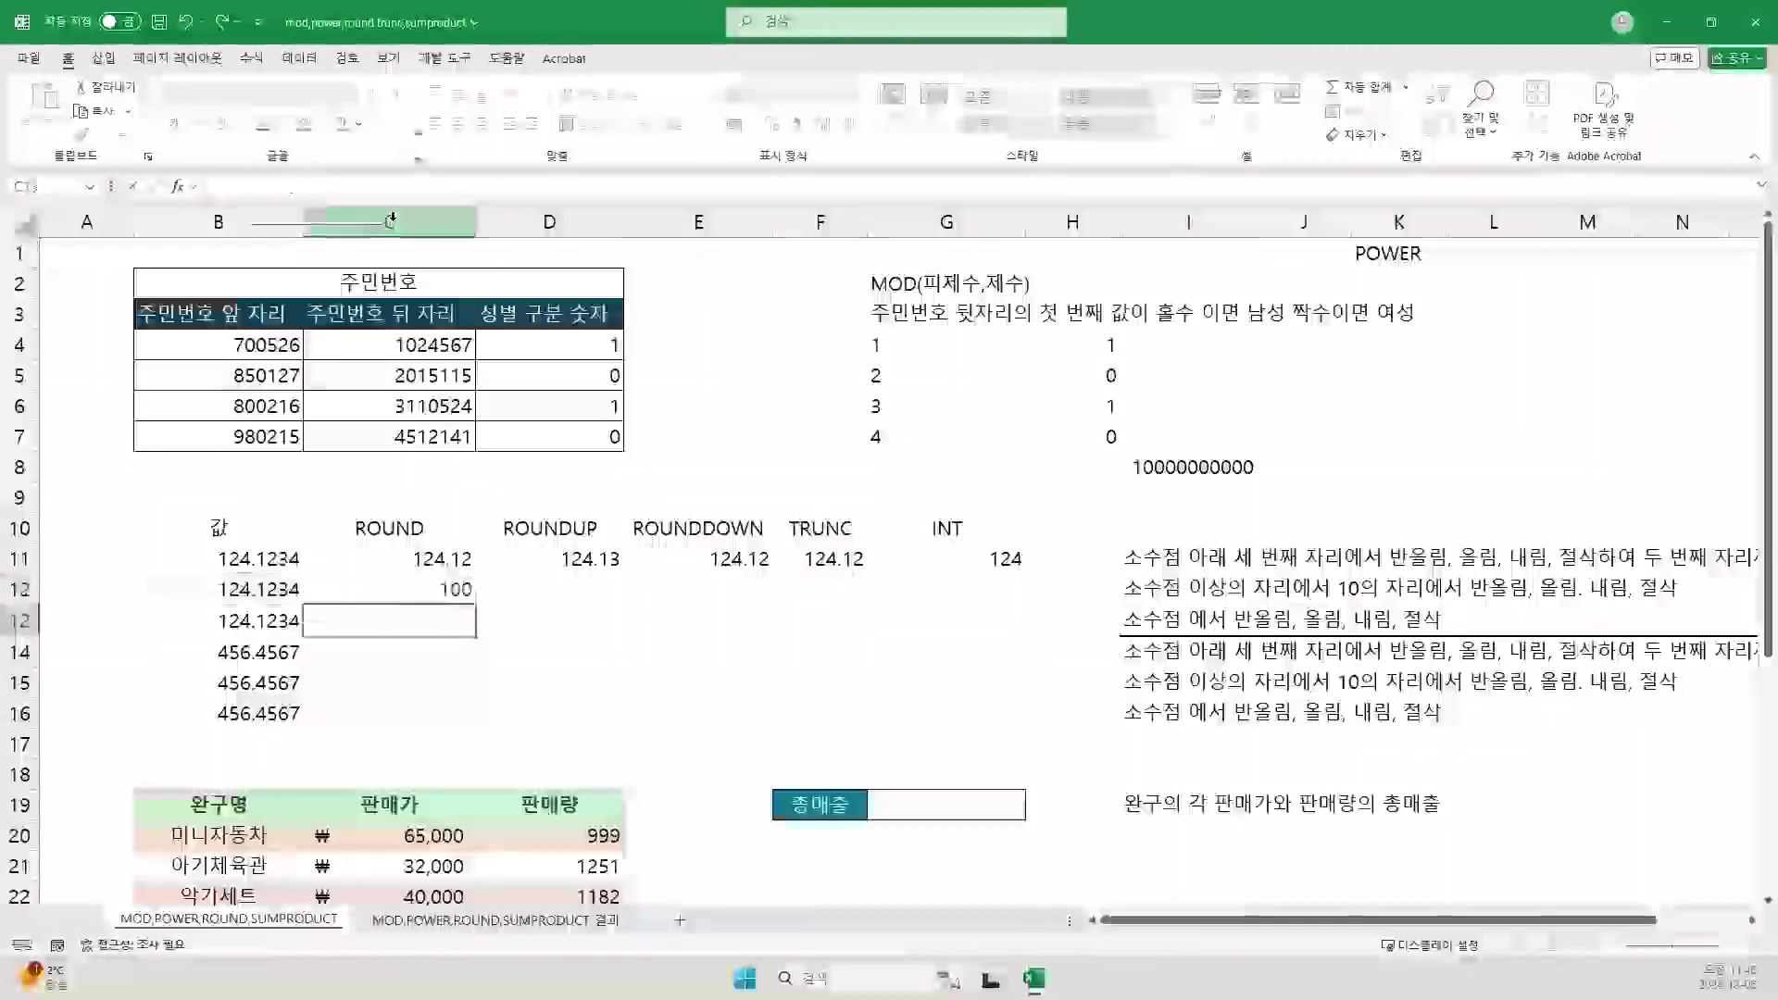
Step: Enter a ROUNDUP formula in D12 that rounds B12 up to -2 digits
left_click(566, 590)
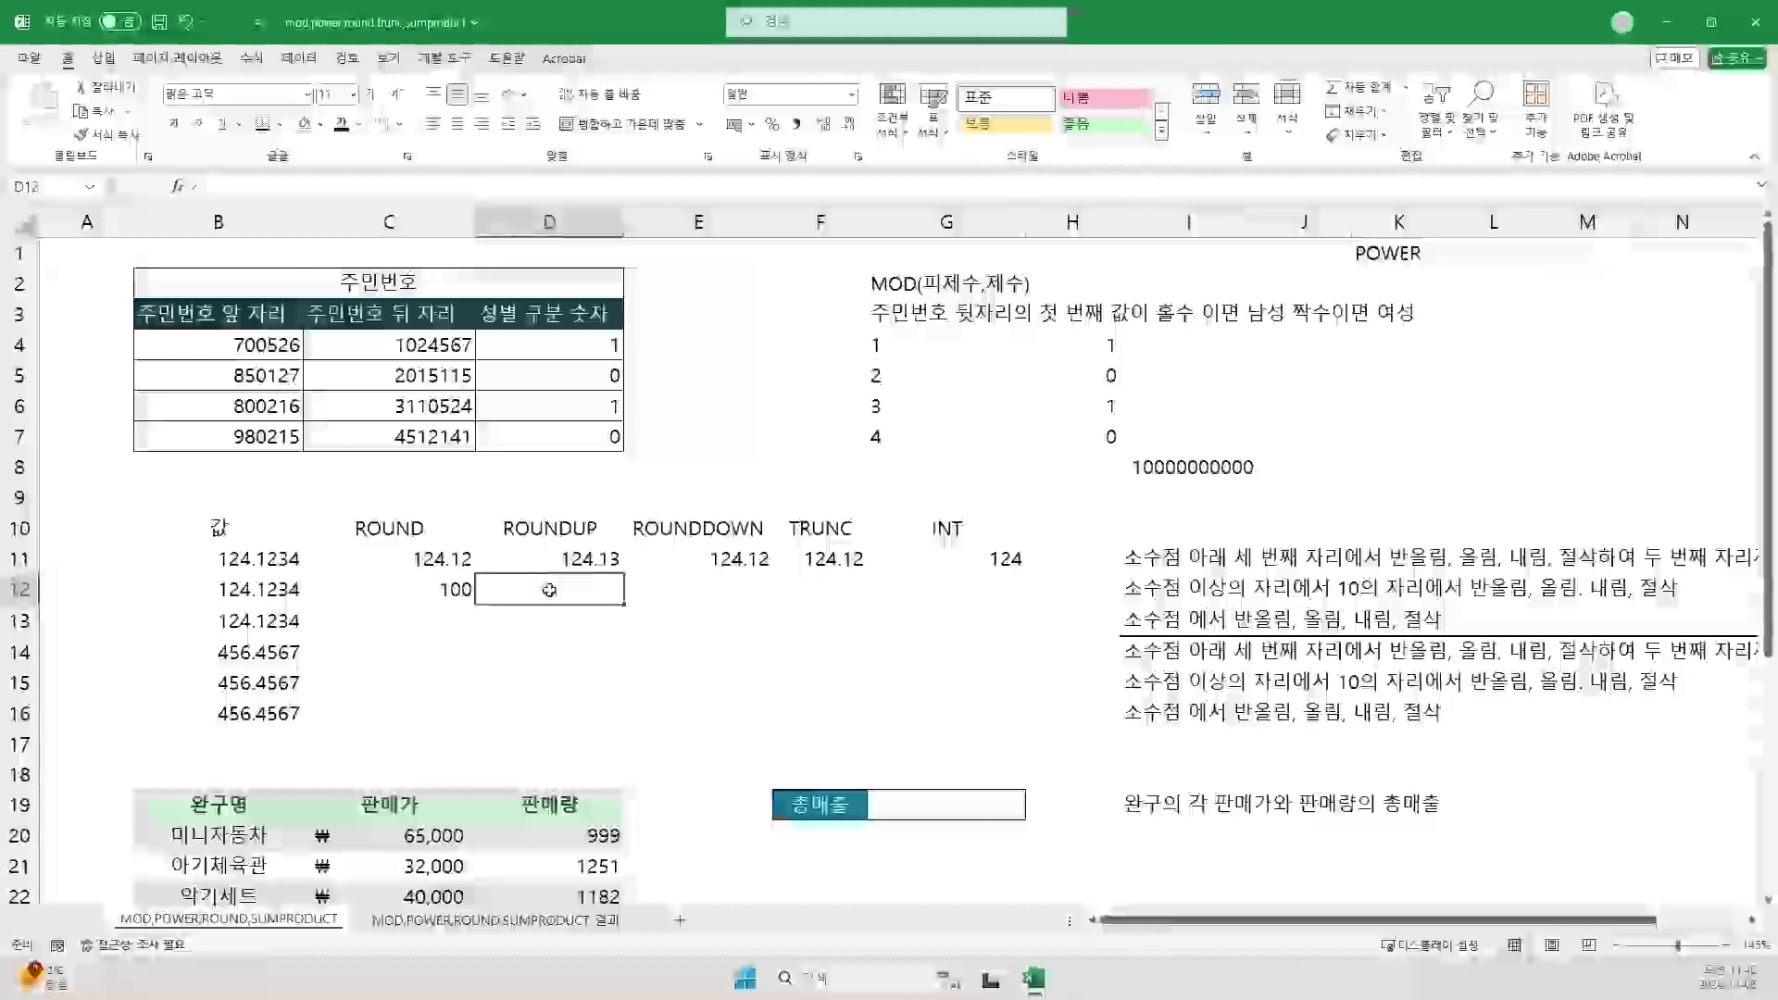
type("=ROUNDUP")
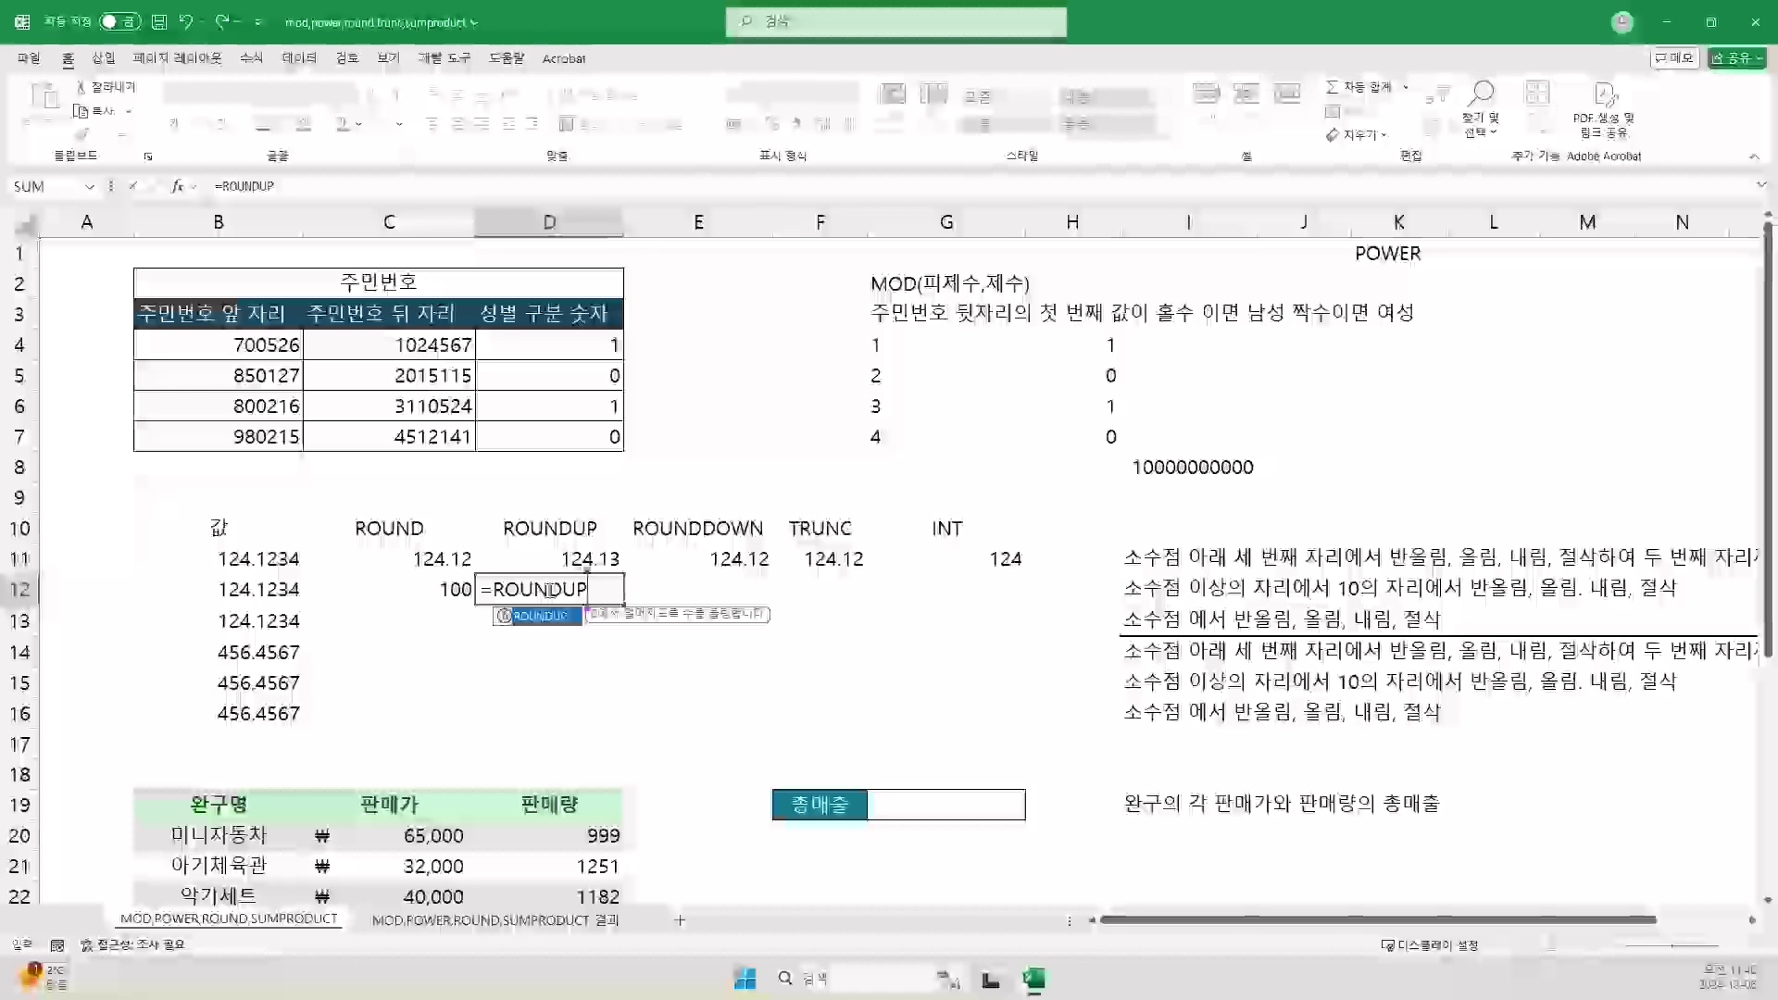
type("(")
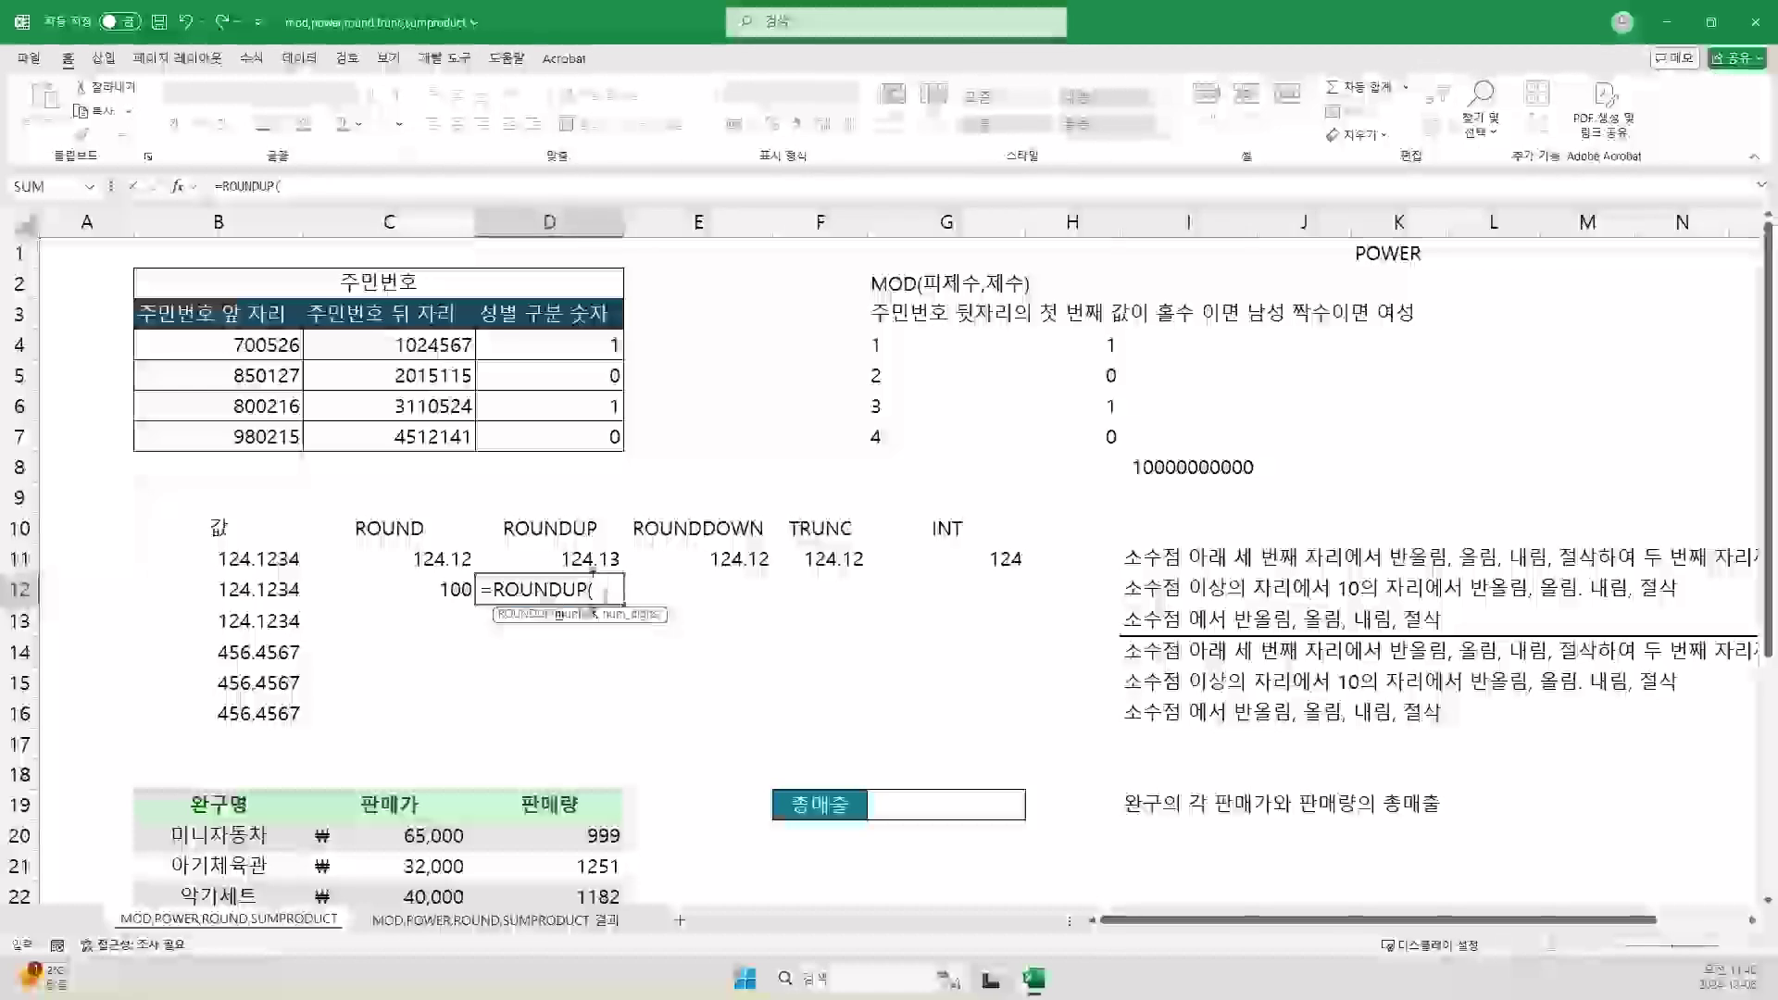
left_click(260, 589)
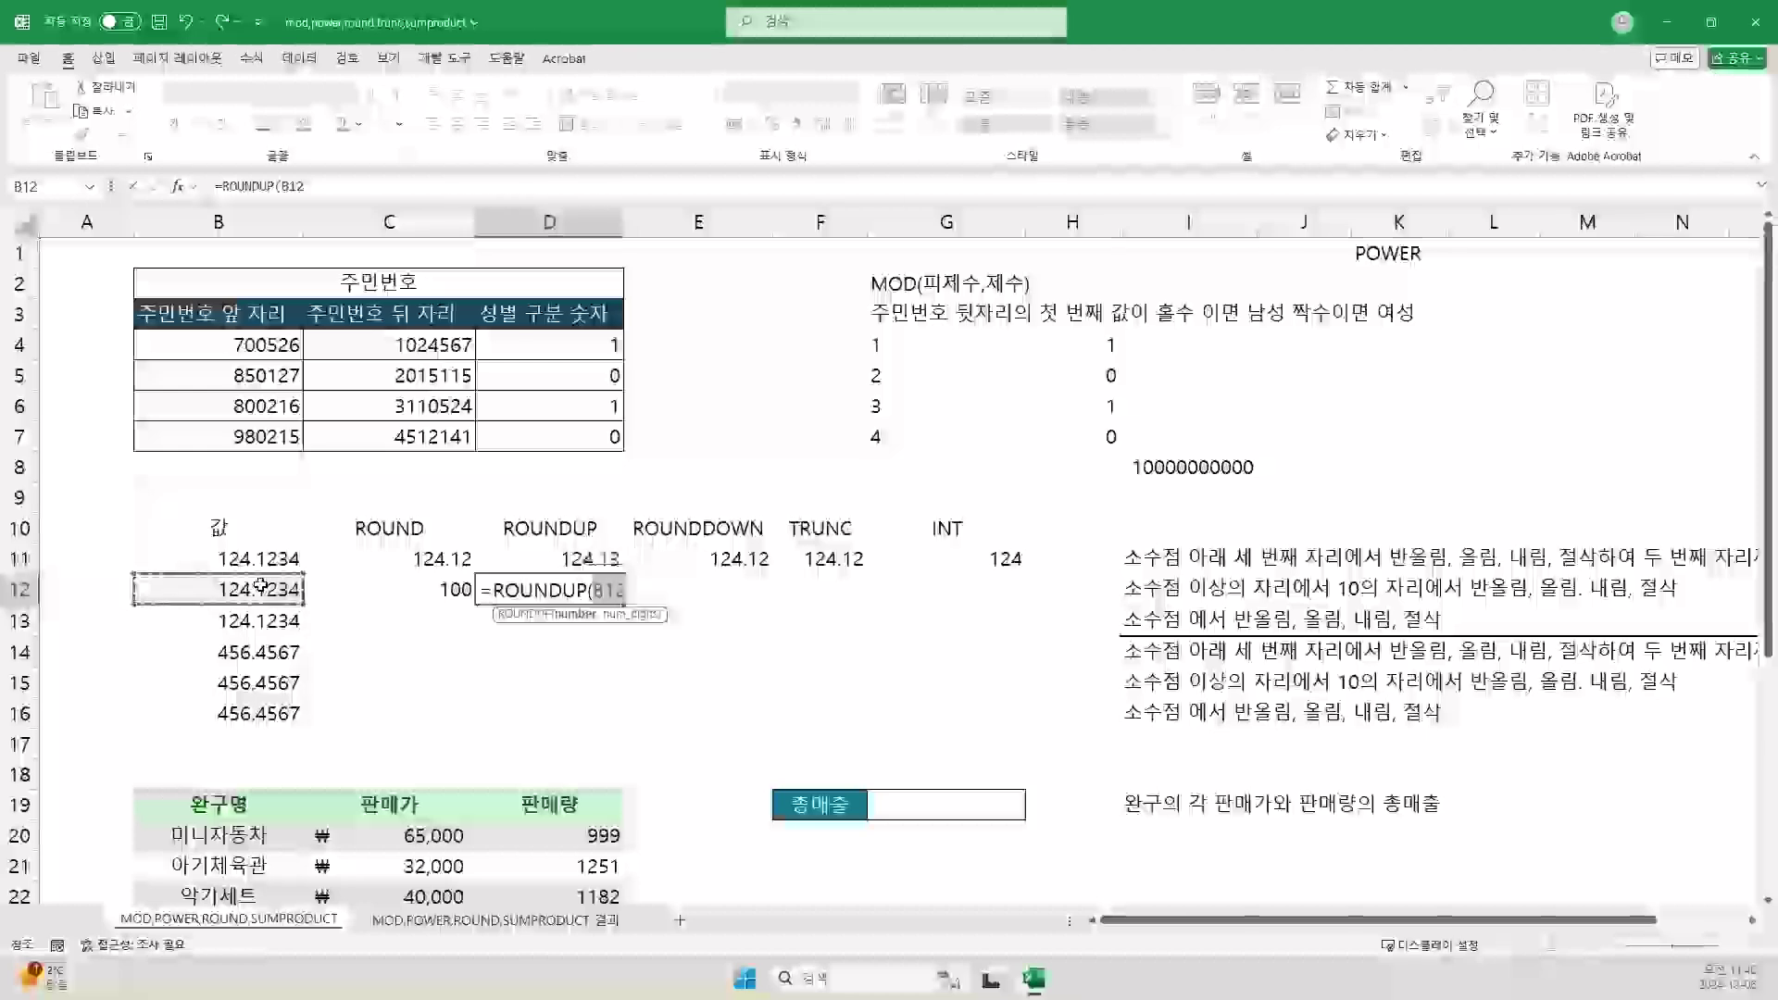
type(",-2)")
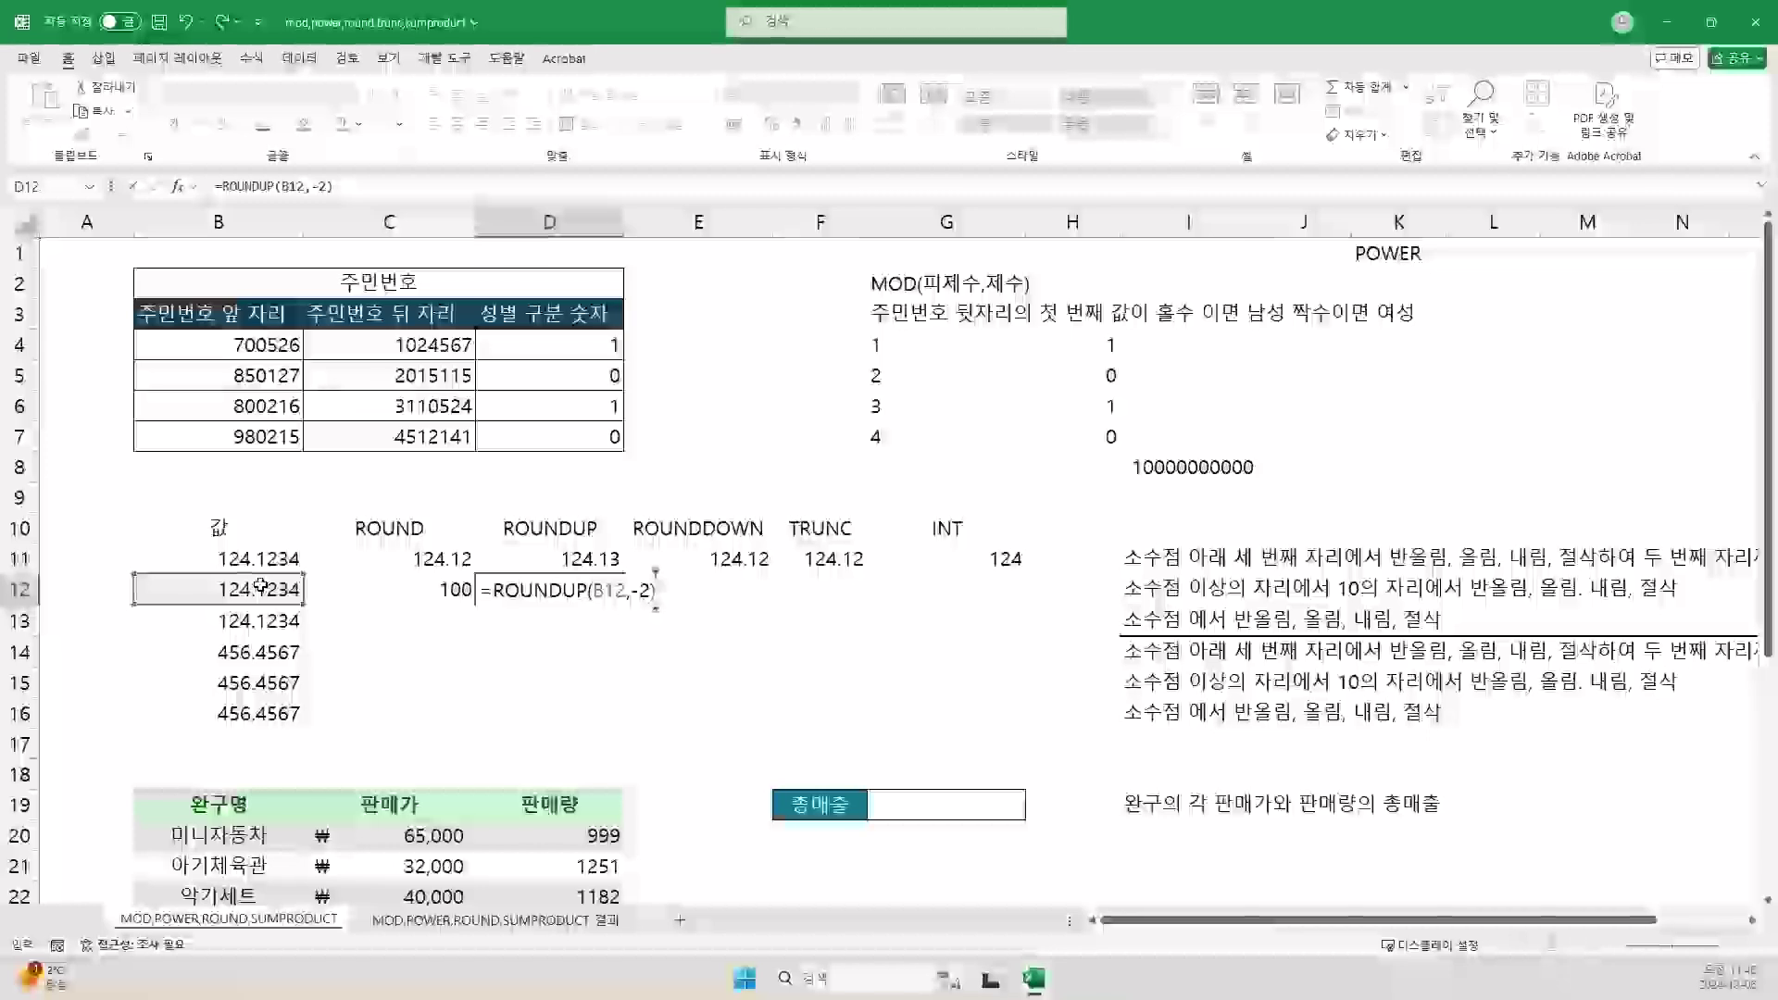
key("Return")
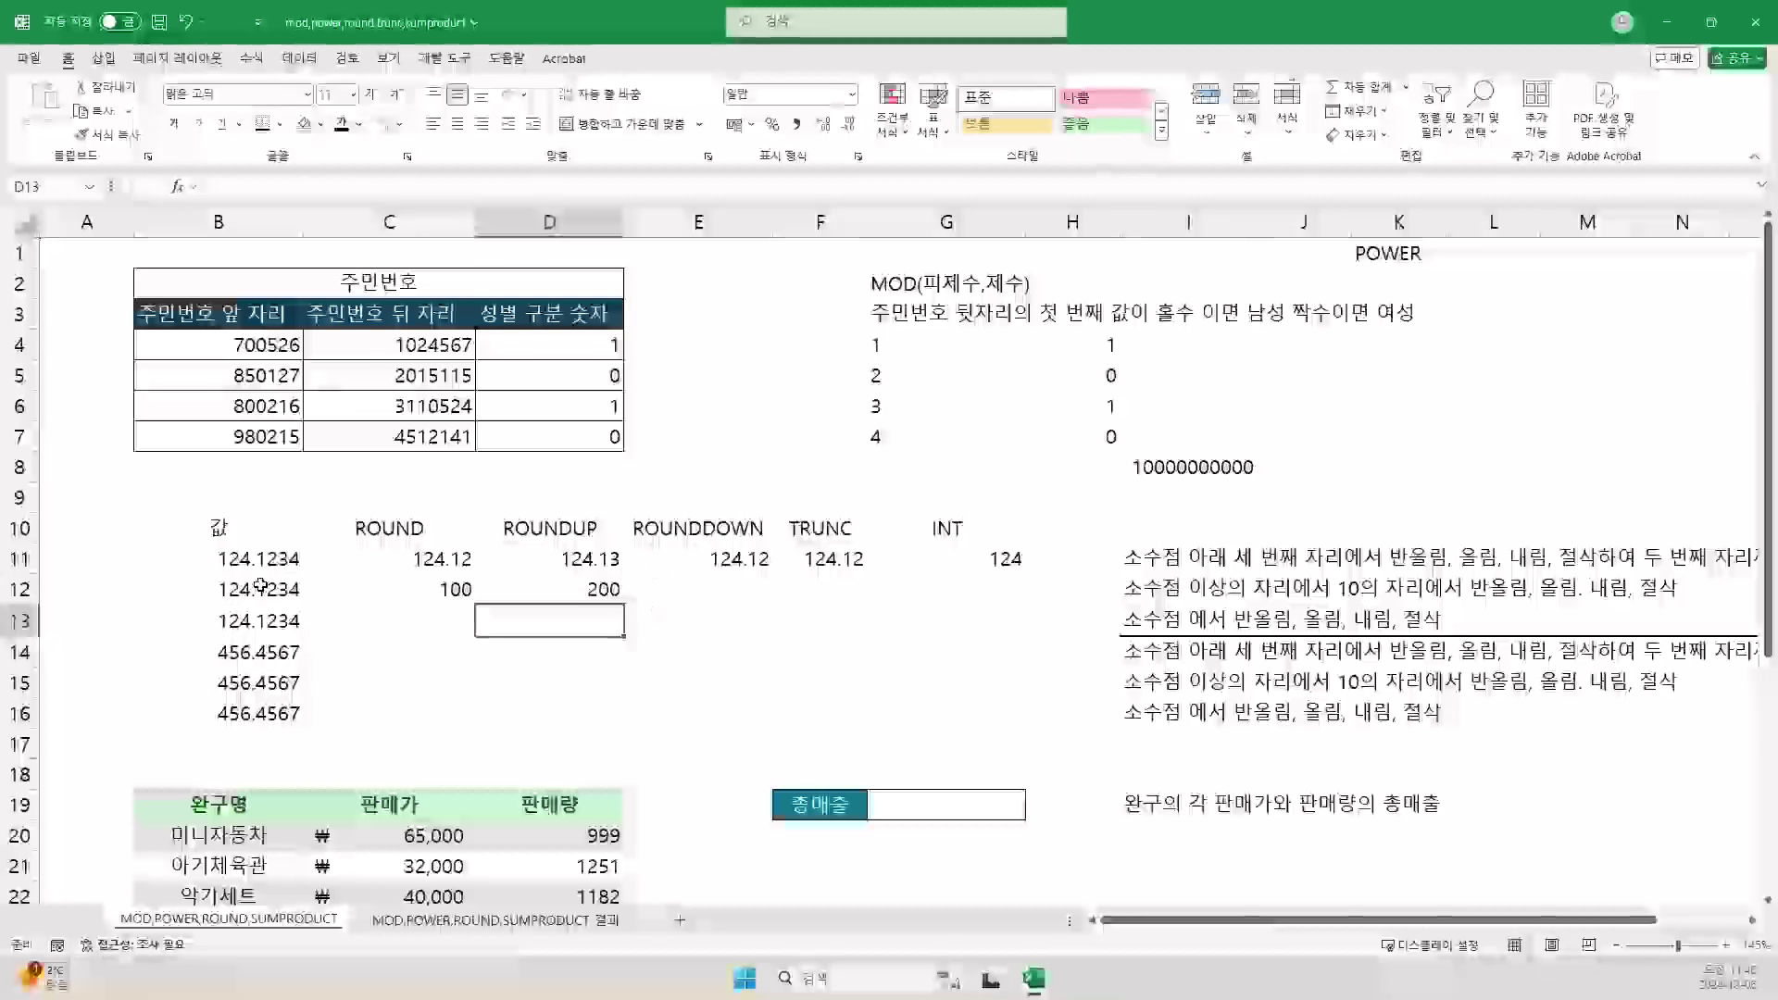
left_click(592, 590)
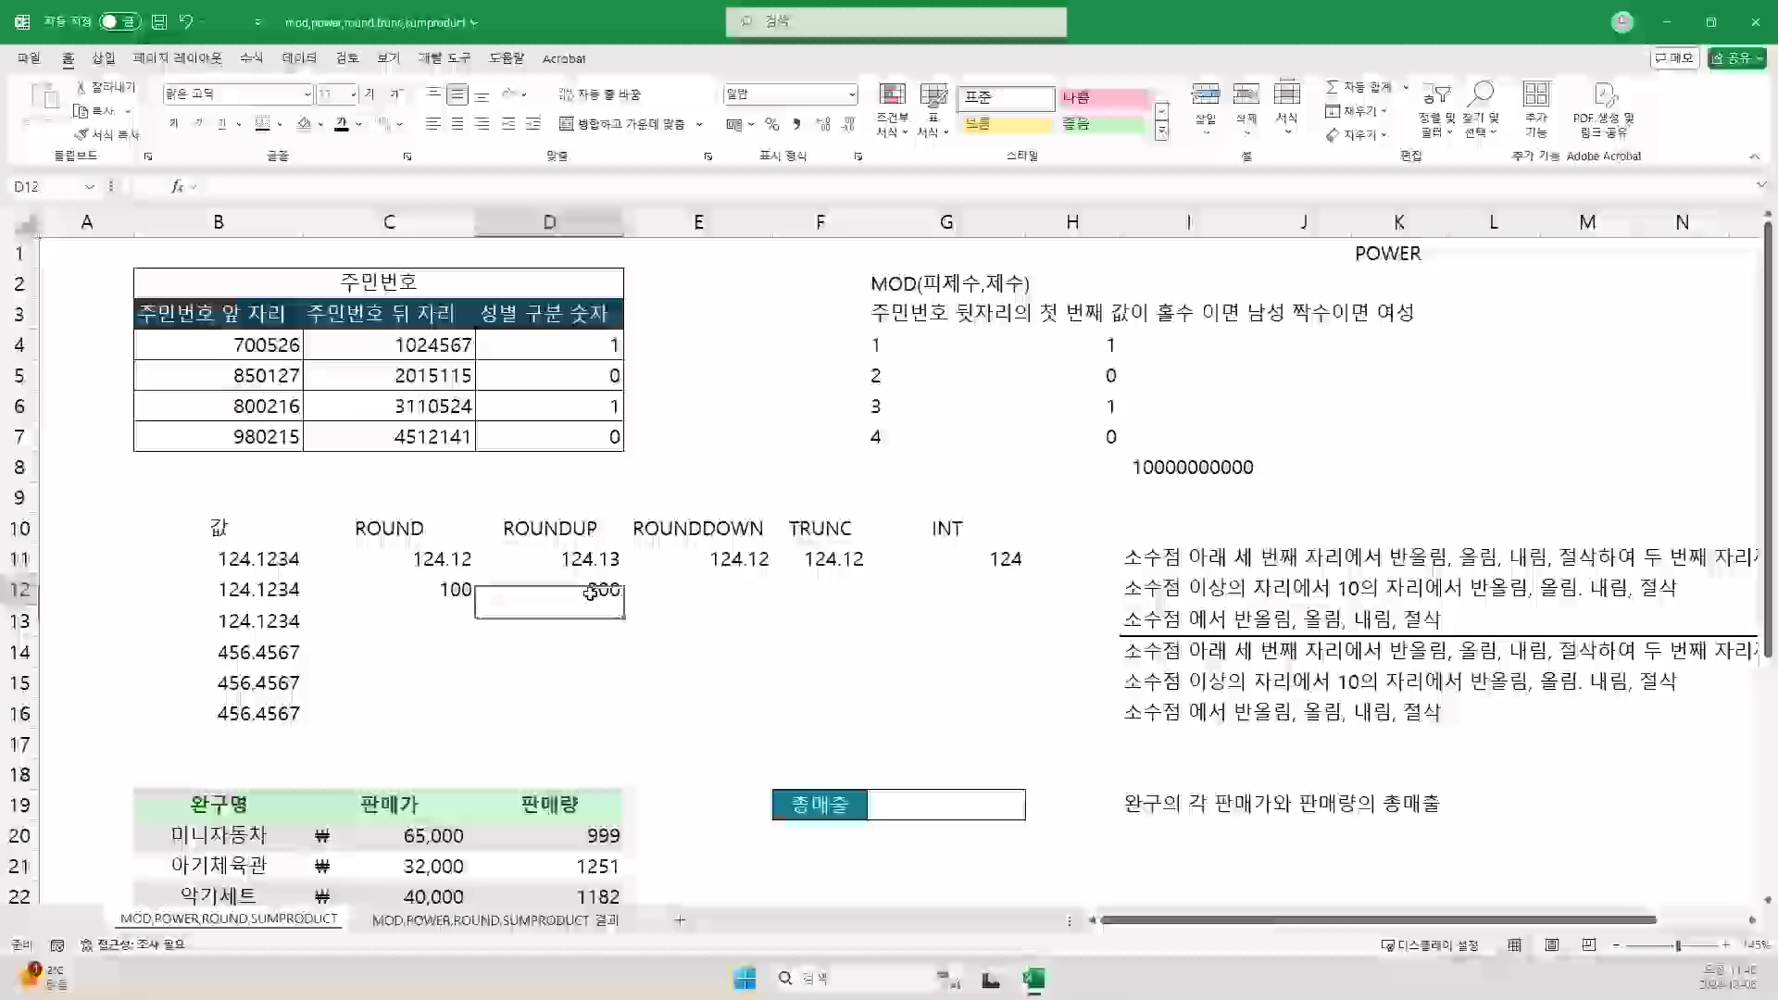
Step: Enter a ROUNDDOWN formula in E12 that rounds B12 down to -2 digits
left_click(671, 590)
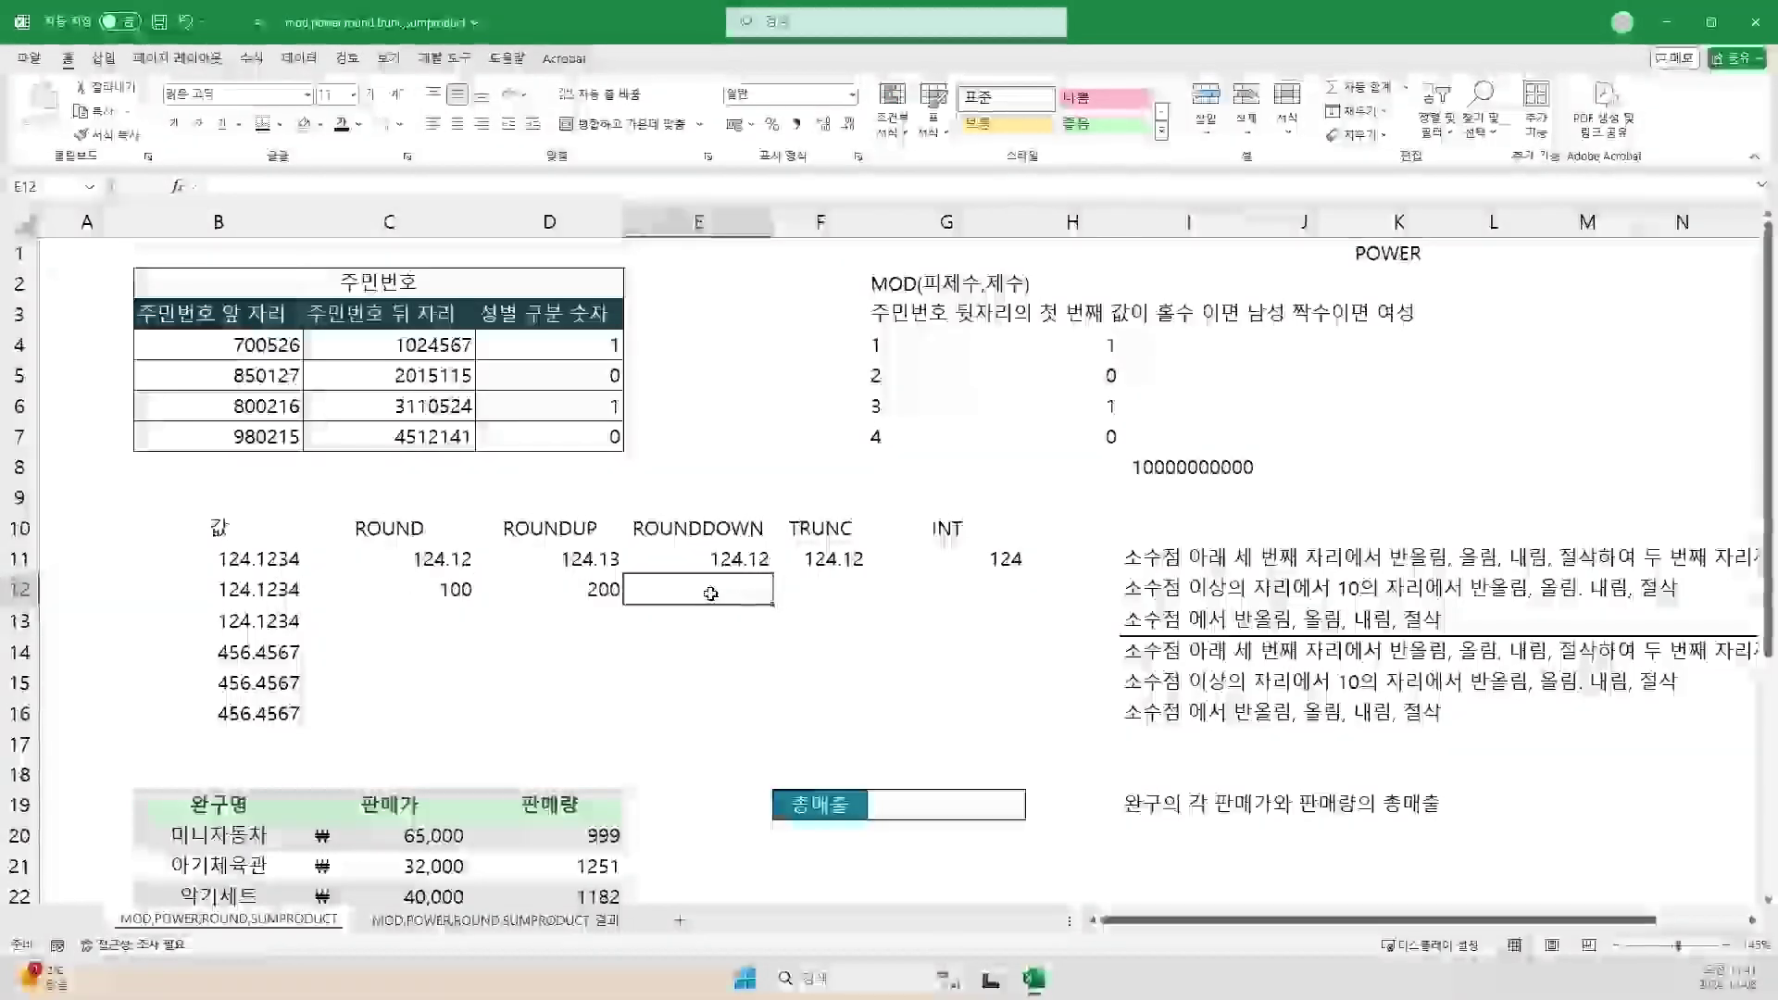
type("=ROUNDDOWN")
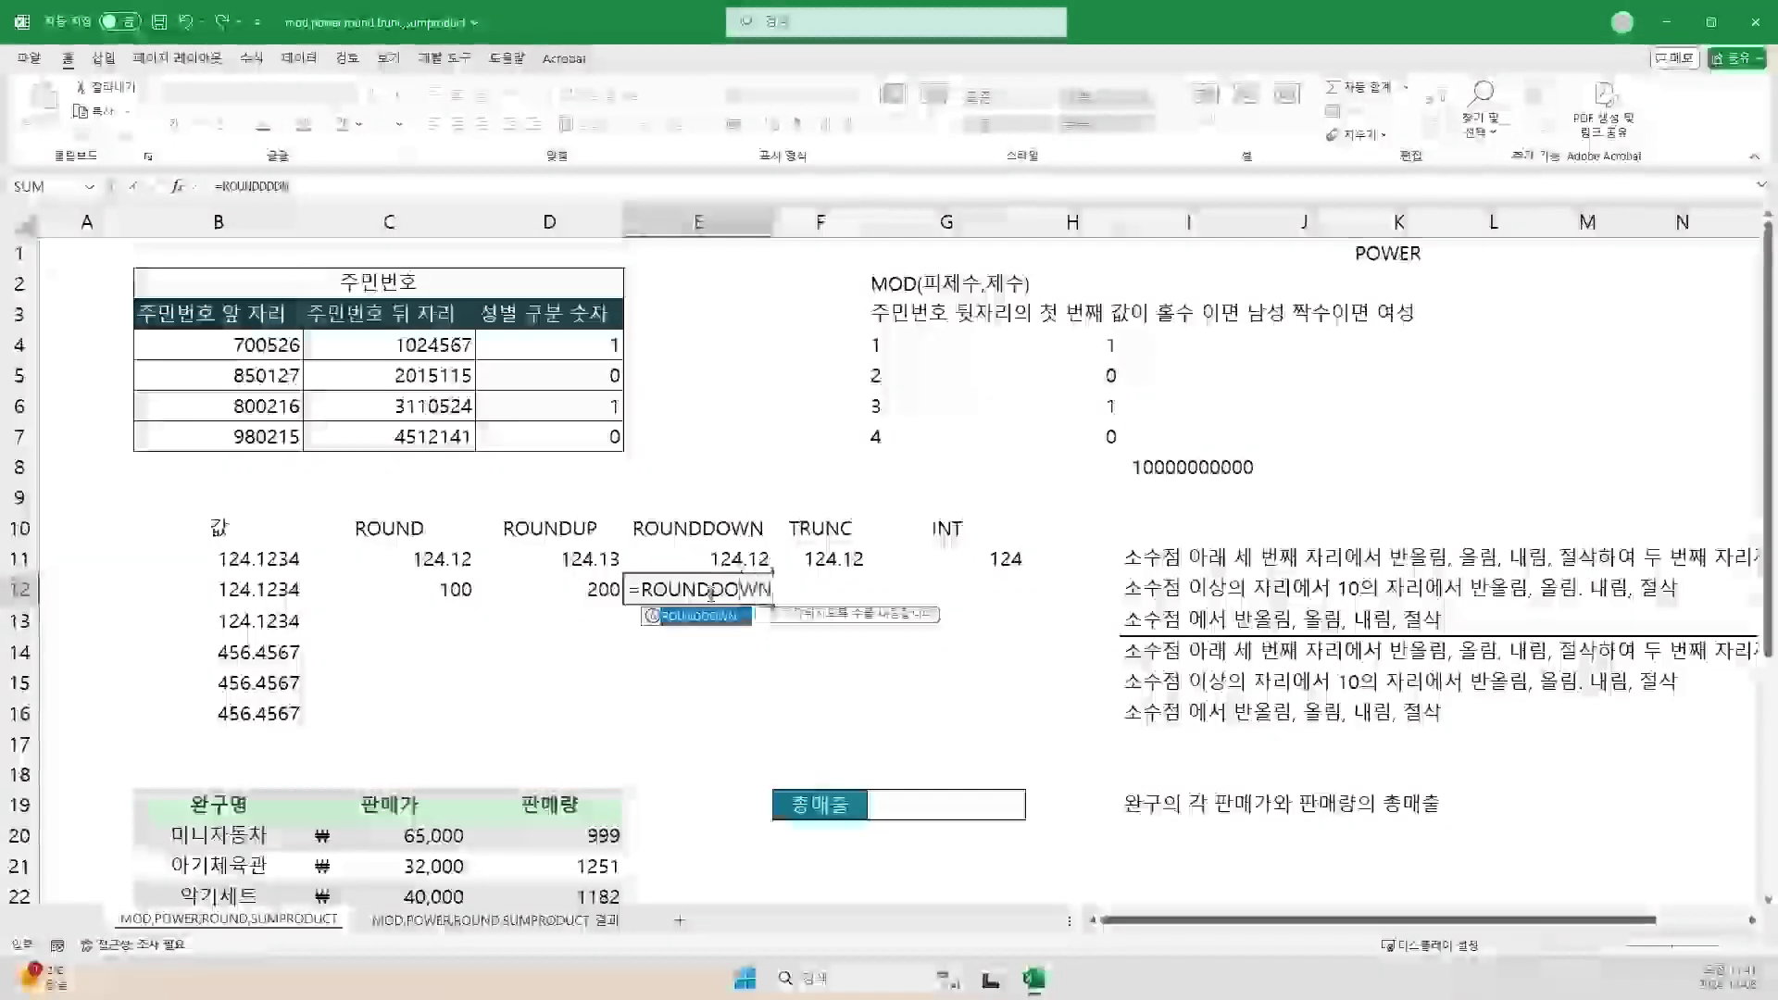
type("(")
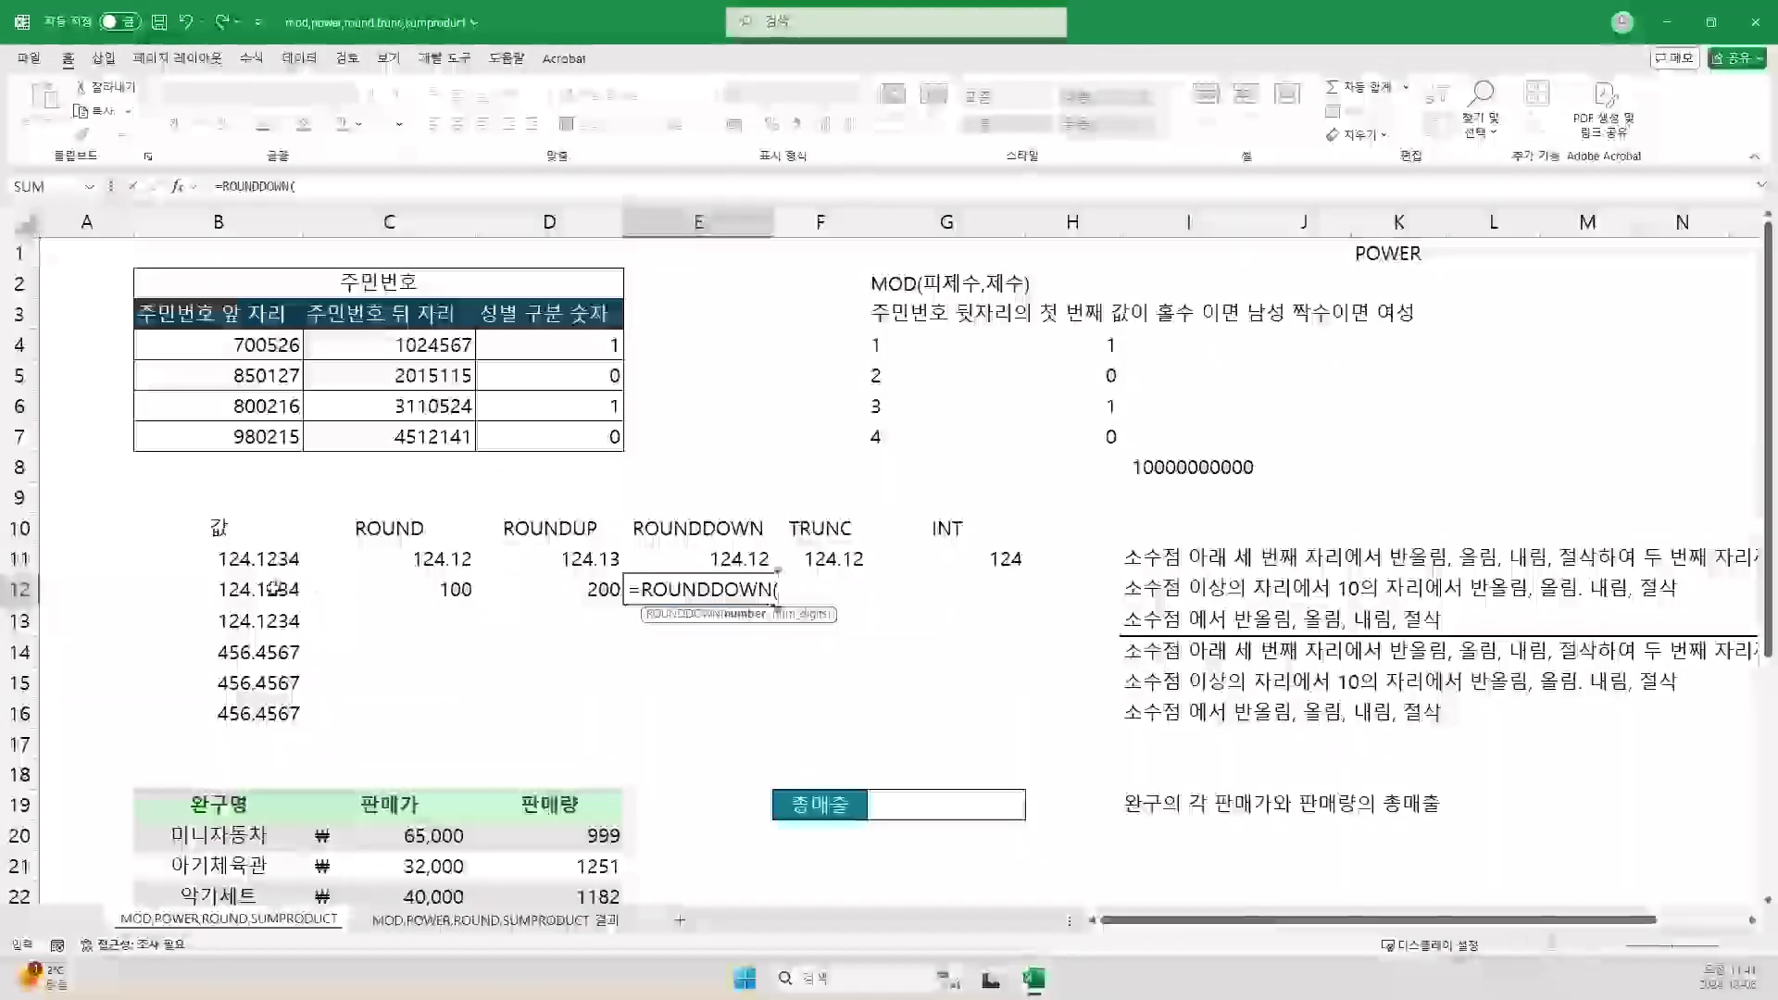
left_click(273, 588)
type(",")
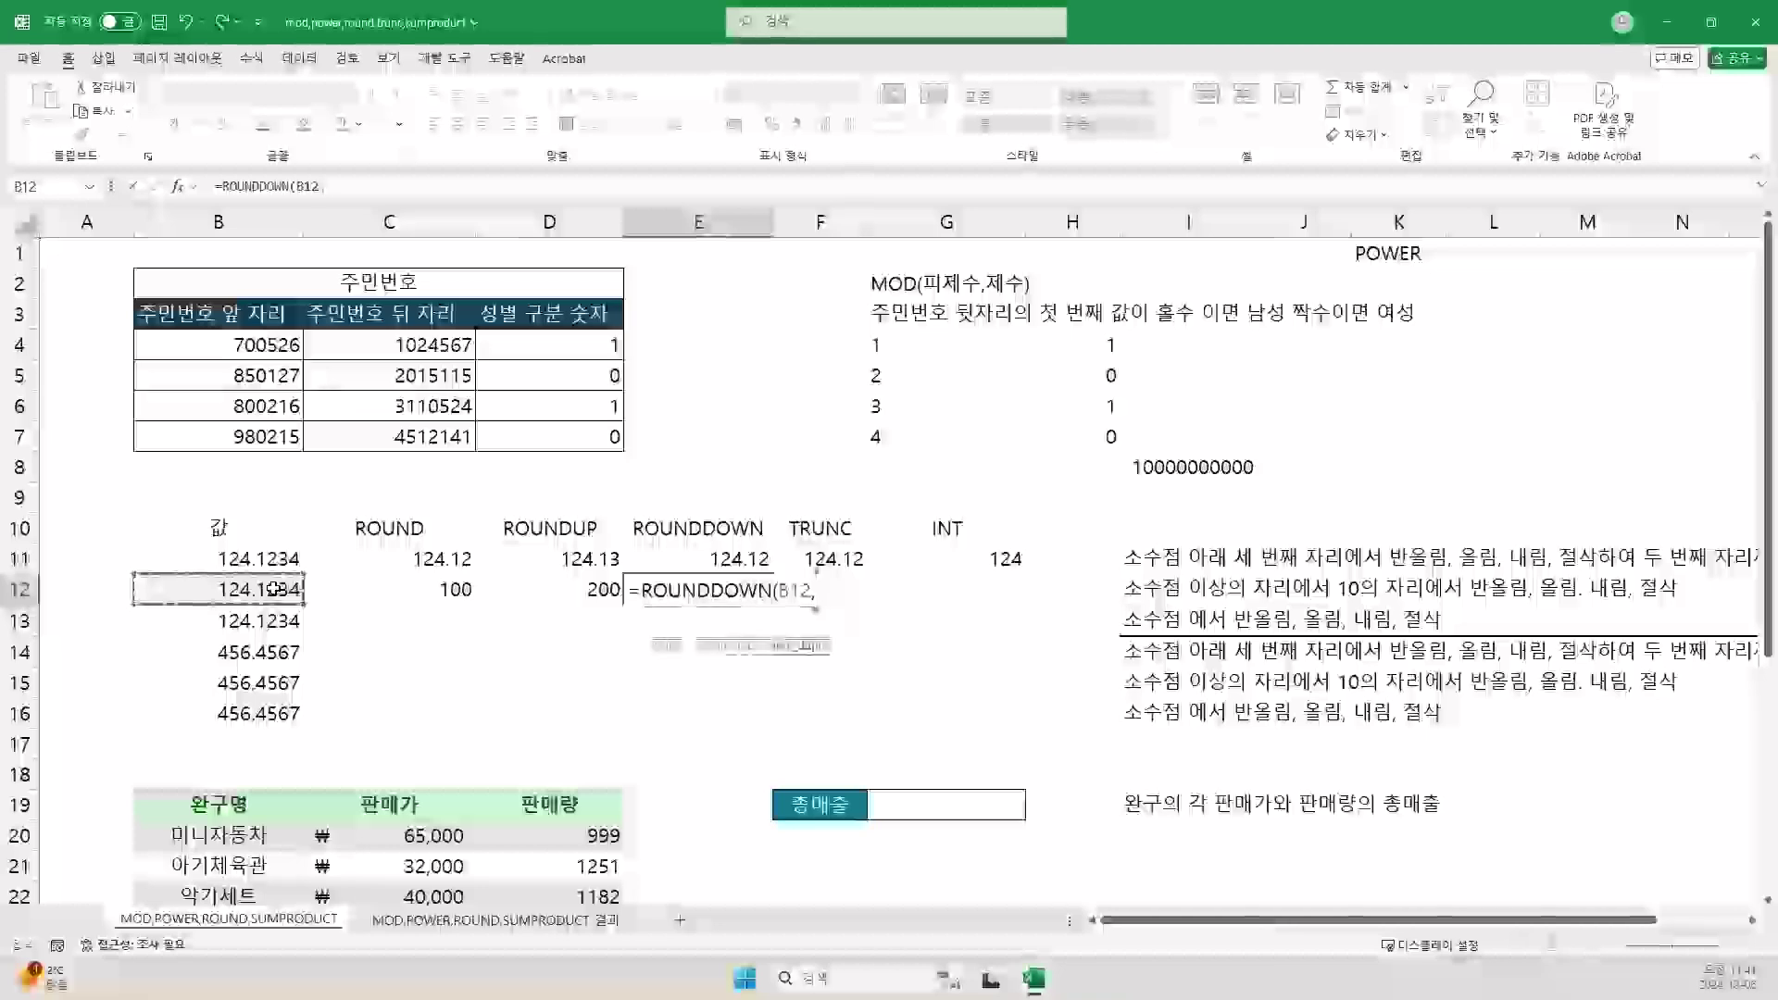
type("-2)")
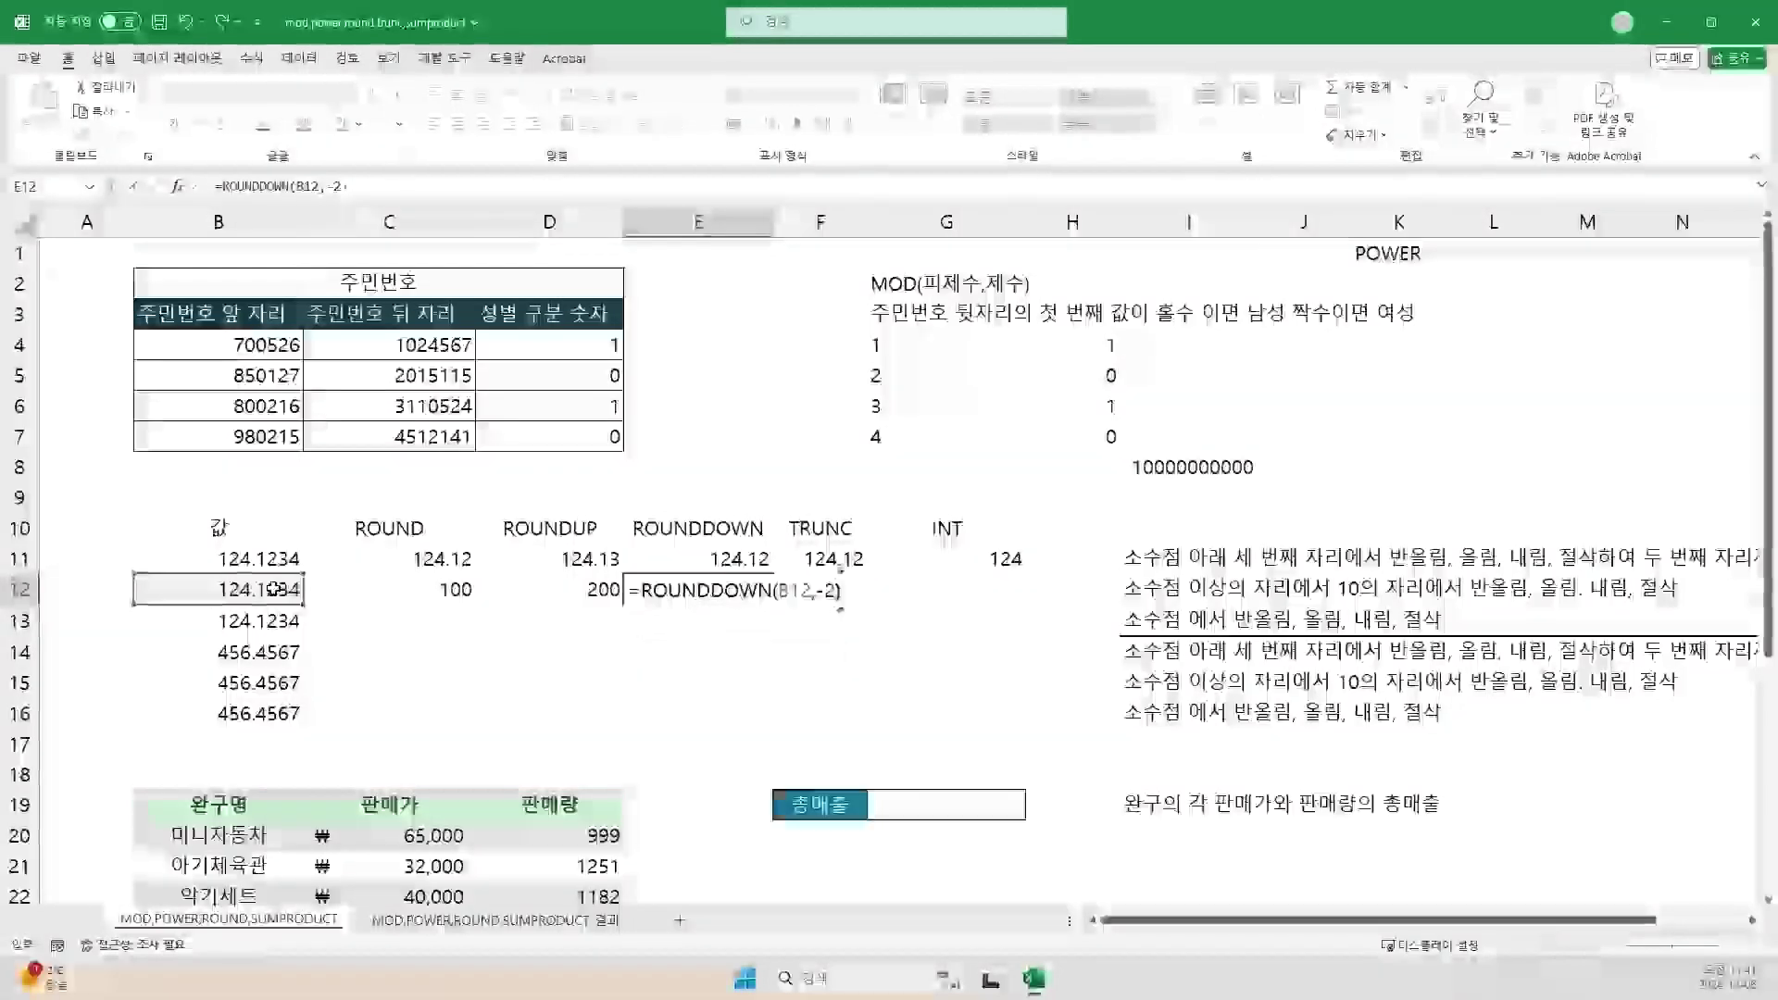
key("Return")
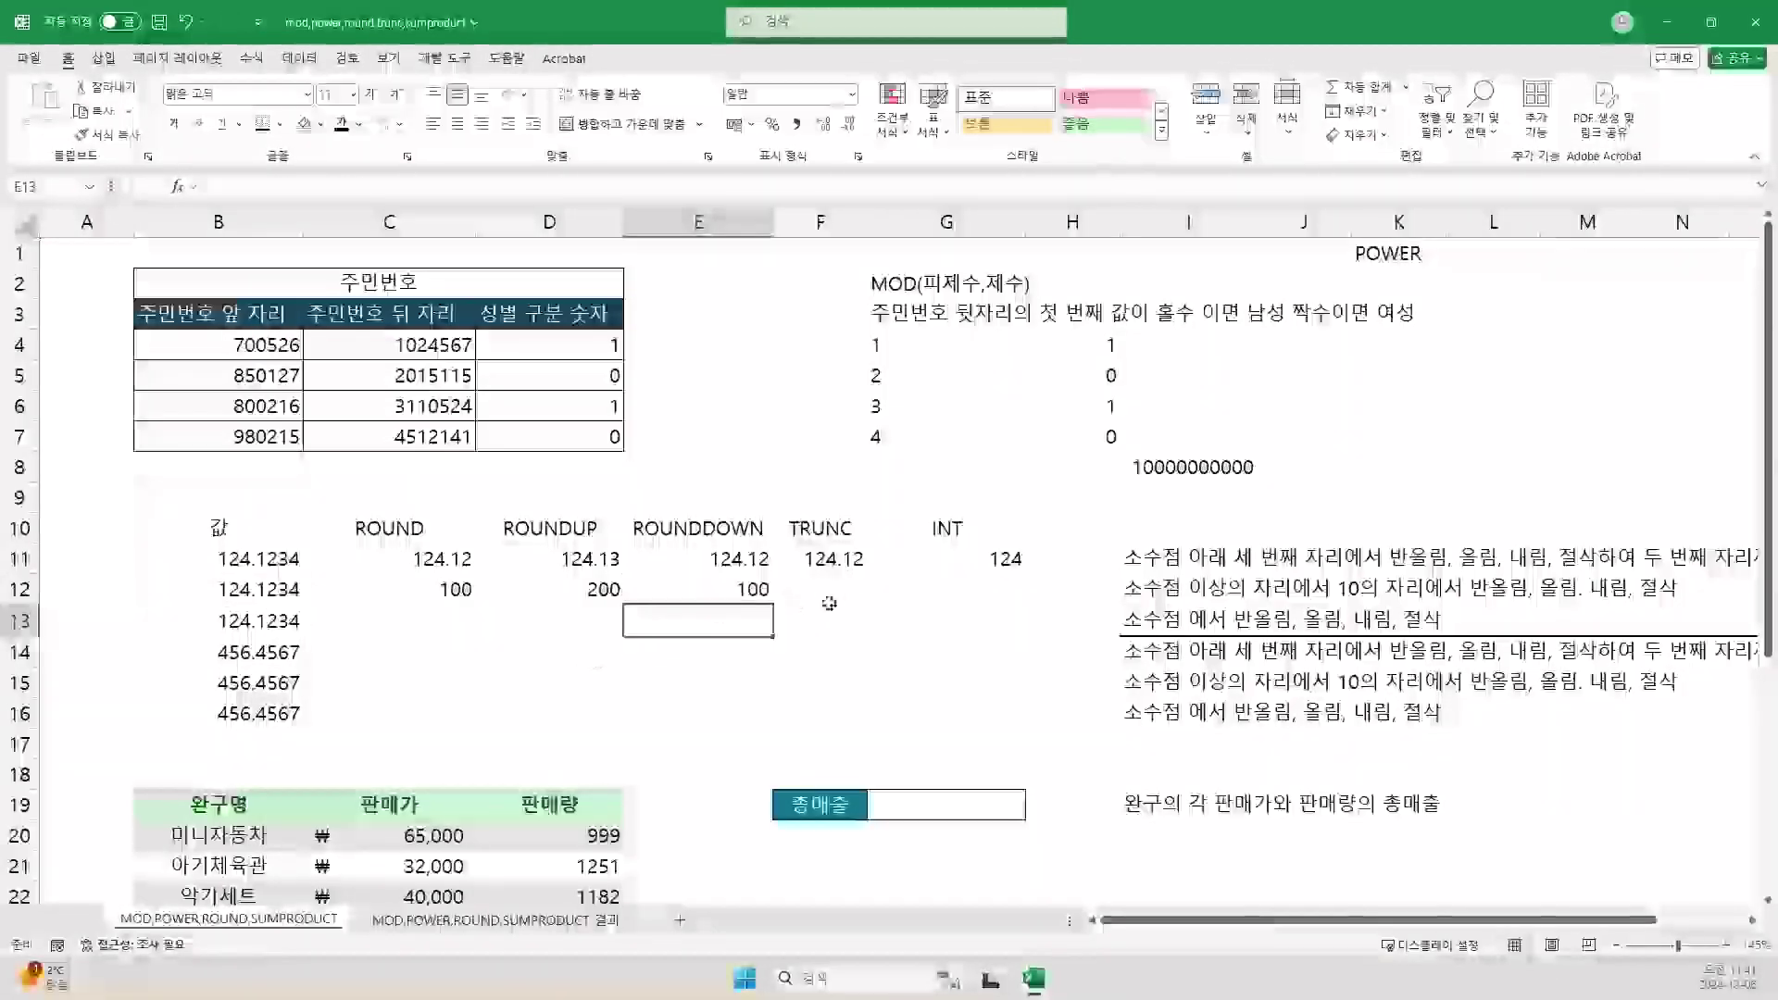
Step: Enter a TRUNC formula in F12 that truncates B12 to -2 digits
left_click(831, 592)
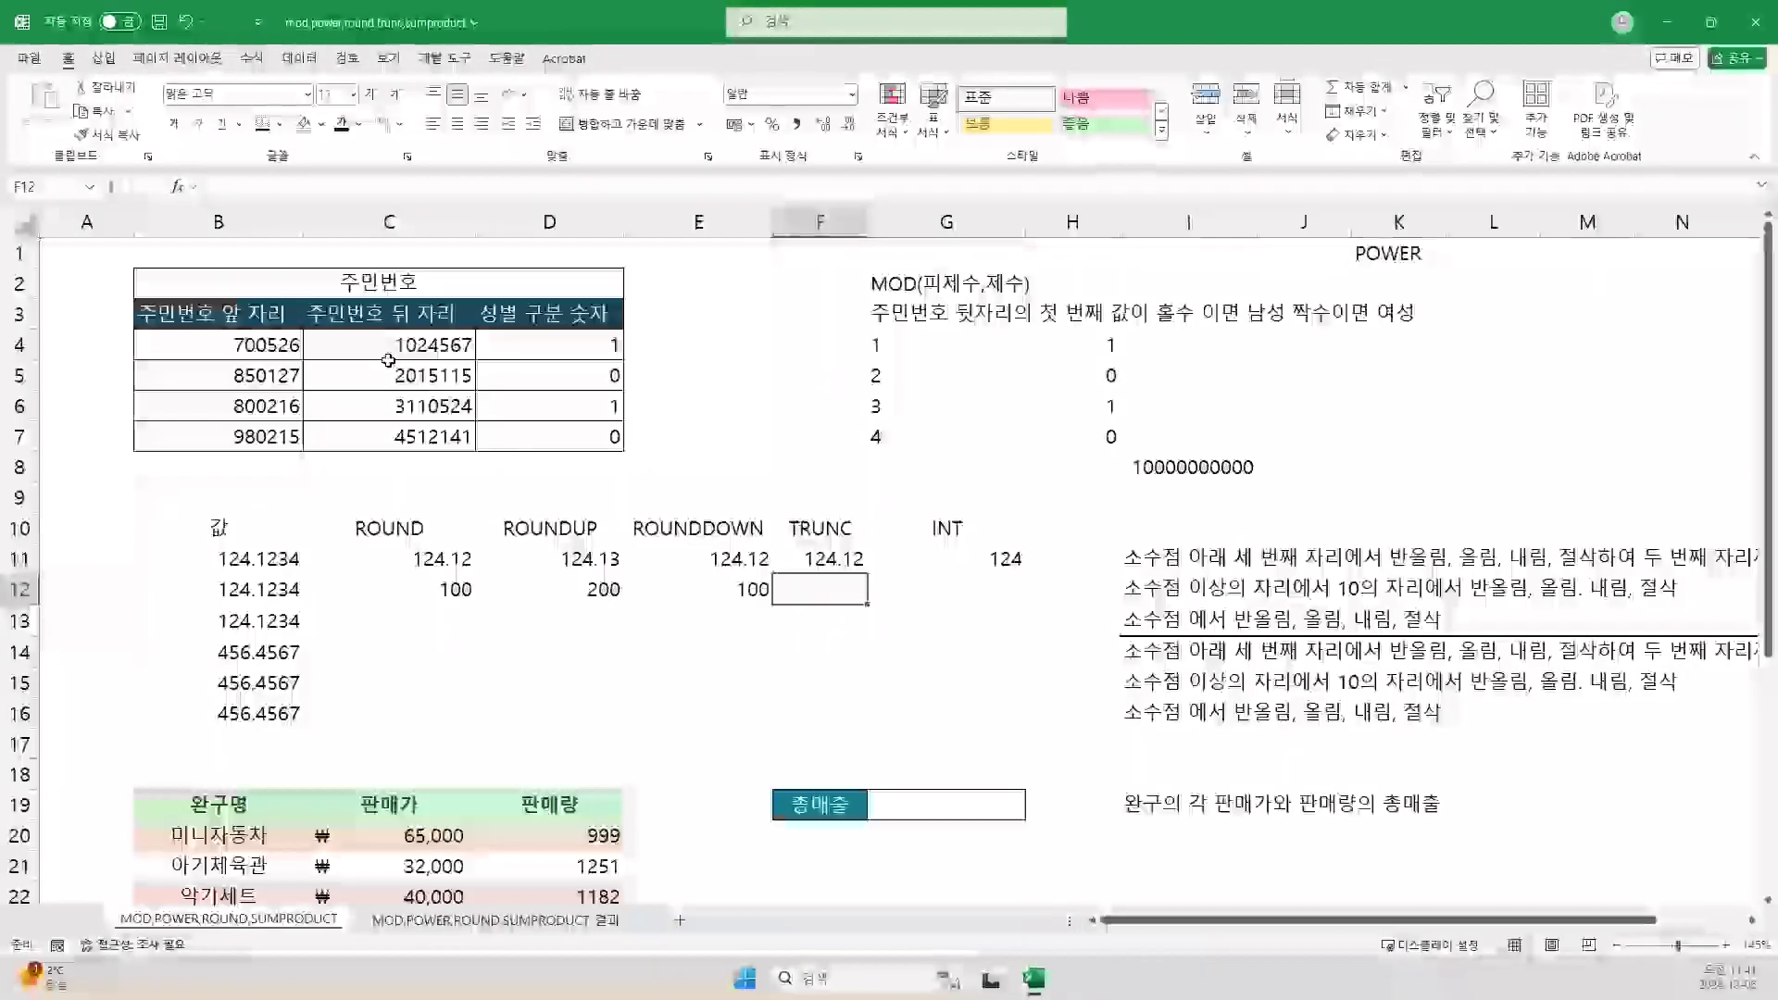
type("T")
key("BackSpace")
key("BackSpace")
type("=TRUN")
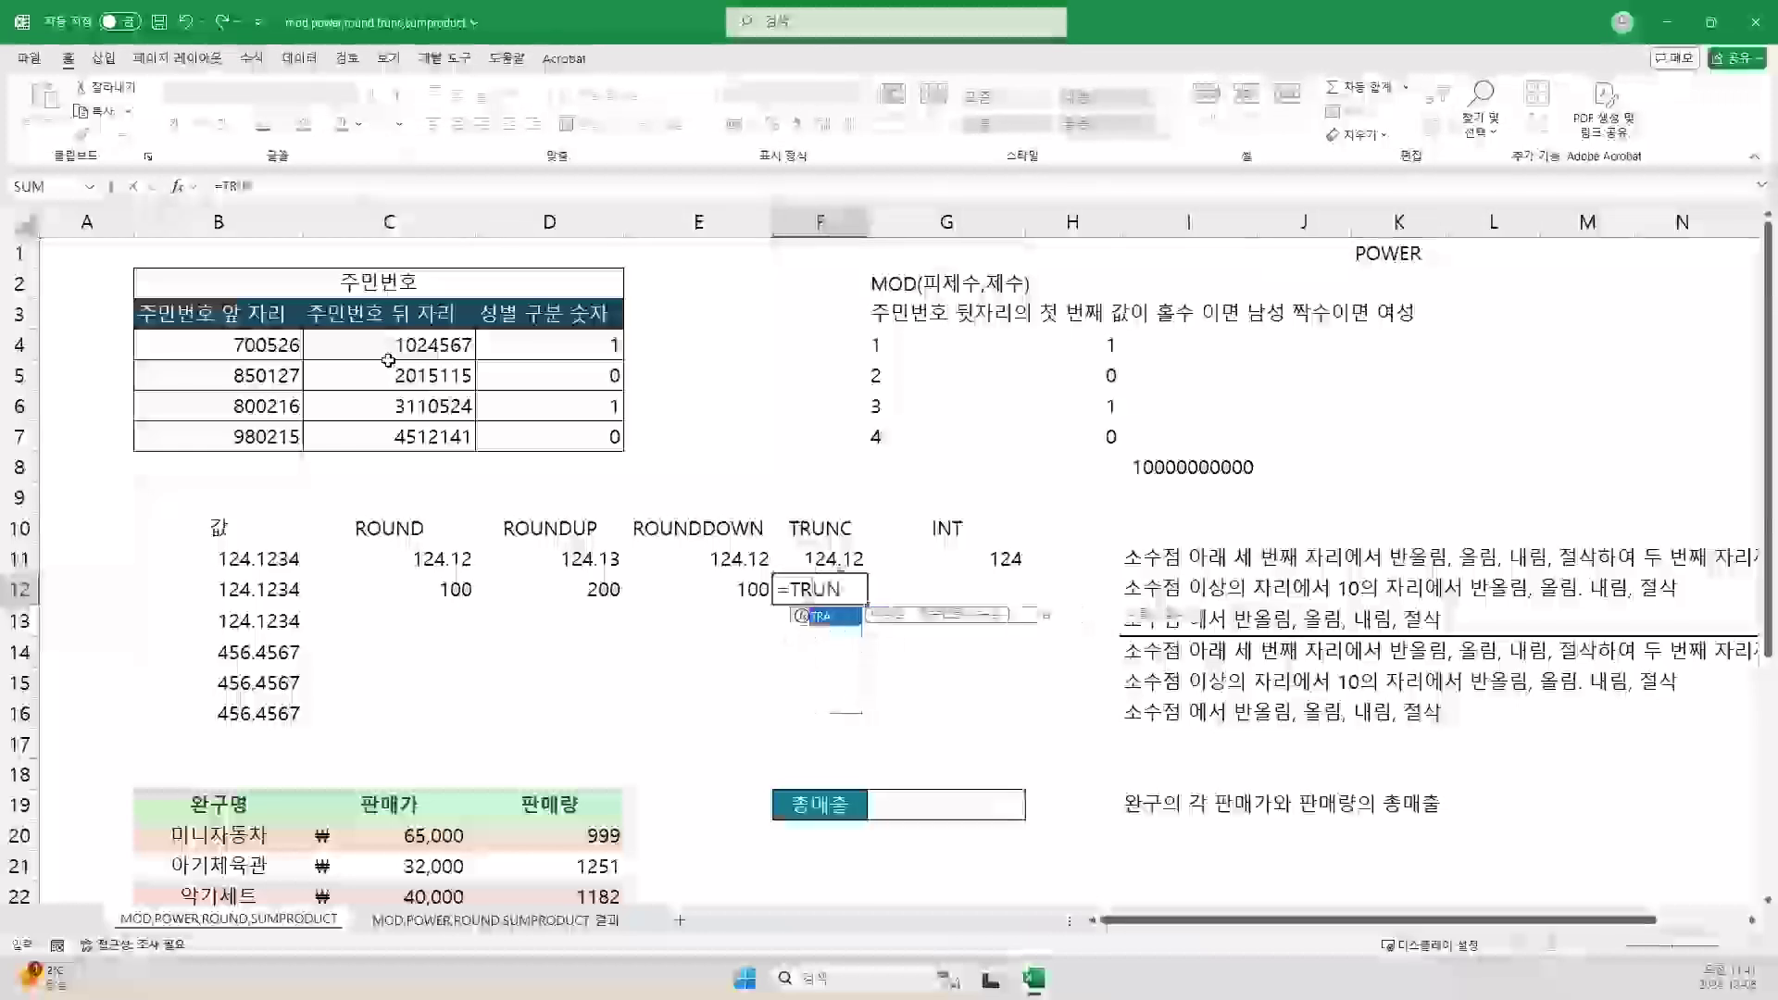
type("C")
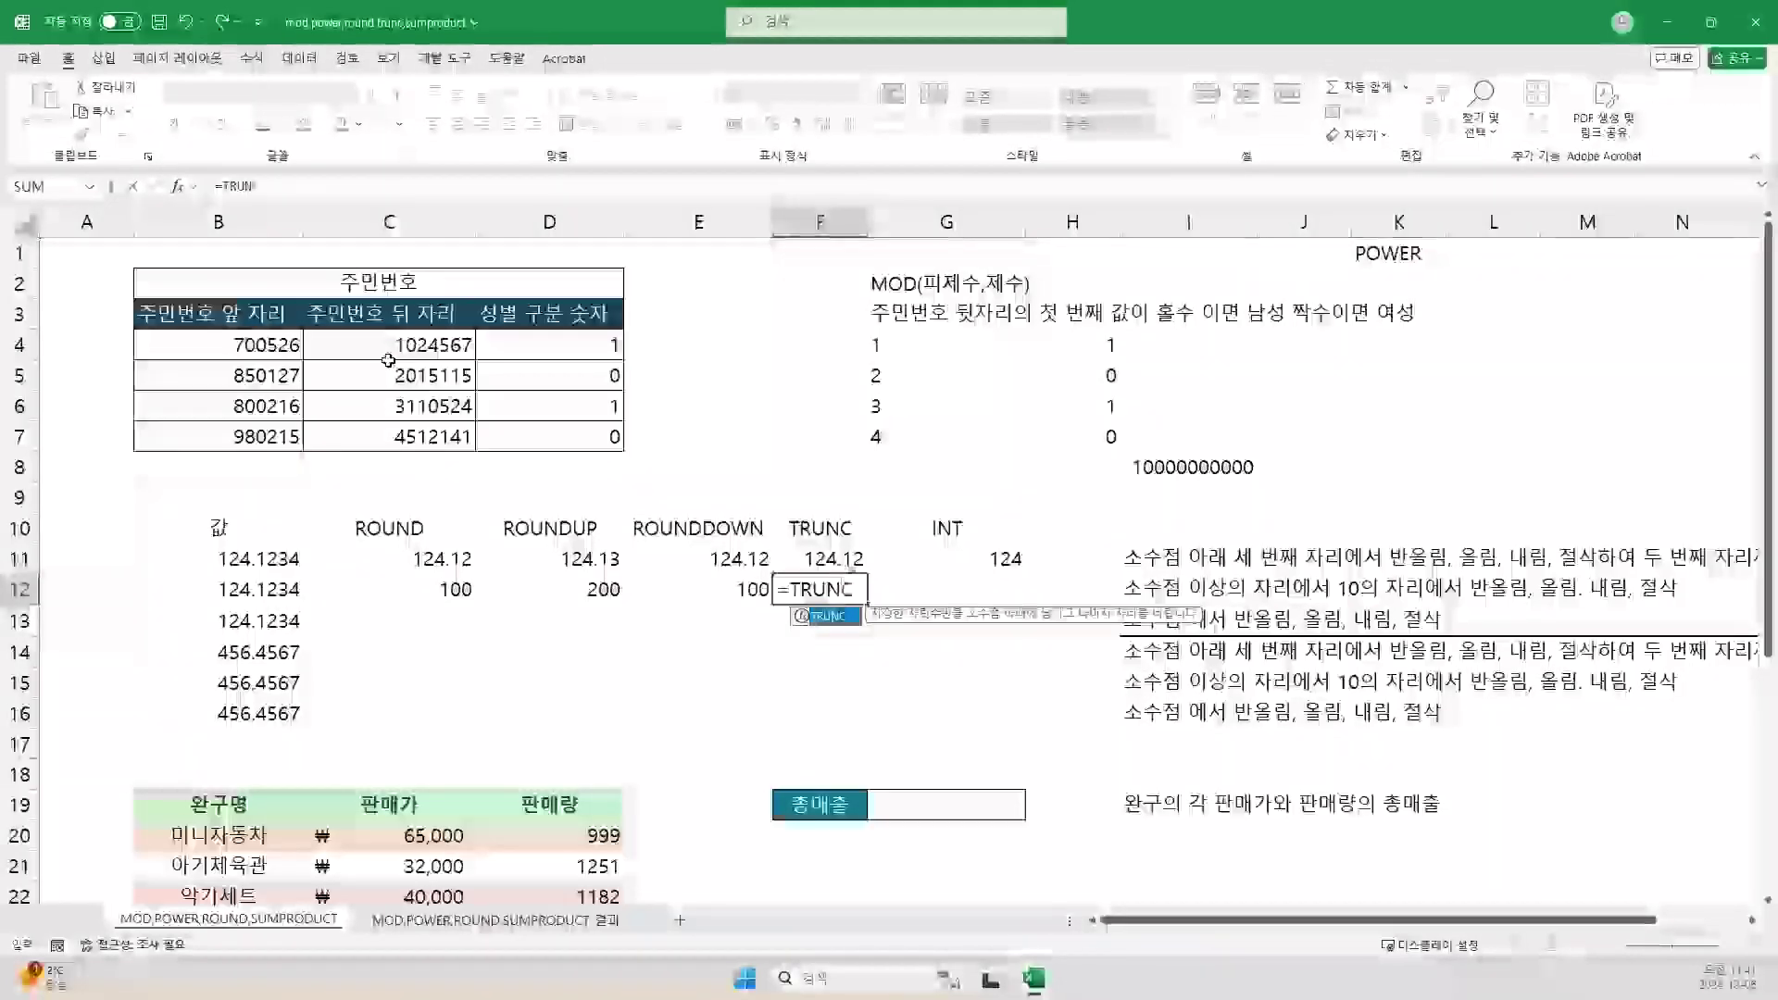
type("(")
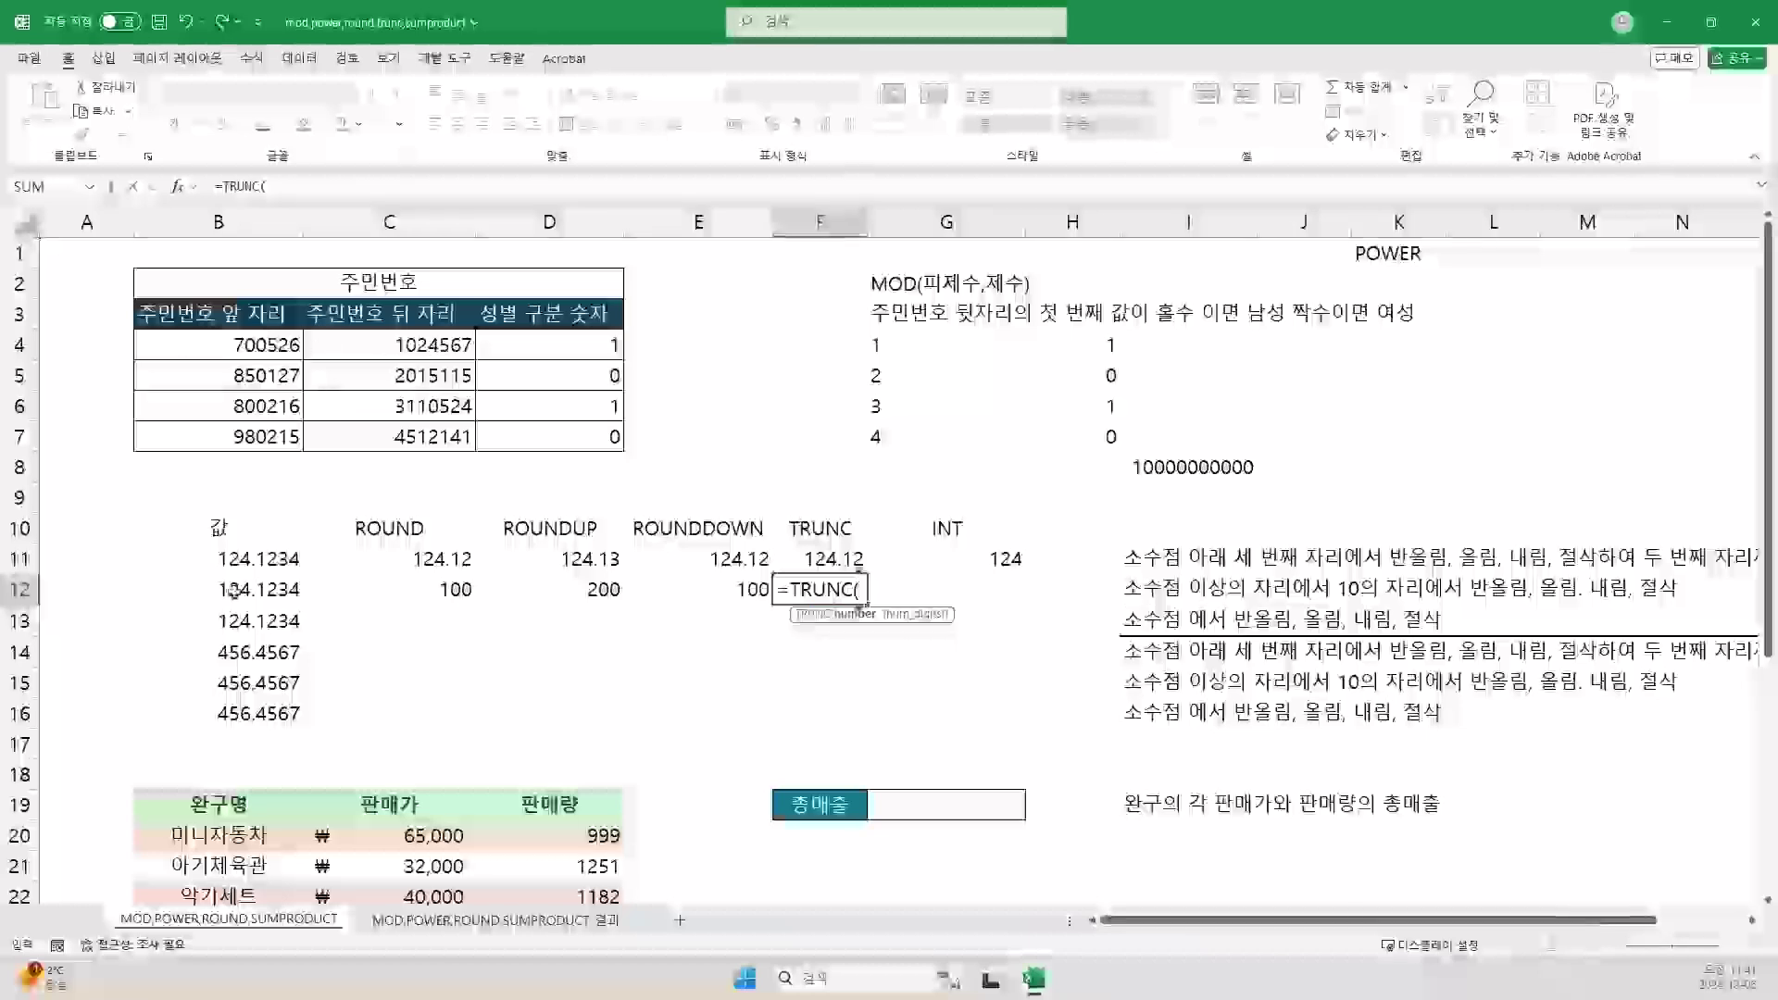
left_click(233, 591)
type(",-2")
key("Return")
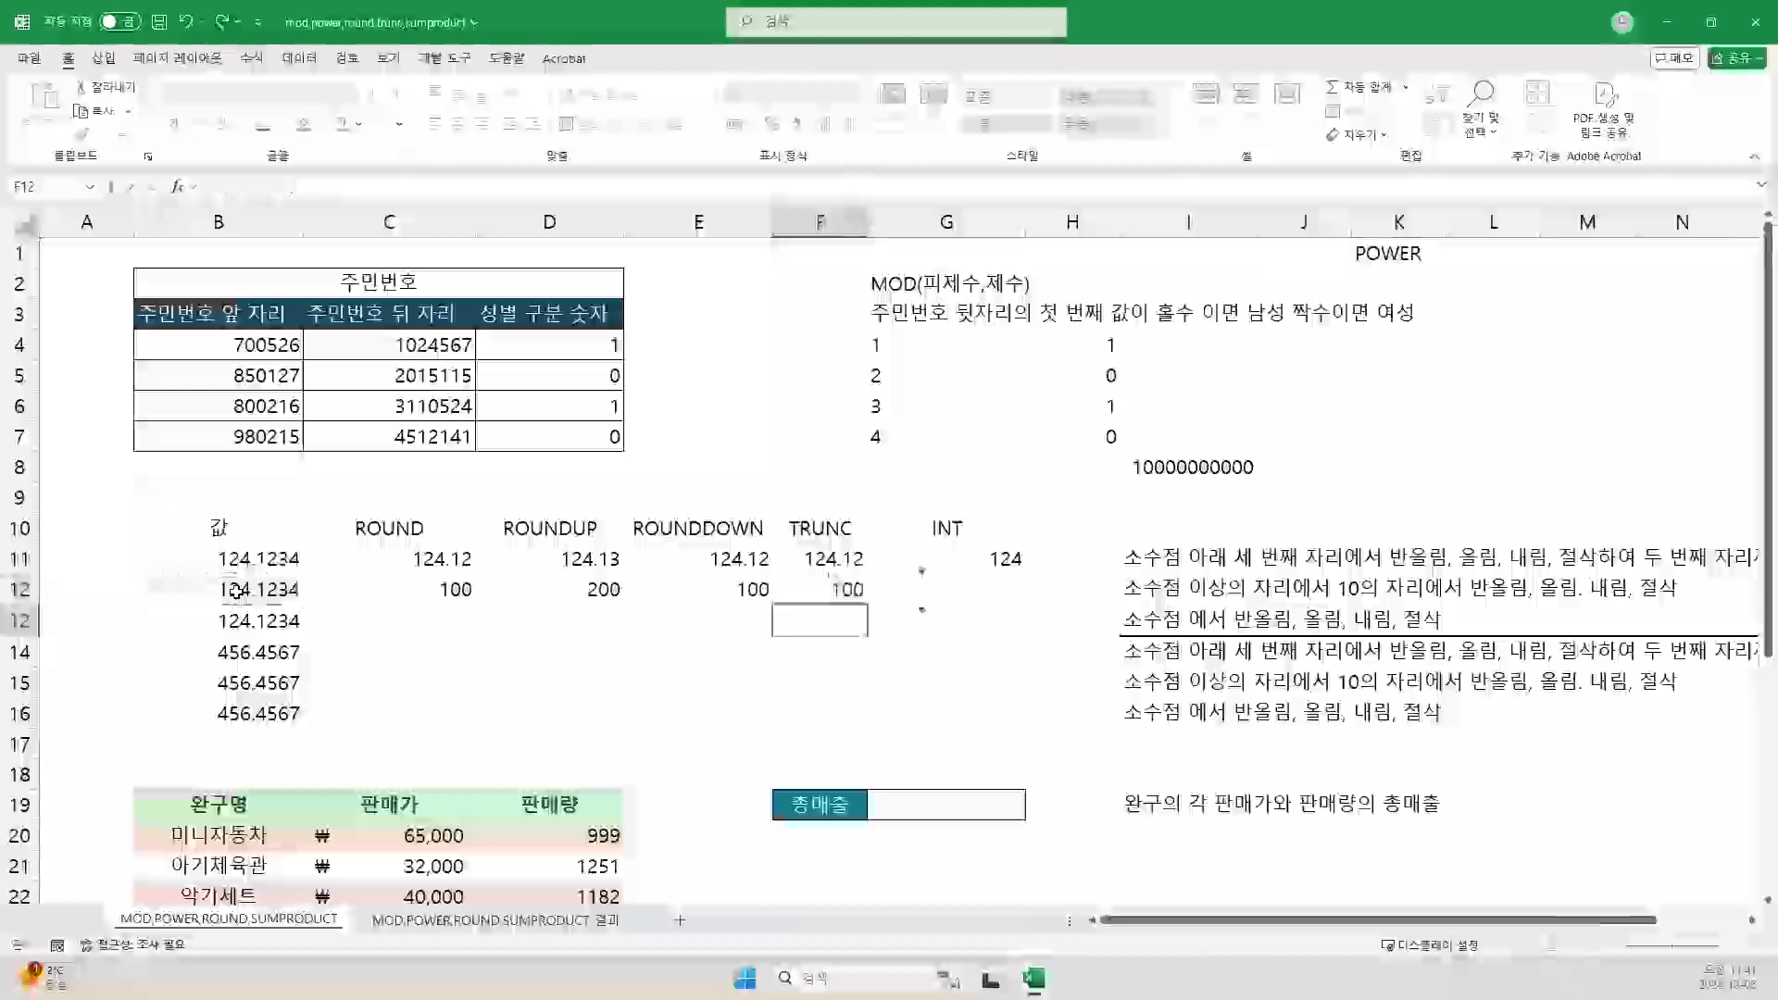
Step: Fill the INT formula from G11 down into G12
left_click(994, 591)
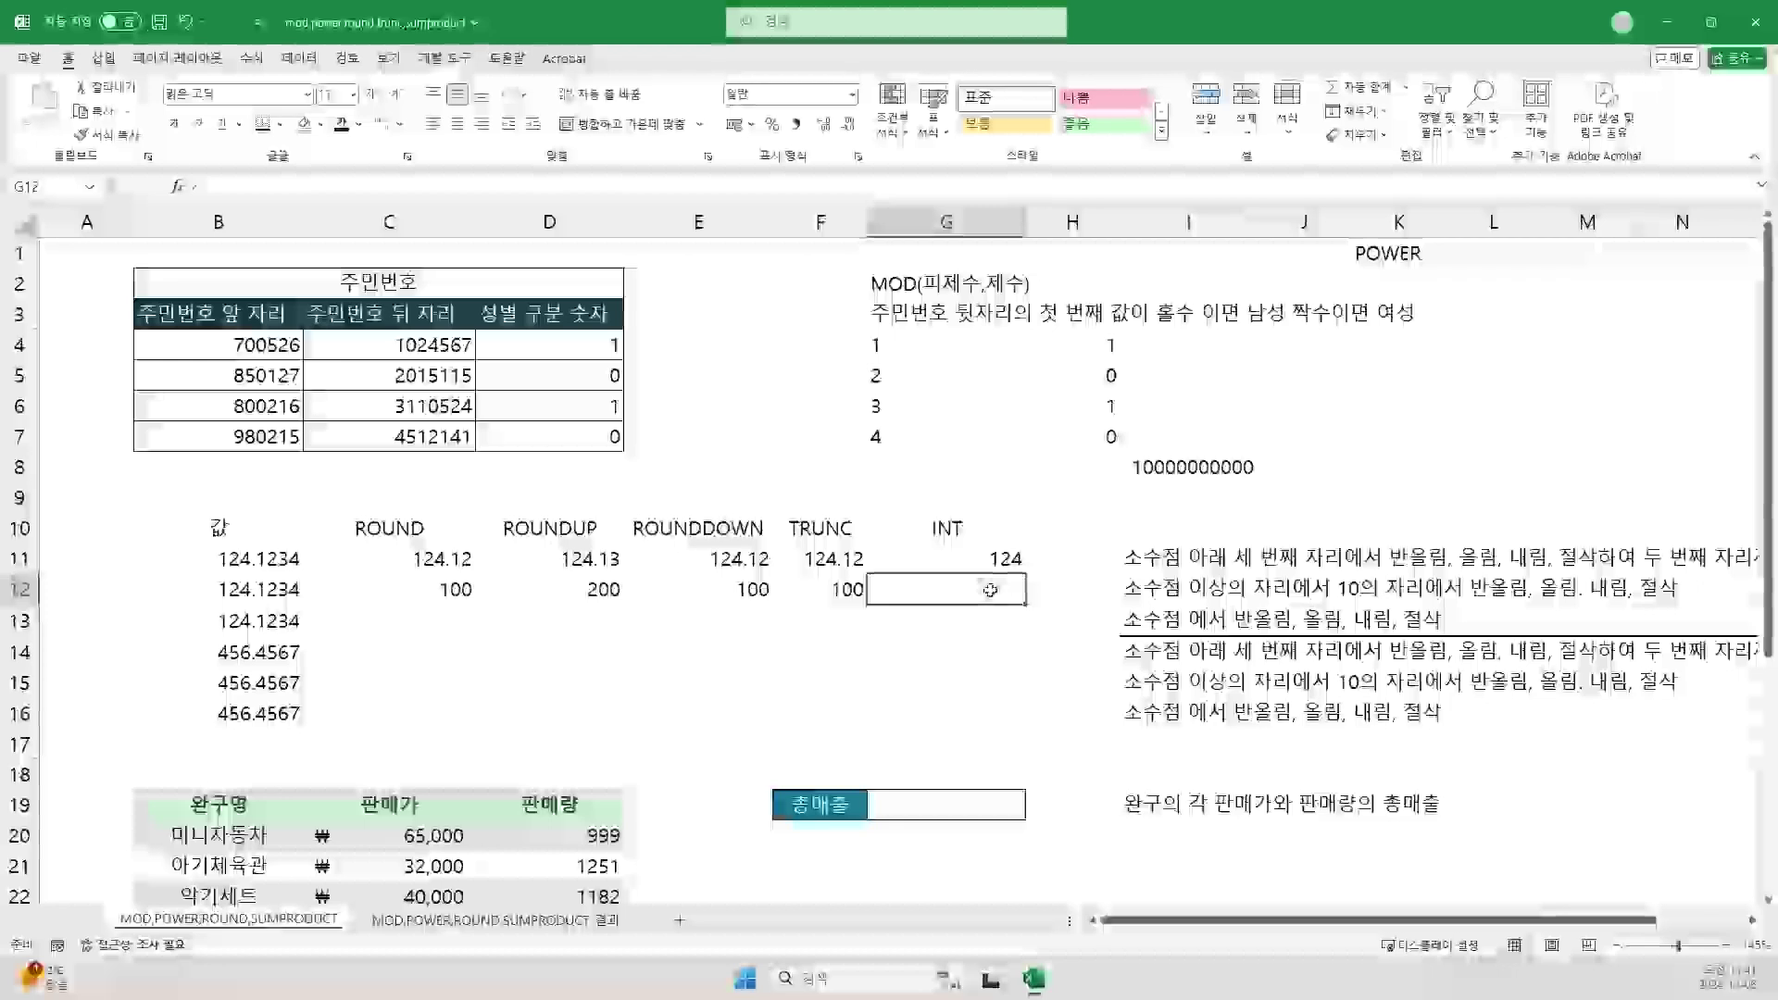
left_click(982, 558)
left_click_drag(1024, 573, 1024, 602)
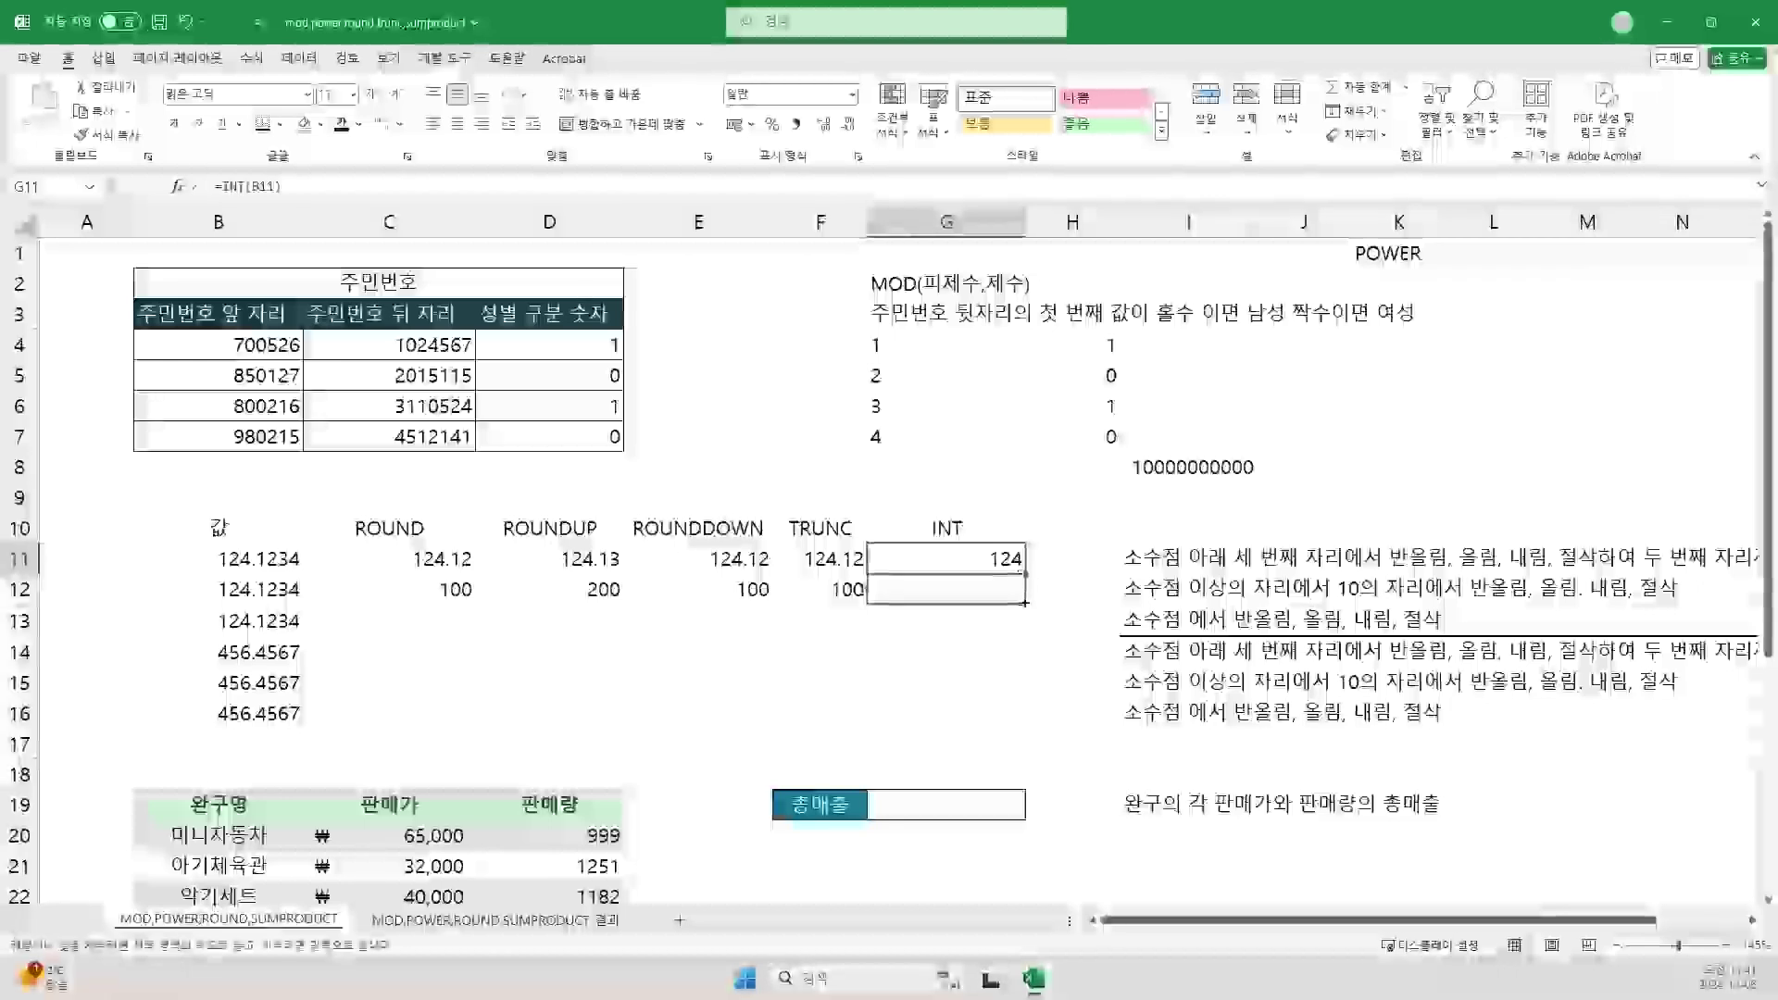
Step: Enter a ROUND formula in C13 that rounds B13 to 0 digits
left_click(396, 620)
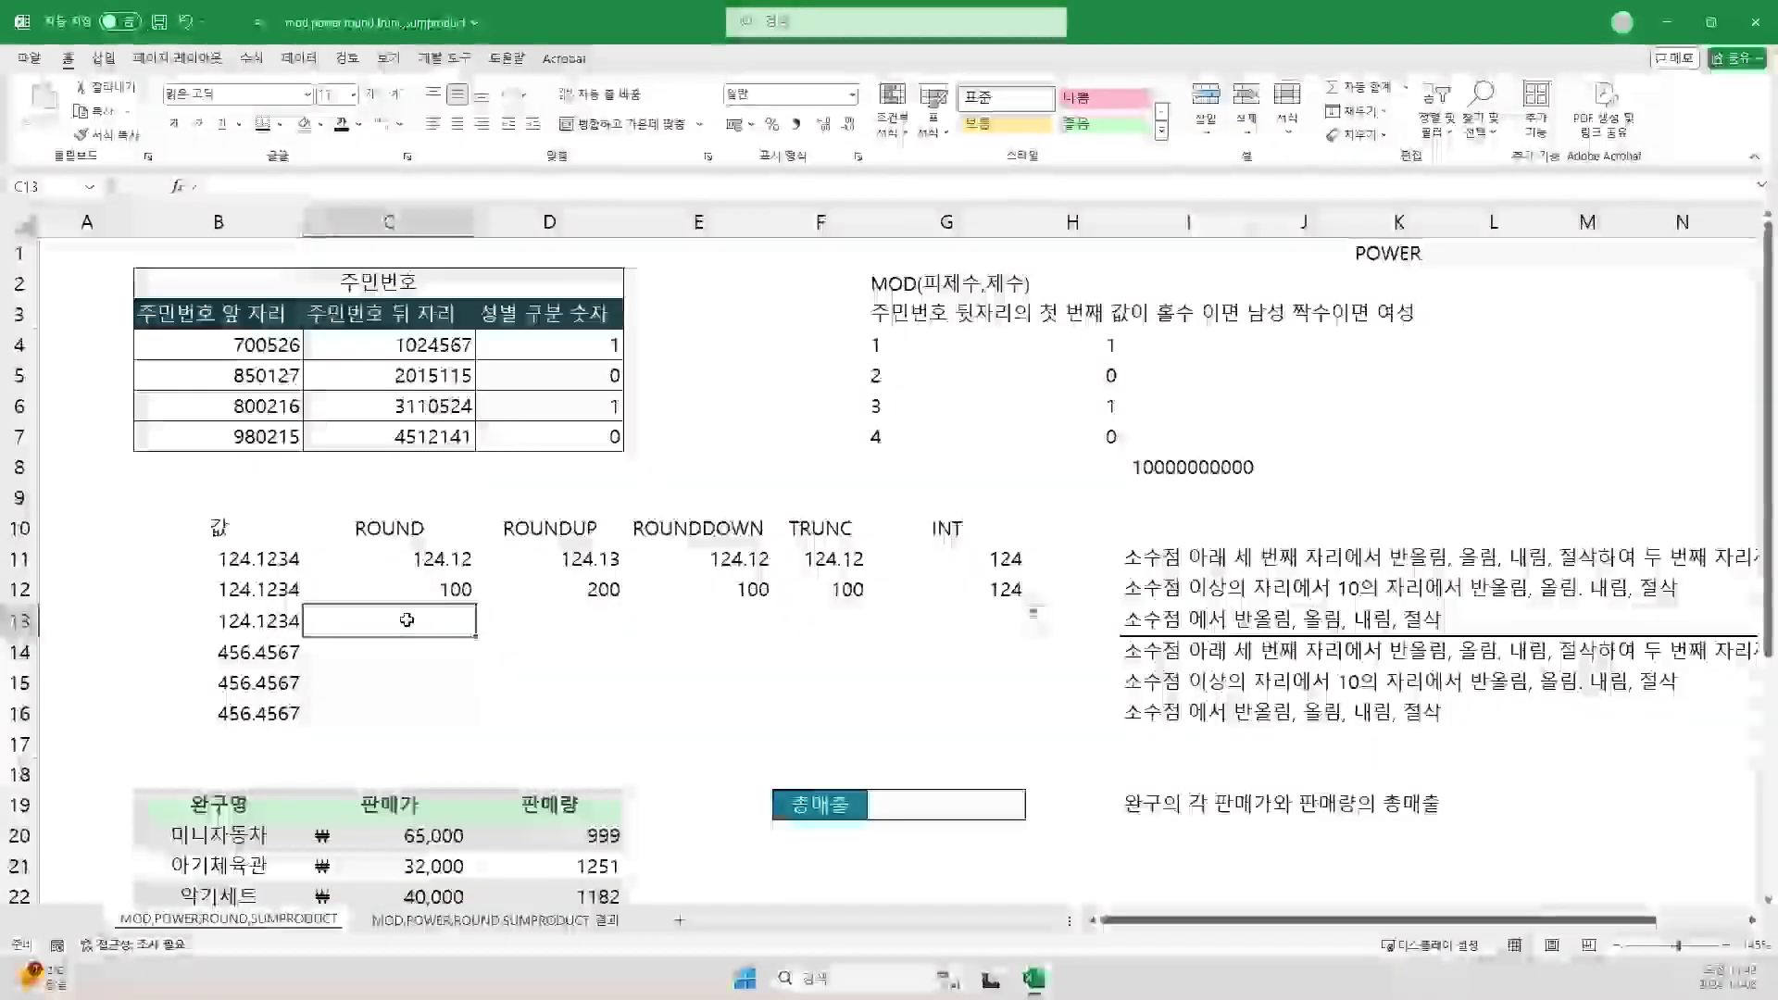
type("=ROUND(")
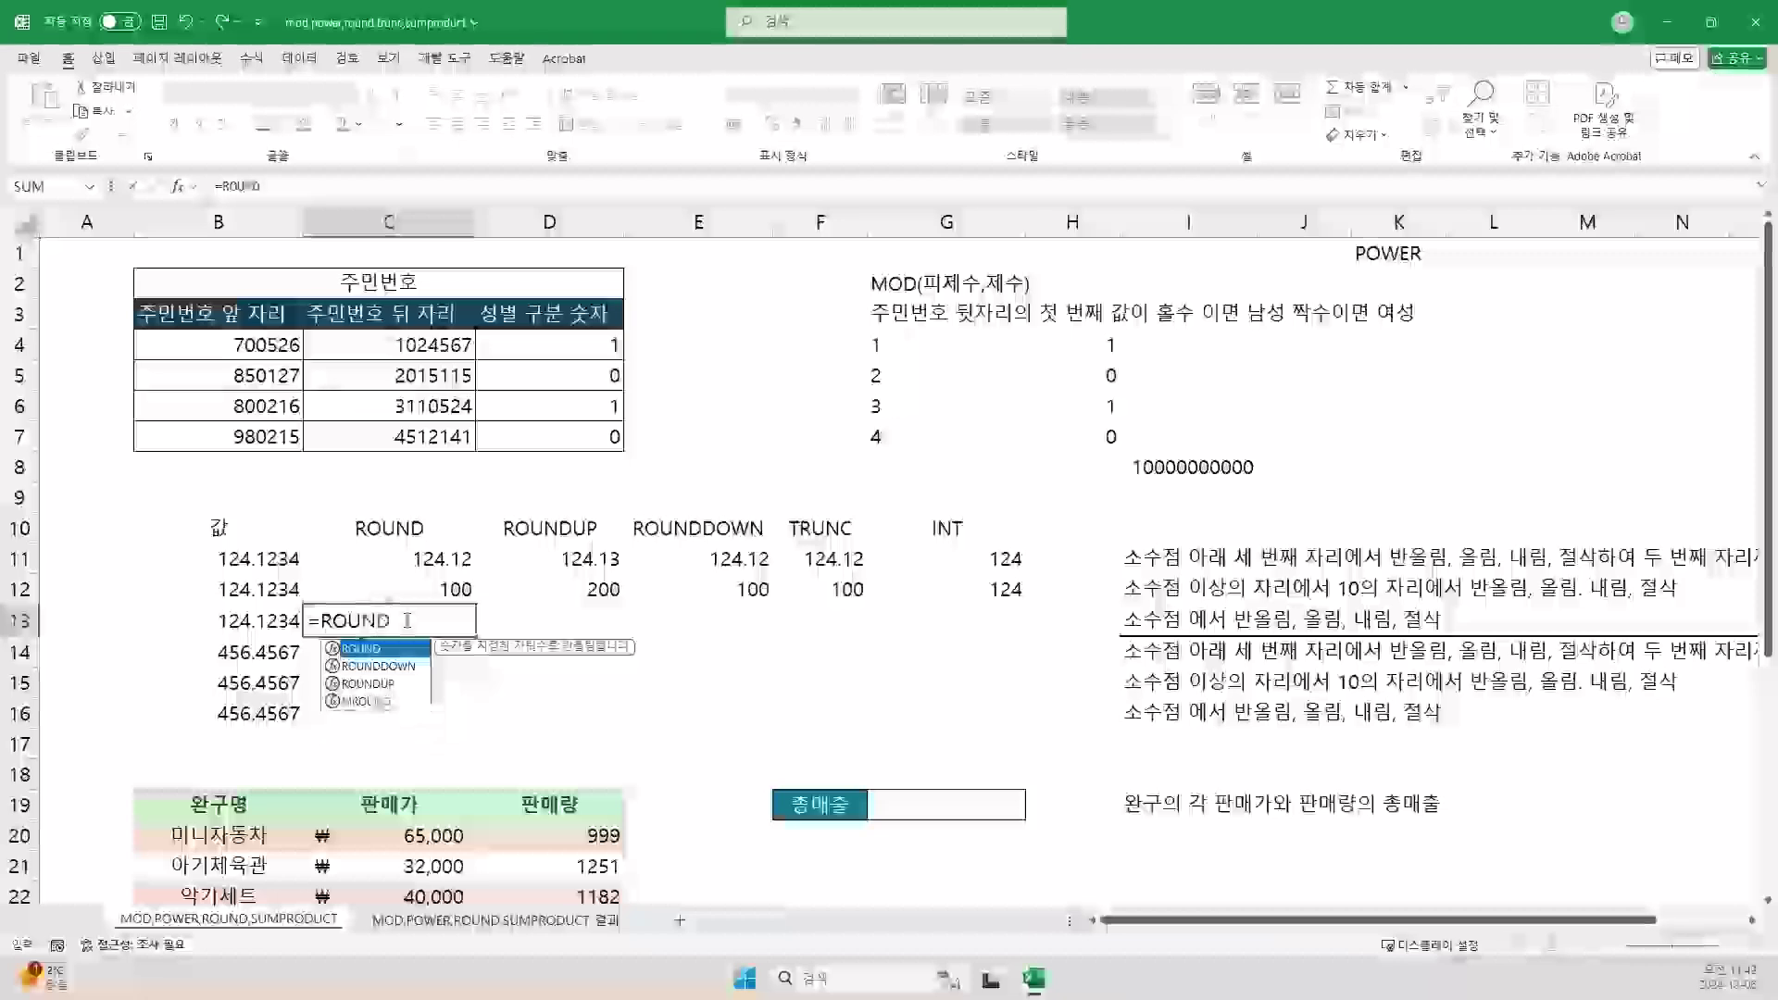
left_click(259, 620)
type(",0)")
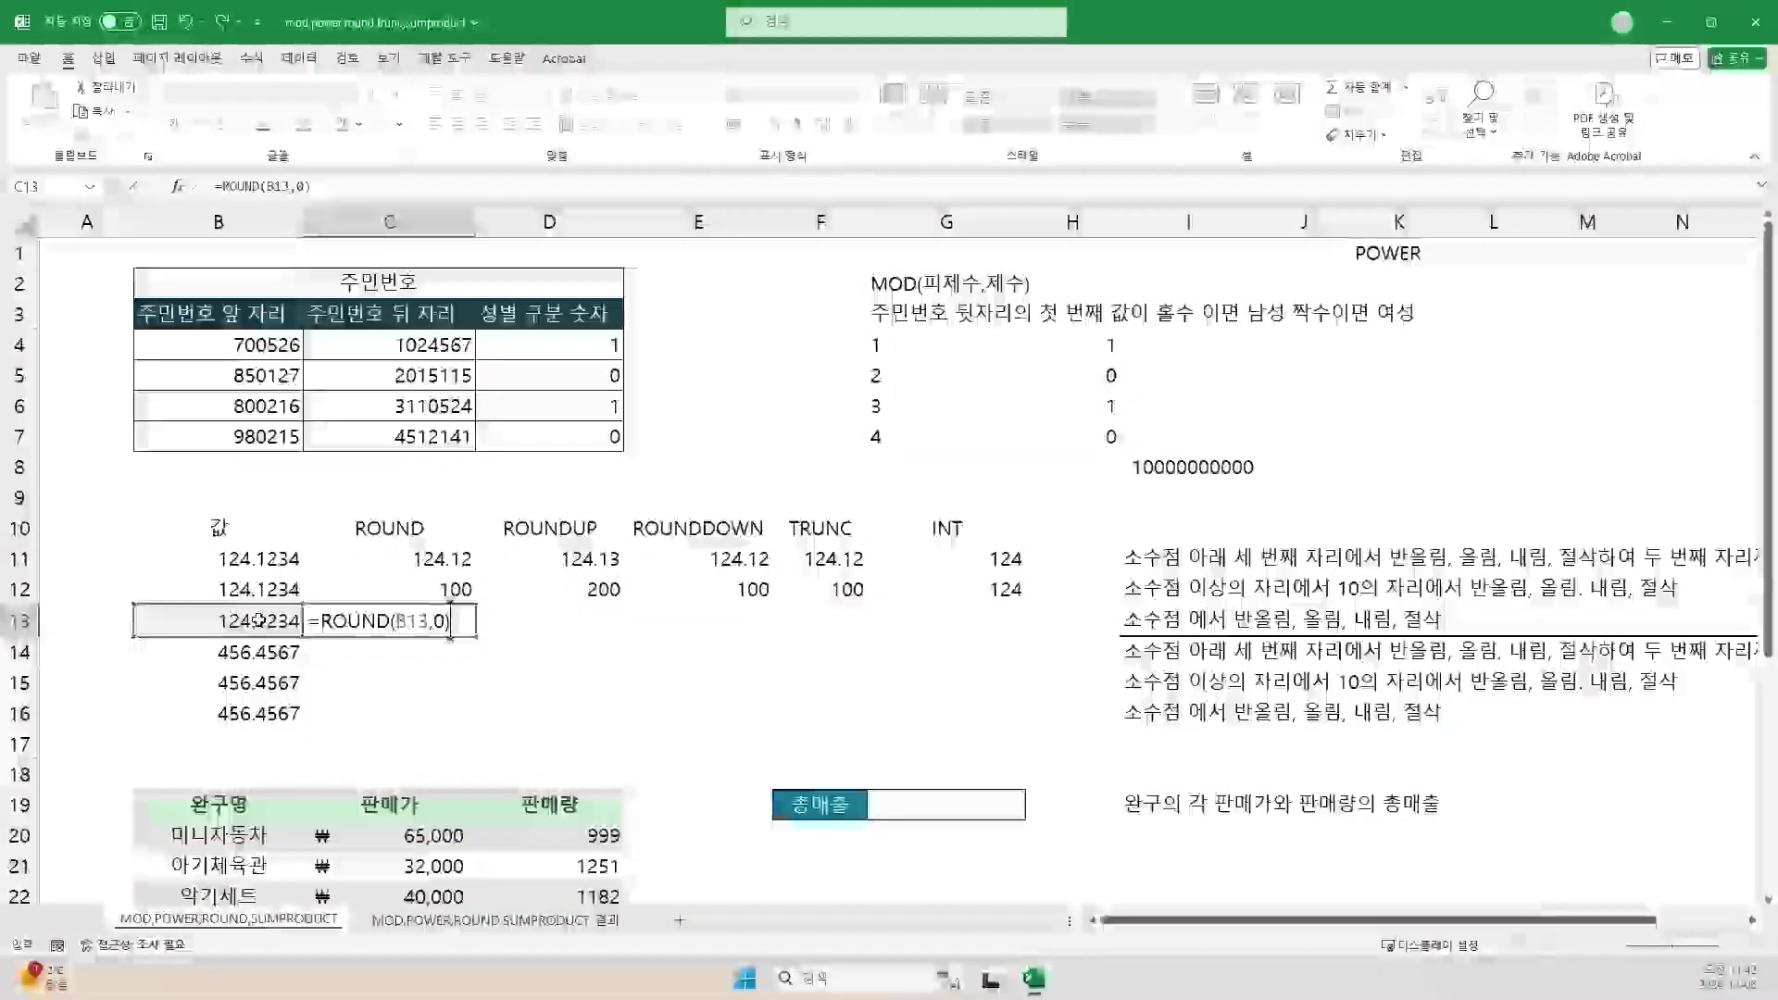
key("Return")
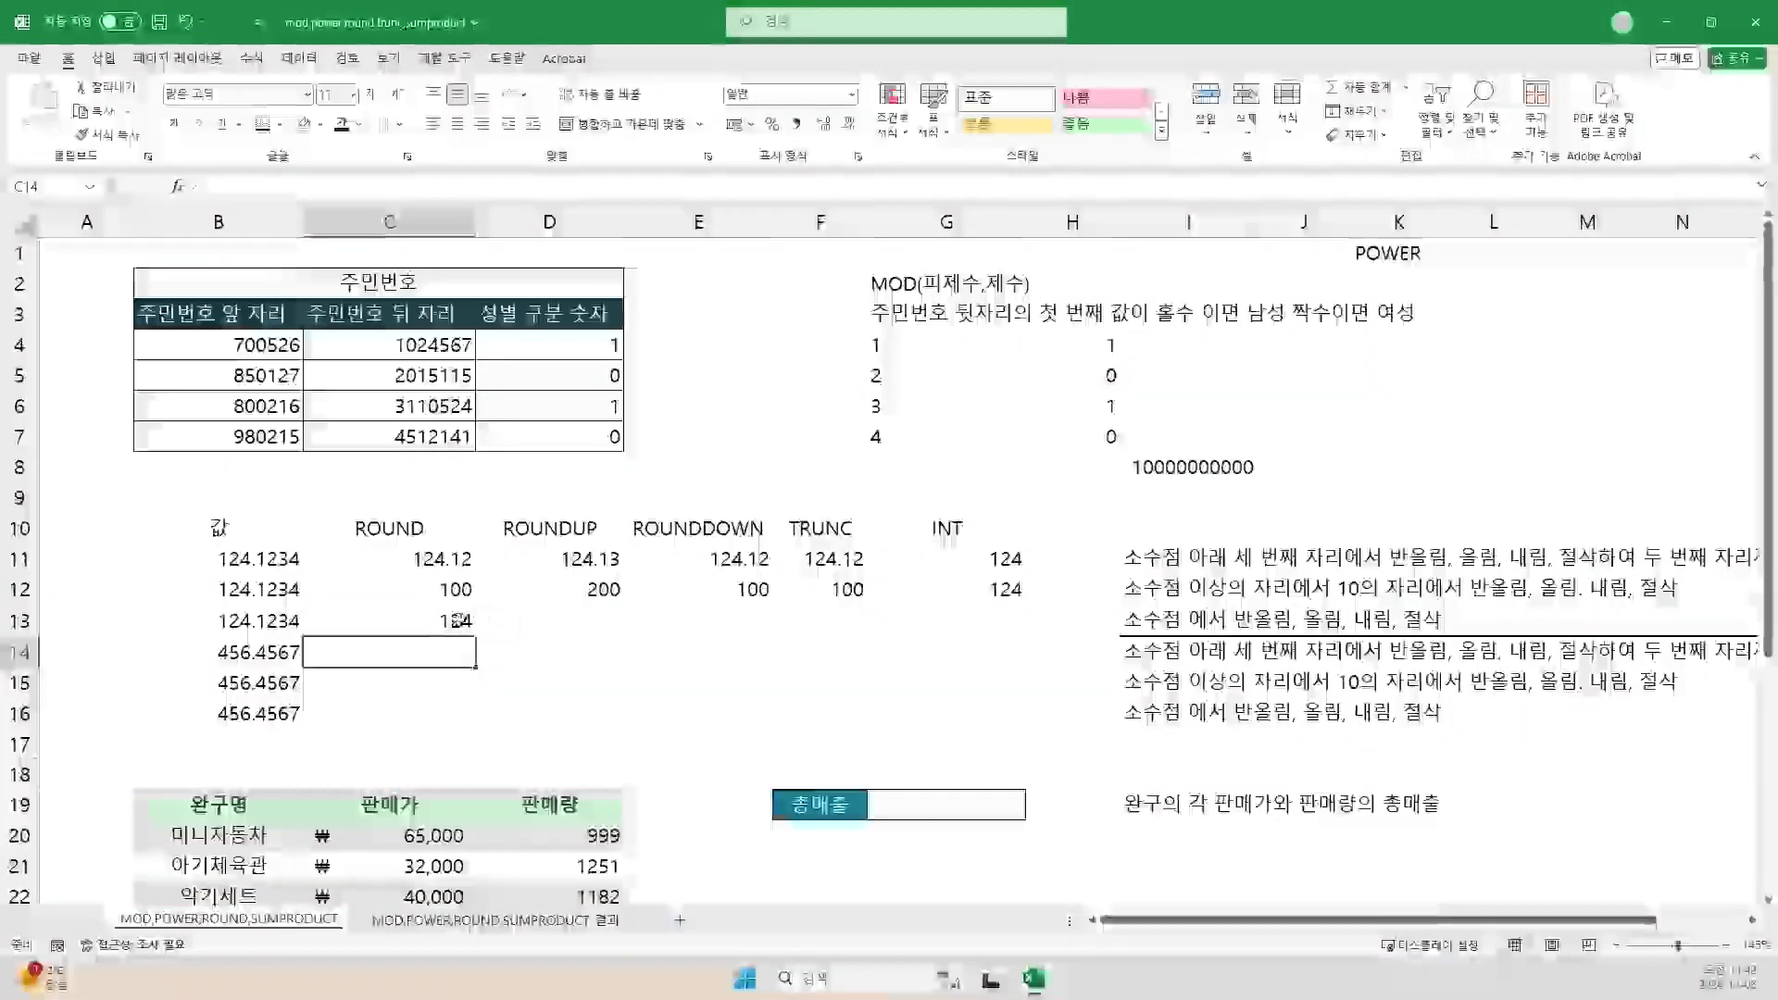
Step: Try 1 as Num_digits in the function arguments of C13's ROUND formula, and set it back to 0
left_click(456, 620)
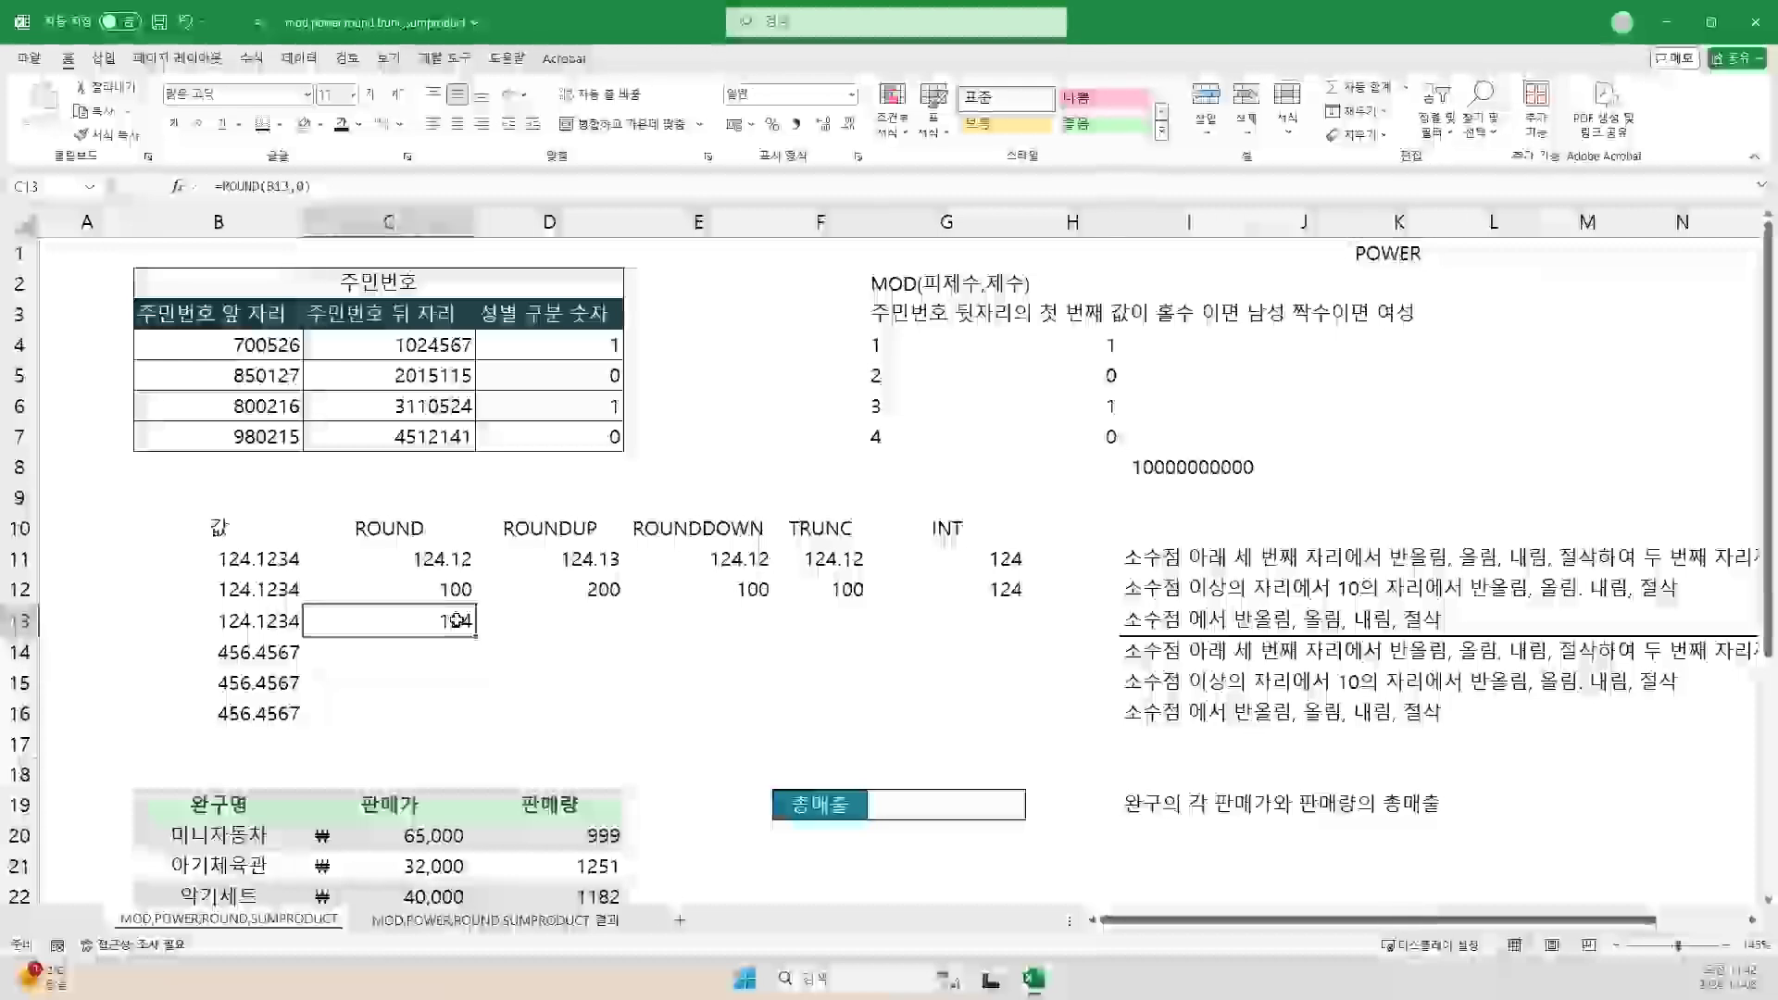
left_click(179, 189)
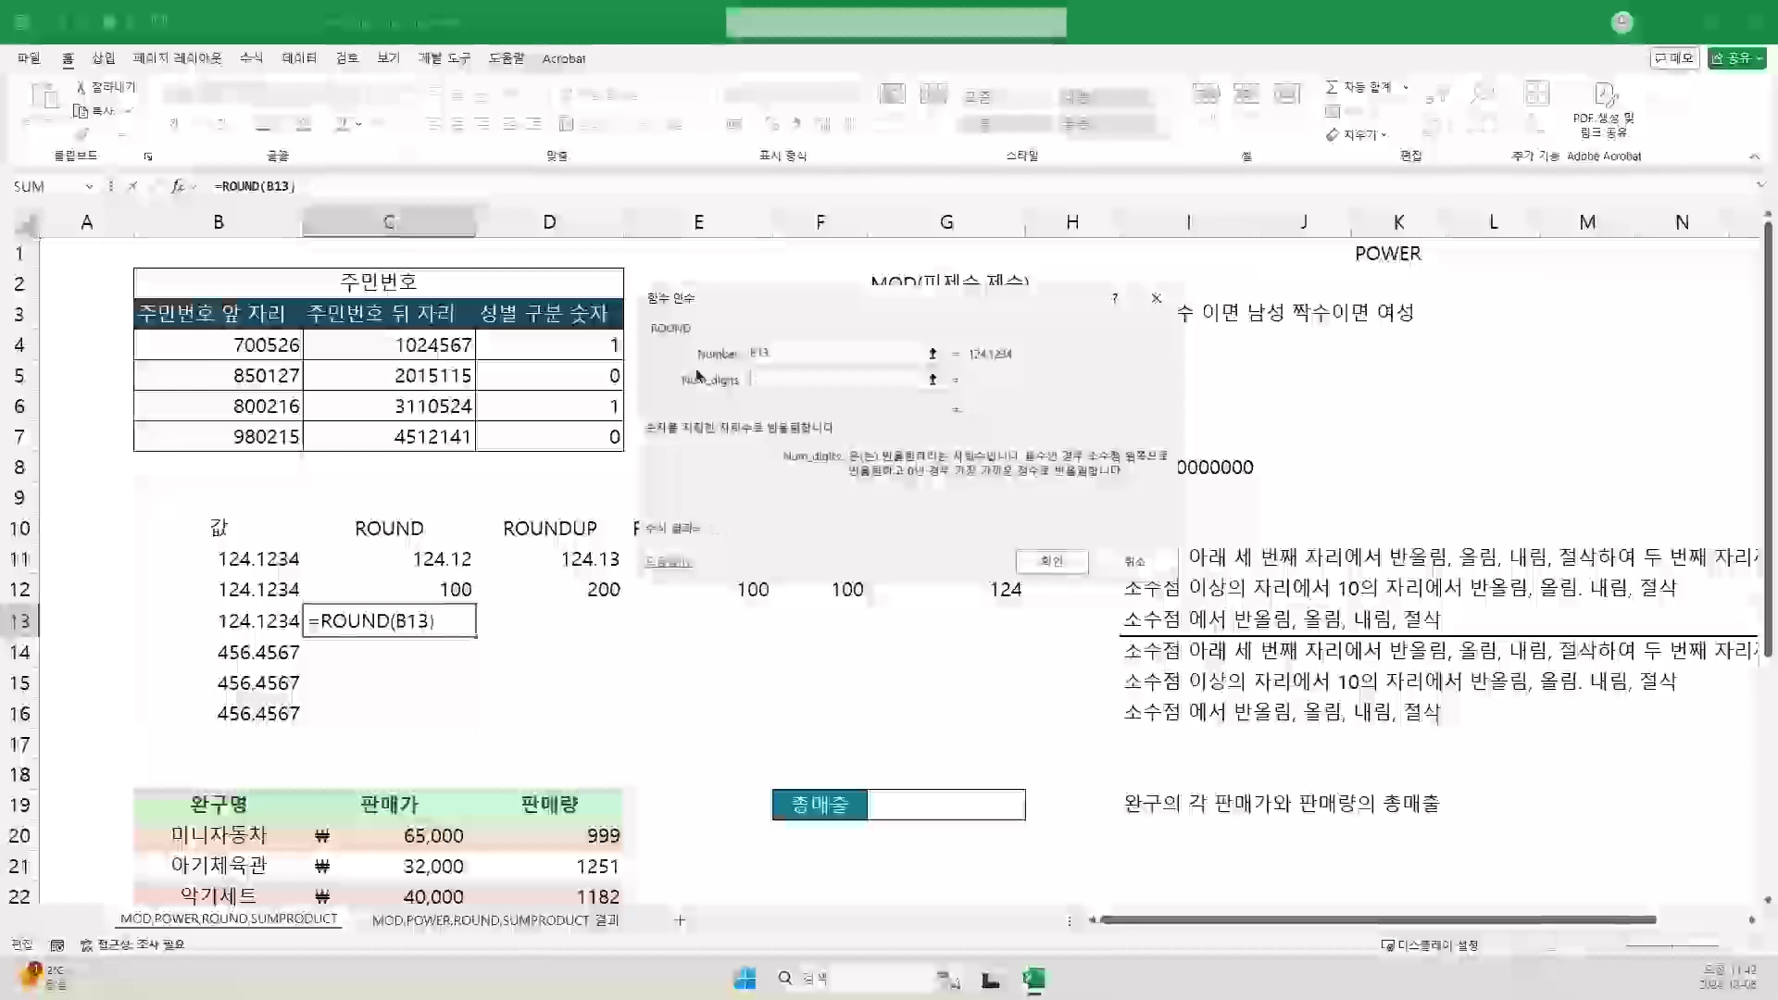
type("1")
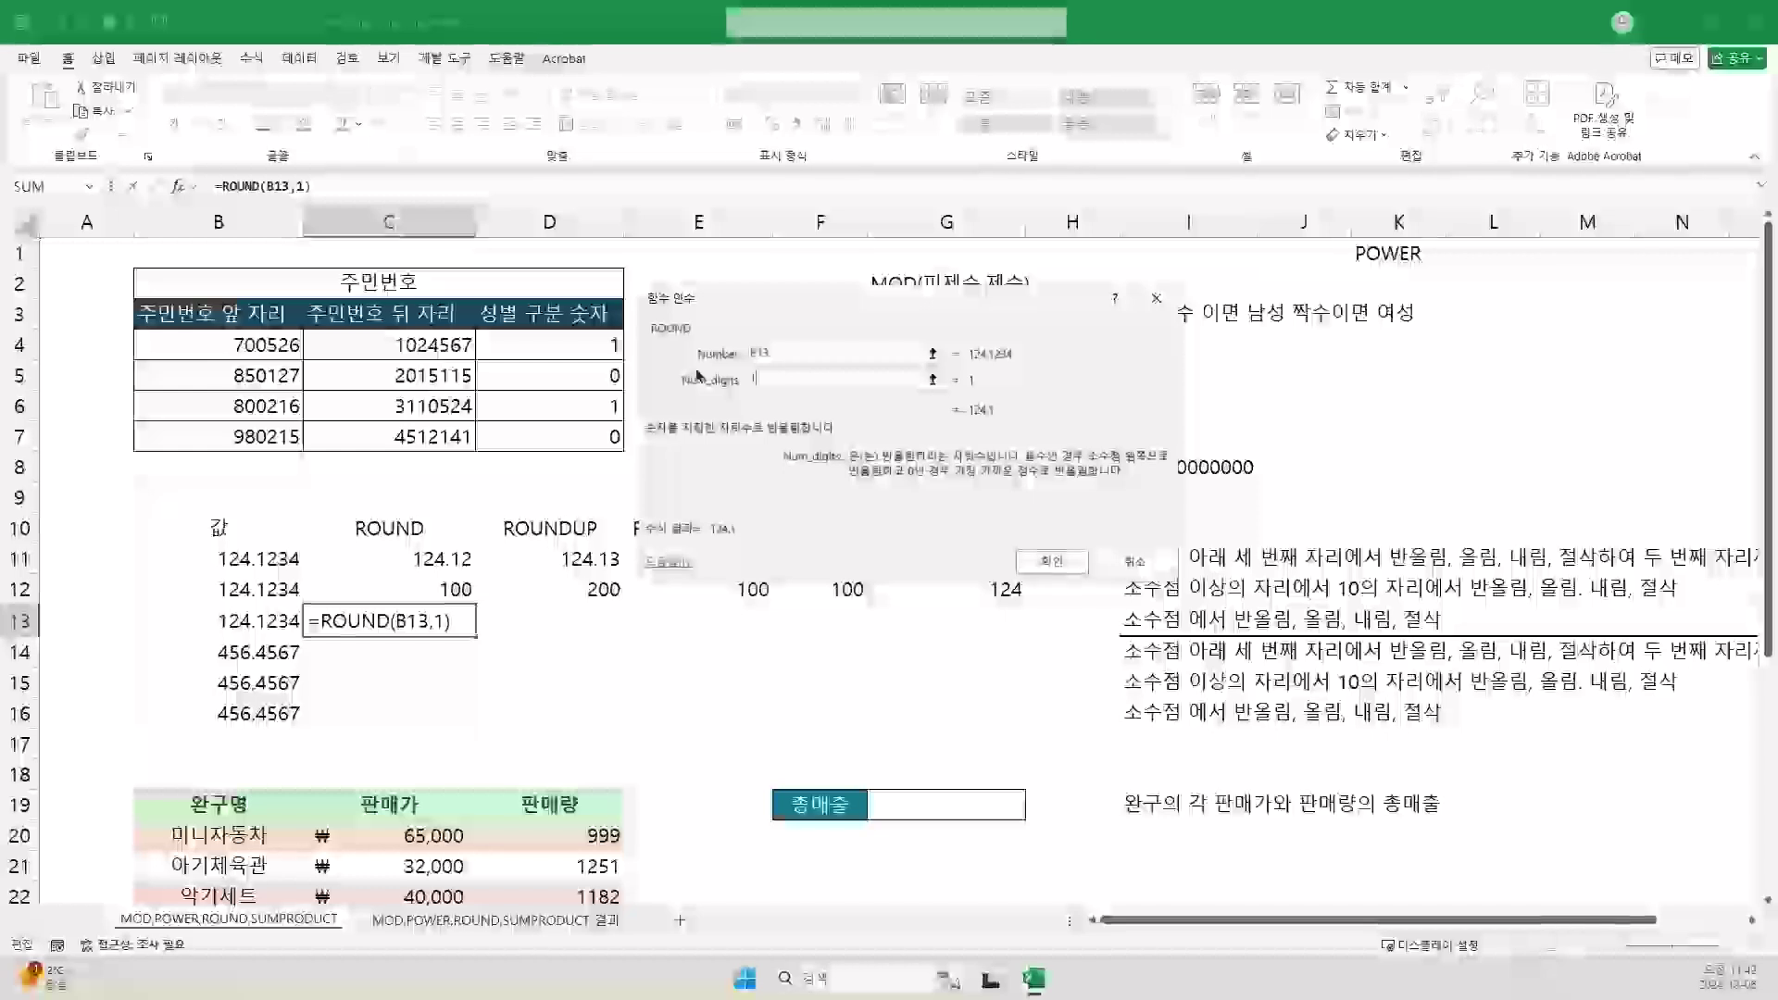
key("BackSpace")
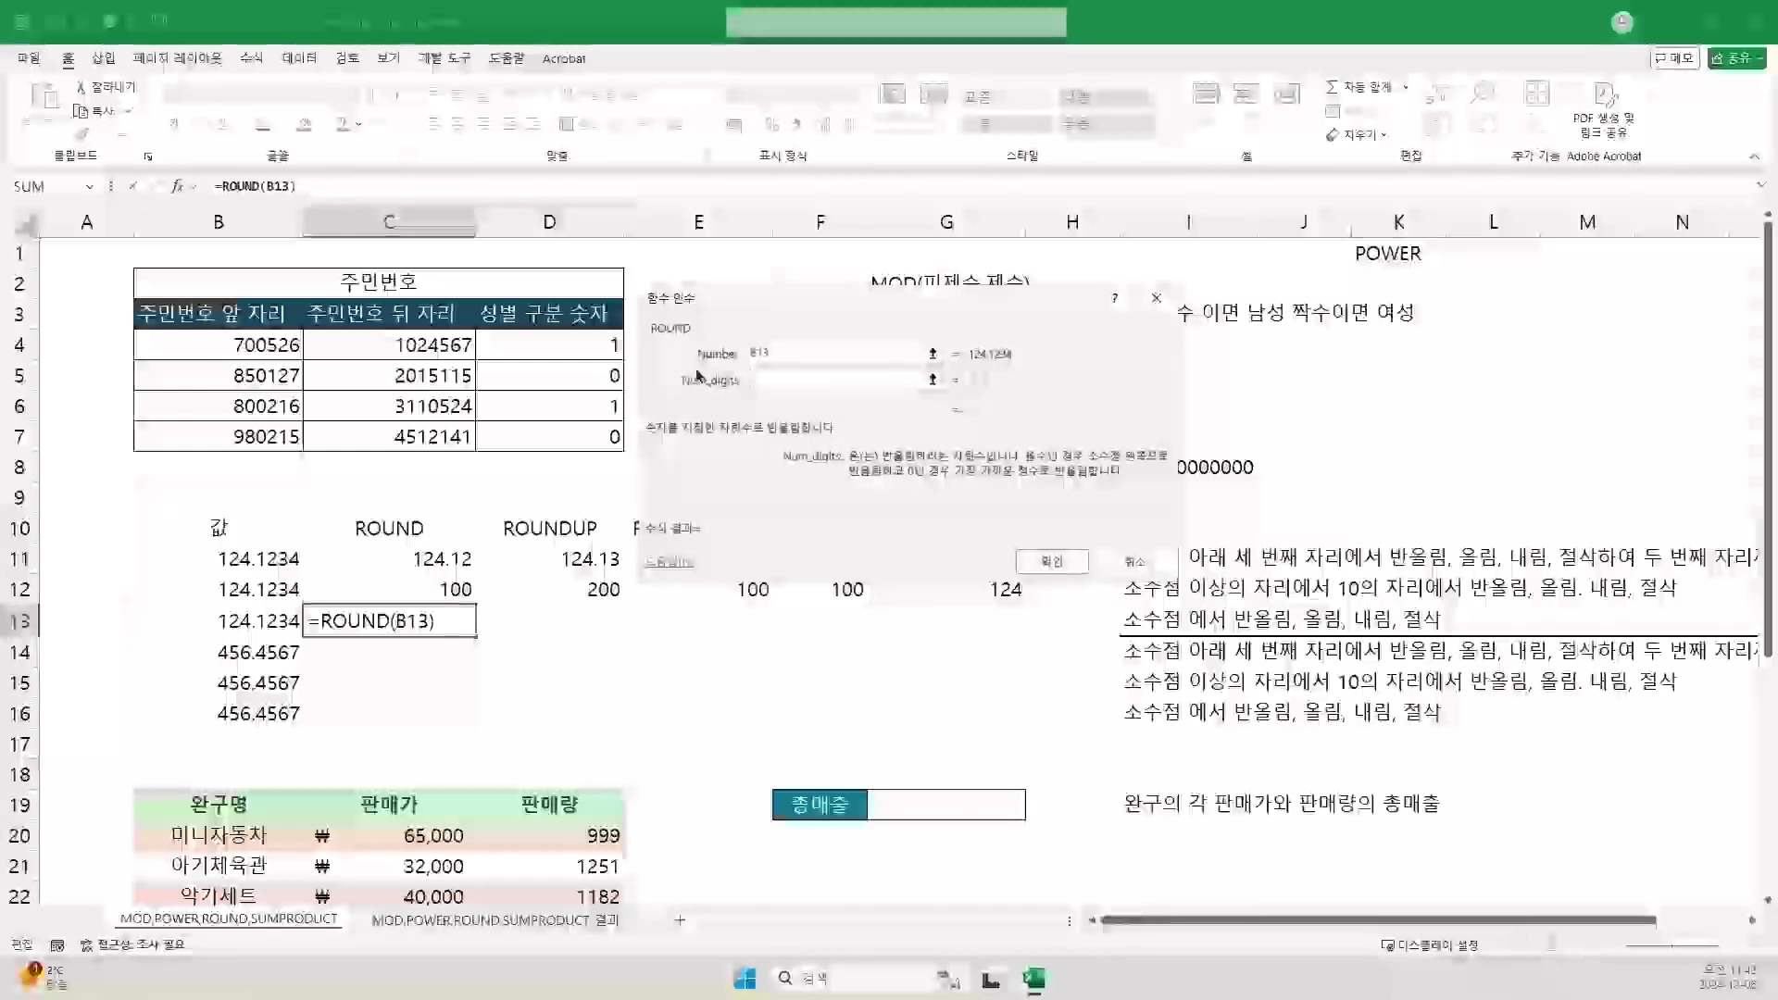
type("0")
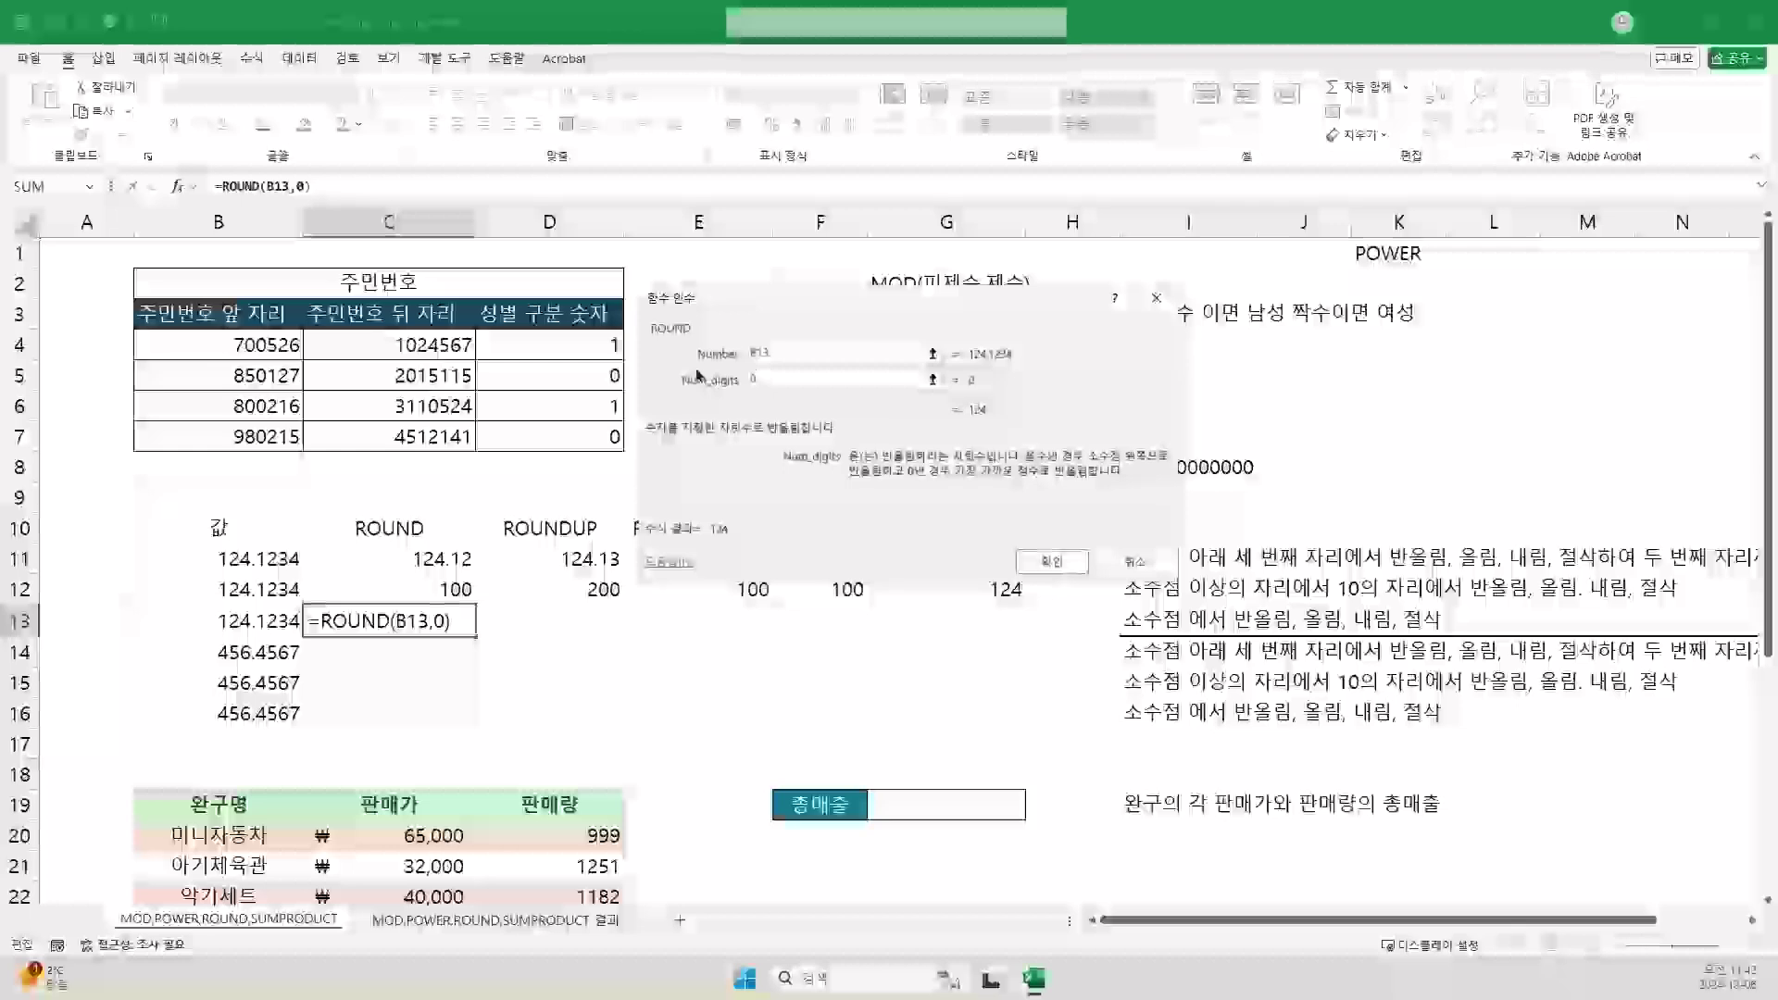
key("Return")
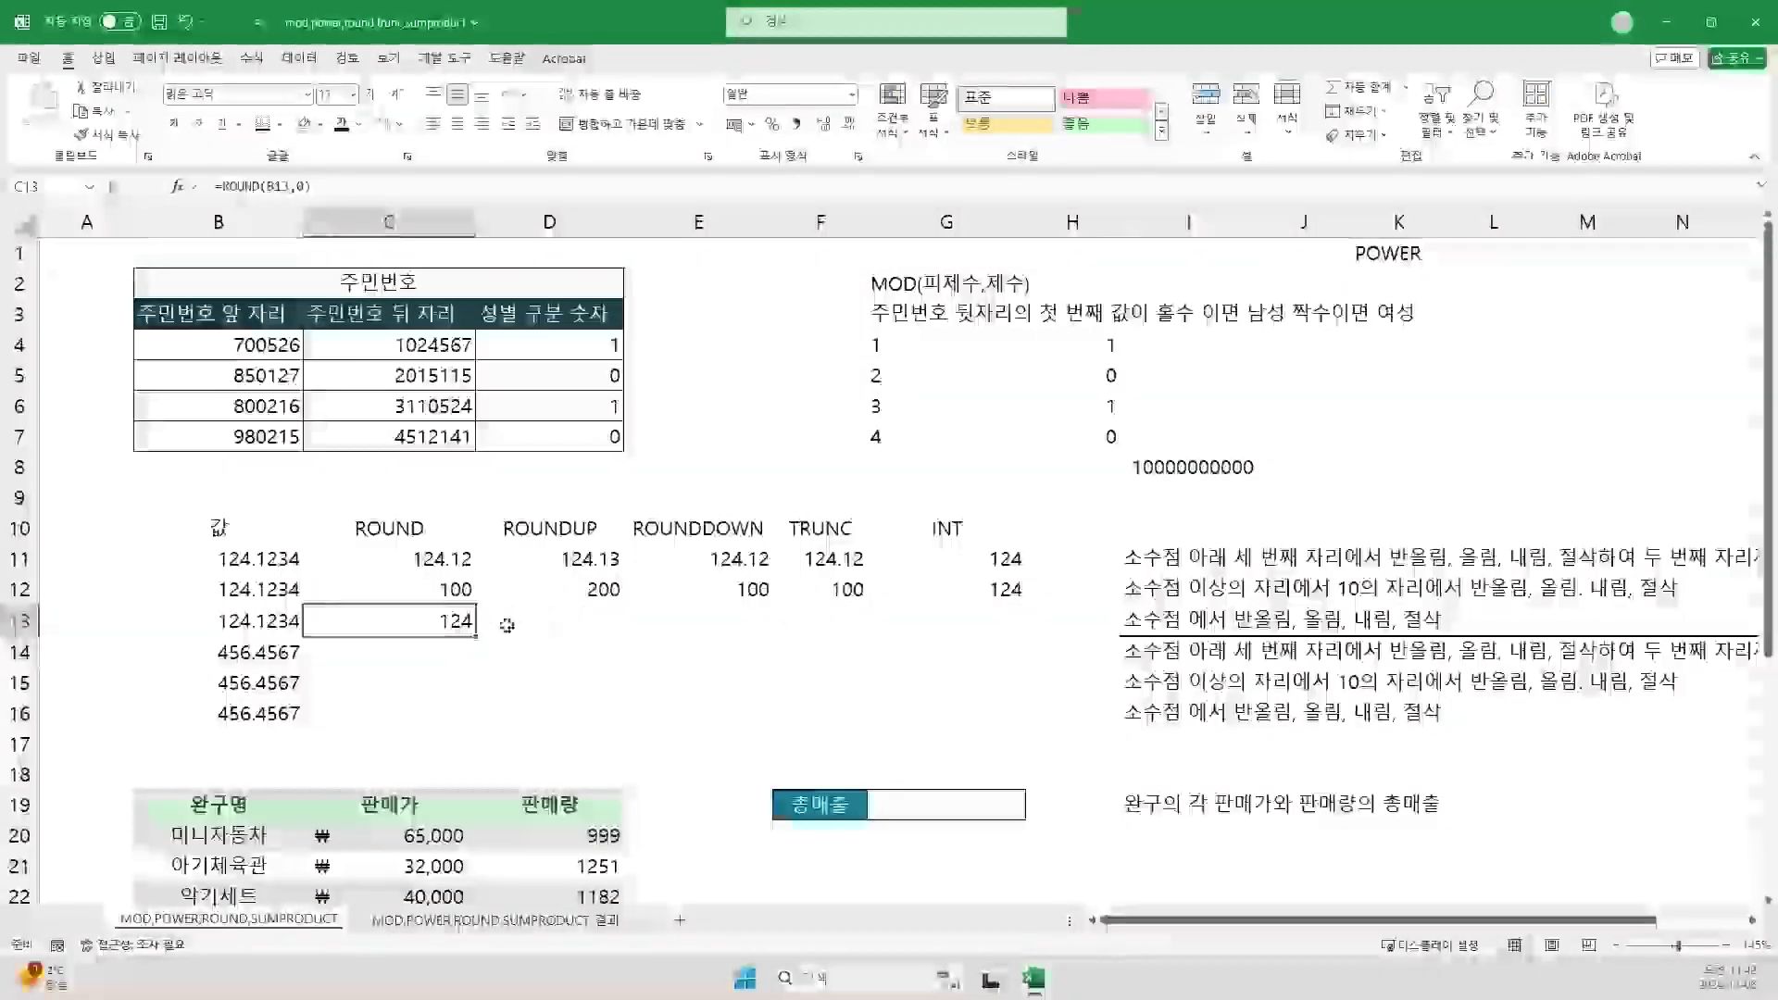
Step: Enter a ROUNDUP formula in D13 that rounds B13 up to 0 digits
left_click(548, 622)
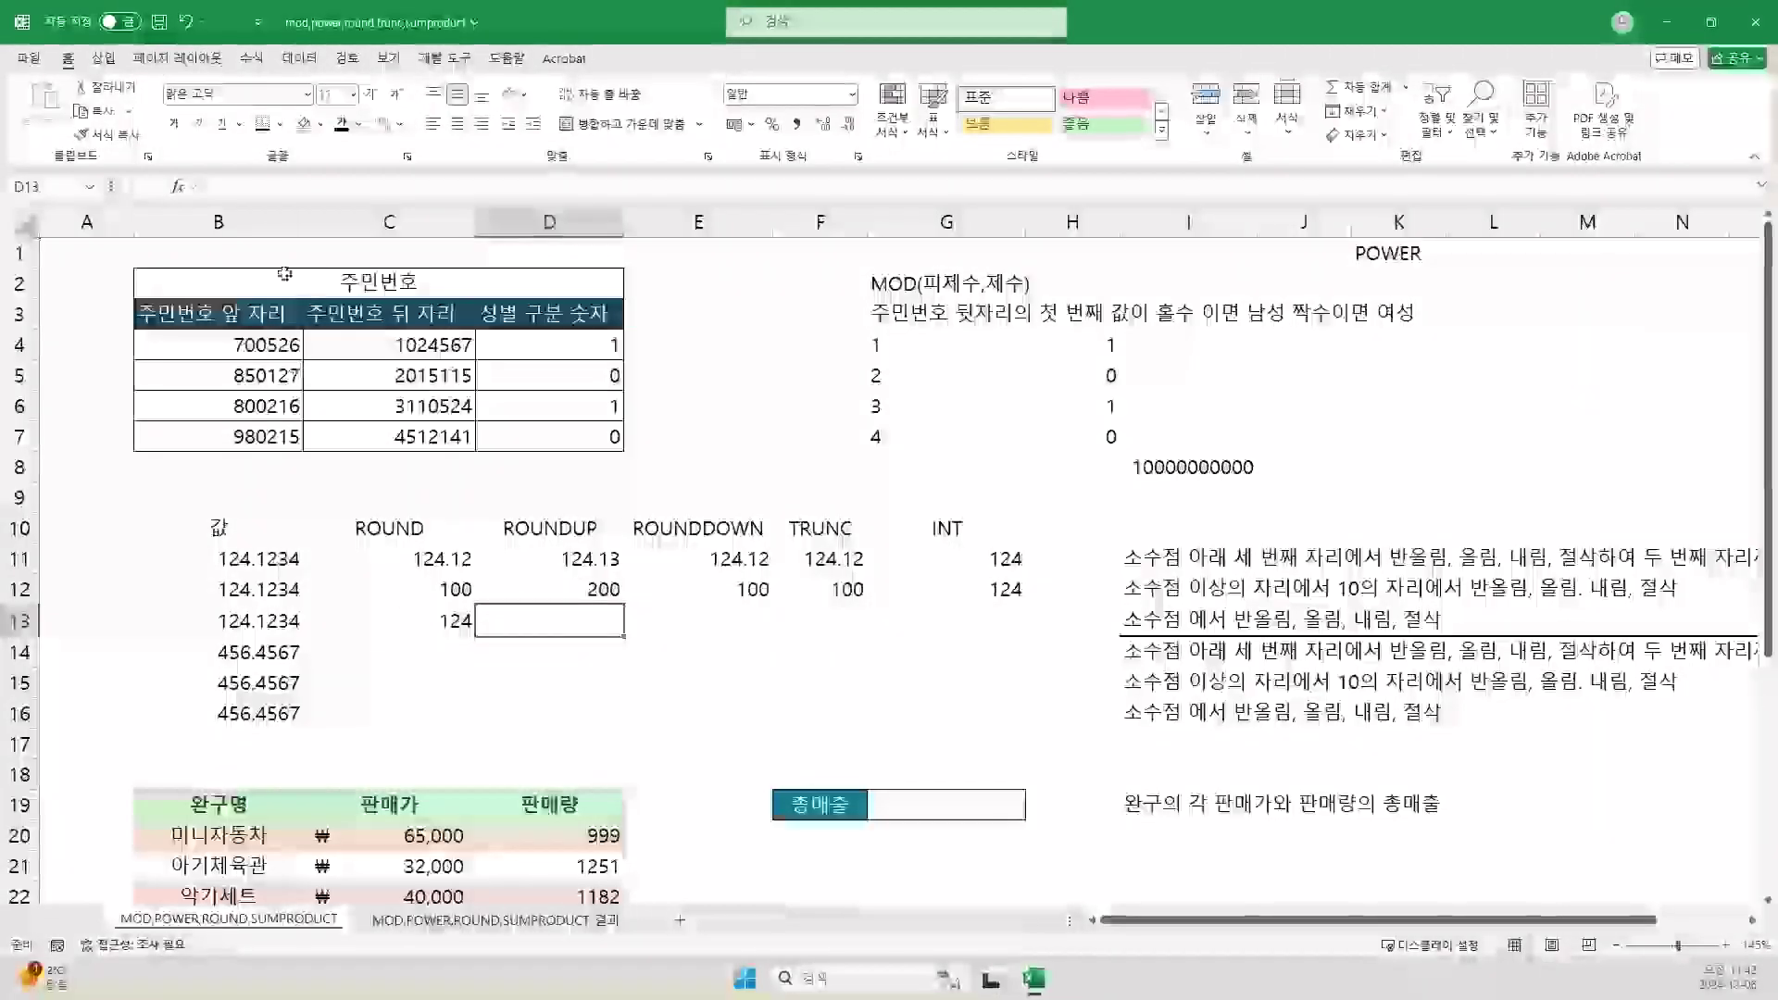
left_click(263, 187)
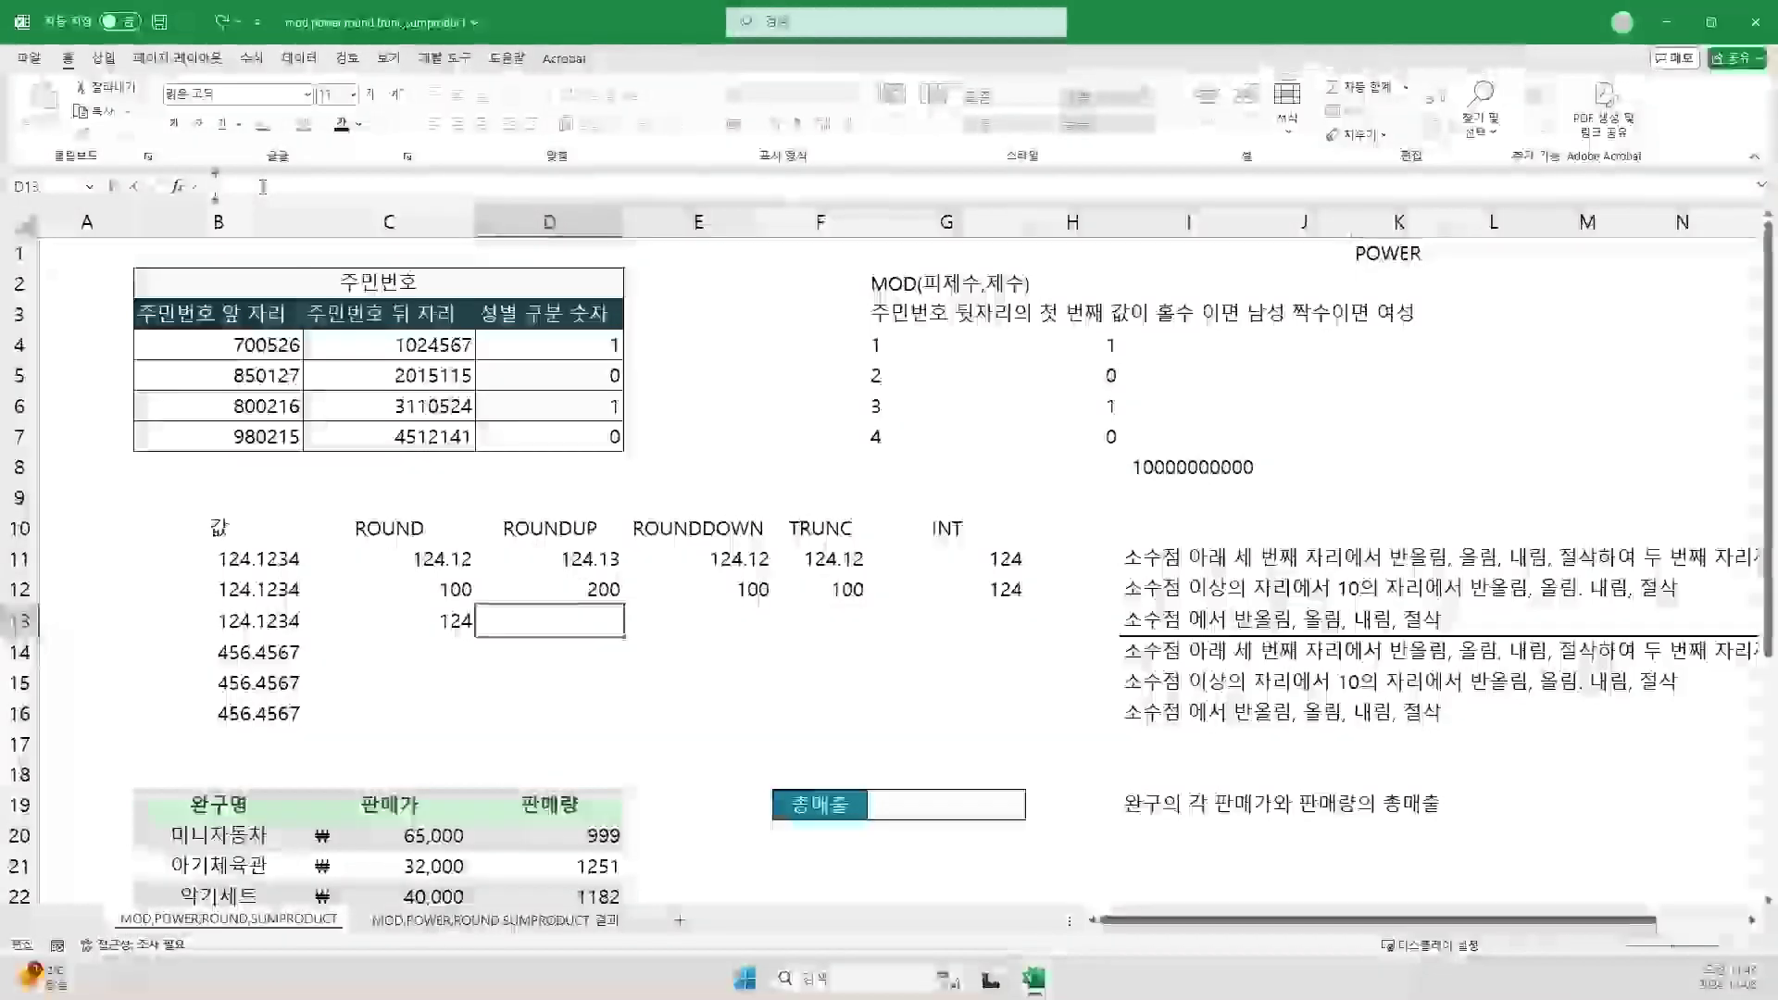
type("=RO")
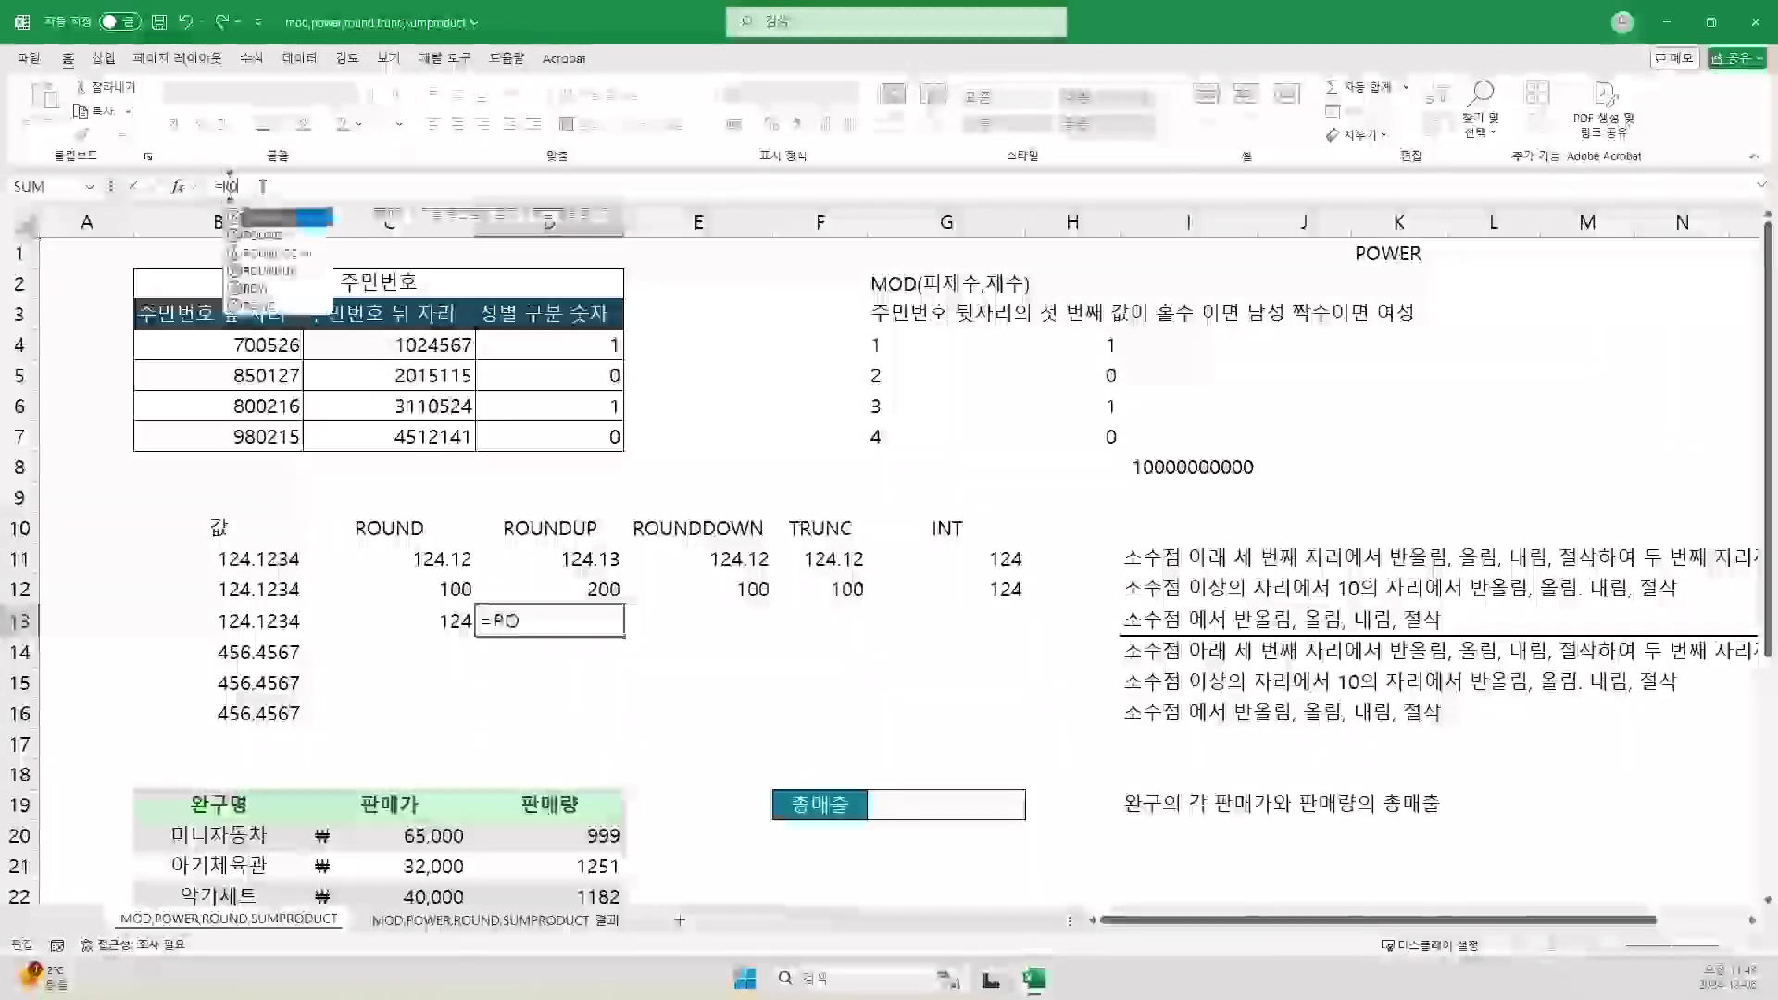
type("UNDU")
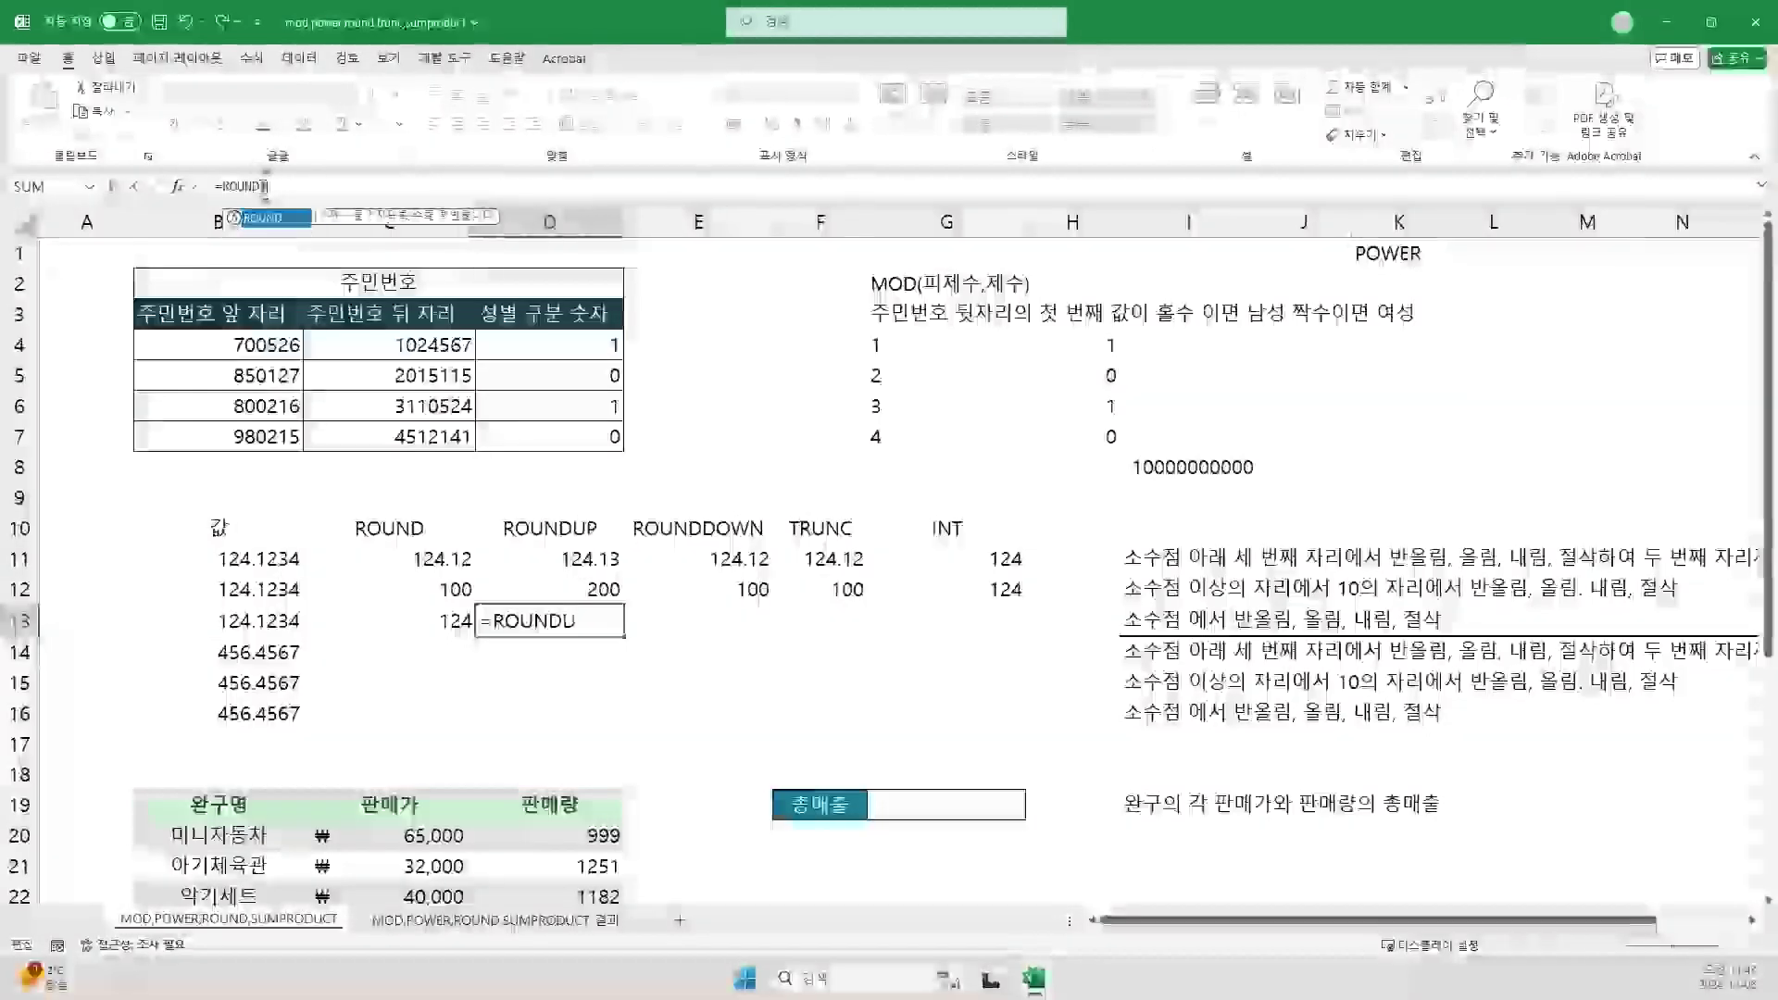
type("P(")
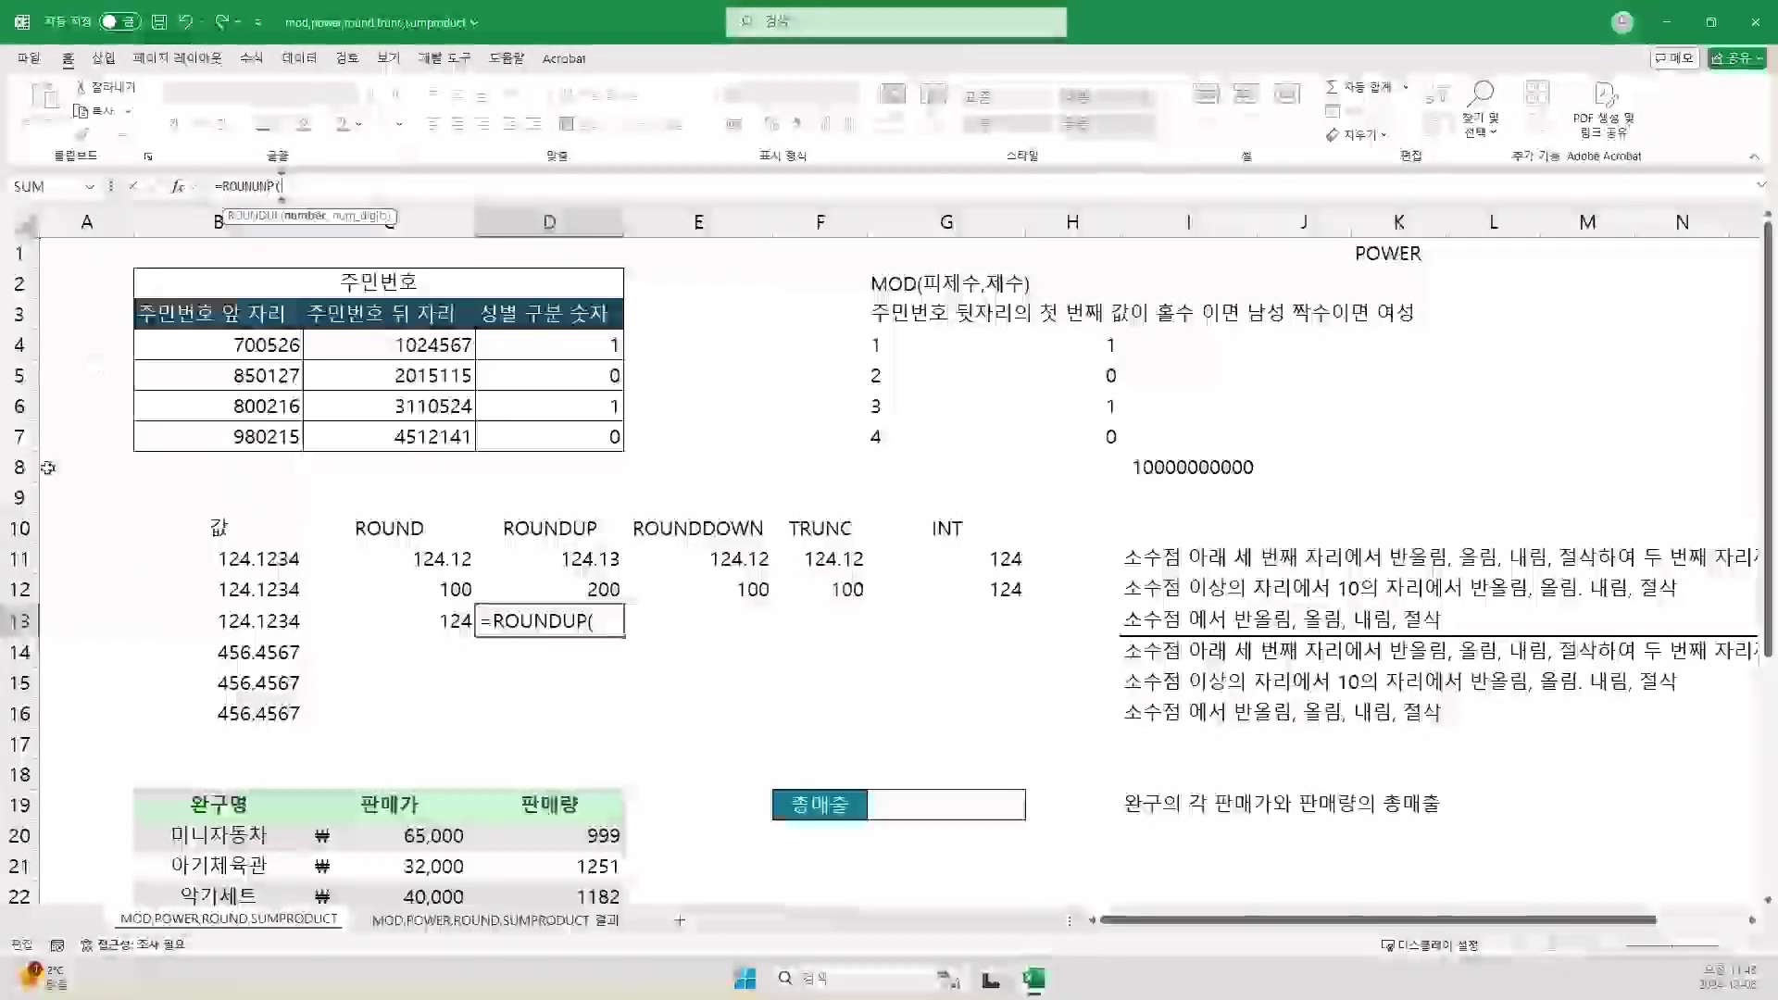
left_click(271, 622)
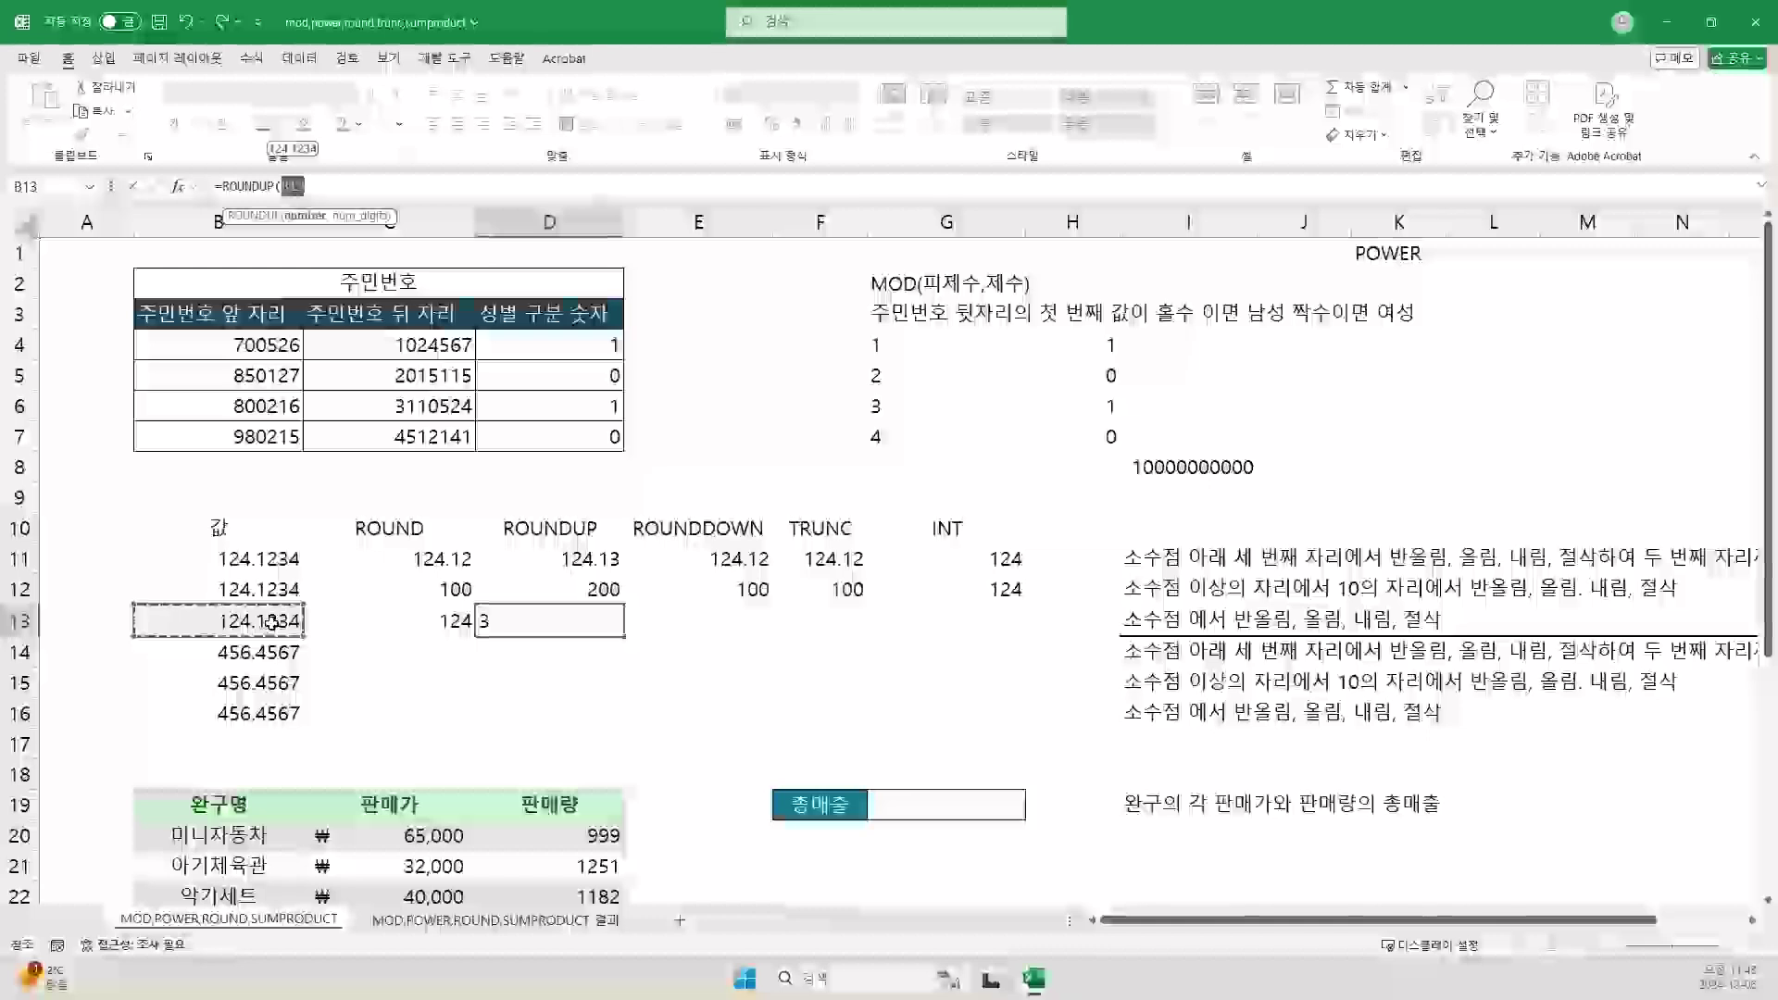
type(",0)")
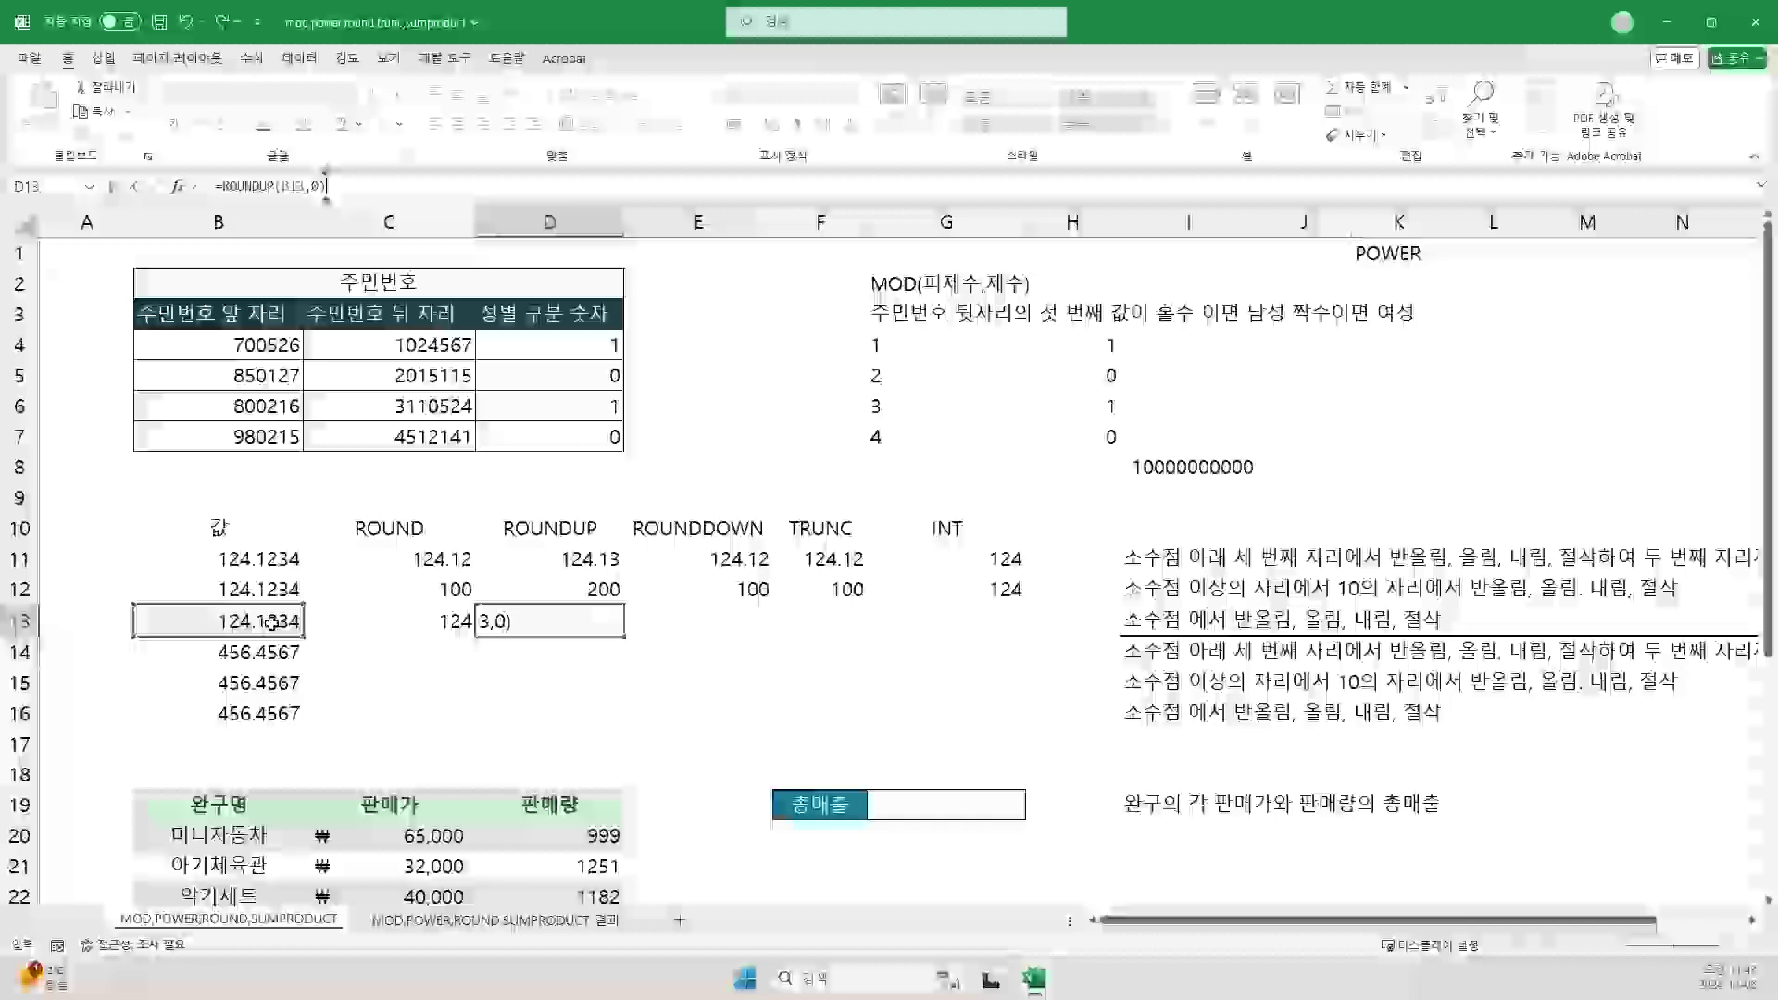
key("Return")
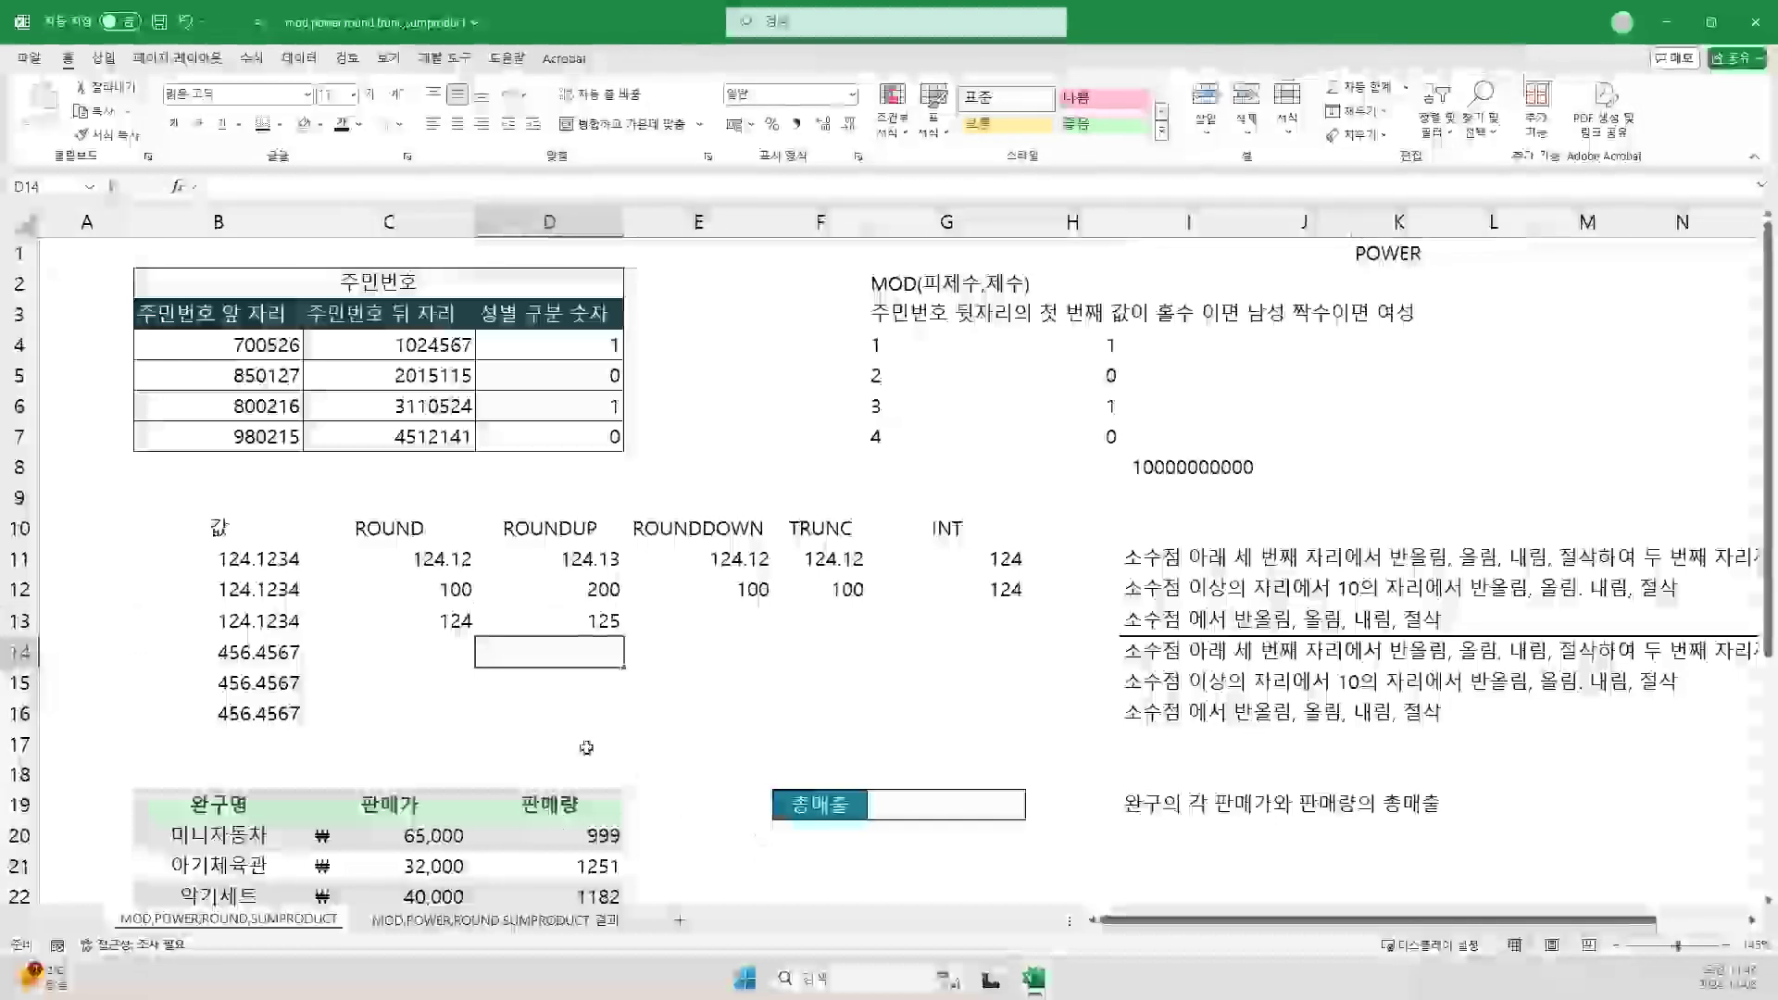
Step: Enter a ROUNDDOWN formula in E13 that rounds B13 down to 0 digits
left_click(708, 616)
type("=ROWU")
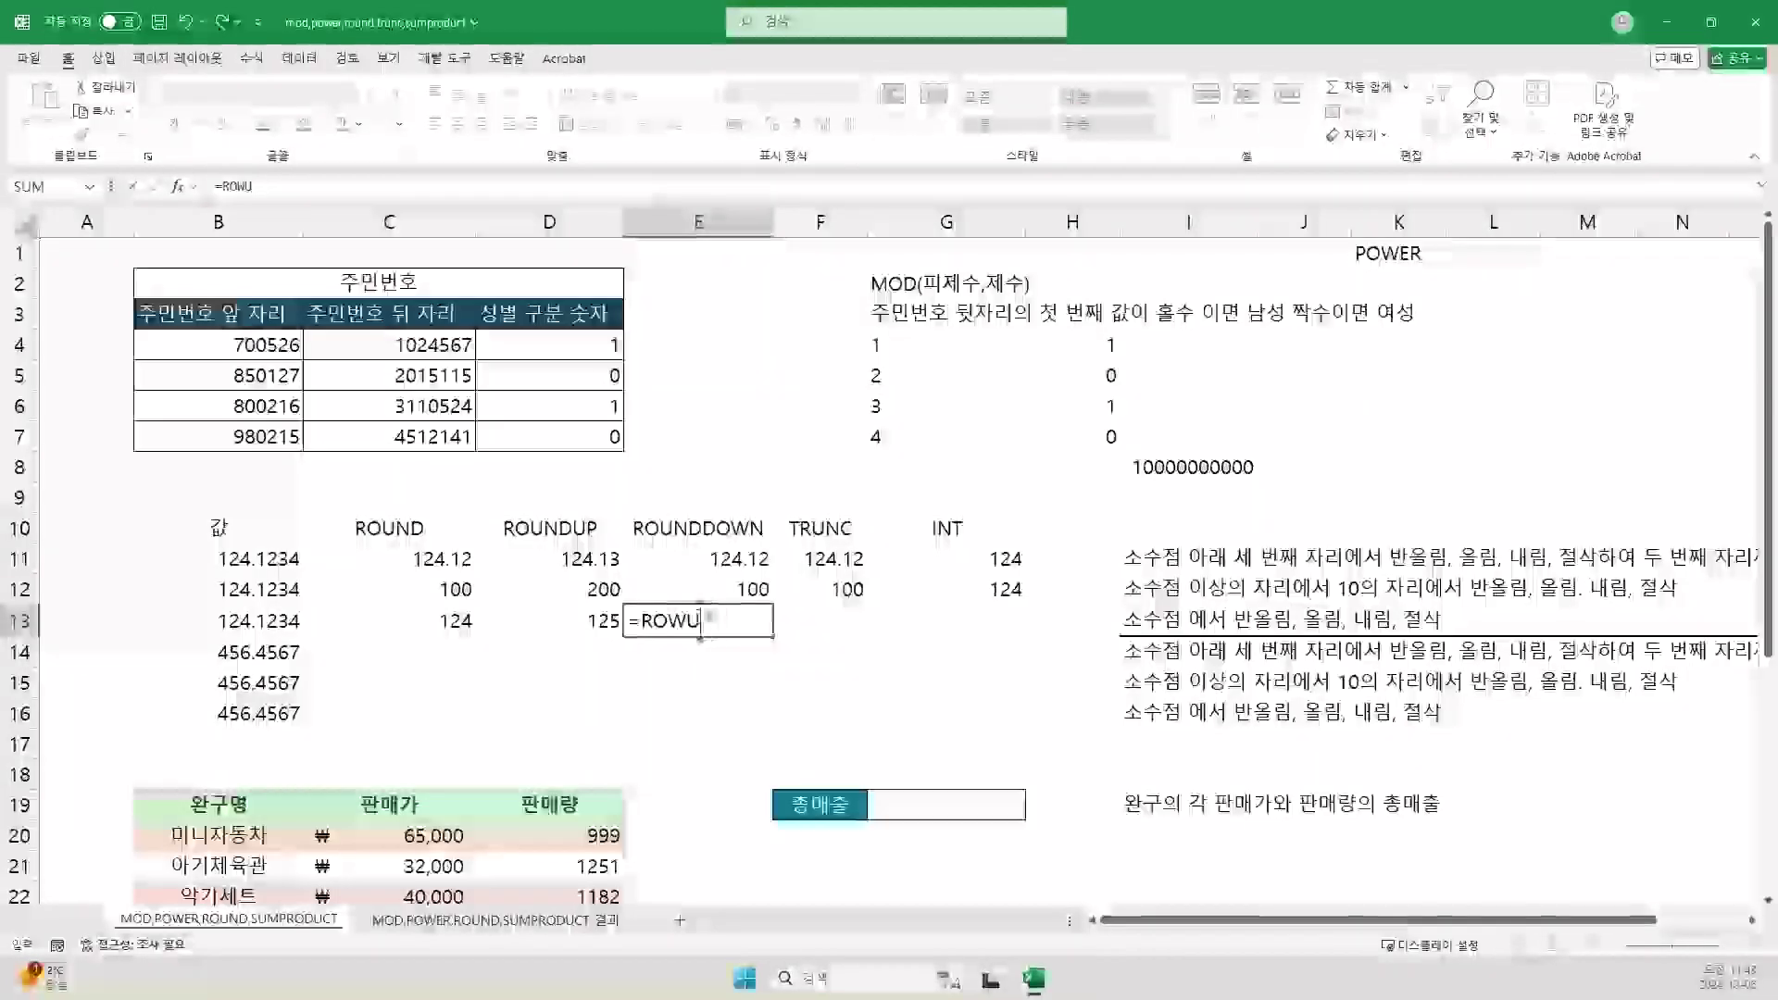
key("BackSpace")
key("BackSpace")
type("UN")
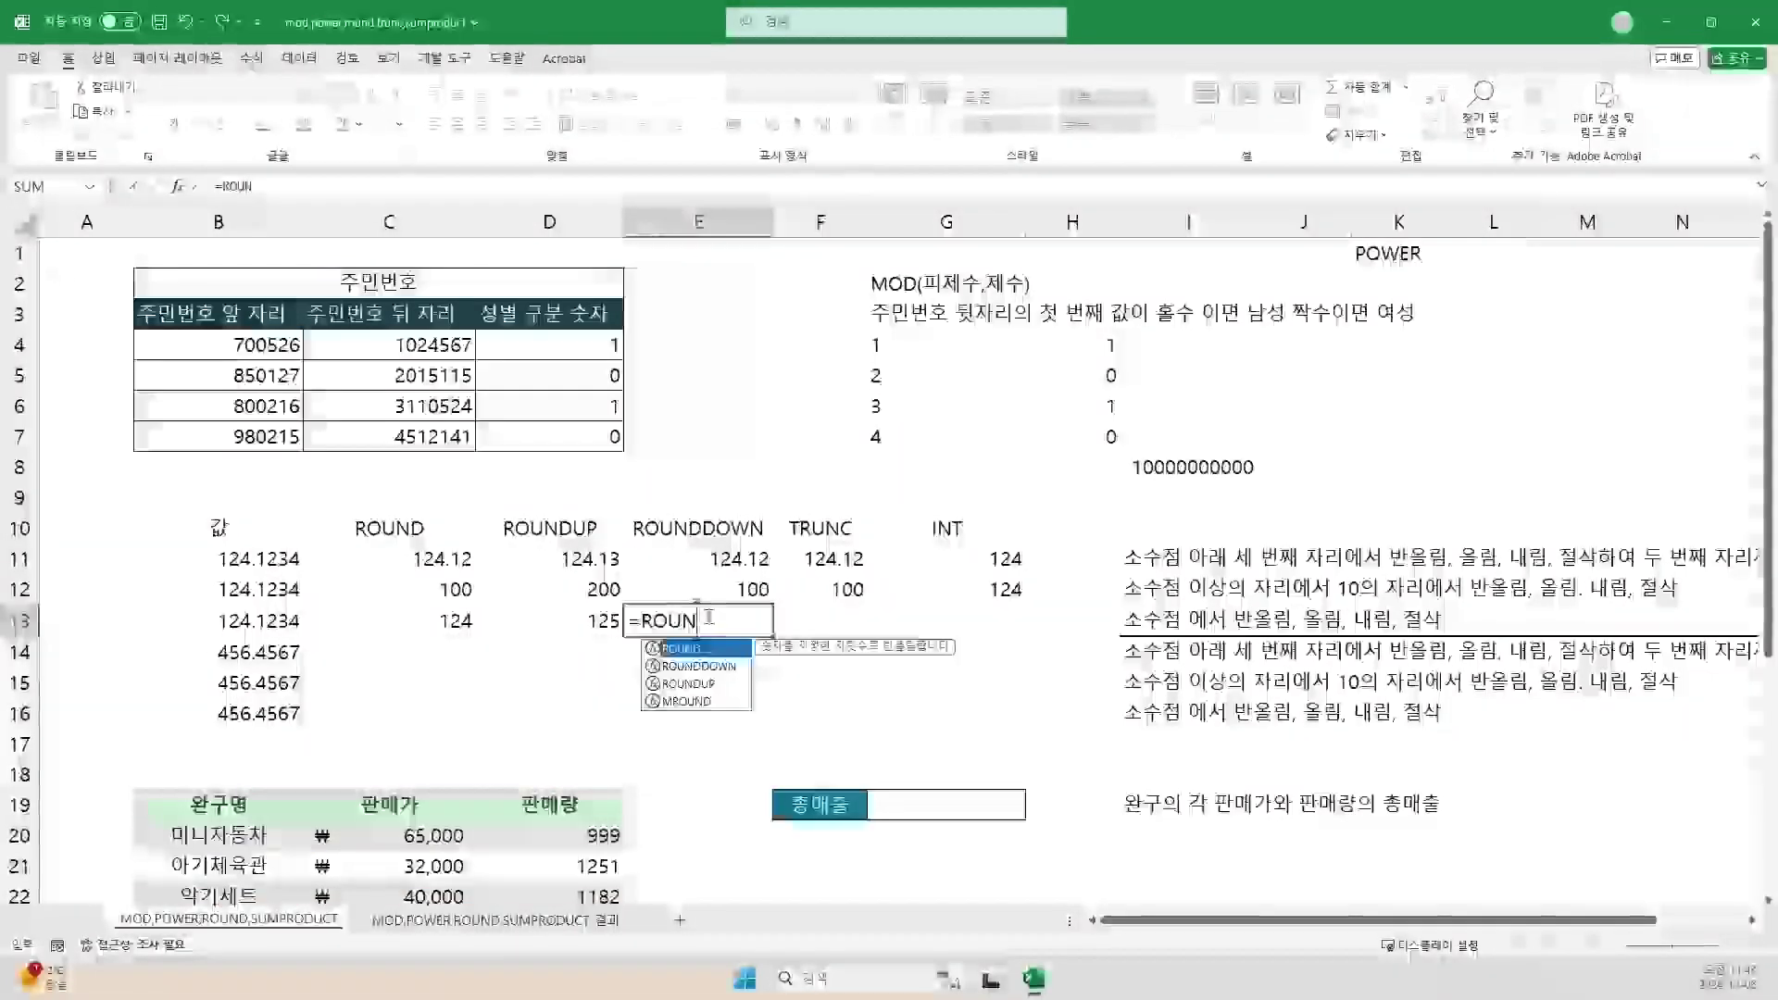
key("Down")
key("Return")
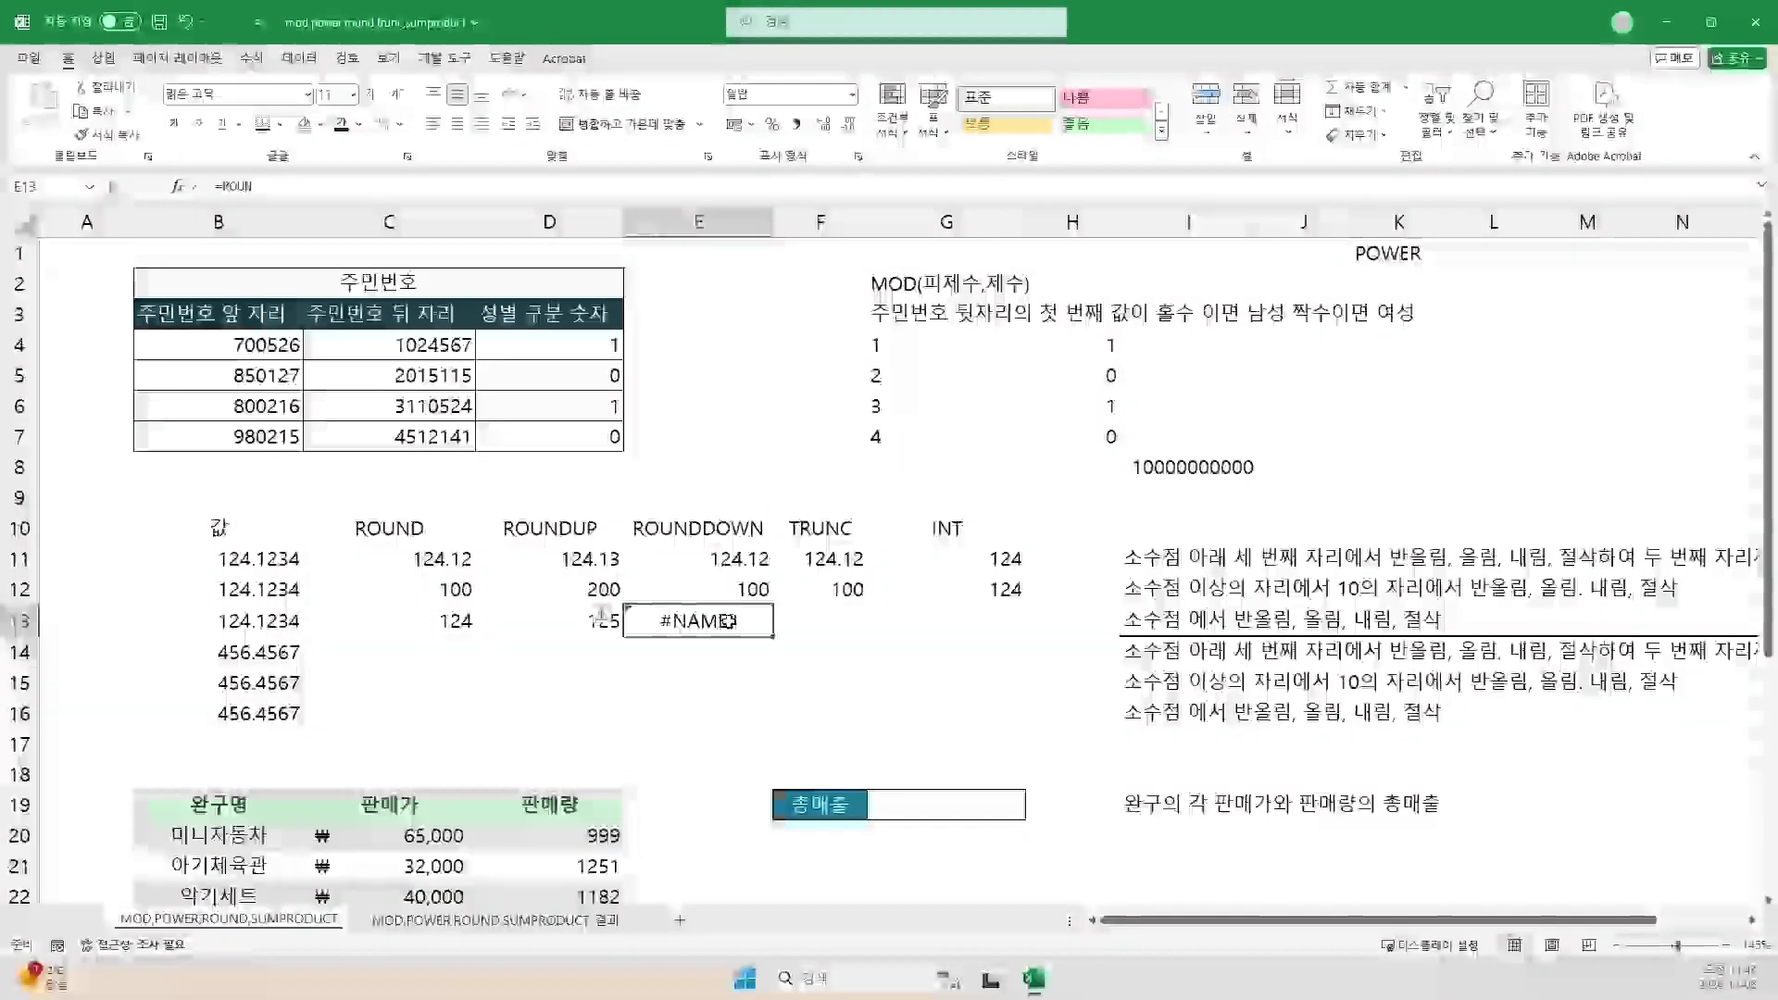
double_click(731, 621)
type("D")
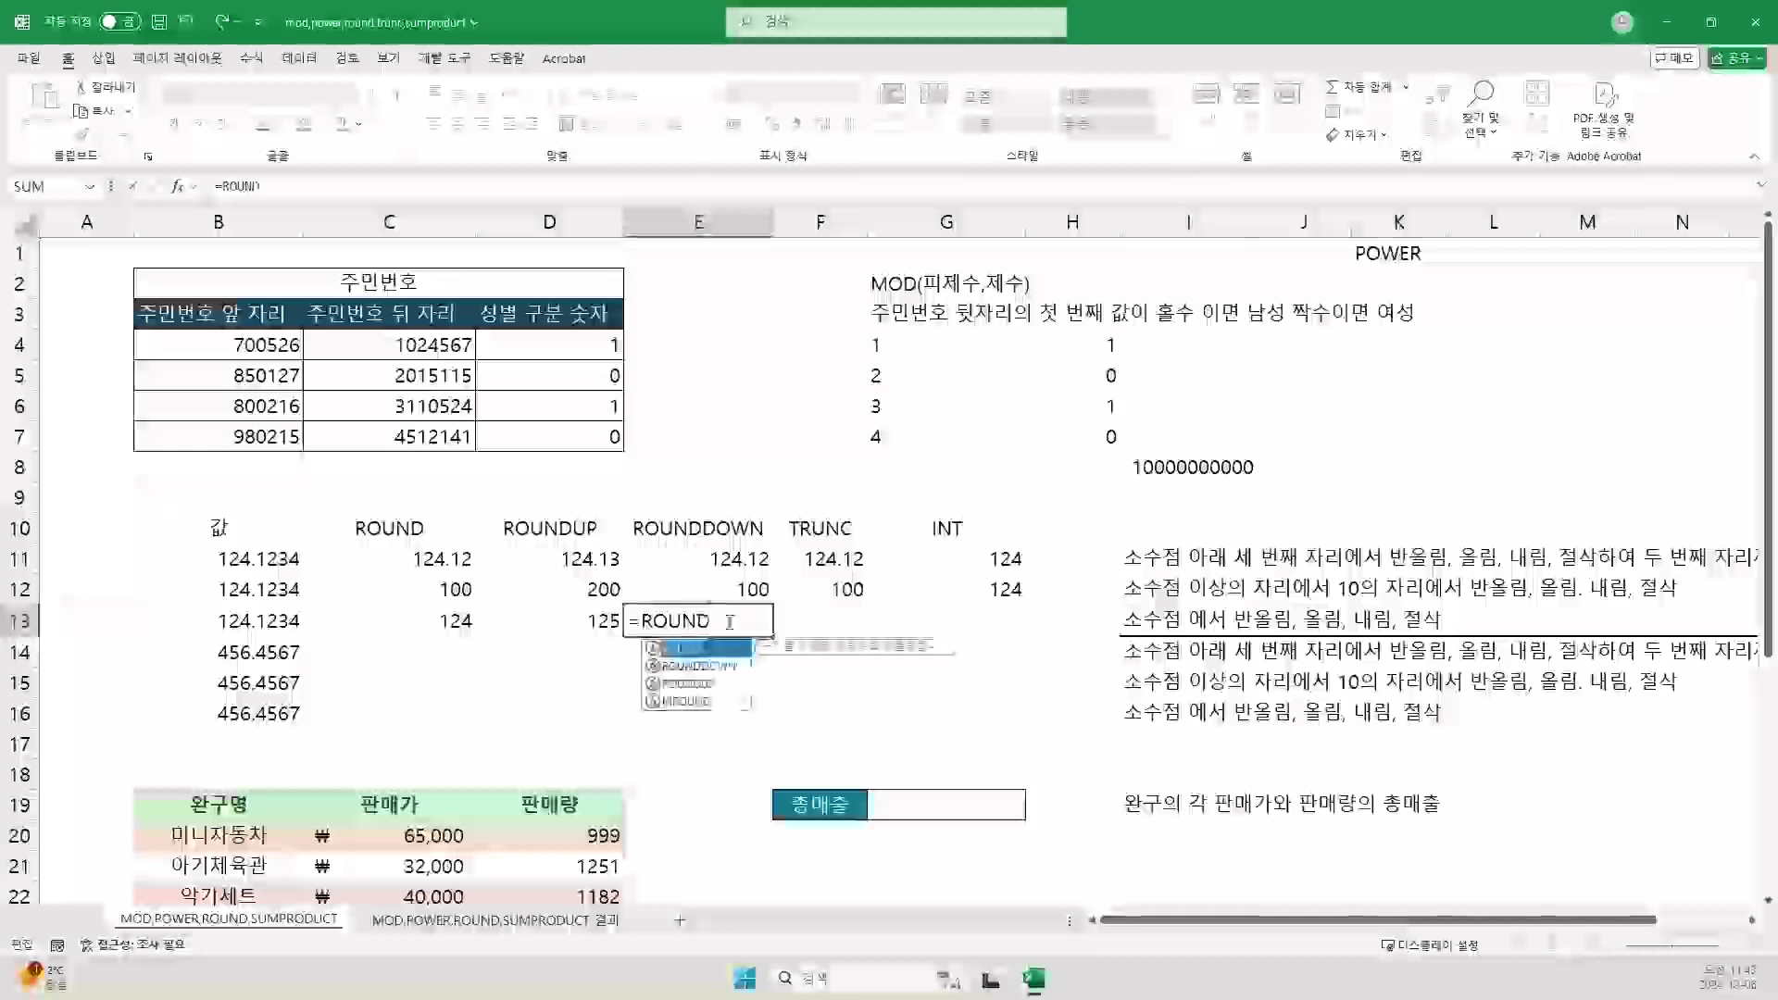
key("Down")
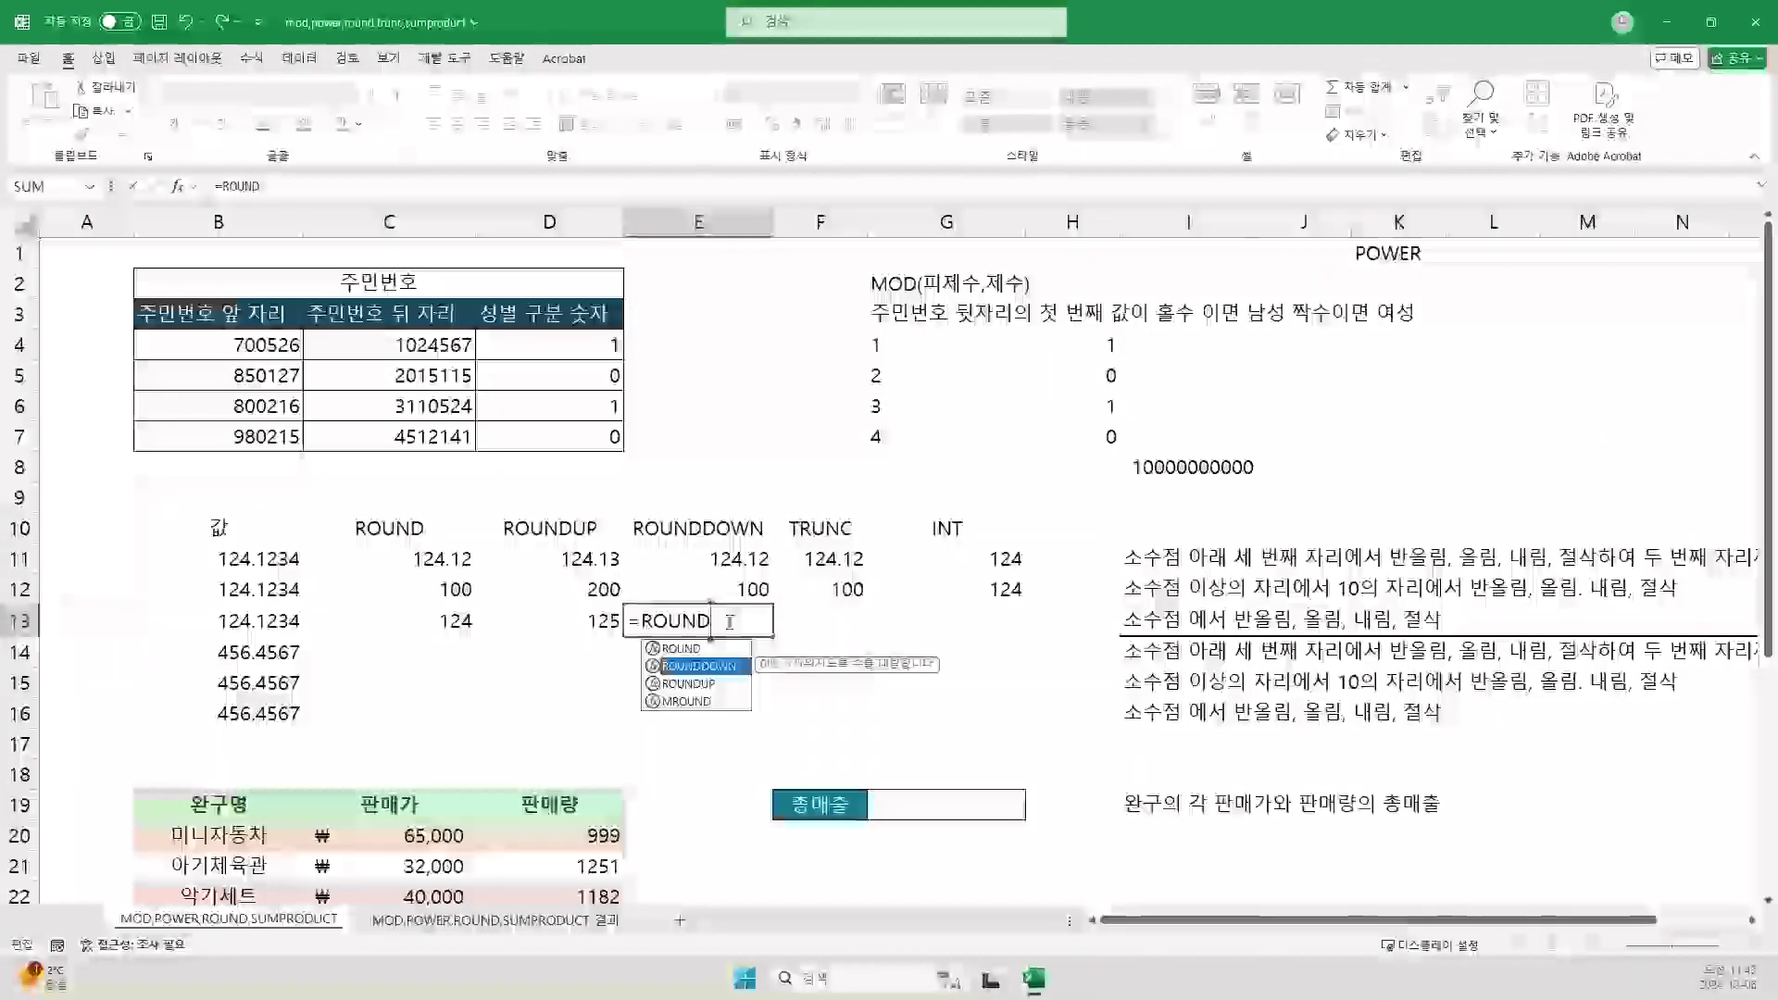
key("Tab")
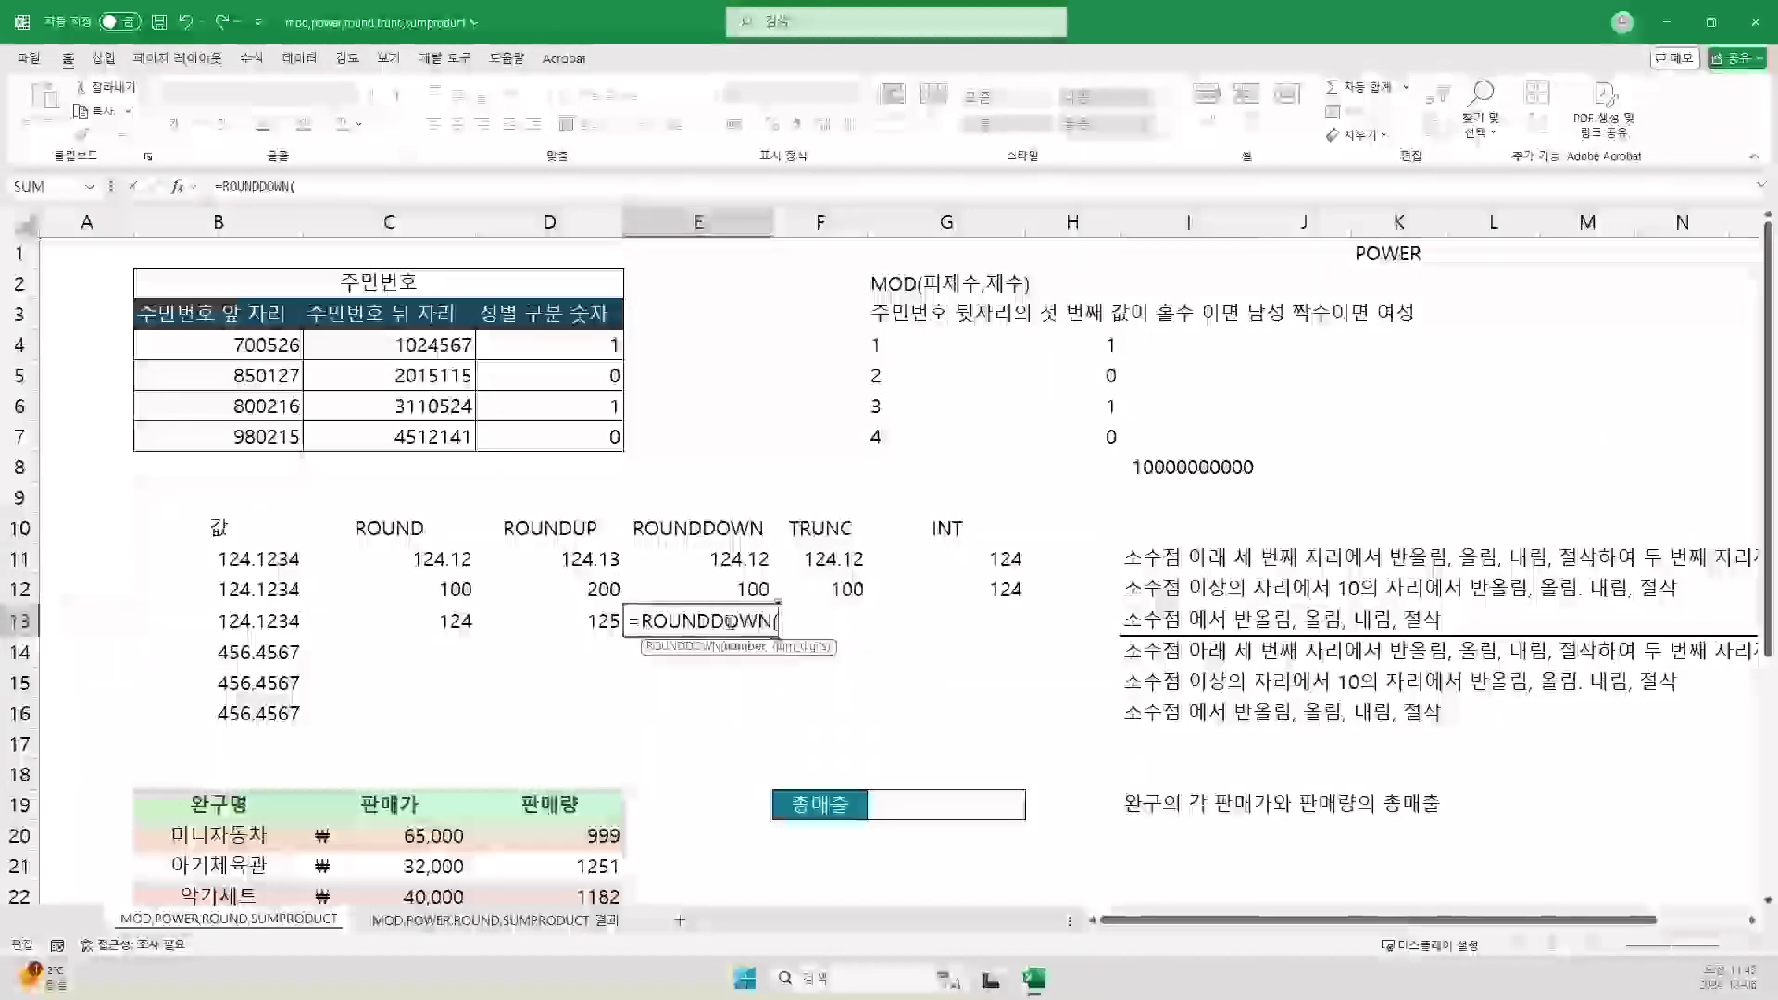
left_click(250, 622)
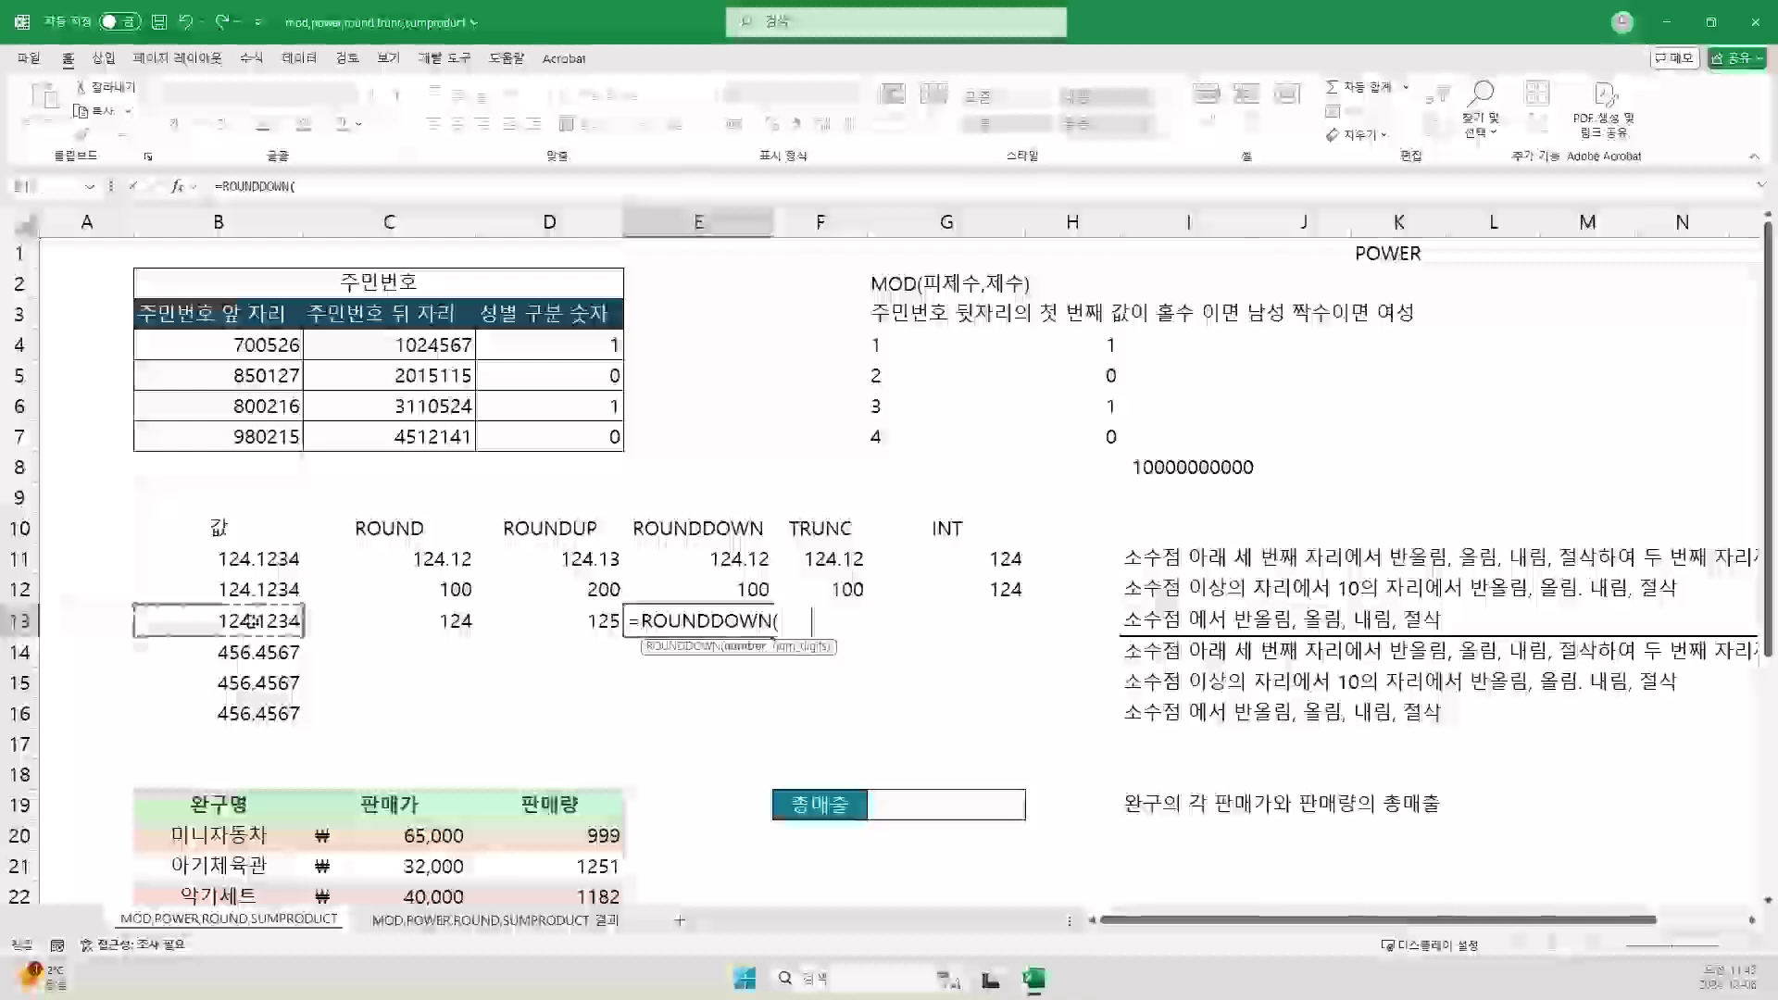
type(",0")
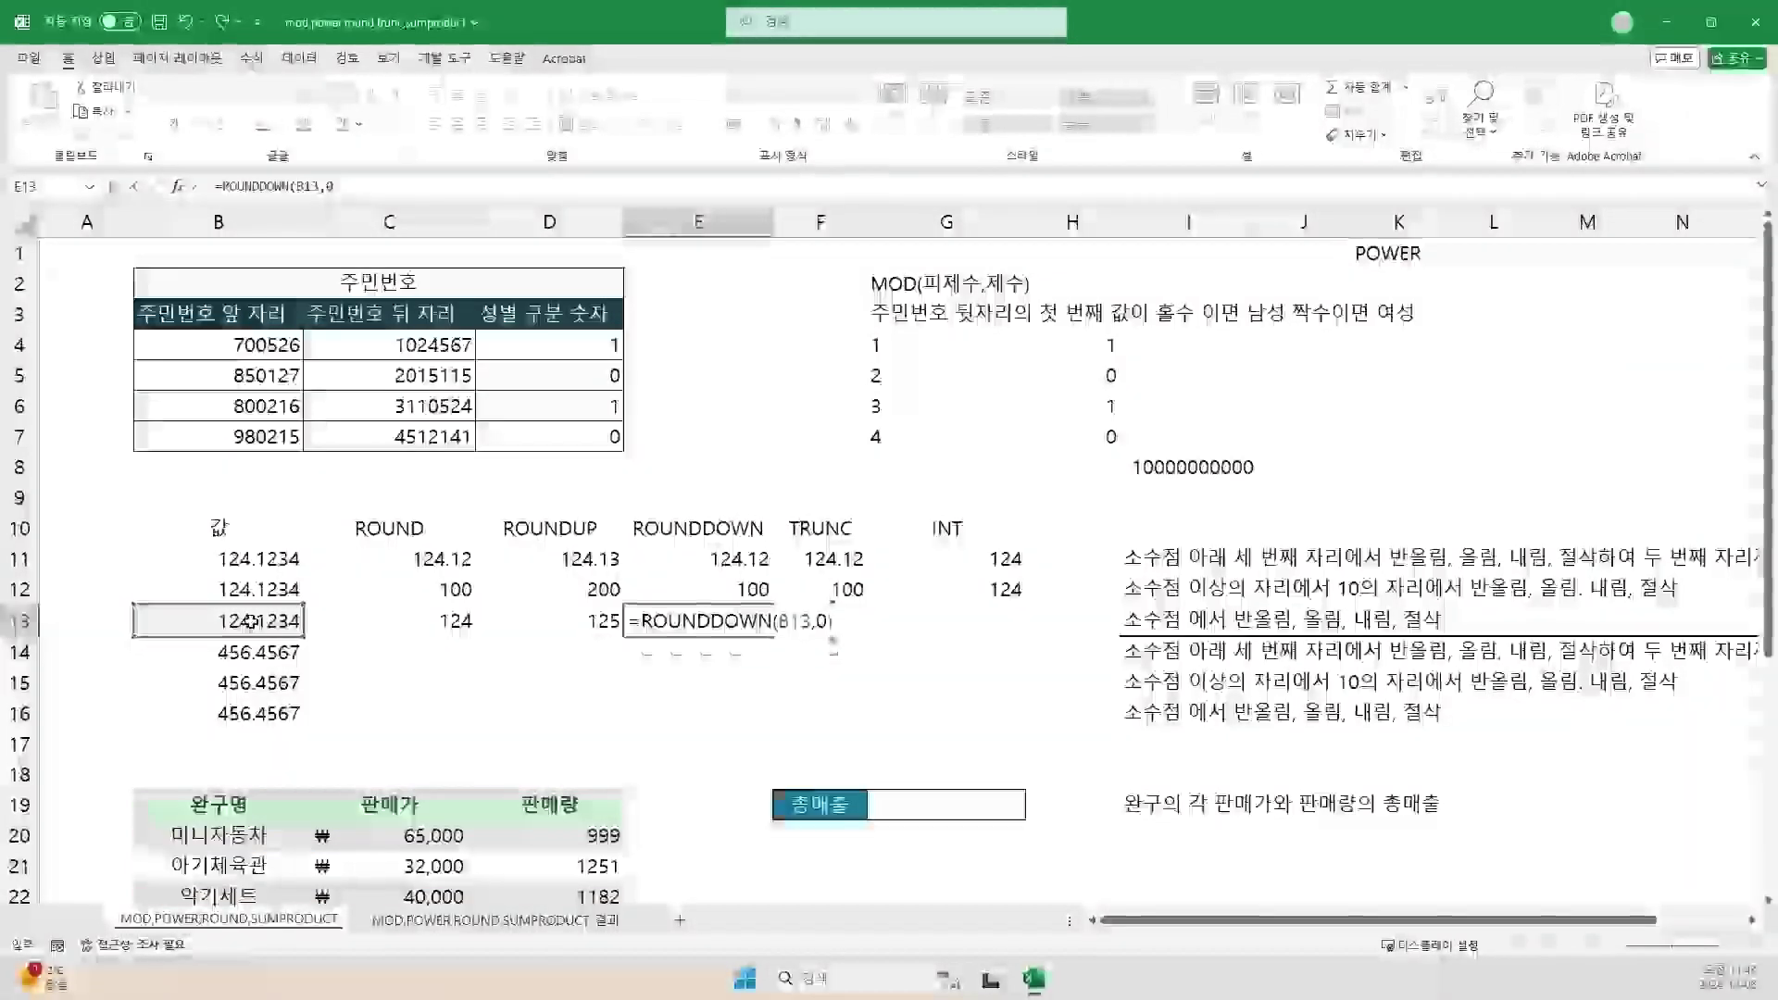
key("Return")
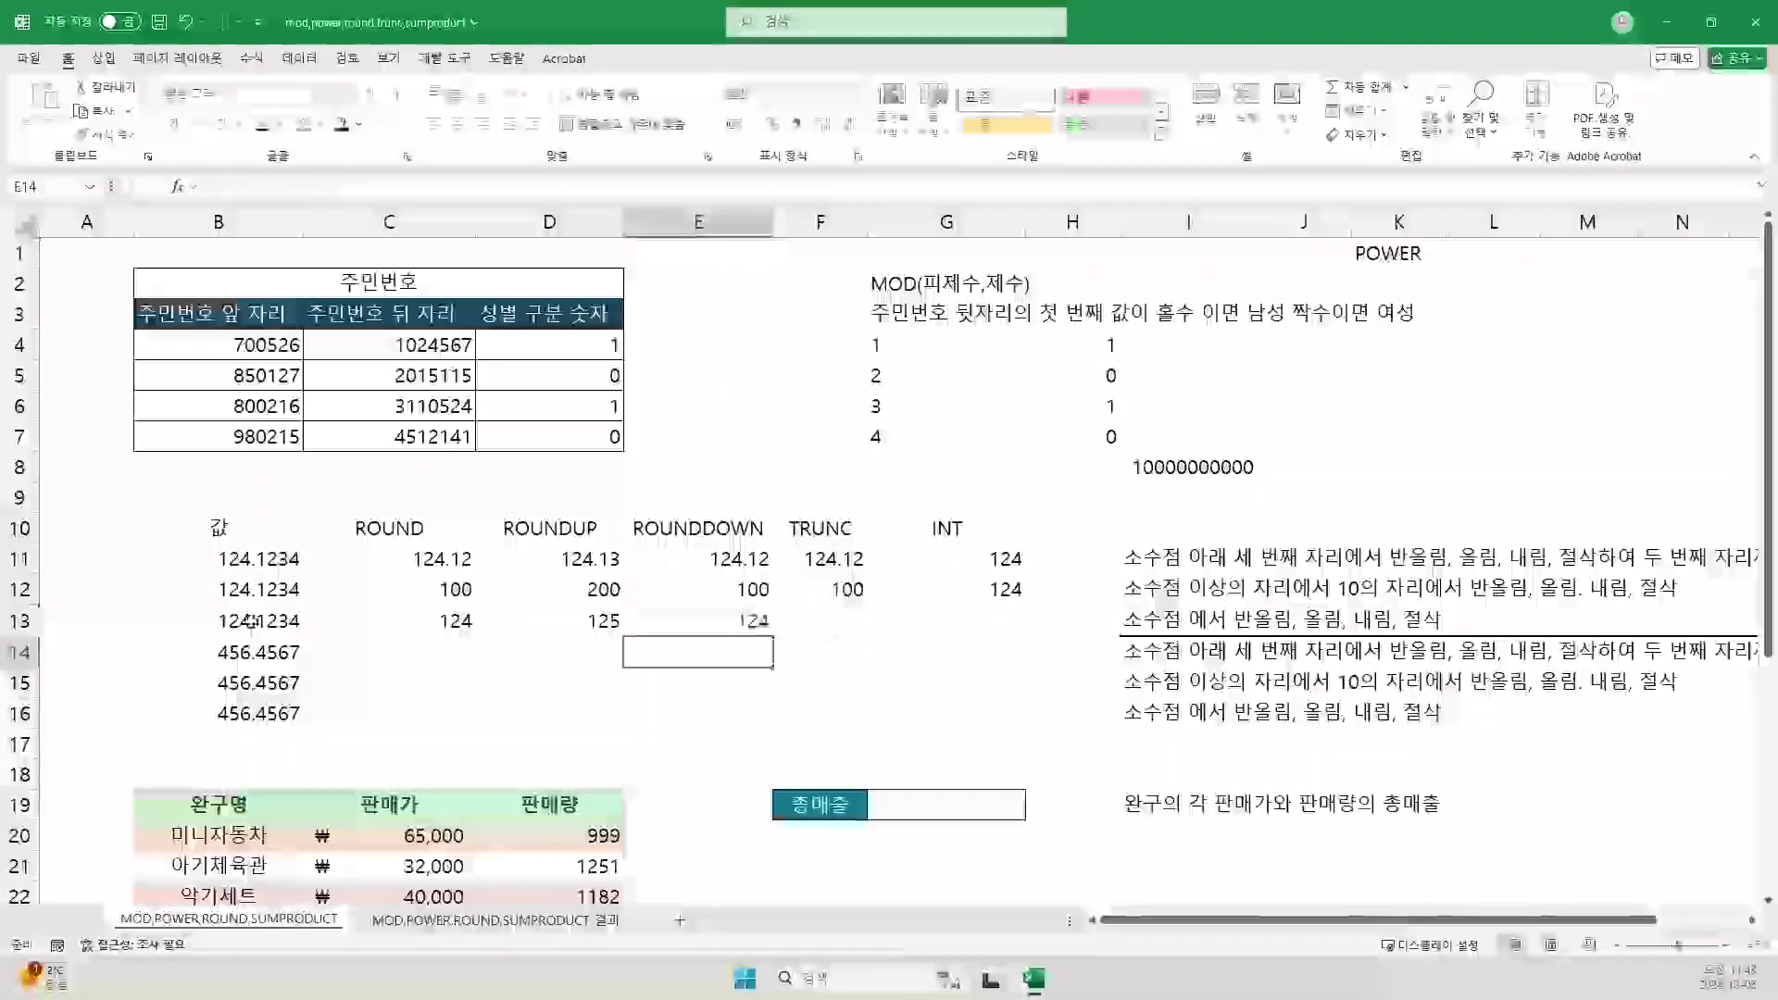
Step: Enter a TRUNC formula in F13 that truncates B13 to 0 digits
left_click(849, 622)
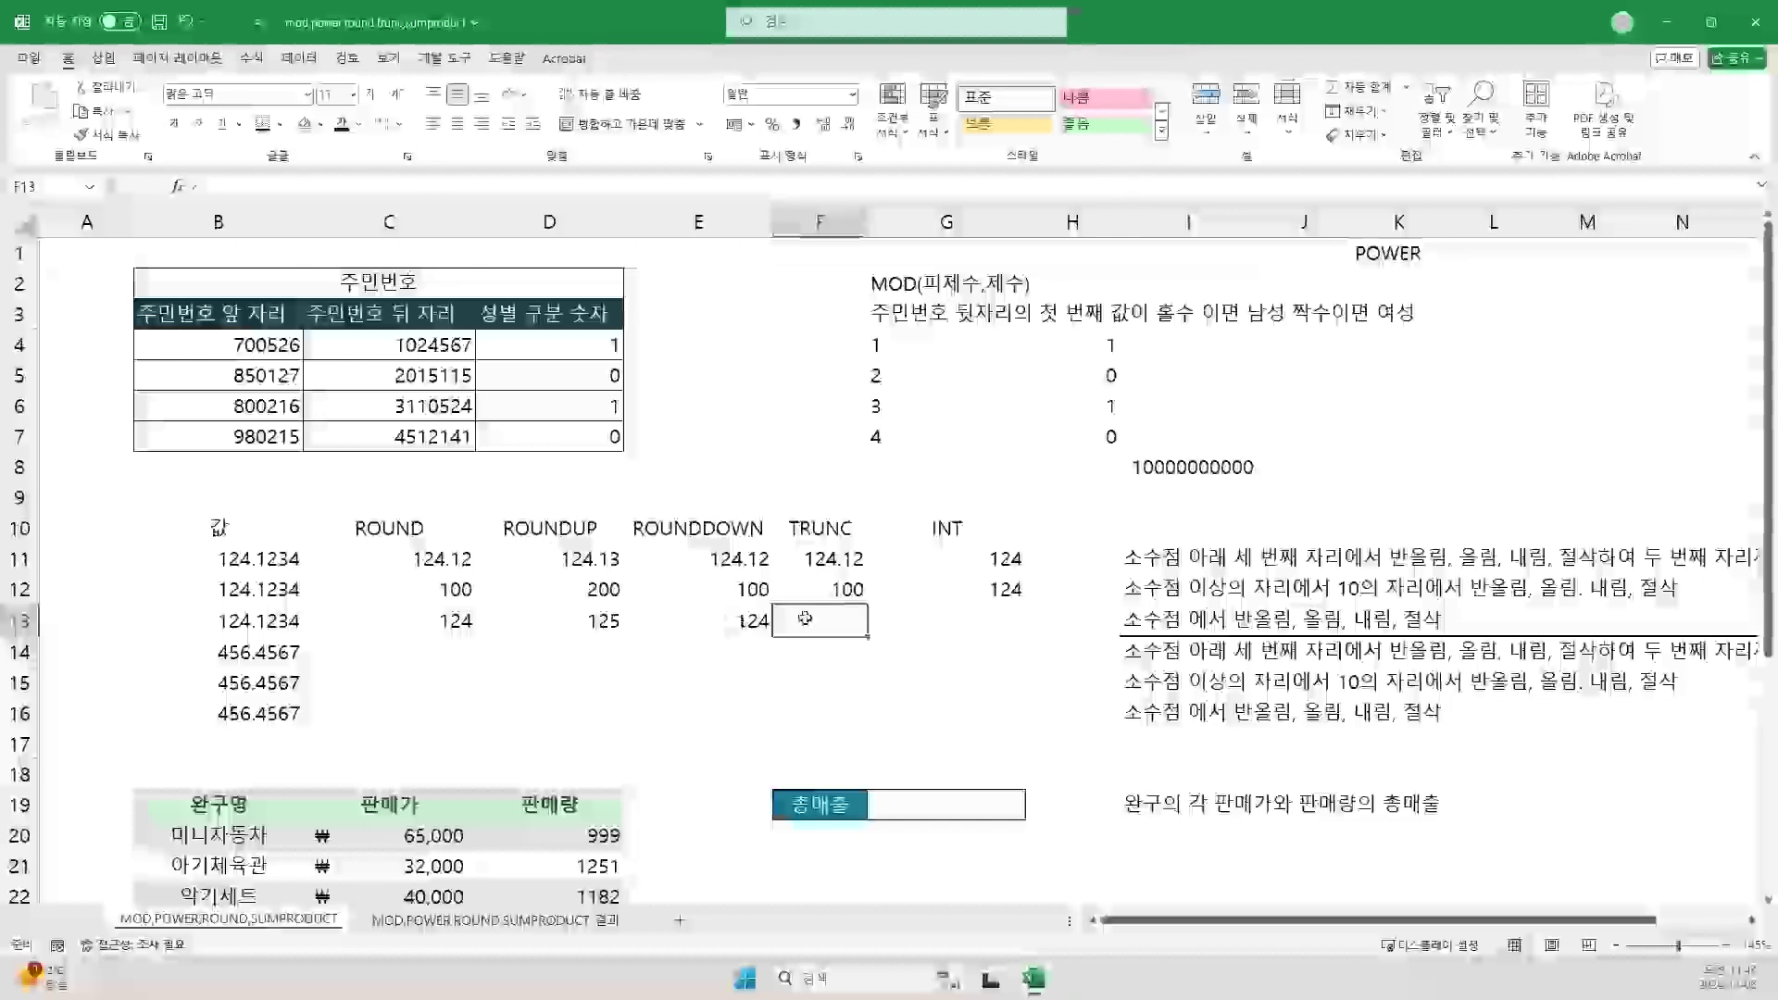
type("=TR")
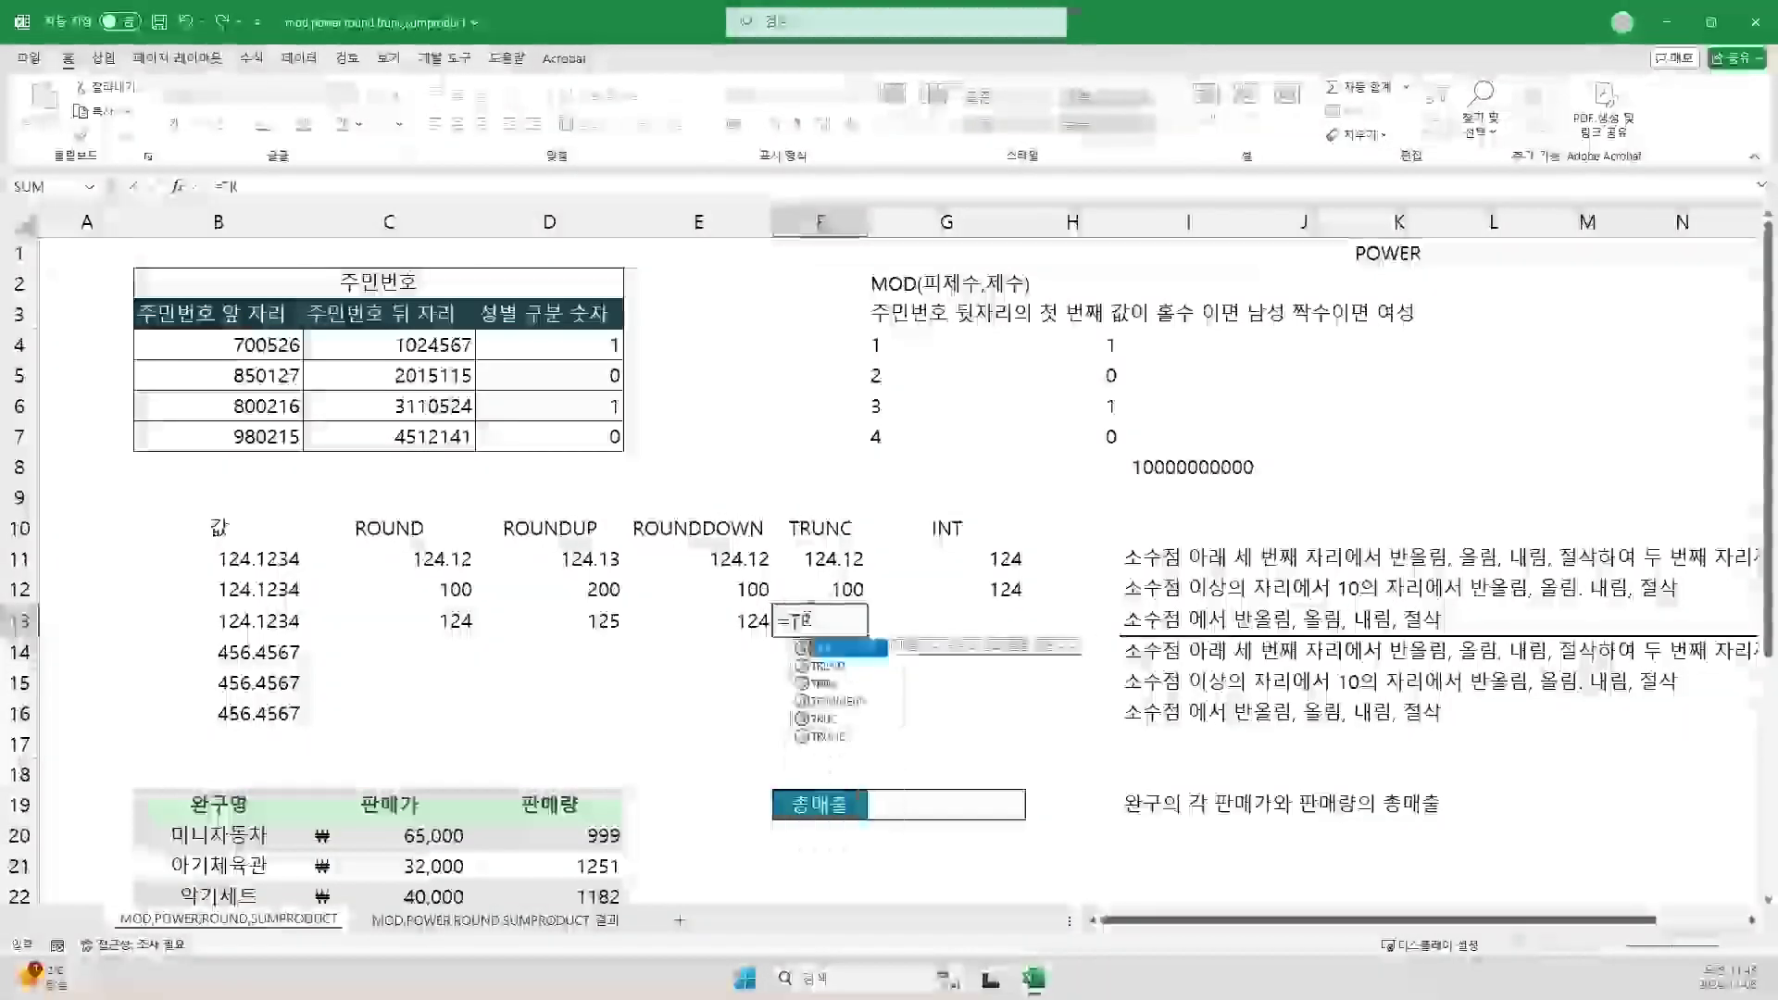
type("UNC(")
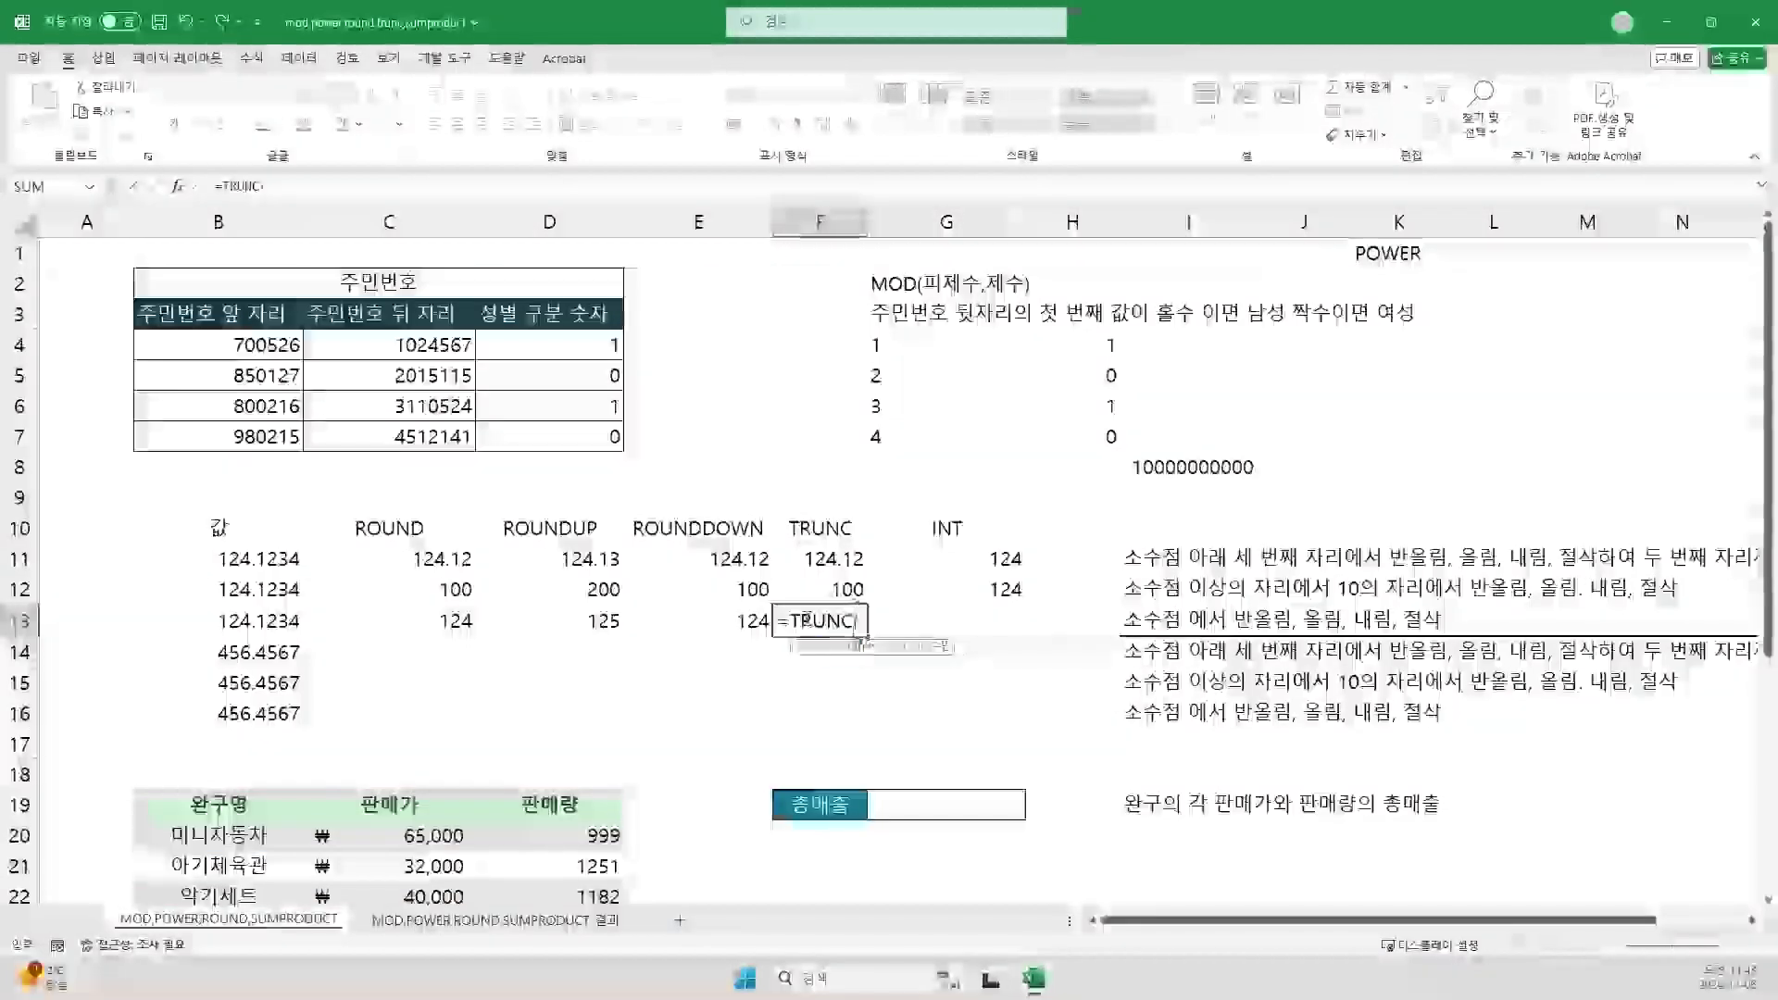
left_click(275, 620)
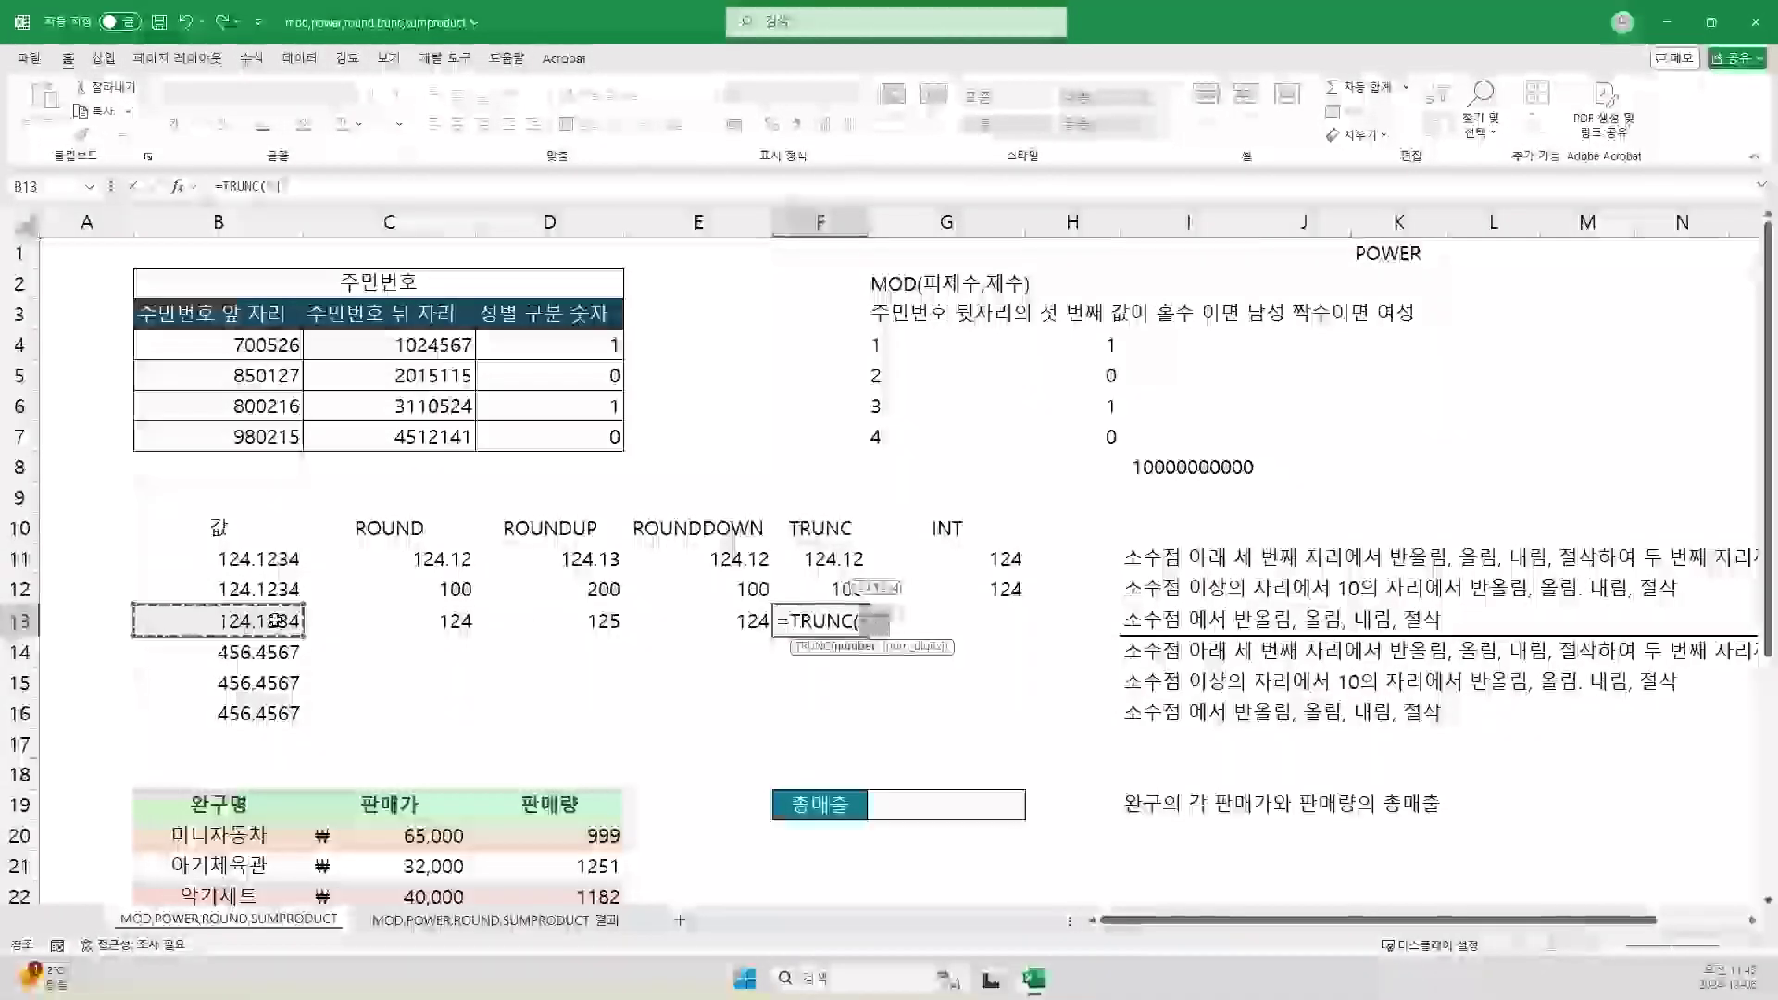
type(",0")
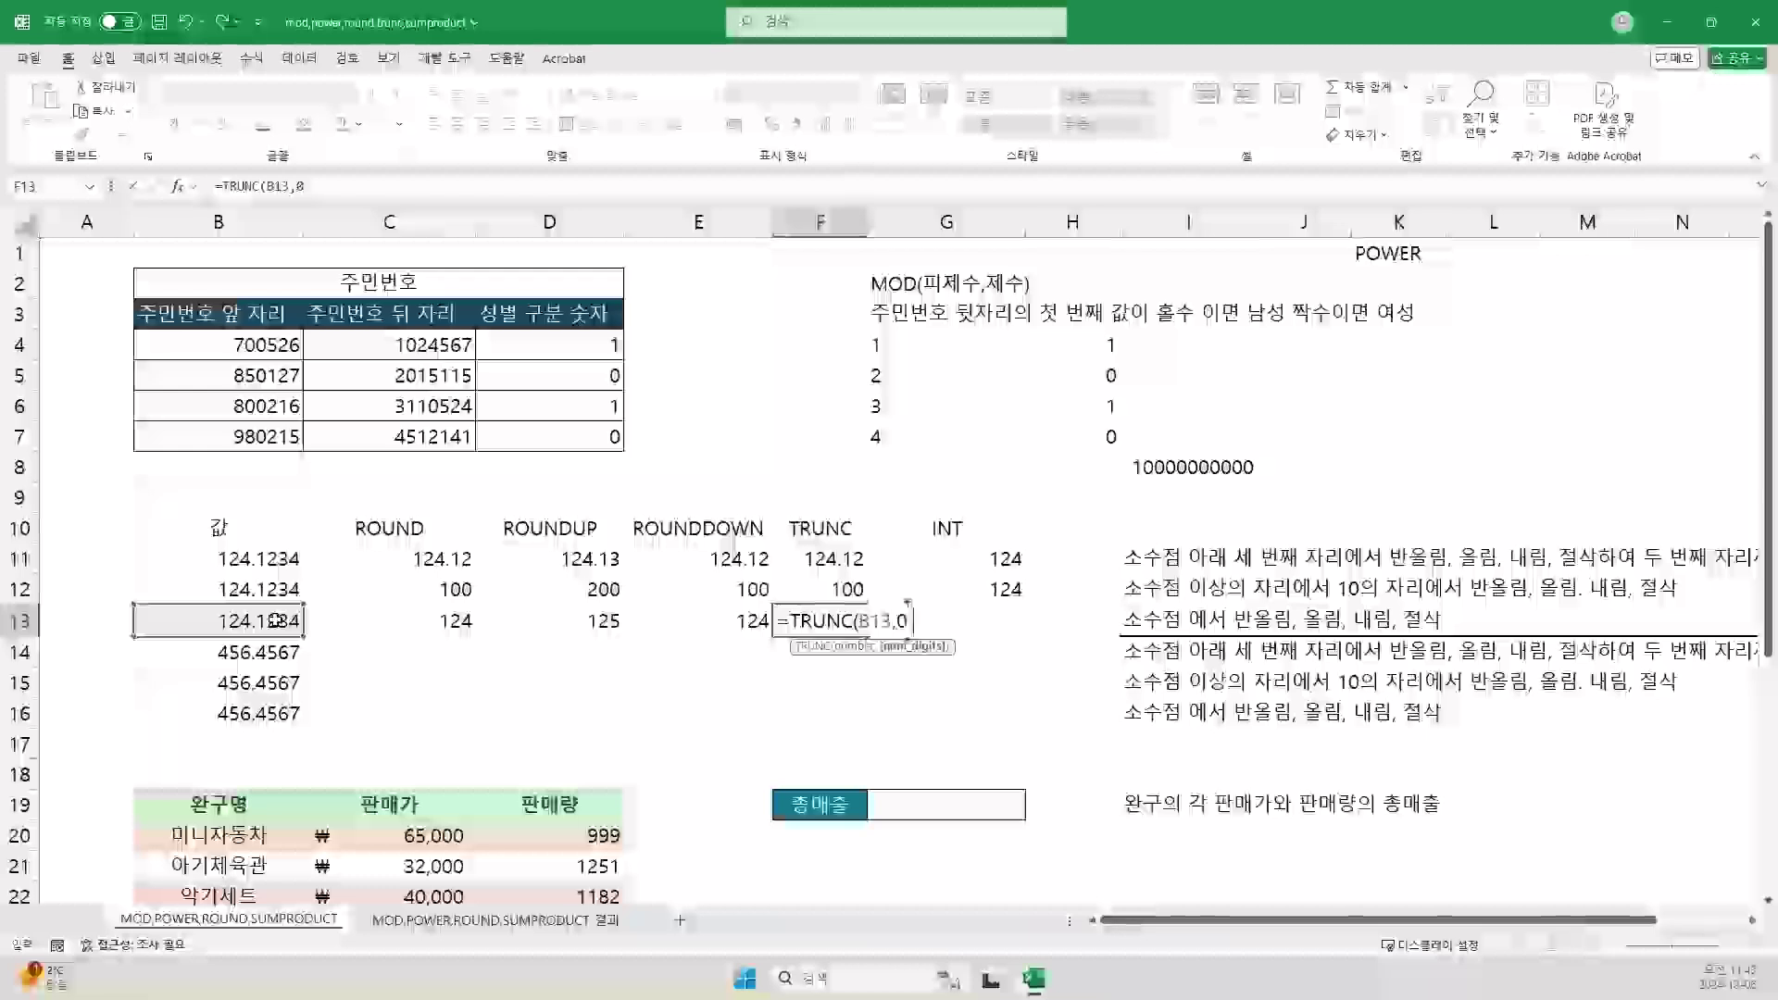
key("ctrl+Return")
key("Return")
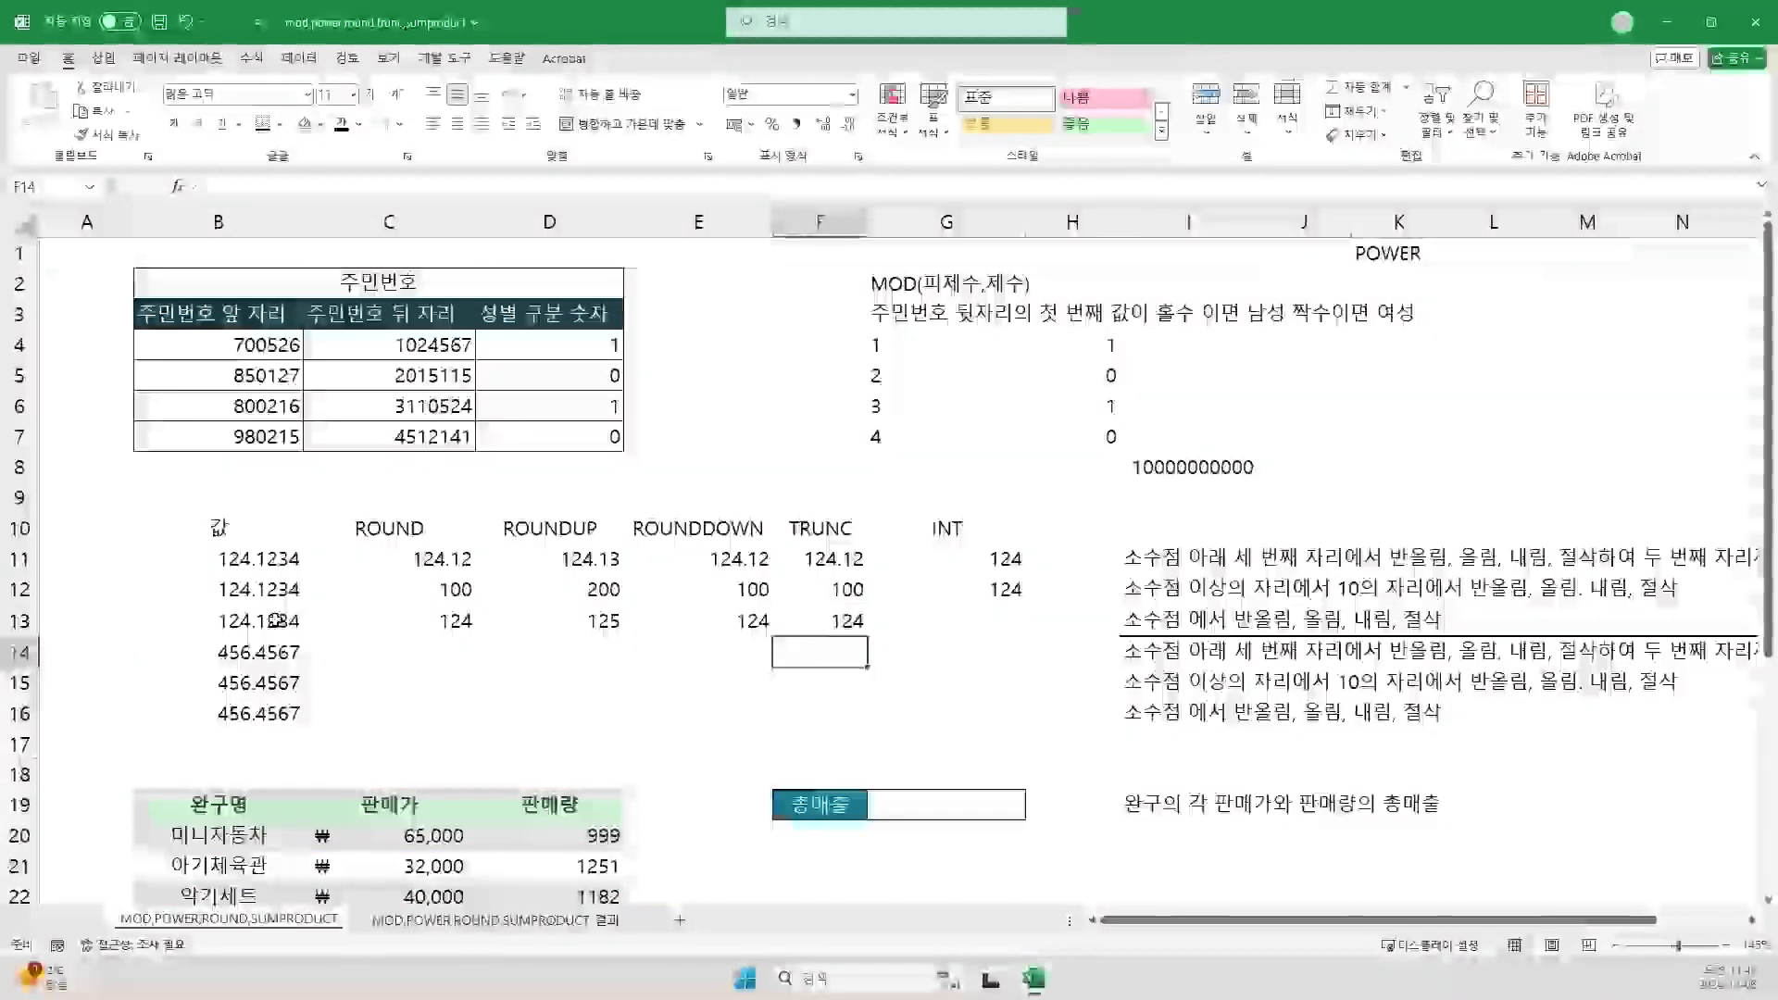
Step: Clear Num_digits in the function arguments of F13's TRUNC formula so only B13 remains as its argument
left_click(834, 619)
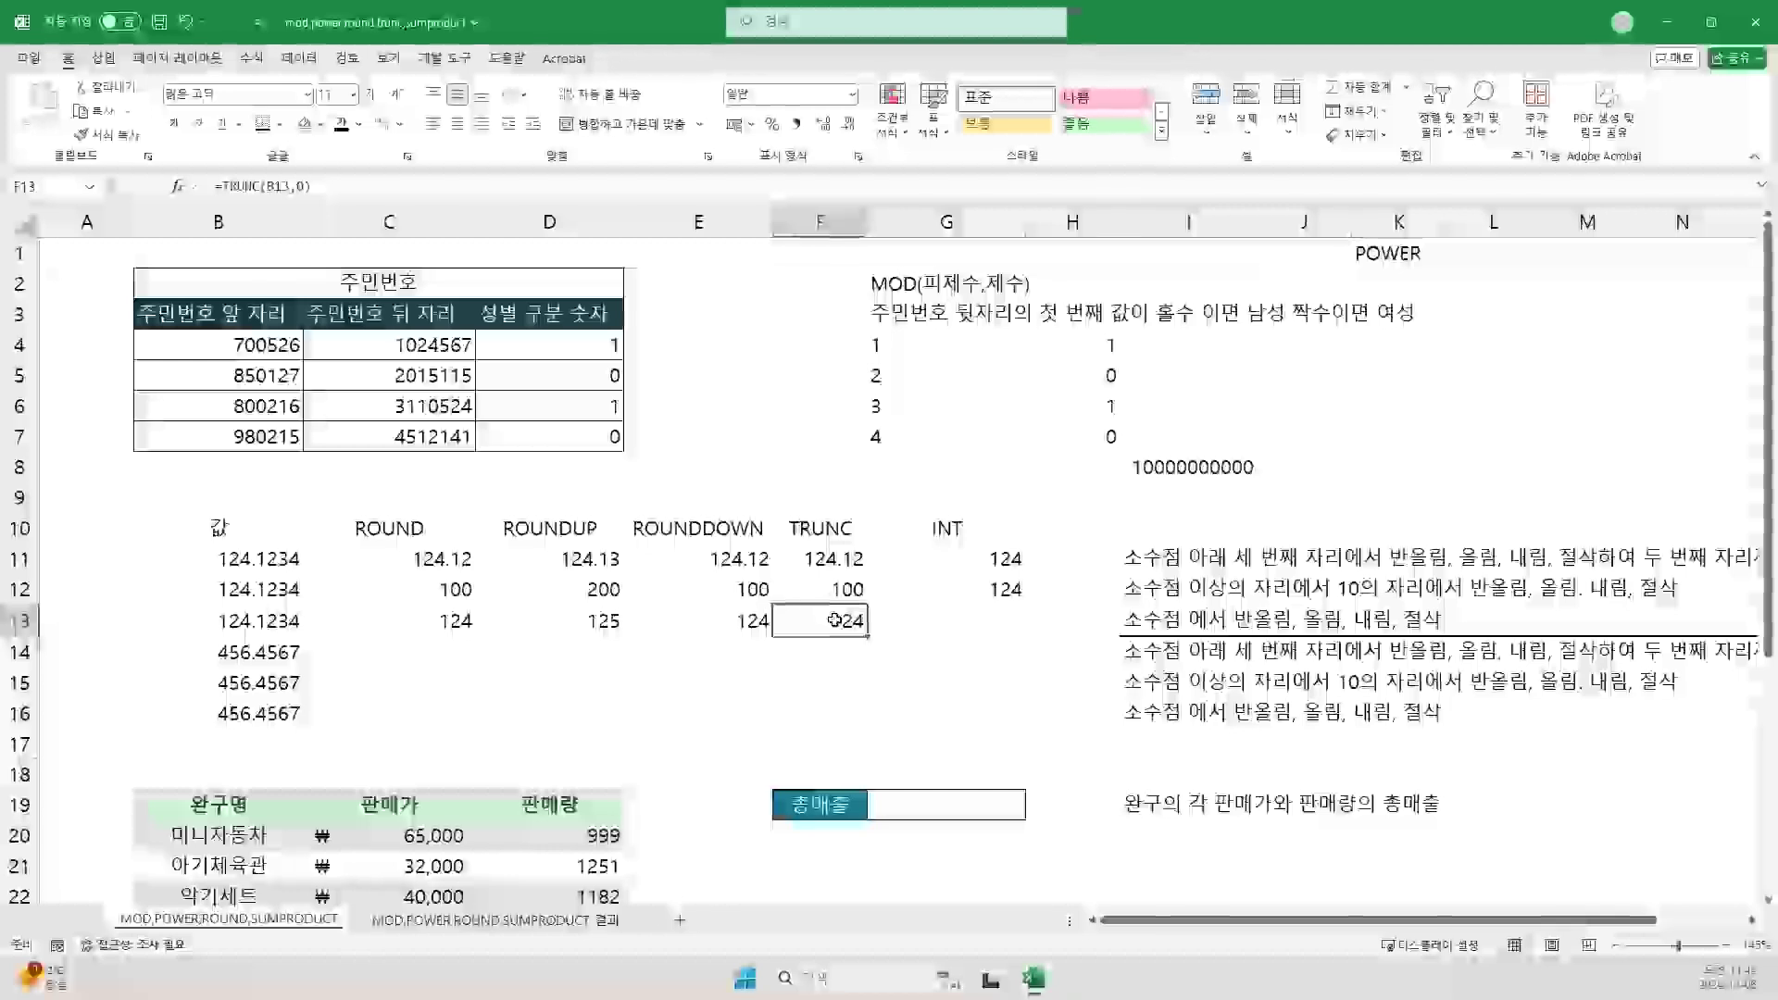
key("F2")
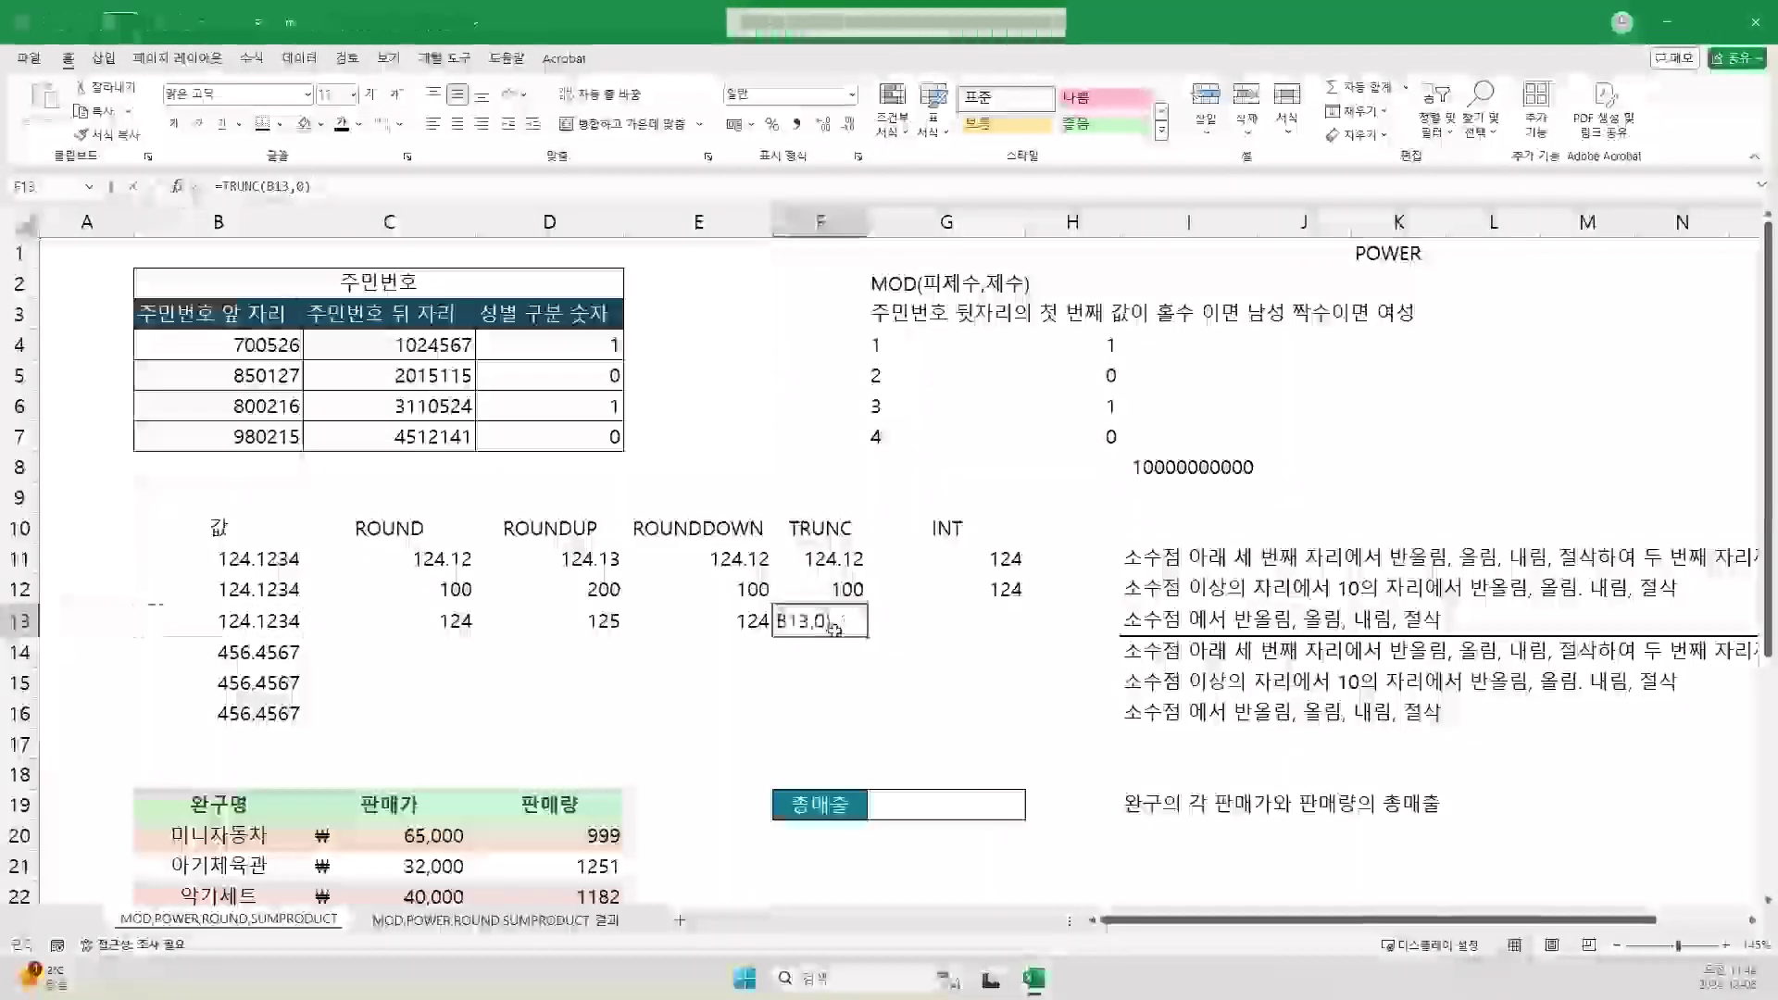
key("shift+F3")
left_click_drag(728, 385, 1044, 488)
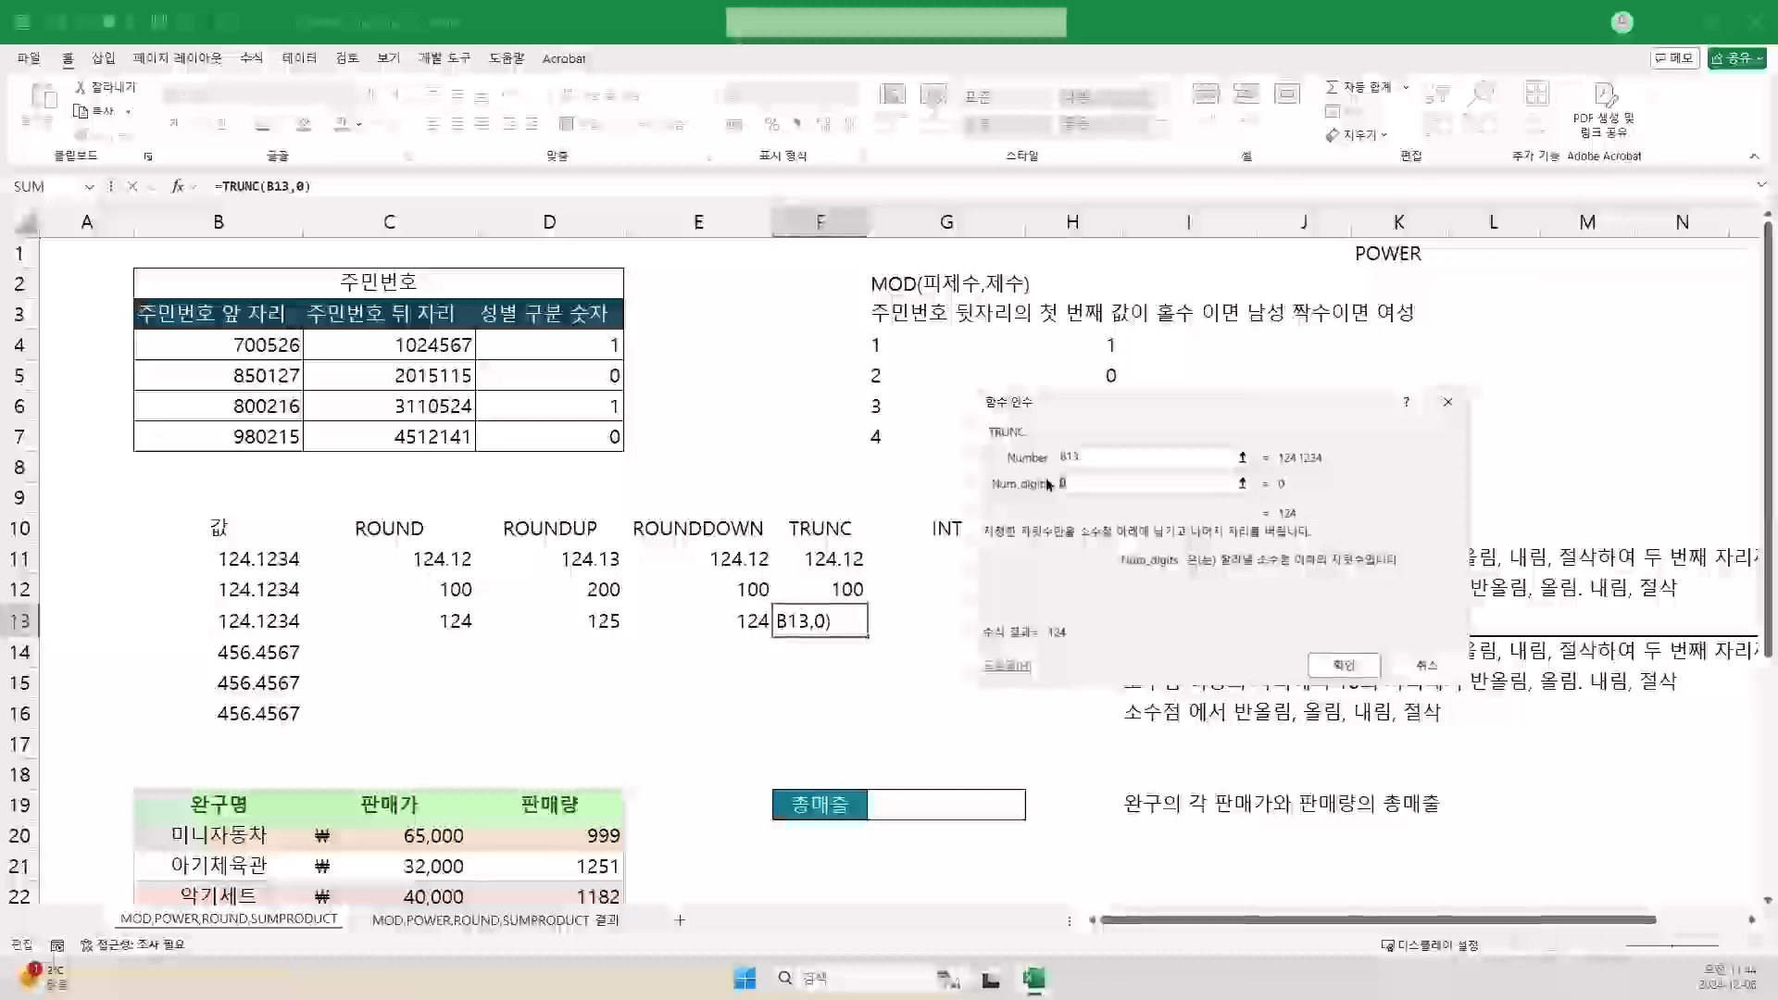
key("BackSpace")
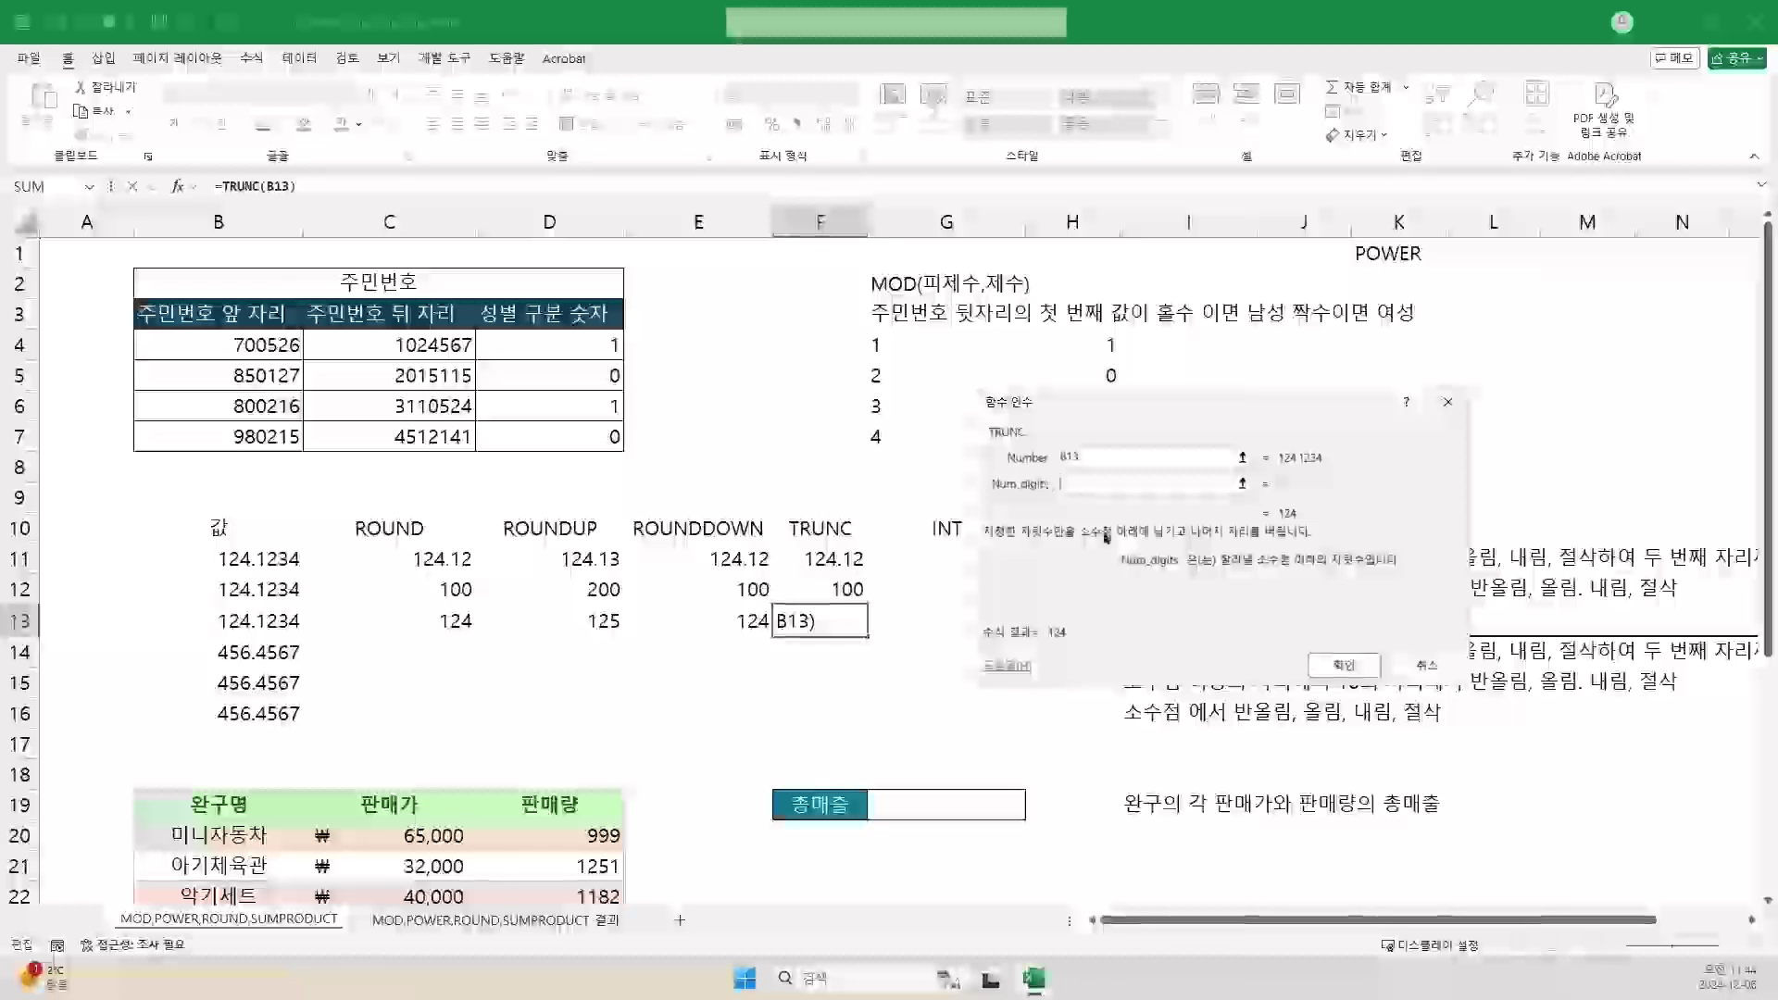
left_click(1343, 665)
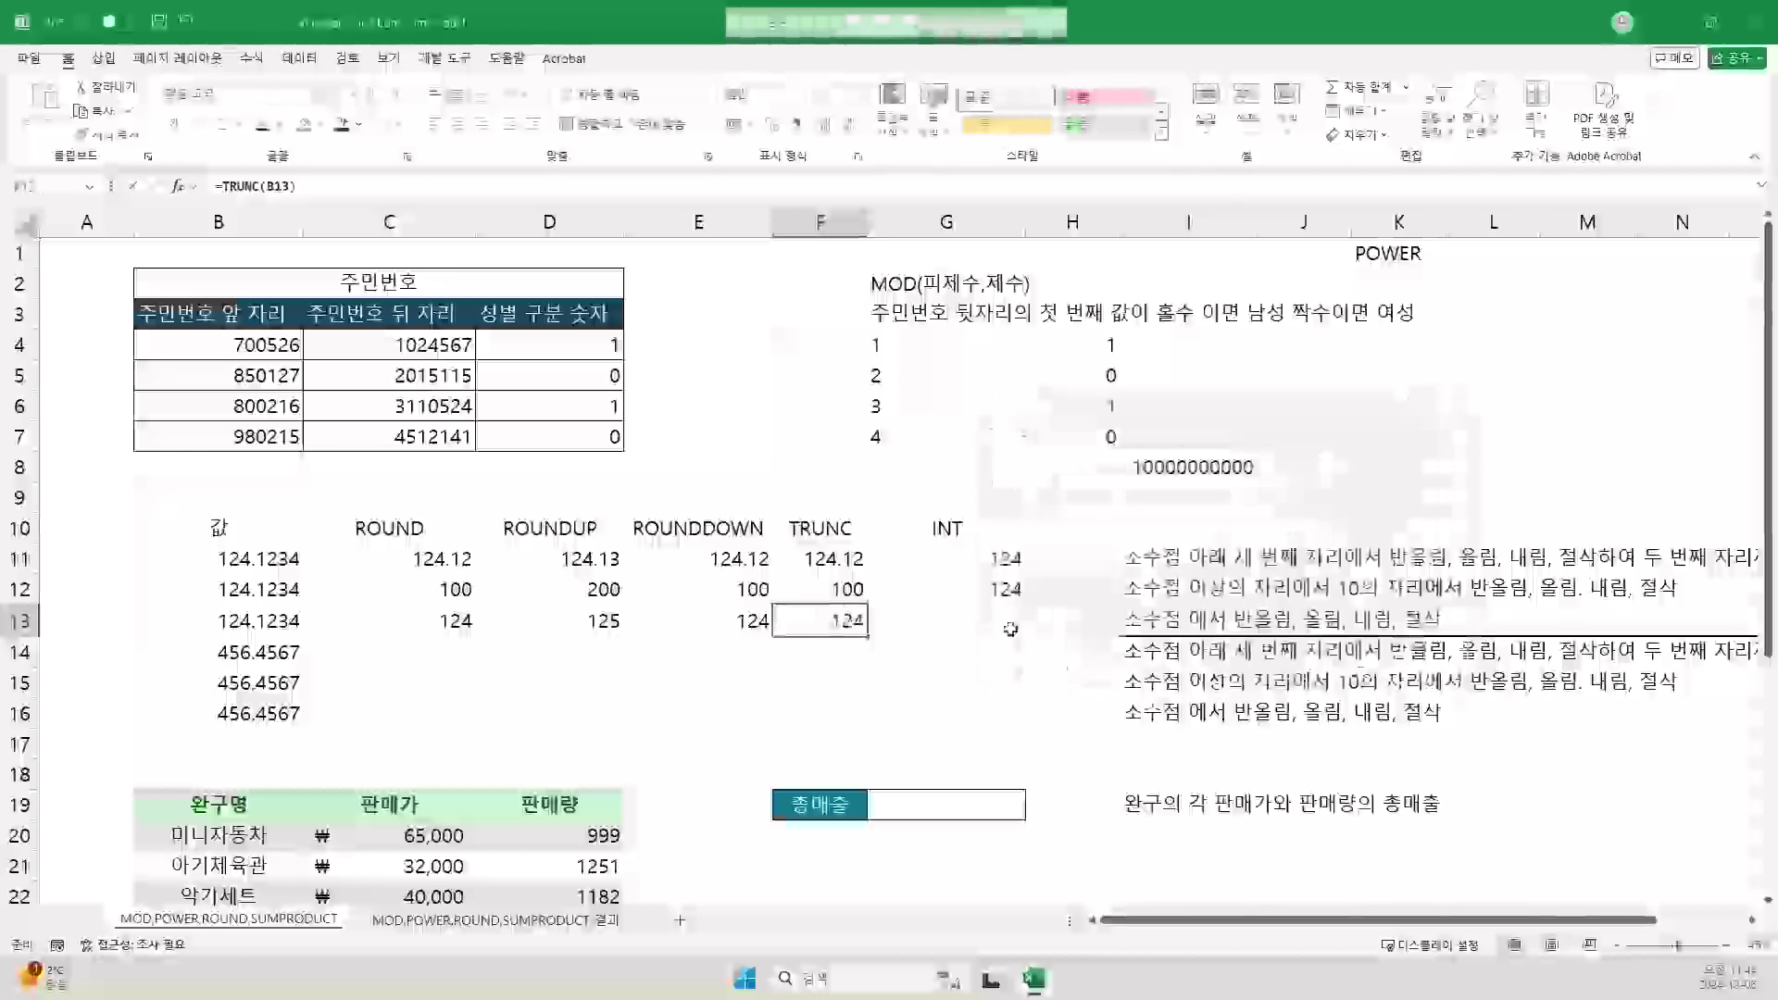
Step: Fill the INT formula from G12 down into G13
left_click(990, 590)
left_click_drag(1024, 604, 1025, 629)
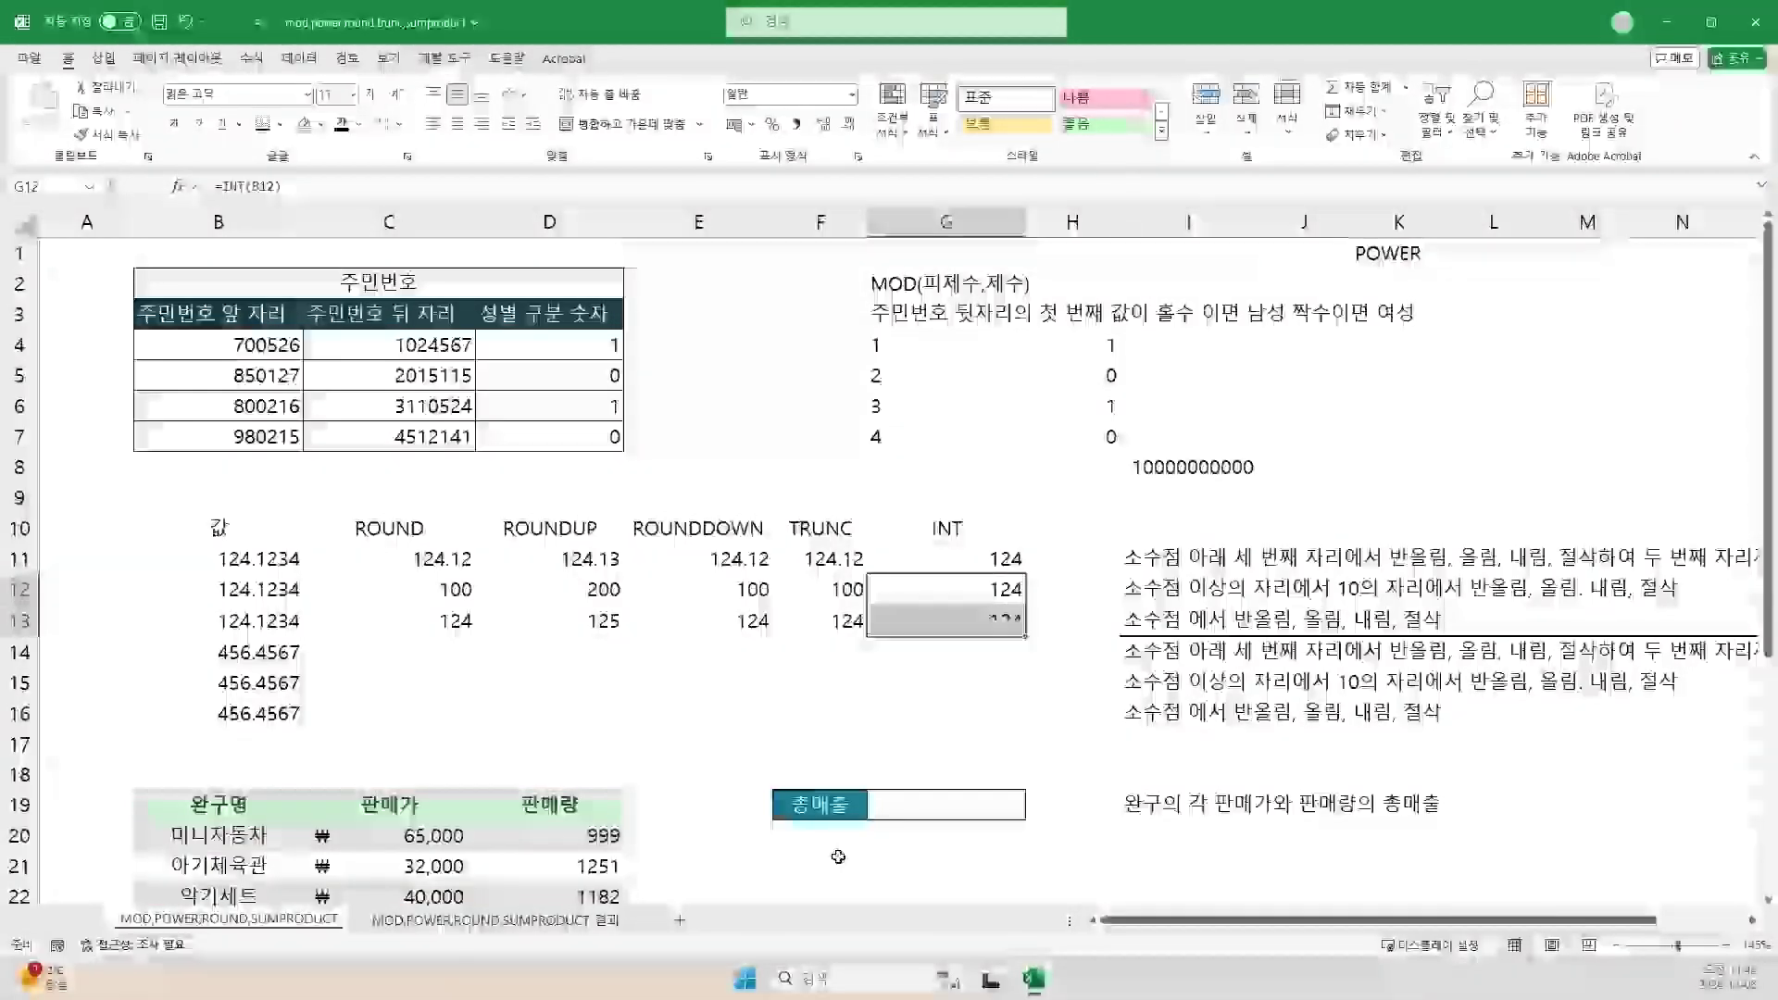
left_click(443, 662)
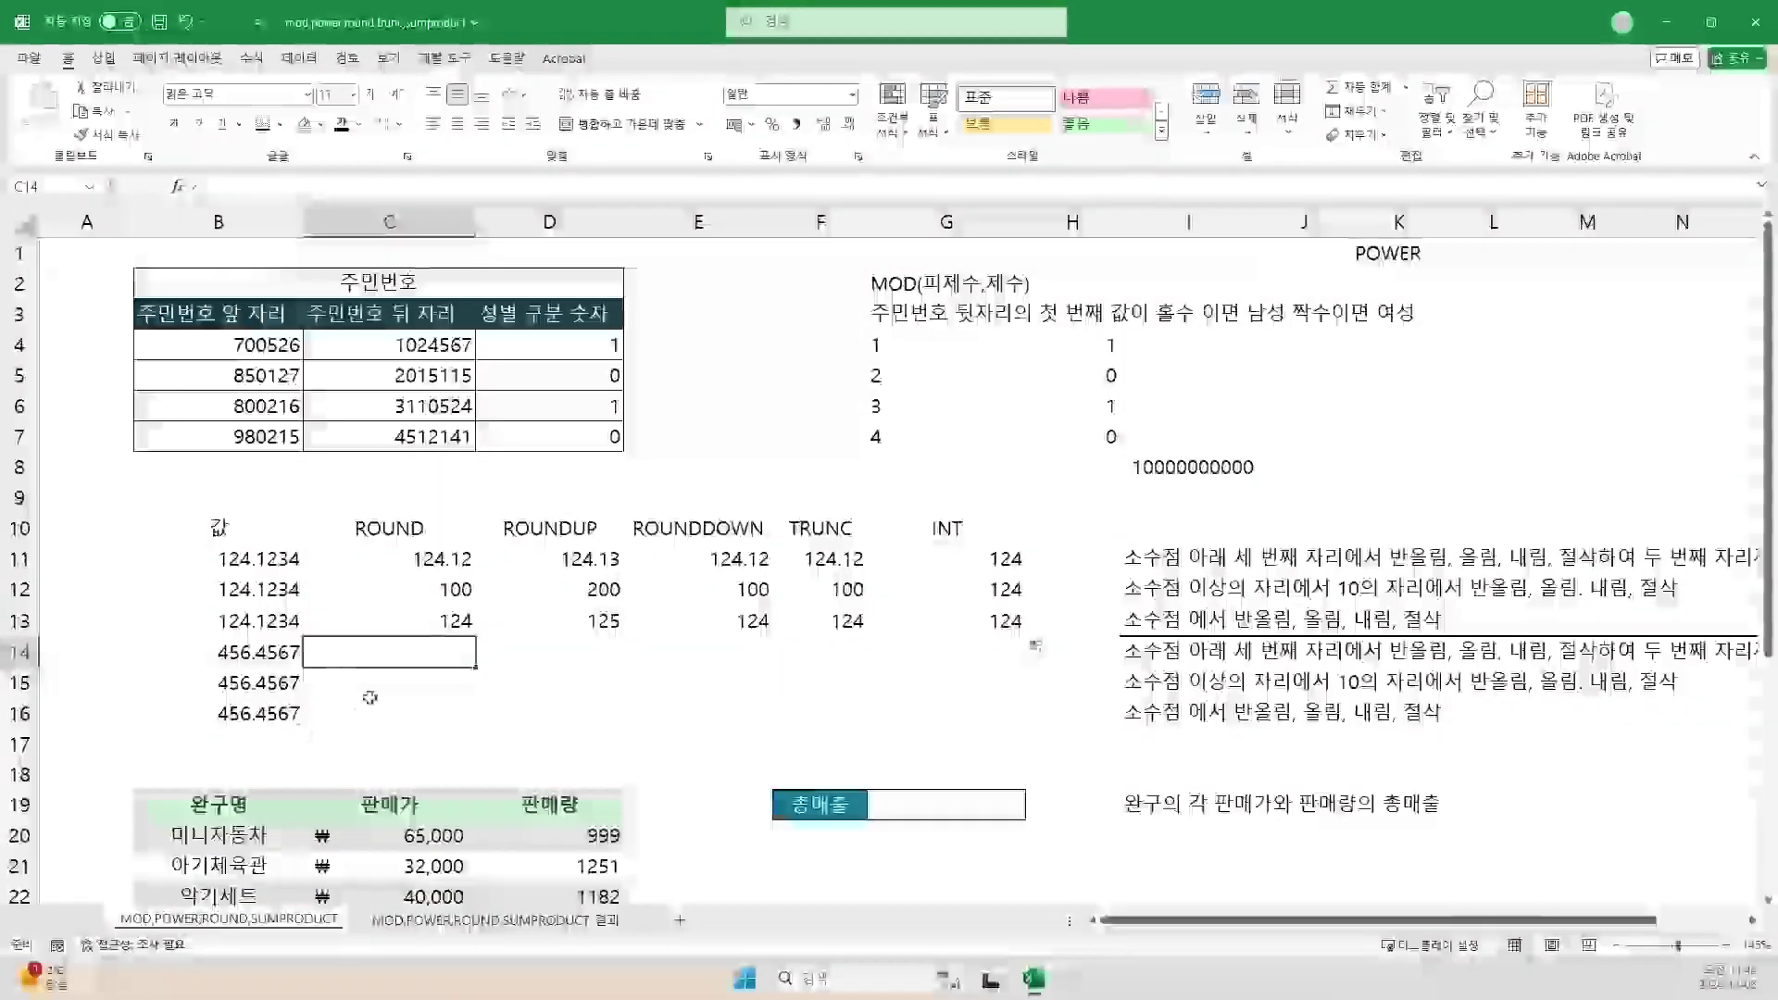
Step: Change the value in B16 to 456.5567
left_click(274, 714)
double_click(274, 714)
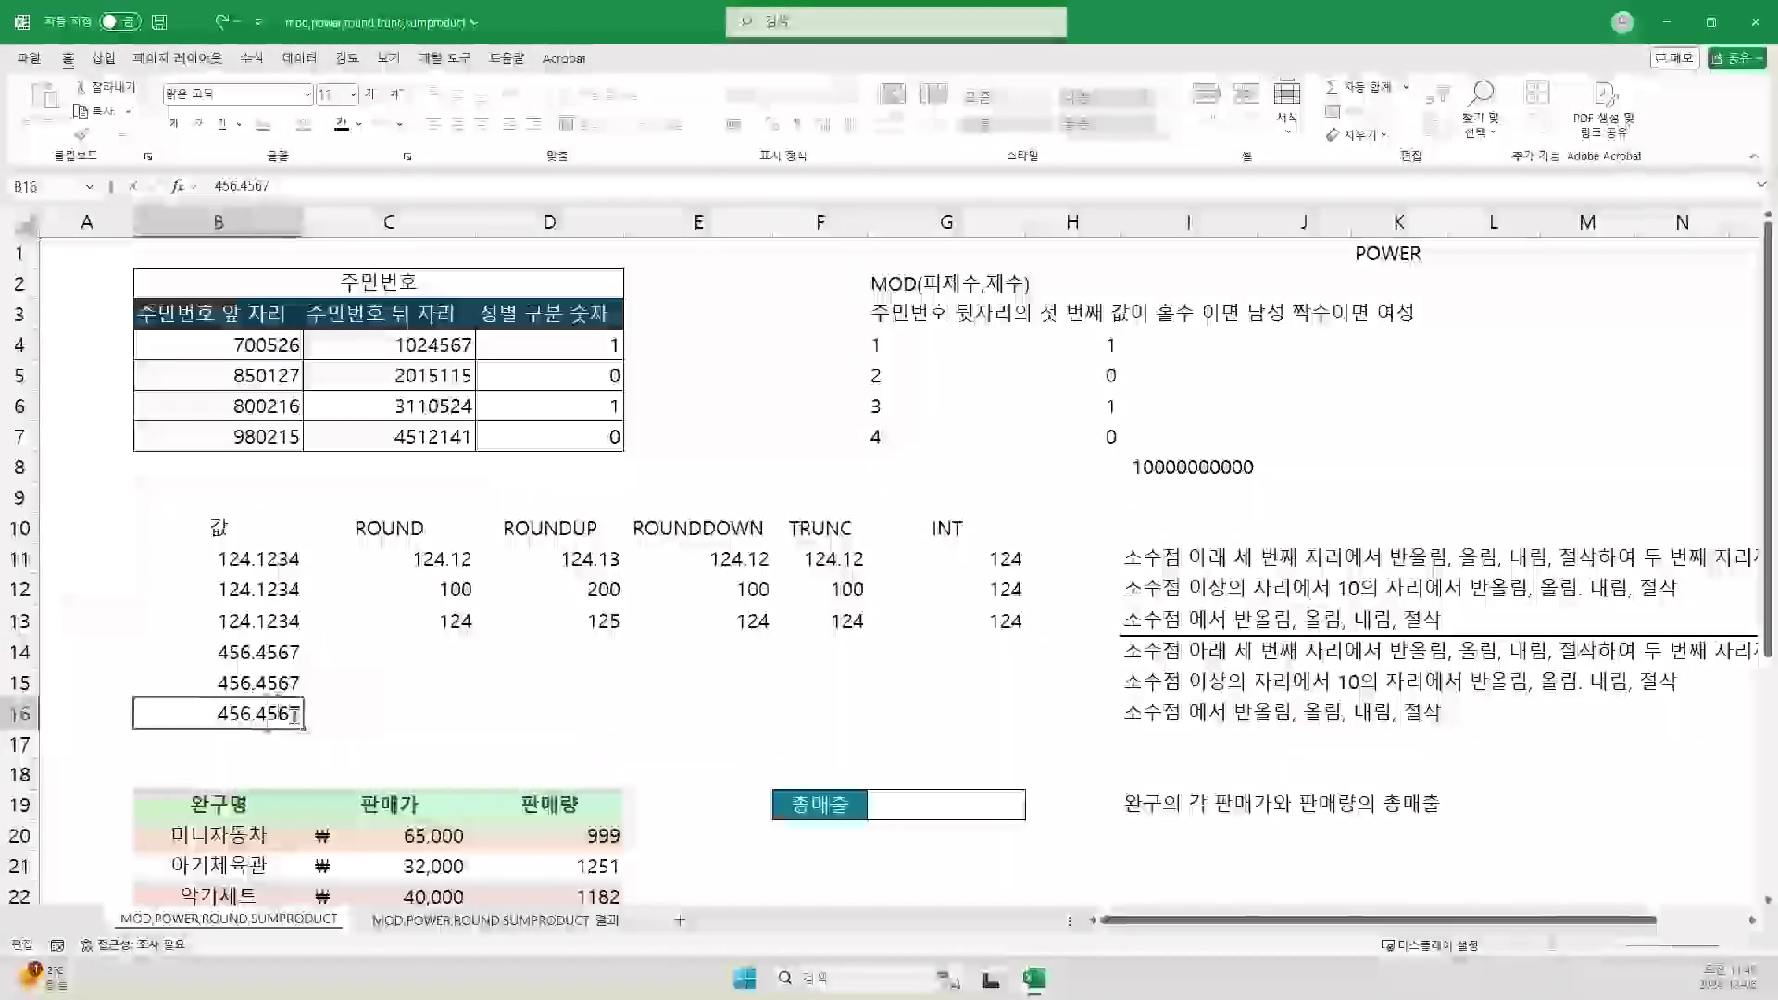
key("Left")
key("Left")
key("Left")
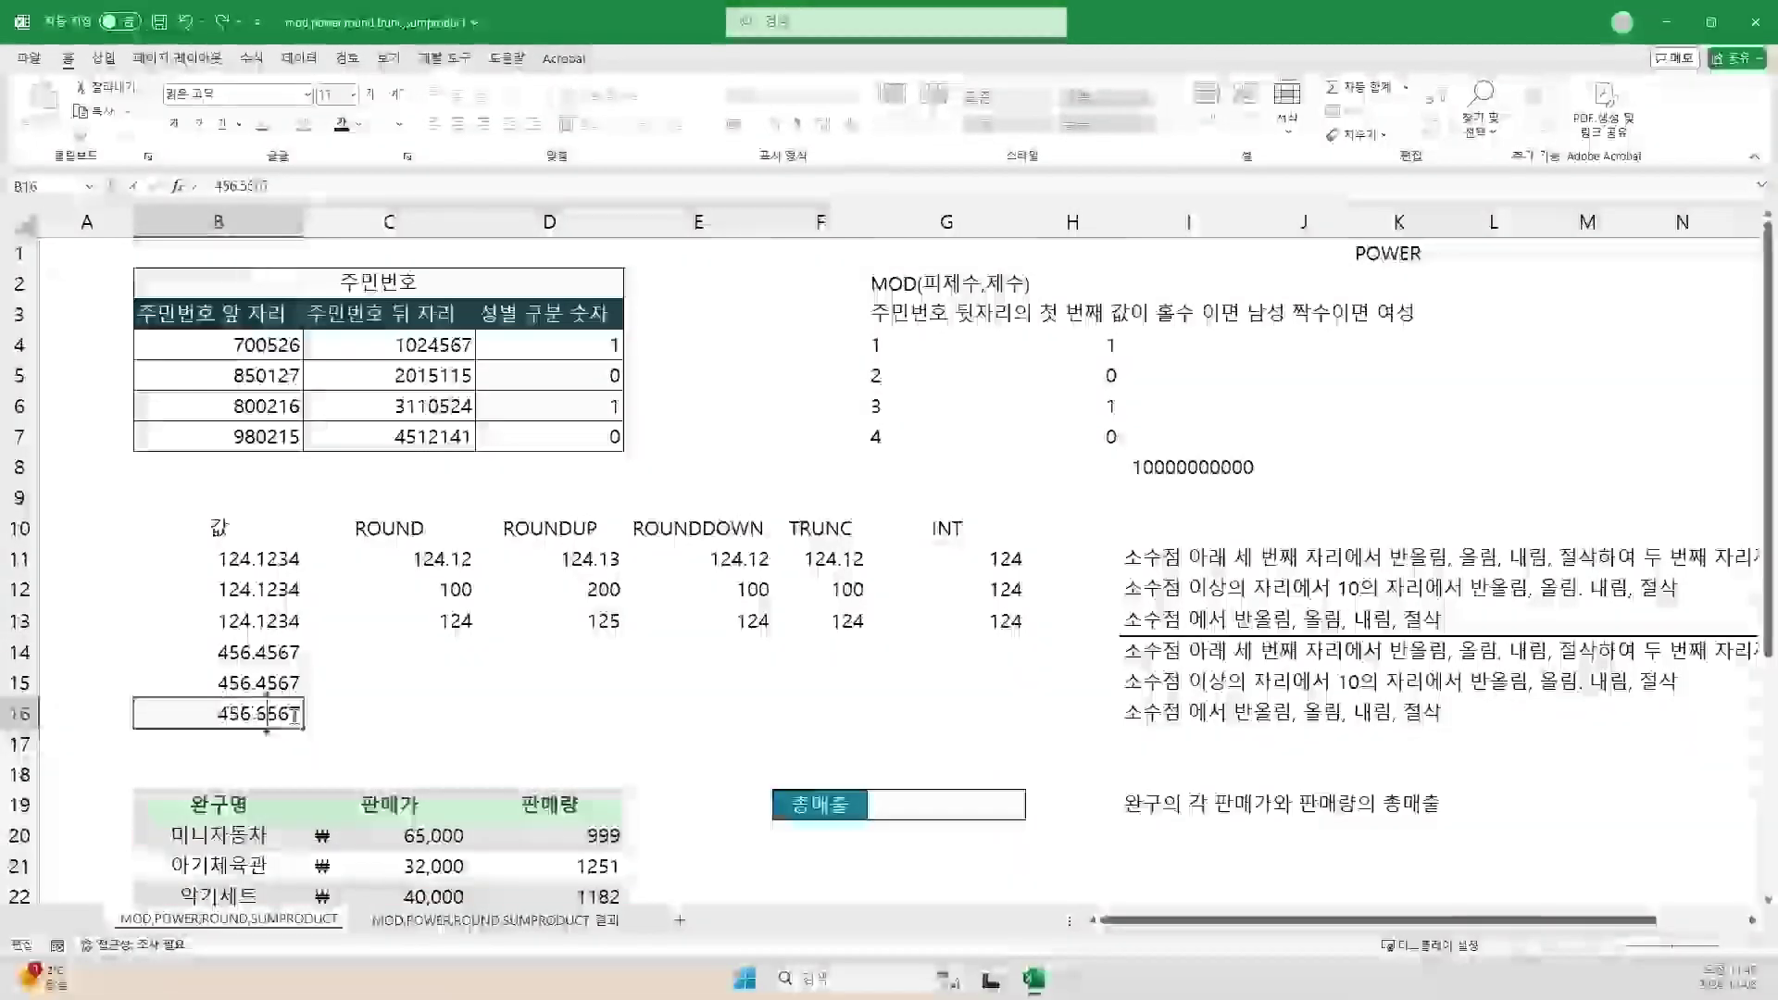
key("Return")
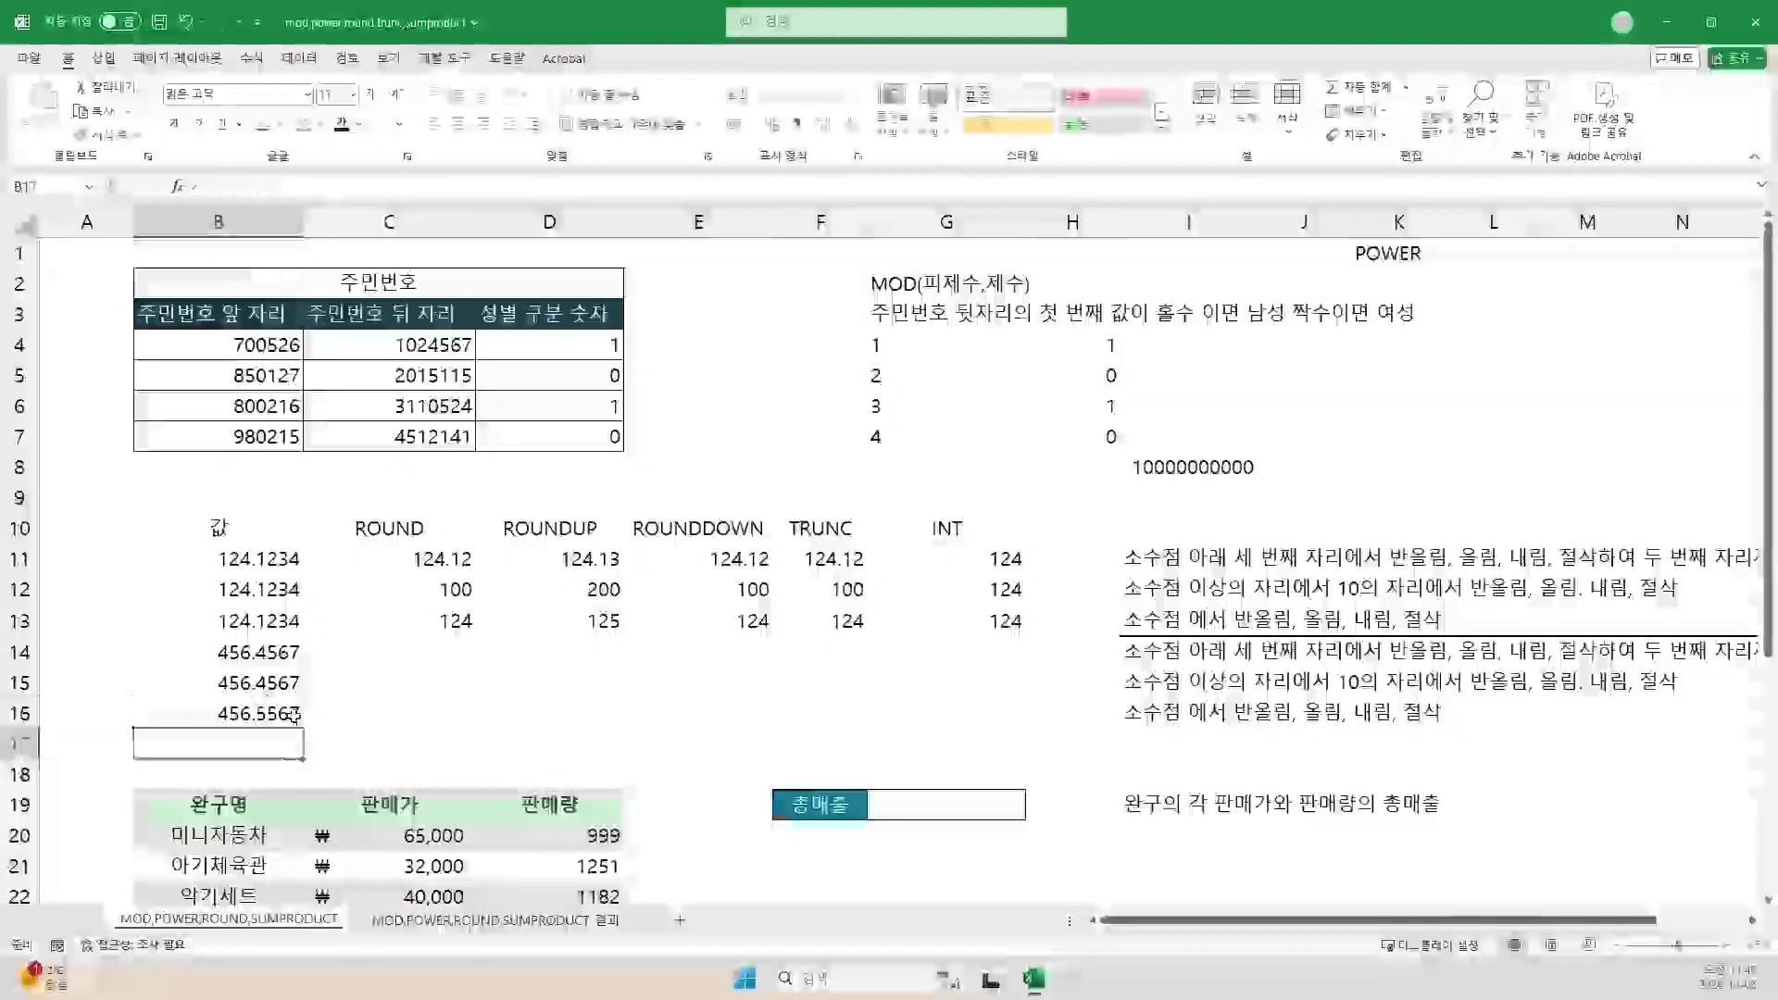
Step: Enter a ROUND formula in C14 that rounds B14 to 2 digits
left_click(458, 653)
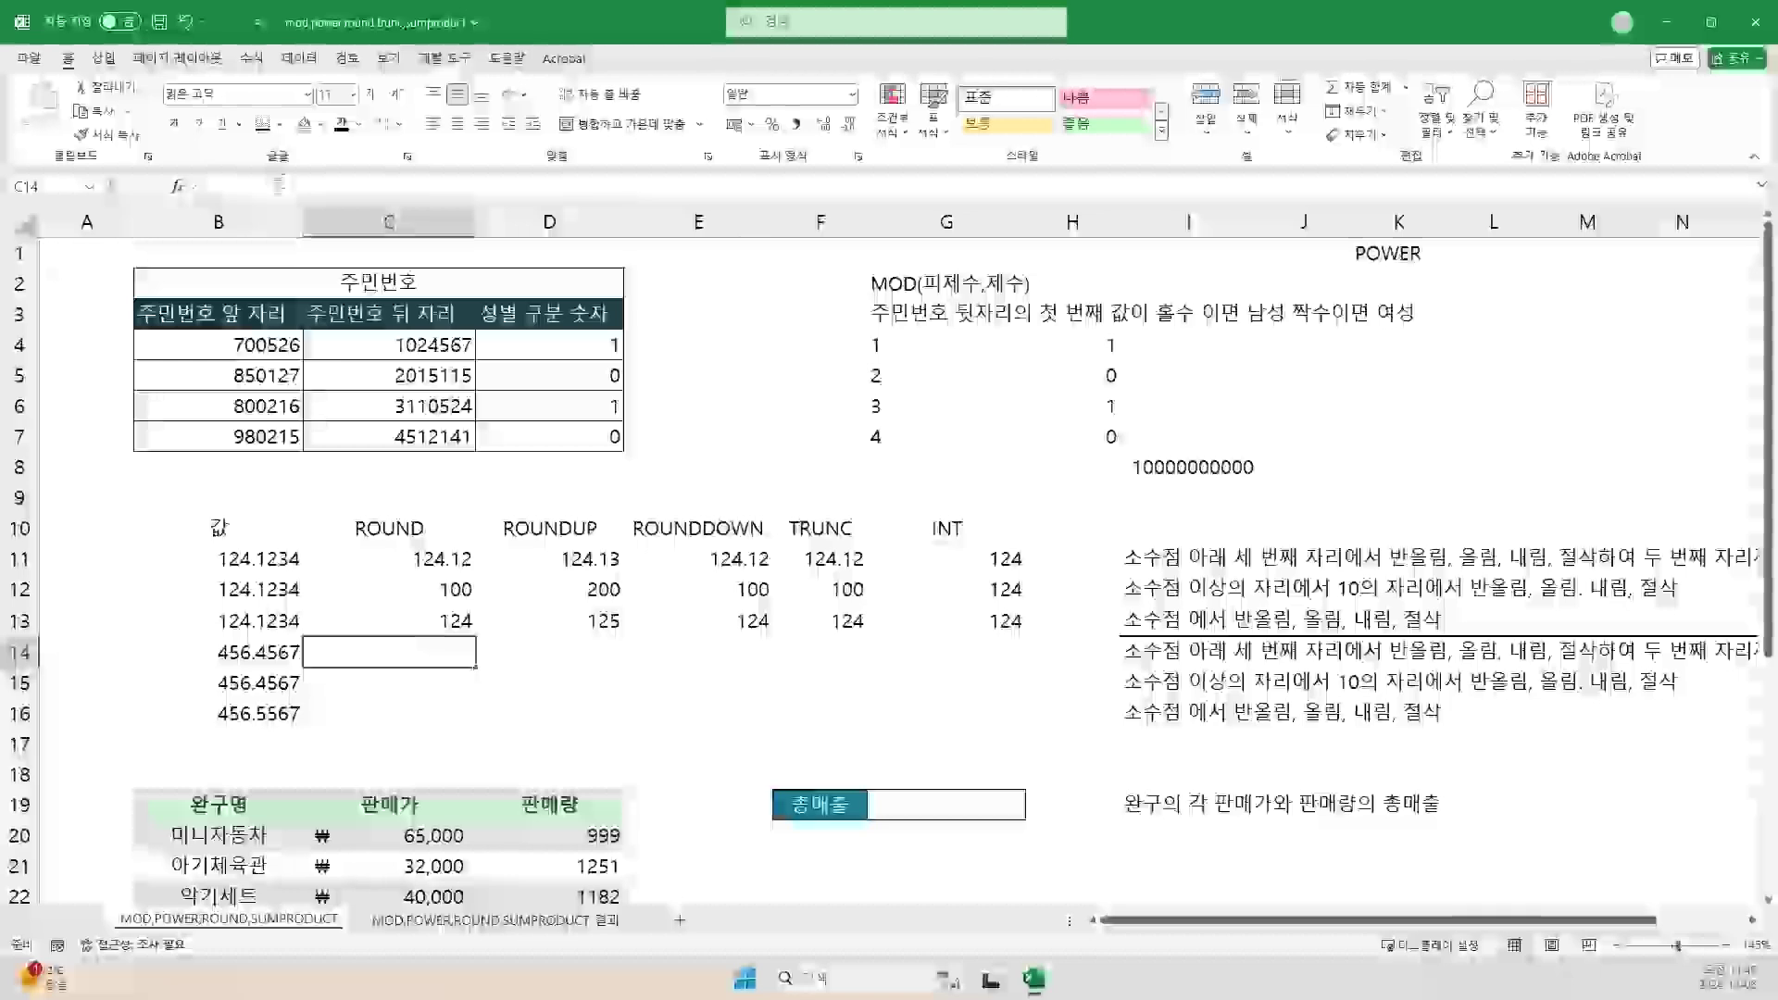
type("=")
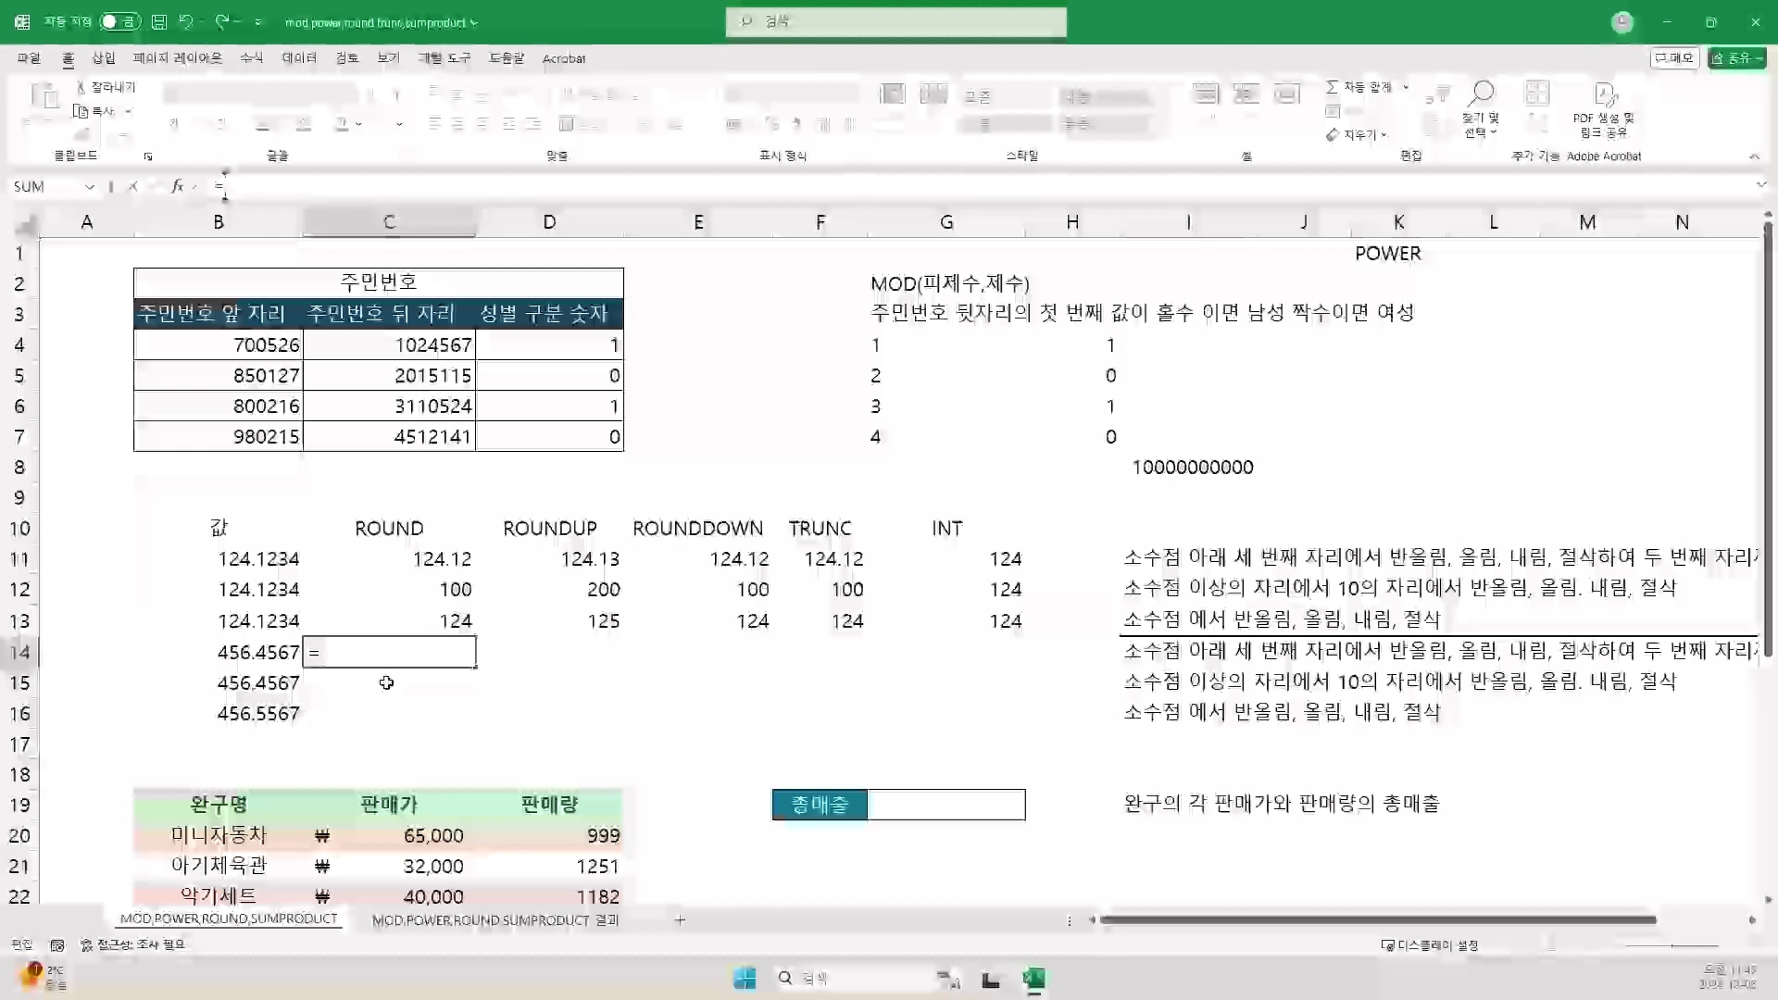
type("ROUND(")
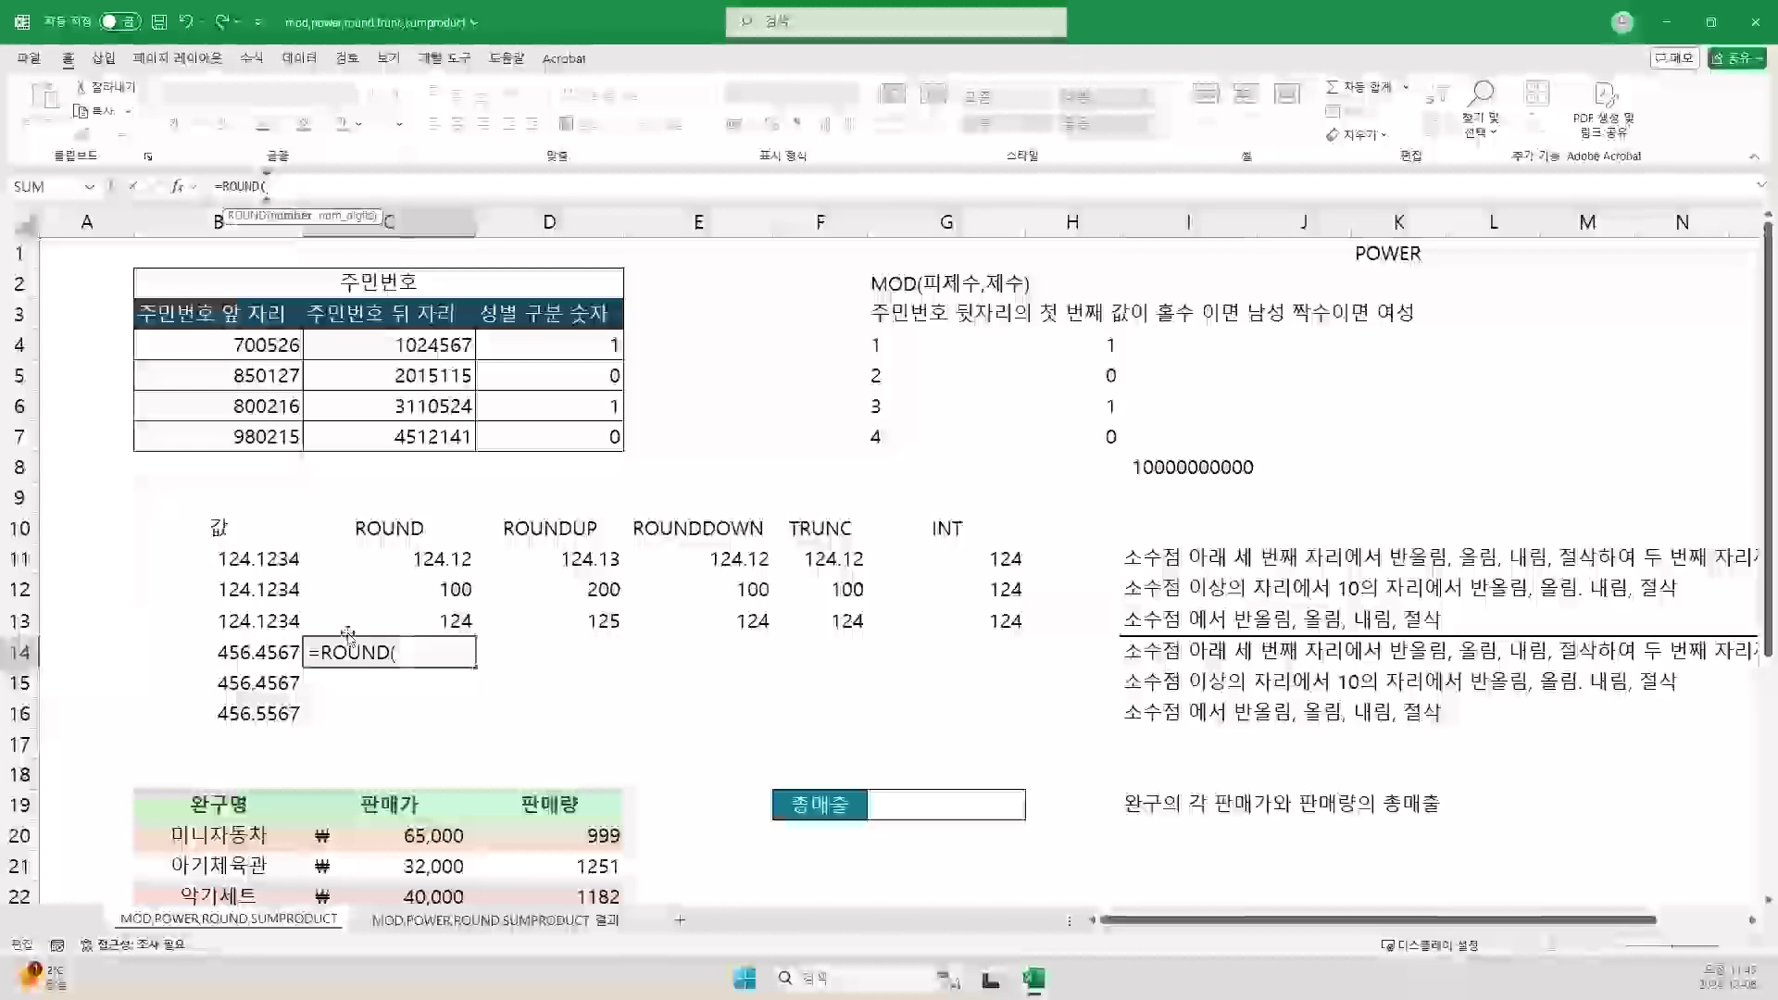
left_click(239, 653)
type(",2)")
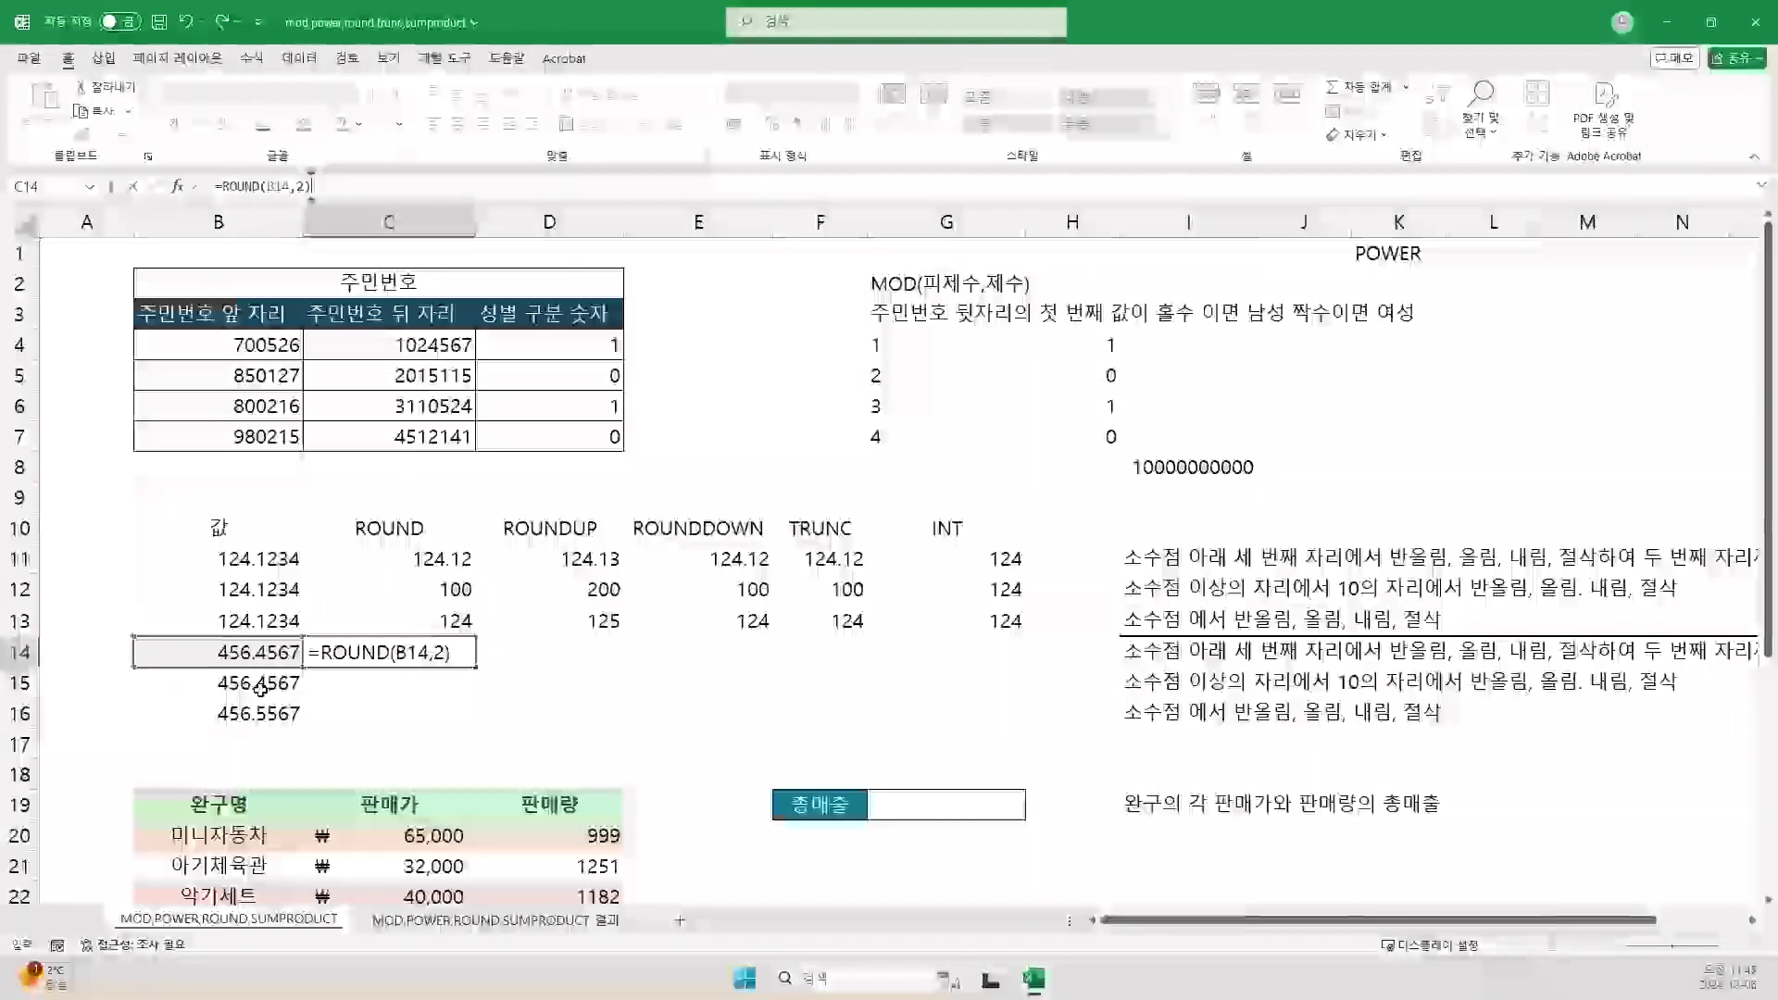
key("Return")
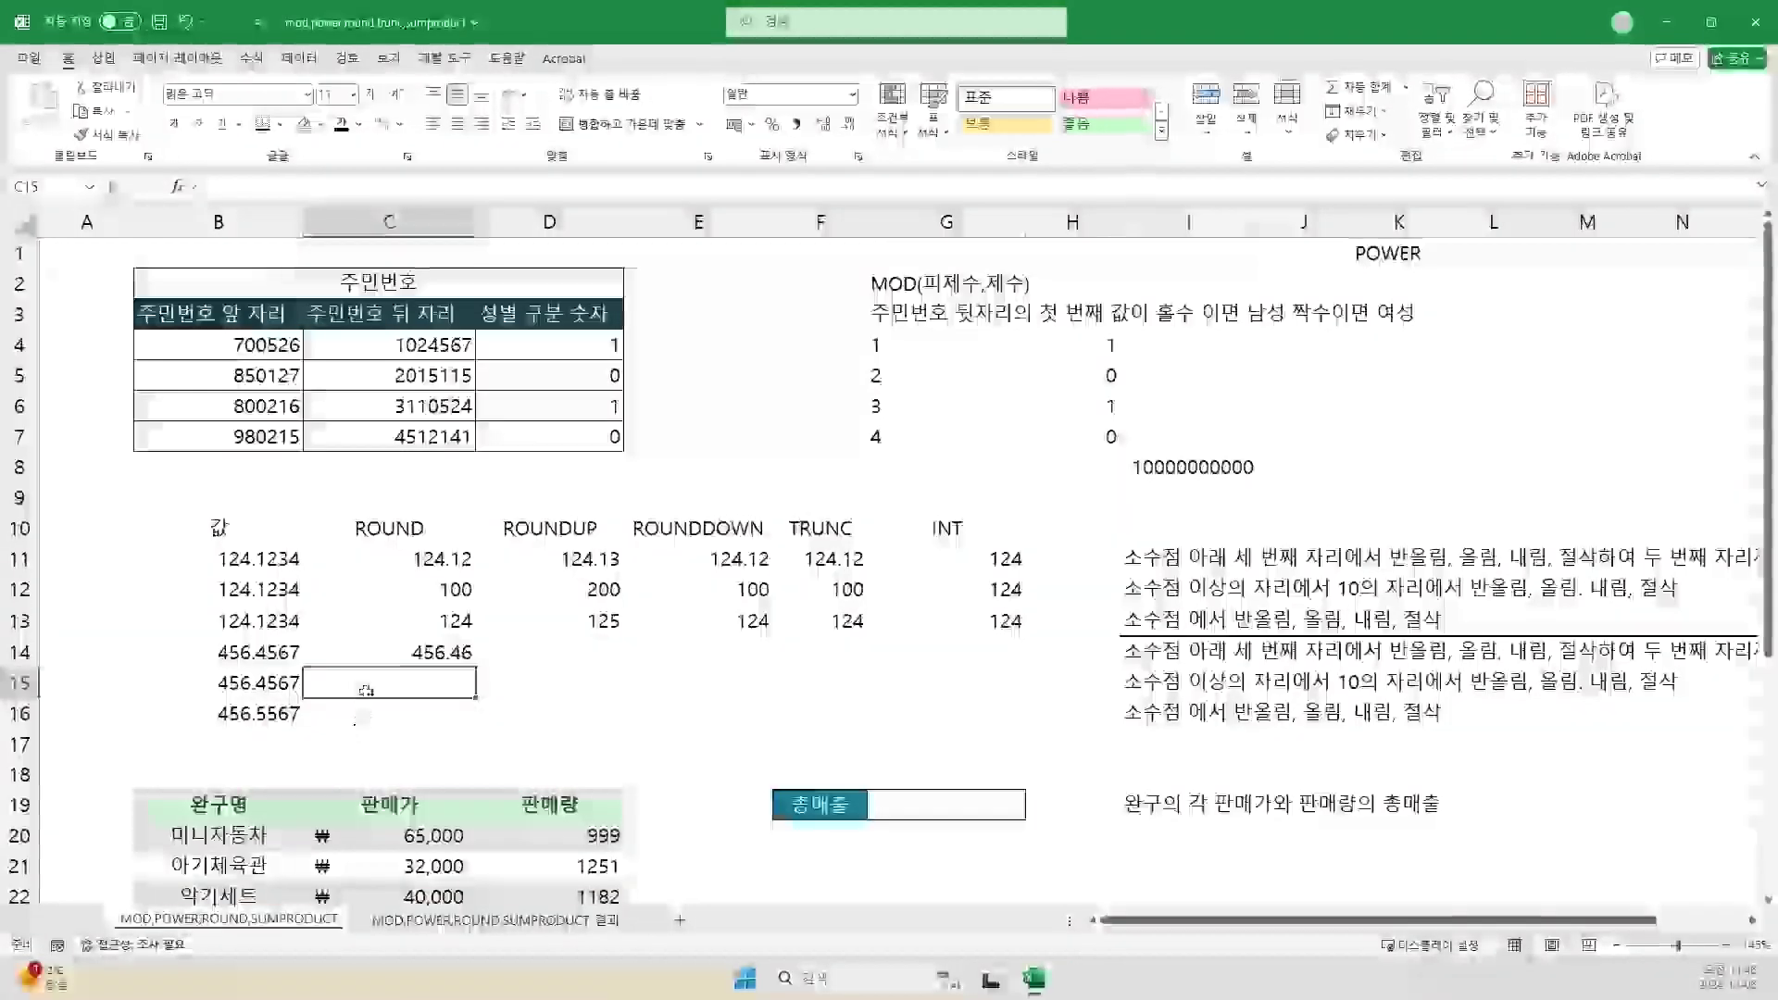
Step: Enter a ROUND formula in C15 that rounds B15 to -2 digits
type("=")
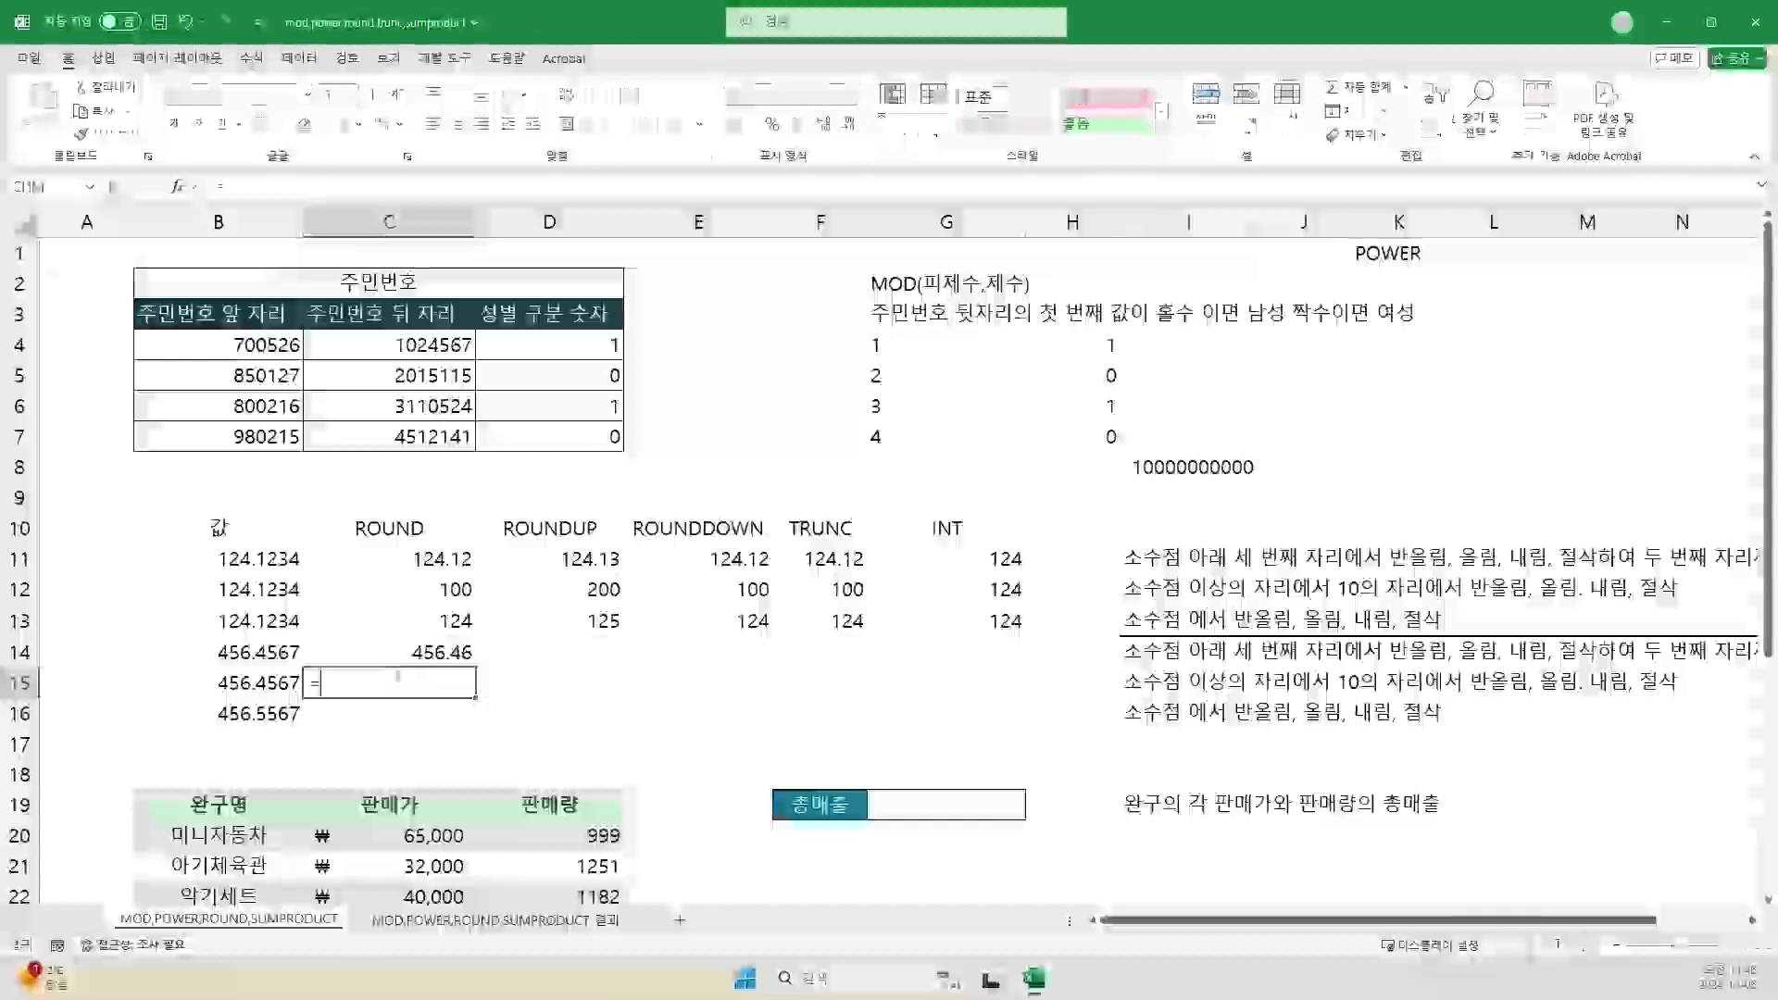
type("ROUND(")
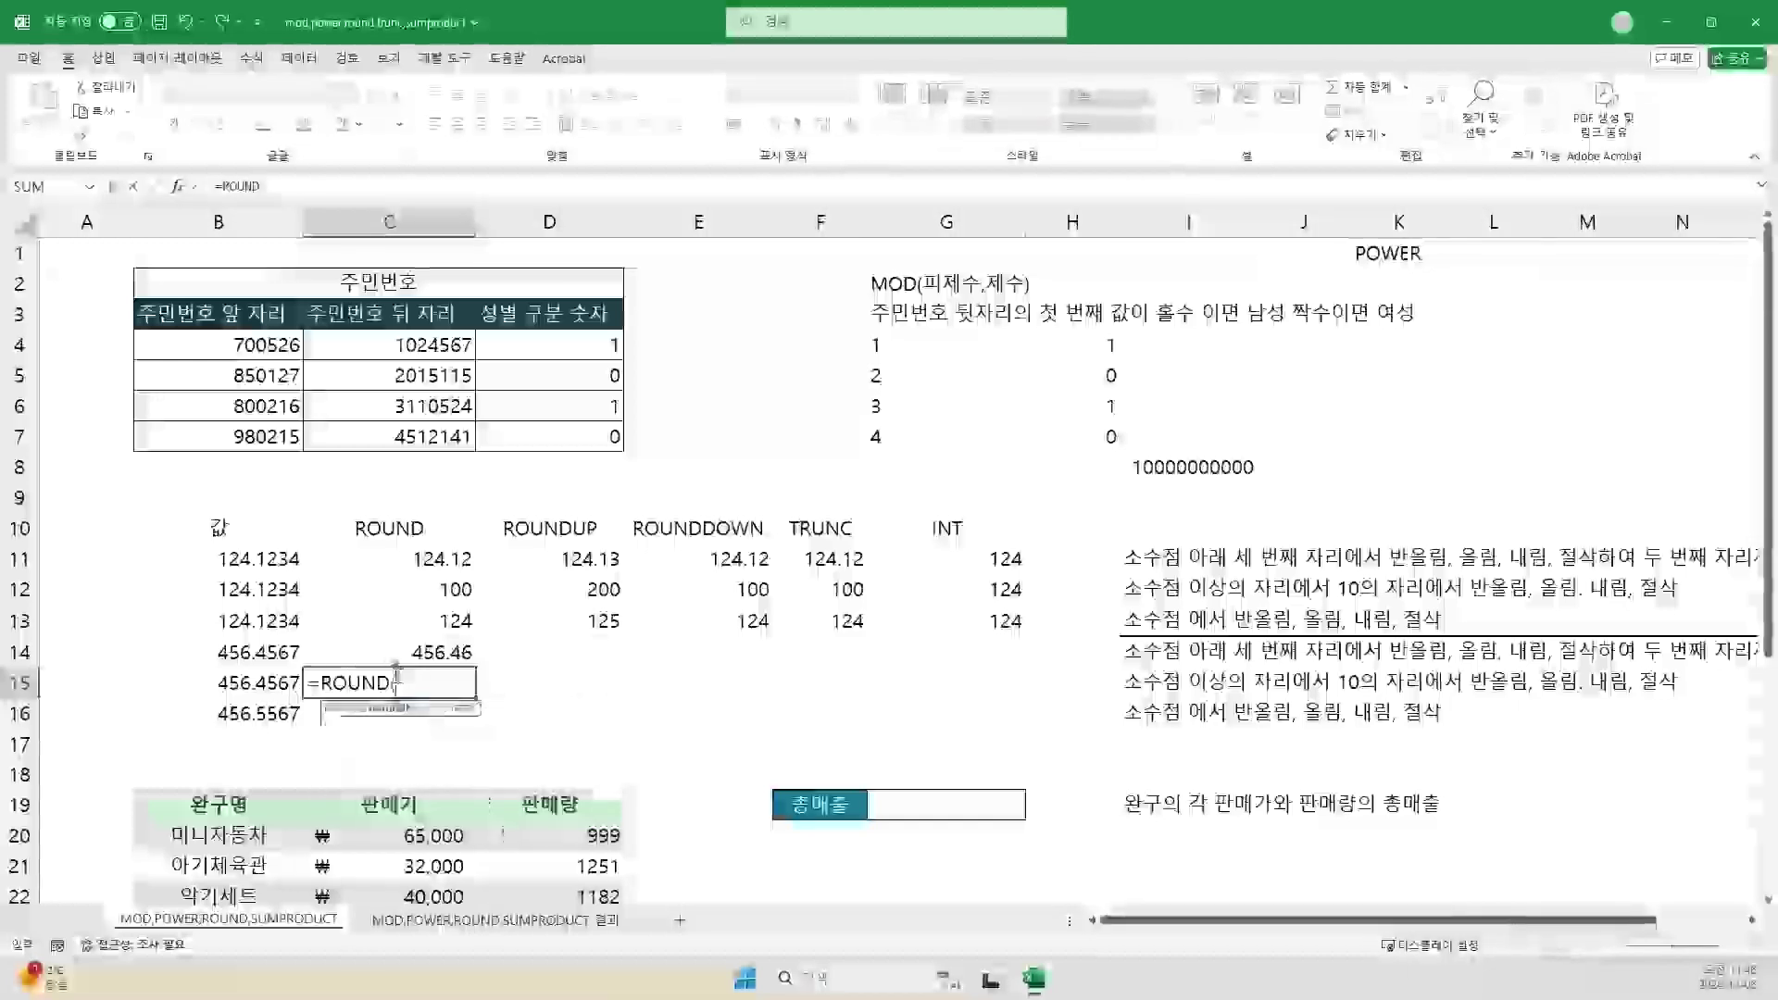
left_click(252, 683)
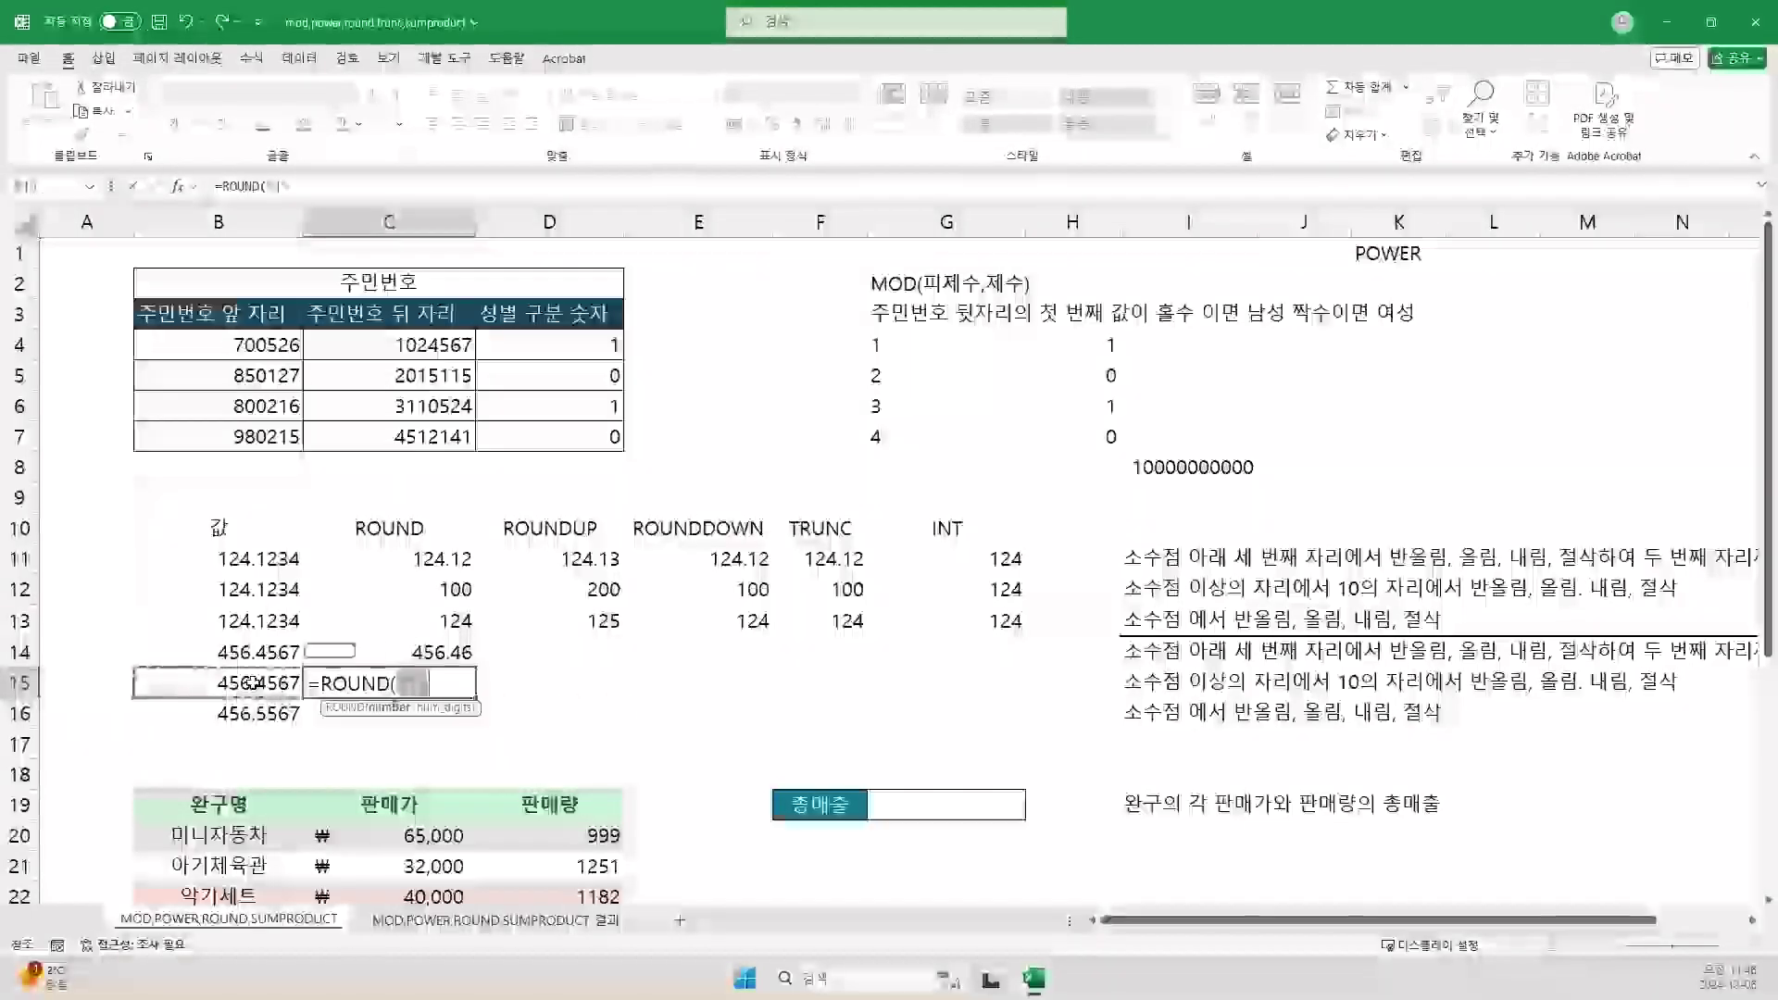
type(",")
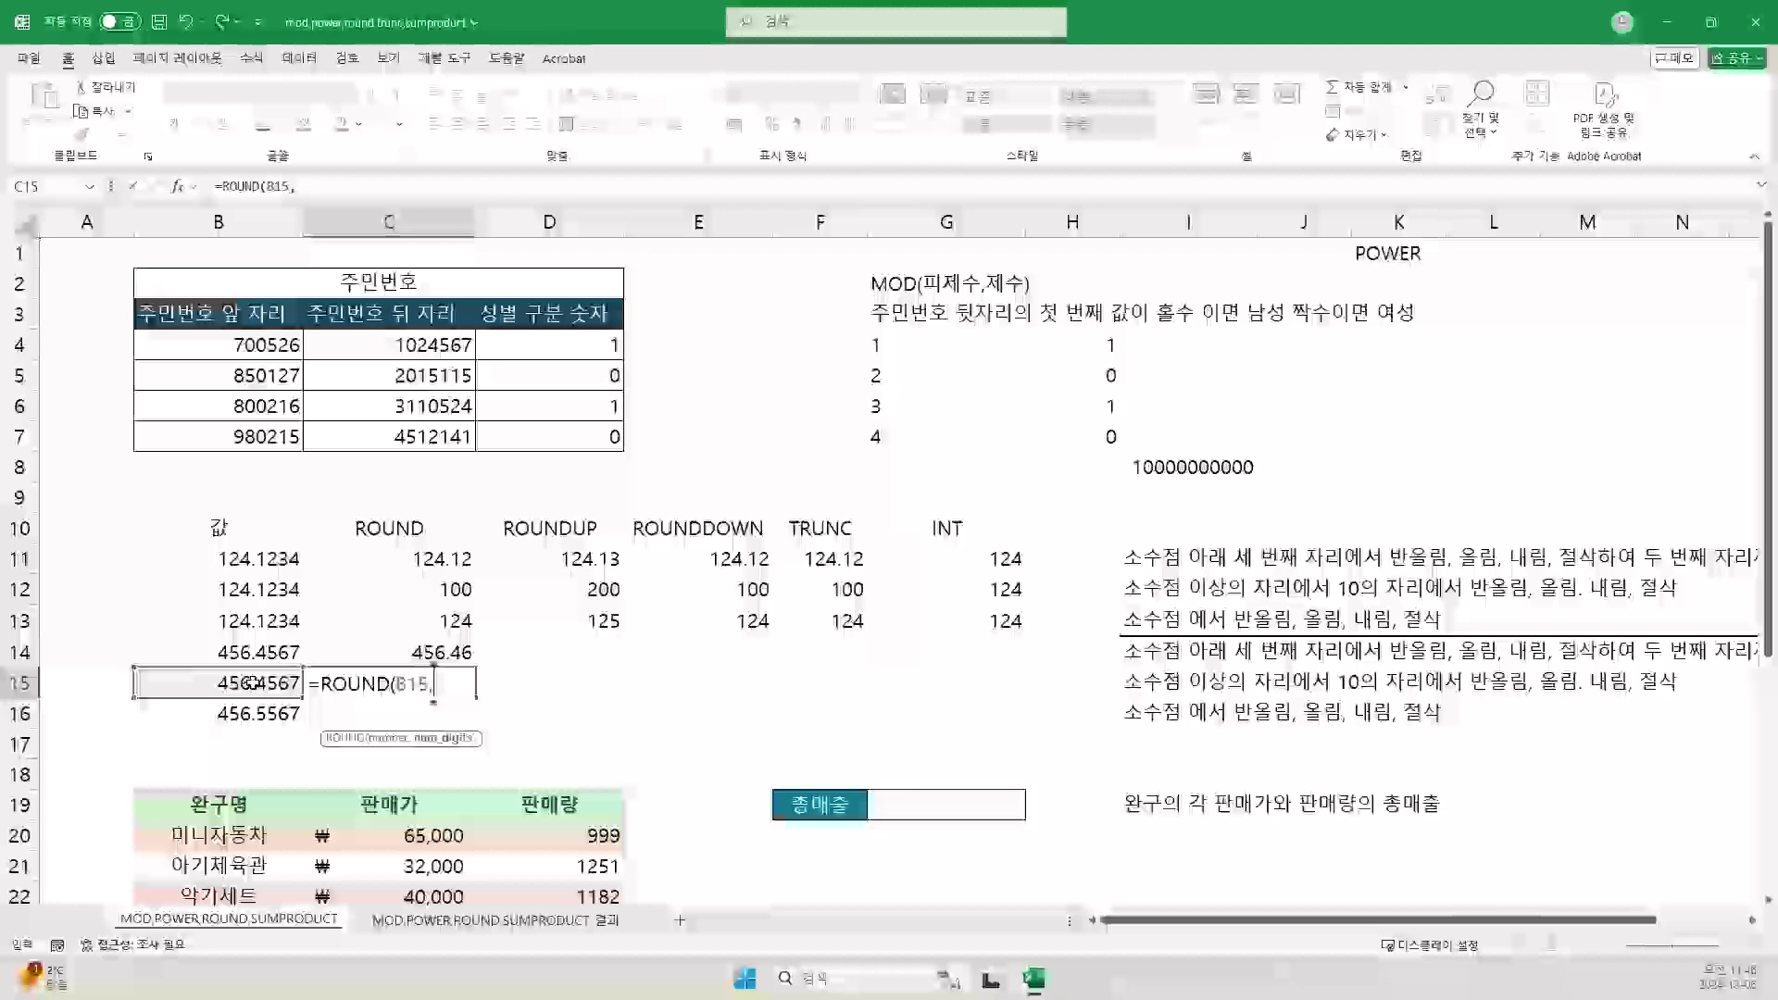
type("-2")
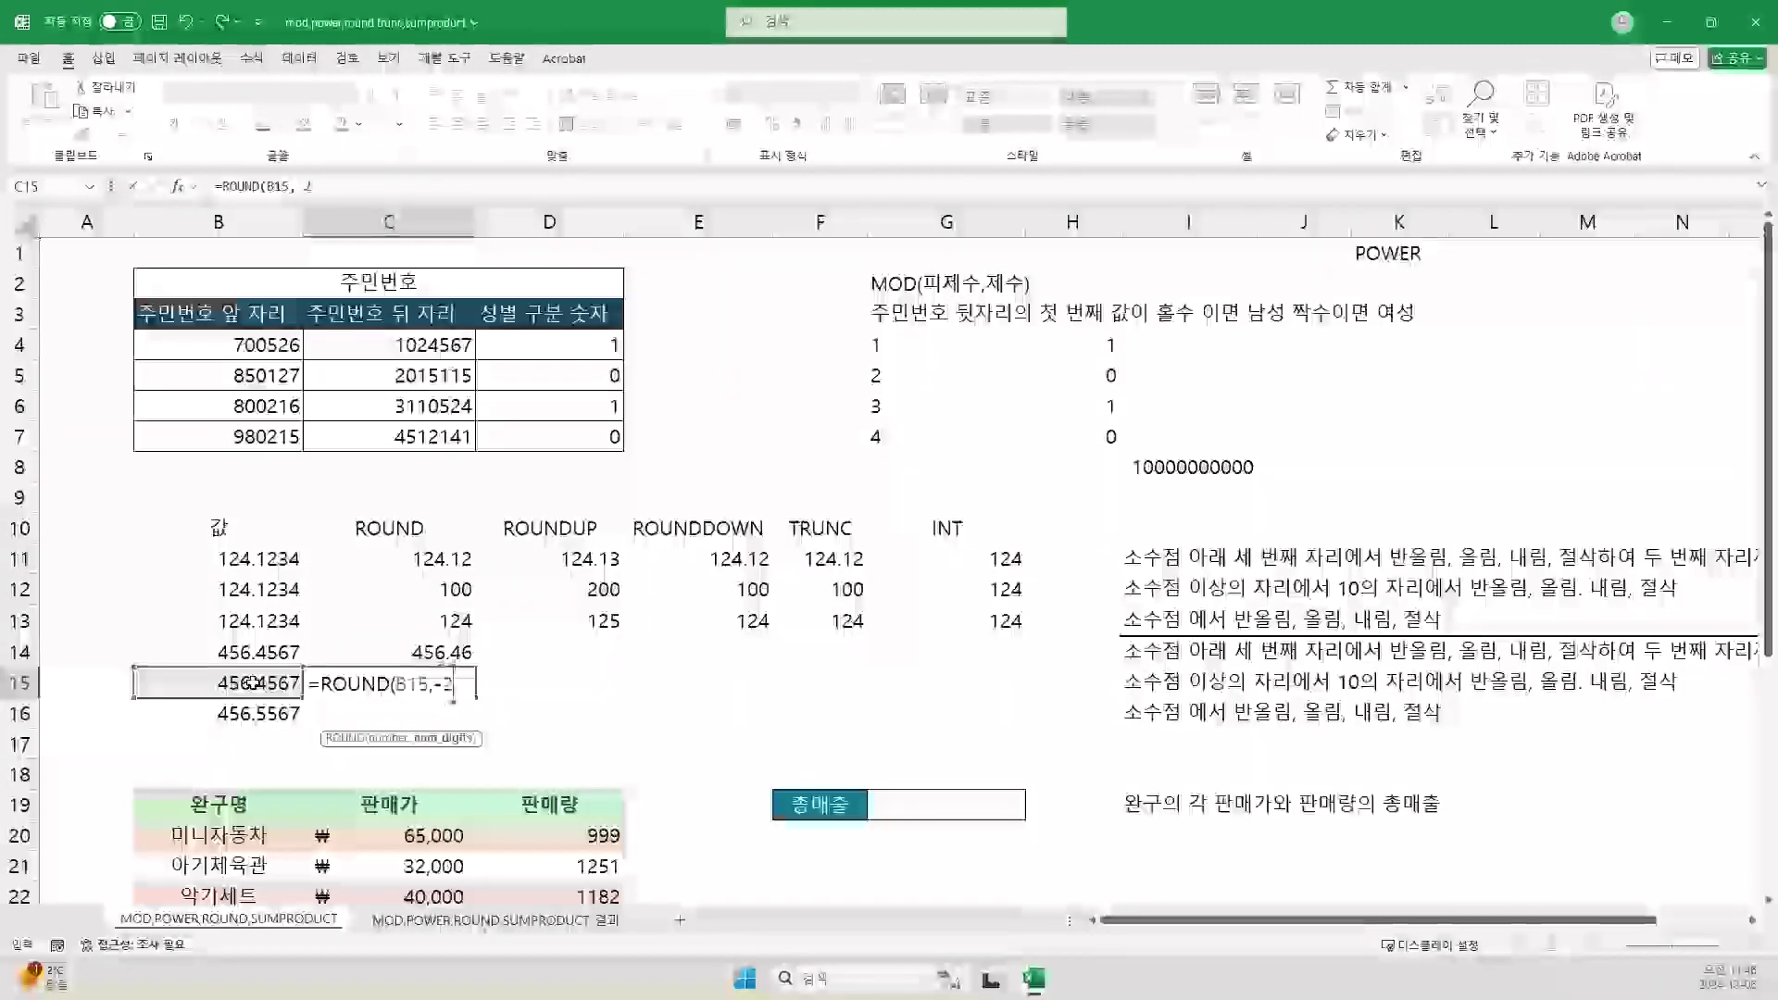
type(")")
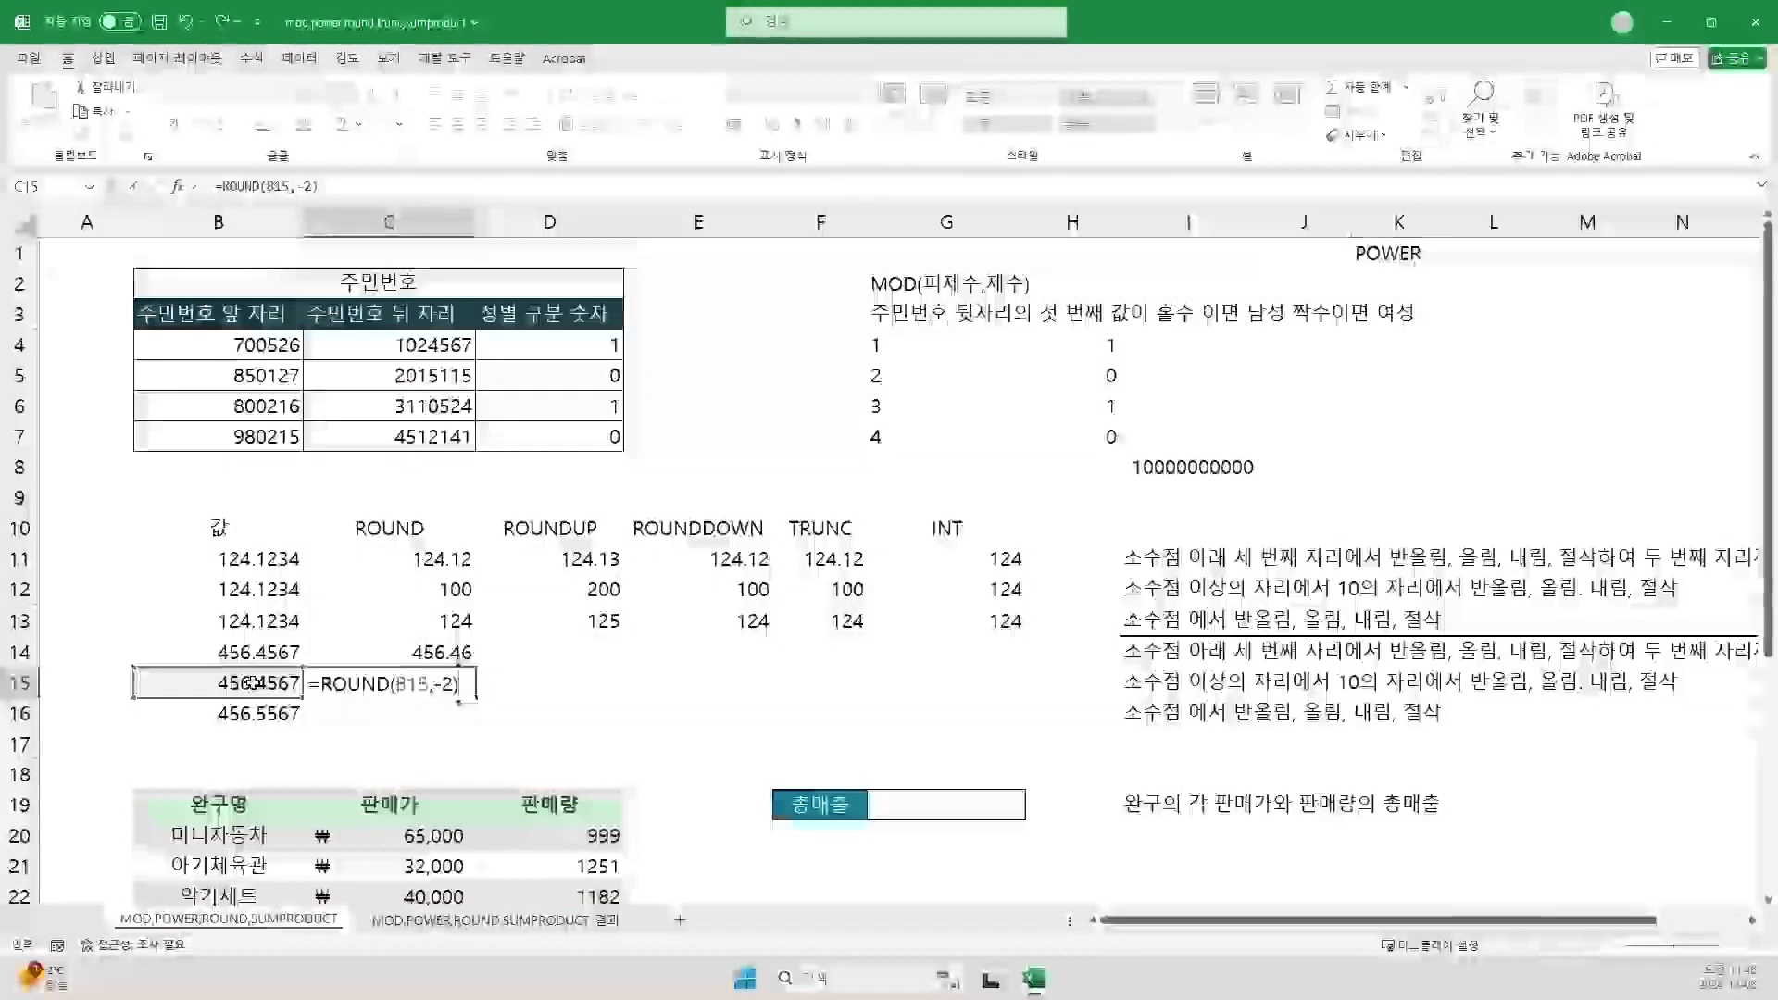
key("Return")
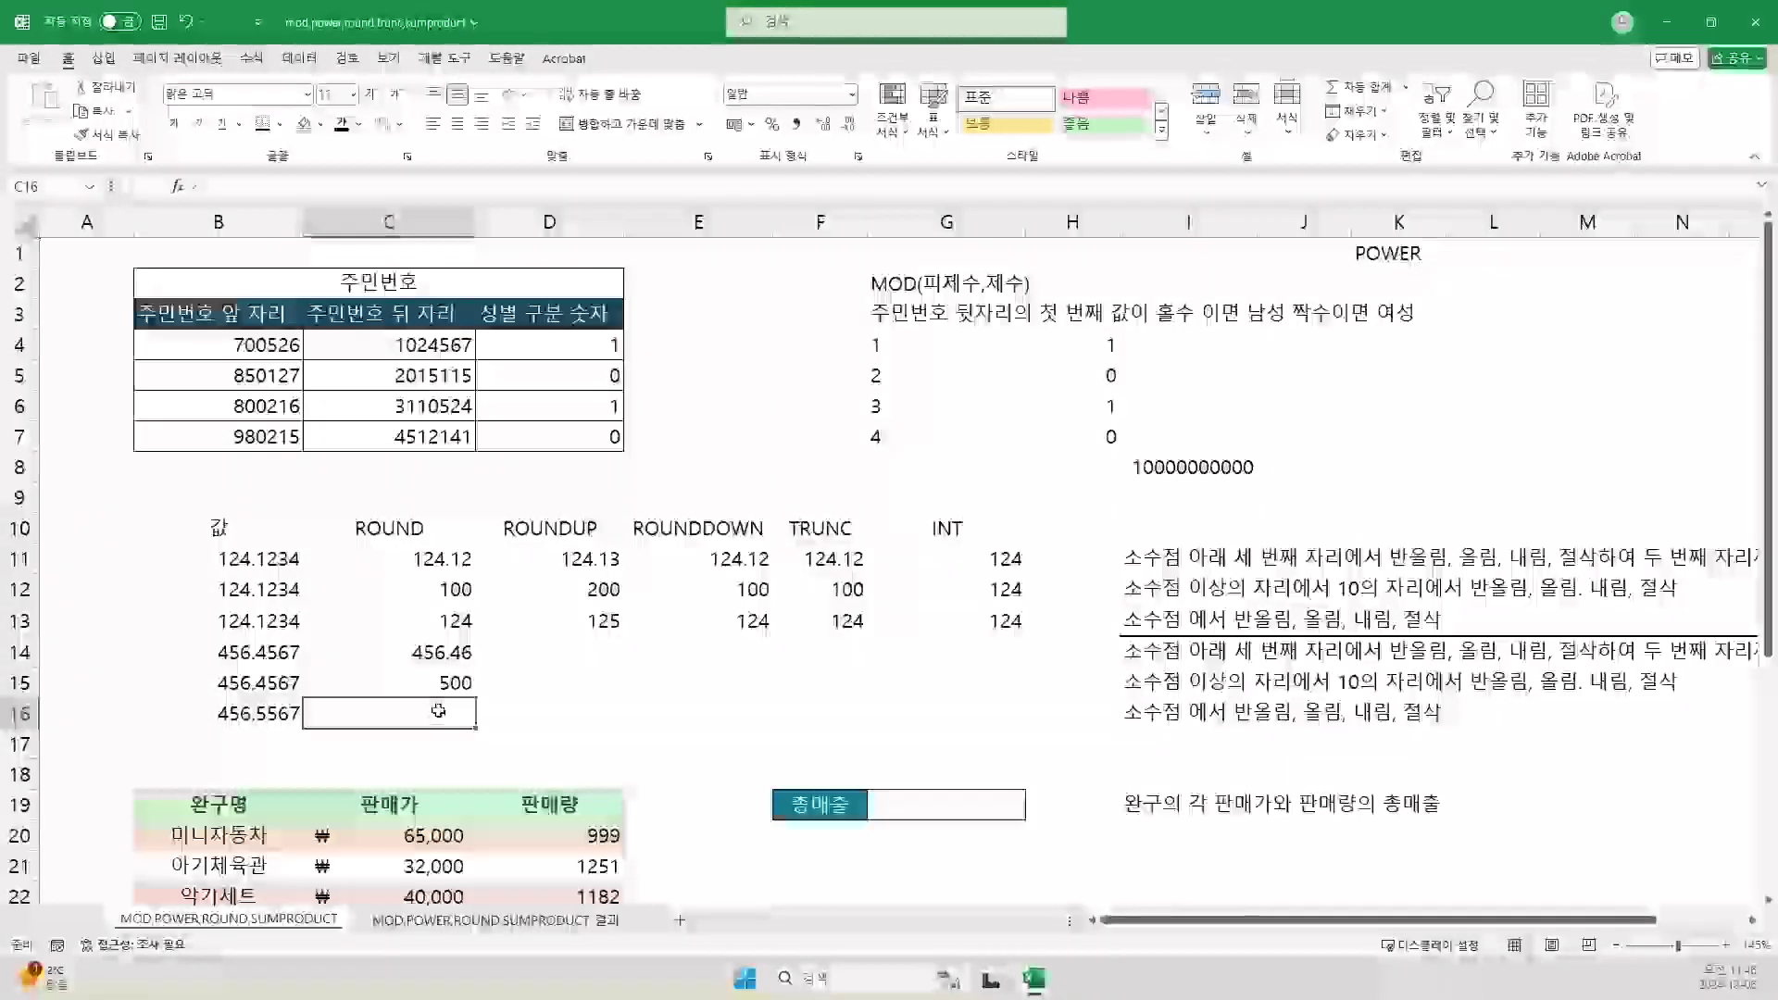
Step: Enter a ROUND formula in C16 that rounds B16 to 0 digits
type("=")
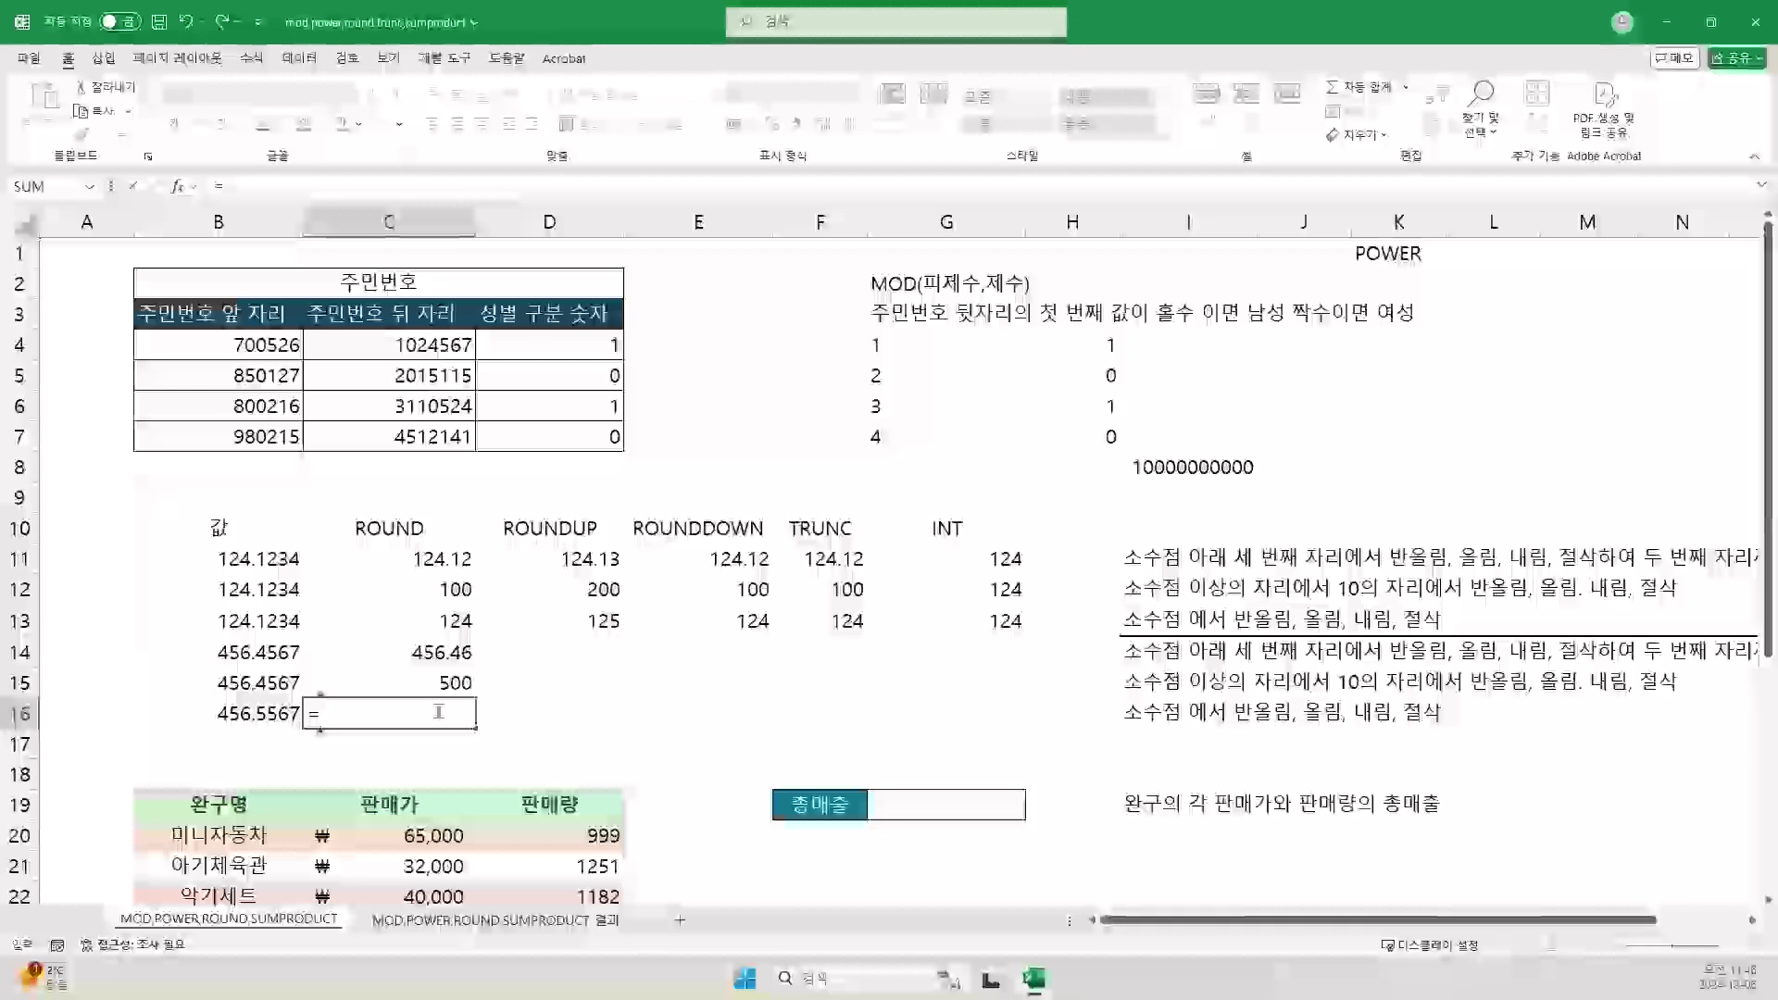
type("ROUND(")
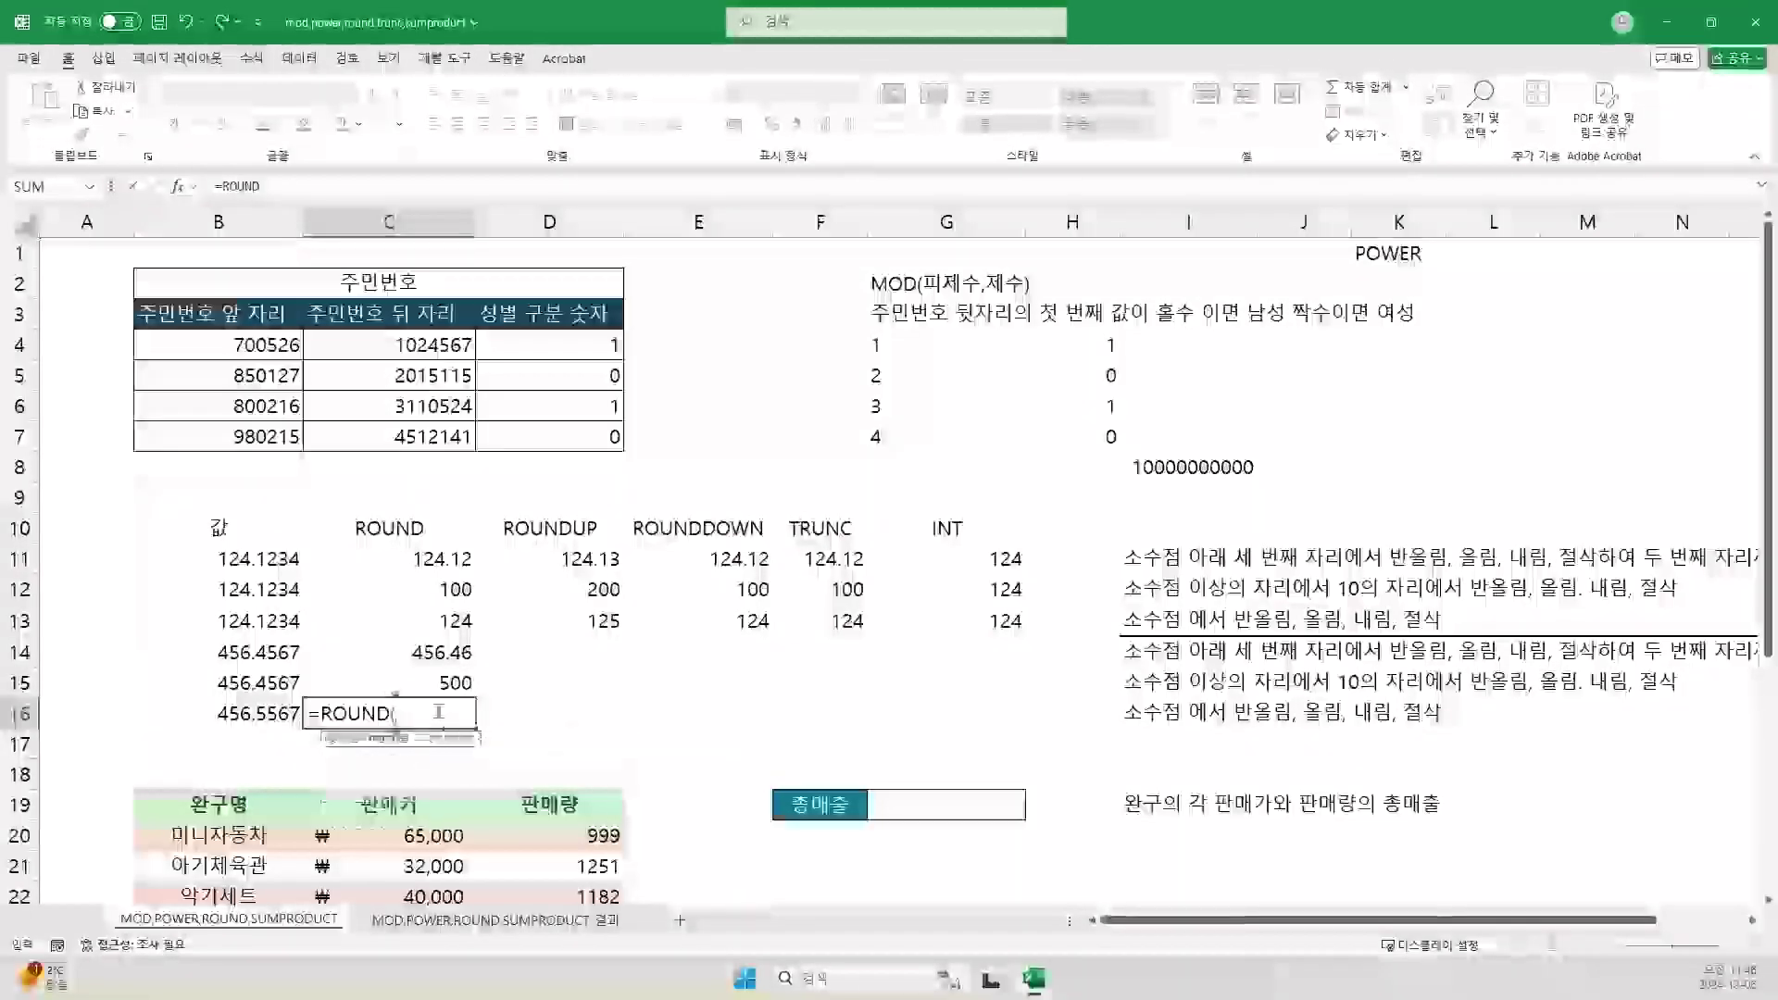
left_click(268, 709)
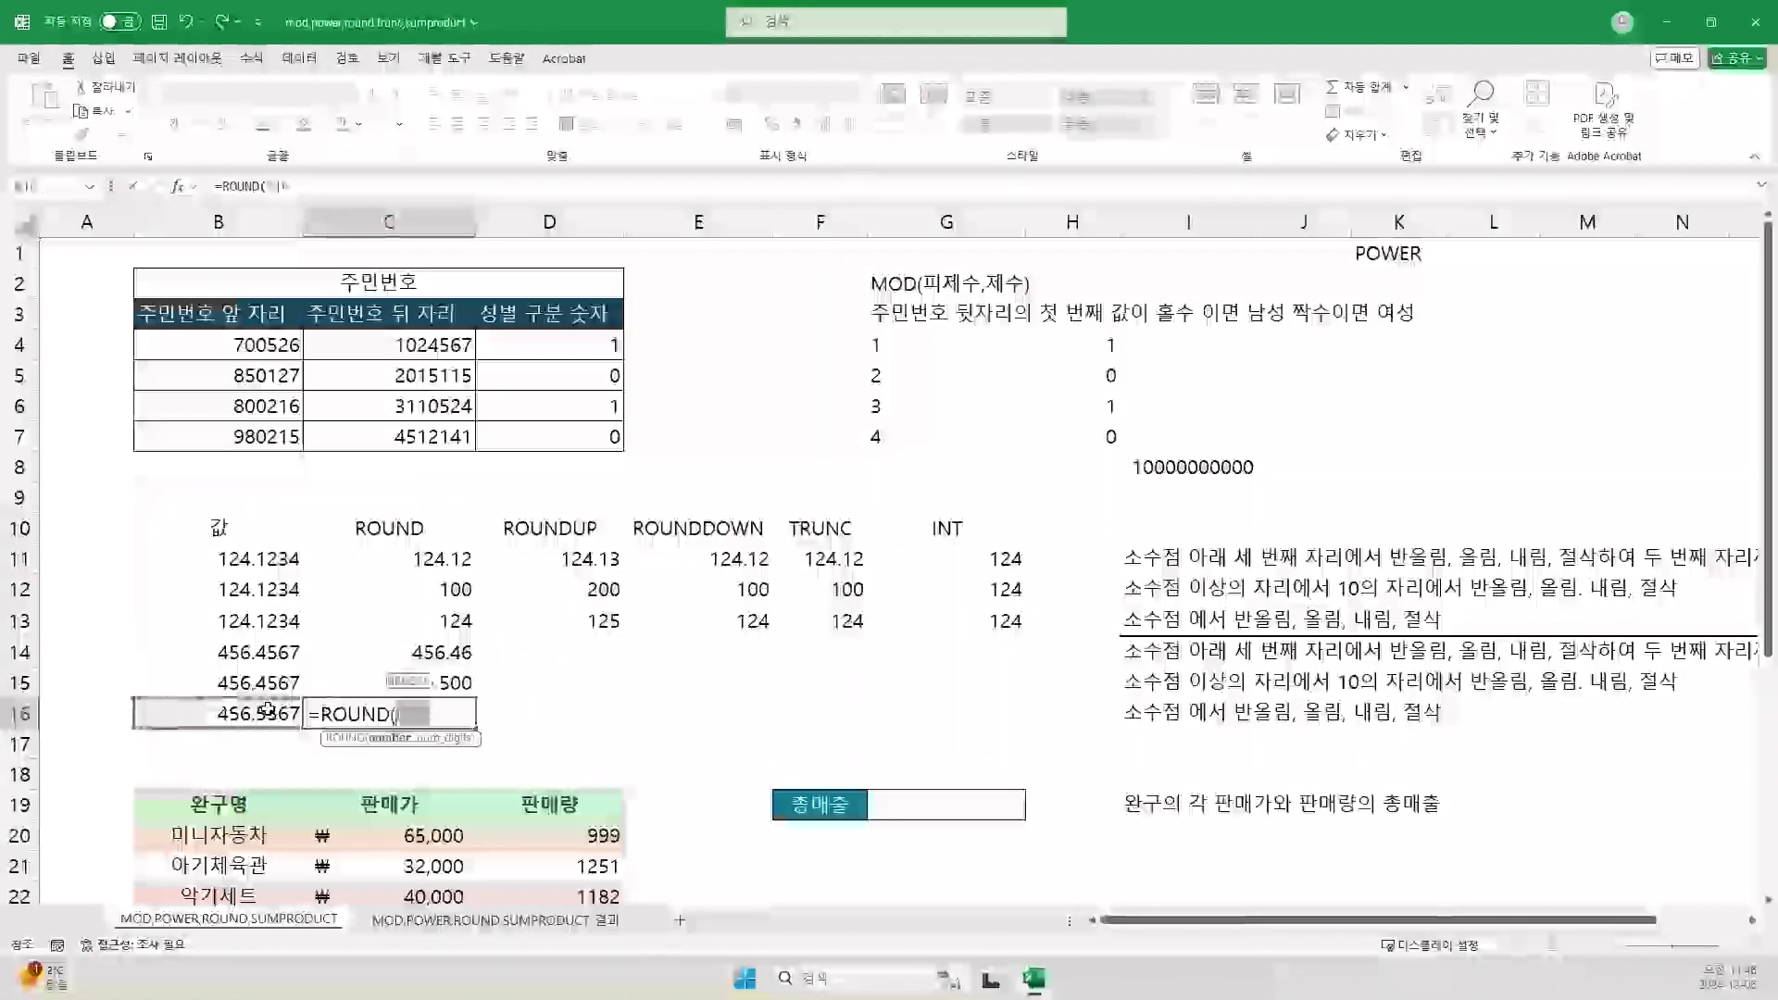
type(",")
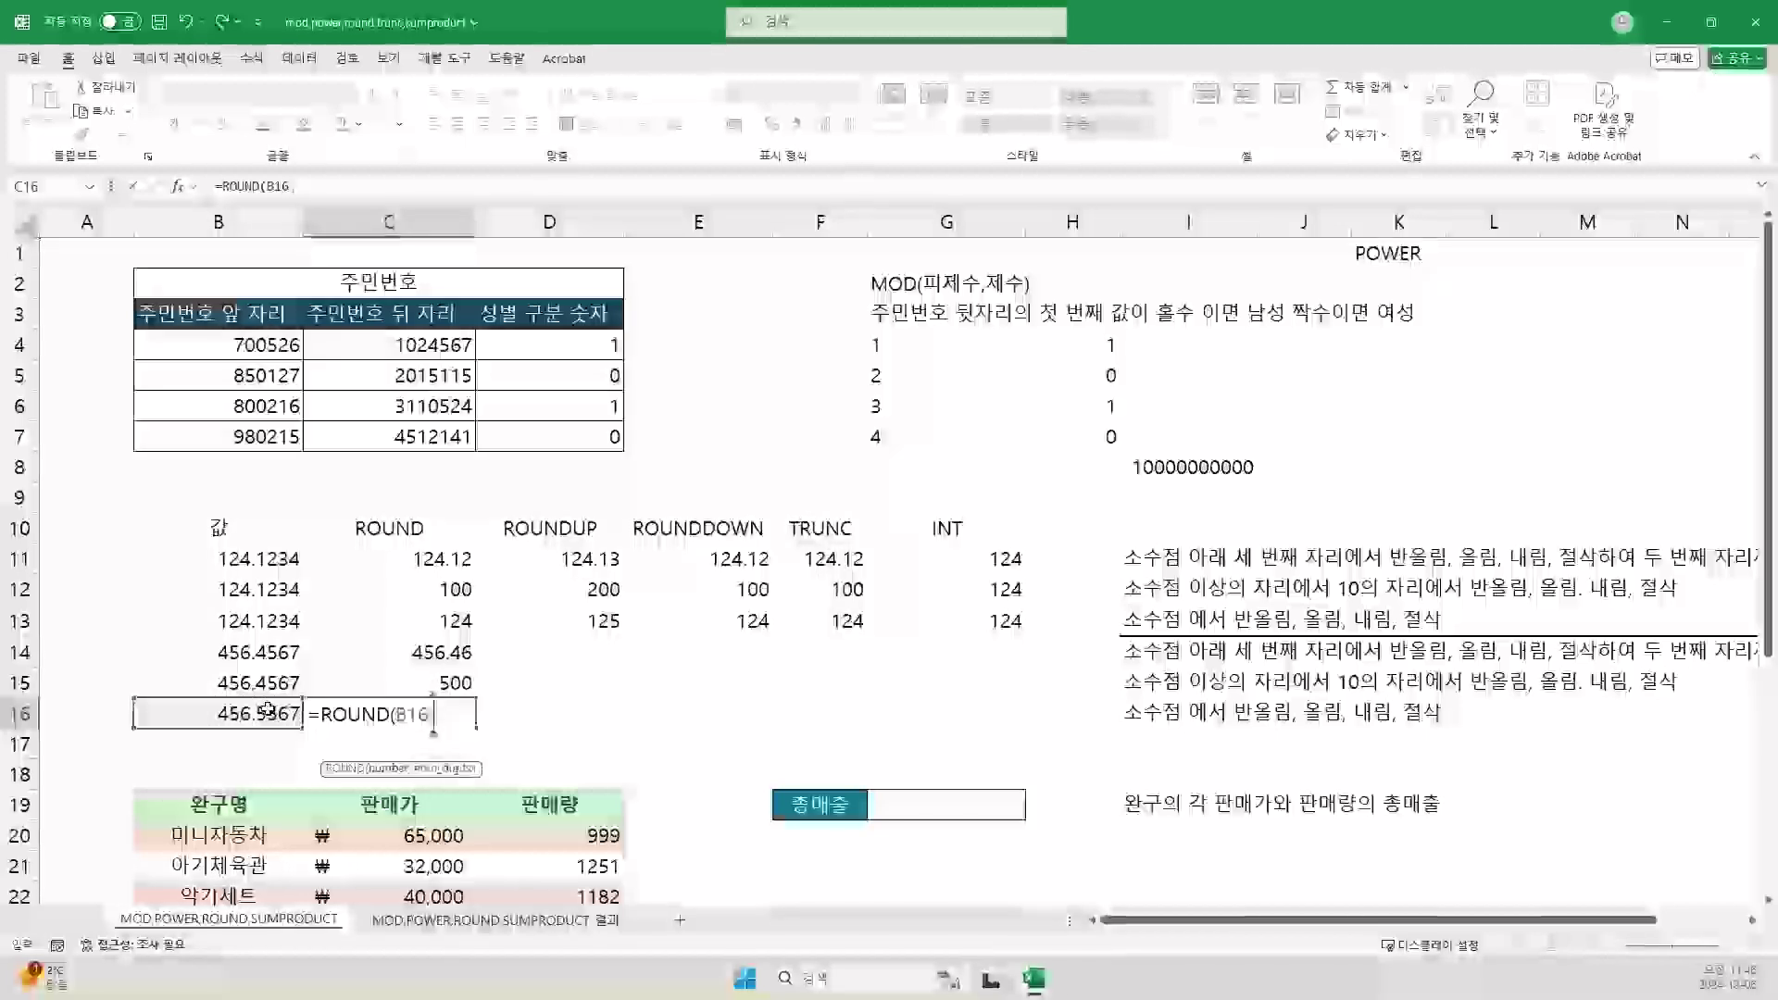
type("0)")
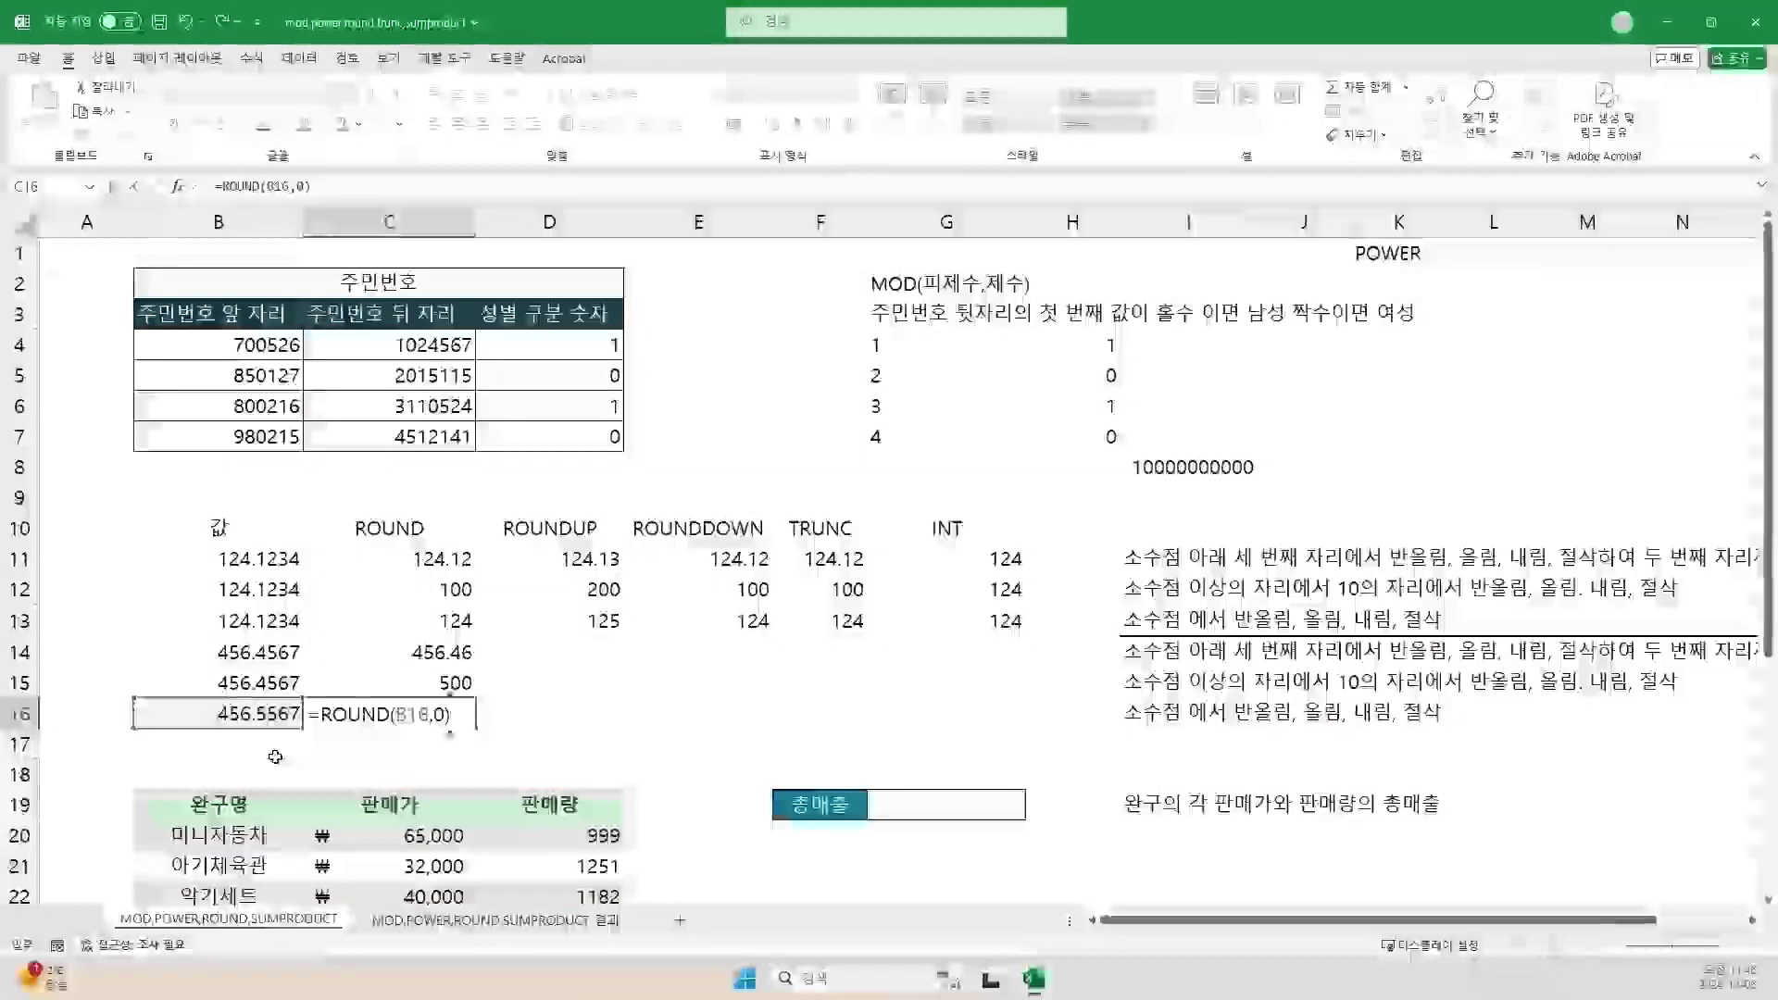
key("Return")
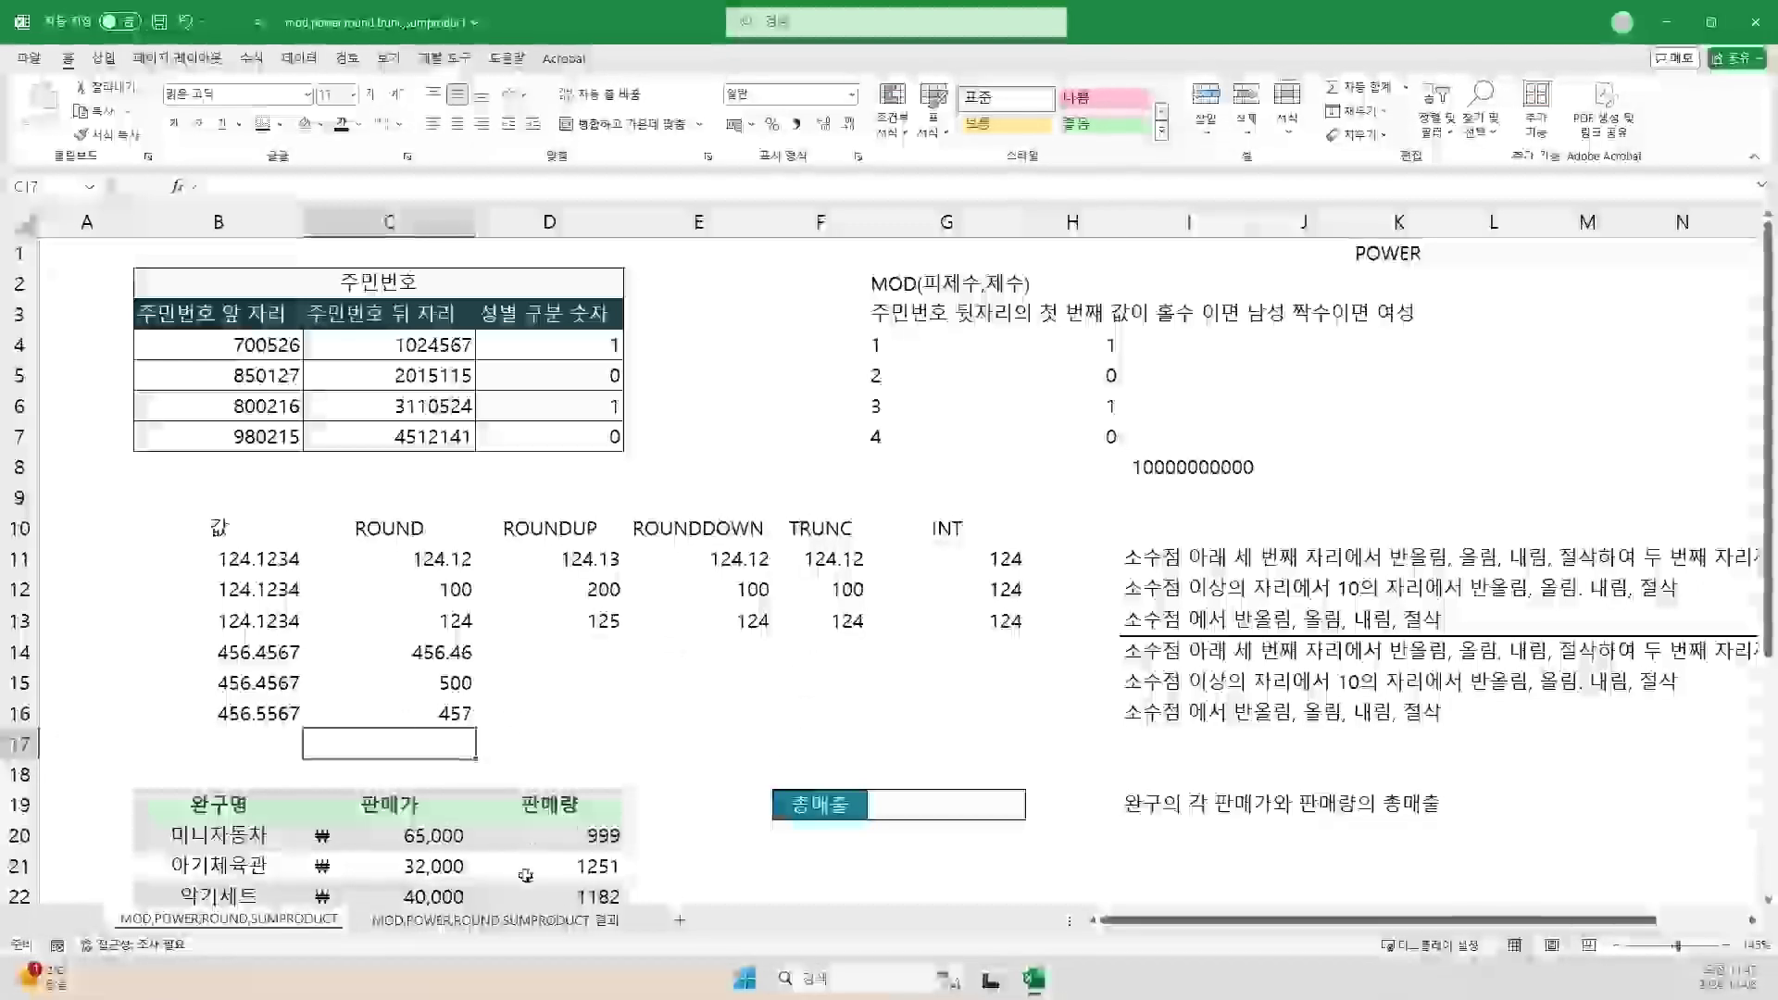
Step: Open the results worksheet "MOD,POWER,ROUND,SUMPRODUCT 결과" to check the completed rounding table
left_click(495, 920)
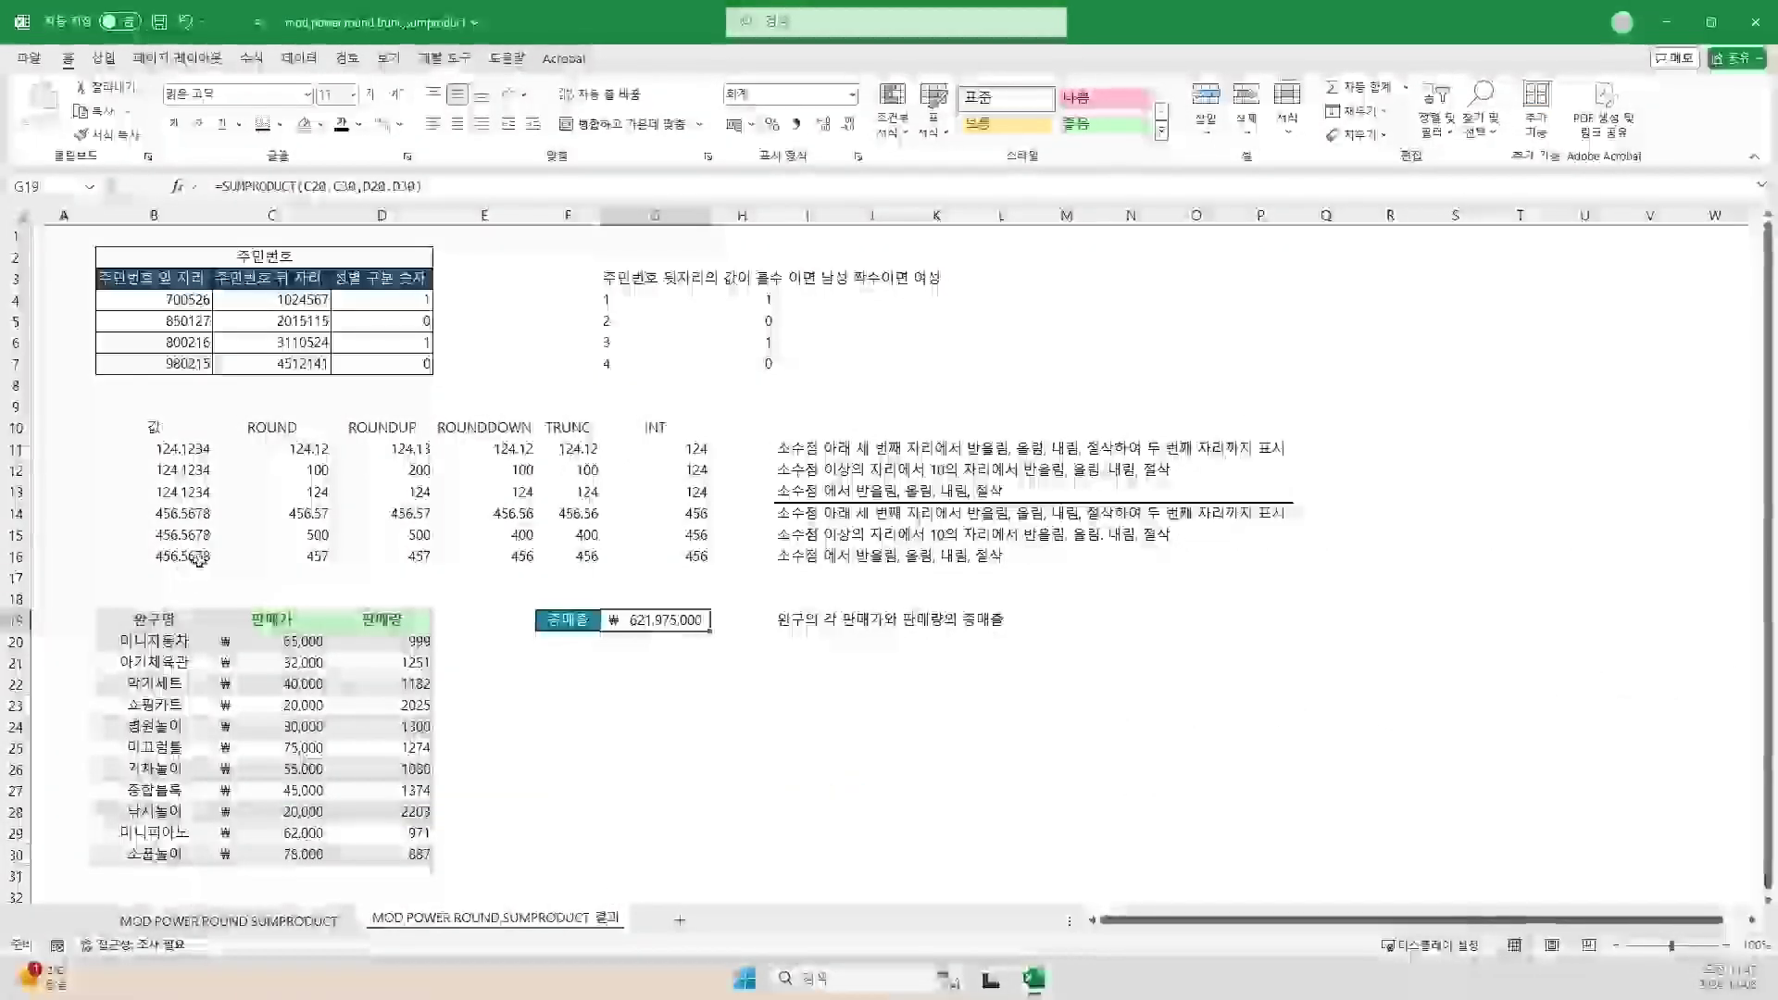
Step: Return to the practice worksheet "MOD,POWER,ROUND,SUMPRODUCT" and set the value in B14 to 456.5678
left_click(301, 925)
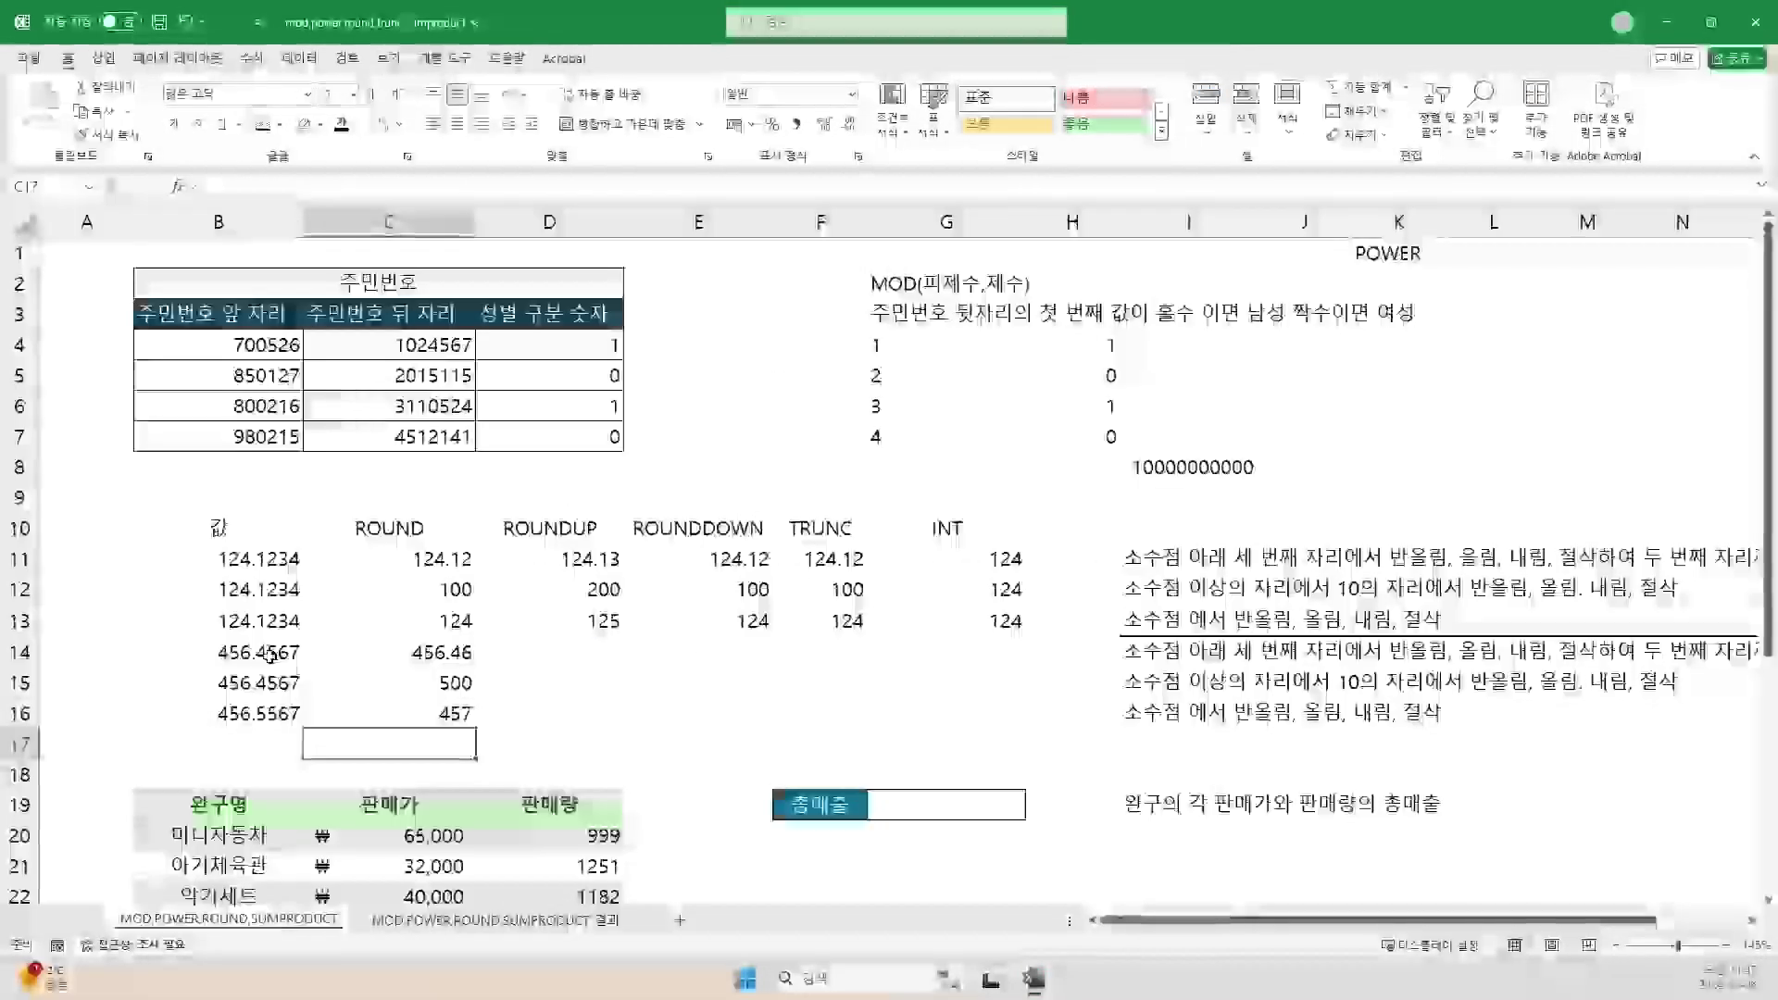
left_click(269, 653)
double_click(267, 654)
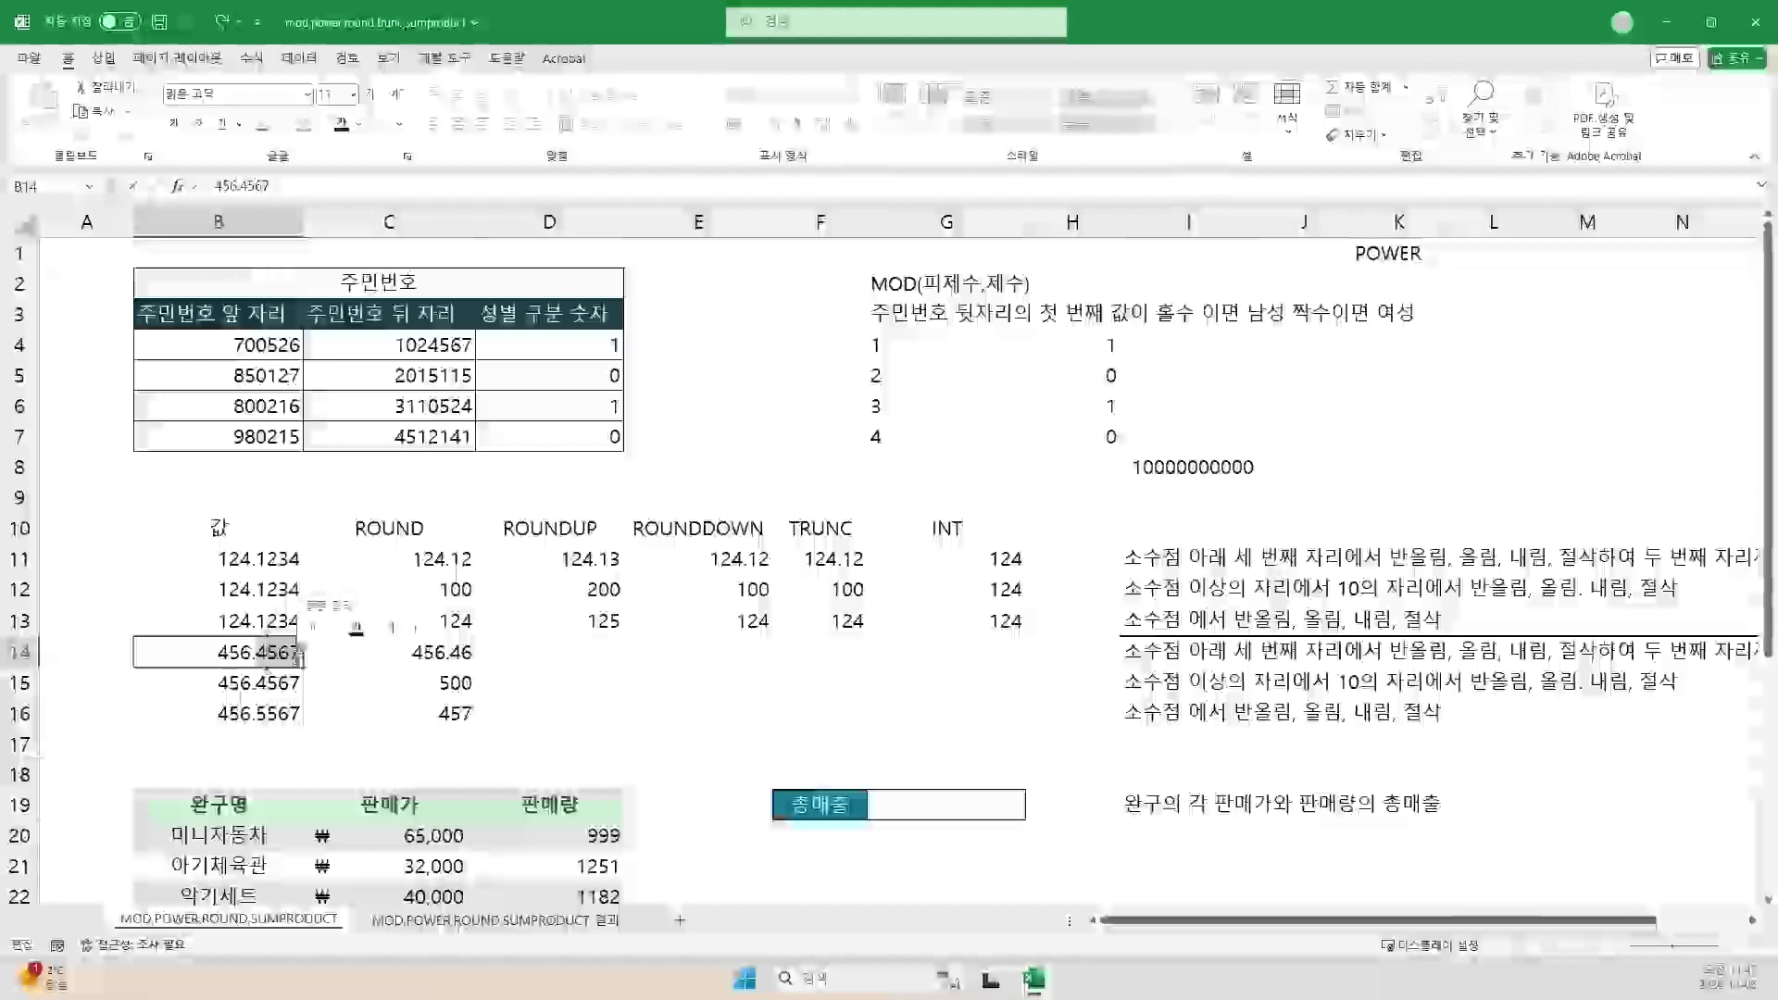
key("BackSpace")
key("BackSpace")
key("BackSpace")
key("BackSpace")
type("5678")
key("ctrl+Return")
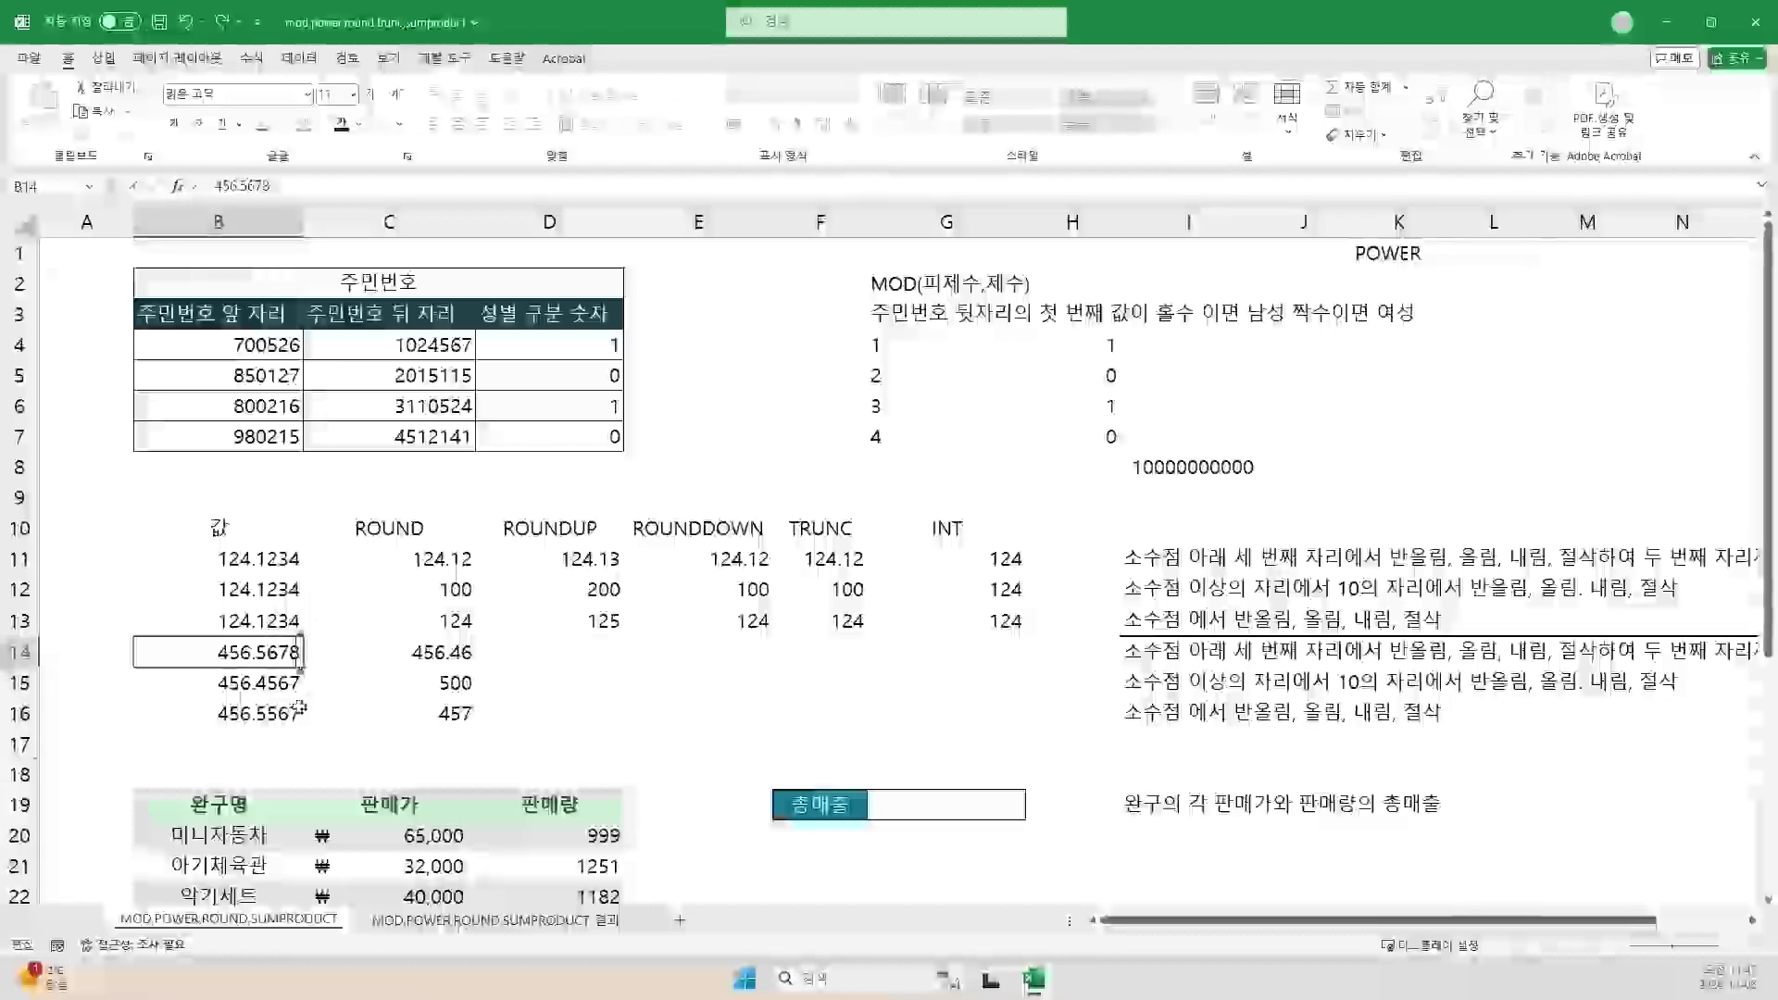
Step: Change the value in B15 to 456.5678
left_click(199, 685)
double_click(199, 685)
left_click(283, 687)
key("BackSpace")
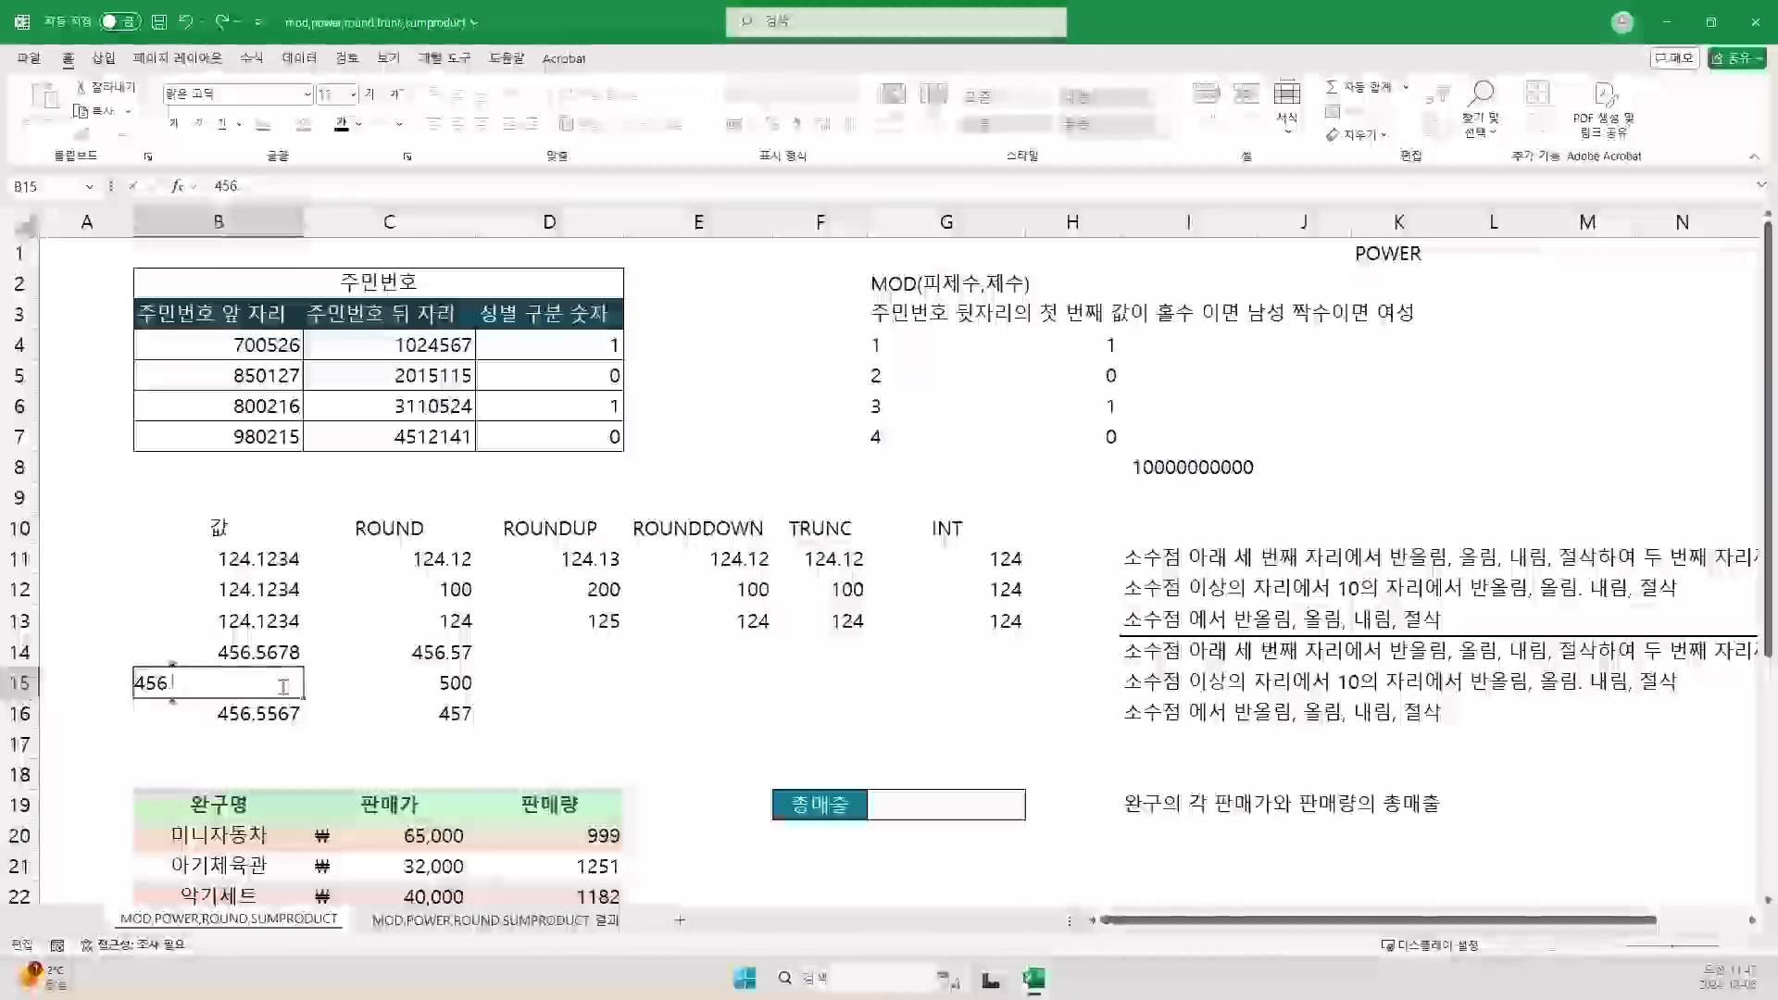
type(".5678")
key("Return")
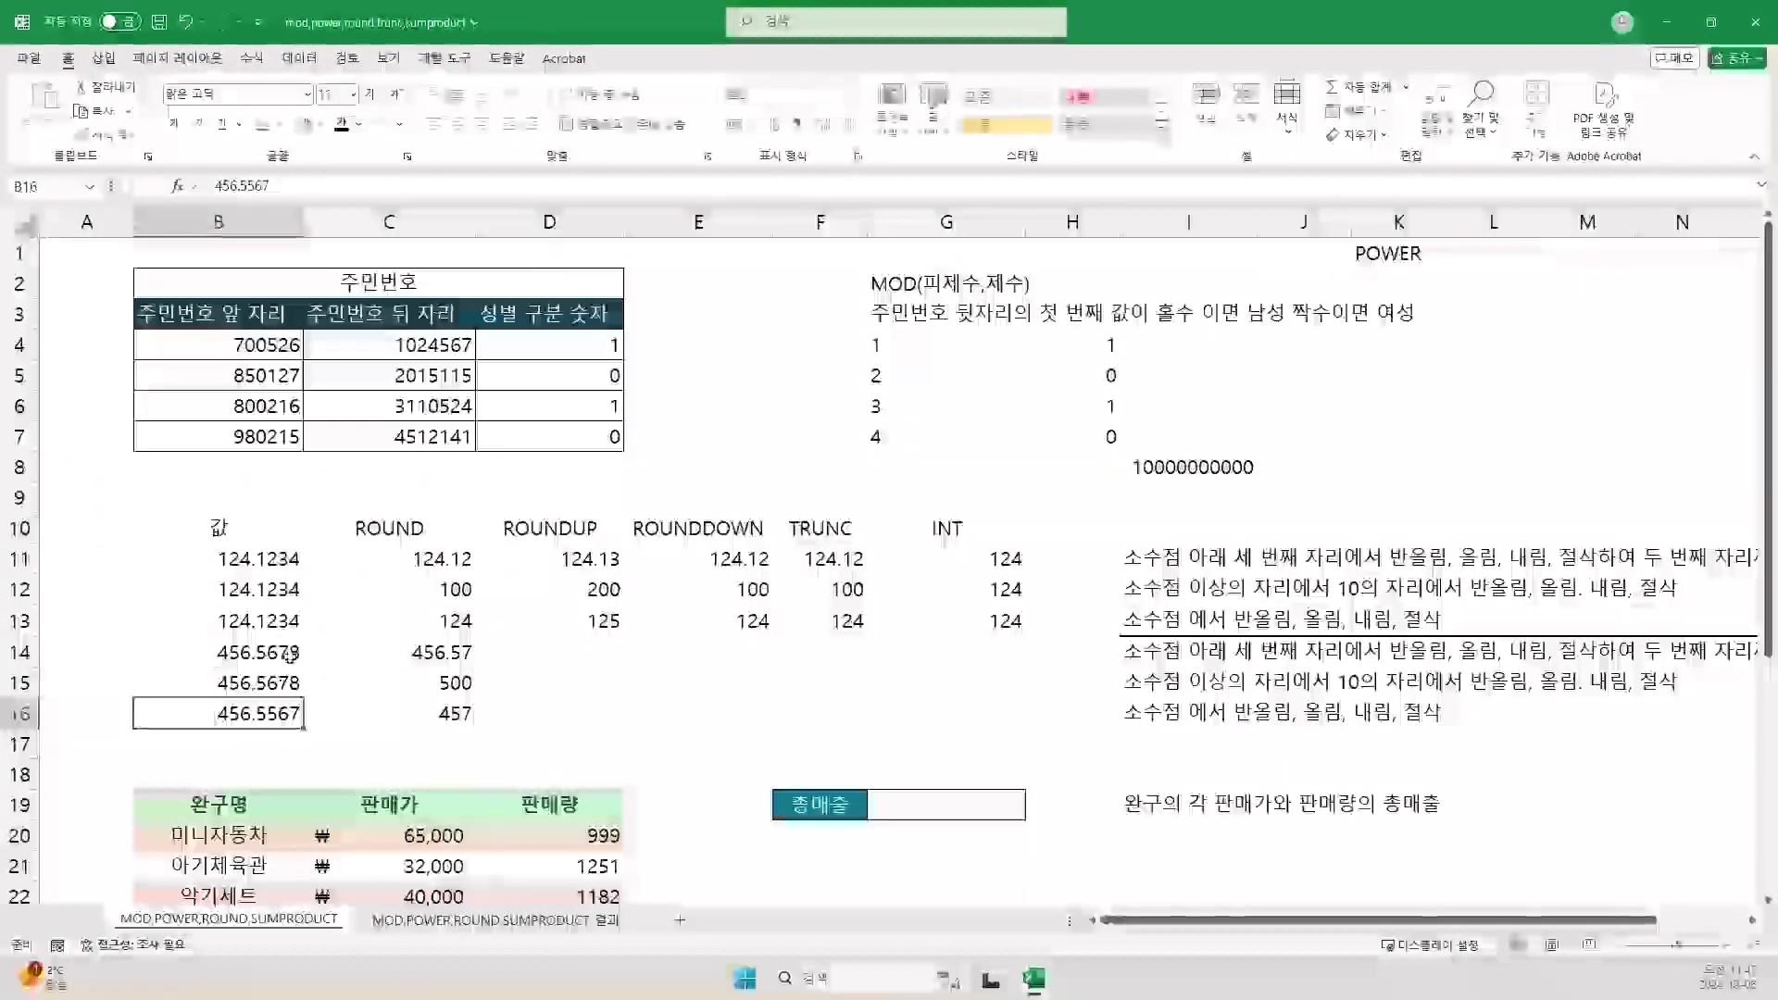
Step: Change the value in B16 to 456.5678
double_click(289, 711)
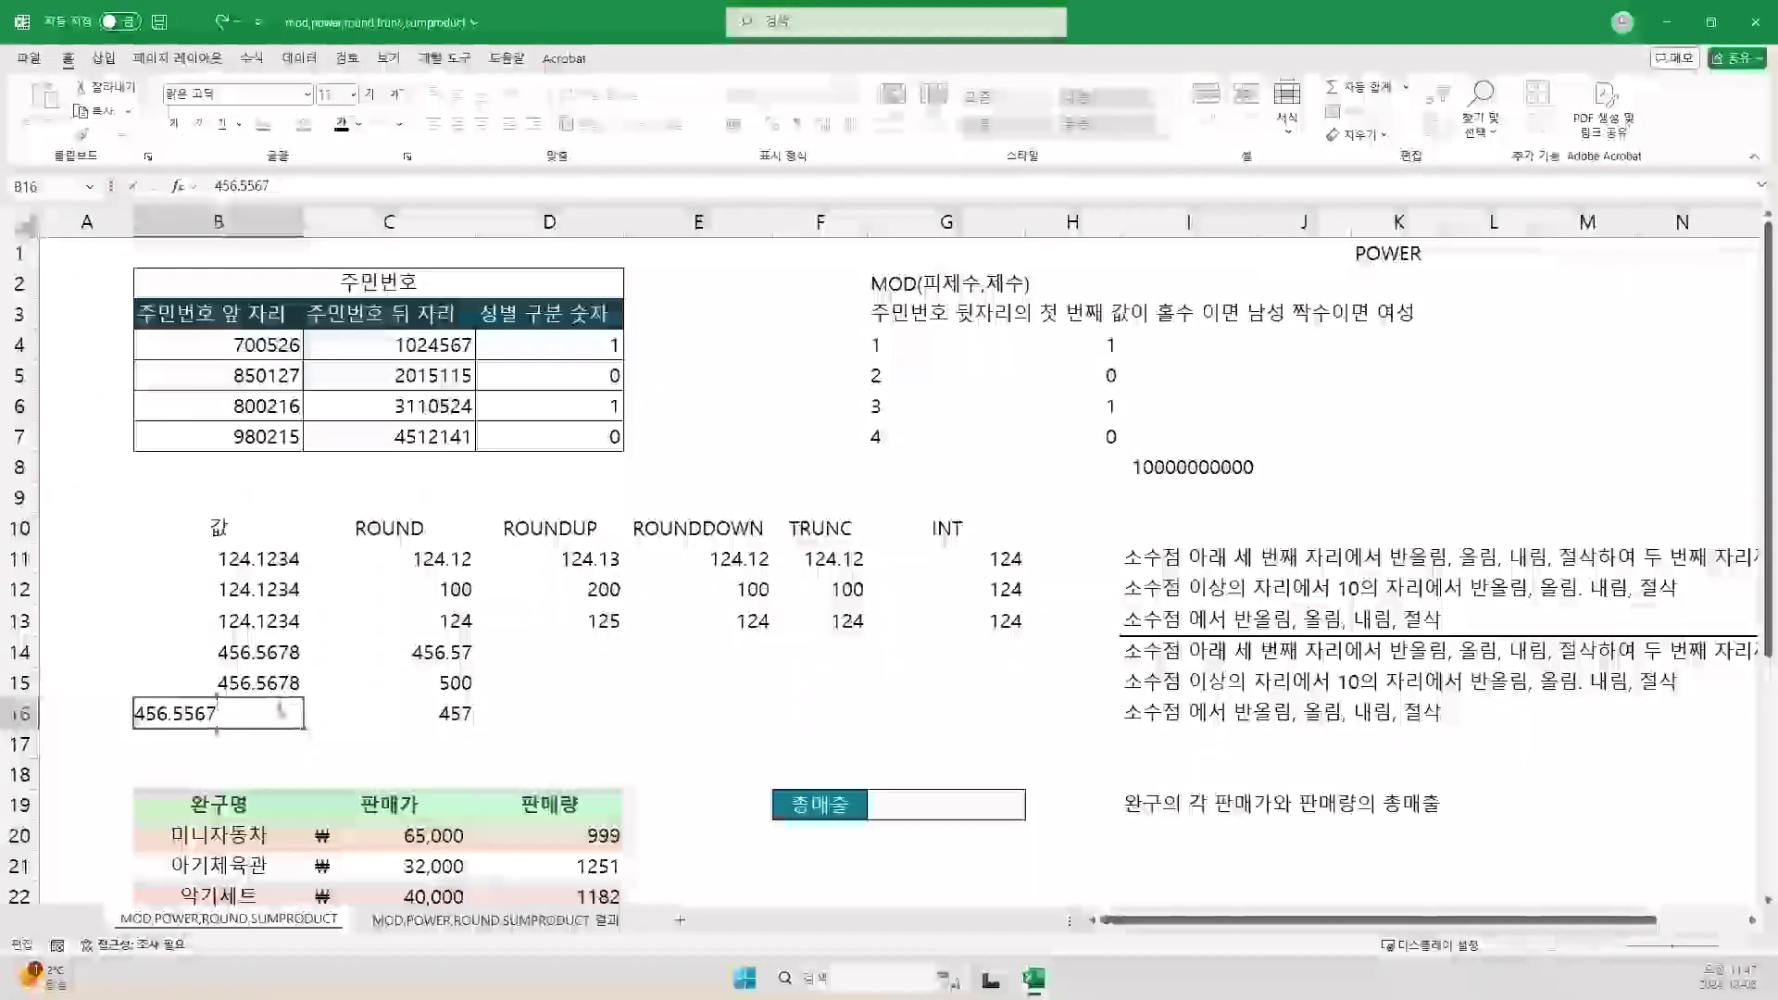
key("BackSpace")
key("BackSpace")
key("BackSpace")
type("678")
key("Return")
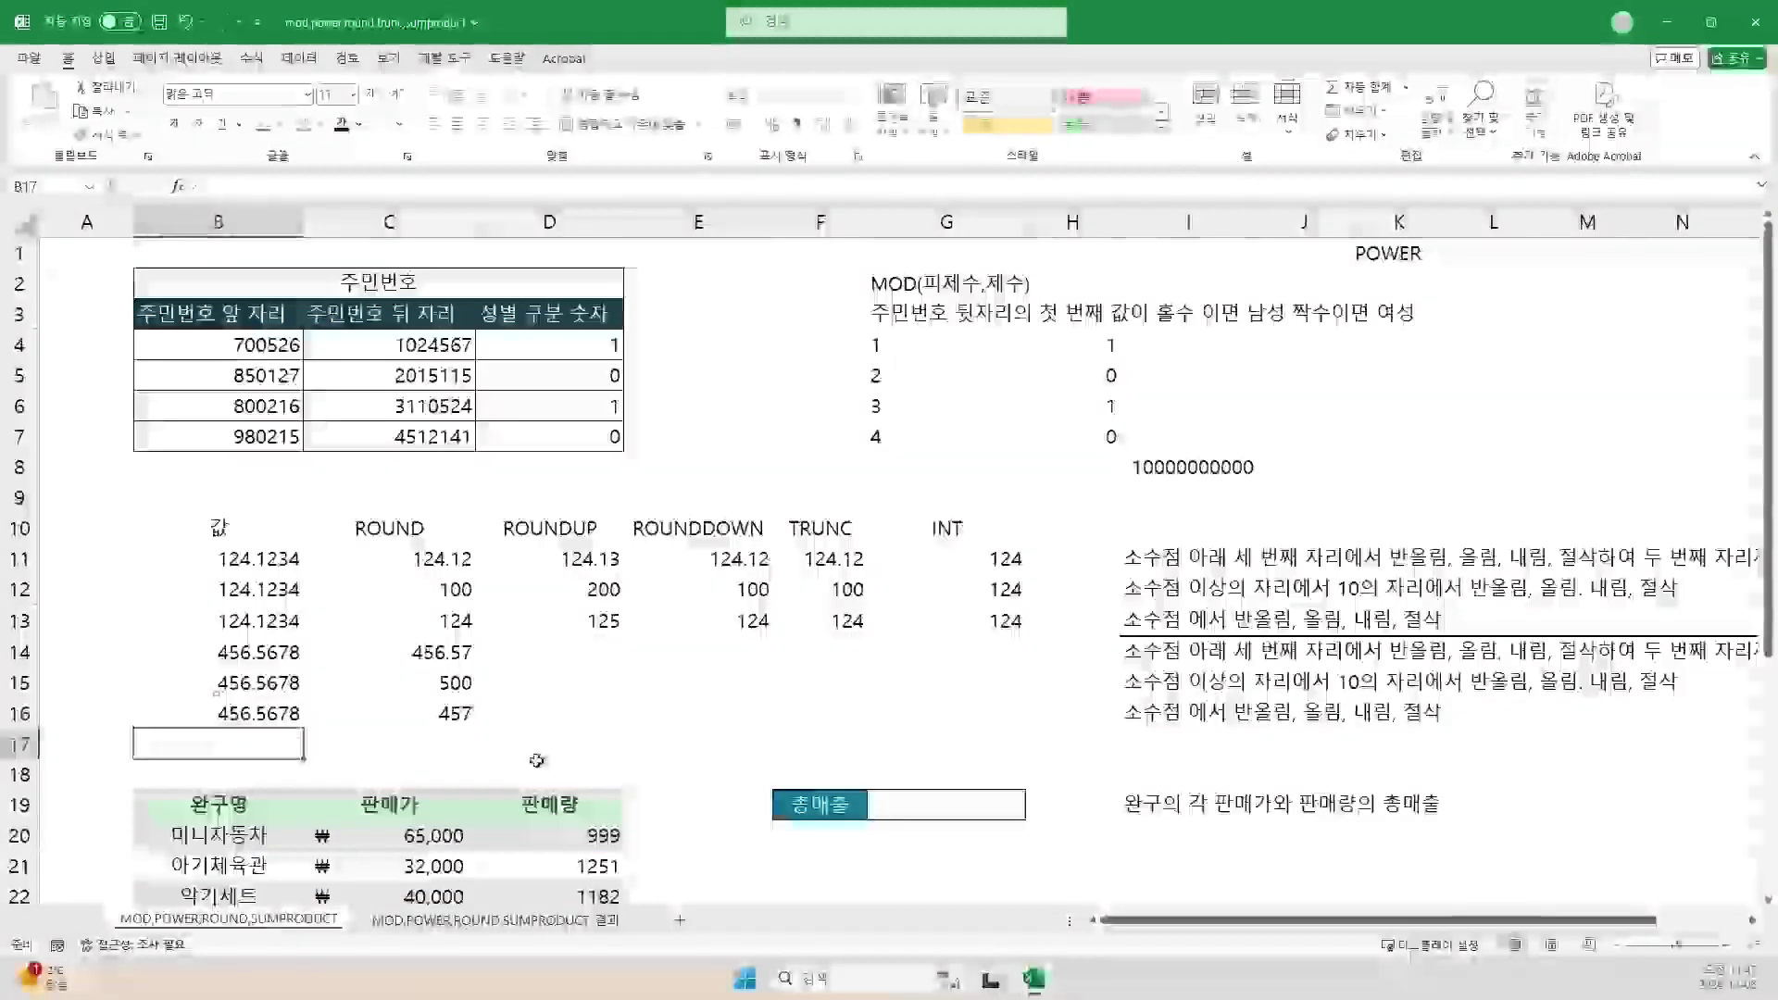
Step: Compare the empty ROUNDUP cells D14:D16 with the completed table on the results worksheet, ending on the practice worksheet
left_click_drag(556, 650, 565, 715)
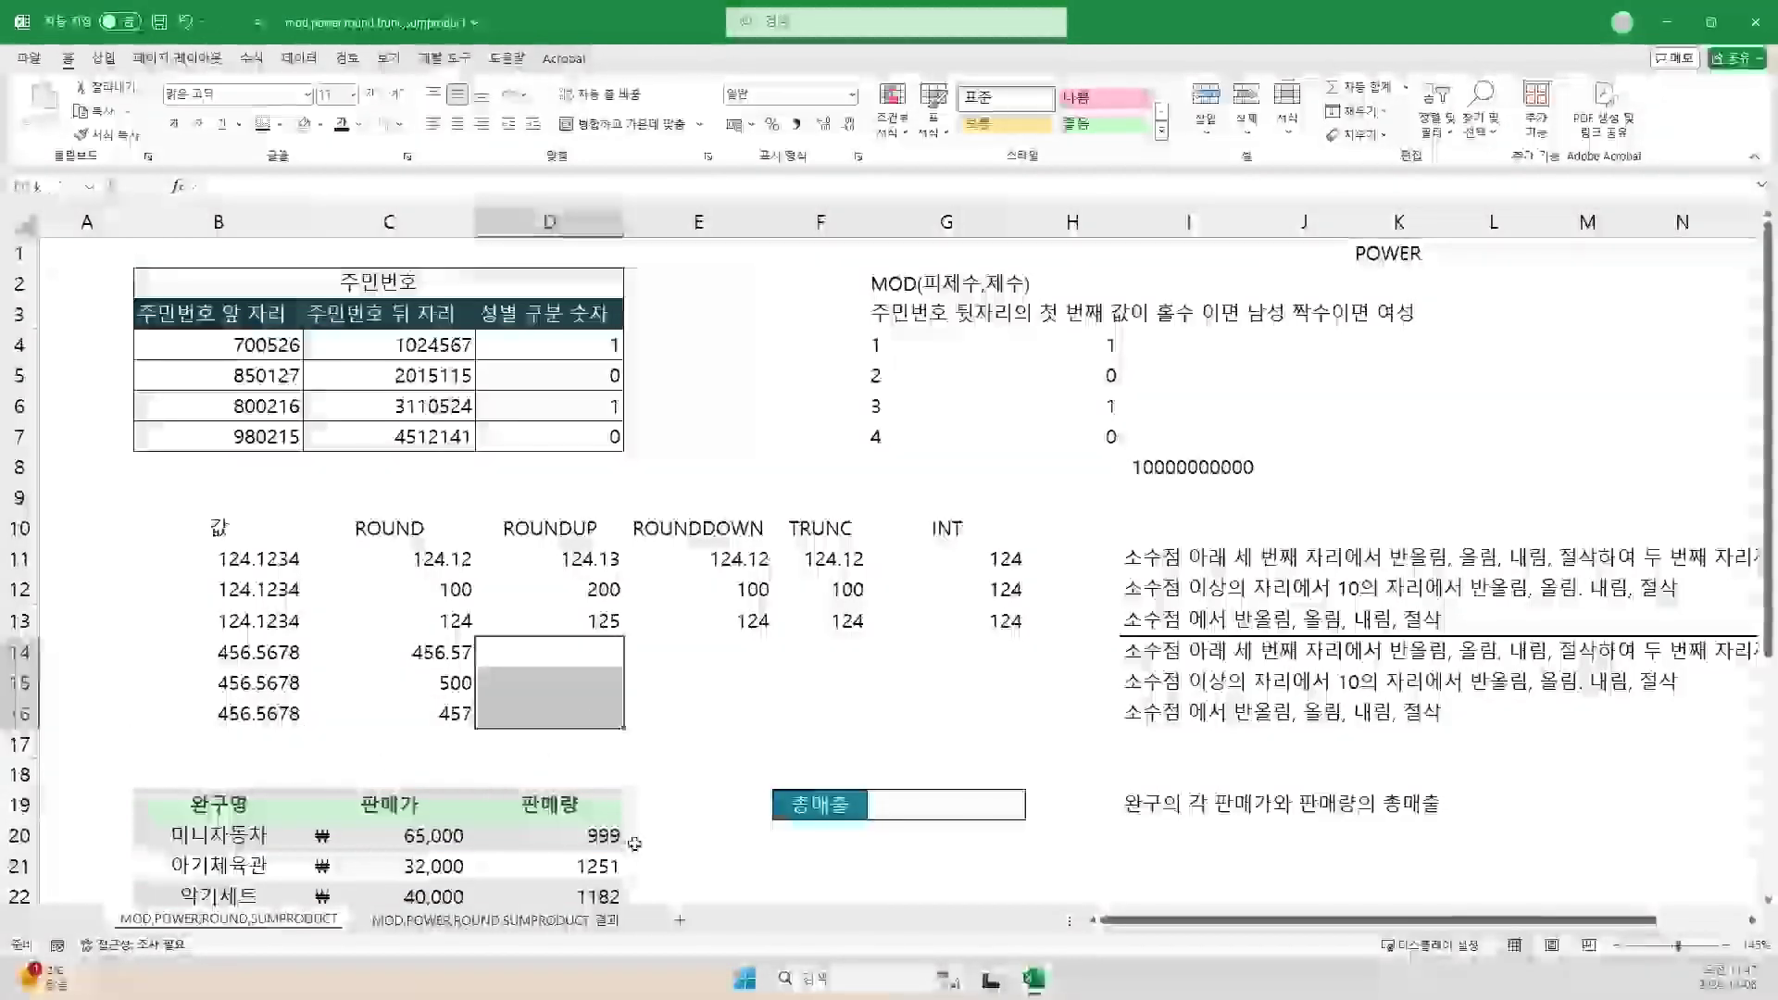
key("ctrl+Page_Down")
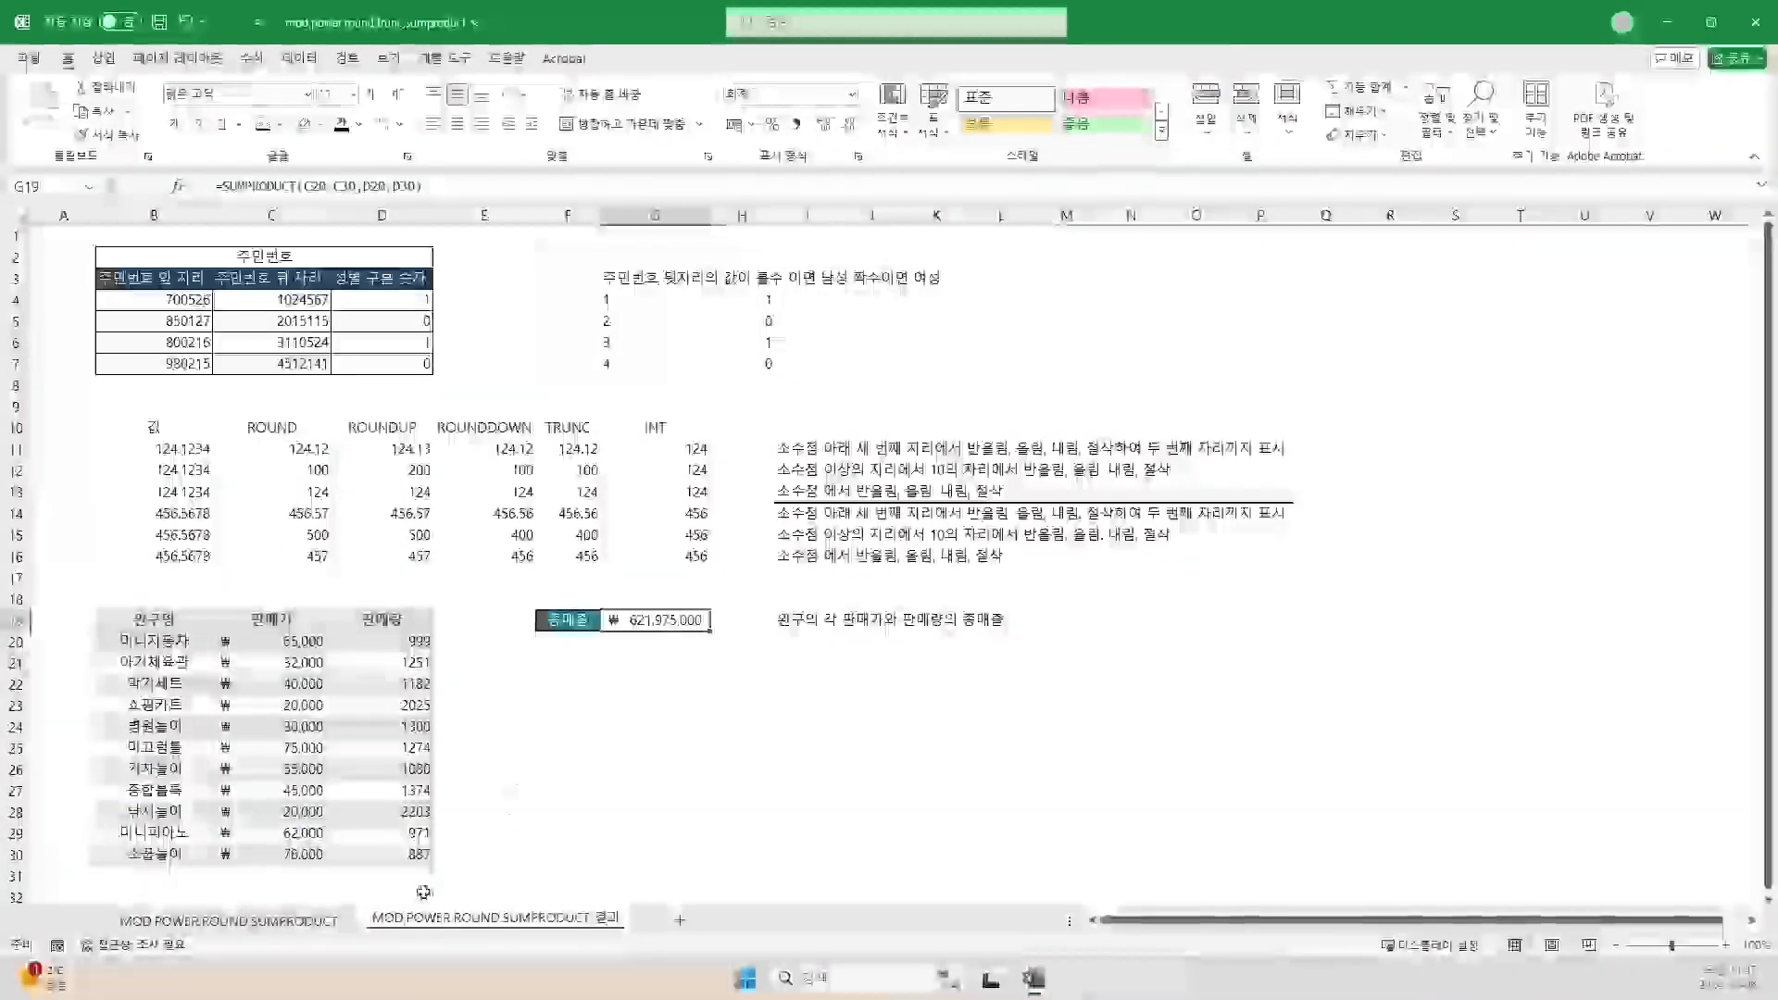
key("ctrl+Page_Up")
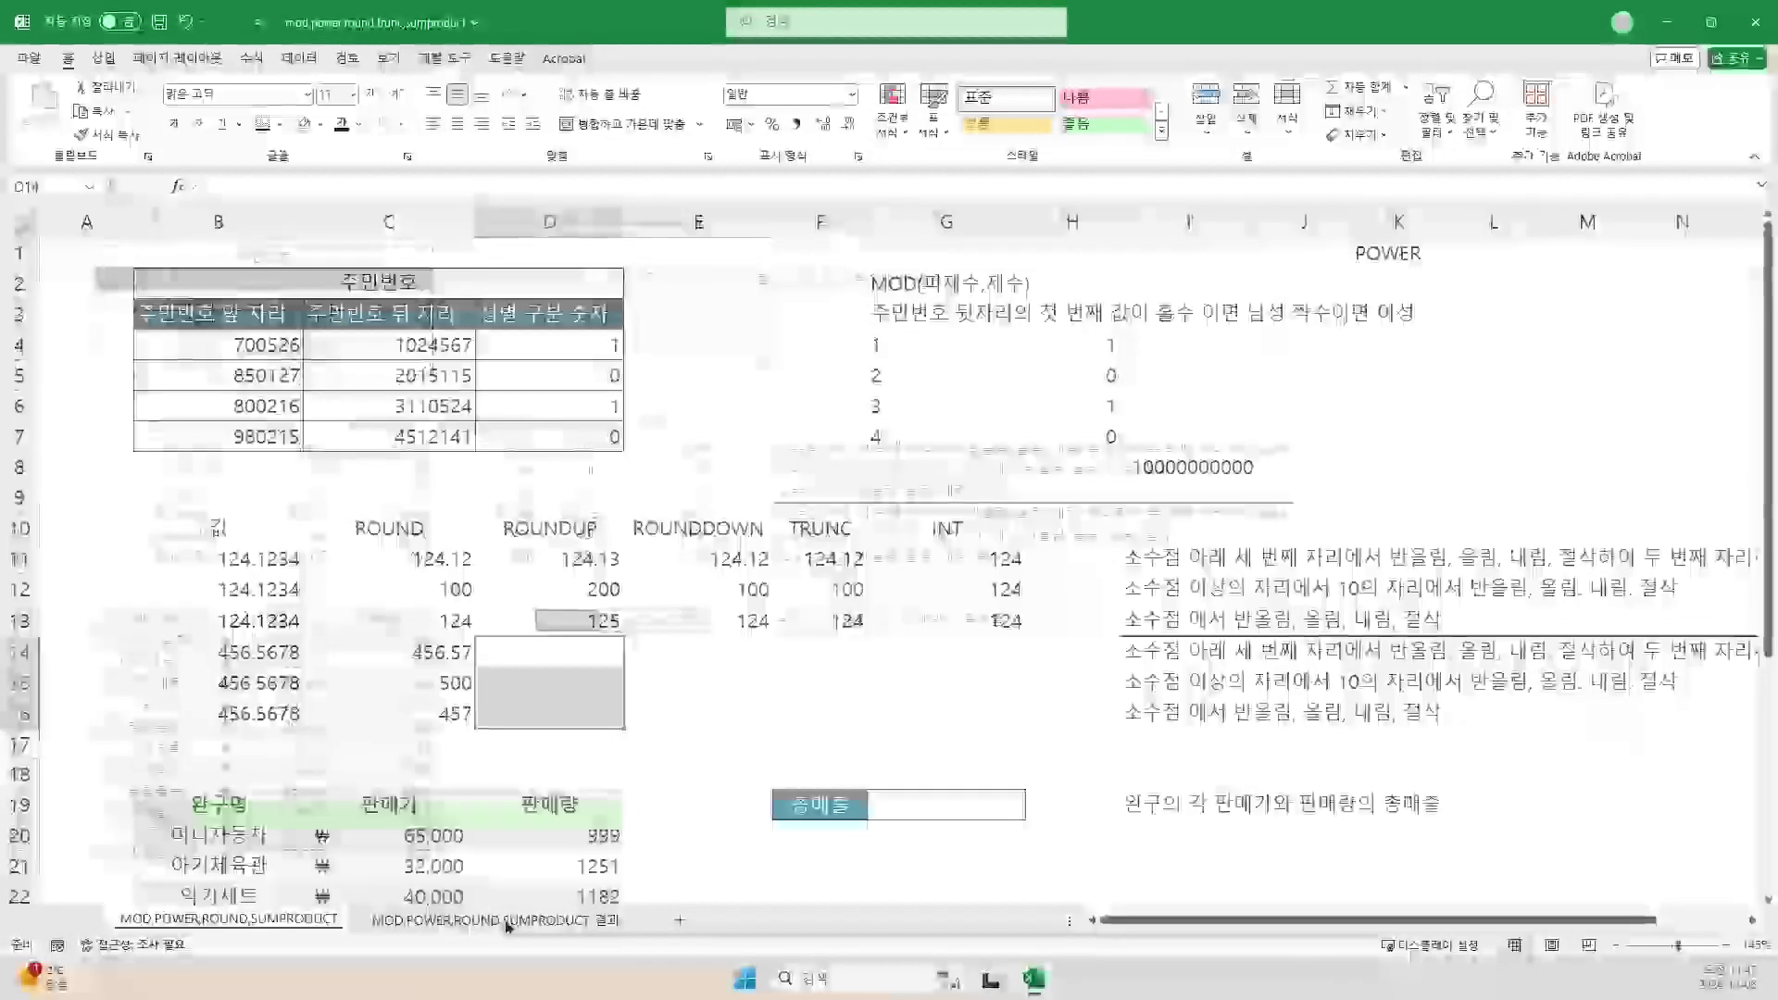
left_click(504, 921)
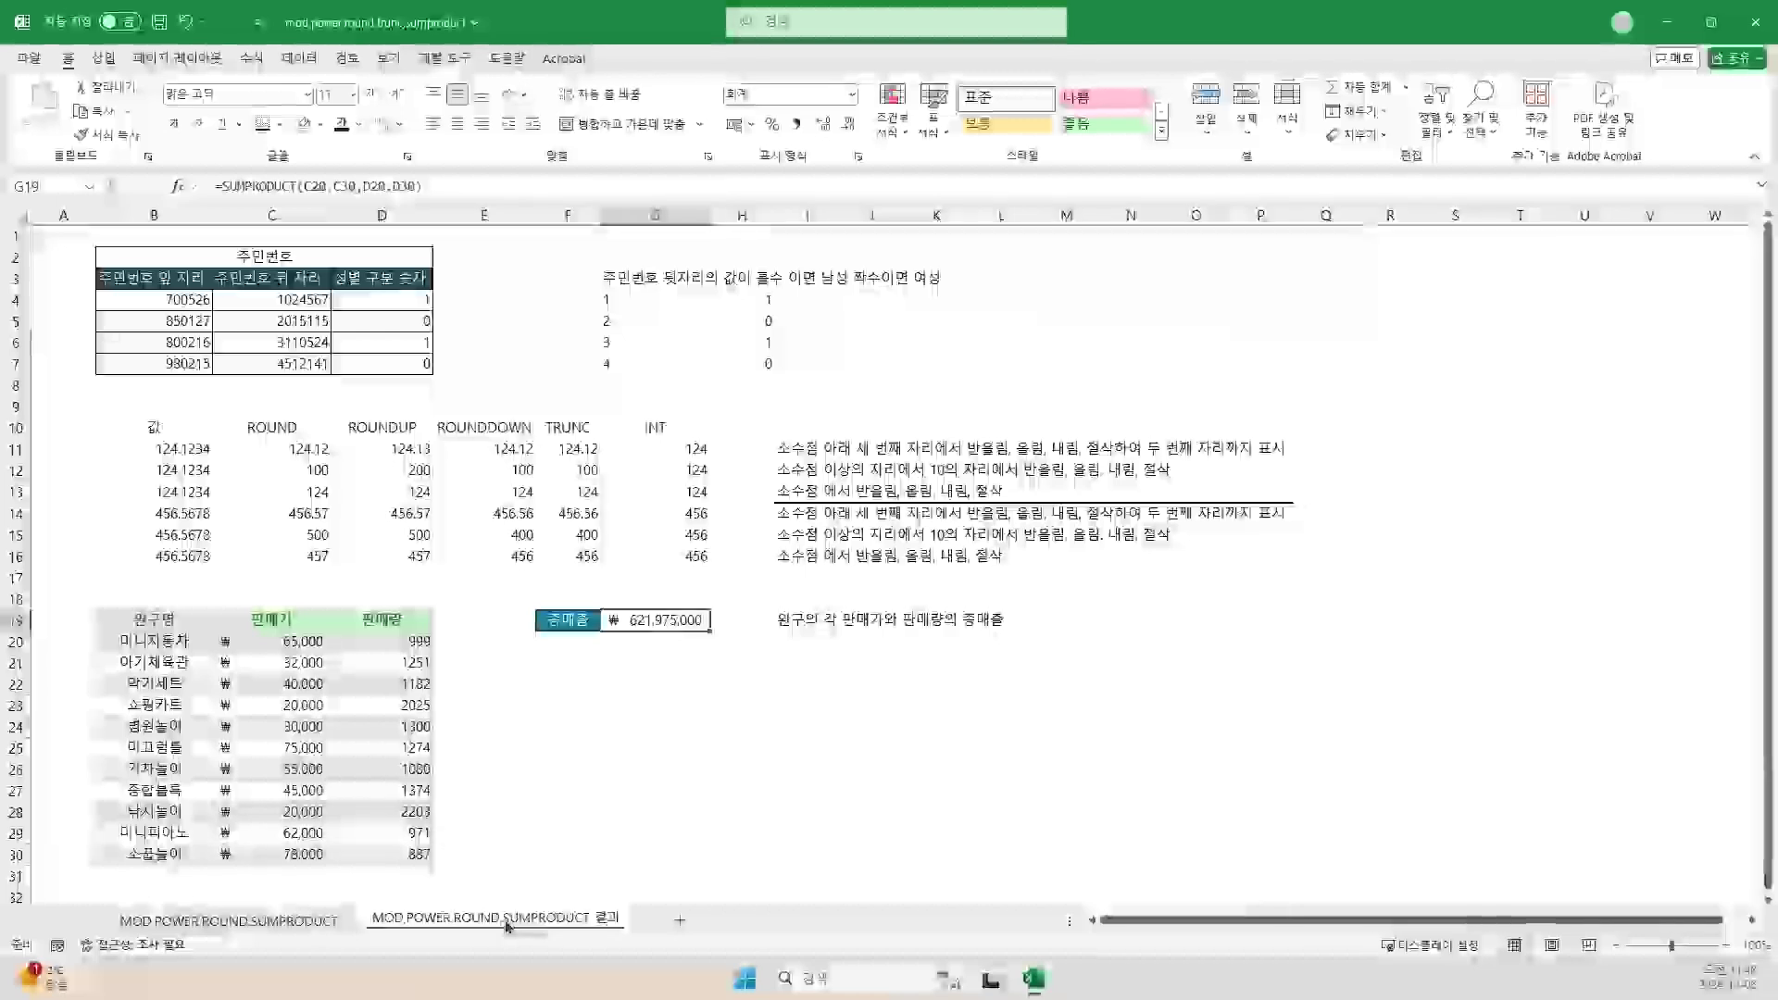
left_click(329, 919)
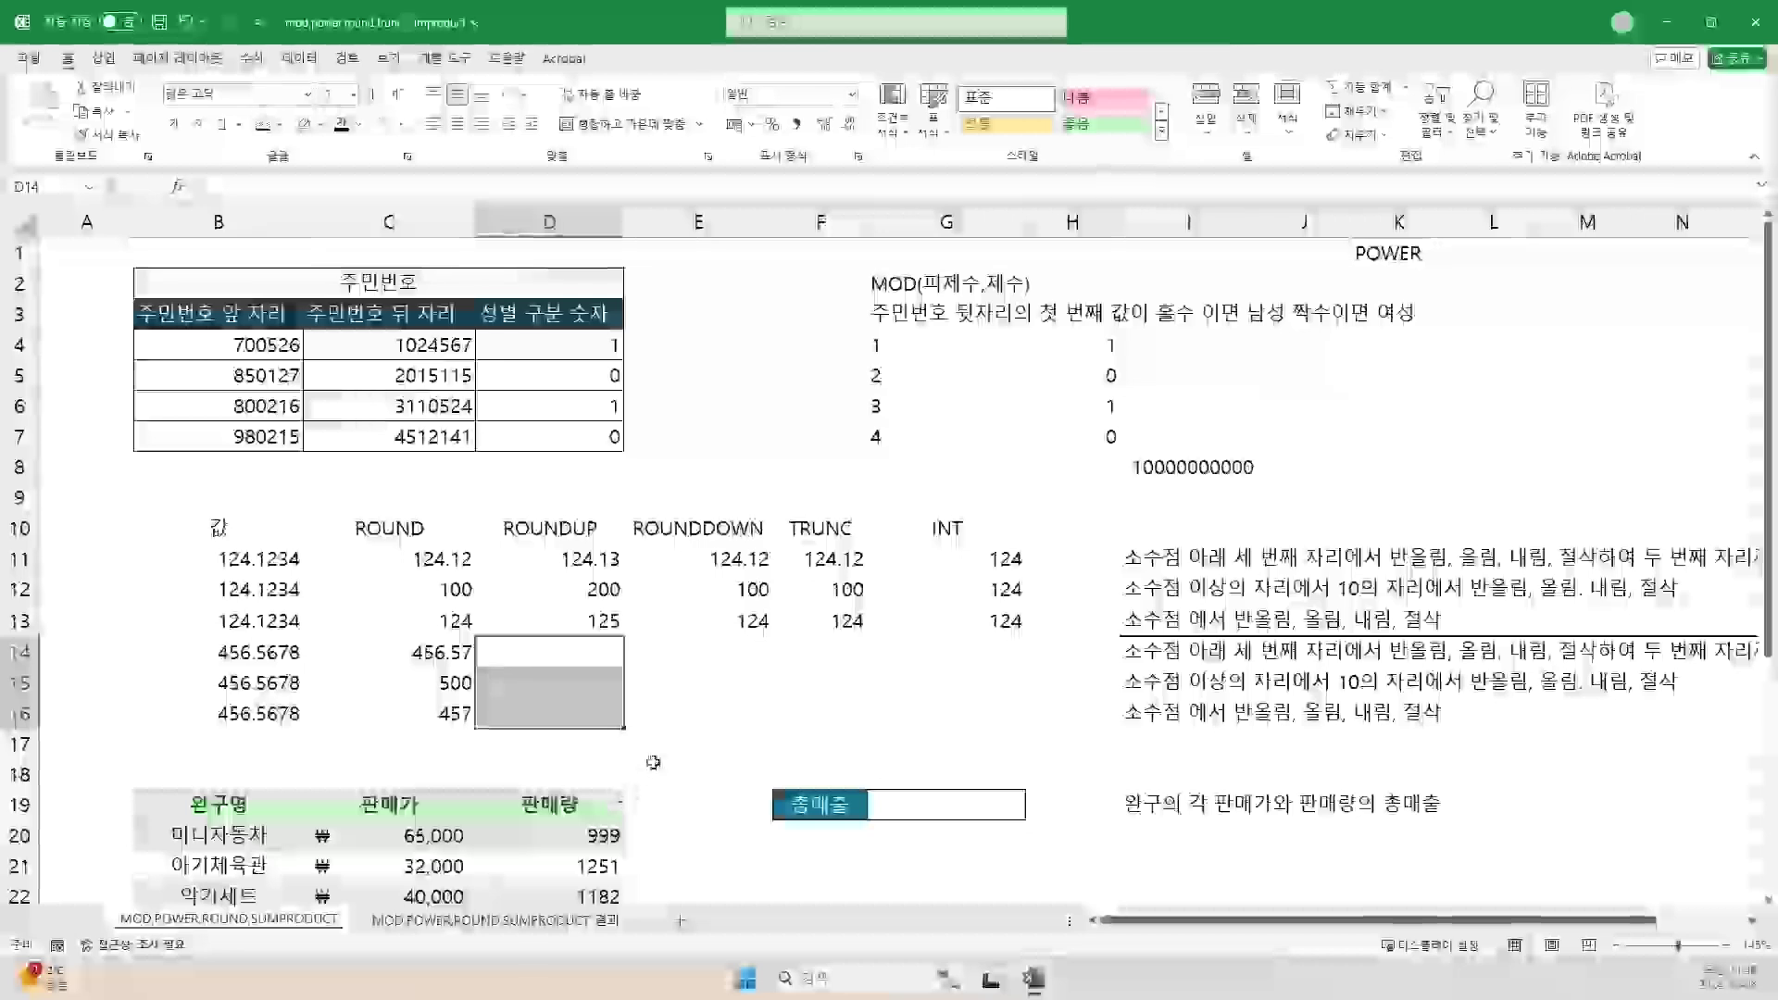
Step: Review the toy sales table's price and quantity entries and add the heading "매출" in E19 beside "판매량"
left_click(685, 713)
scroll(616, 711, "down", 3)
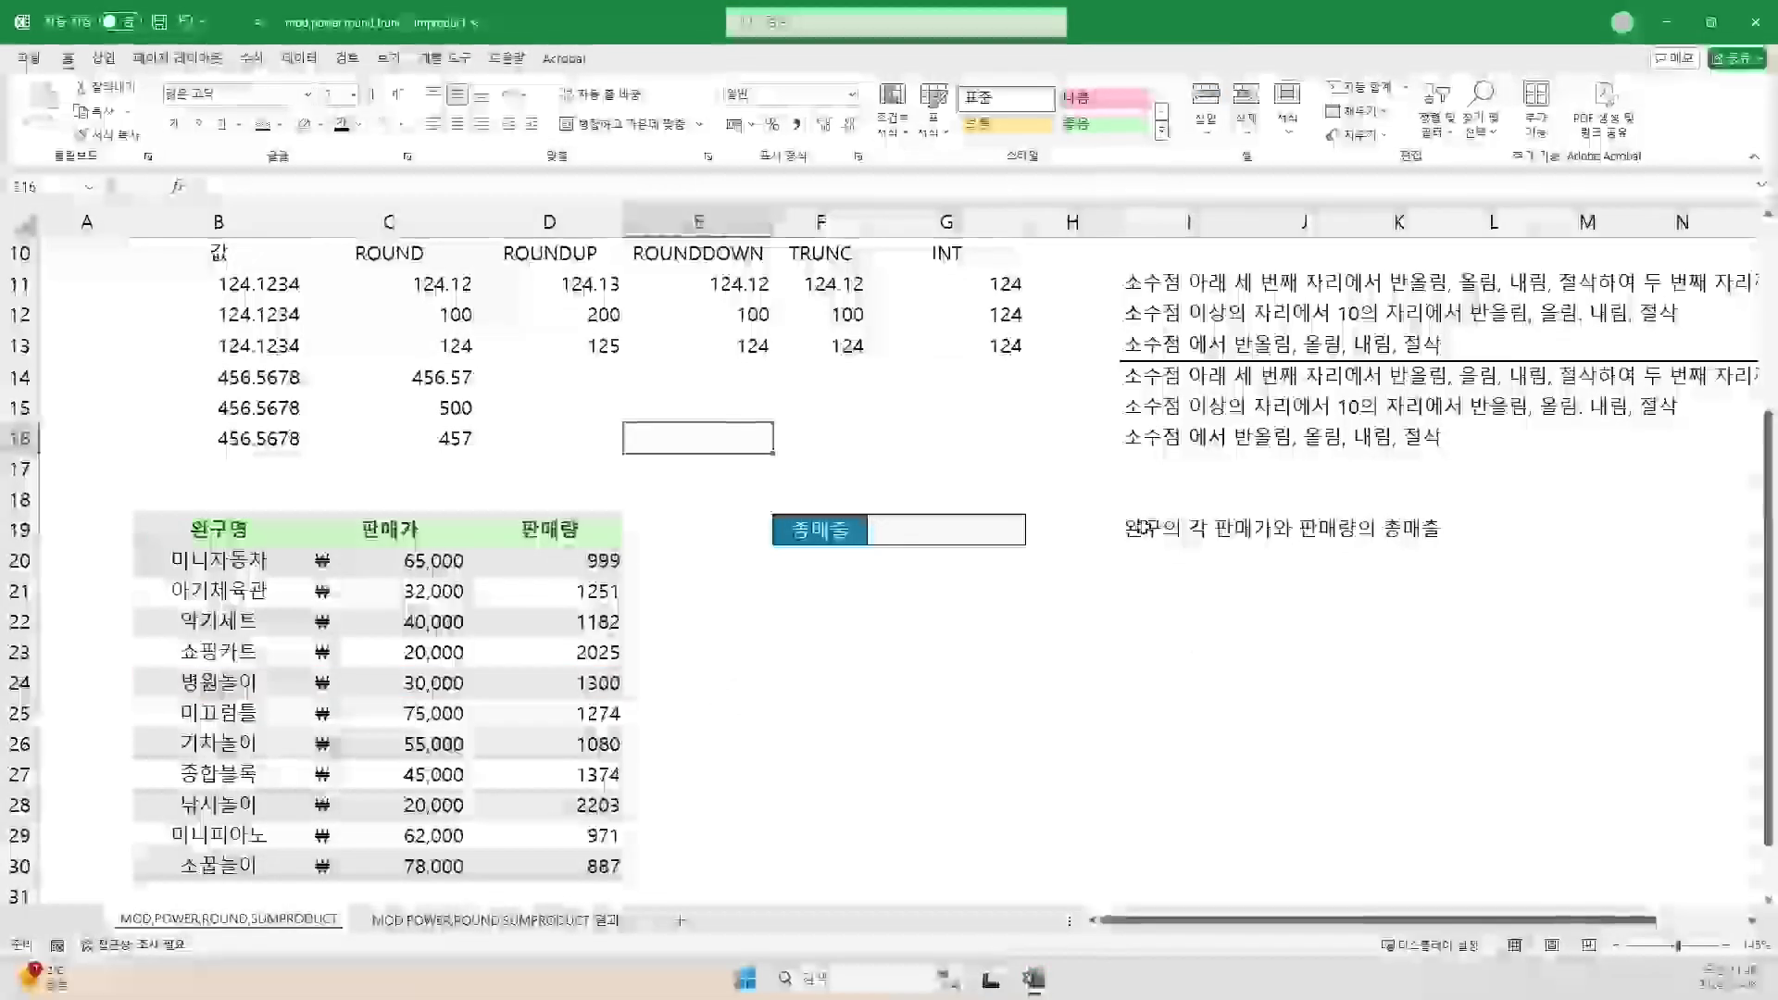
left_click(1142, 528)
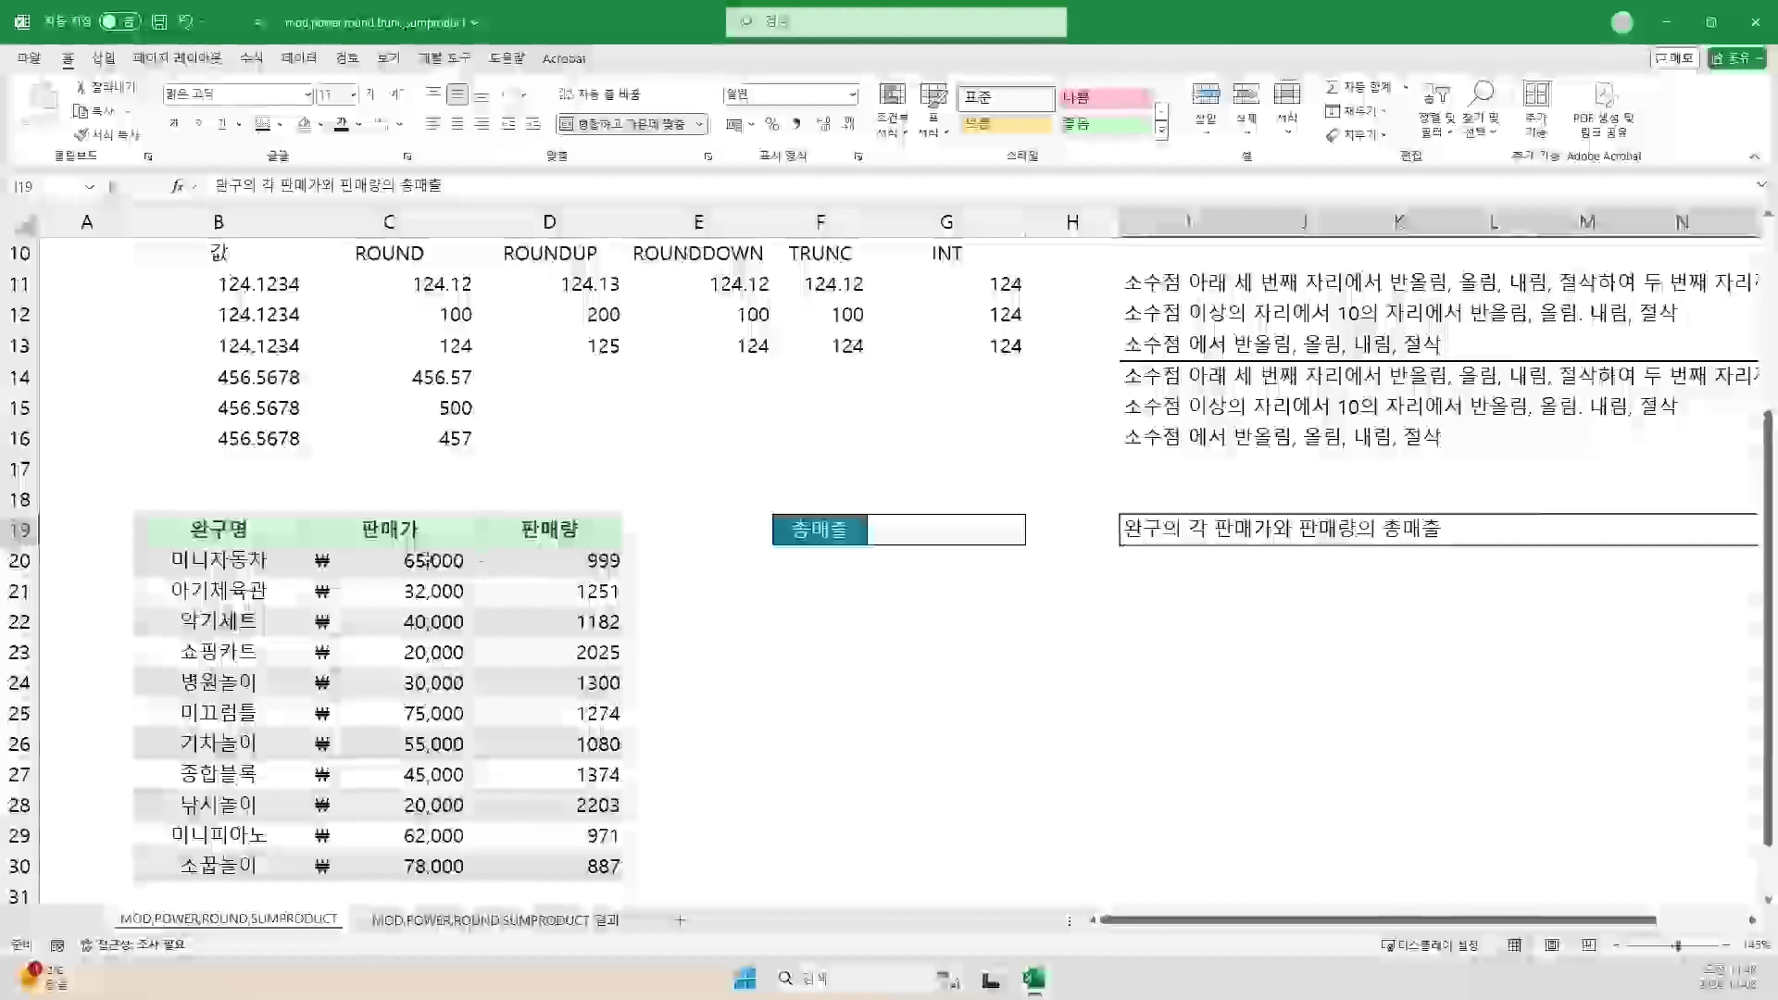
left_click(575, 560)
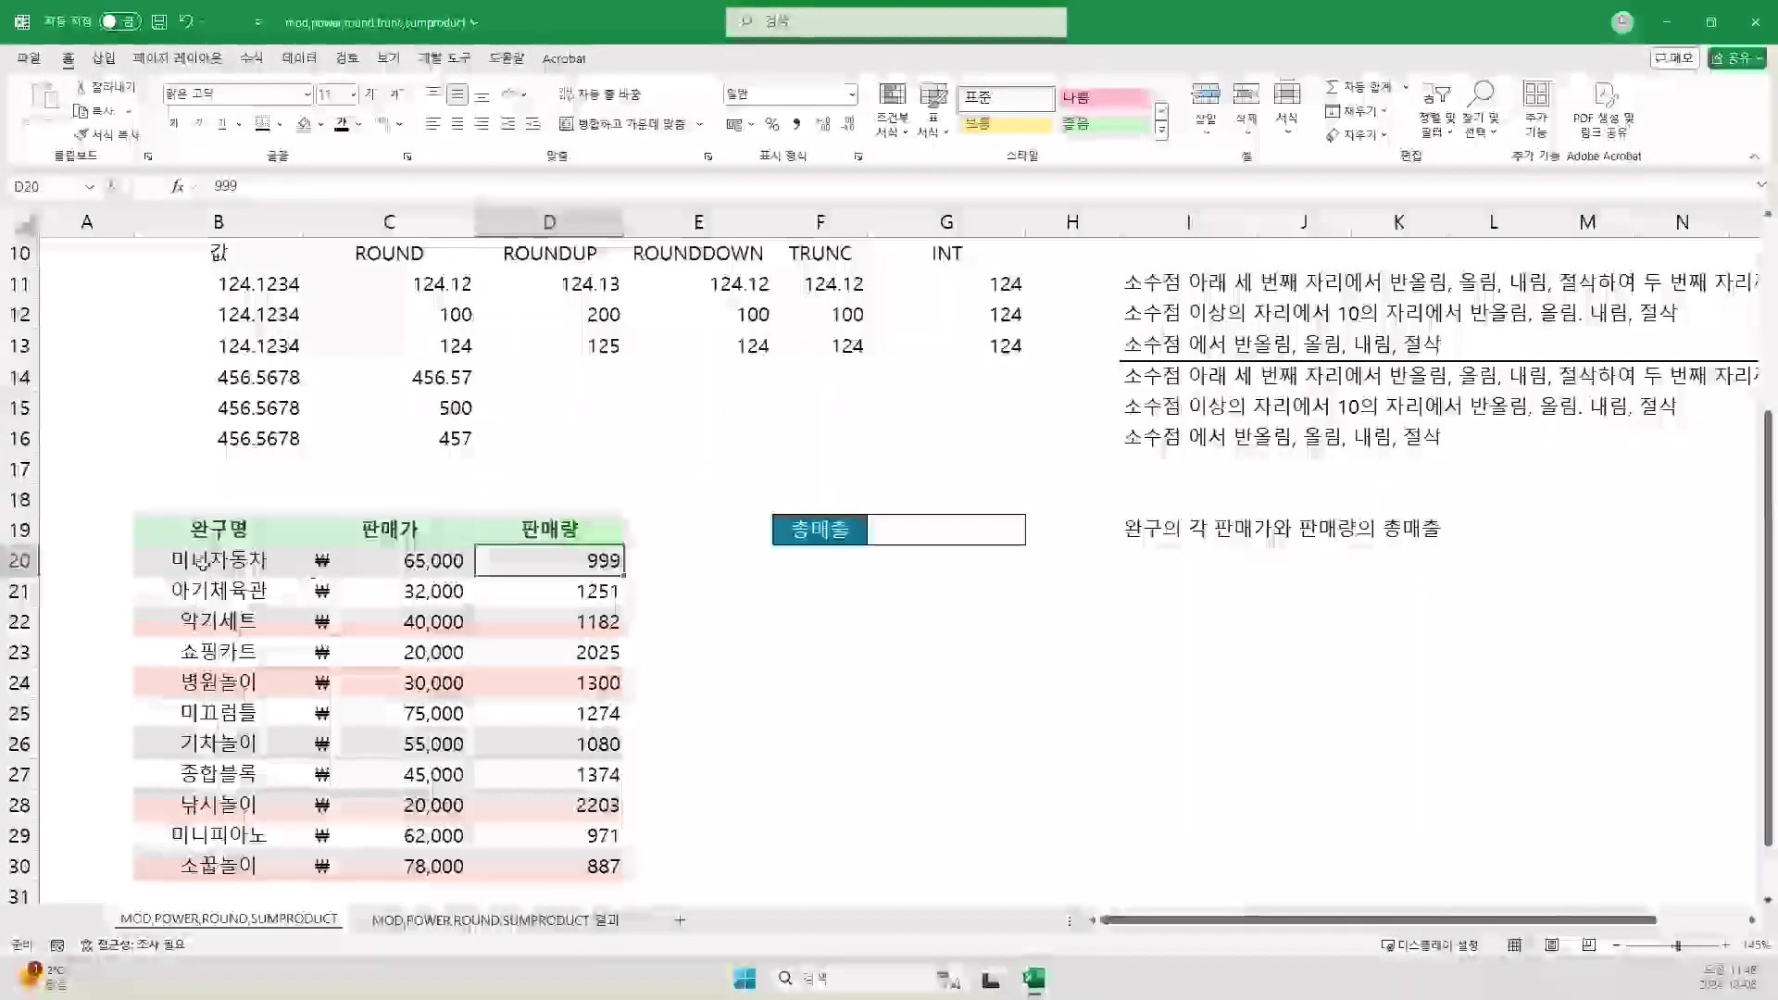
left_click(353, 559)
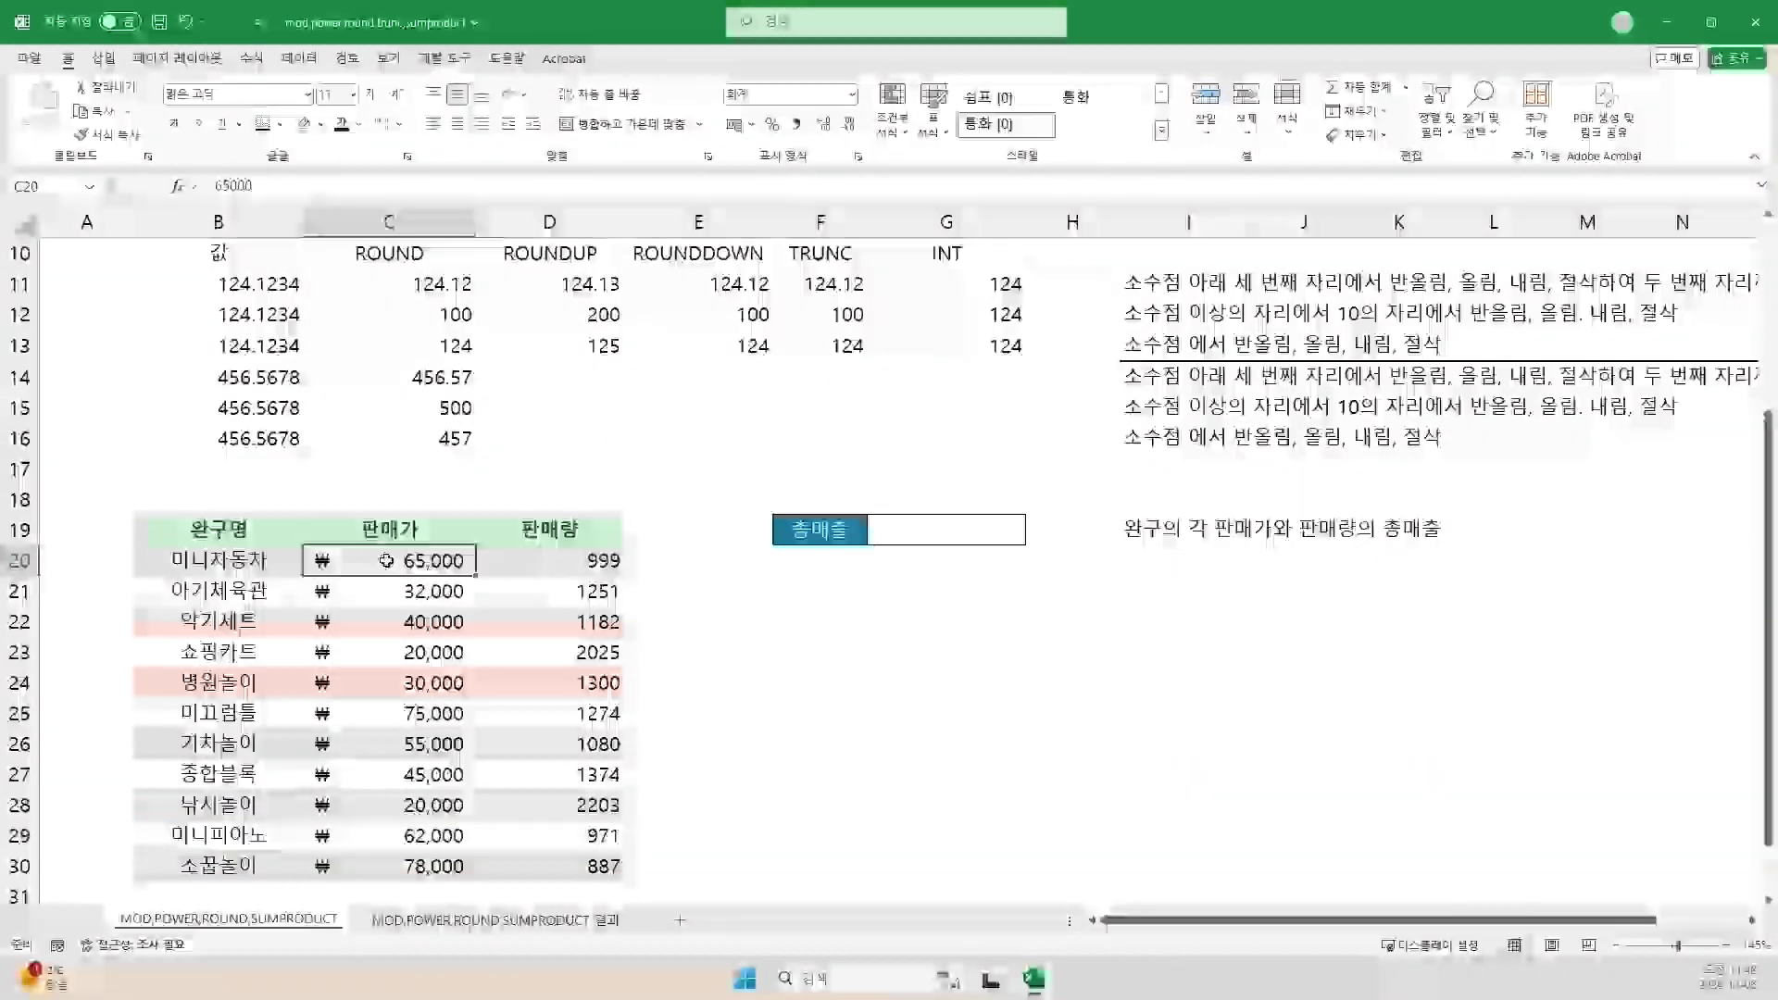
left_click(530, 559)
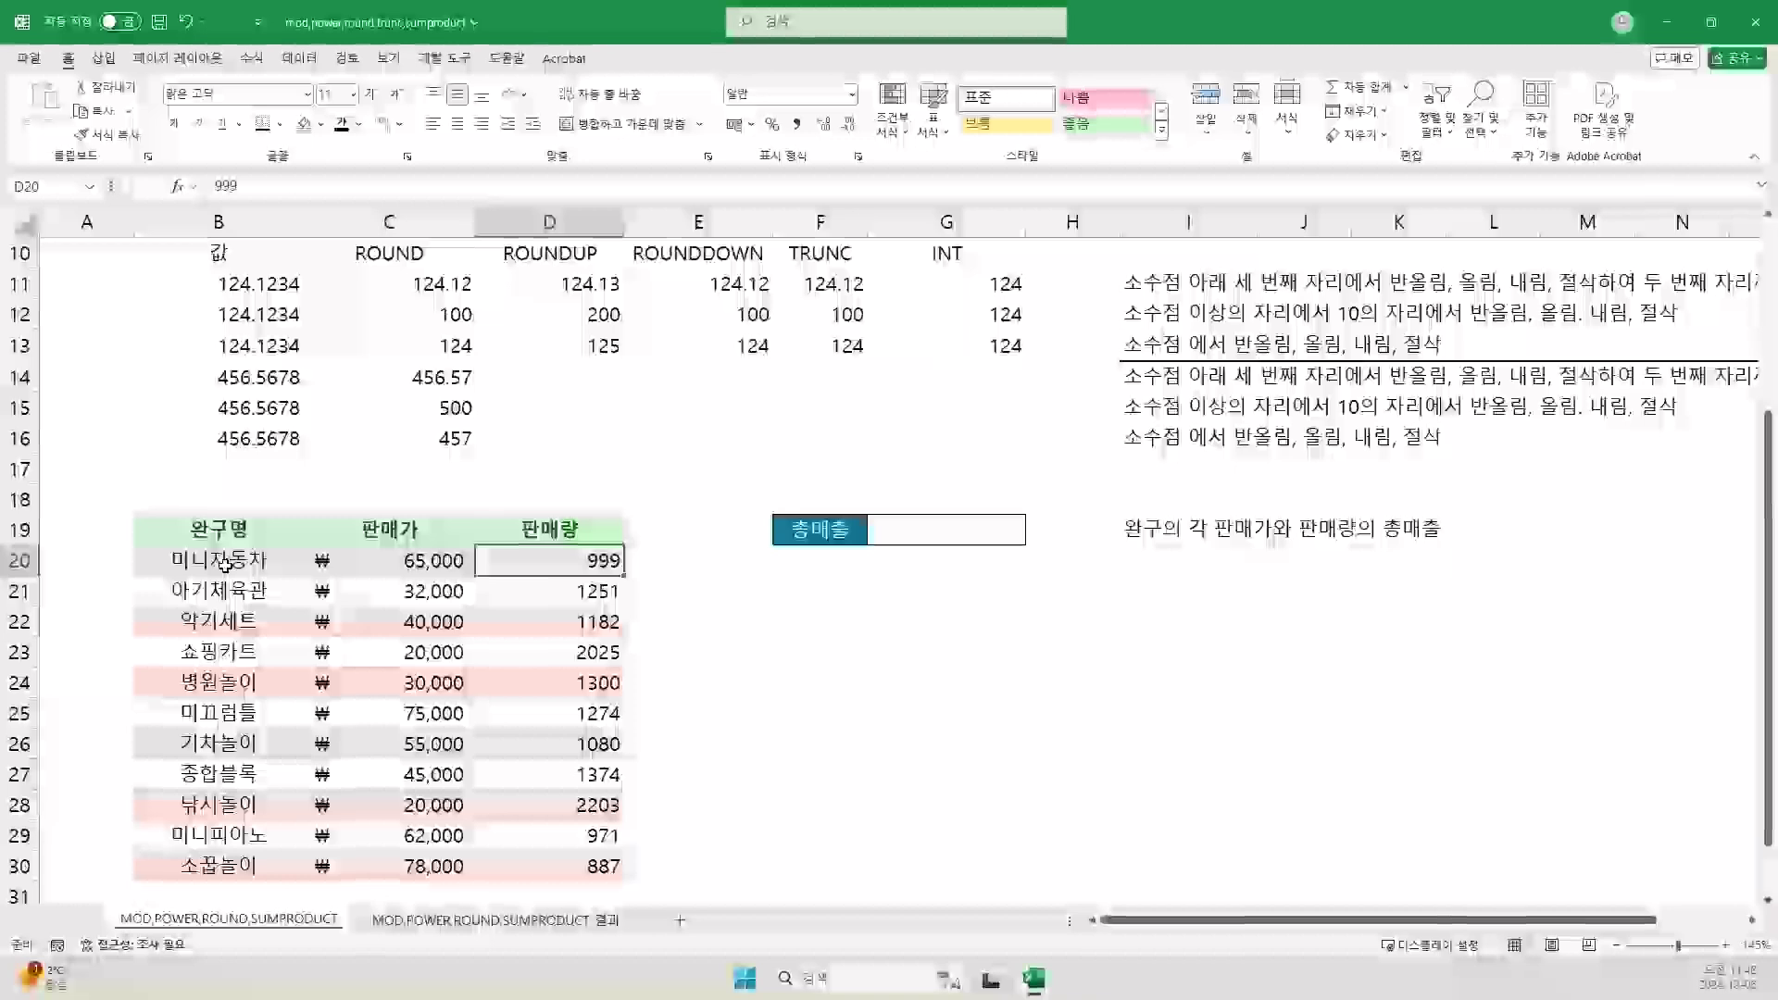
left_click(689, 536)
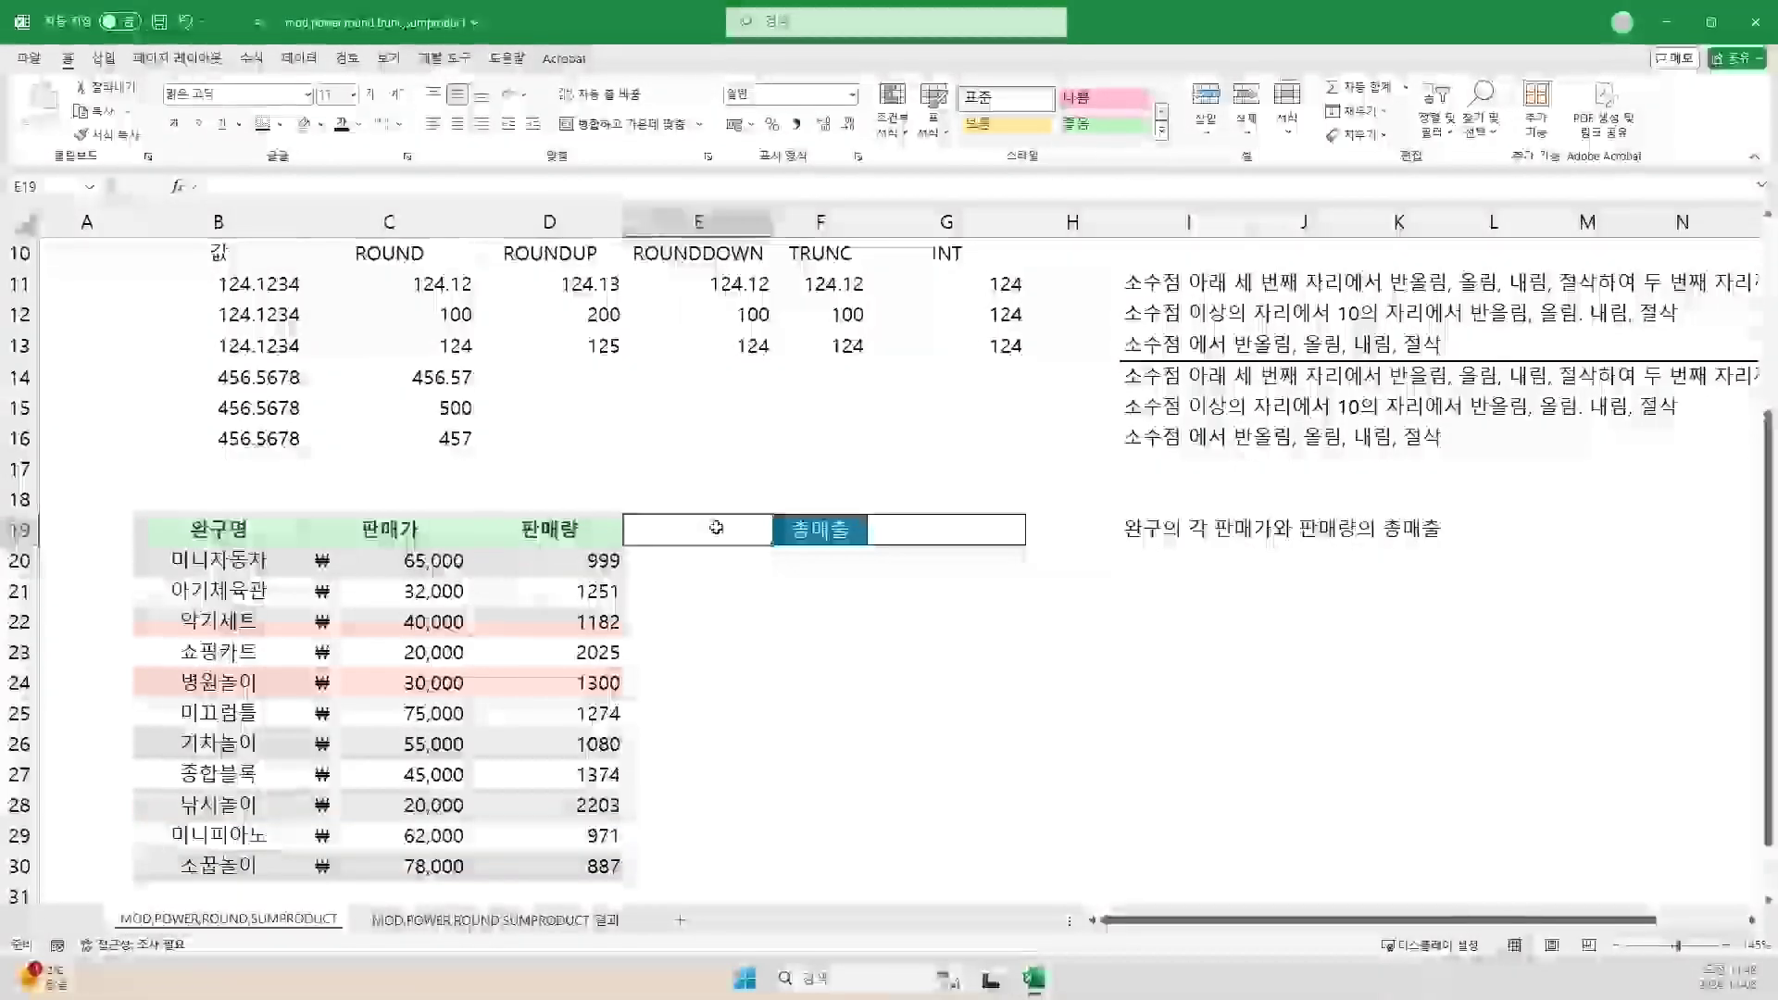
type("매출")
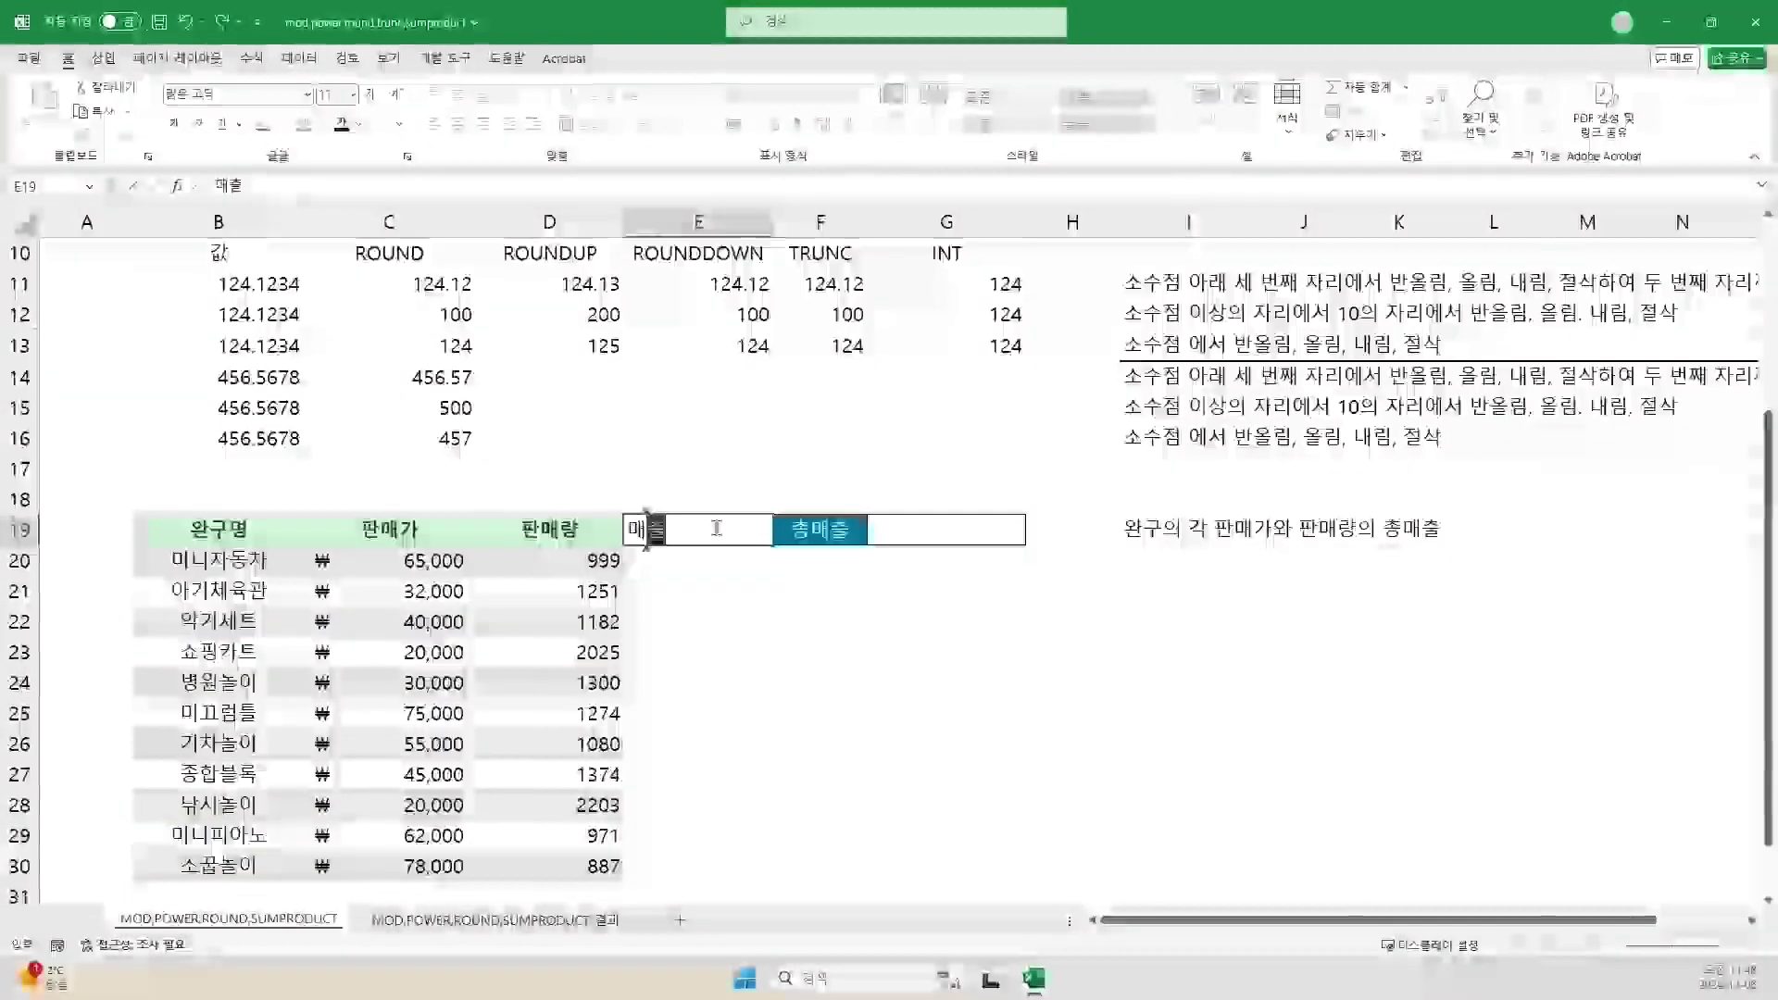
key("Return")
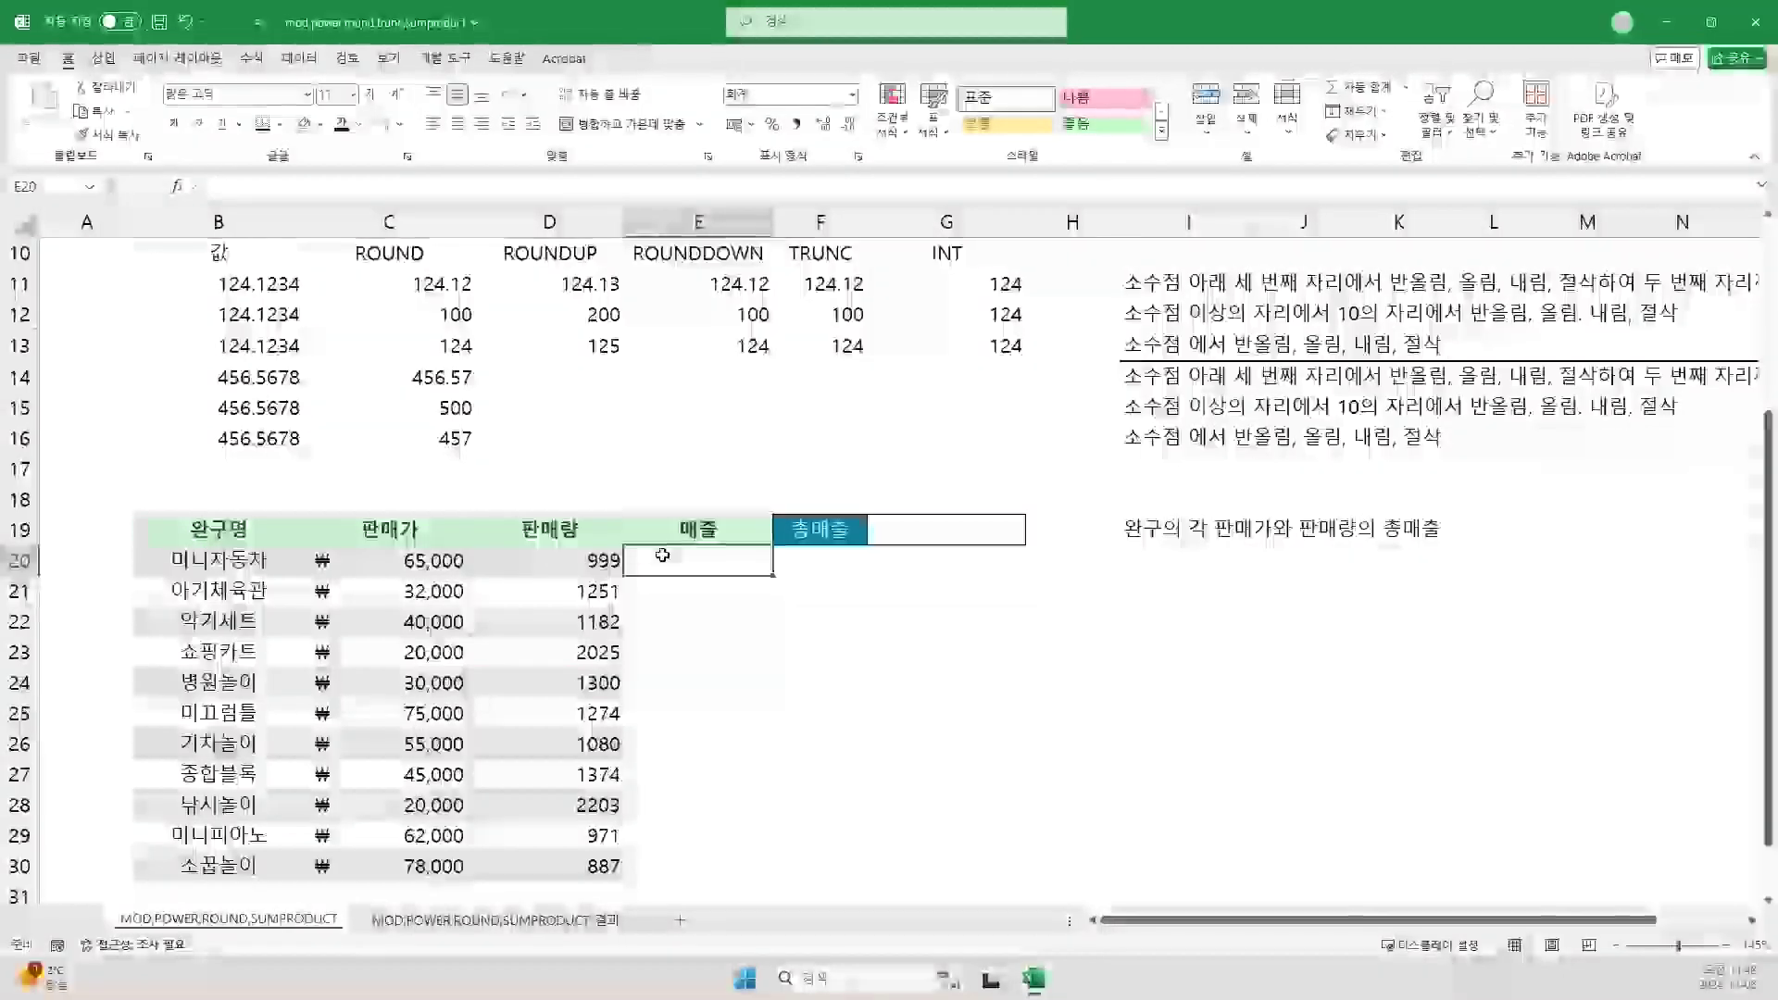
Step: Enter a PRODUCT formula in E20 that multiplies the price in C20 by the quantity in D20
type("=")
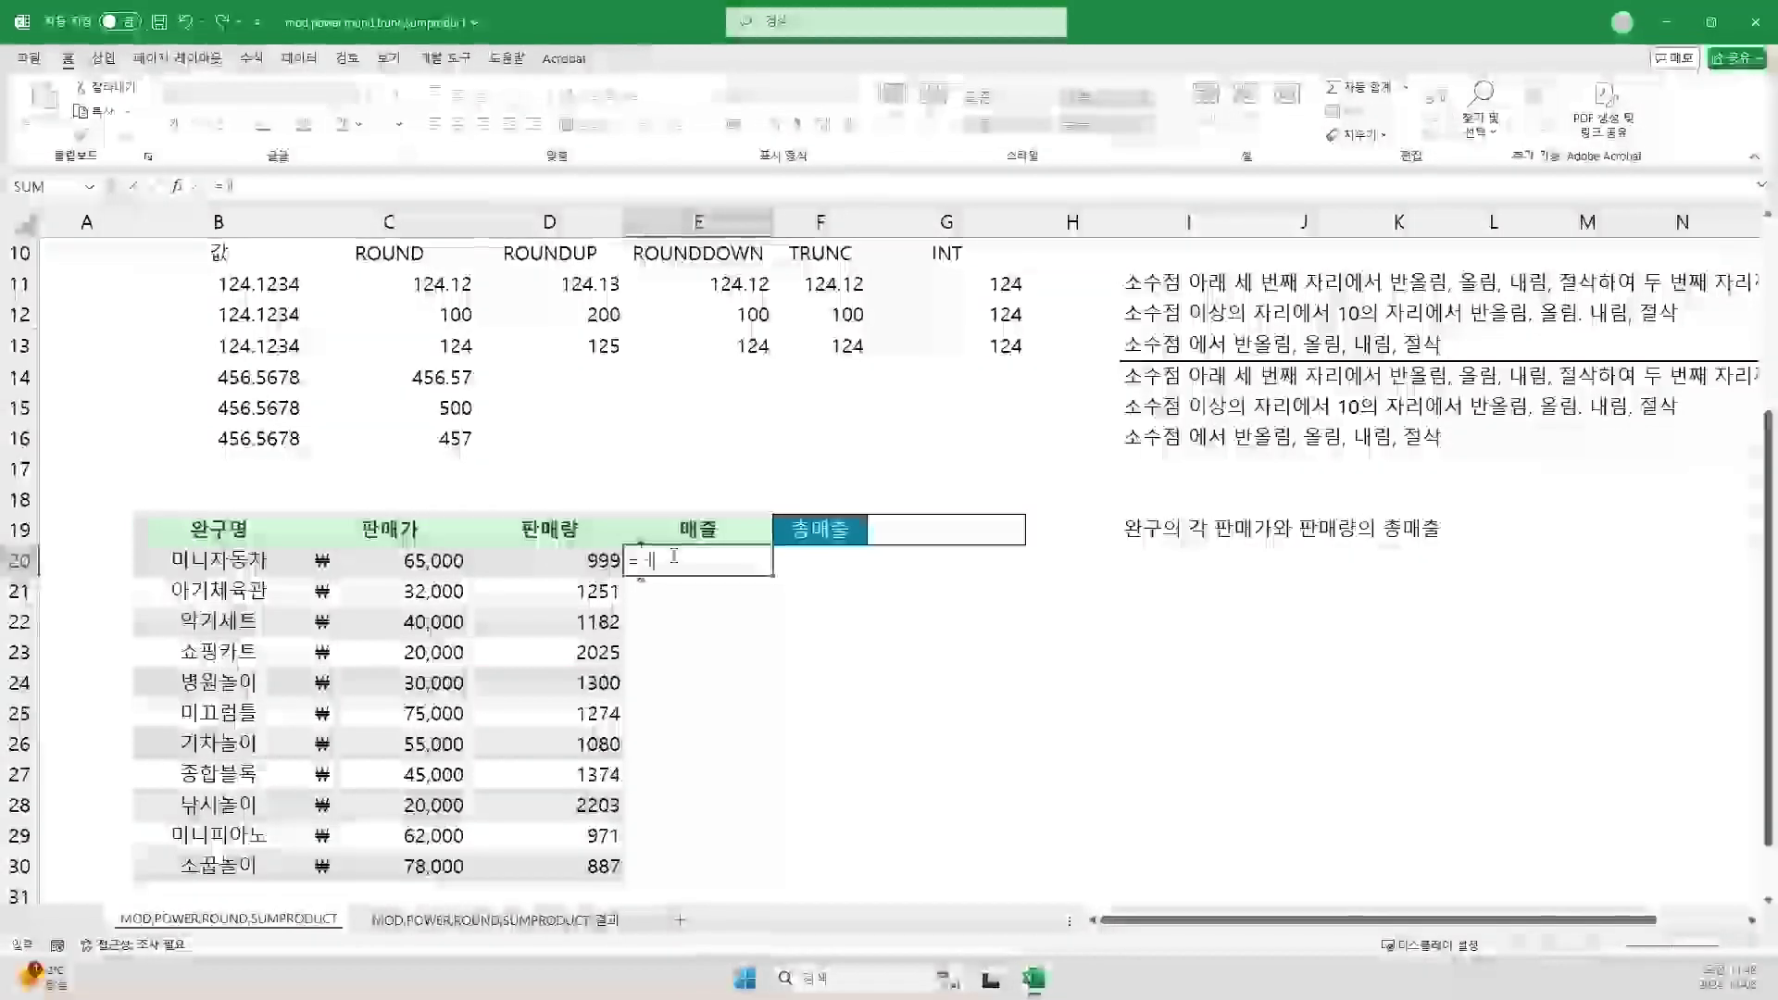
type("PRO")
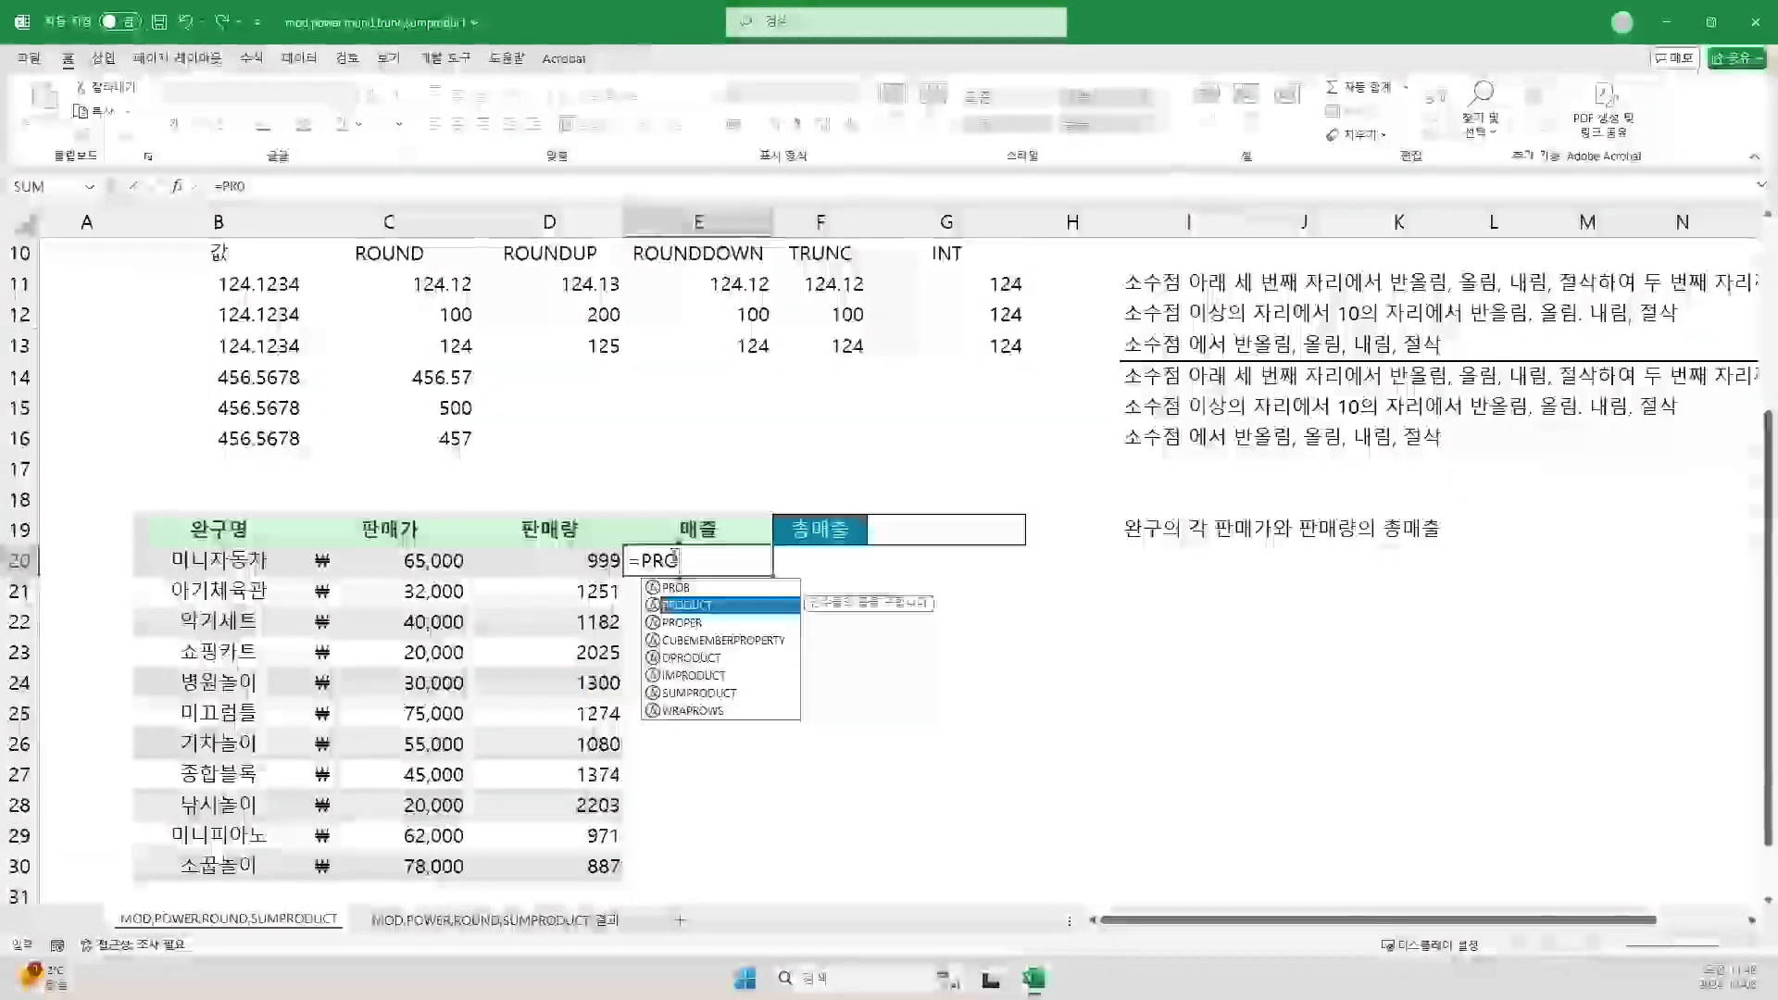
key("Return")
double_click(679, 563)
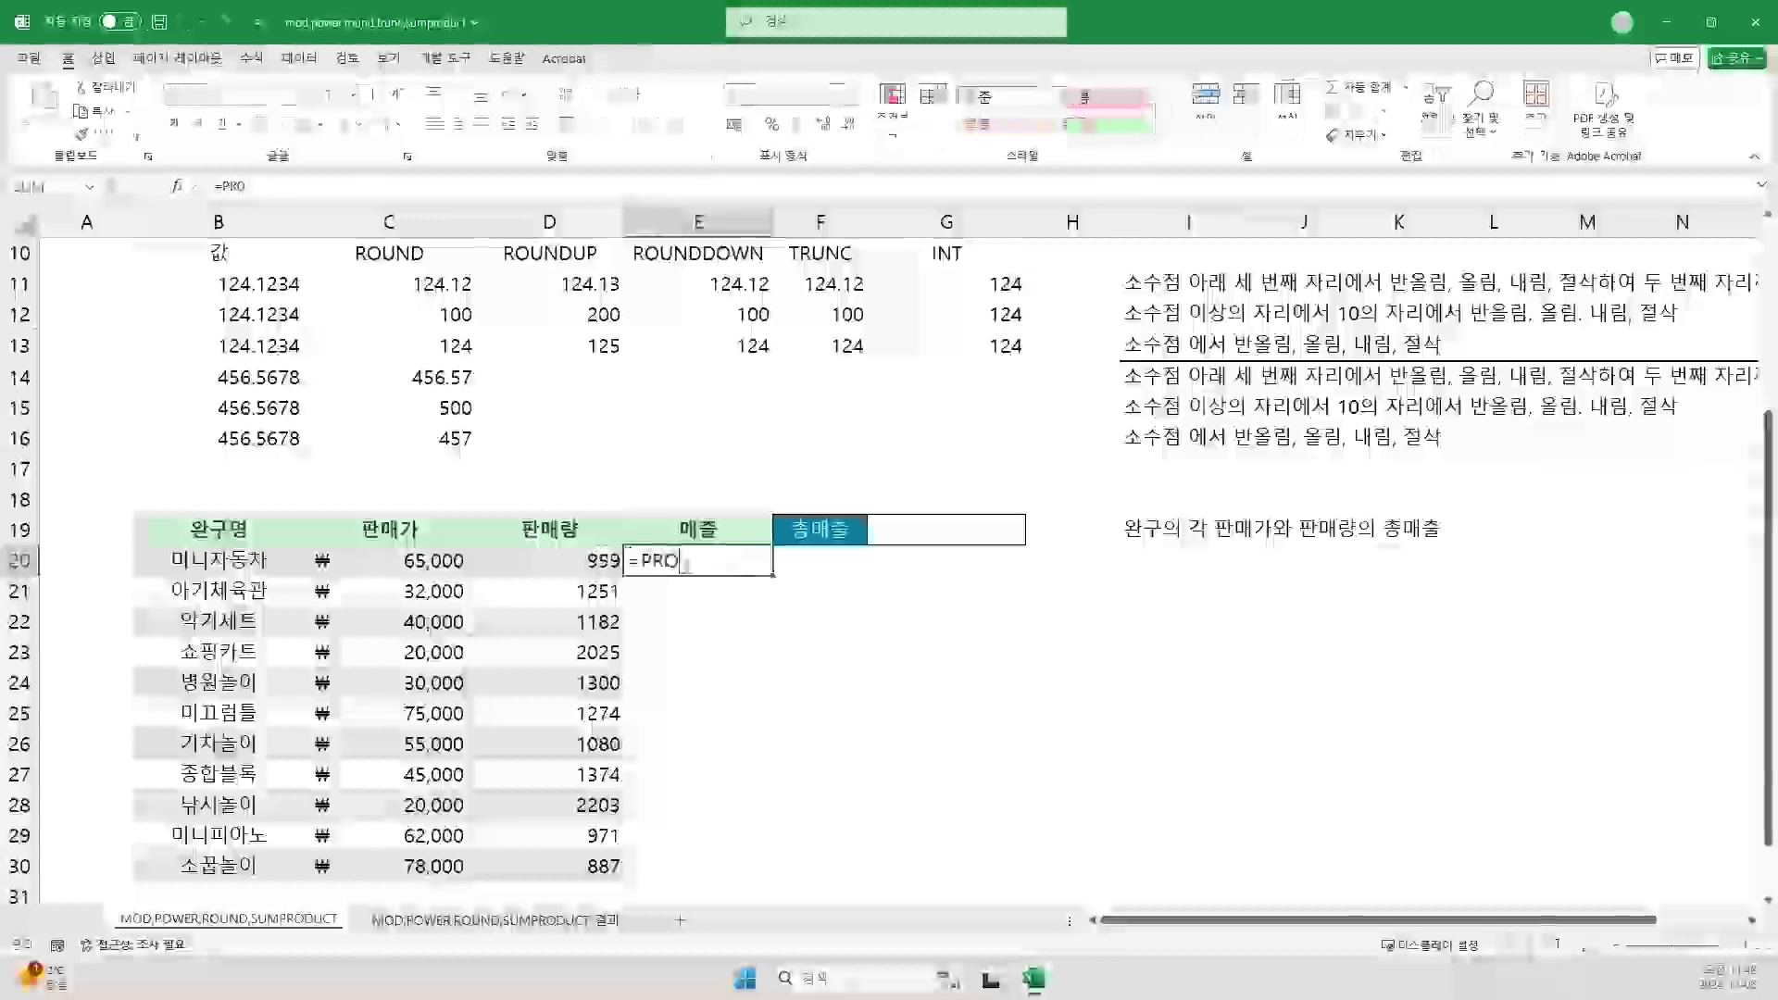
type("D")
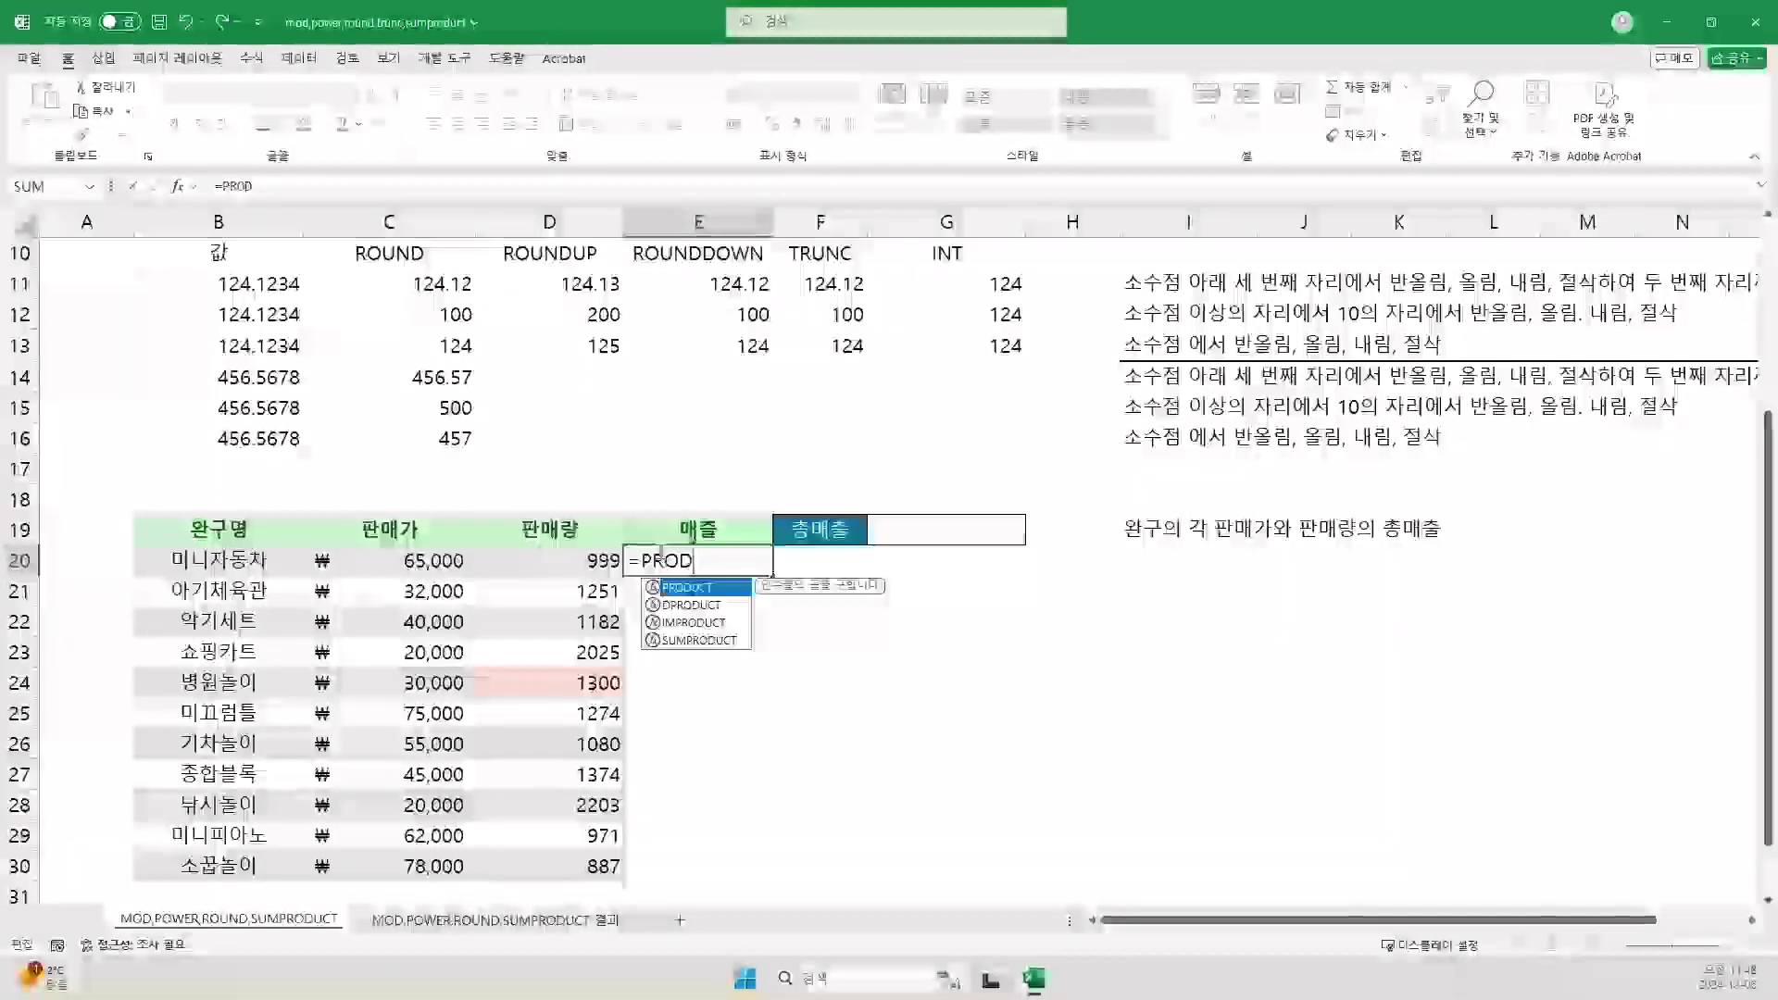
double_click(678, 589)
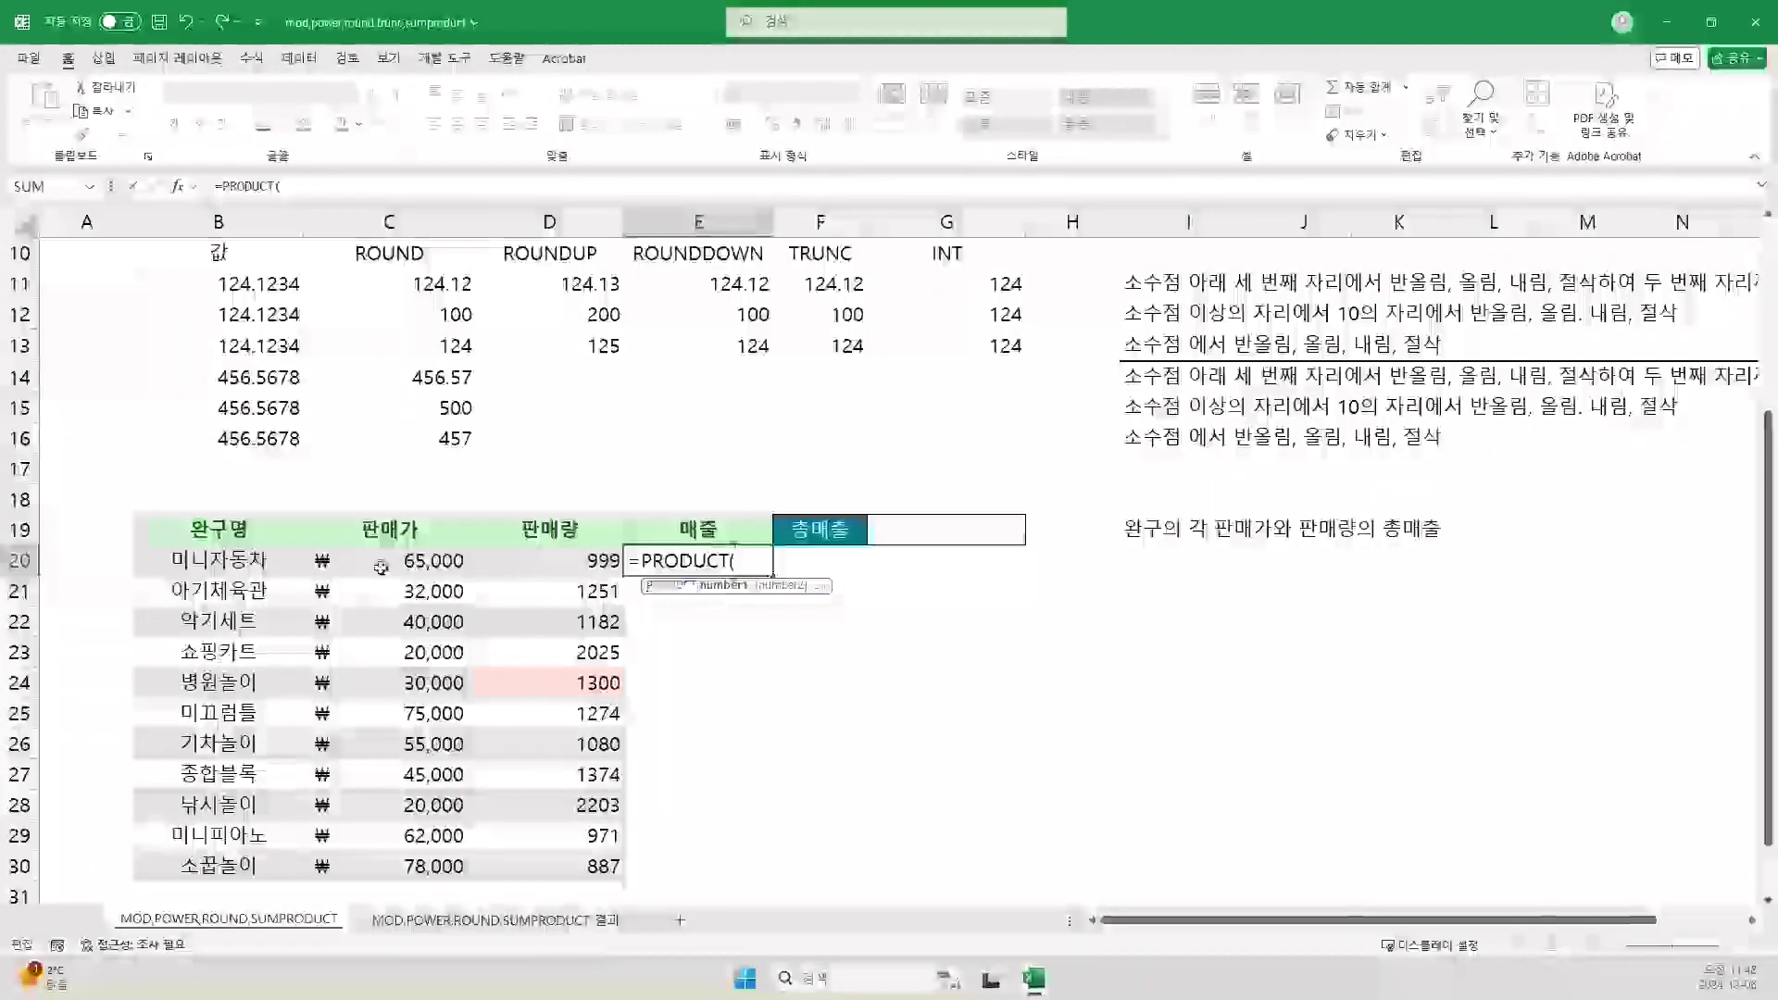
left_click(418, 564)
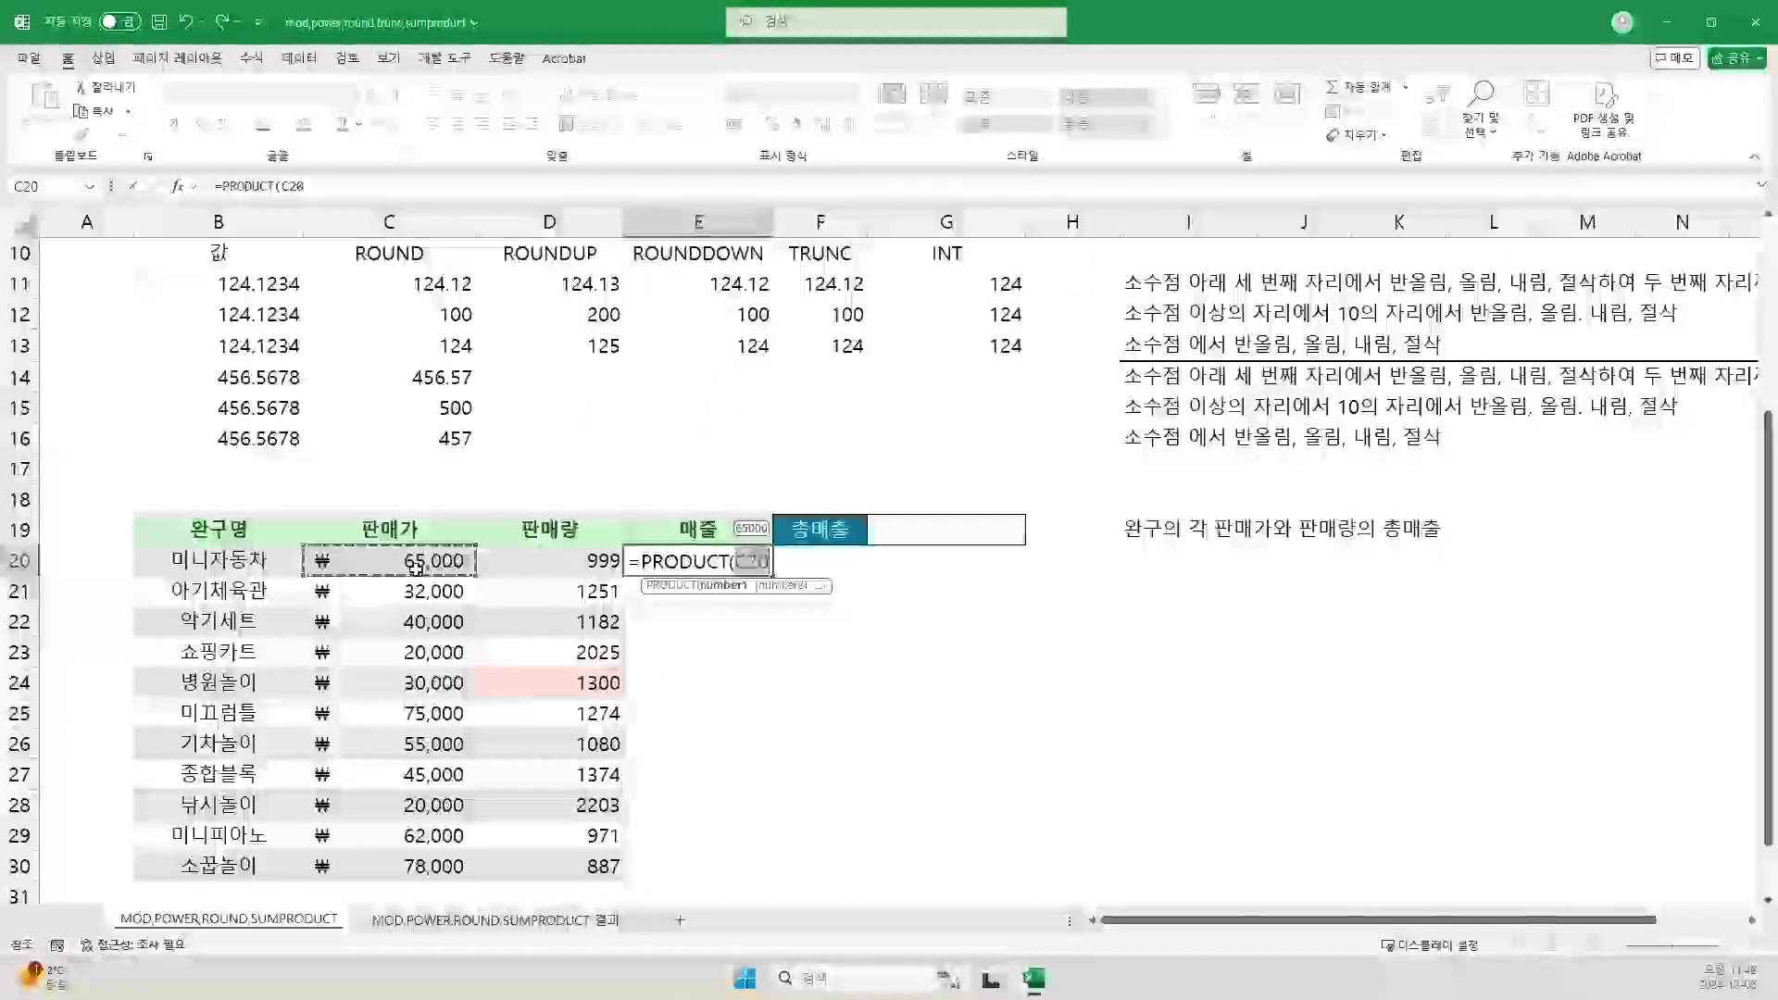
type(",")
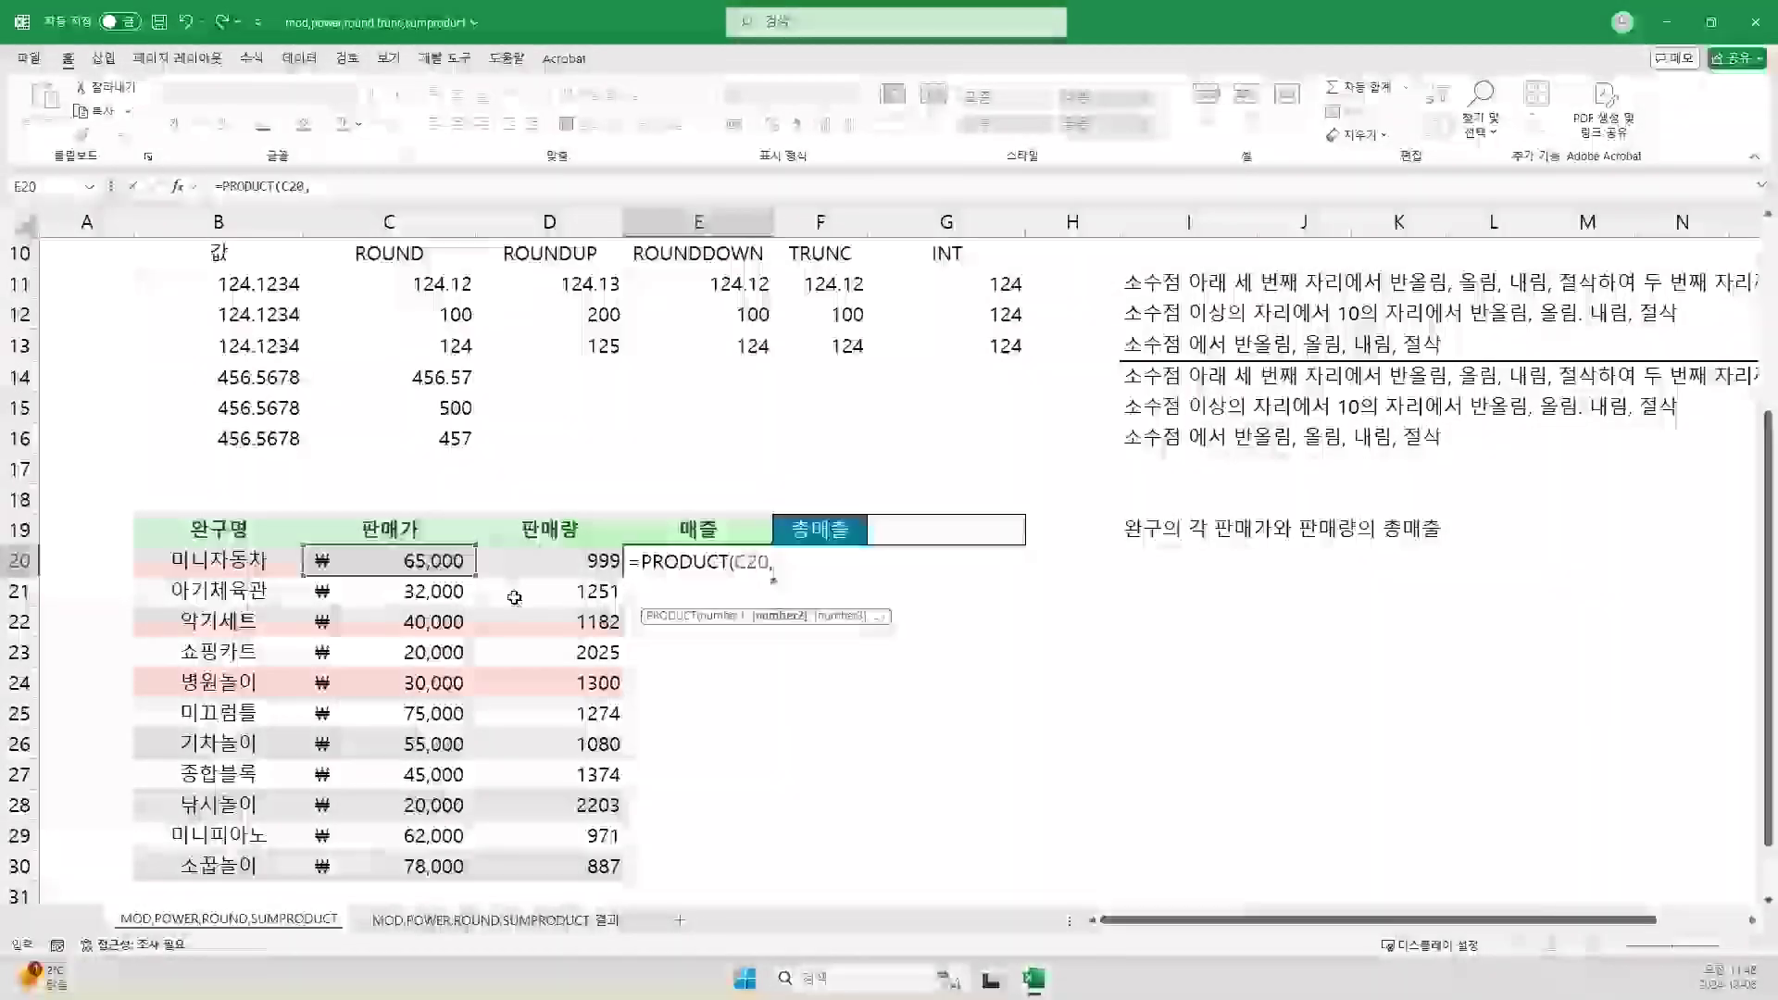
left_click(586, 563)
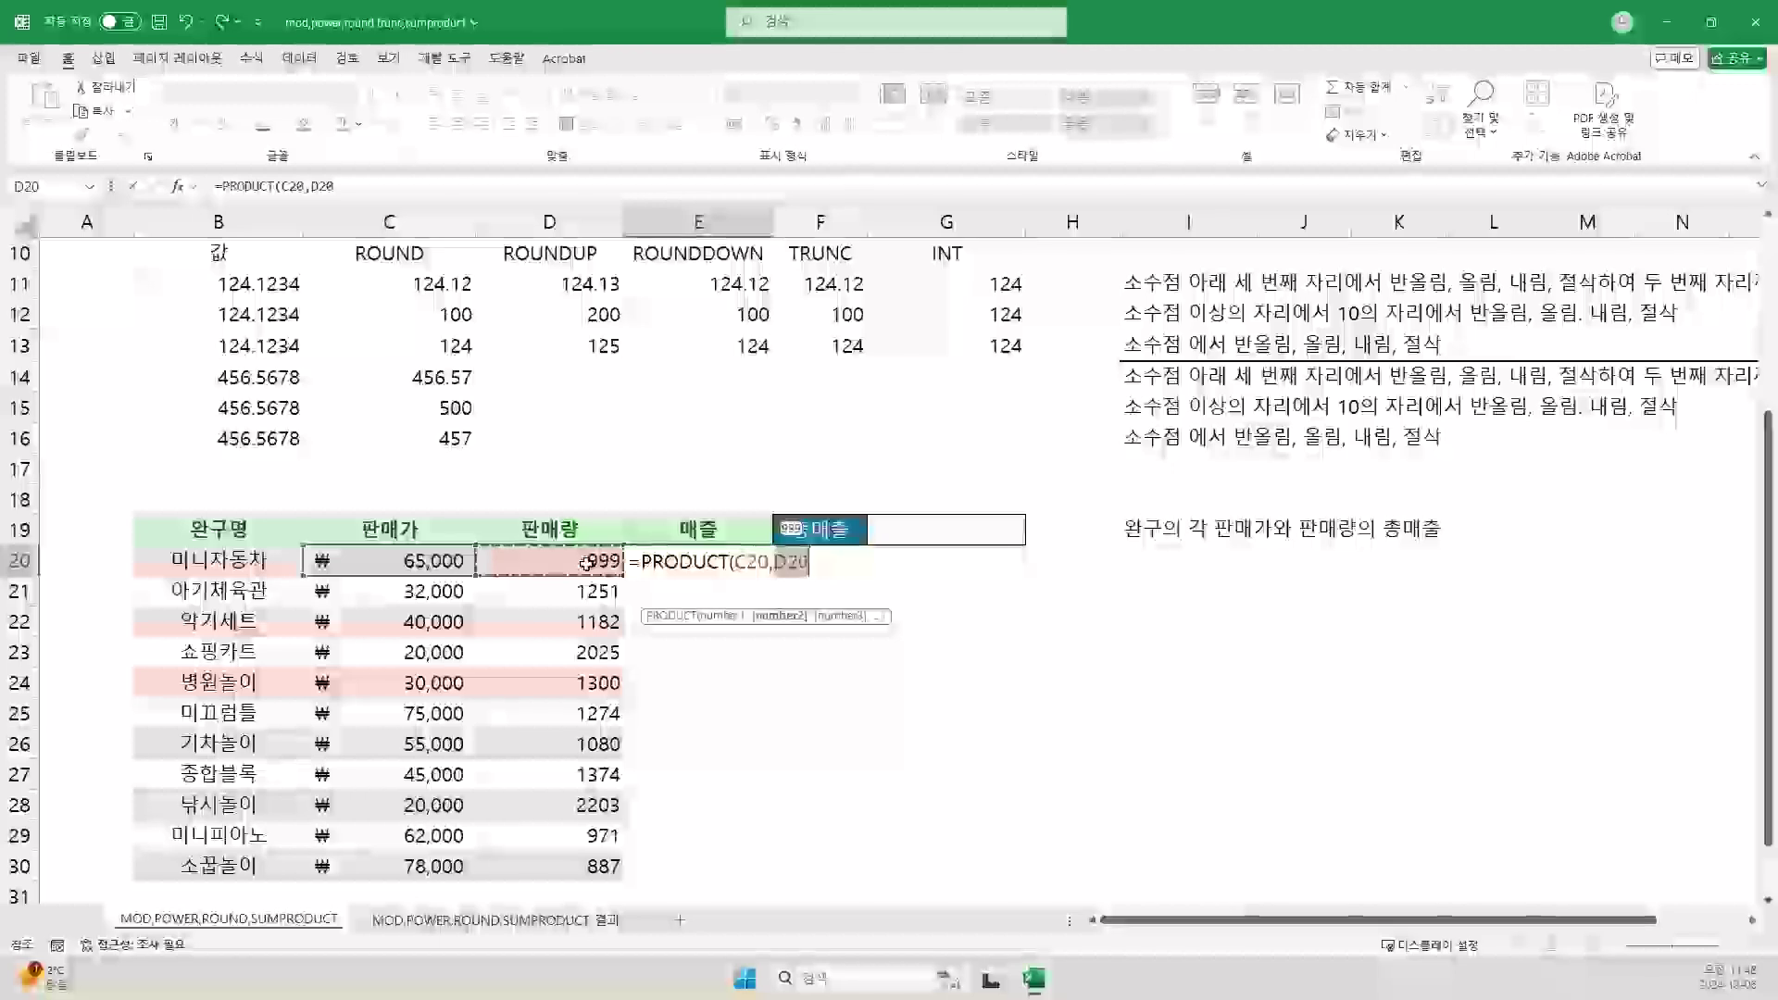
type(")")
key("Return")
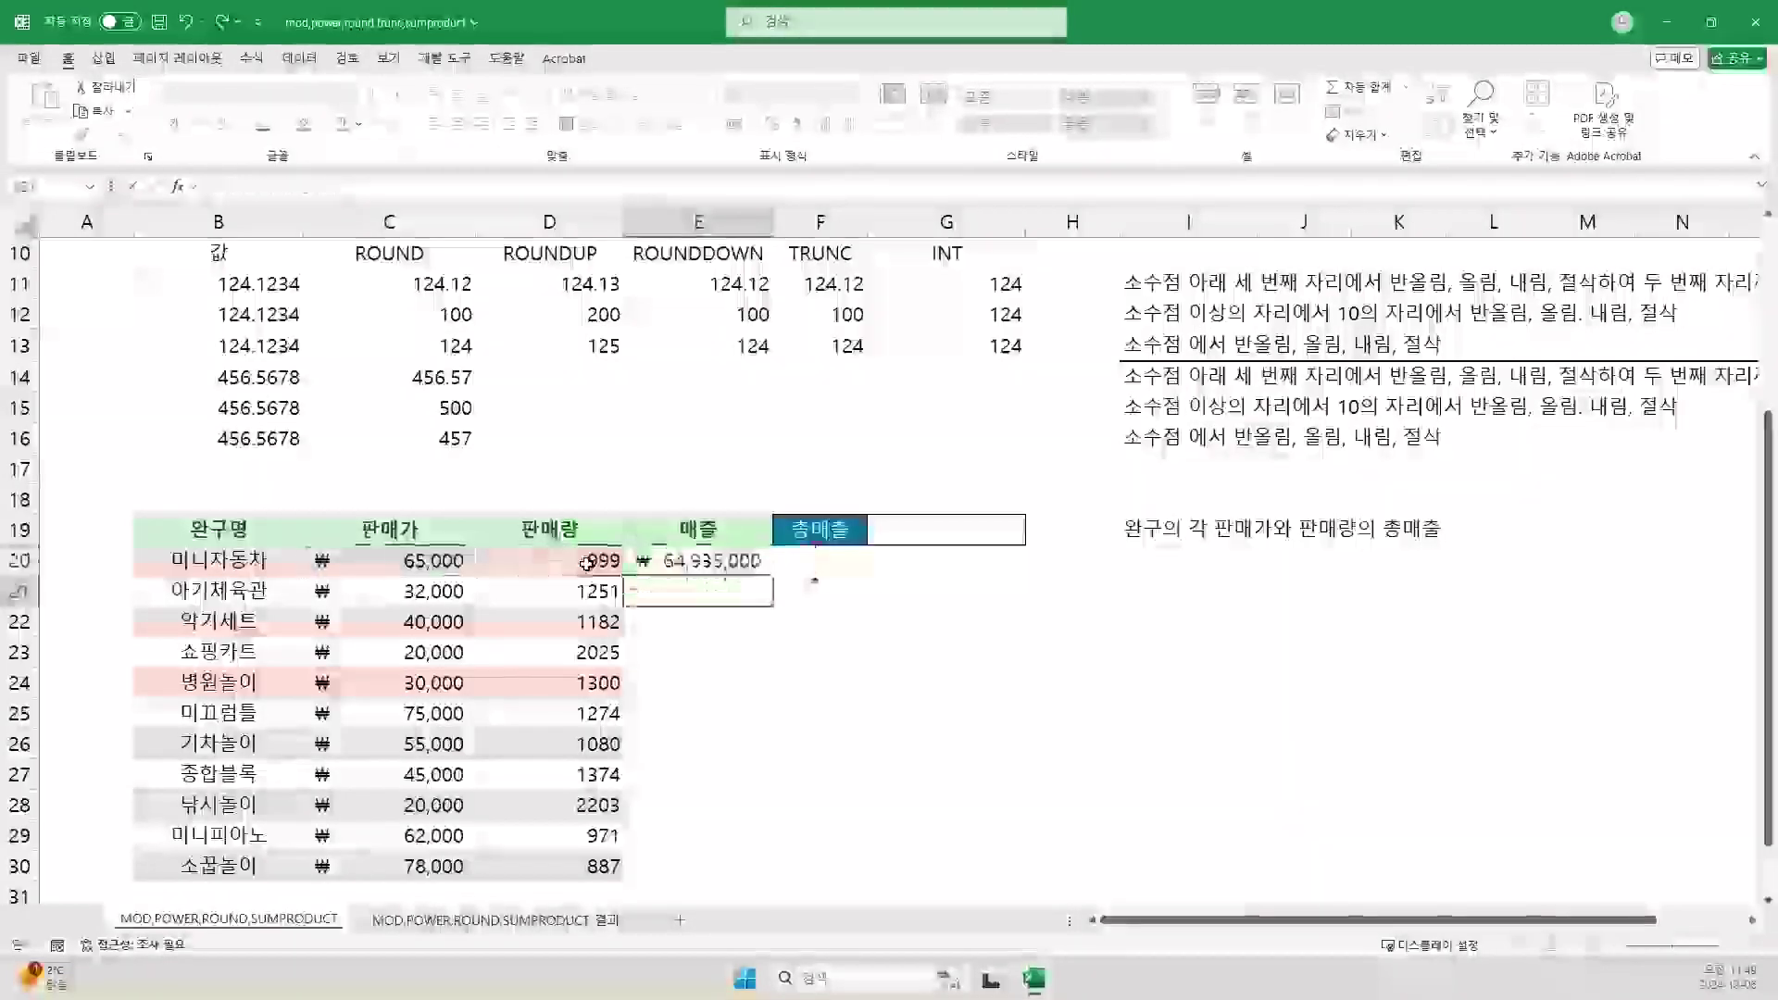
Step: Enter a formula in E21 that multiplies C21 by D21 with the * operator
type("=")
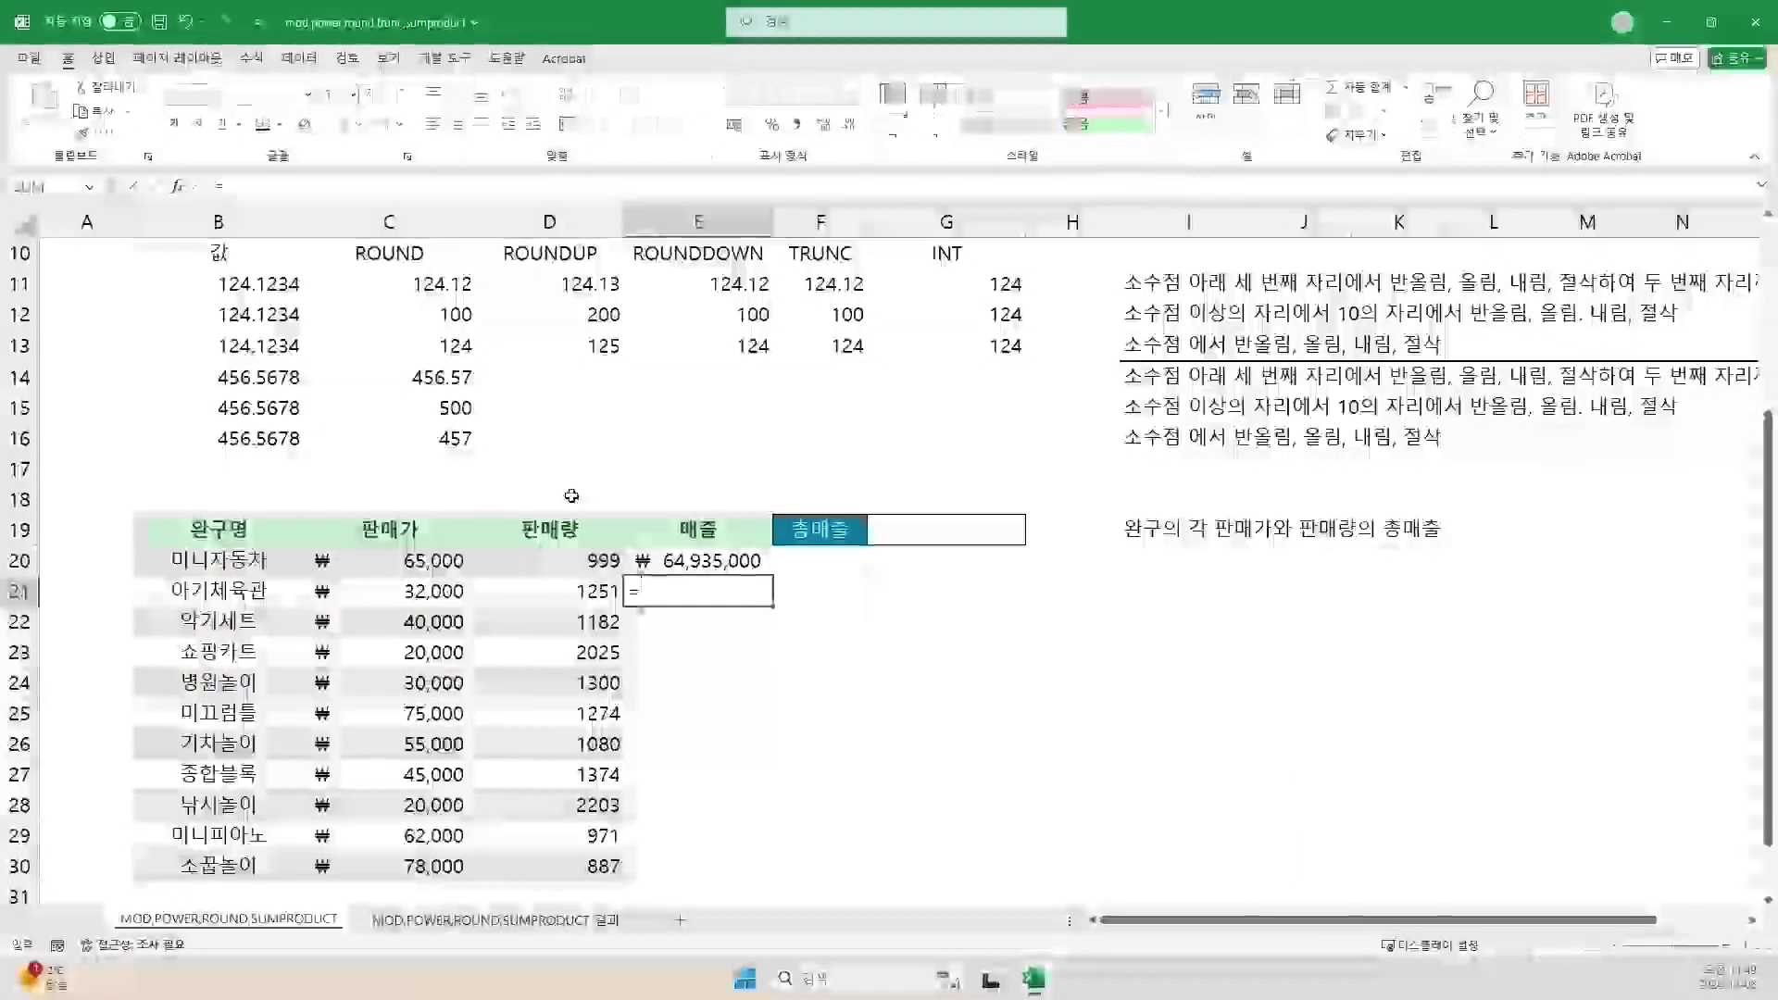
left_click(411, 594)
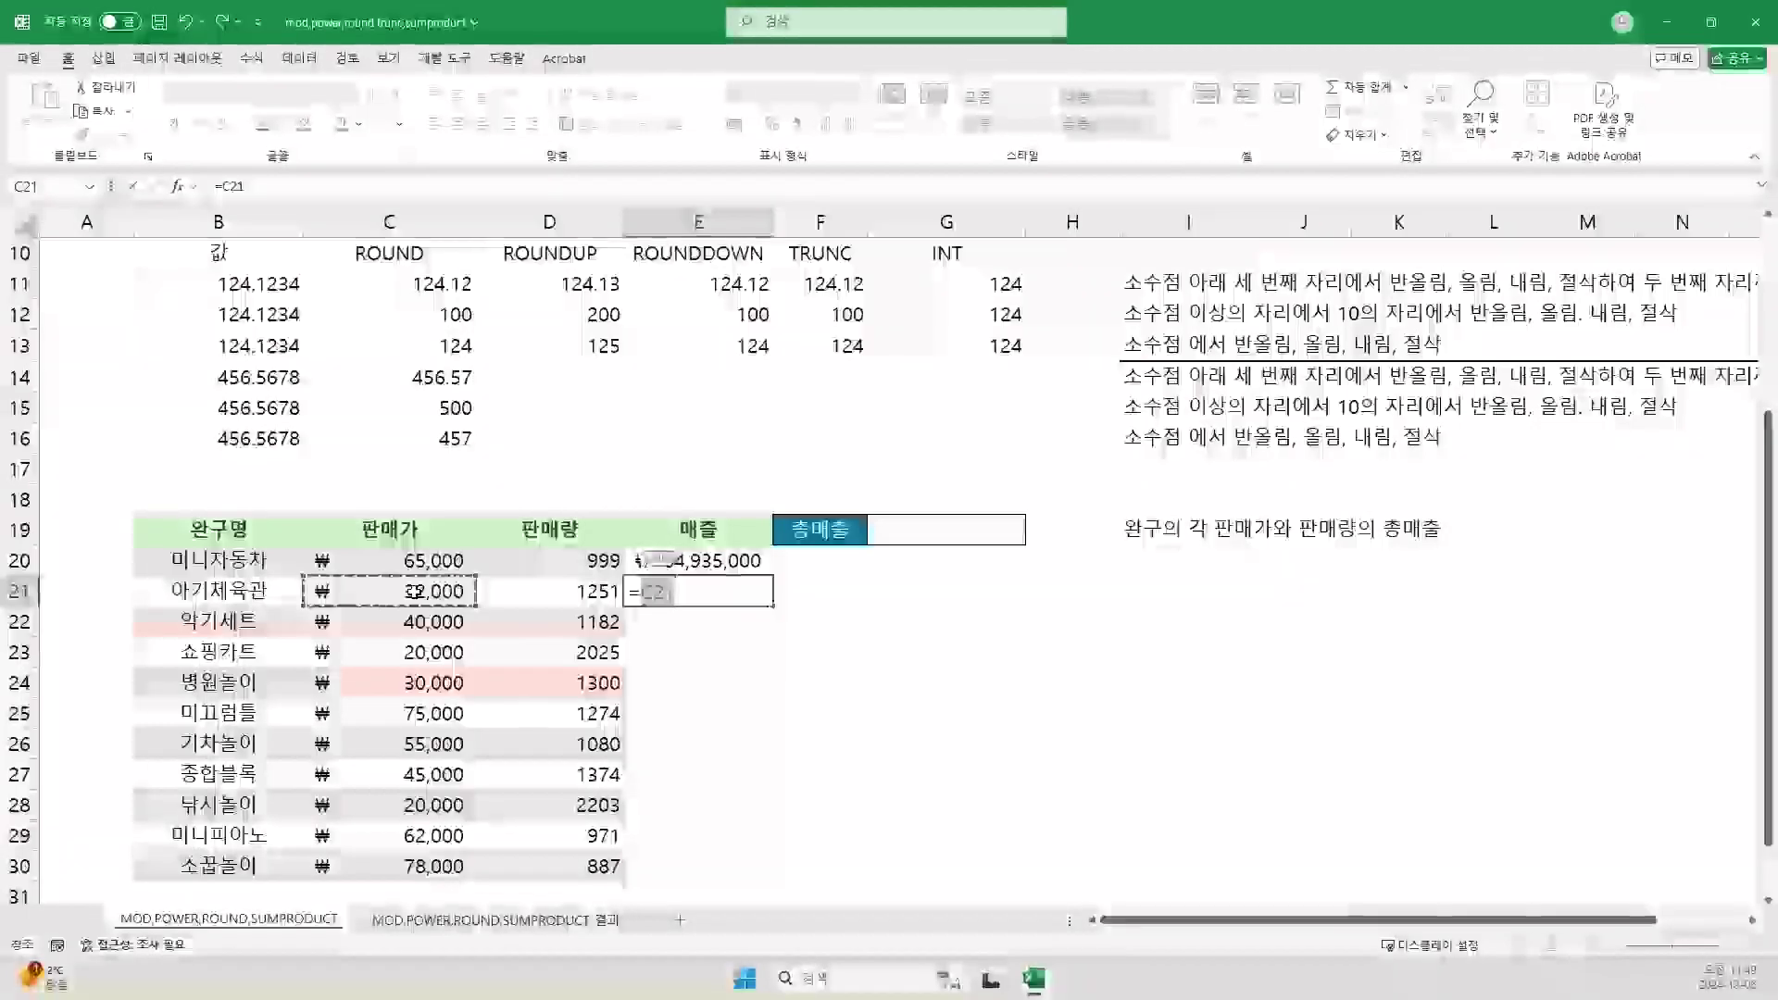
type("*")
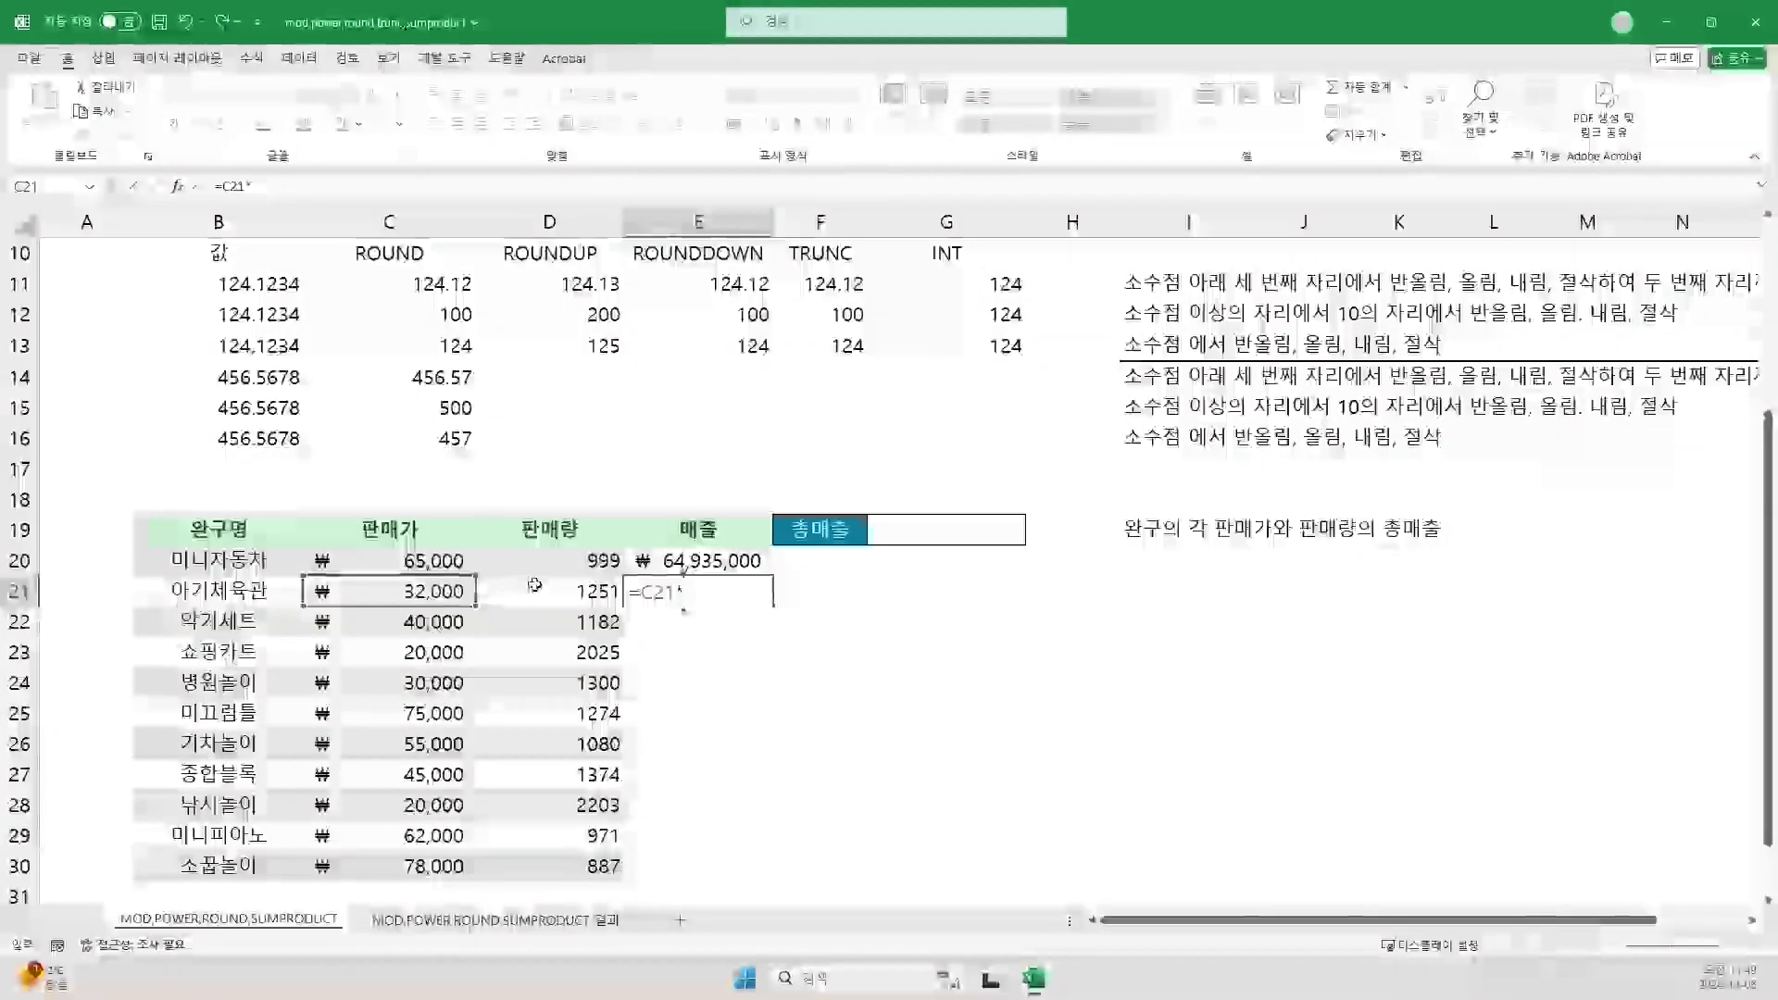
left_click(532, 586)
key("Return")
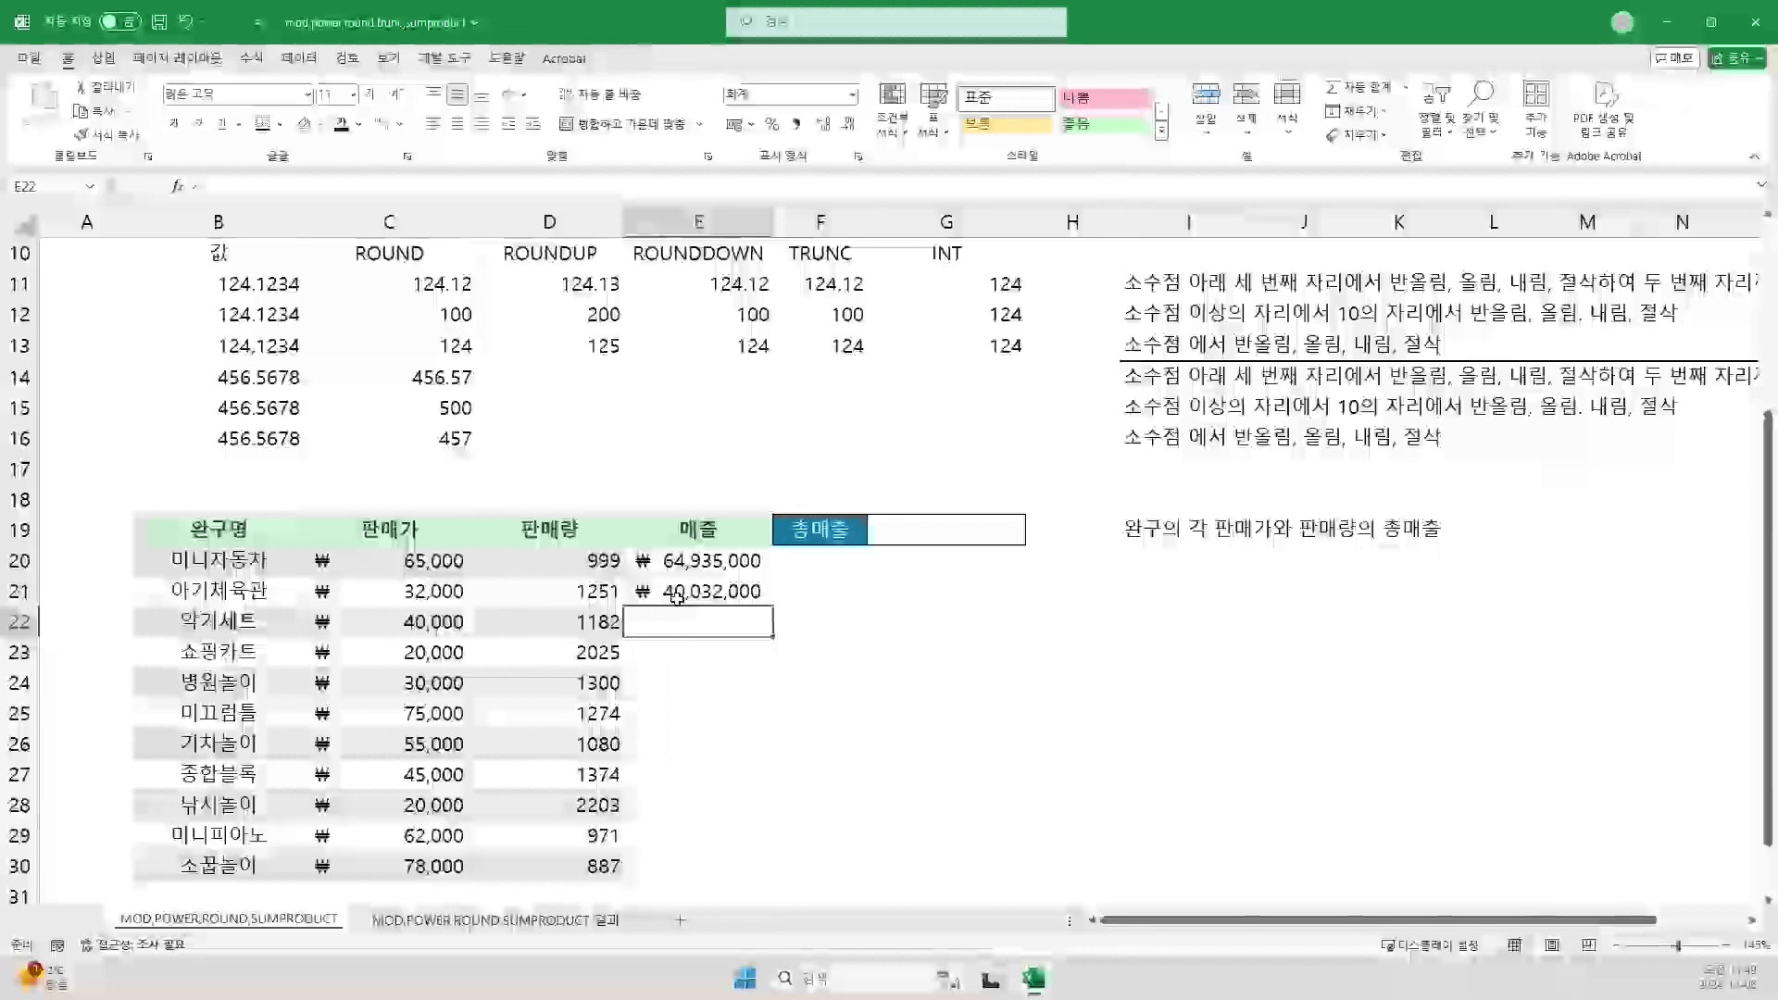
Step: Enter a PRODUCT formula in E22 that multiplies the price in C22 by the quantity in D22
type("=PRO")
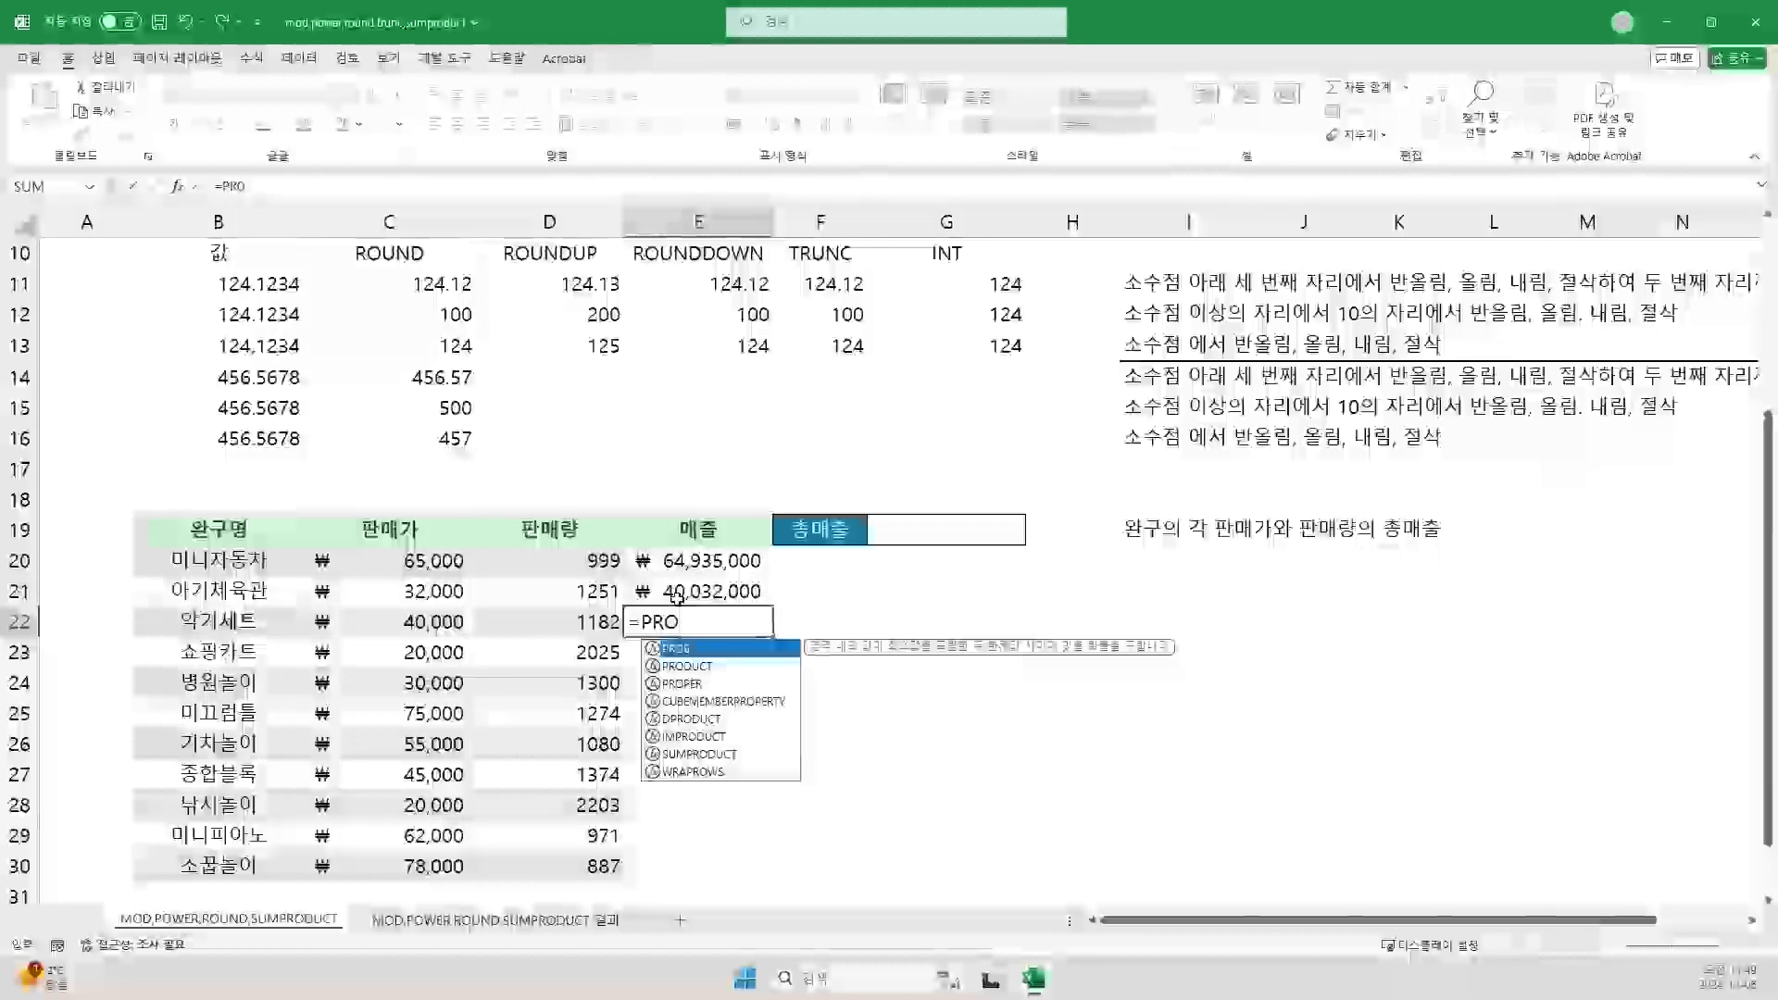
key("Down")
key("Tab")
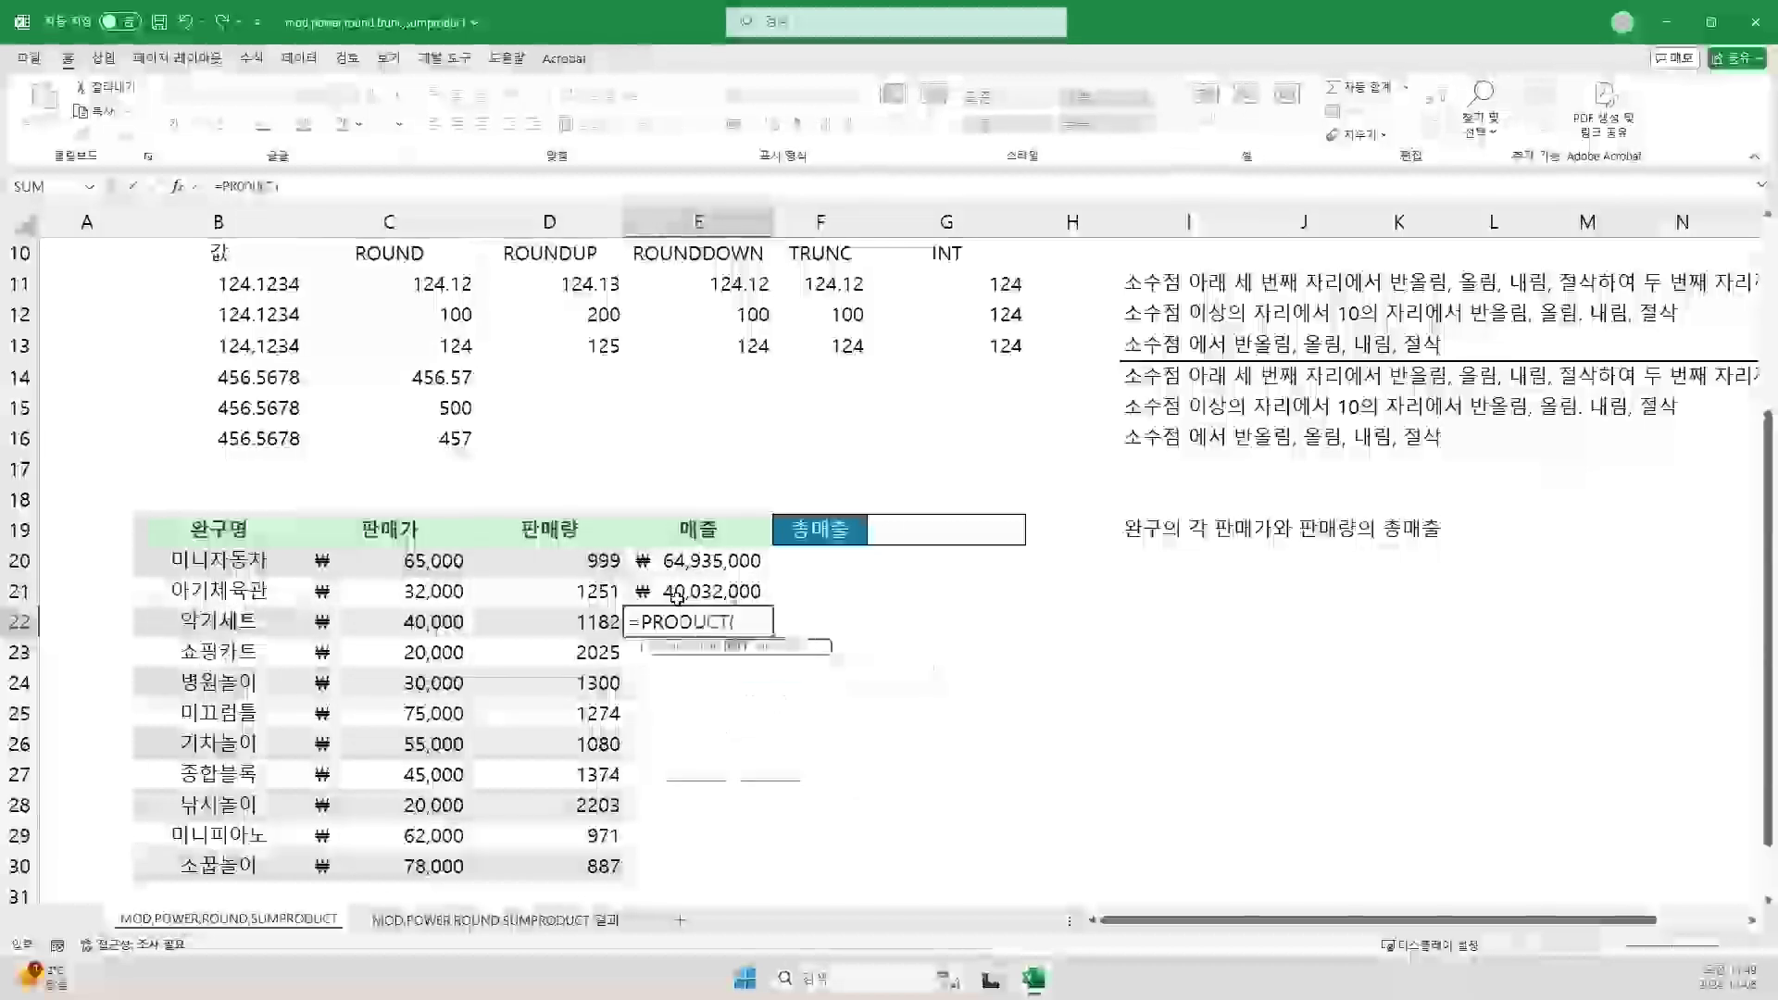
left_click(420, 621)
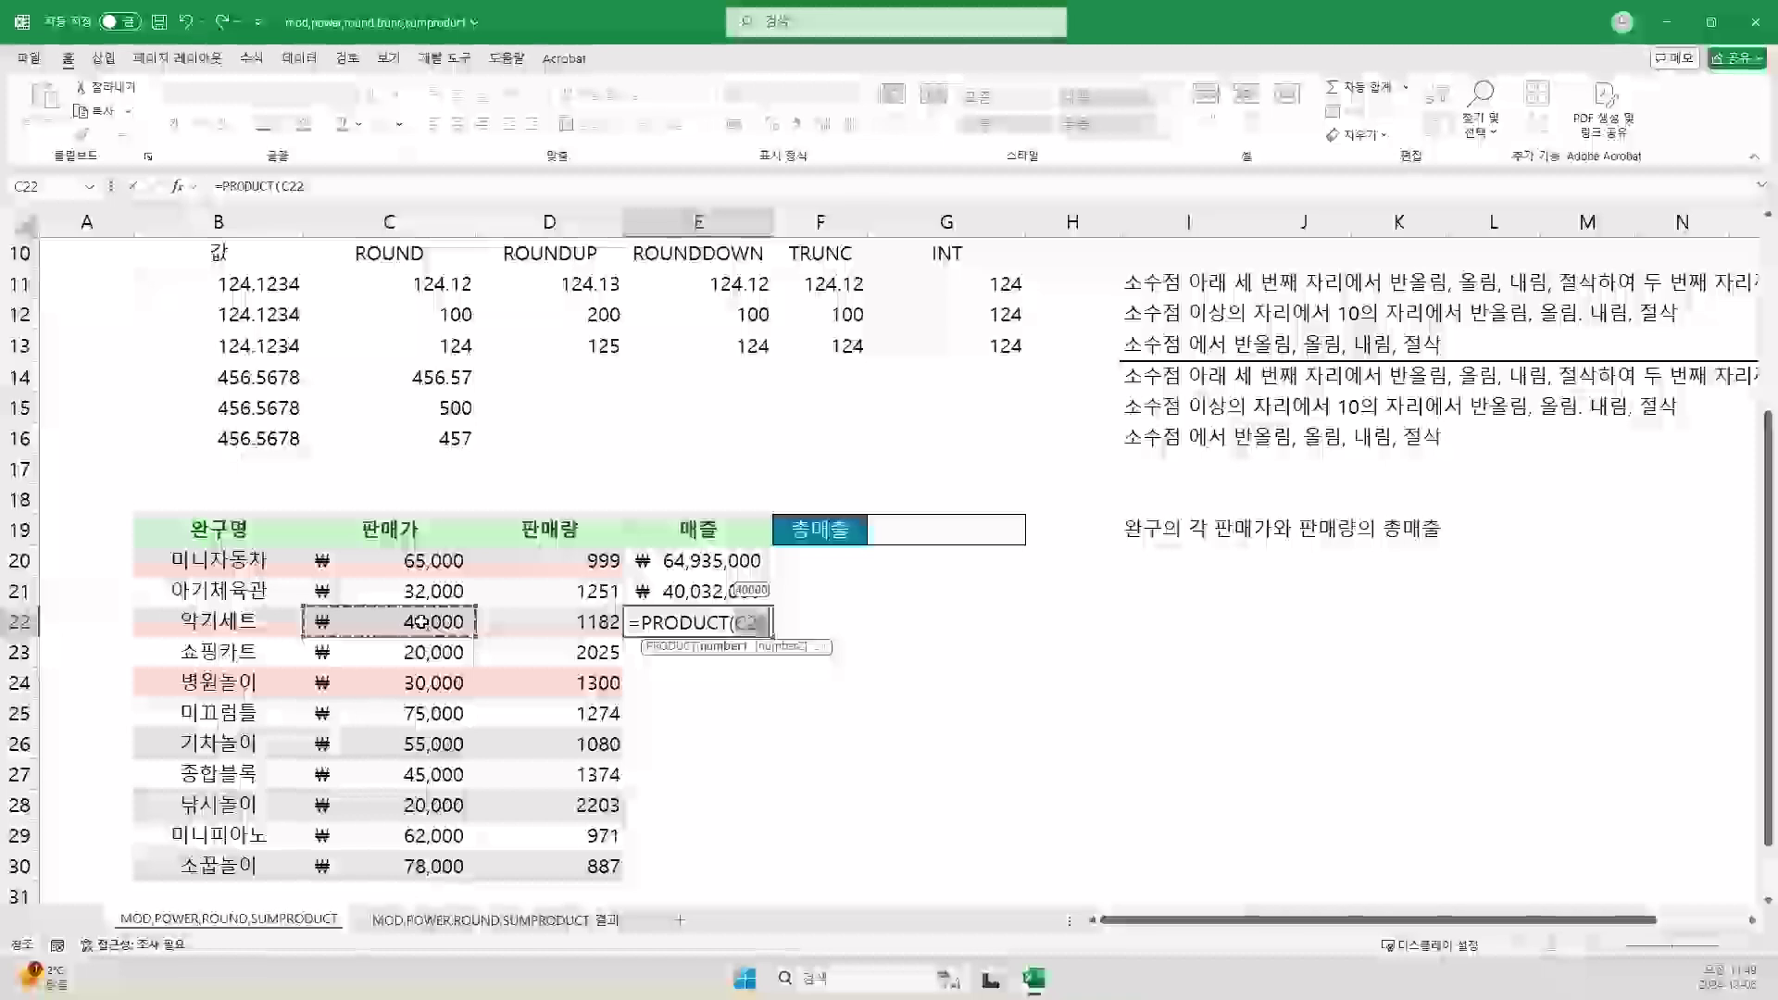
type(",")
left_click(594, 620)
type(")")
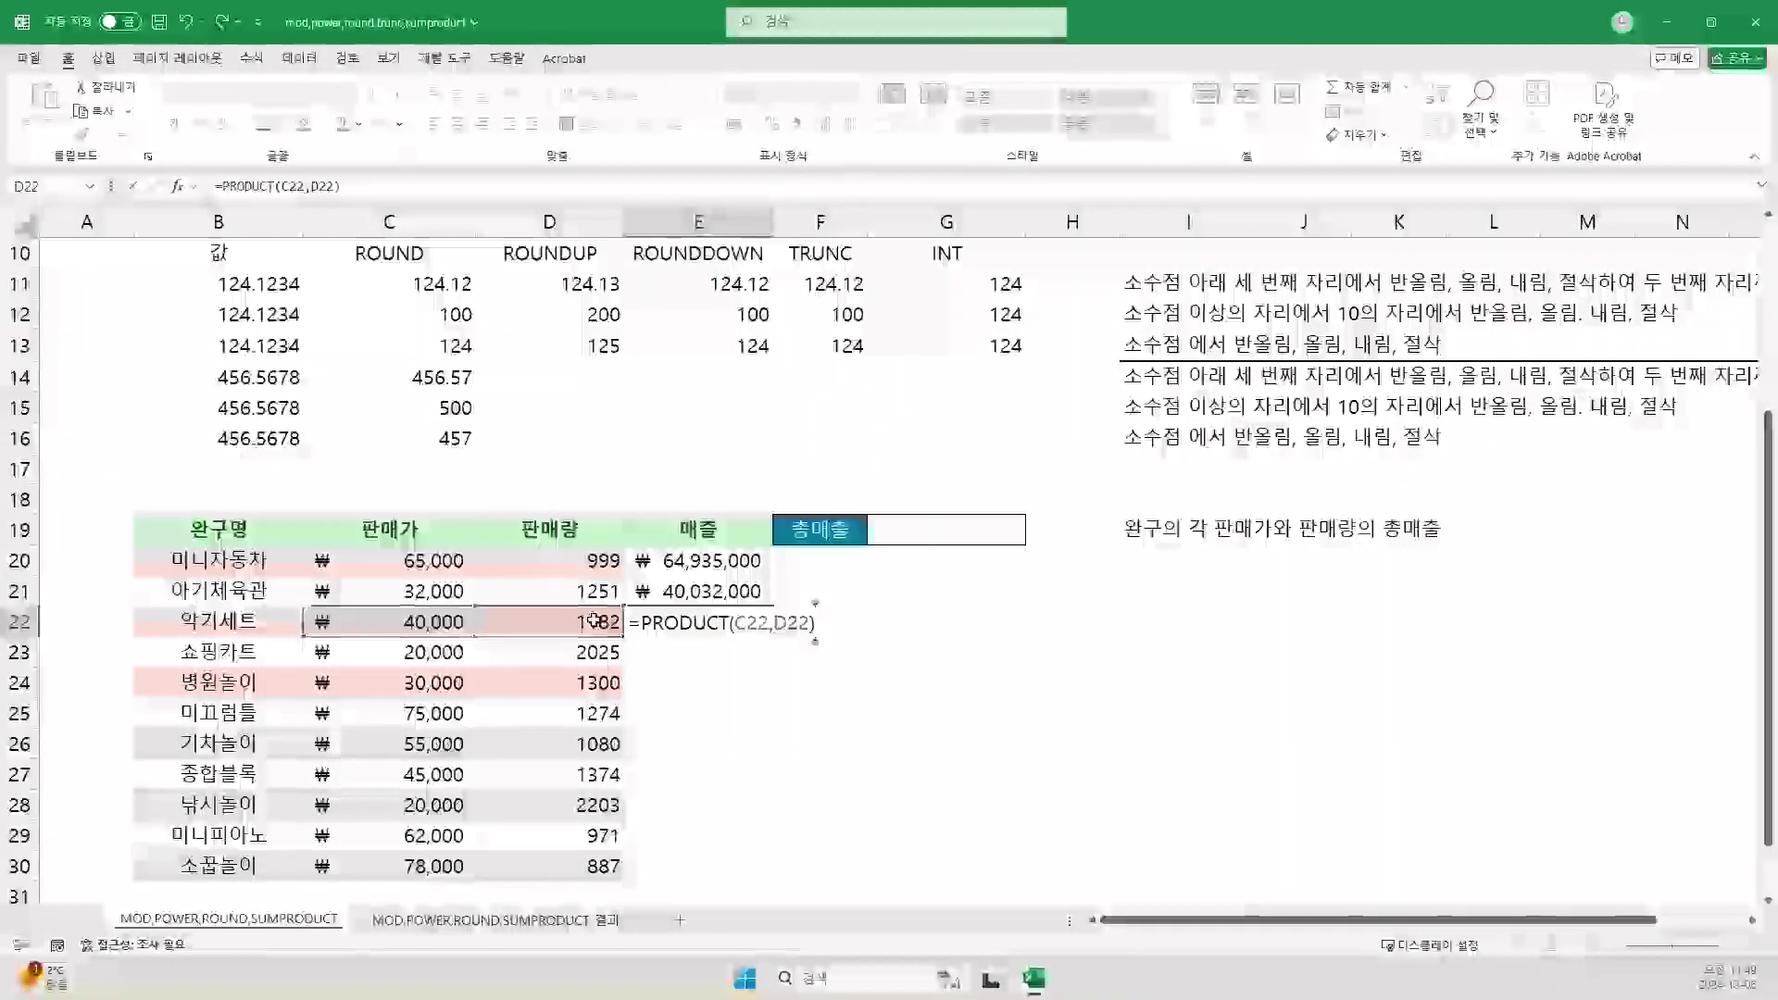
key("Return")
Step: Fill the PRODUCT formula from E22 down through E30 for the remaining toys
left_click(696, 623)
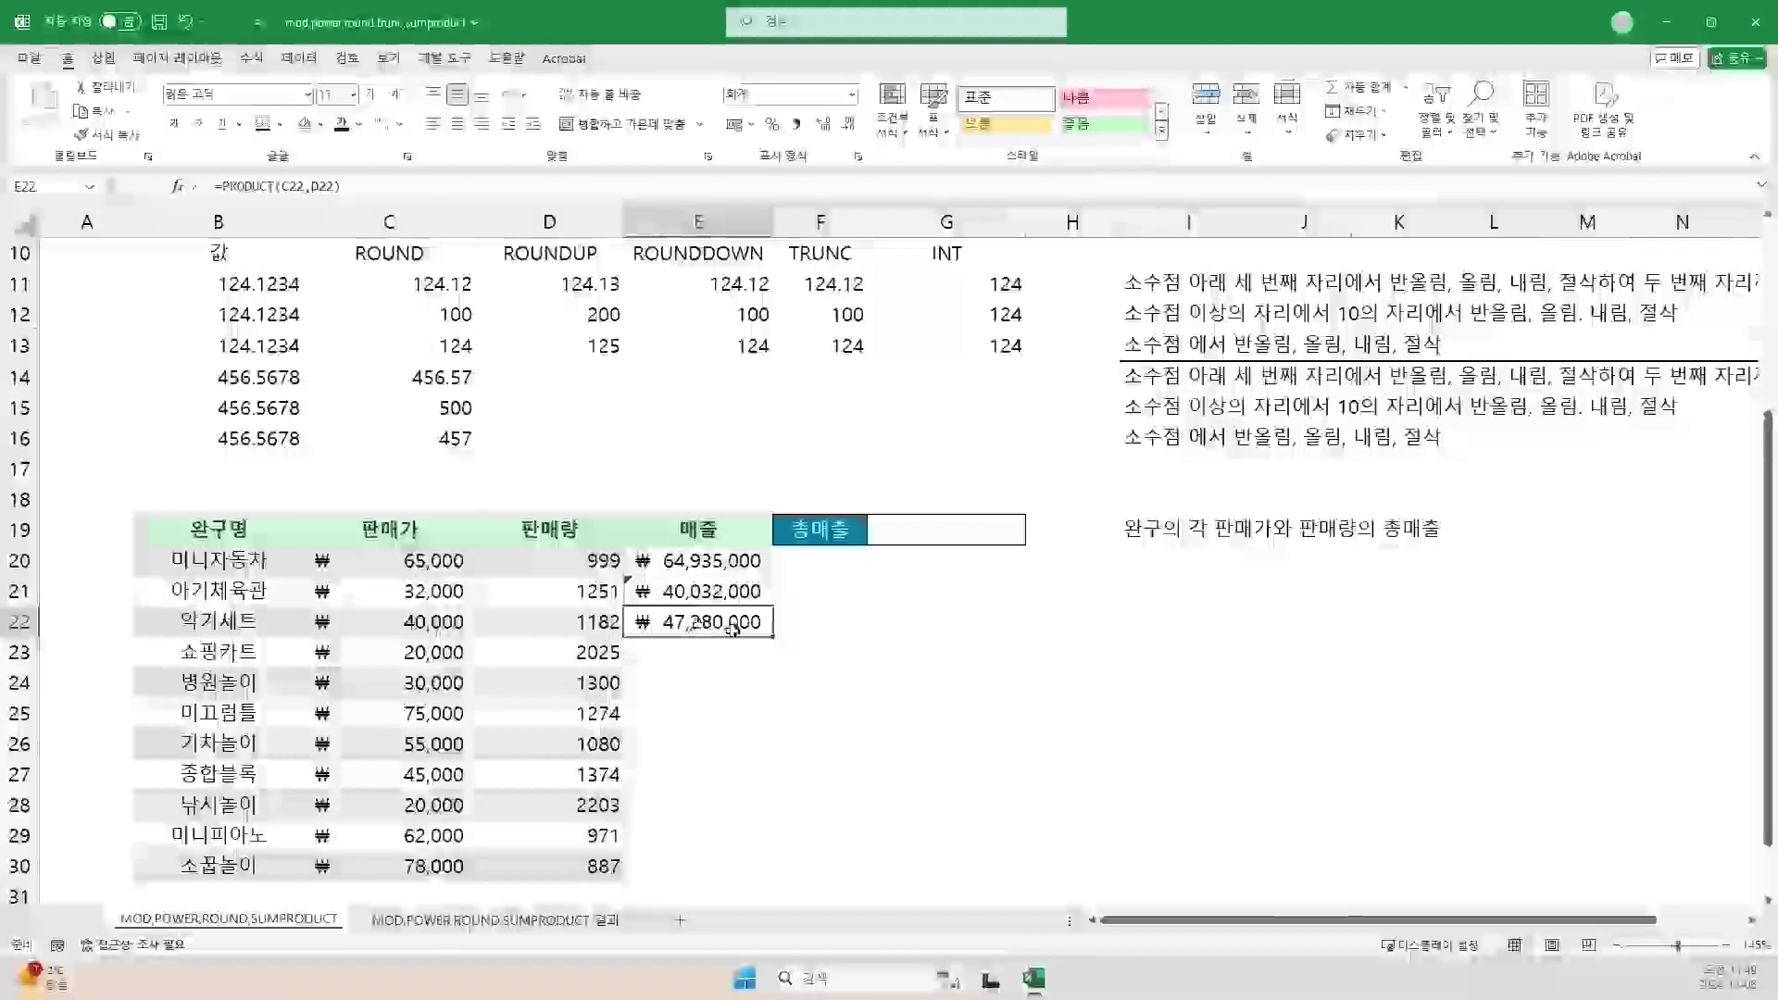
left_click_drag(771, 638, 774, 879)
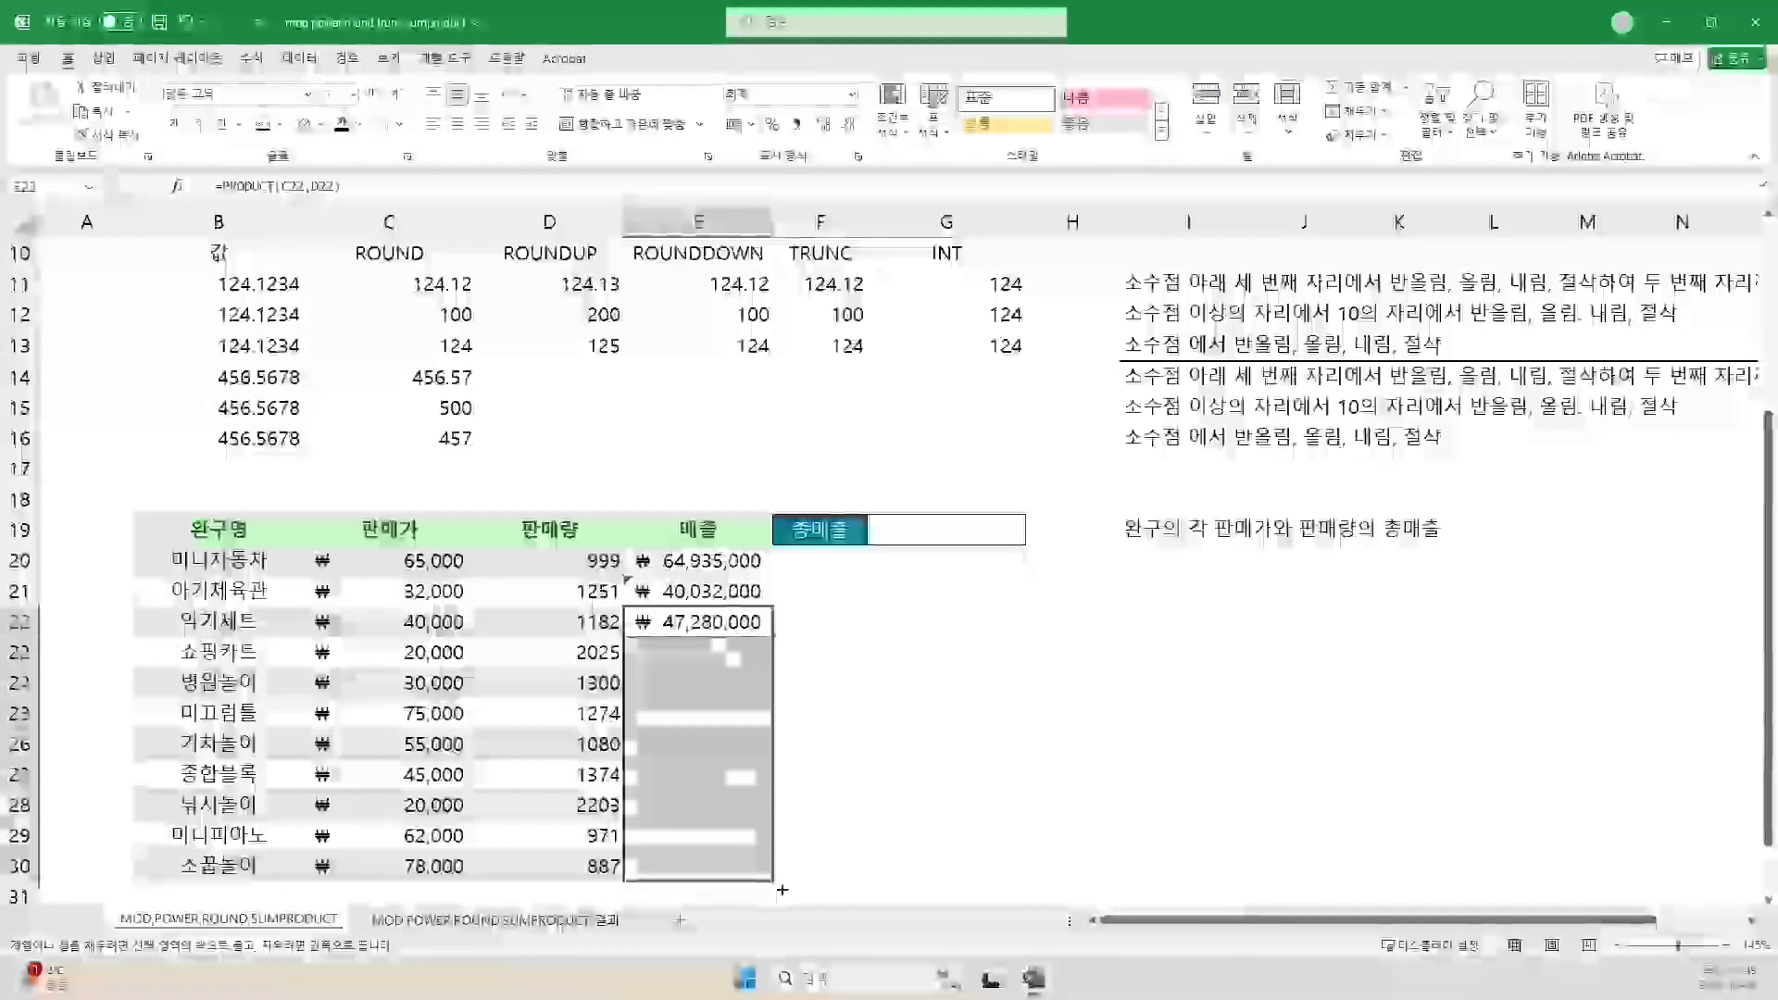
scroll(881, 810, "down", 1)
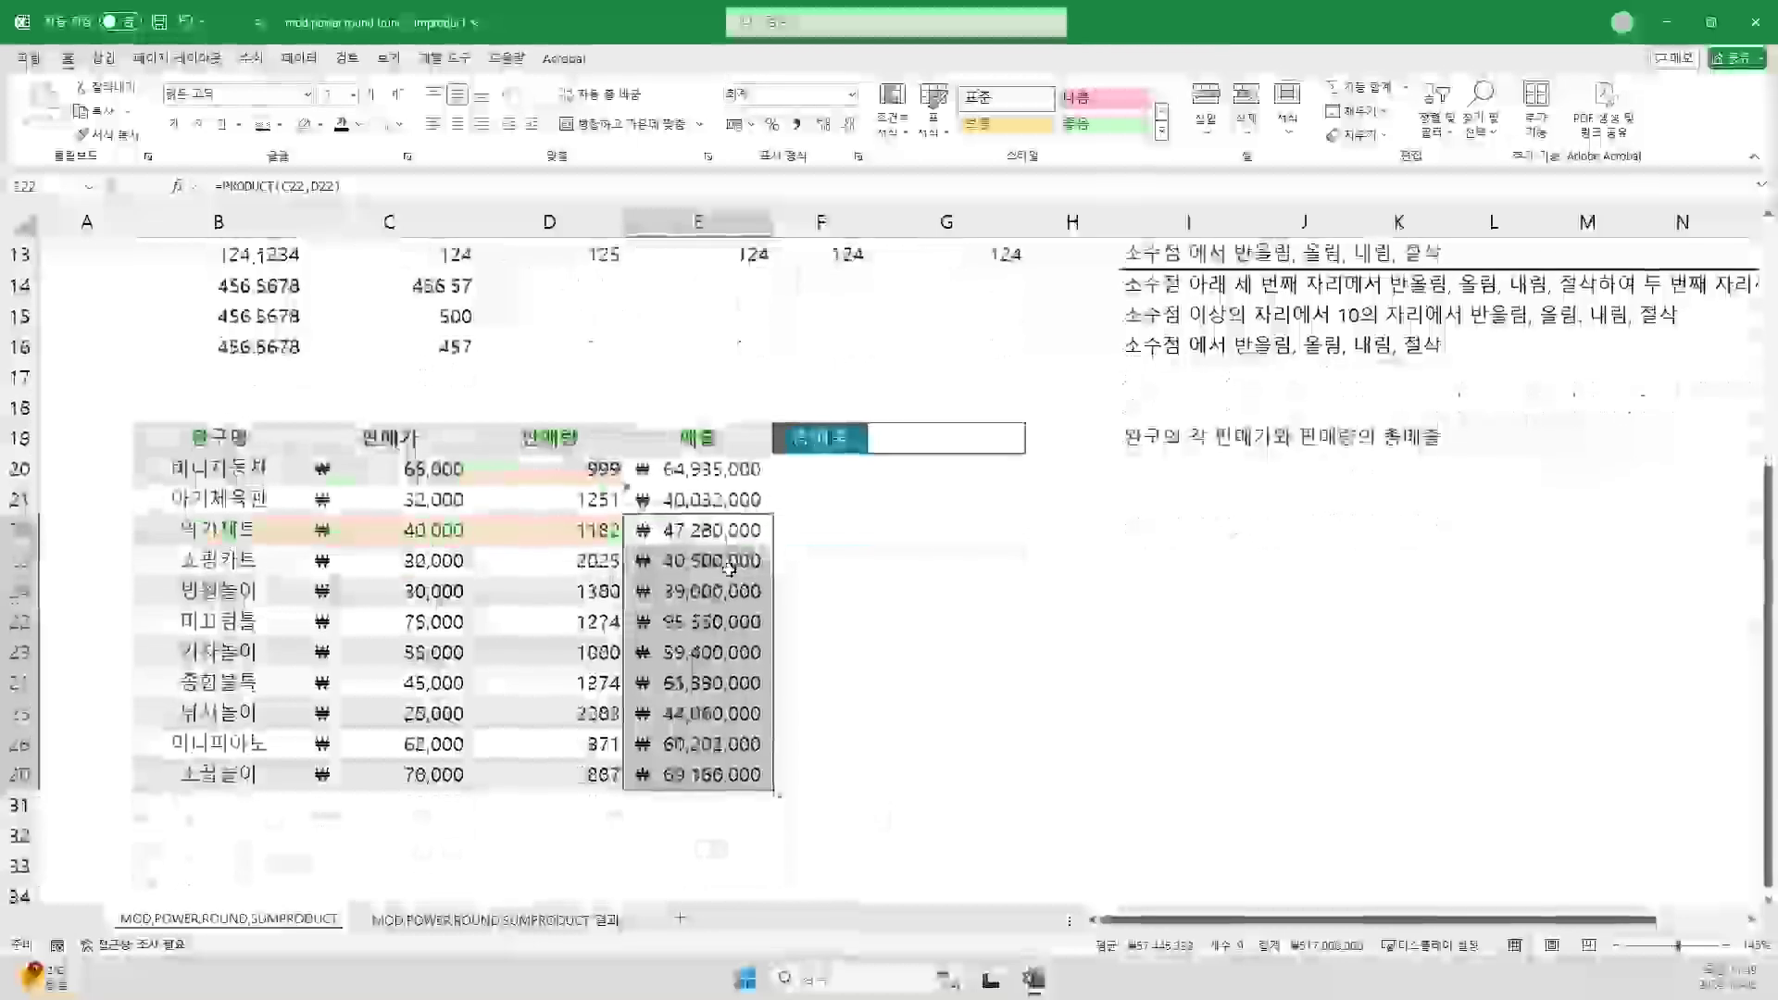
left_click(701, 499)
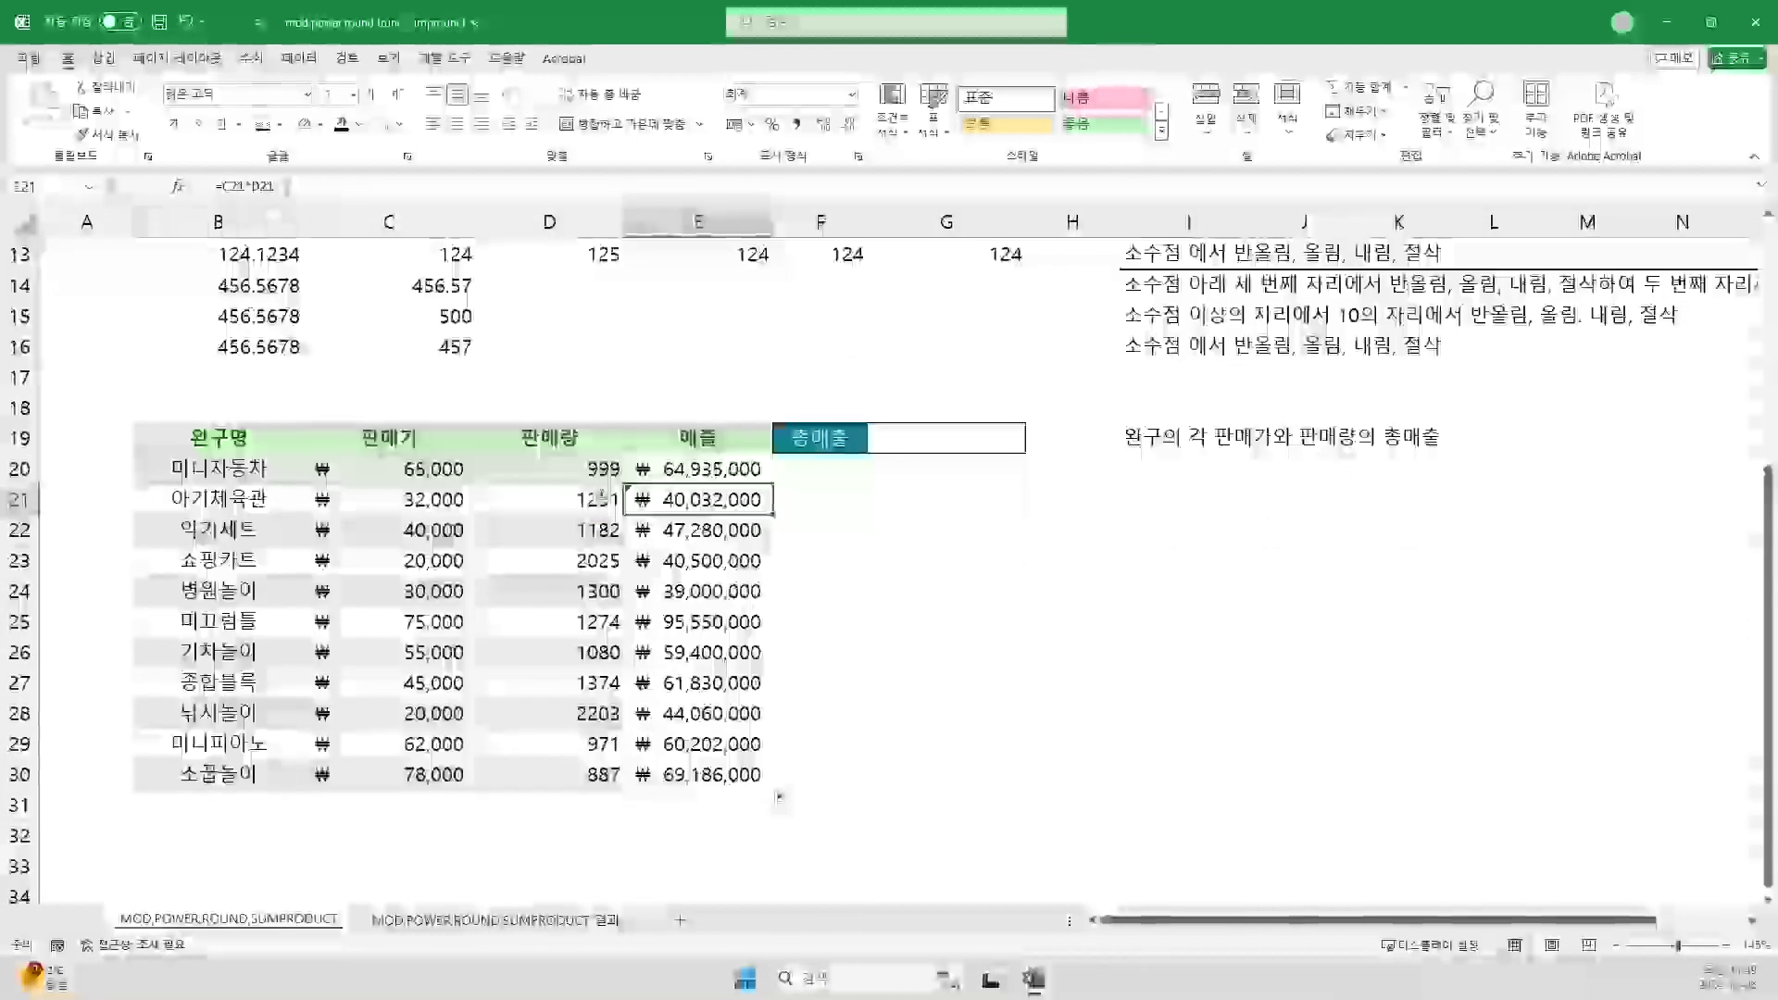
left_click(309, 183)
key("BackSpace")
key("BackSpace")
key("BackSpace")
key("BackSpace")
key("BackSpace")
key("BackSpace")
key("BackSpace")
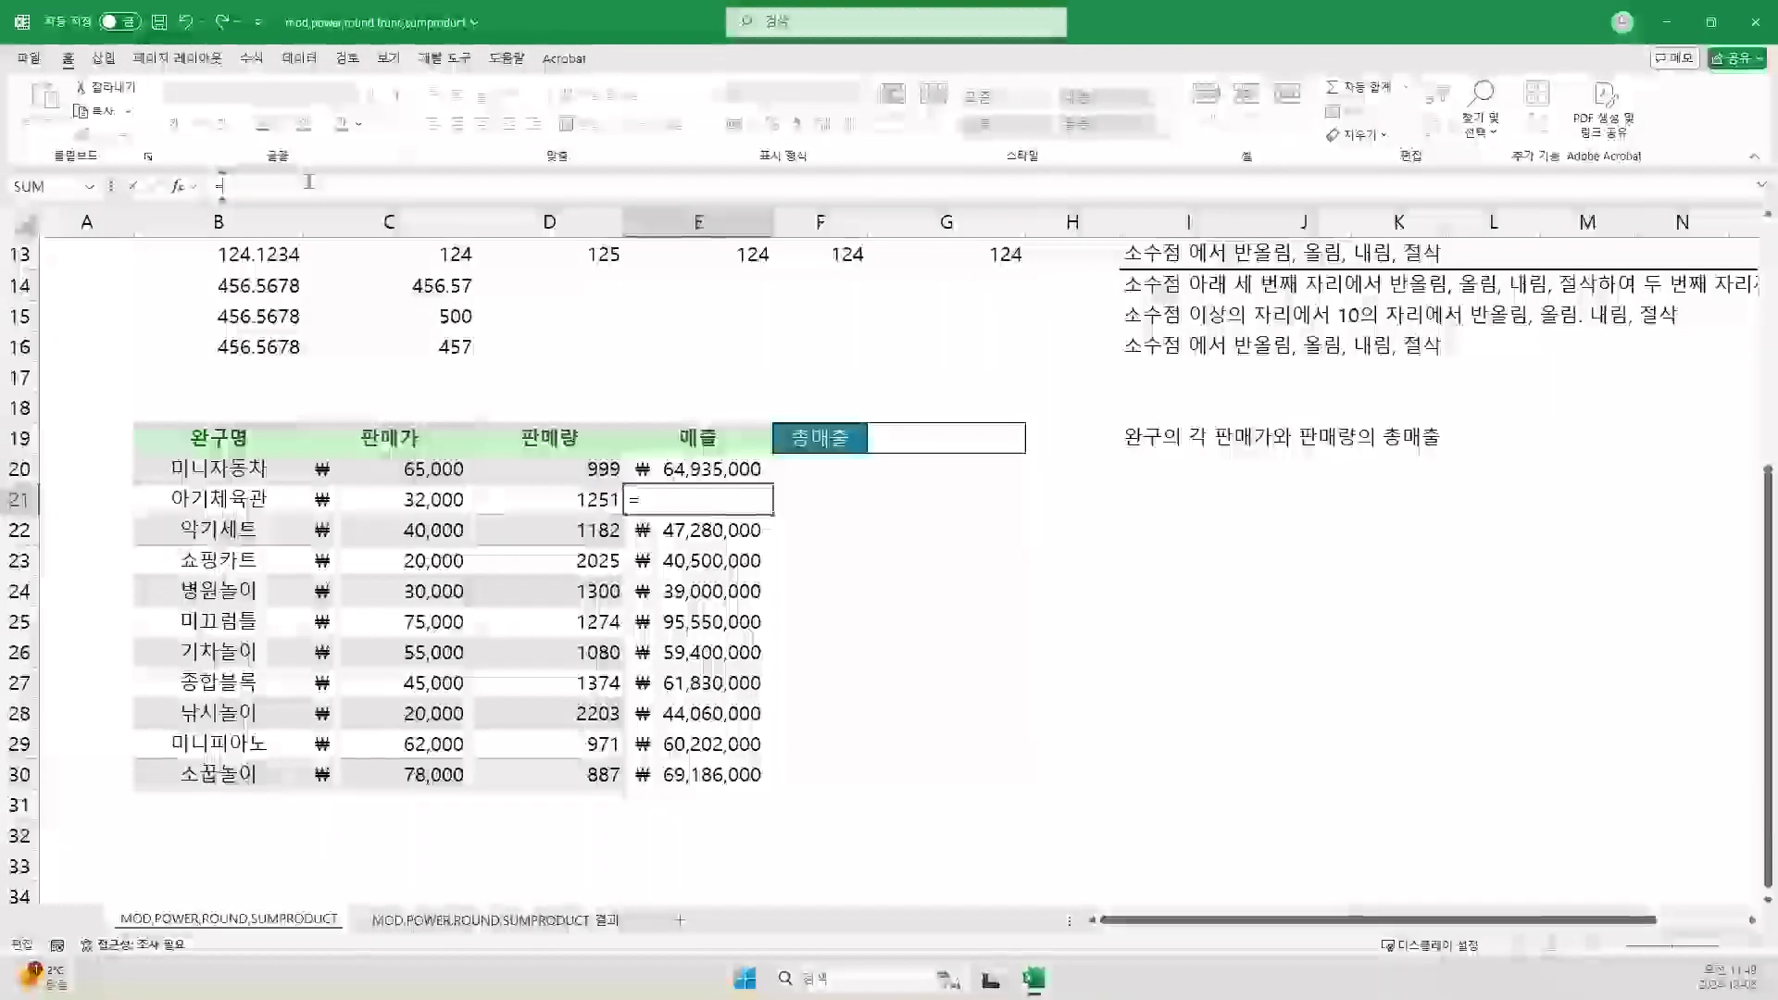
key("Escape")
Step: Copy the PRODUCT formula from E20 into E21, replacing its multiplication formula
left_click(767, 474)
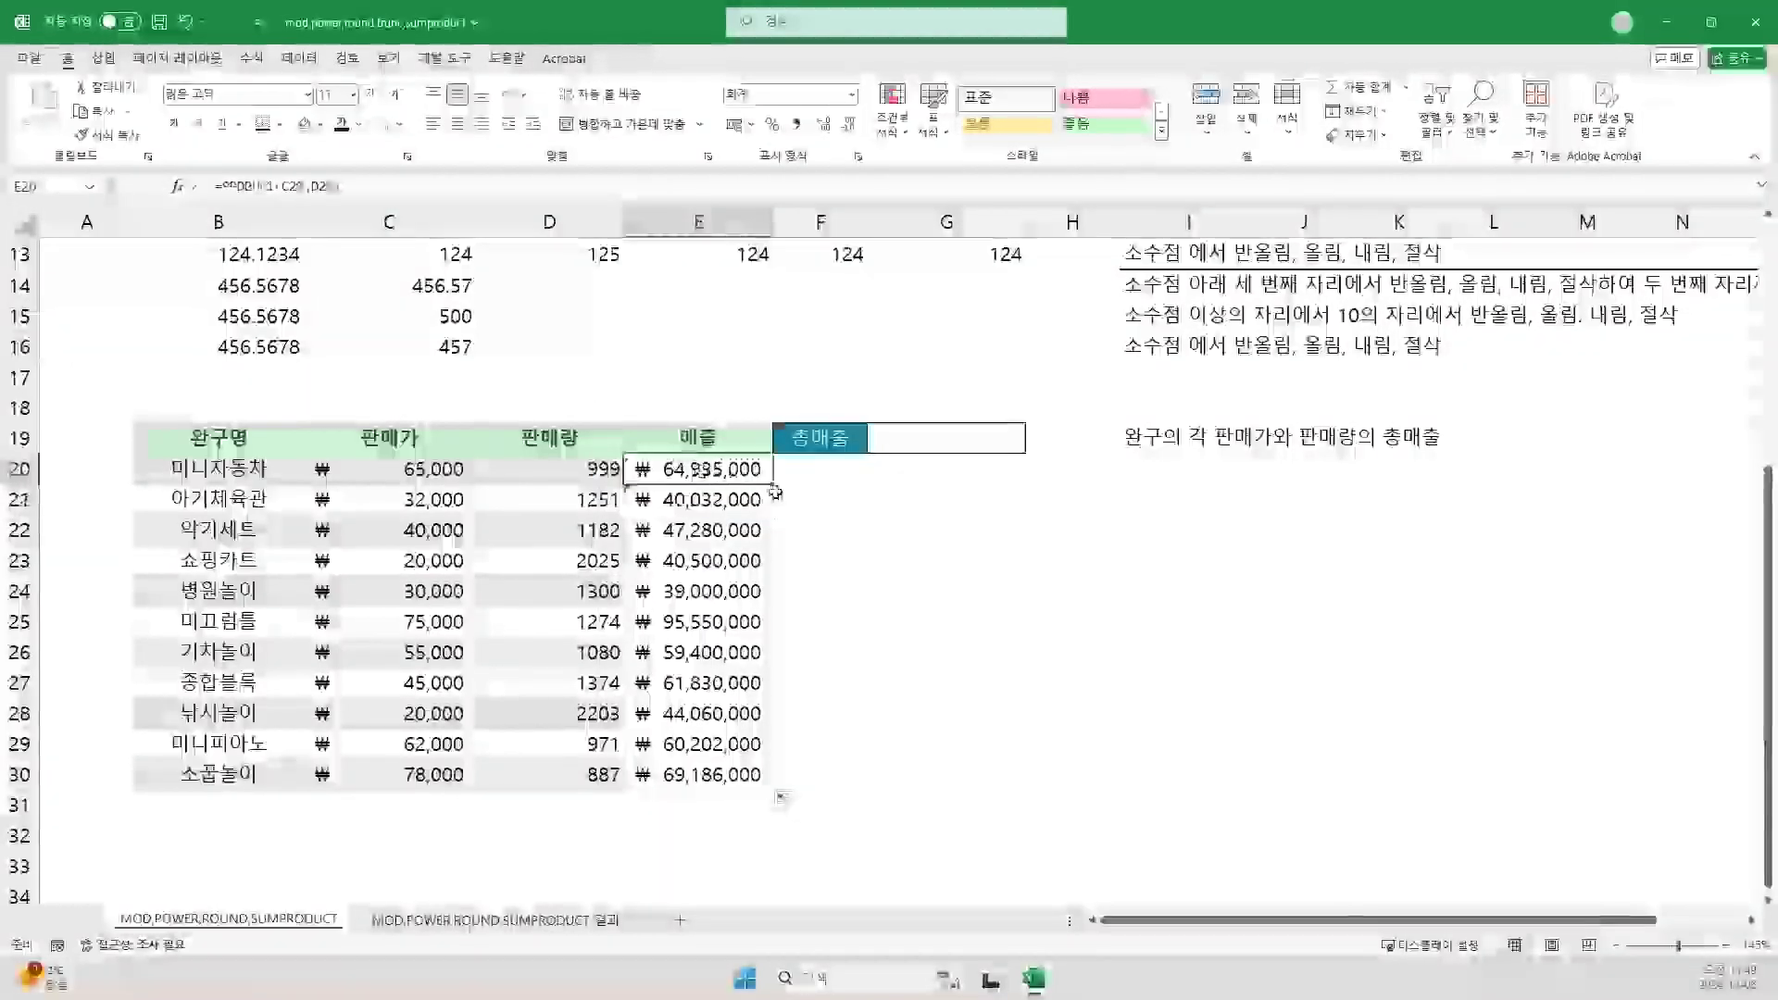
left_click_drag(772, 483, 772, 505)
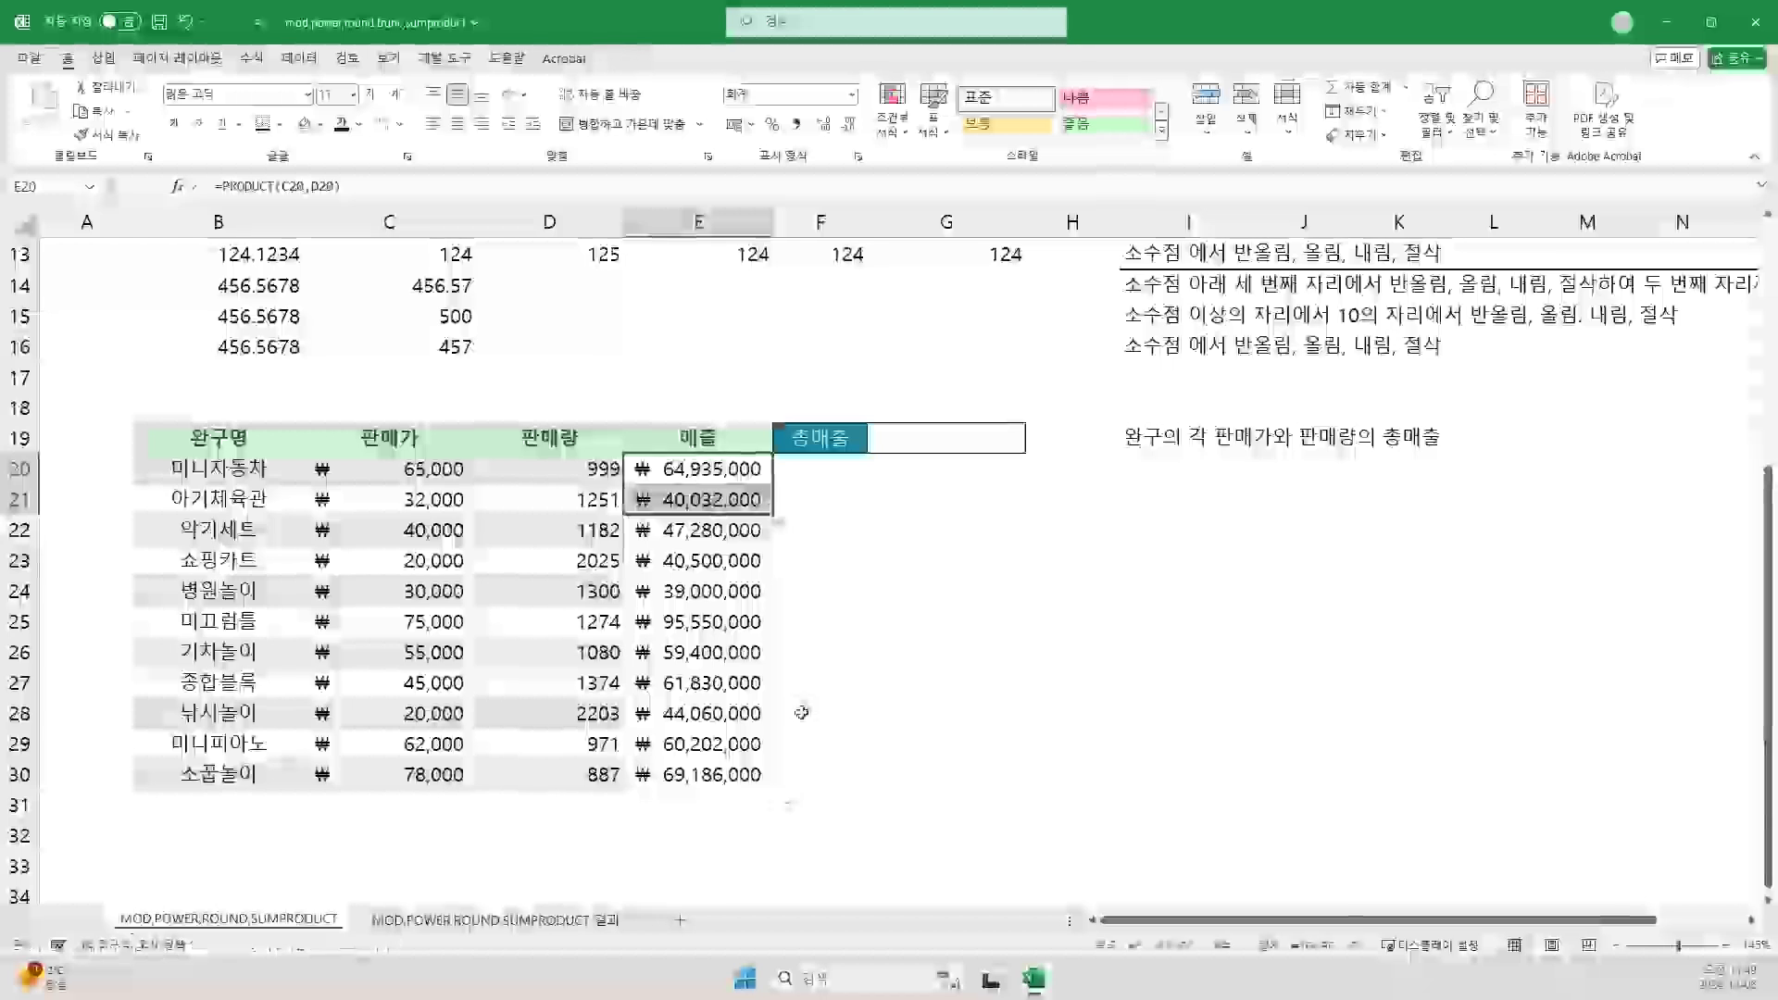
left_click(734, 814)
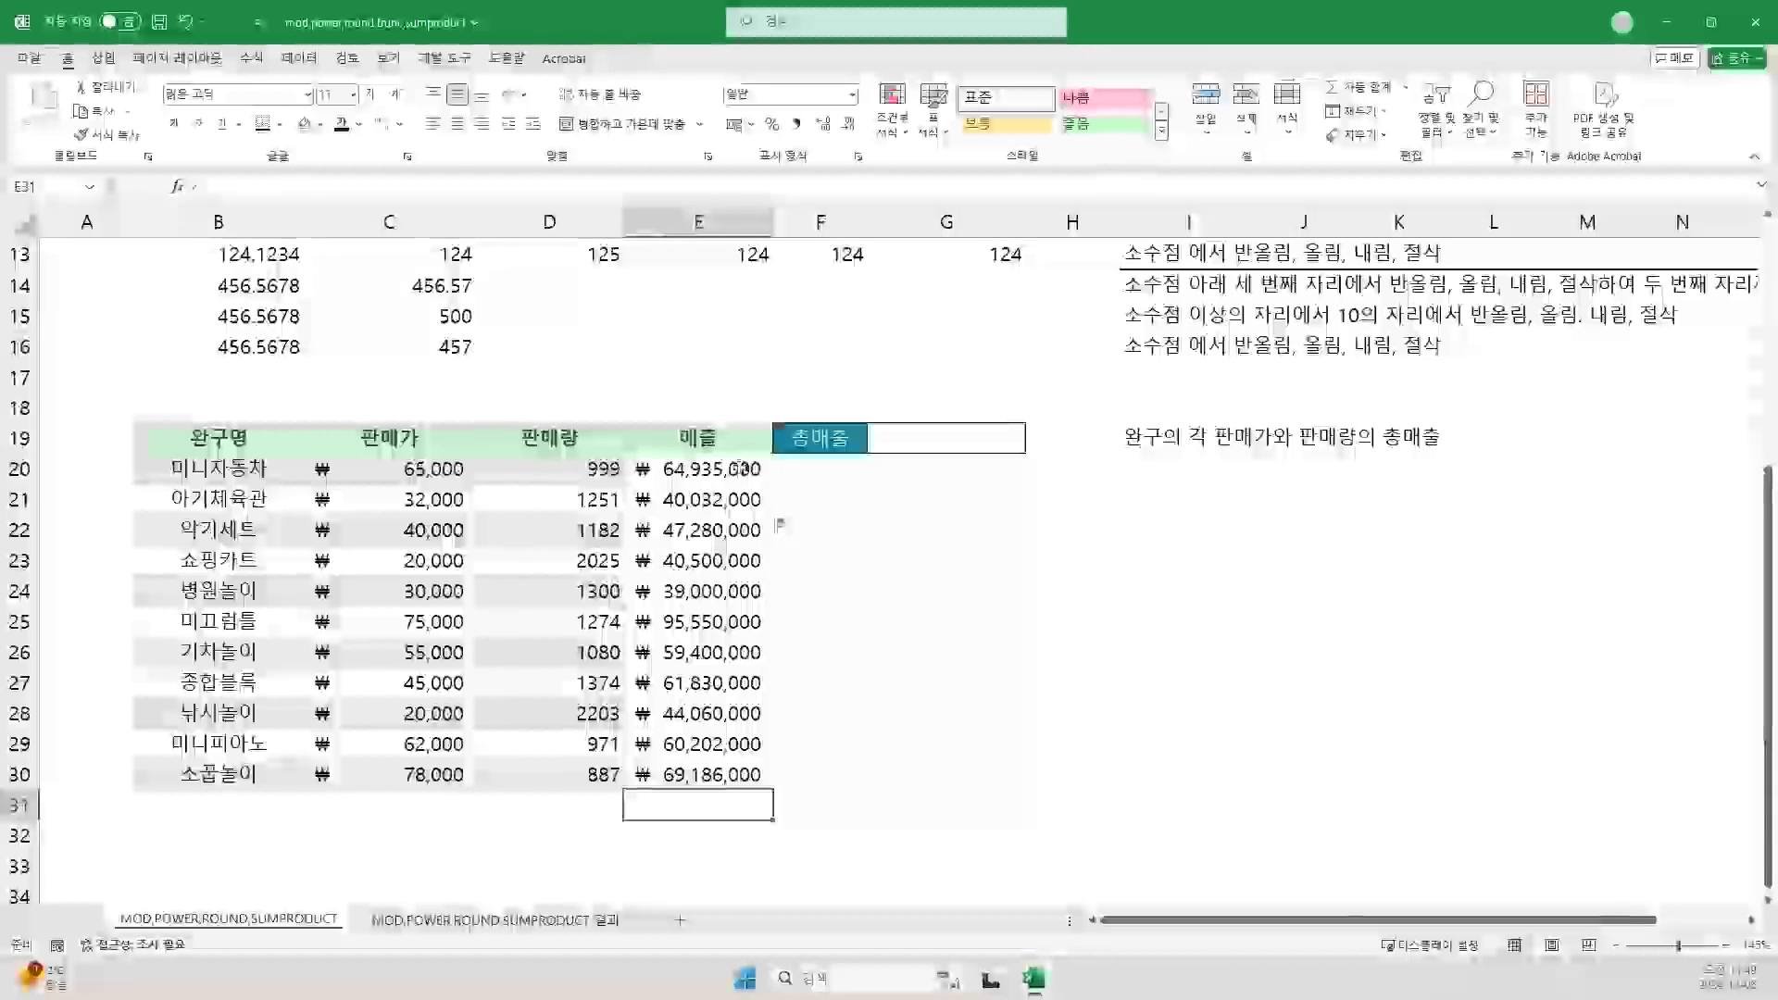
Step: Total the sales in E20:E30 with a SUM formula in E31 below the table
left_click_drag(695, 469, 700, 763)
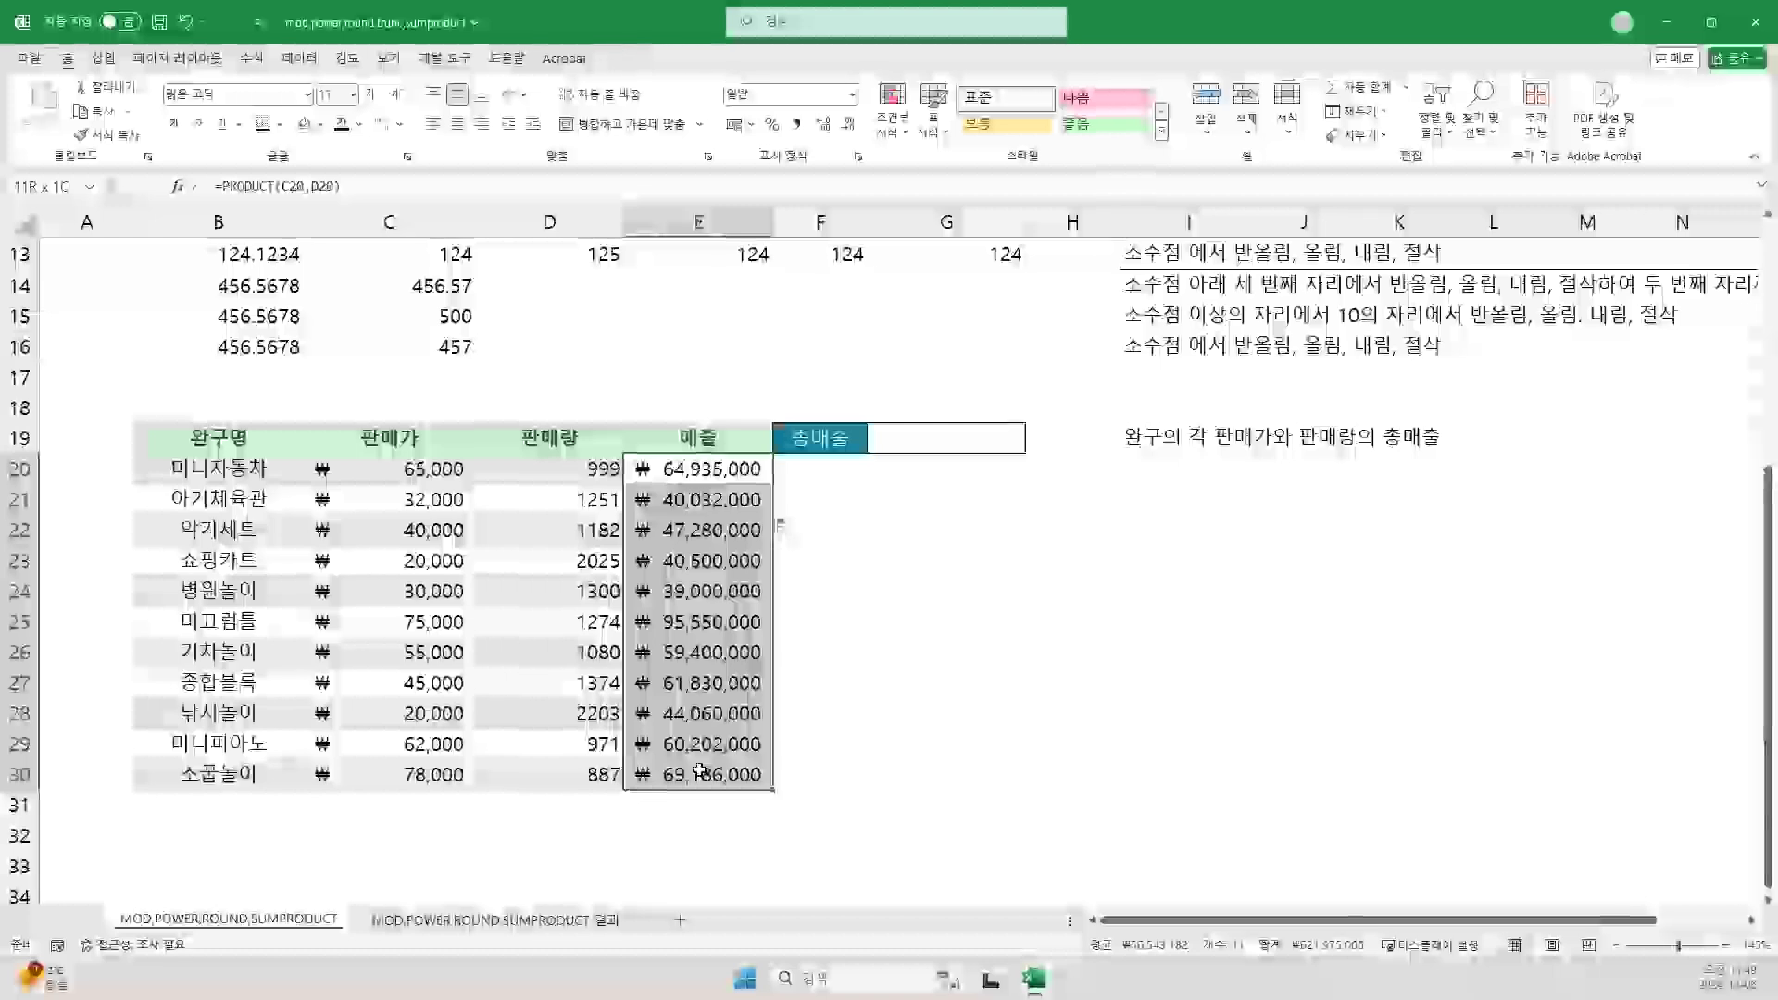
left_click(704, 811)
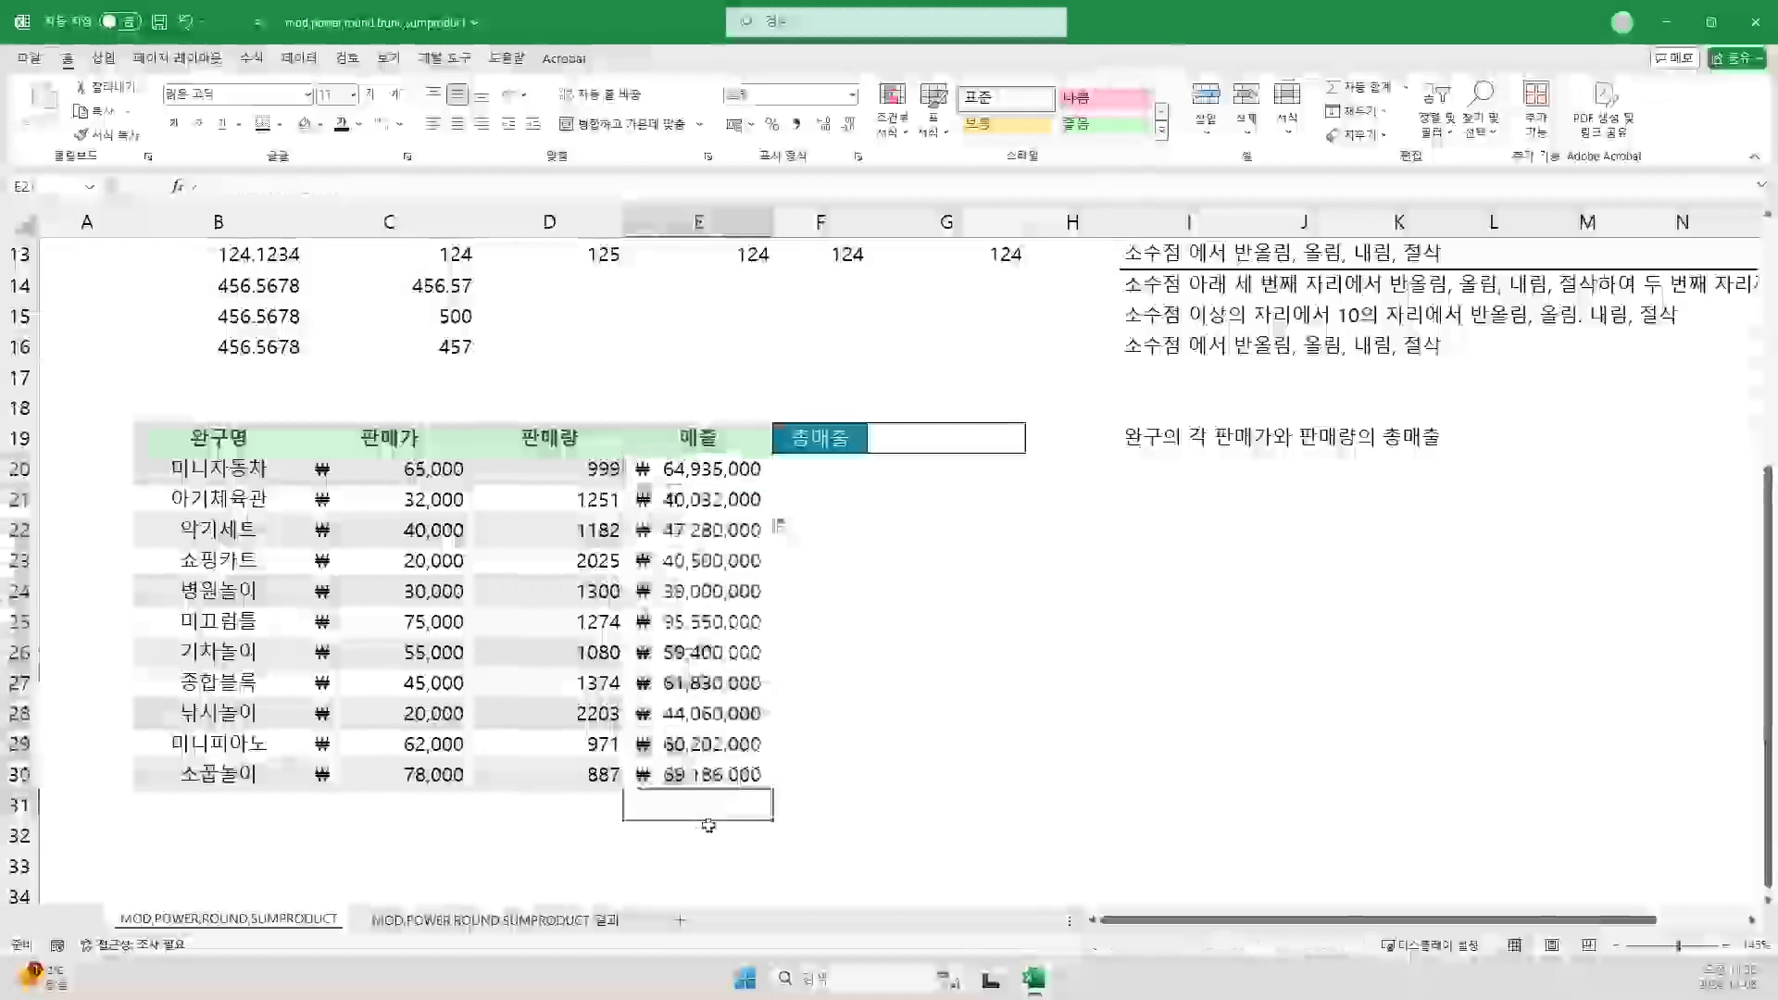
type("=SU")
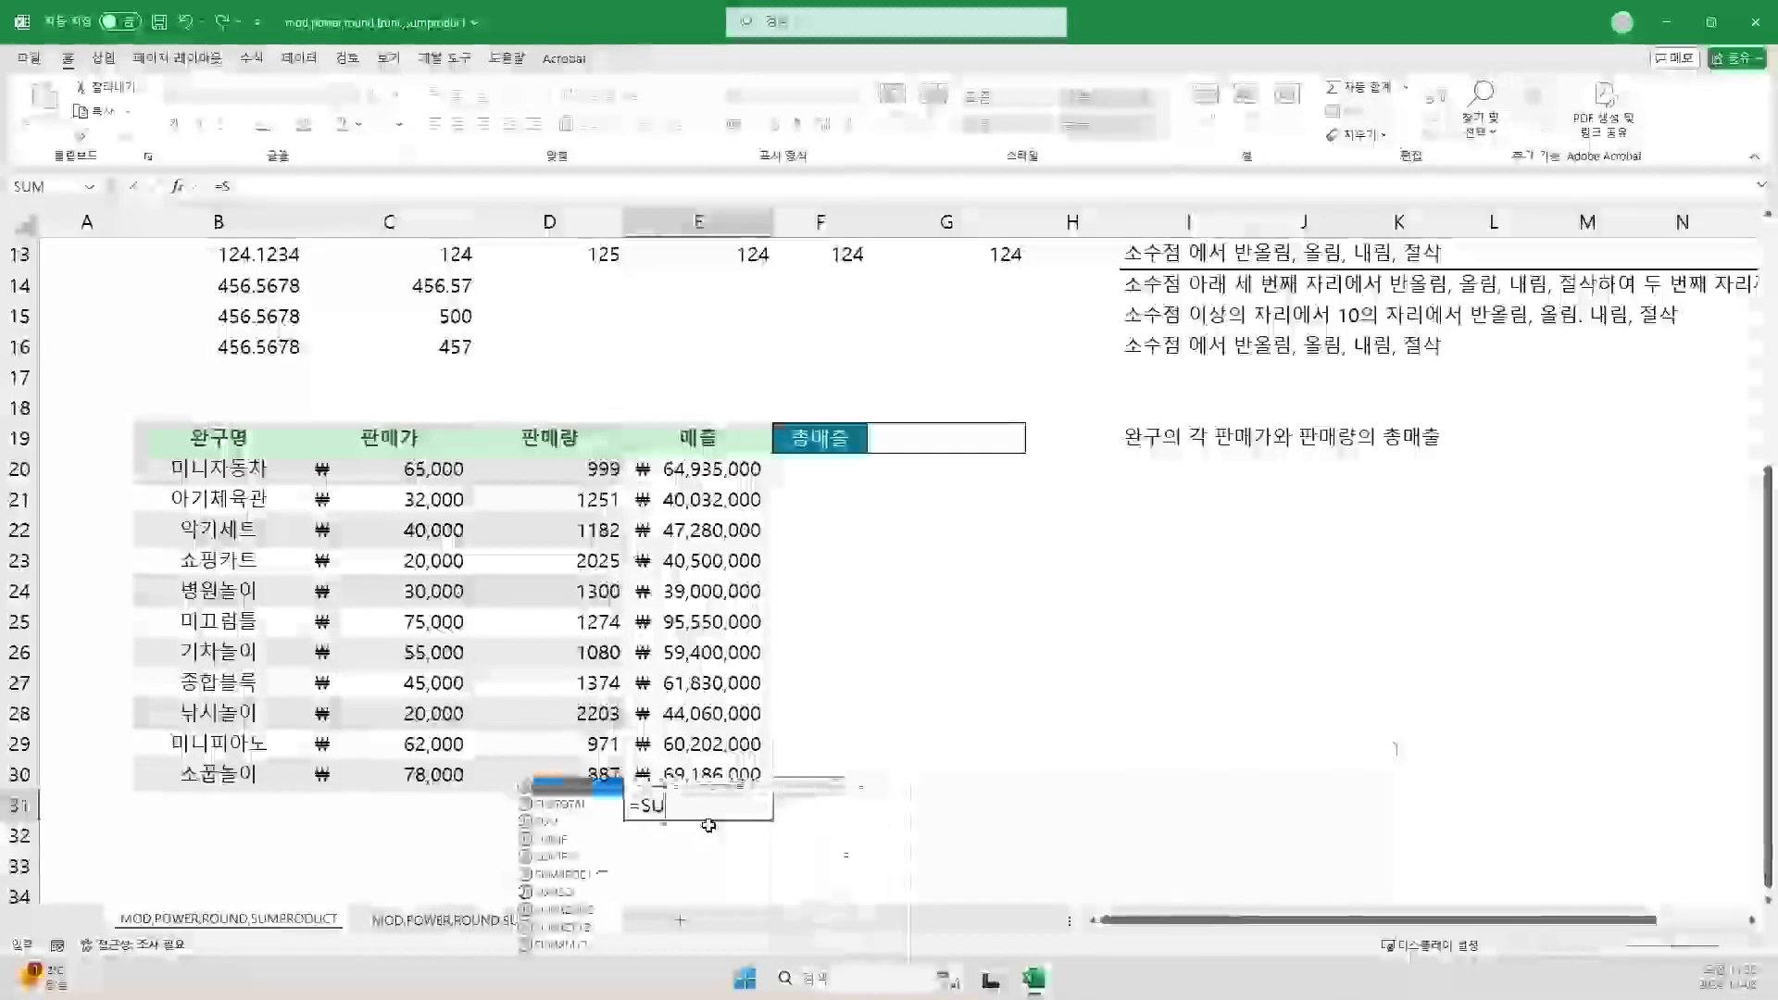
type("M(")
left_click_drag(699, 468, 699, 560)
left_click_drag(673, 703, 665, 774)
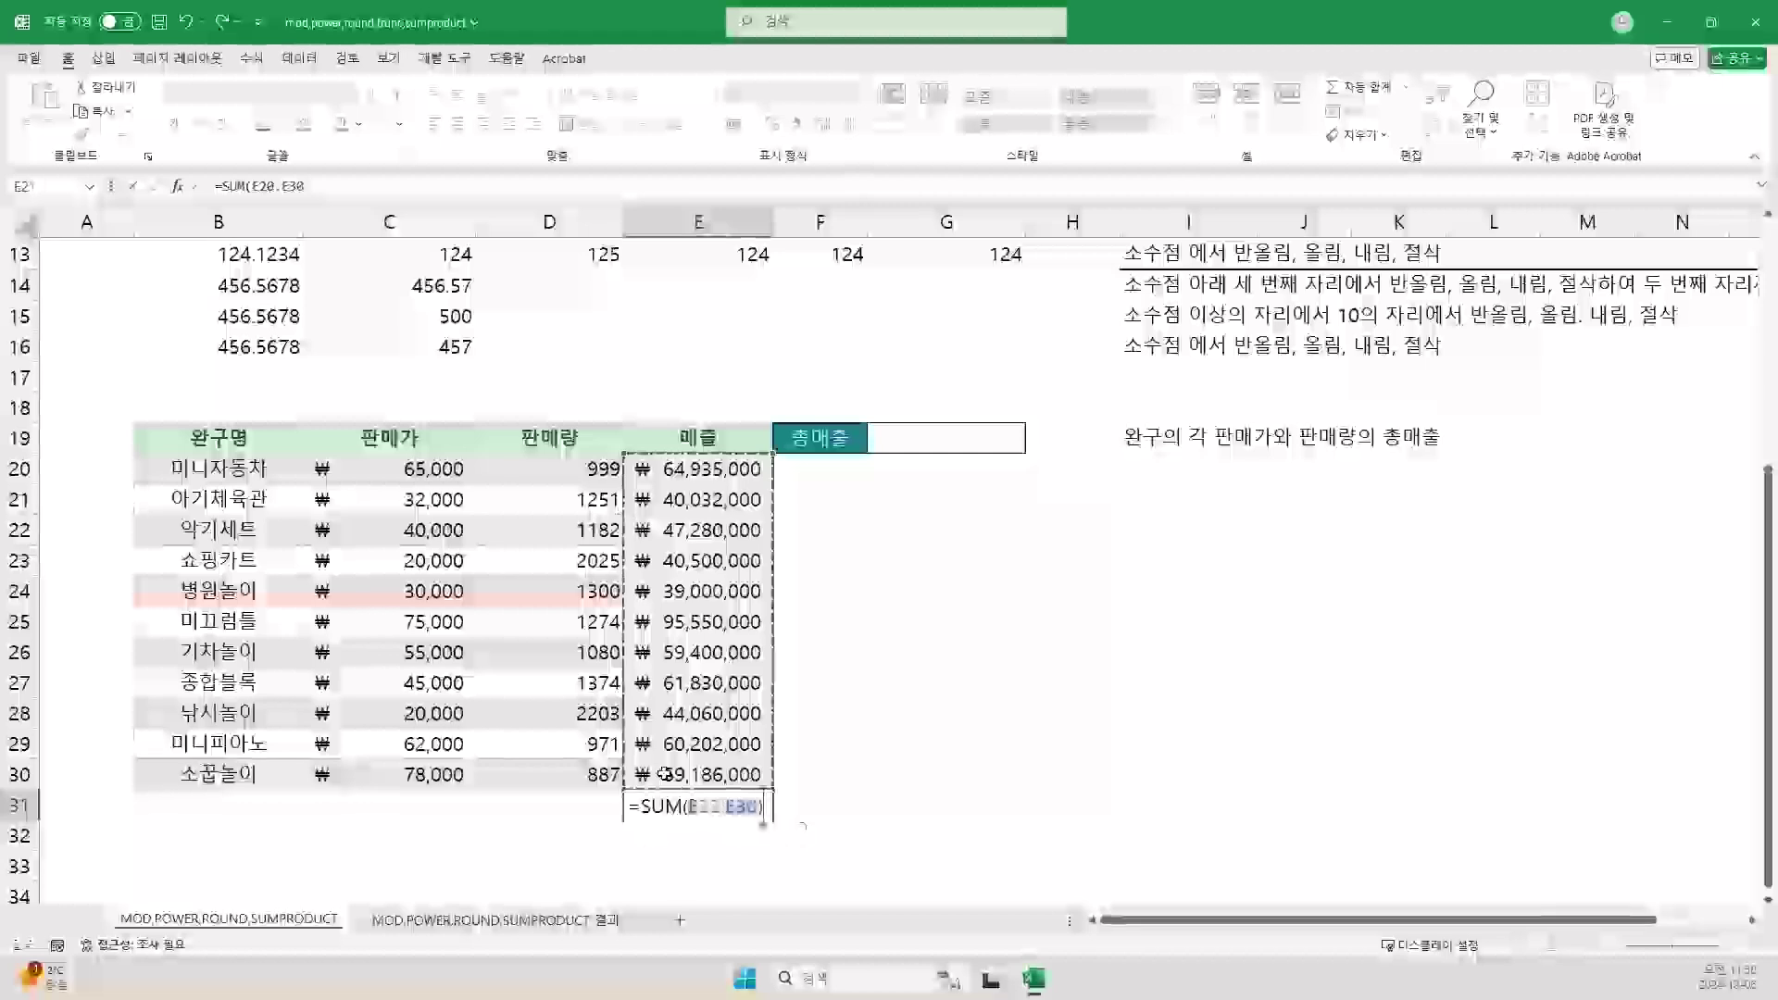
key("Return")
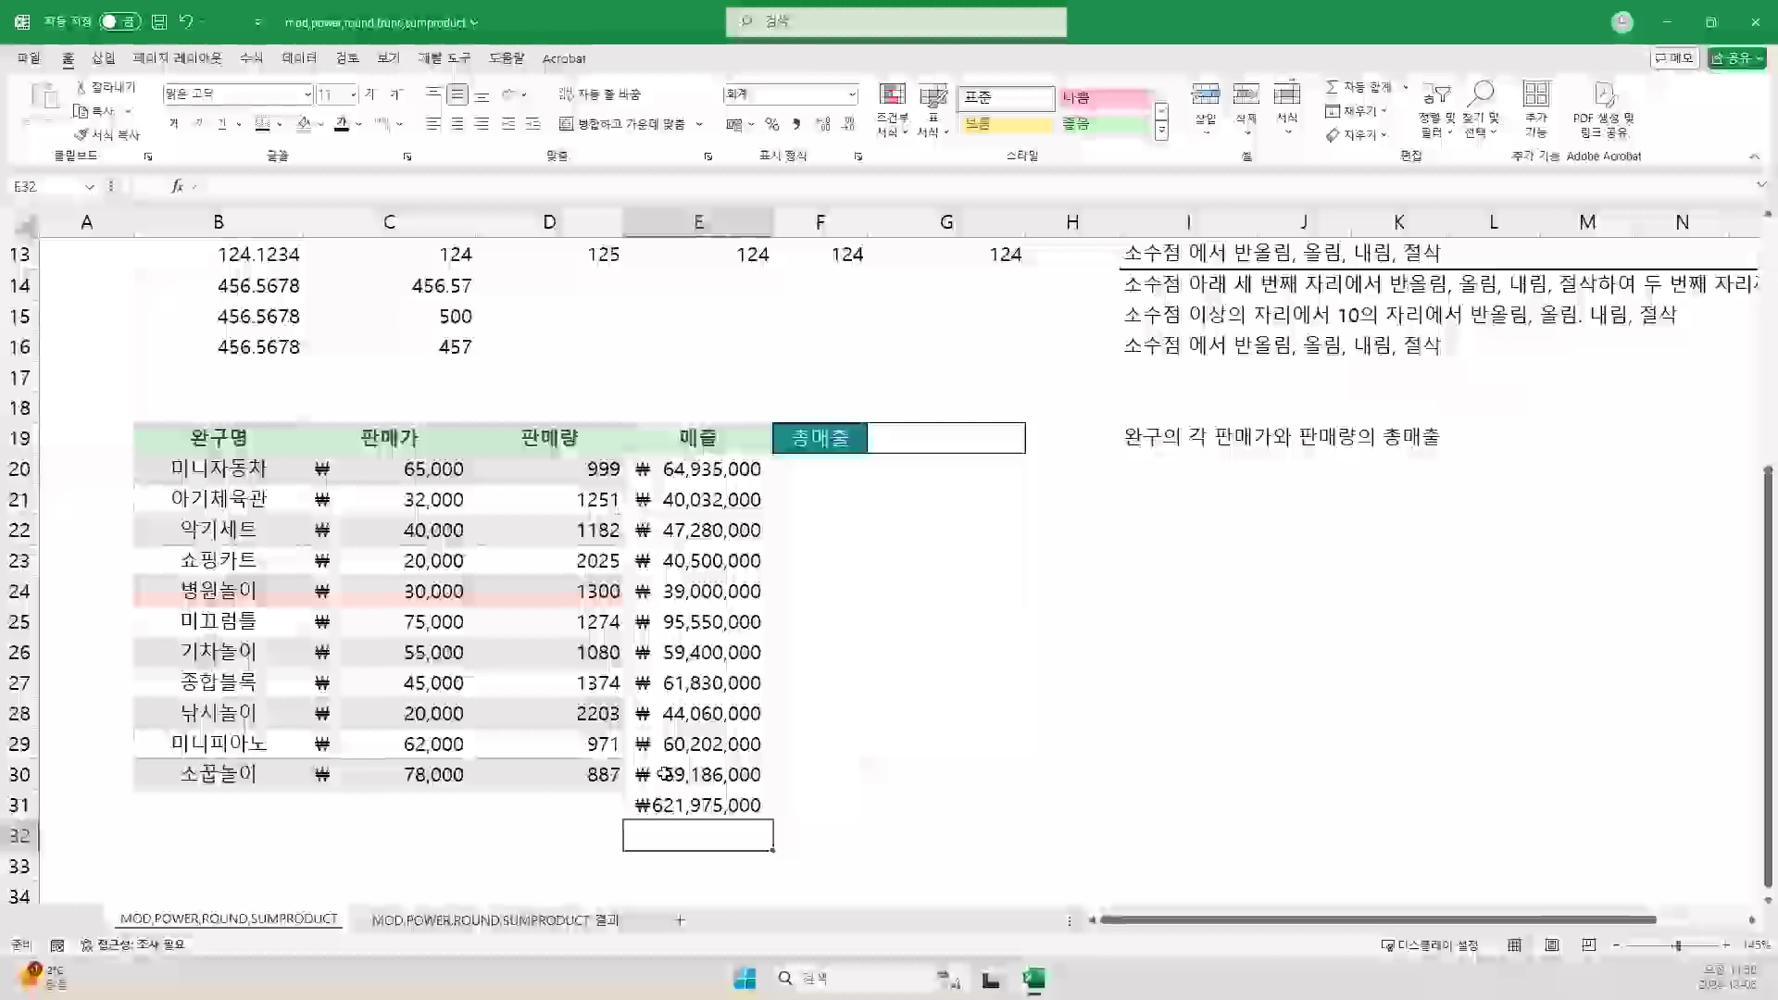
Step: Check the PRODUCT formulas in E20:E22 and the SUM formula in E31
left_click(732, 467)
key("Down")
key("Down")
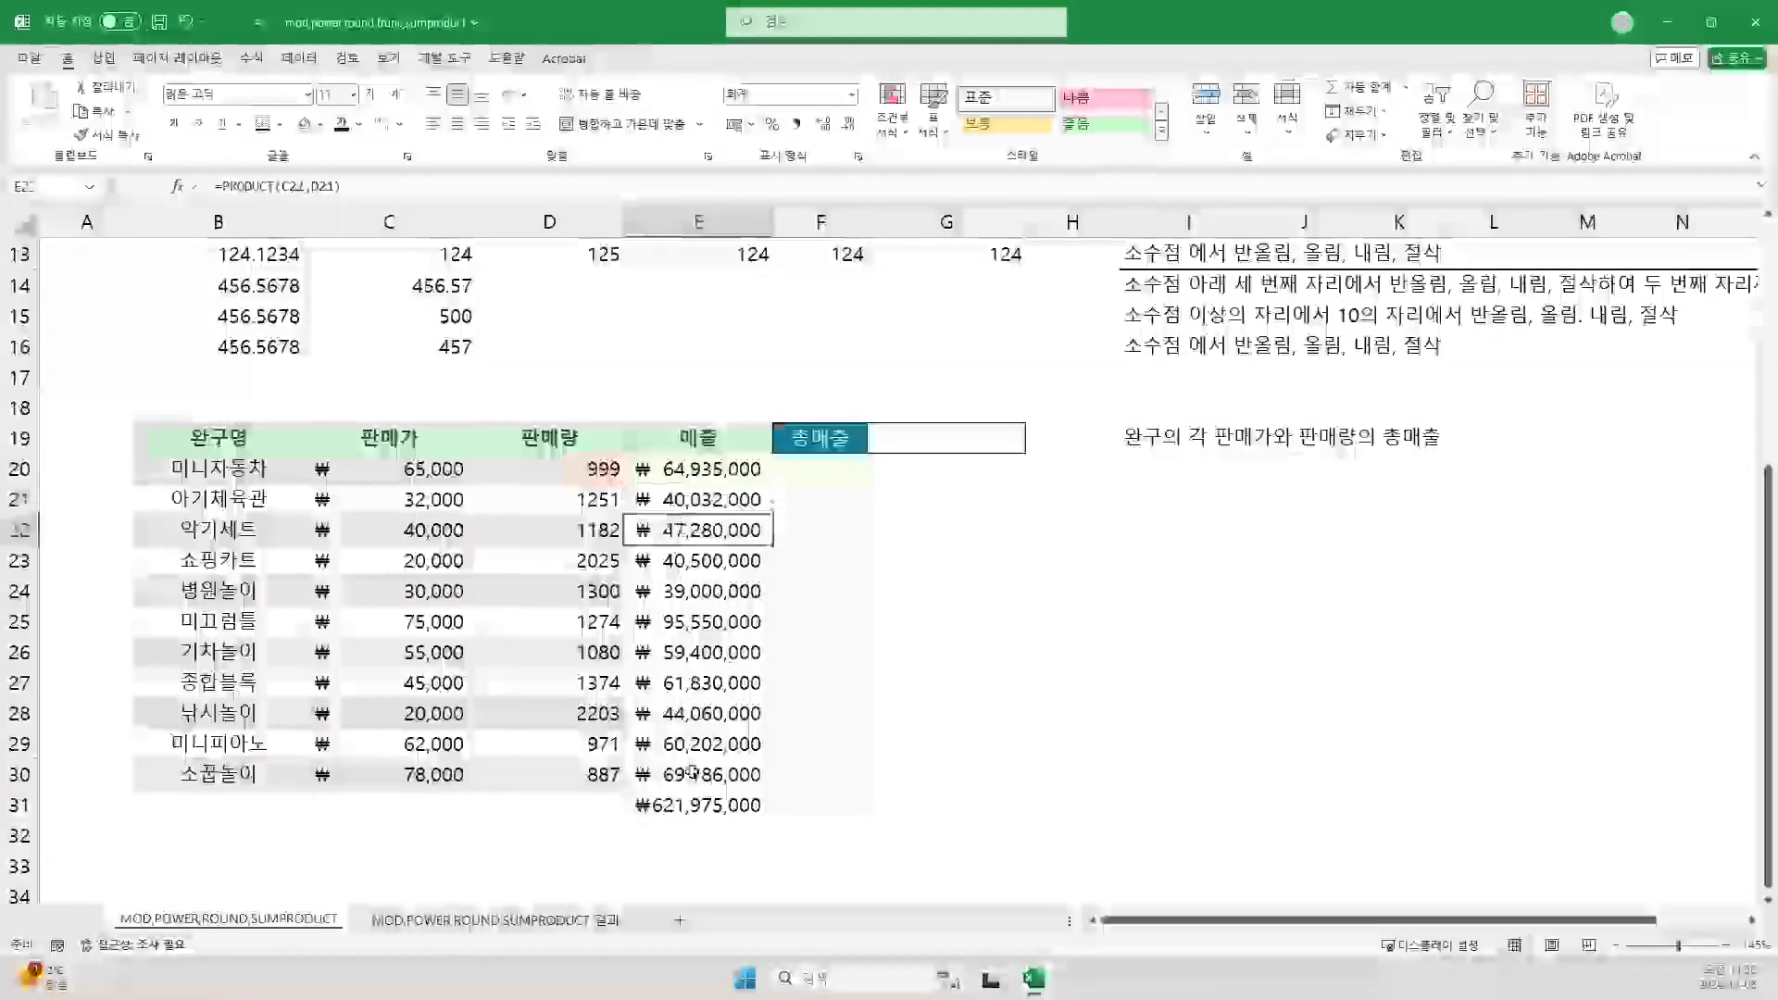
left_click(694, 812)
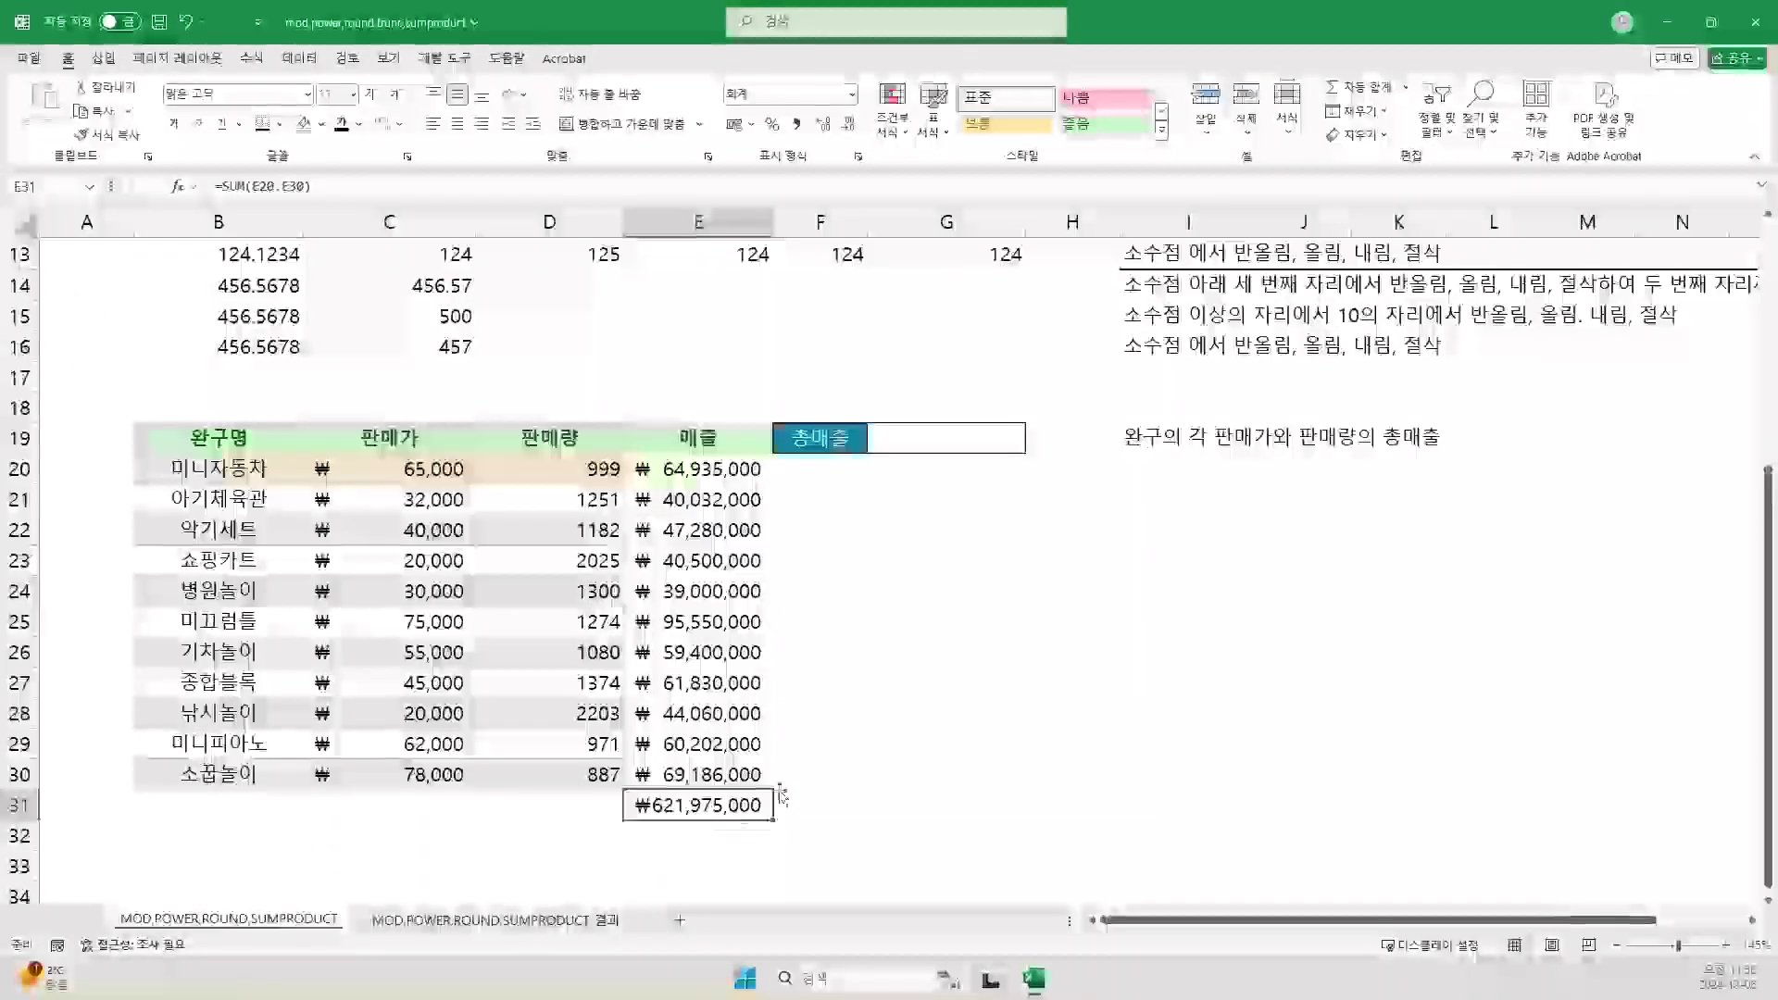
Step: Start a SUMPRODUCT formula in G19, the cell beside the "총매출" label
left_click(968, 452)
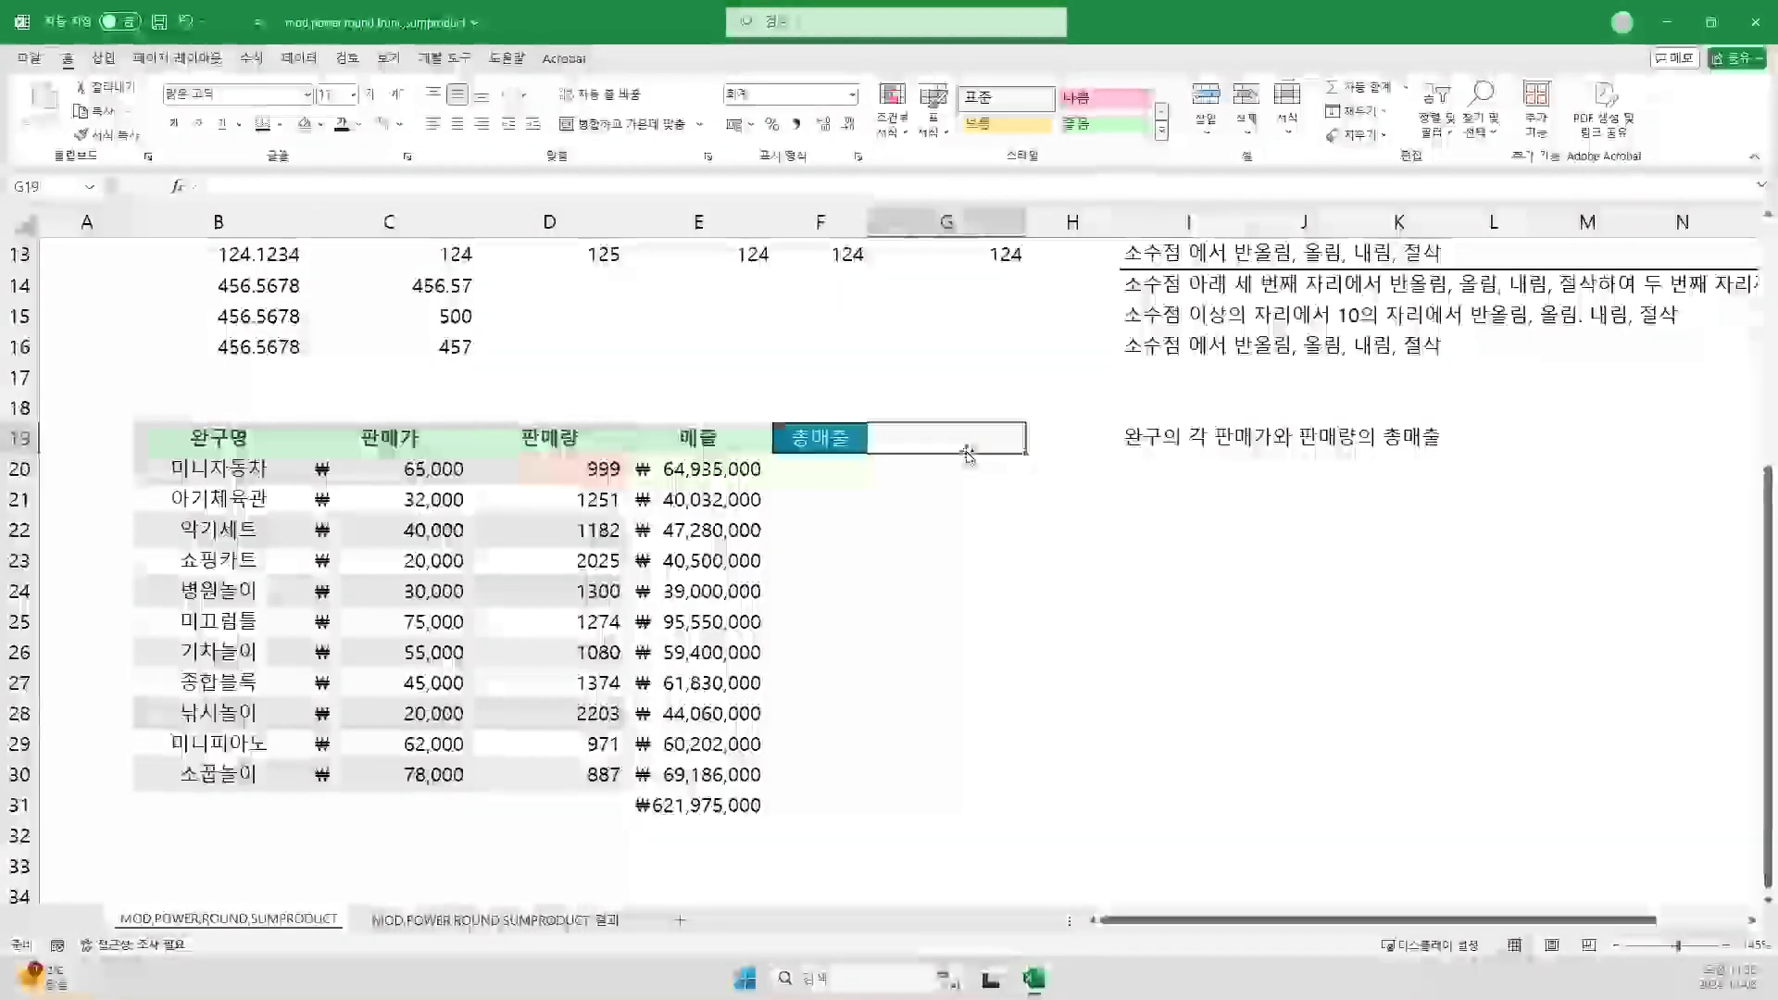
type("=SU,M")
key("BackSpace")
key("BackSpace")
type("M")
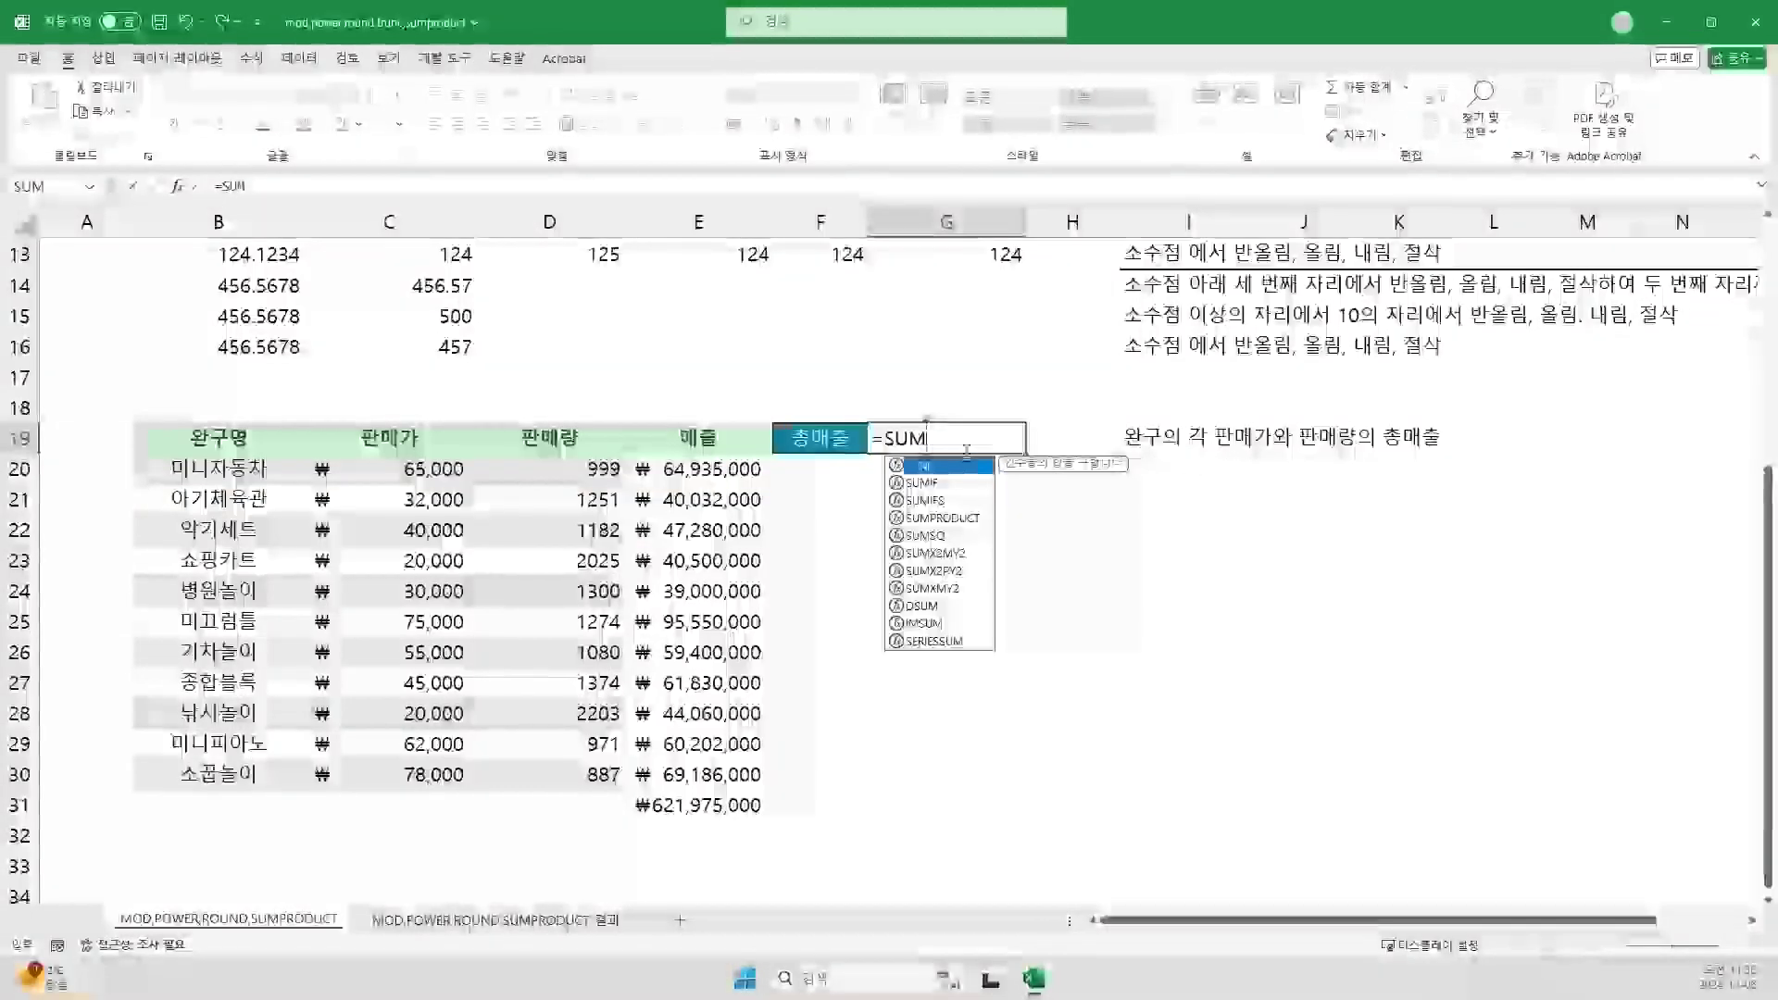
key("Down")
key("Down")
key("Down")
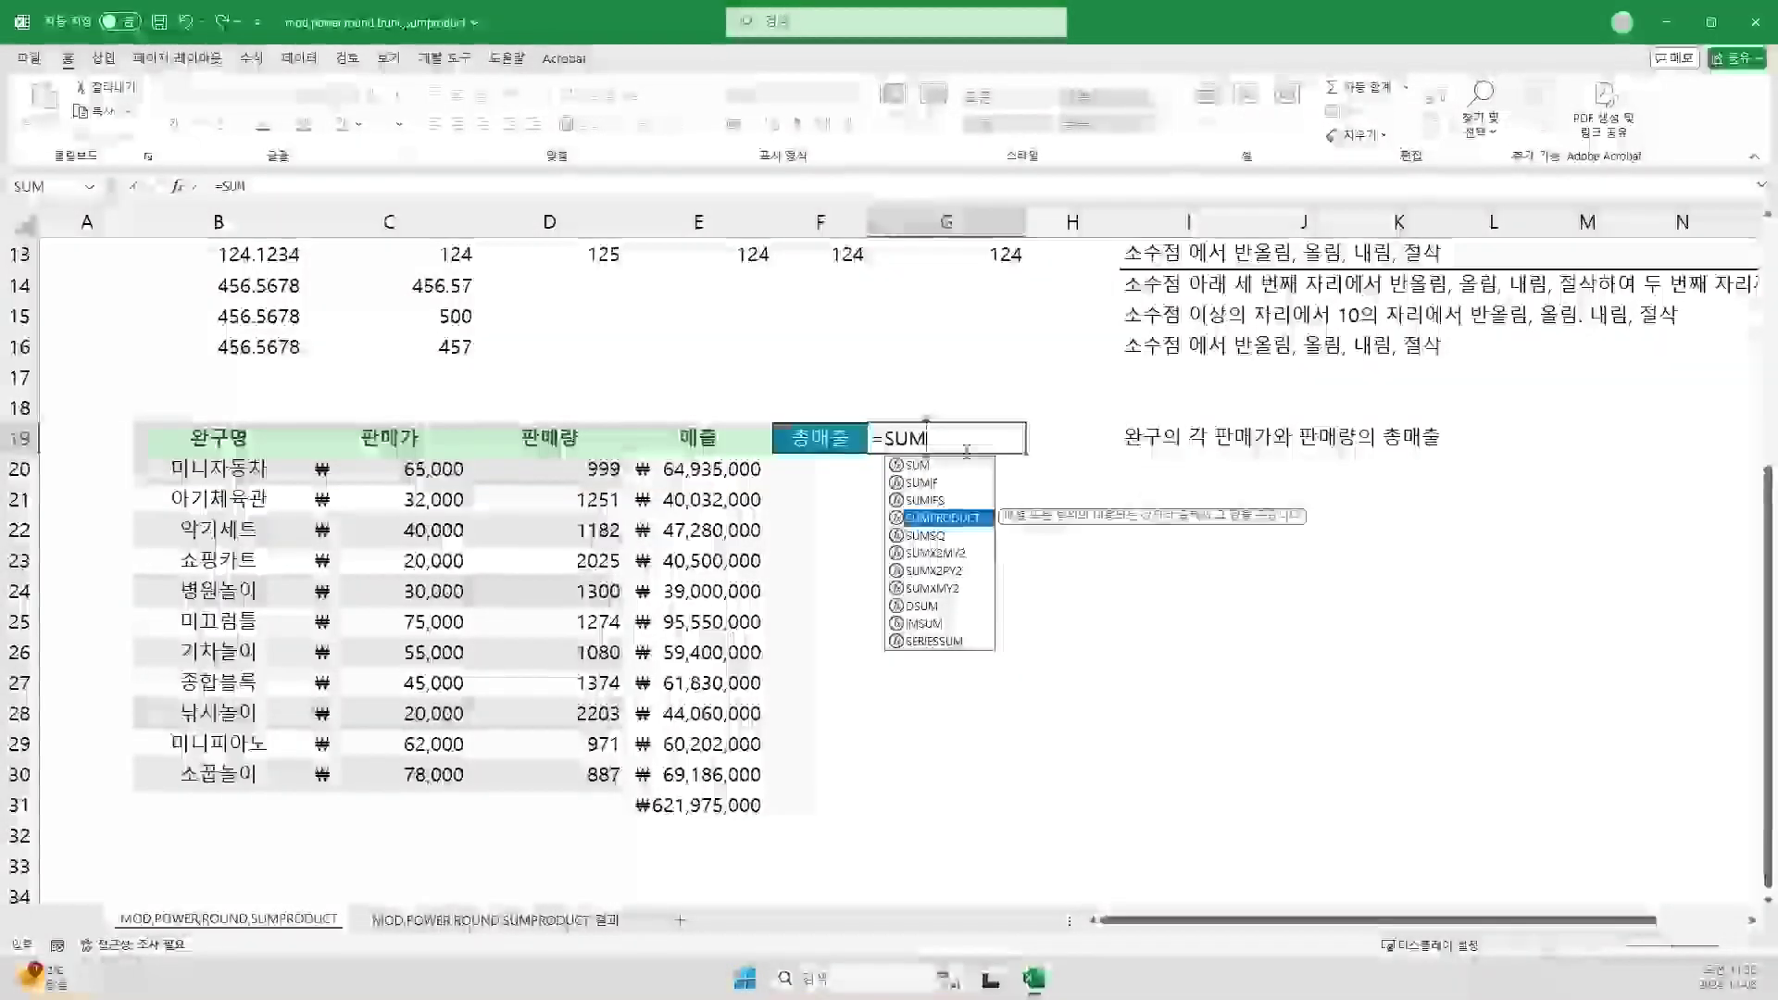
key("Tab")
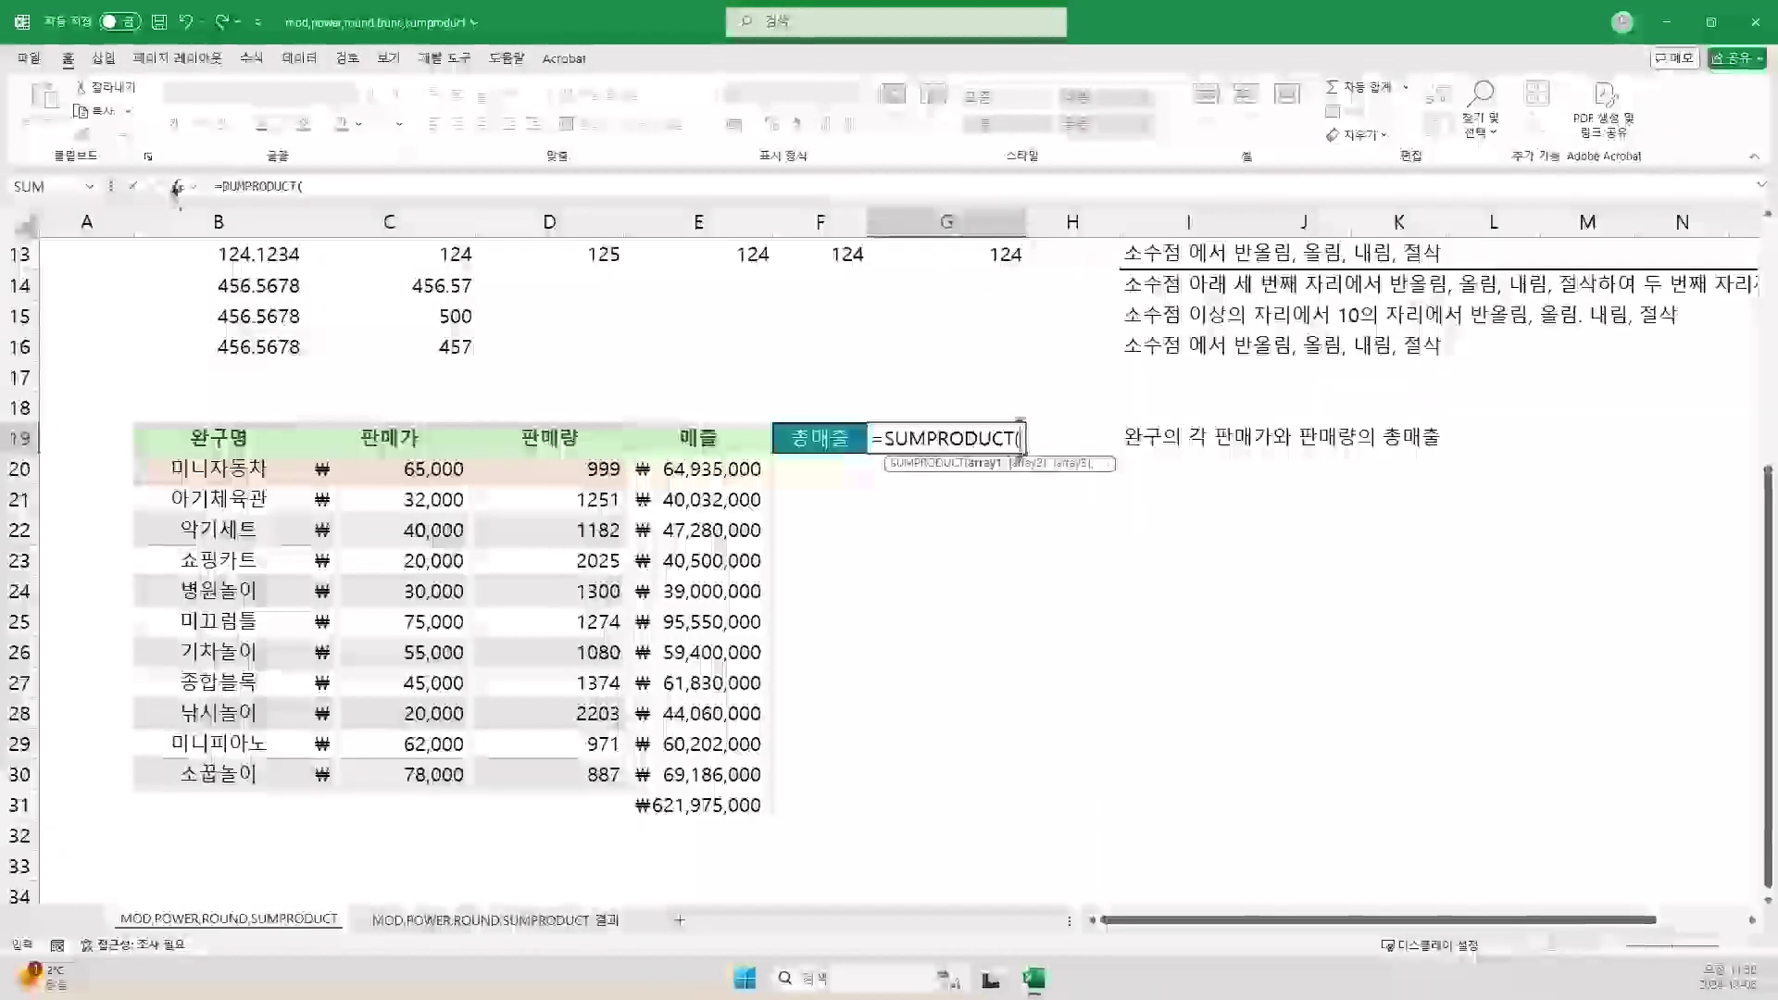
Step: Complete the SUMPRODUCT function arguments with C20:C30 as Array1 and D20:D30 as Array2
left_click(178, 188)
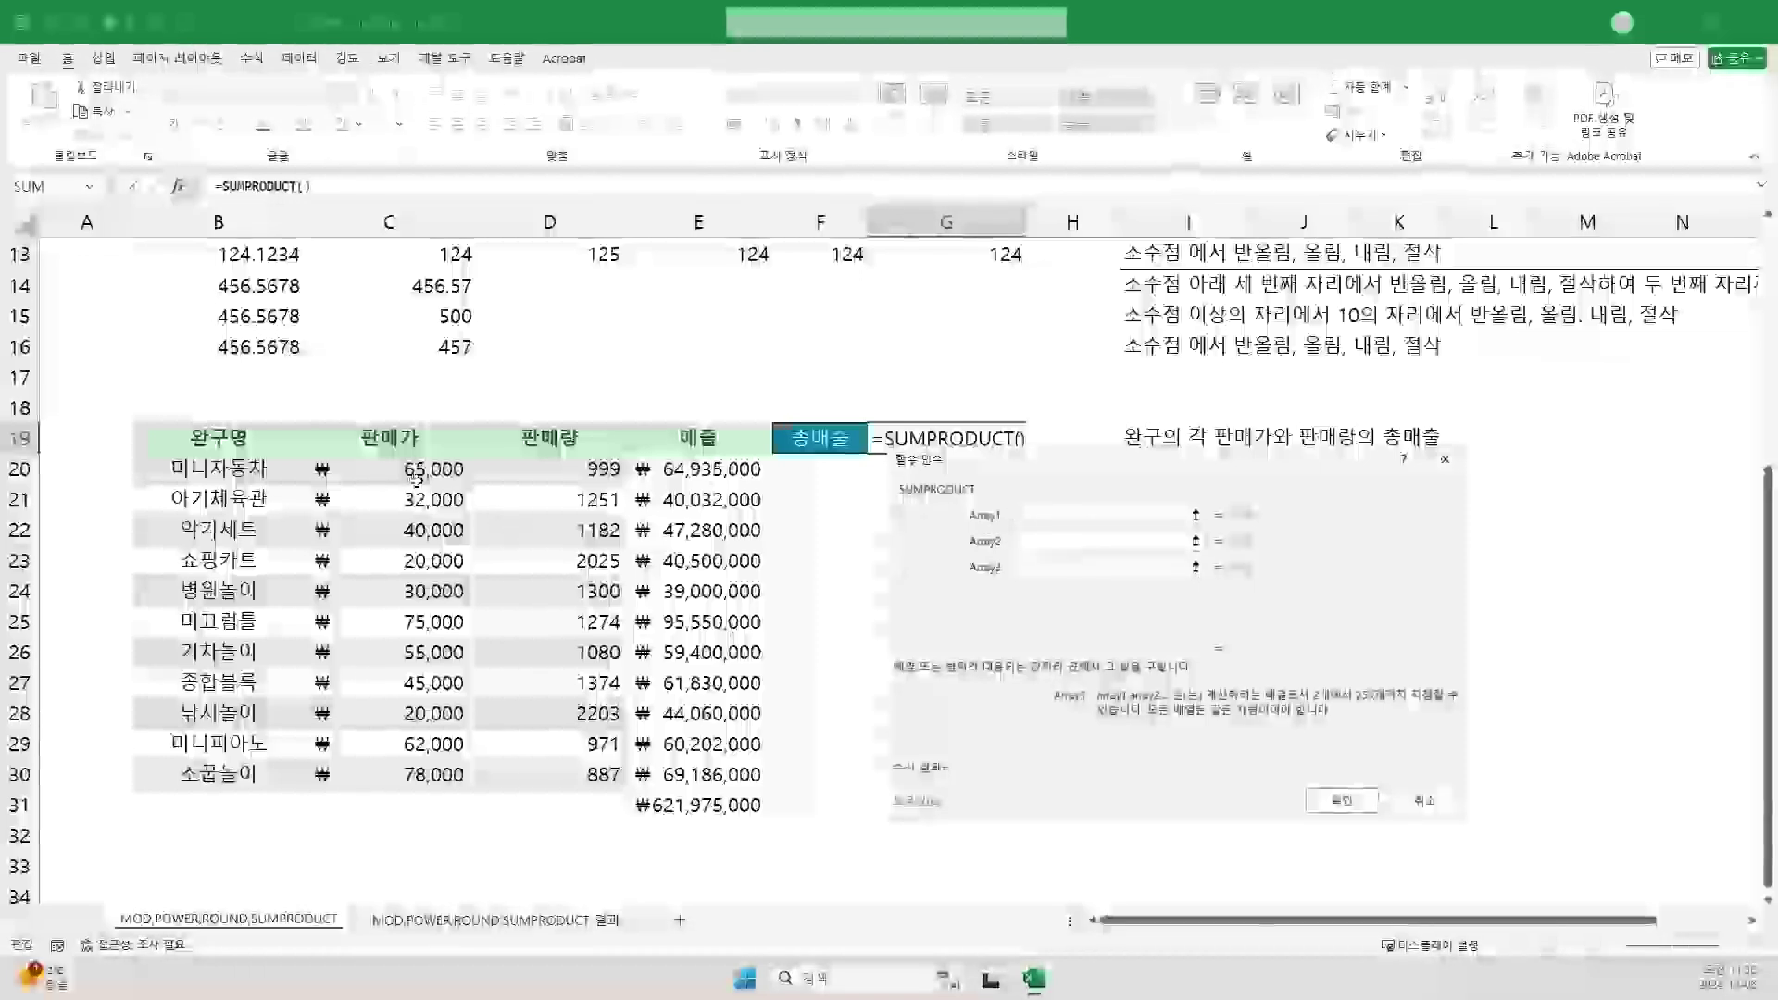
left_click_drag(414, 477, 409, 782)
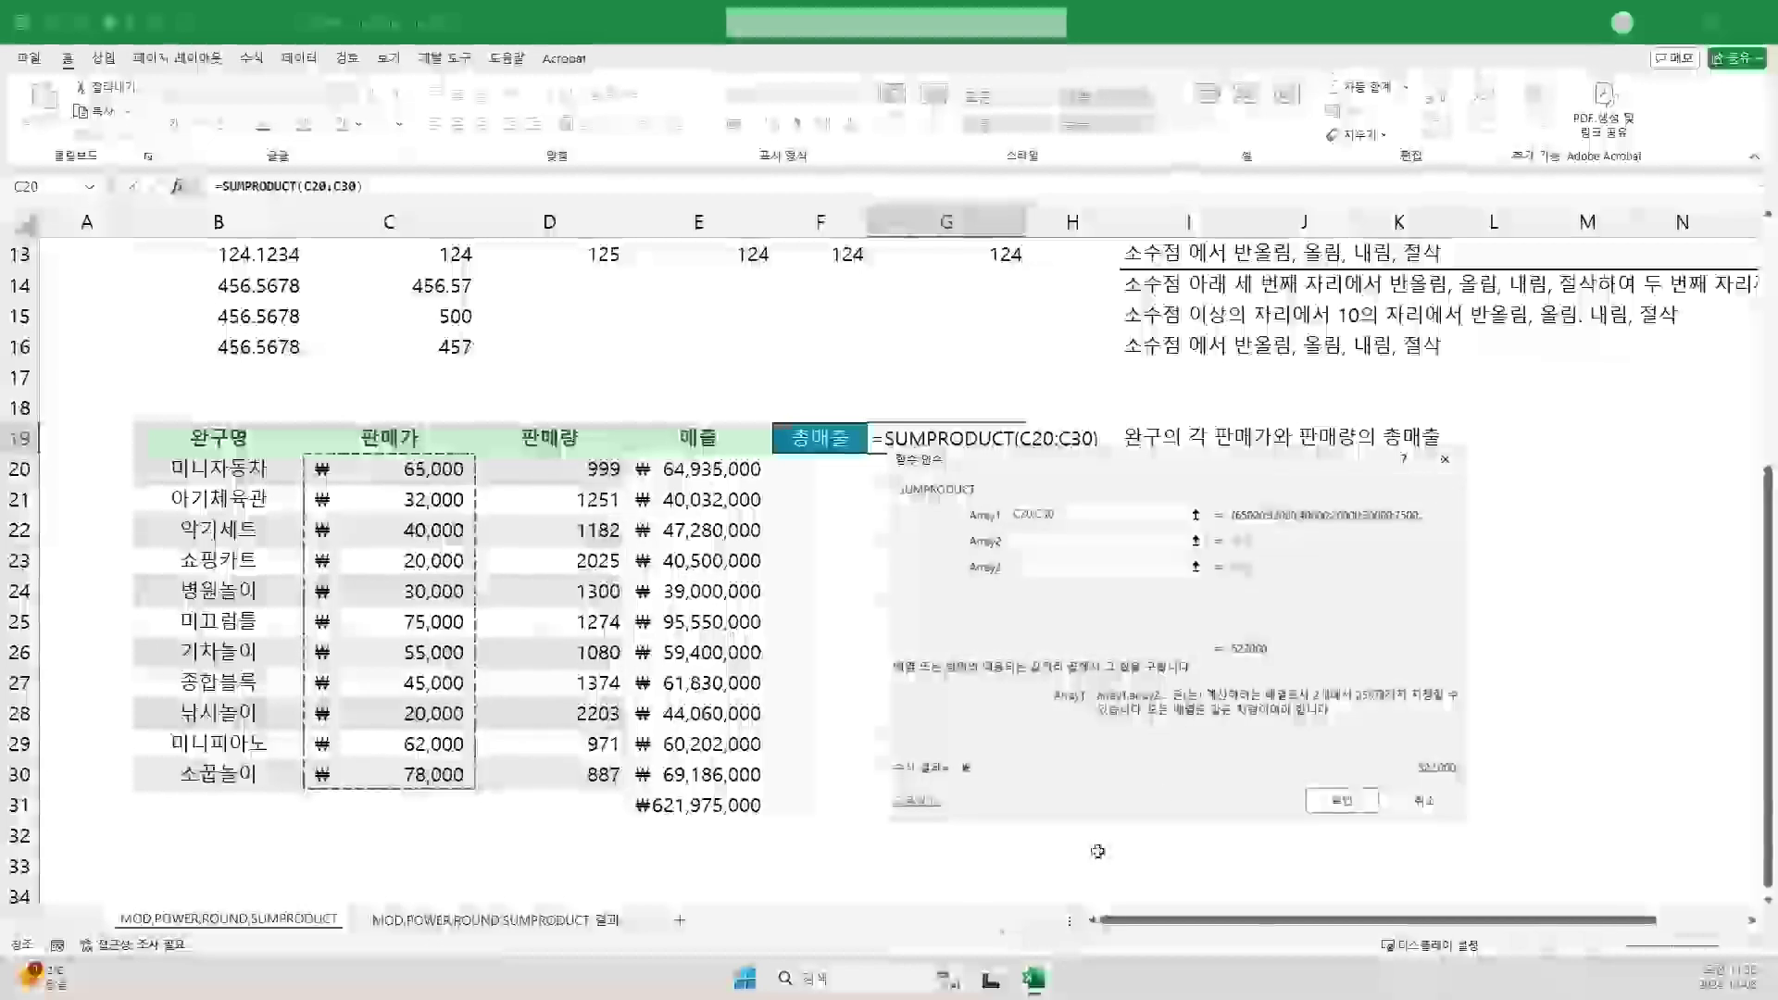
left_click(1043, 545)
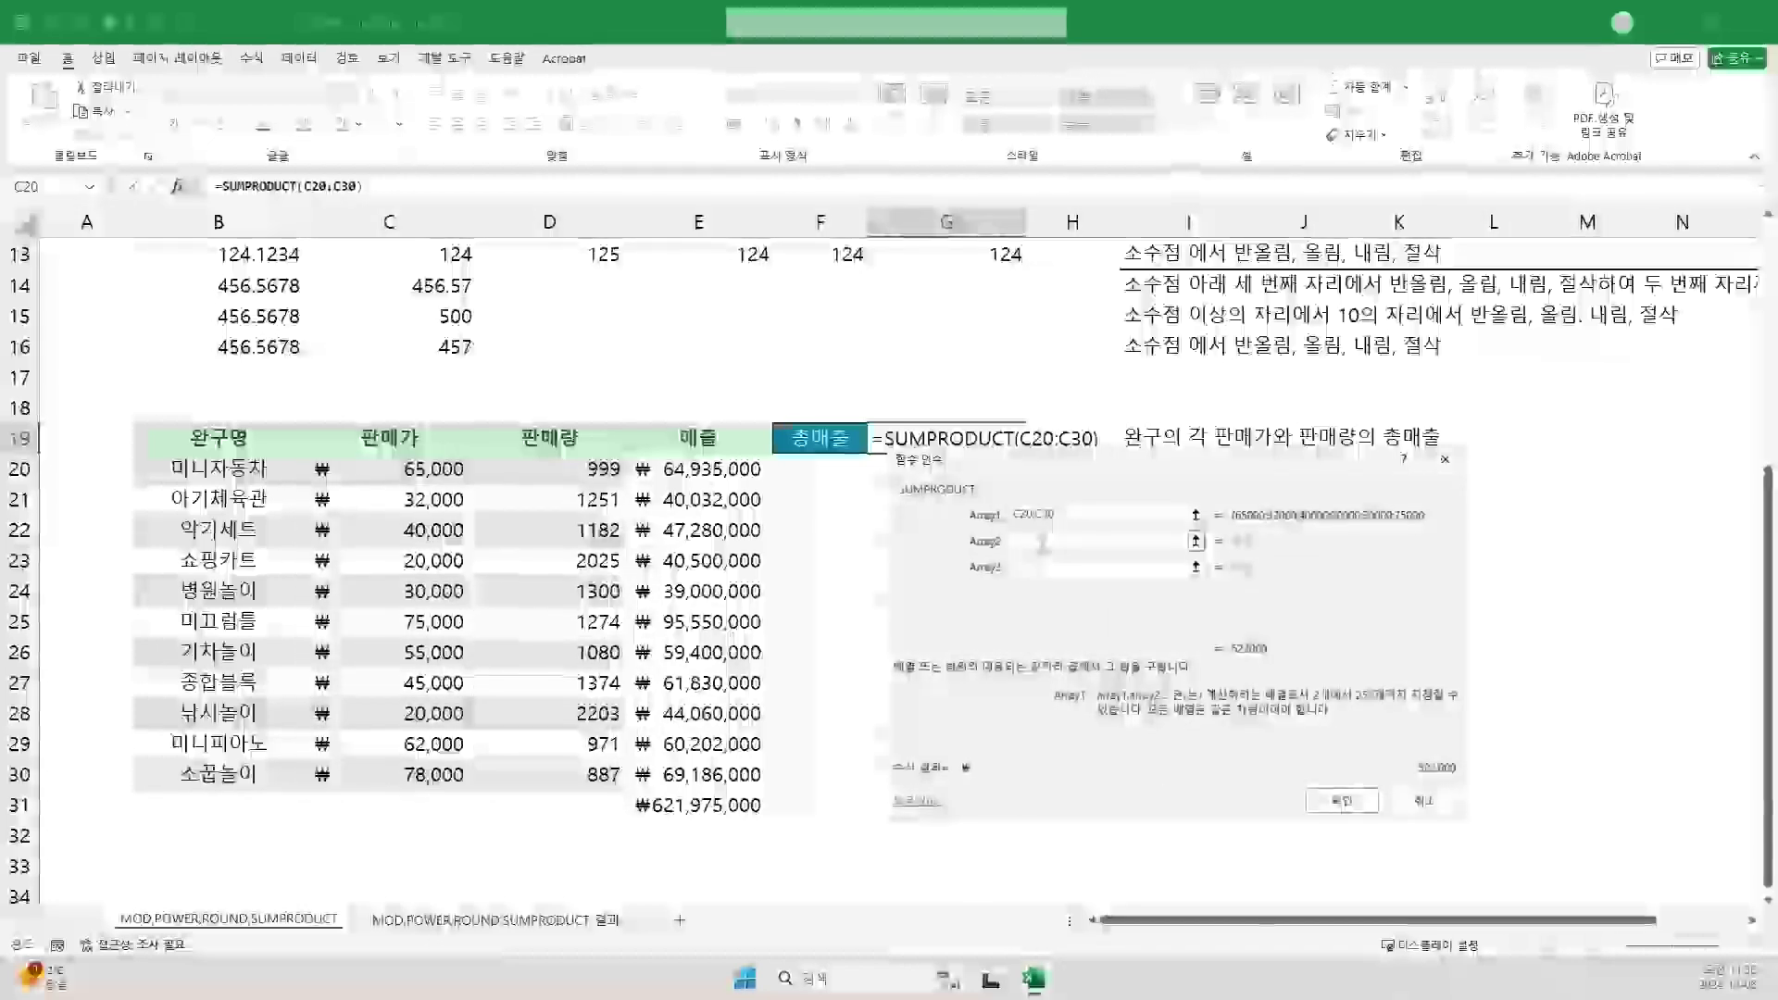
left_click_drag(593, 468, 595, 778)
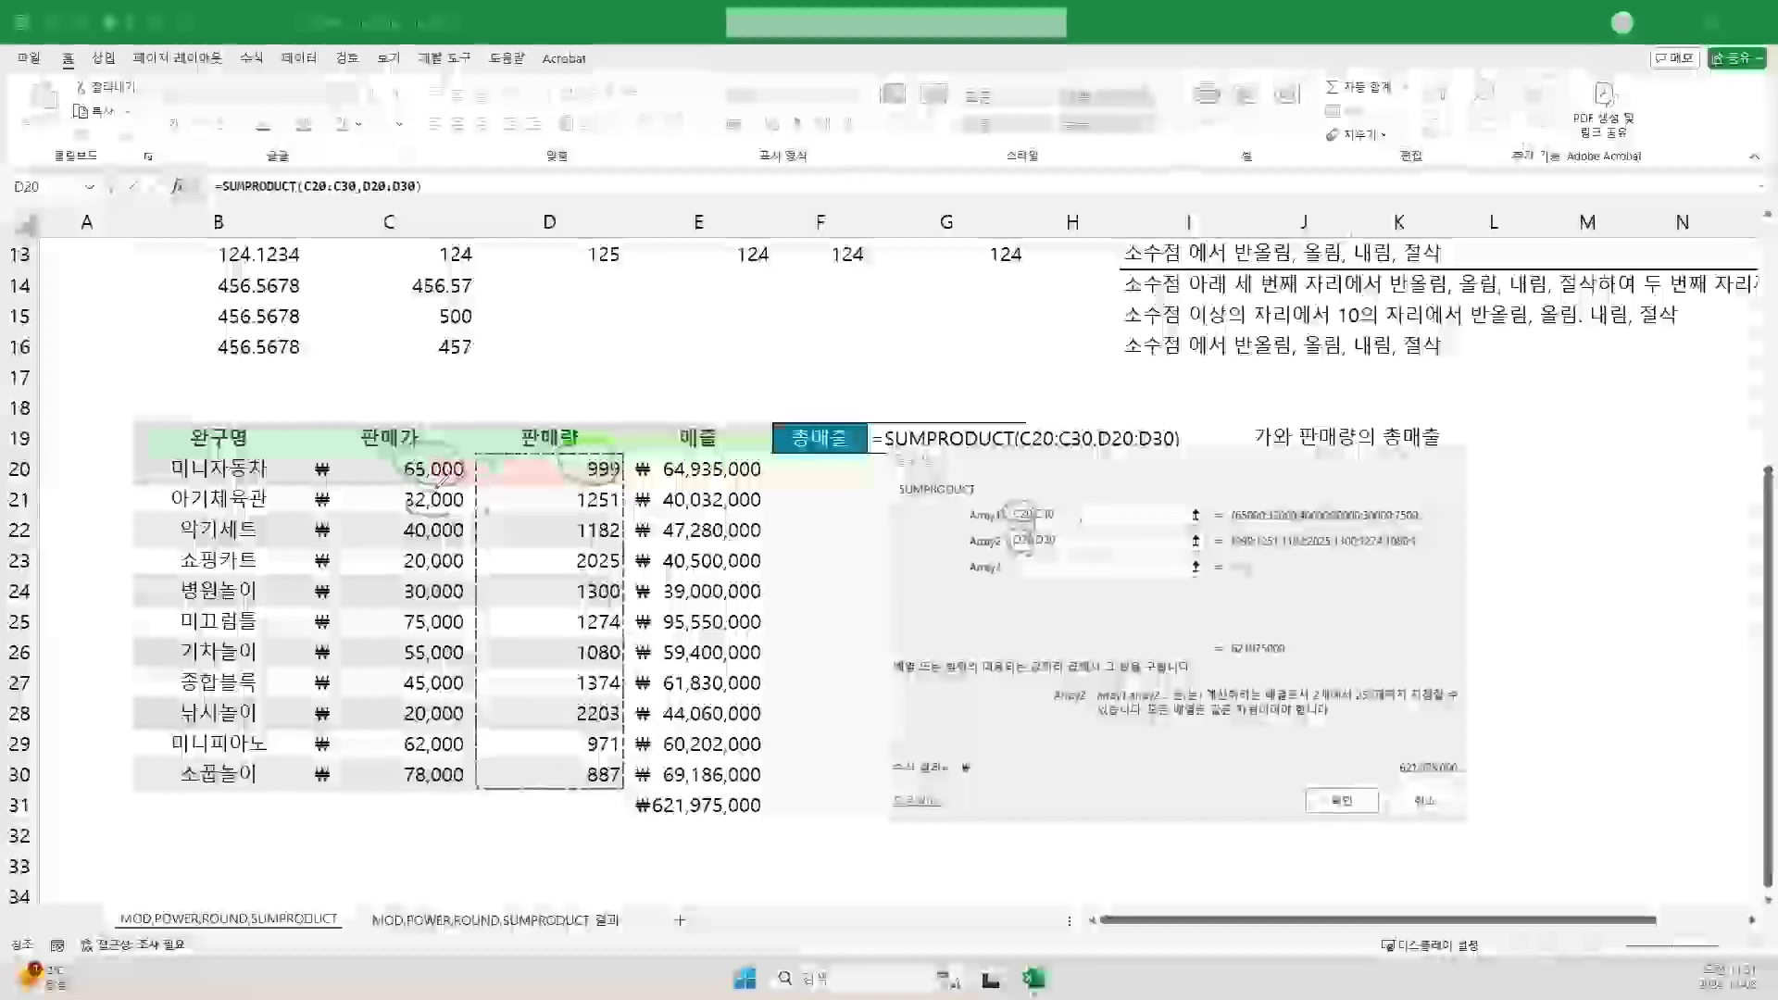
left_click_drag(621, 493, 629, 553)
left_click_drag(463, 519, 467, 533)
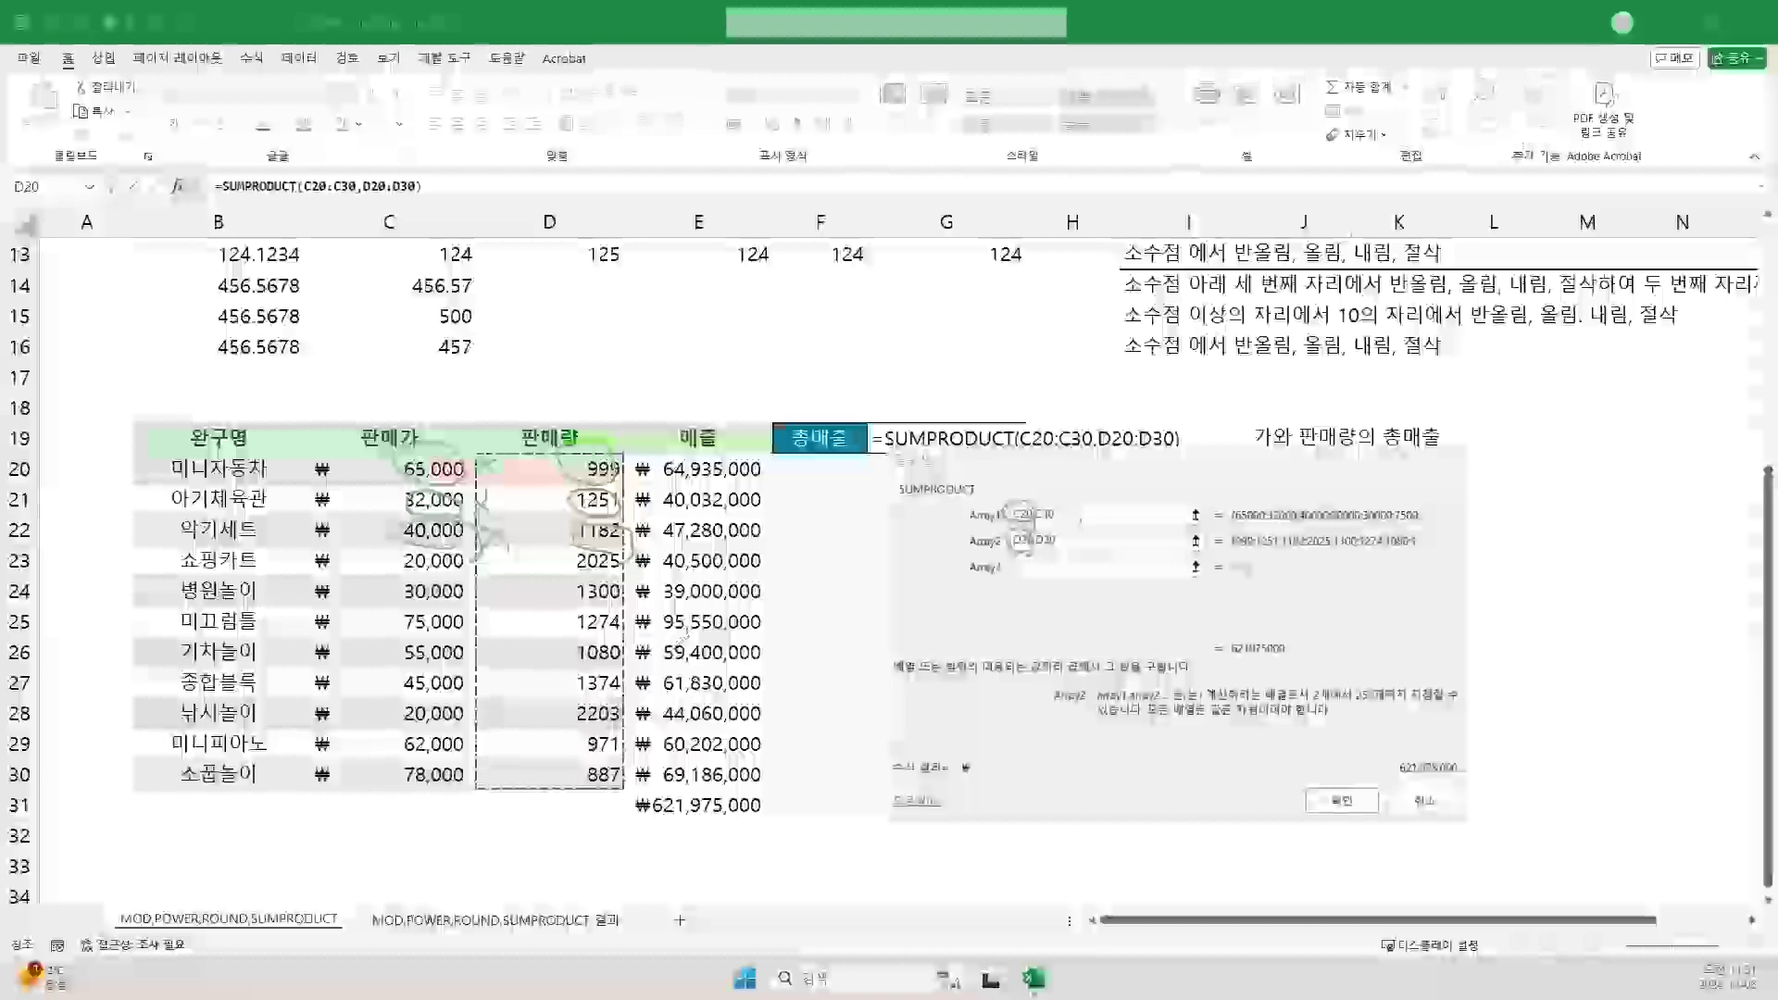
left_click_drag(914, 476, 924, 503)
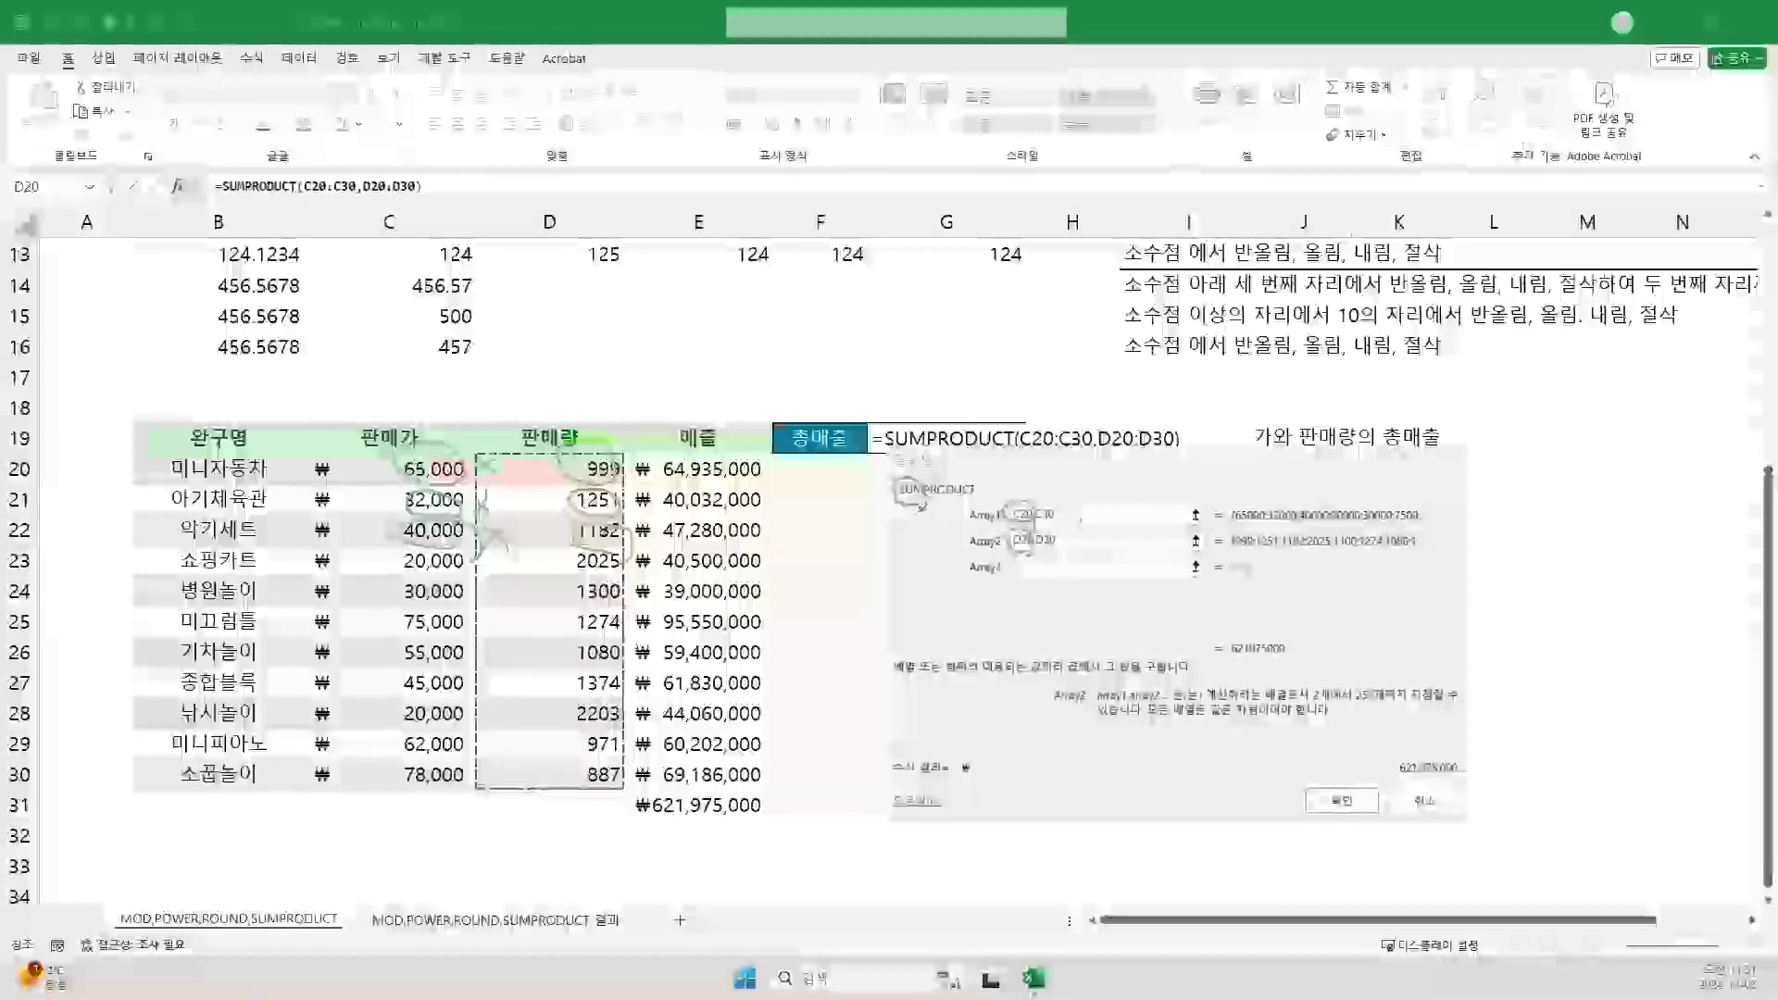
left_click_drag(615, 488, 574, 490)
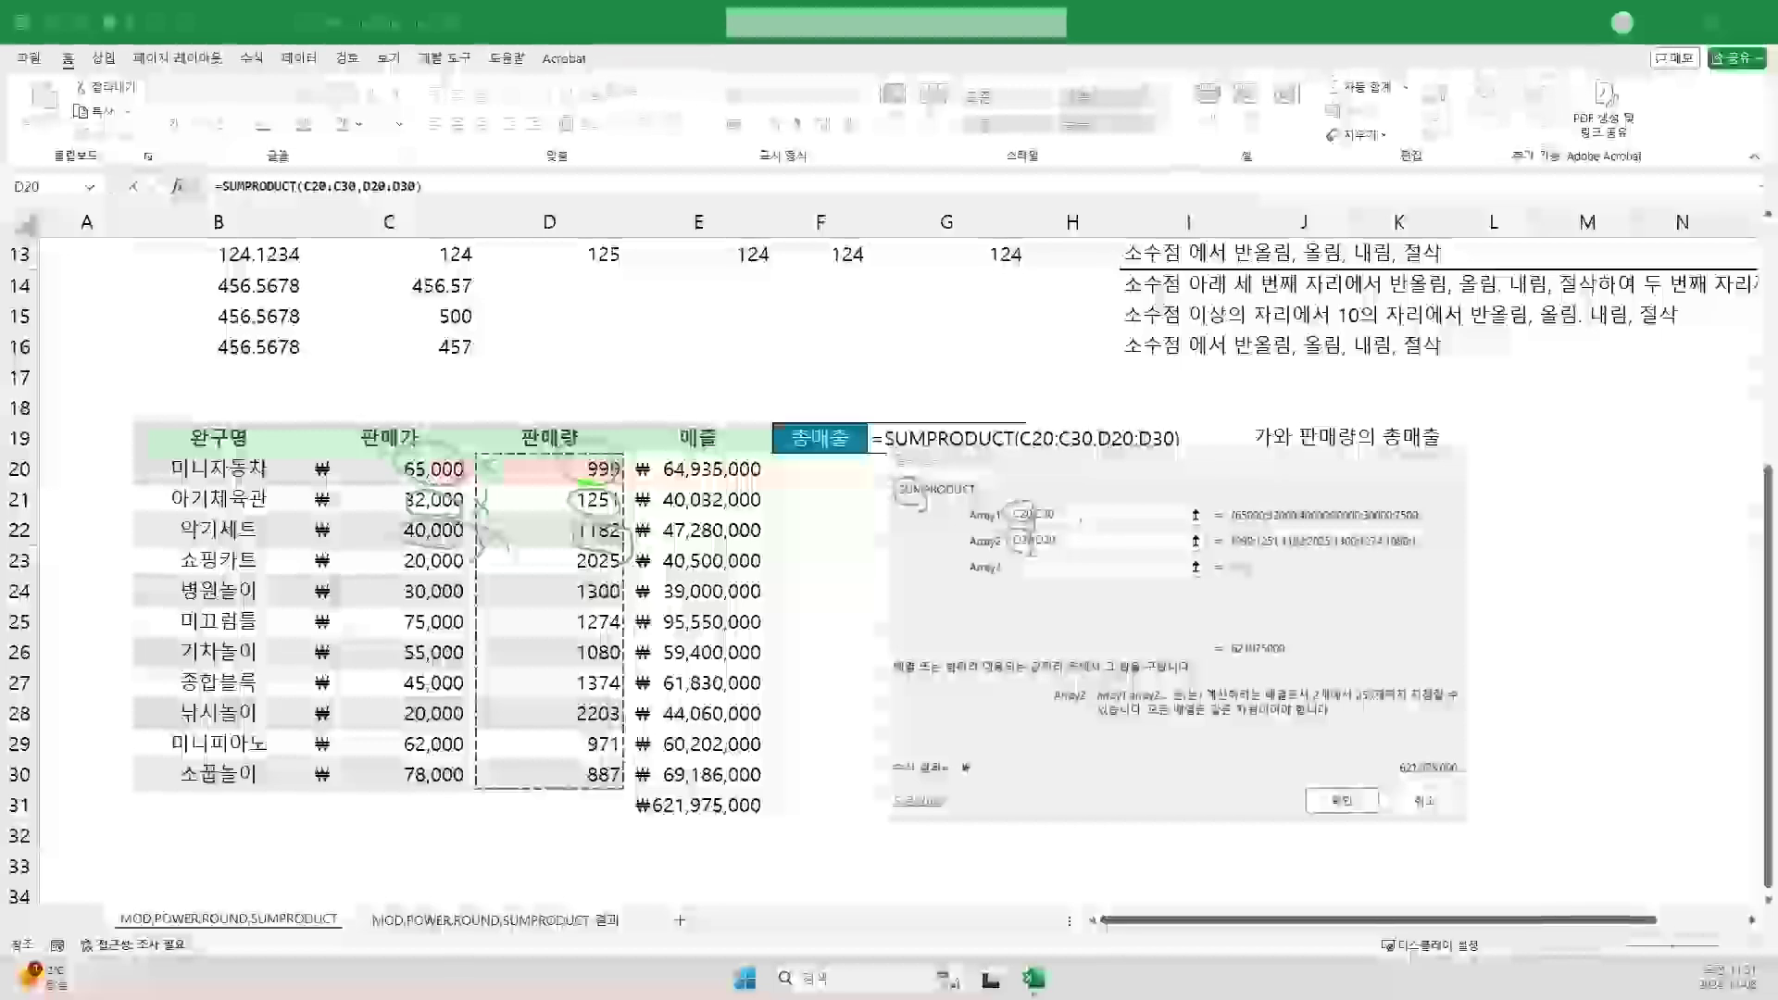
left_click(1341, 801)
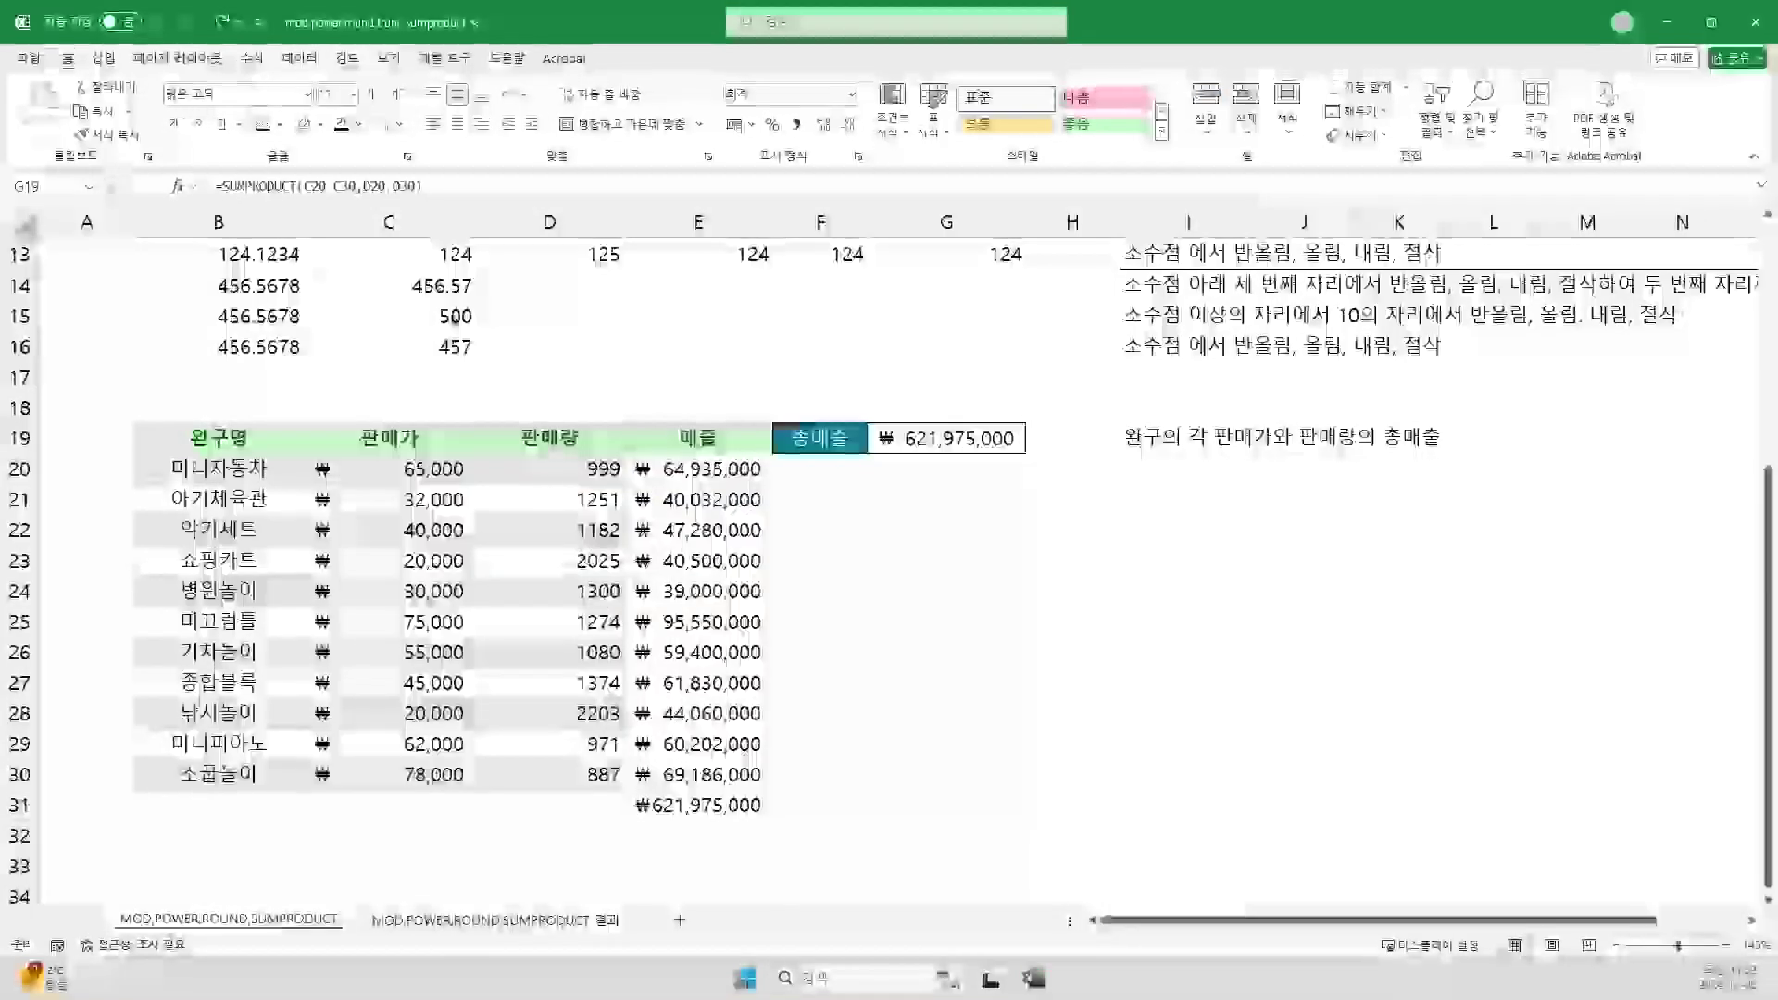
scroll(815, 512, "up", 1)
scroll(816, 512, "up", 3)
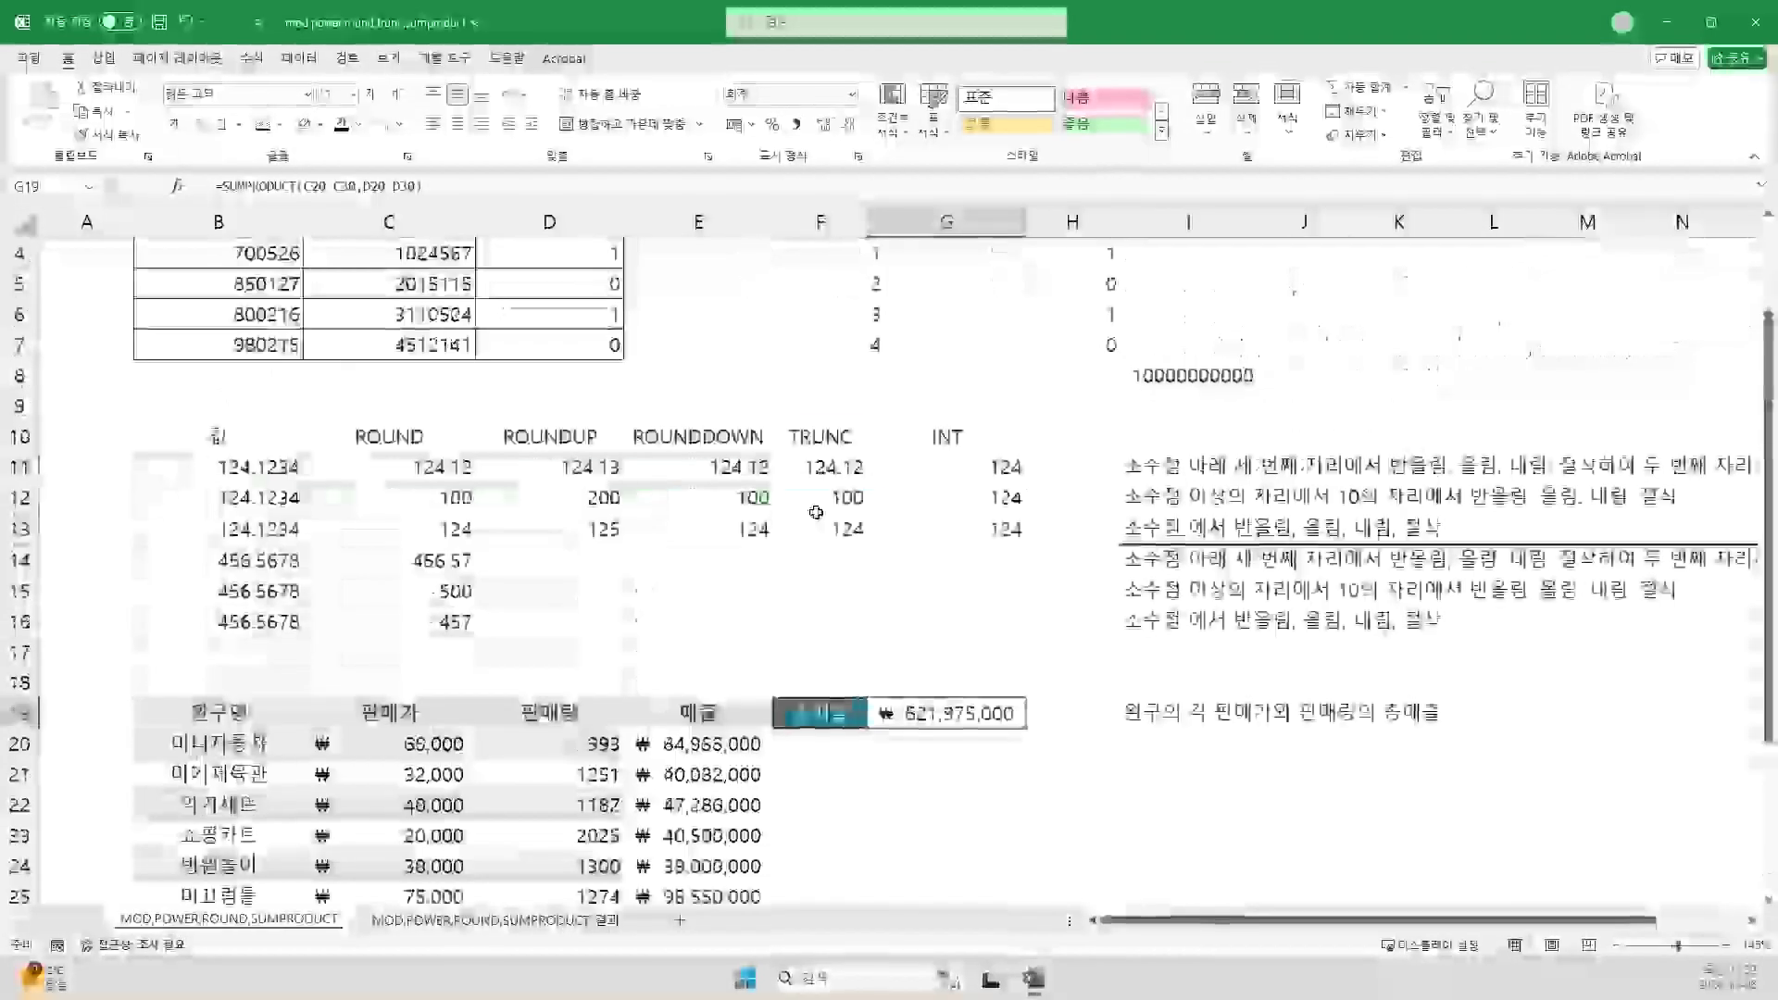